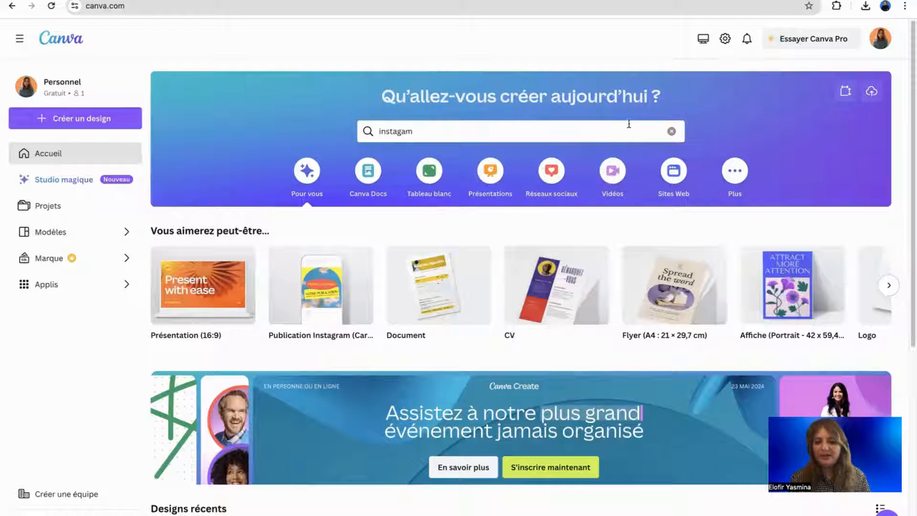
Browse the 'Essayez quelque chose de différent' design suggestions forward and back to the first formats.
{"action": "scroll", "coordinate": [621, 194], "scroll_direction": "down", "scroll_amount": 3}
{"action": "scroll", "coordinate": [622, 196], "scroll_direction": "up", "scroll_amount": 3}
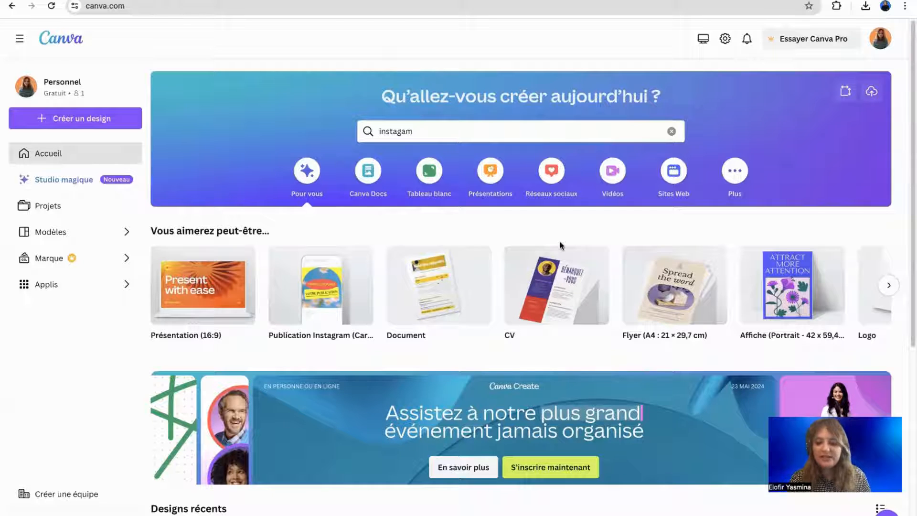
{"action": "mouse_move", "coordinate": [558, 260]}
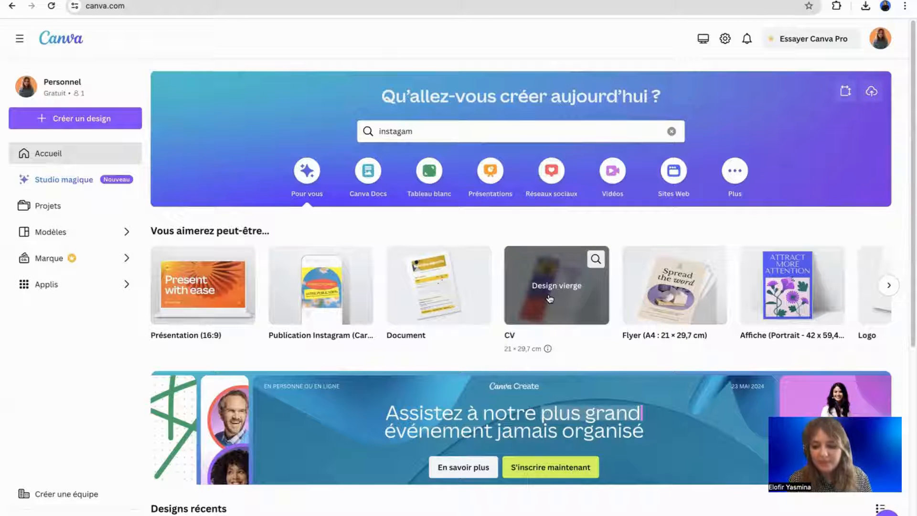
{"action": "left_click", "coordinate": [887, 286]}
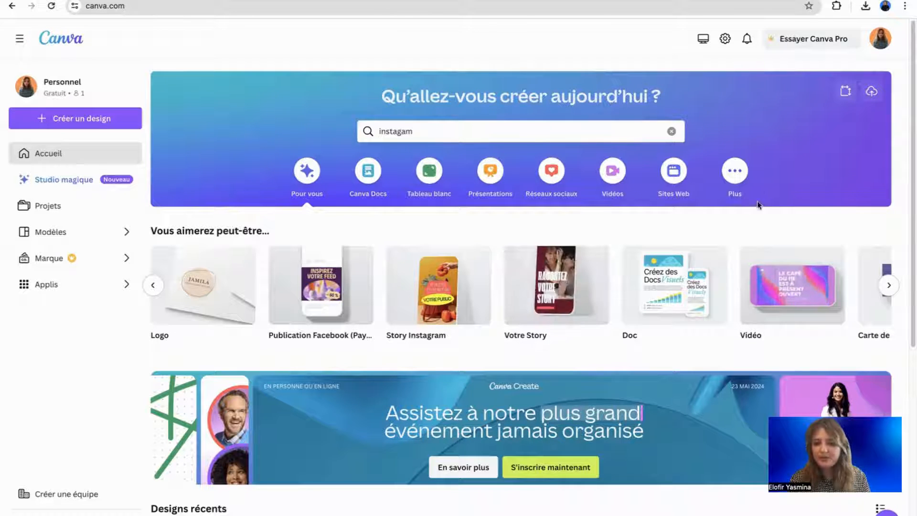
{"action": "scroll", "coordinate": [764, 293], "scroll_direction": "right", "scroll_amount": 6}
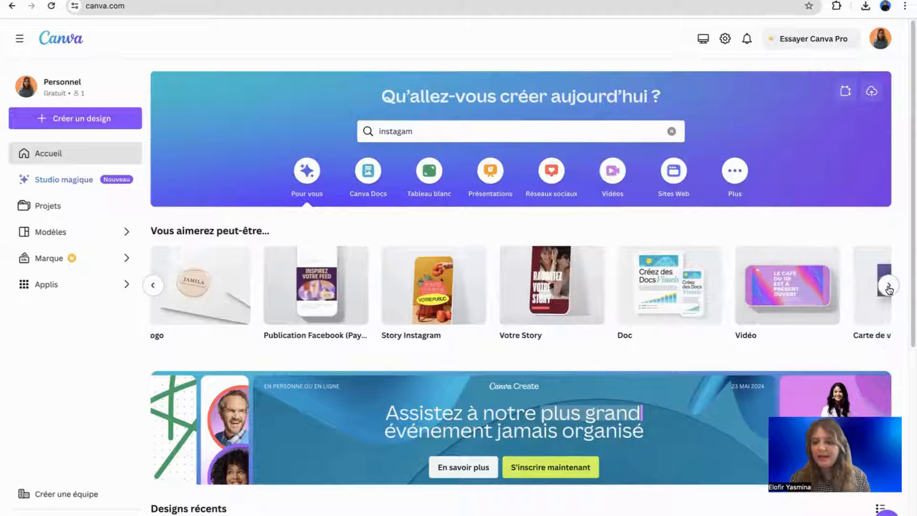
{"action": "scroll", "coordinate": [765, 293], "scroll_direction": "down", "scroll_amount": 6}
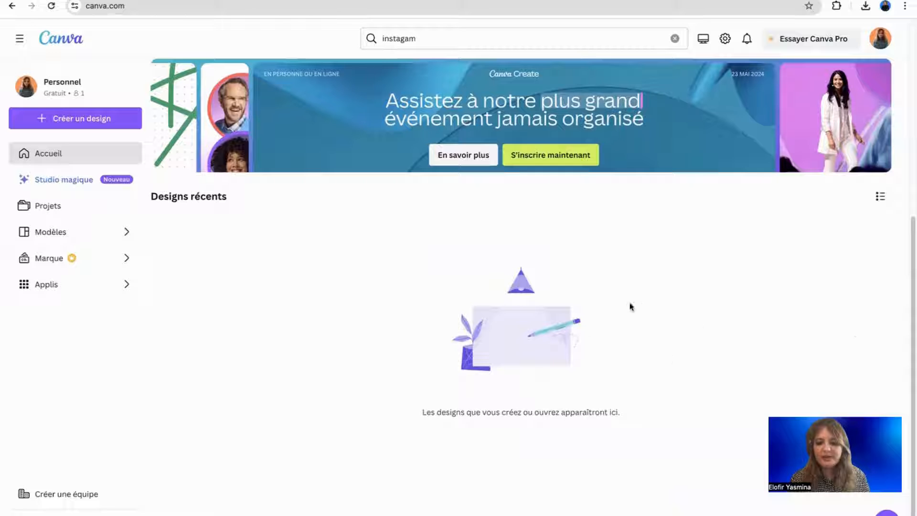
{"action": "scroll", "coordinate": [622, 246], "scroll_direction": "up", "scroll_amount": 6}
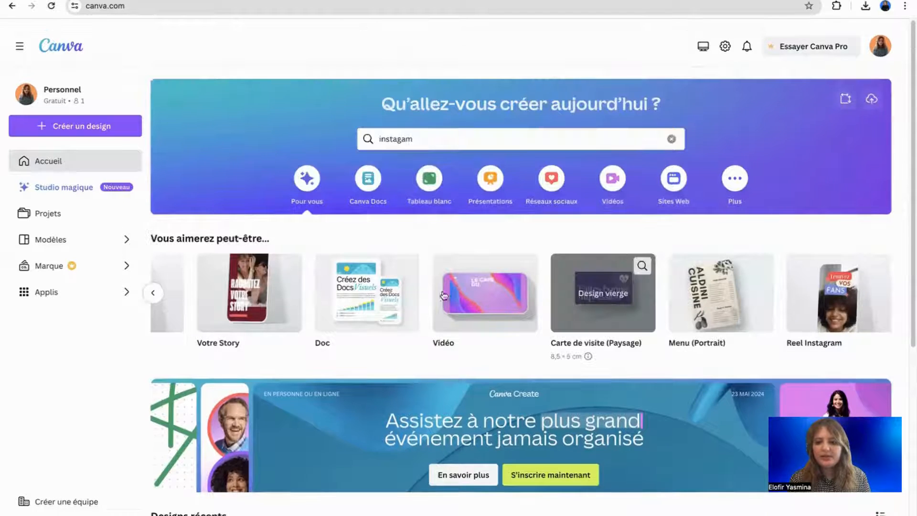
{"action": "left_click", "coordinate": [155, 288]}
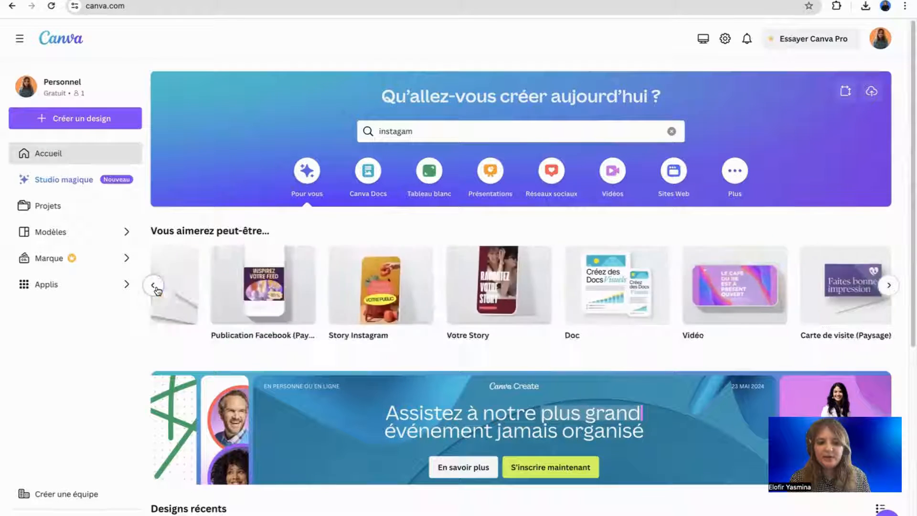
{"action": "left_click", "coordinate": [154, 287]}
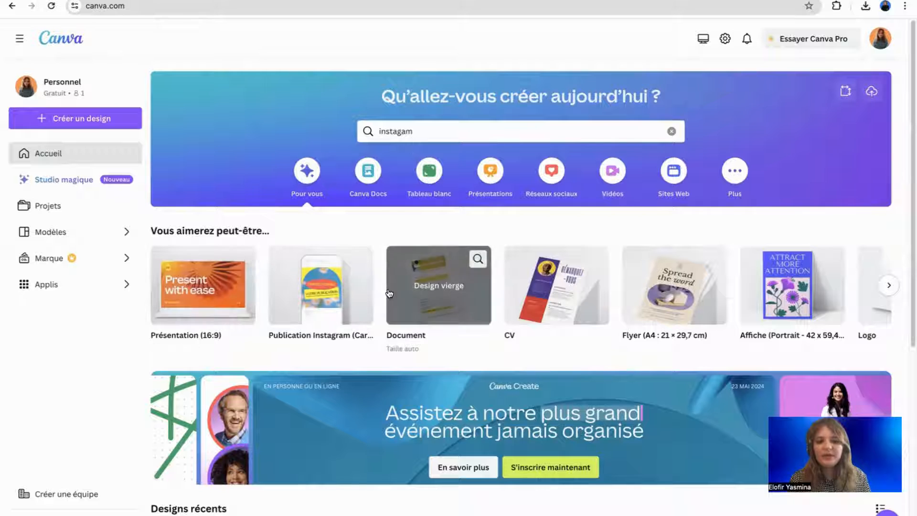
Clear the old 'instagam' search and show the Plus design categories.
{"action": "left_click", "coordinate": [671, 131]}
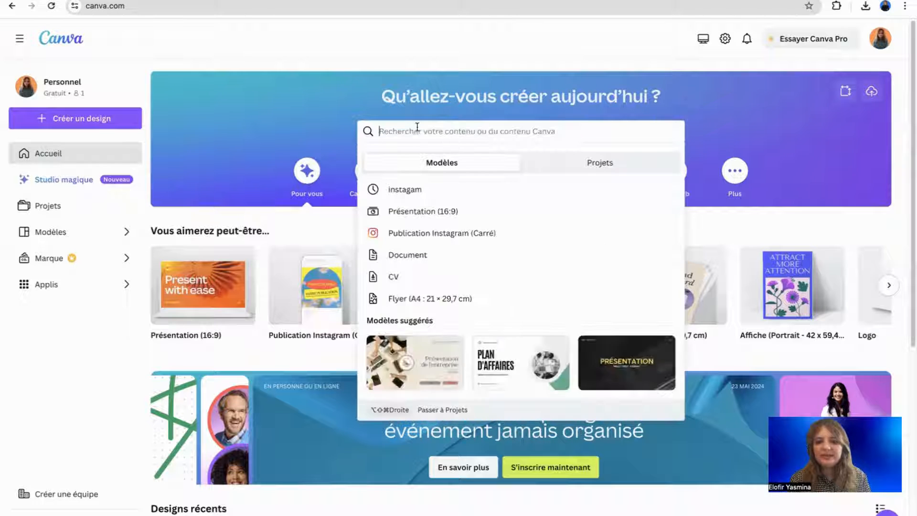
{"action": "left_click", "coordinate": [717, 131]}
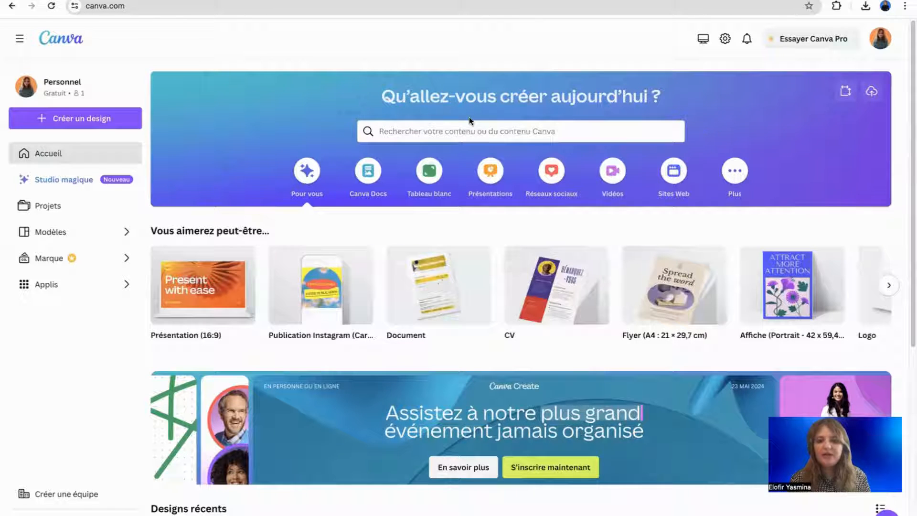
{"action": "left_click", "coordinate": [483, 125]}
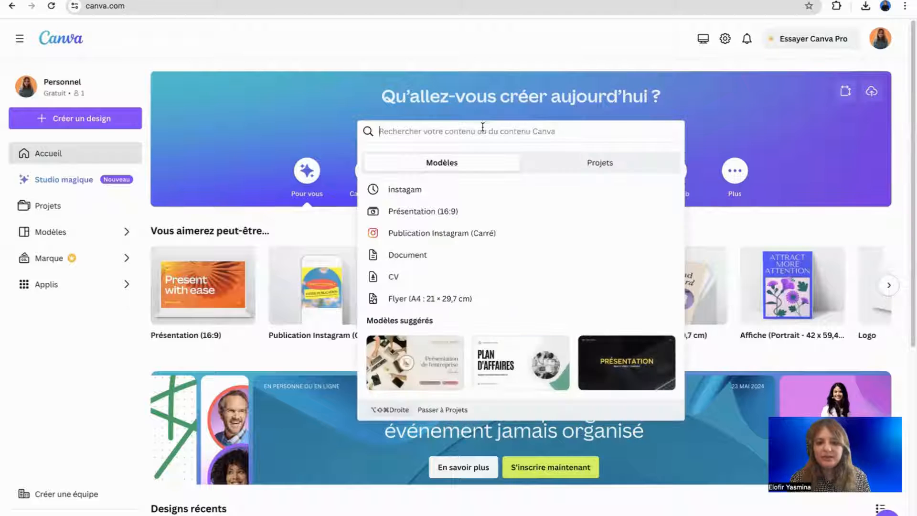
{"action": "left_click", "coordinate": [297, 129]}
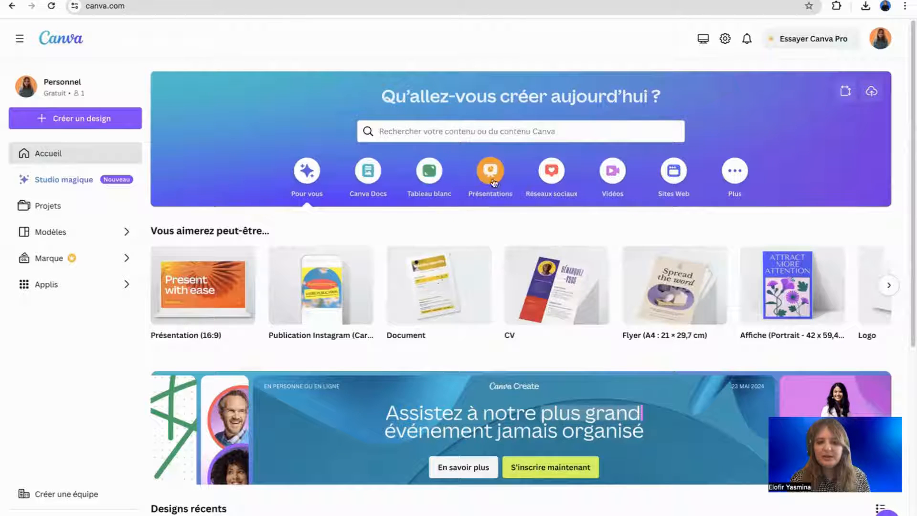
{"action": "left_click", "coordinate": [734, 170]}
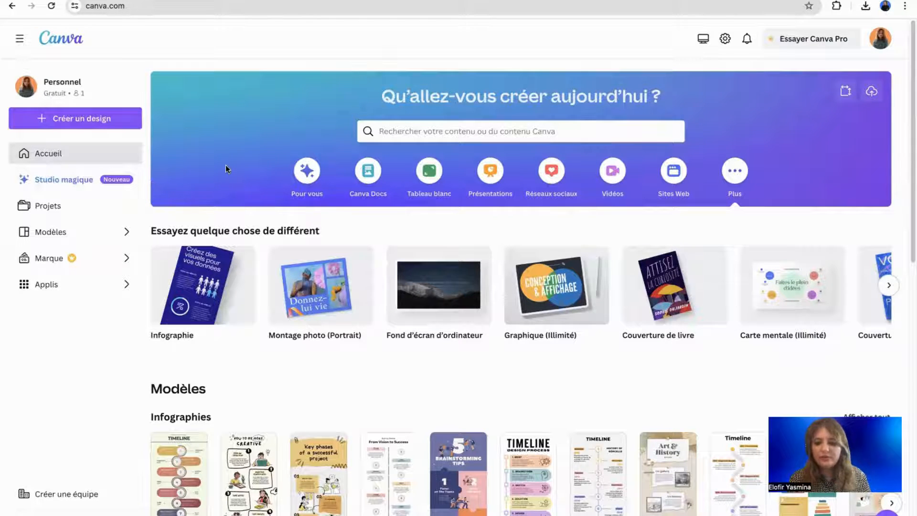
{"action": "scroll", "coordinate": [220, 159], "scroll_direction": "down", "scroll_amount": 1}
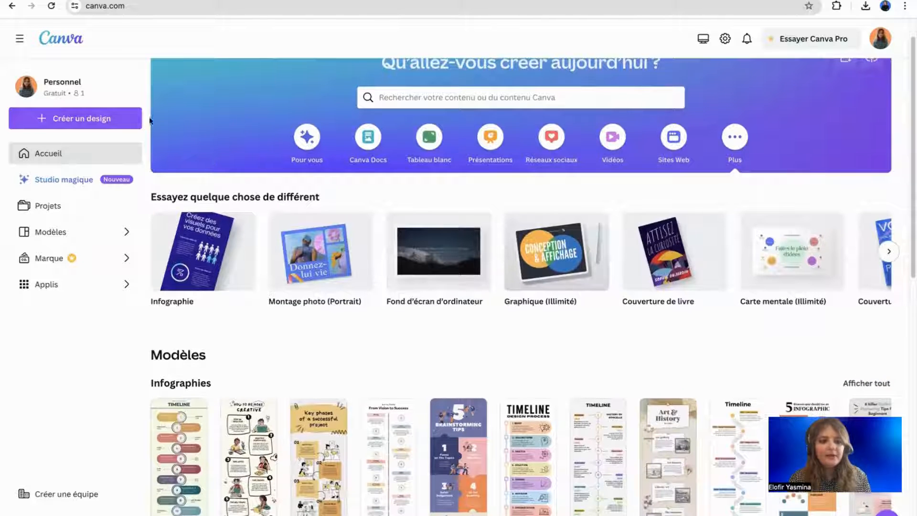
Start a Dimension personnalisée design from Créer un design with width 1080 and height 1080 px.
{"action": "left_click", "coordinate": [111, 127]}
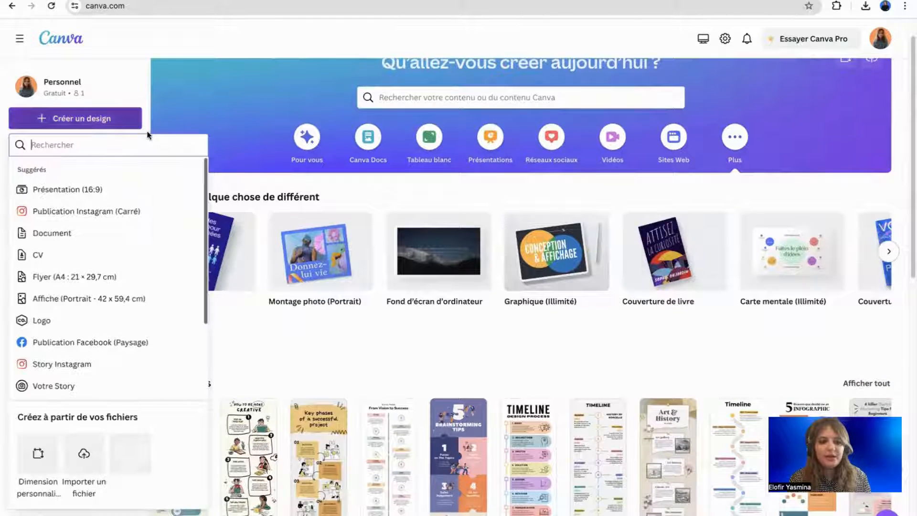
{"action": "scroll", "coordinate": [97, 341], "scroll_direction": "down", "scroll_amount": 3}
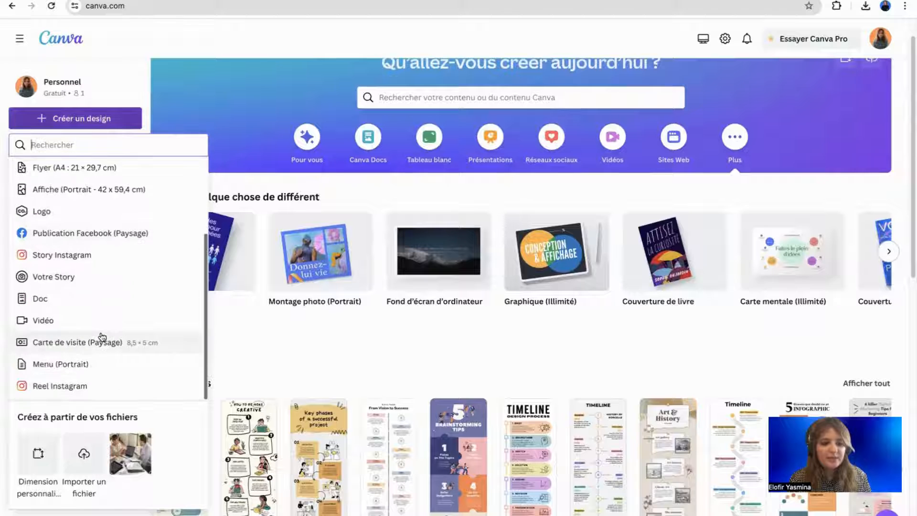
{"action": "scroll", "coordinate": [94, 282], "scroll_direction": "up", "scroll_amount": 5}
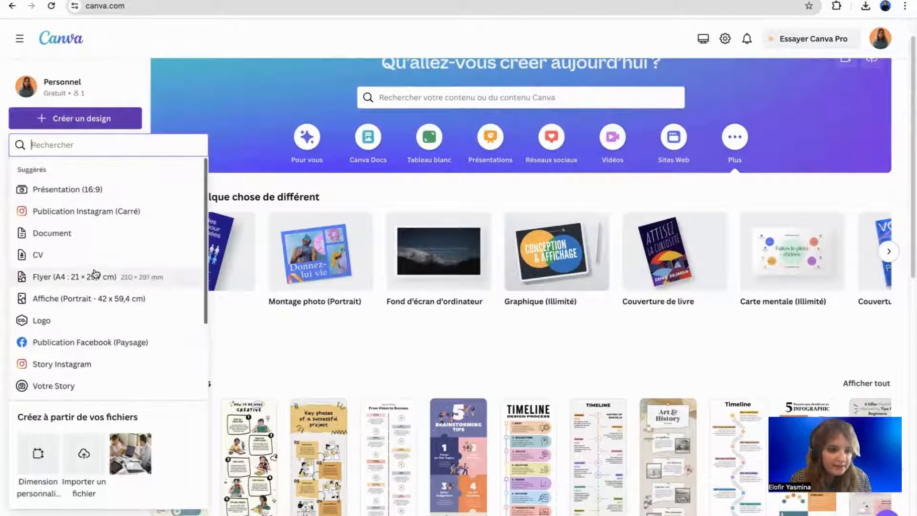
{"action": "scroll", "coordinate": [76, 305], "scroll_direction": "down", "scroll_amount": 2}
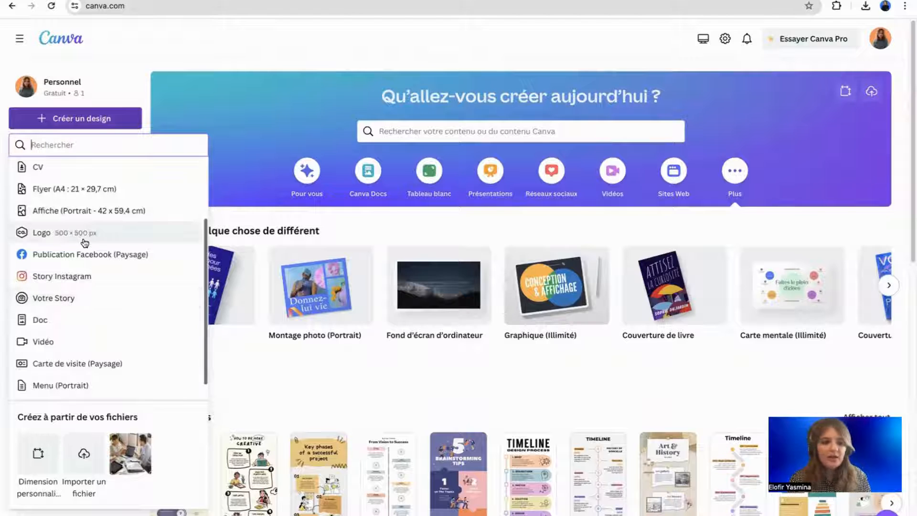
{"action": "scroll", "coordinate": [95, 239], "scroll_direction": "up", "scroll_amount": 2}
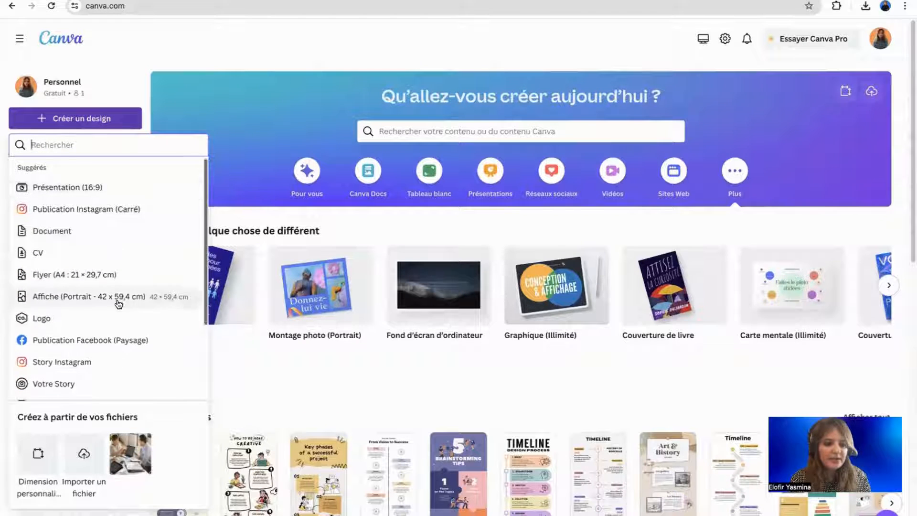
{"action": "scroll", "coordinate": [114, 301], "scroll_direction": "down", "scroll_amount": 2}
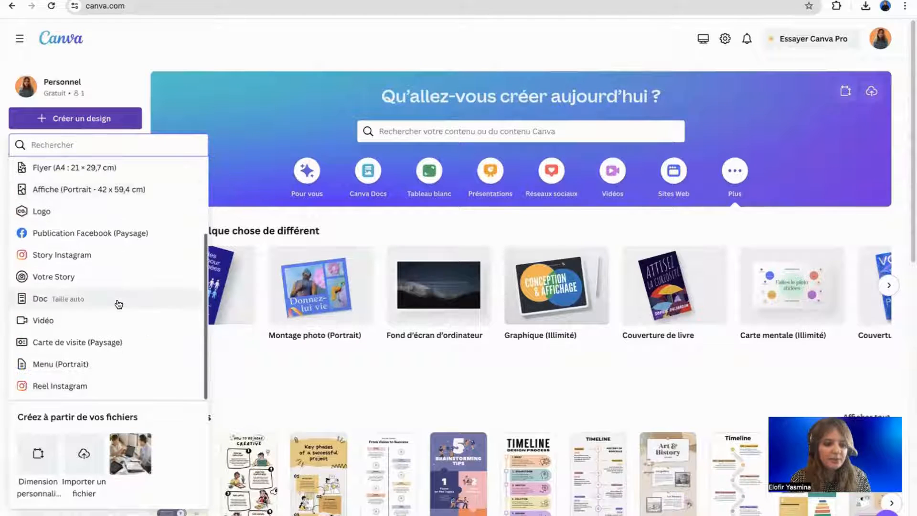
{"action": "left_click", "coordinate": [38, 456]}
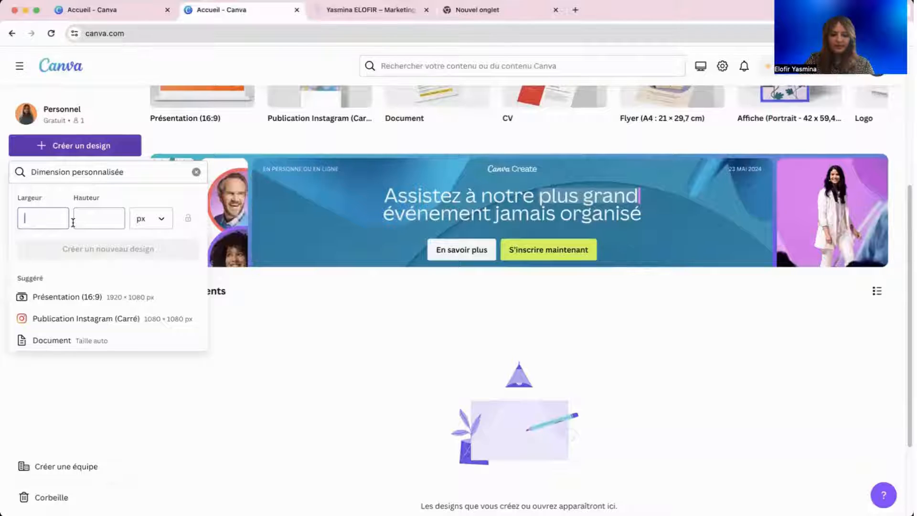
{"action": "type", "text": "1080"}
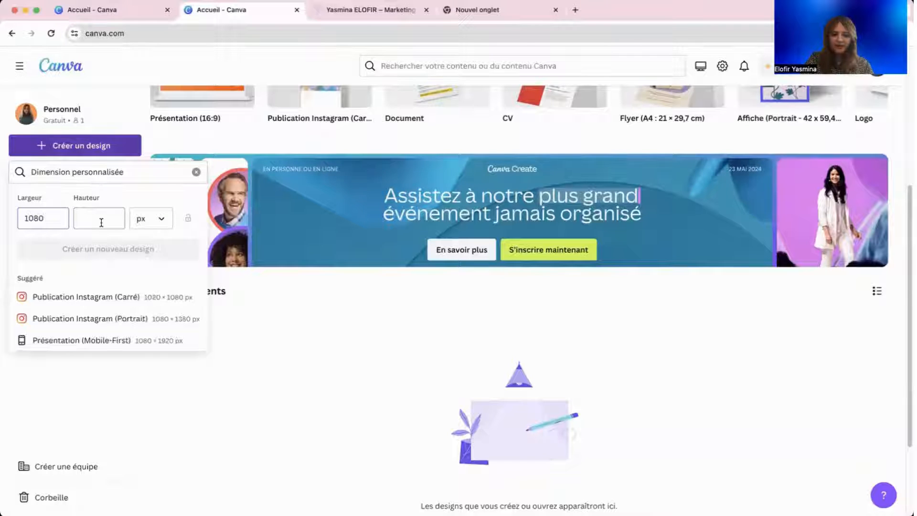
{"action": "left_click", "coordinate": [102, 218]}
{"action": "type", "text": "1080"}
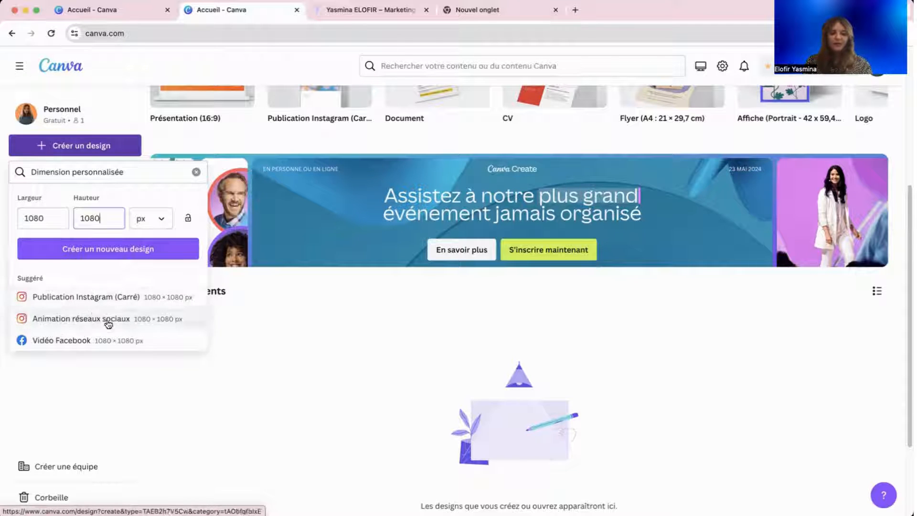
Create the blank 1080 × 1080 design and browse the Éléments library.
{"action": "left_click", "coordinate": [137, 253]}
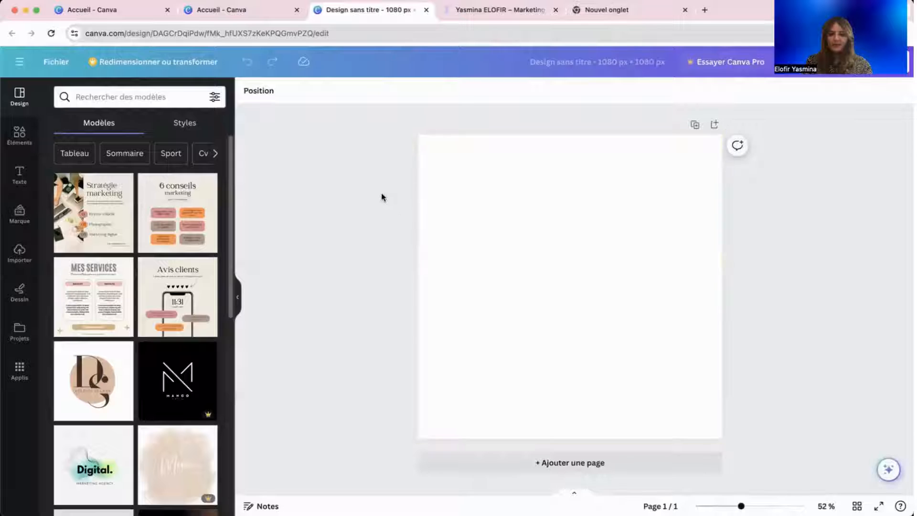
{"action": "left_click", "coordinate": [458, 234]}
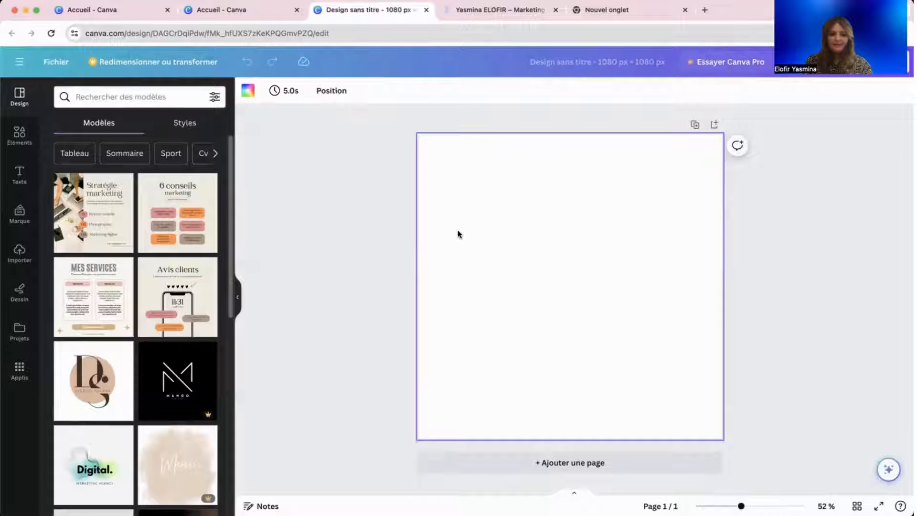
{"action": "left_click", "coordinate": [27, 147]}
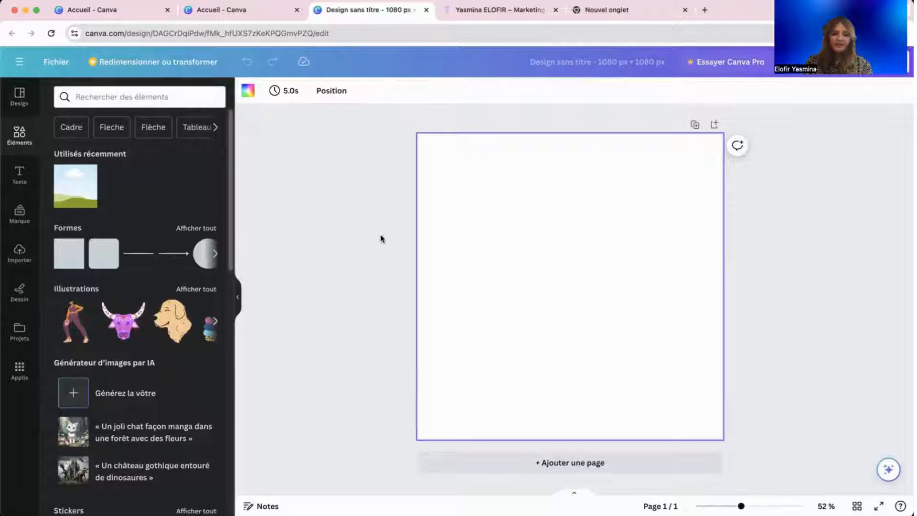
{"action": "scroll", "coordinate": [129, 191], "scroll_direction": "down", "scroll_amount": 3}
{"action": "scroll", "coordinate": [129, 184], "scroll_direction": "down", "scroll_amount": 10}
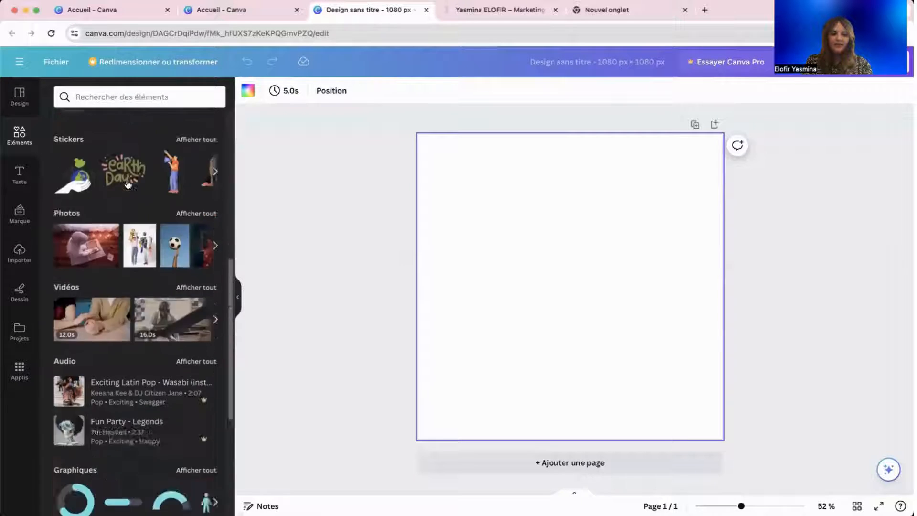
{"action": "scroll", "coordinate": [136, 308], "scroll_direction": "up", "scroll_amount": 15}
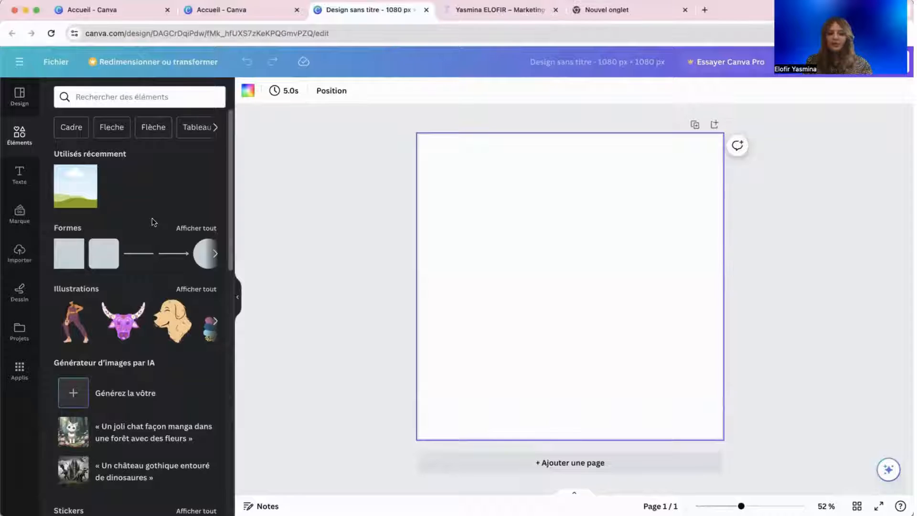
{"action": "scroll", "coordinate": [141, 203], "scroll_direction": "down", "scroll_amount": 10}
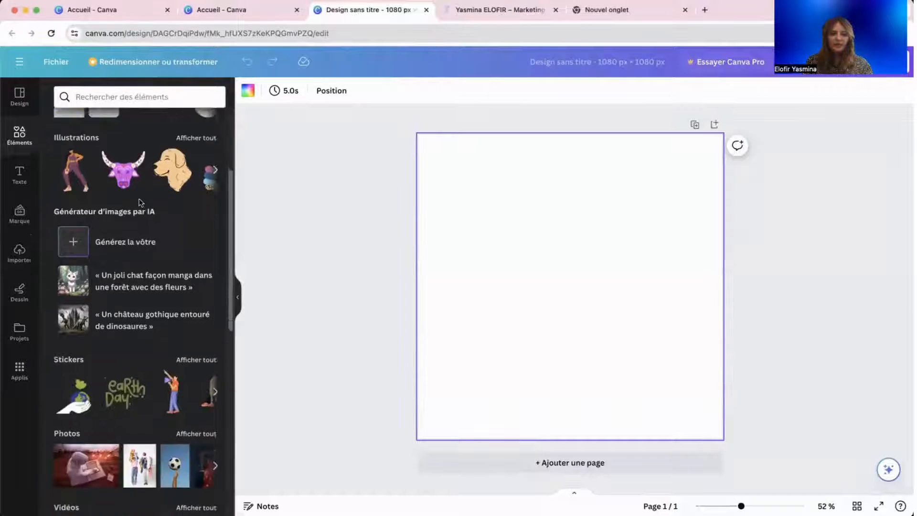
{"action": "scroll", "coordinate": [141, 203], "scroll_direction": "down", "scroll_amount": 5}
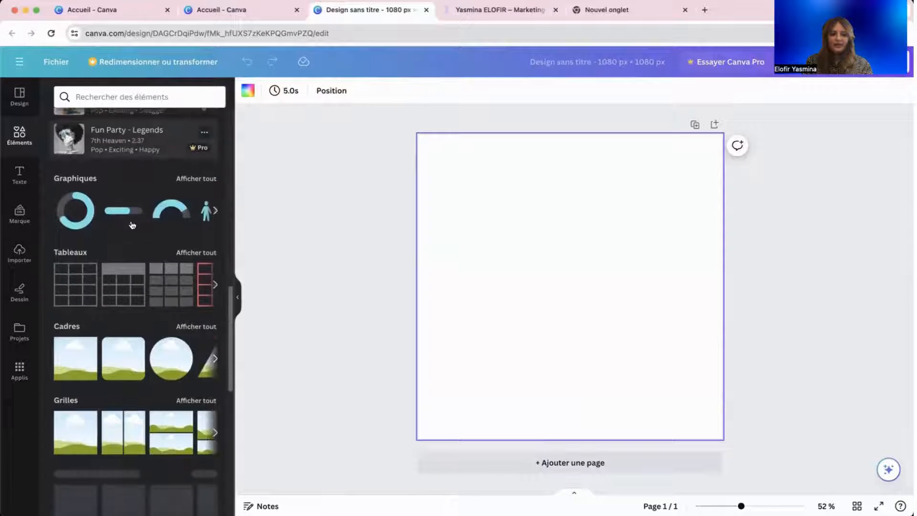
Add a photo frame and stretch it to fill the whole square page.
{"action": "left_click", "coordinate": [74, 316]}
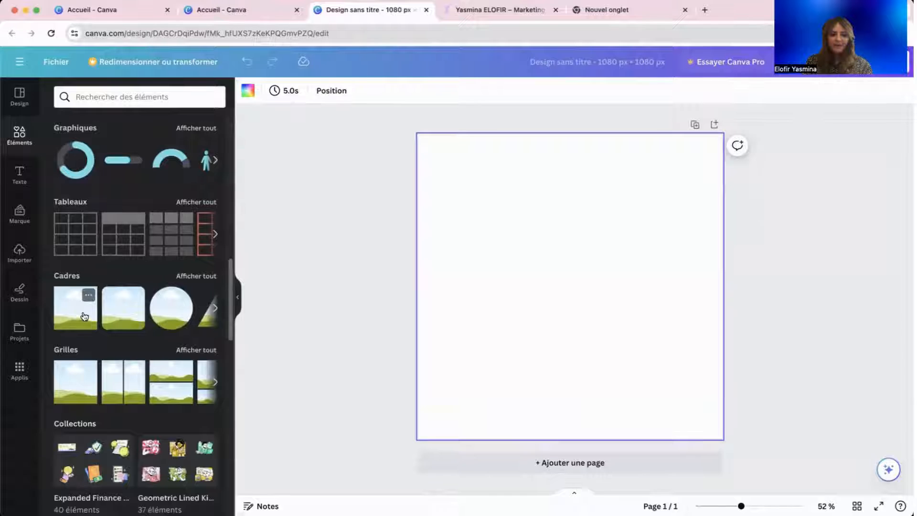
{"action": "left_click", "coordinate": [191, 276]}
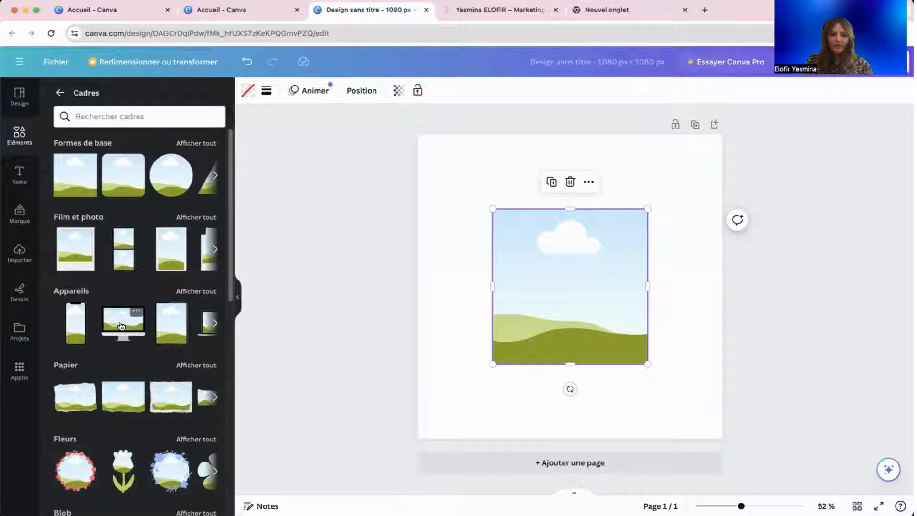
{"action": "left_click", "coordinate": [60, 92]}
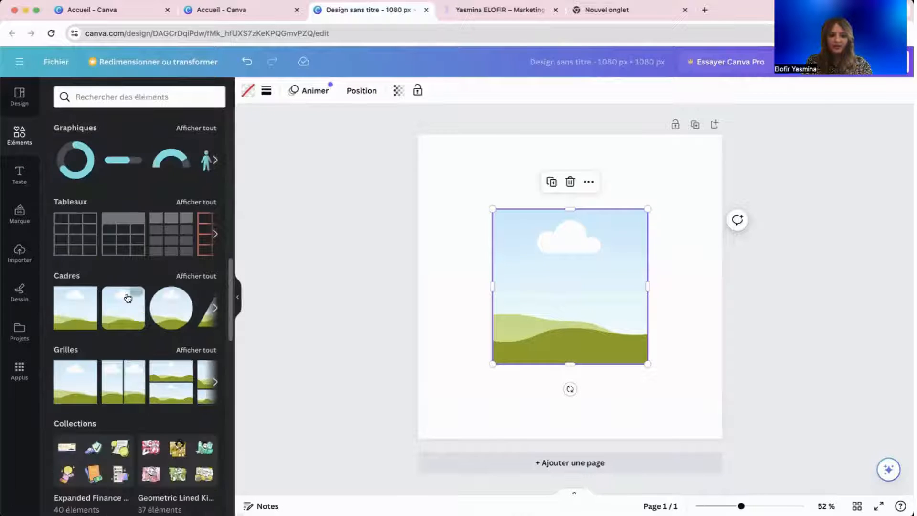
{"action": "left_click_drag", "start_coordinate": [492, 209], "coordinate": [428, 127]}
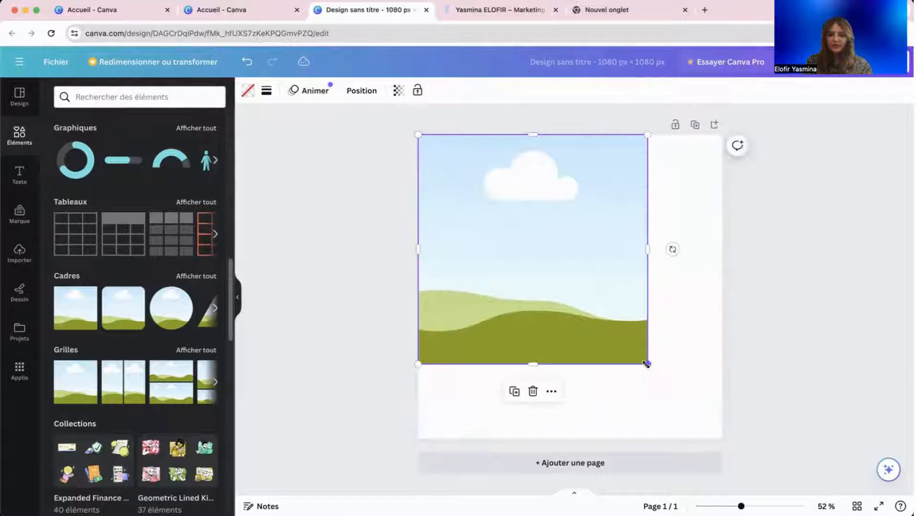
{"action": "left_click_drag", "start_coordinate": [646, 364], "coordinate": [720, 438]}
{"action": "left_click", "coordinate": [390, 386]}
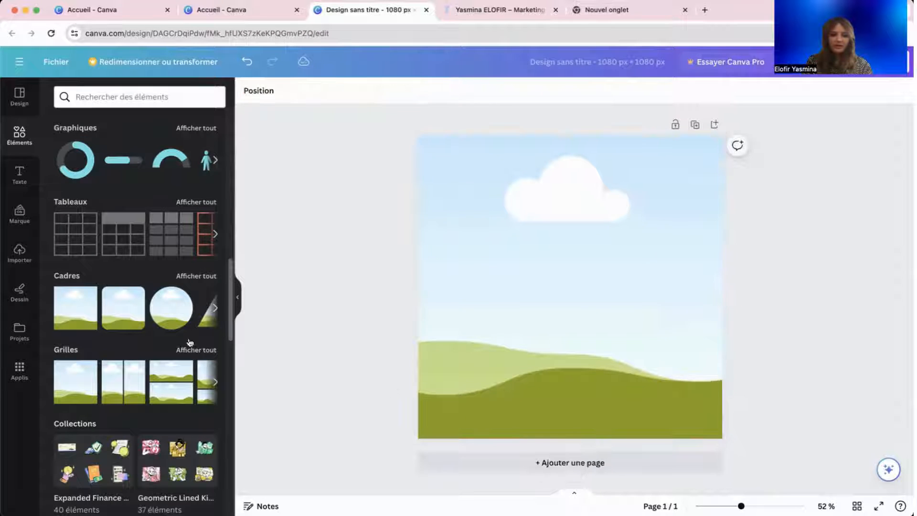
Drop the uploaded photo of the man at a laptop into the frame.
{"action": "left_click", "coordinate": [19, 253]}
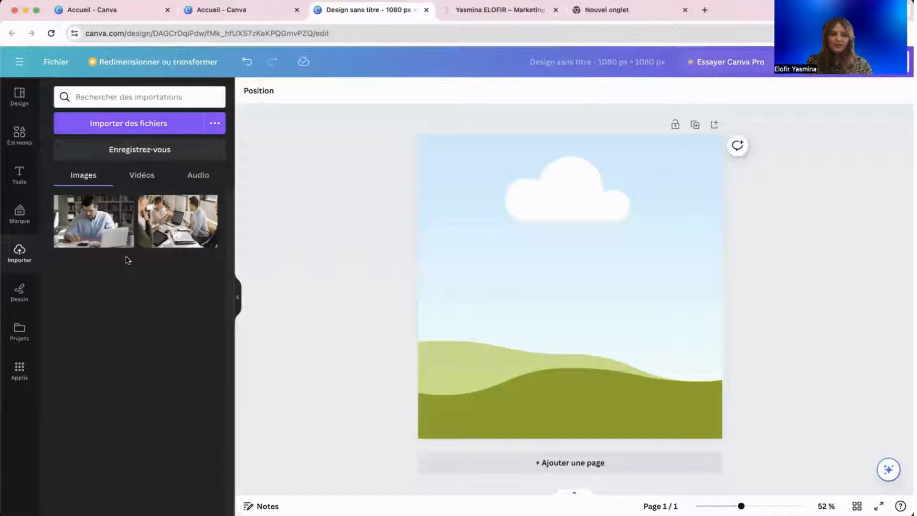
{"action": "left_click_drag", "start_coordinate": [91, 228], "coordinate": [468, 287]}
{"action": "left_click", "coordinate": [522, 297]}
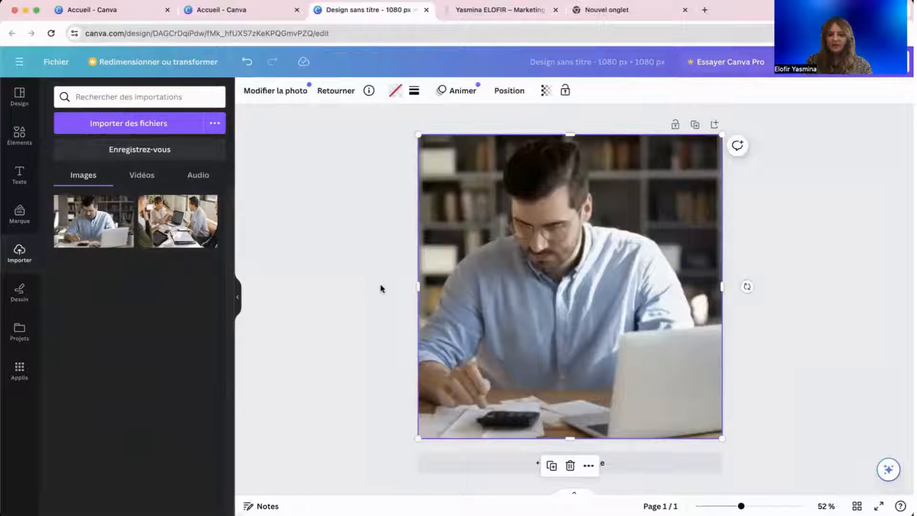
{"action": "left_click", "coordinate": [372, 289]}
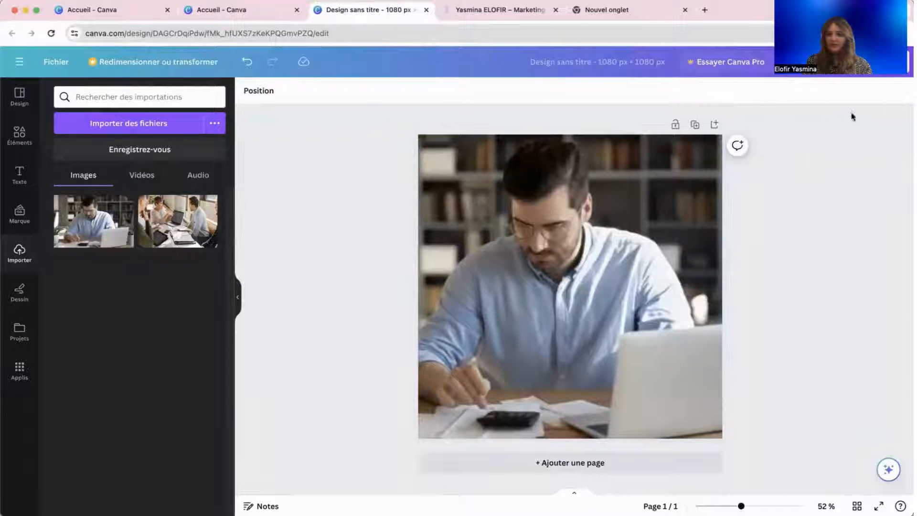
Download the design as a 1080 × 1080 px JPG from Partager > Télécharger.
{"action": "left_click", "coordinate": [867, 63]}
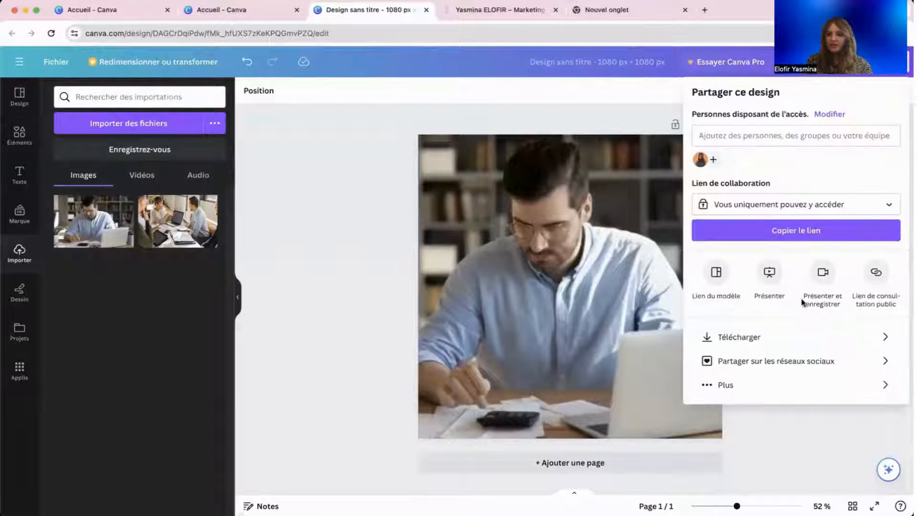
{"action": "left_click", "coordinate": [786, 333]}
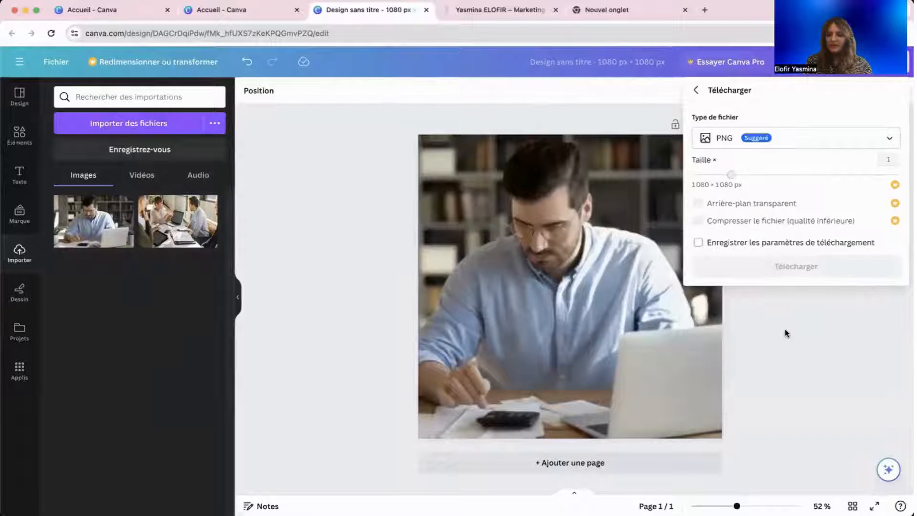
{"action": "left_click", "coordinate": [733, 143]}
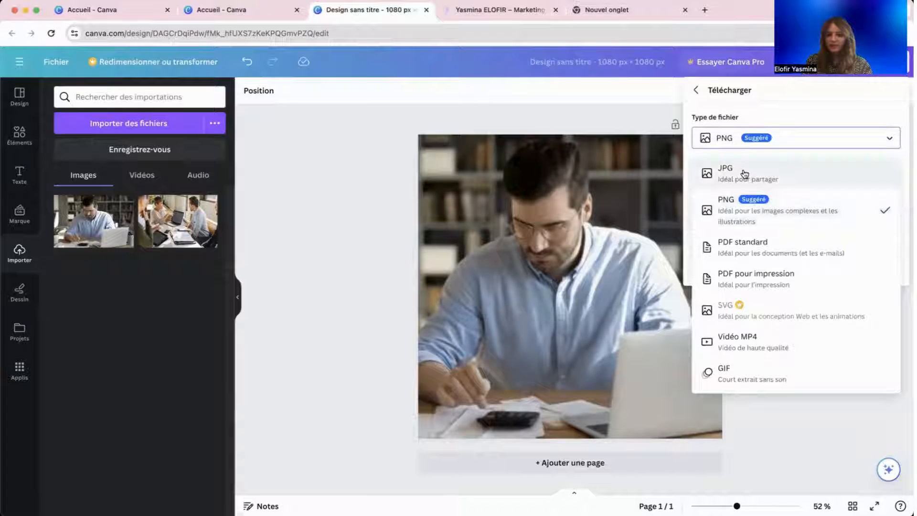
{"action": "left_click", "coordinate": [745, 174]}
{"action": "left_click", "coordinate": [745, 140]}
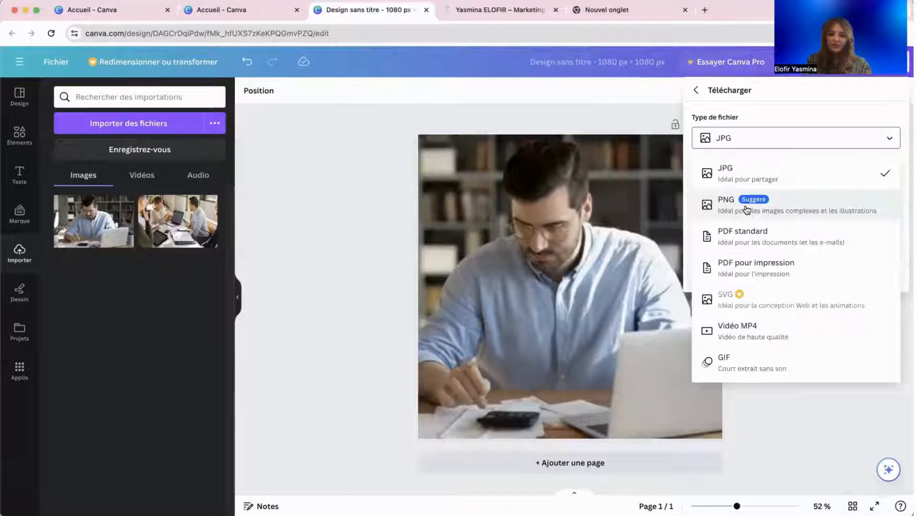
{"action": "left_click", "coordinate": [751, 179]}
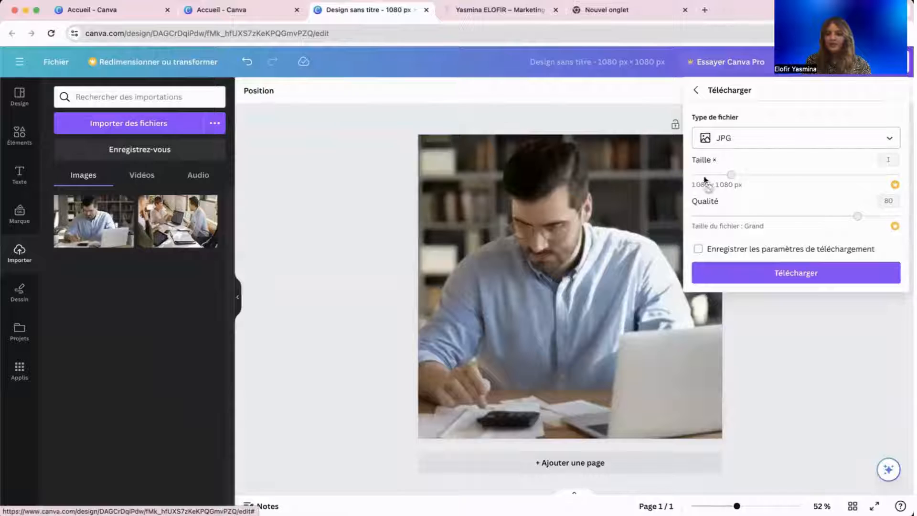
{"action": "left_click", "coordinate": [799, 274]}
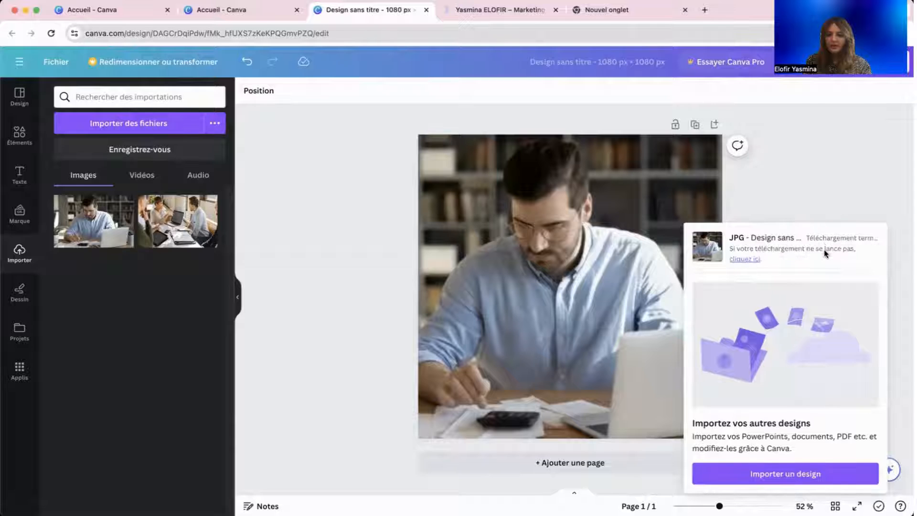
{"action": "left_click", "coordinate": [800, 195]}
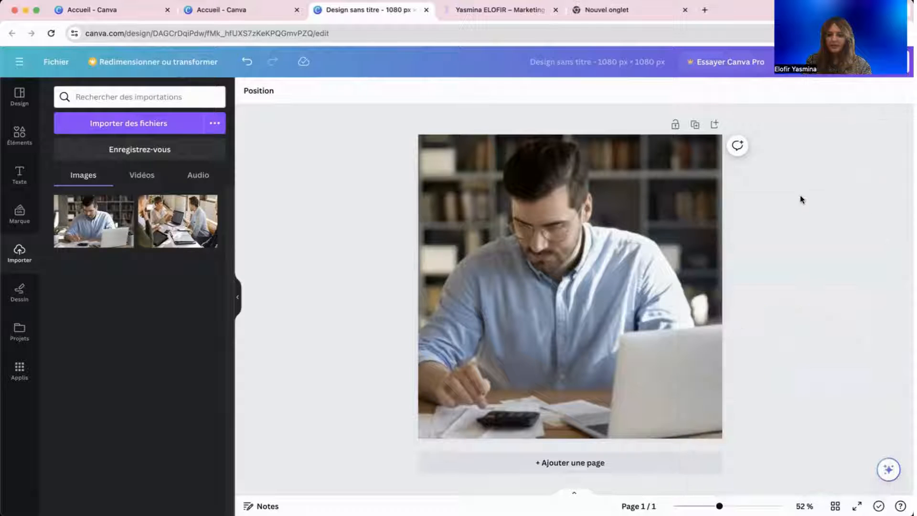
{"action": "left_click", "coordinate": [19, 61]}
Go home, reopen and close the untitled 1080 × 1080 design, then focus the home search.
{"action": "left_click", "coordinate": [30, 62]}
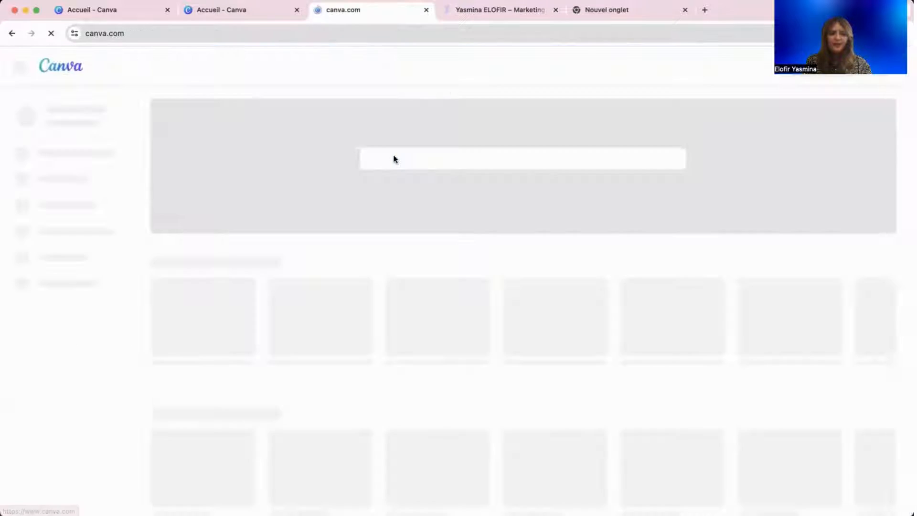
{"action": "scroll", "coordinate": [518, 231], "scroll_direction": "down", "scroll_amount": 5}
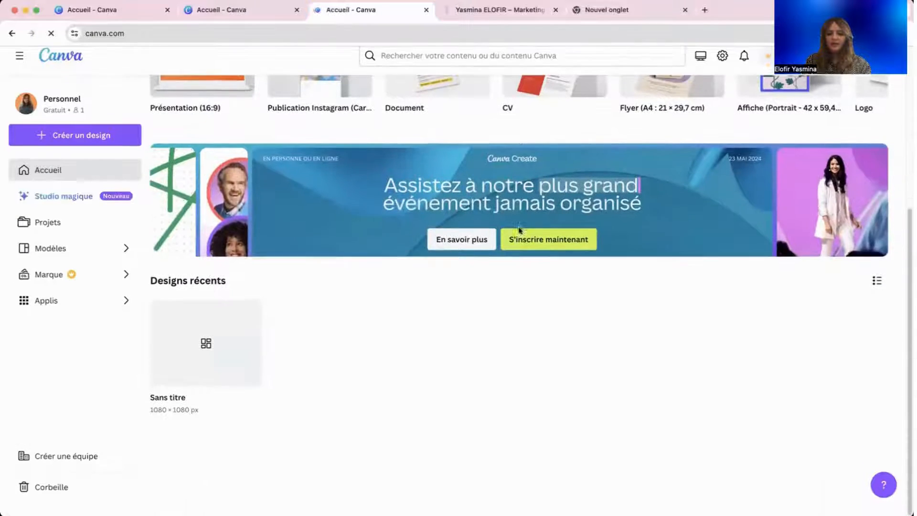
{"action": "left_click", "coordinate": [199, 356]}
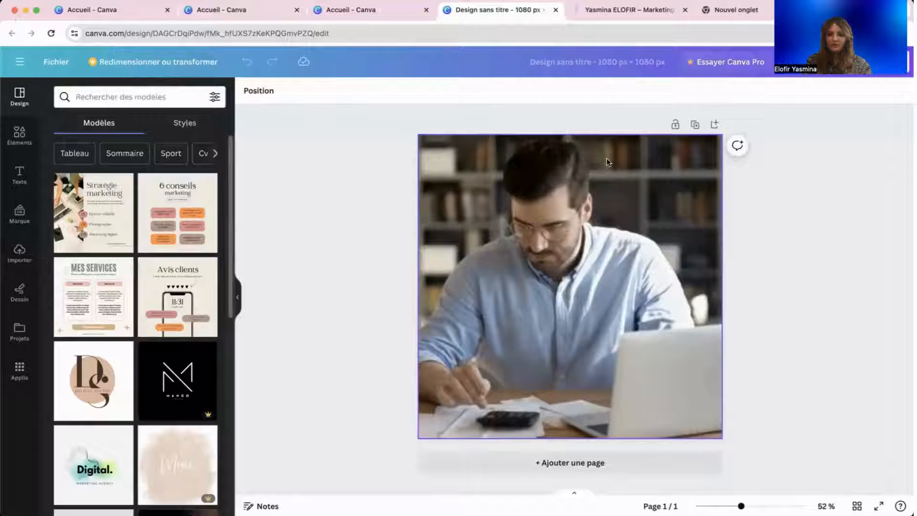
{"action": "left_click", "coordinate": [591, 66]}
{"action": "left_click", "coordinate": [600, 96]}
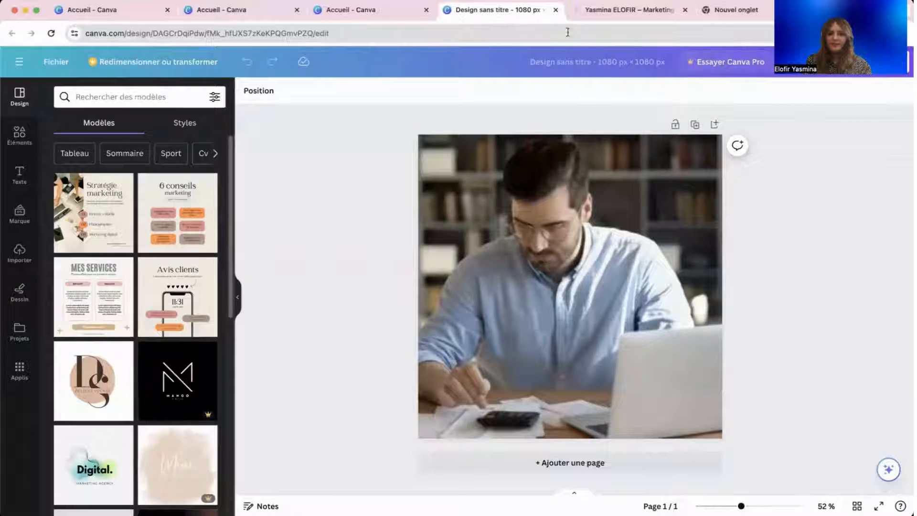
{"action": "left_click", "coordinate": [556, 10]}
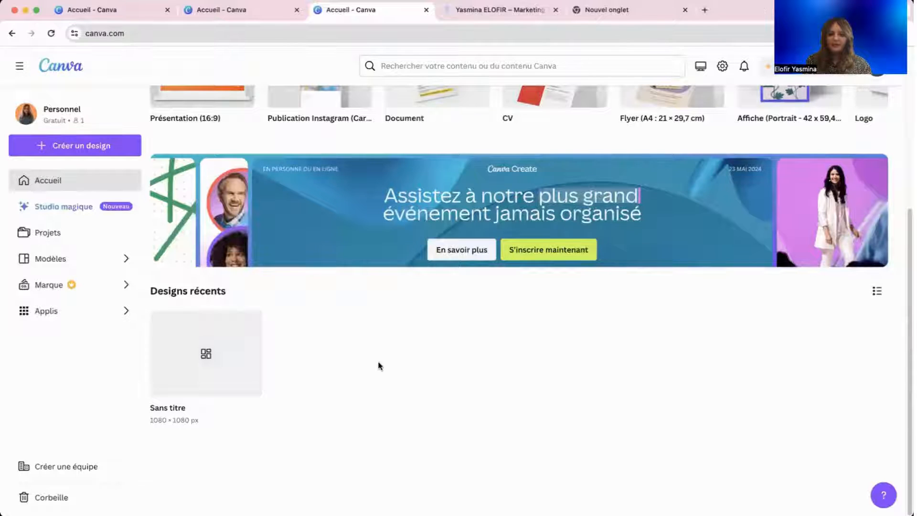
{"action": "scroll", "coordinate": [379, 366], "scroll_direction": "up", "scroll_amount": 5}
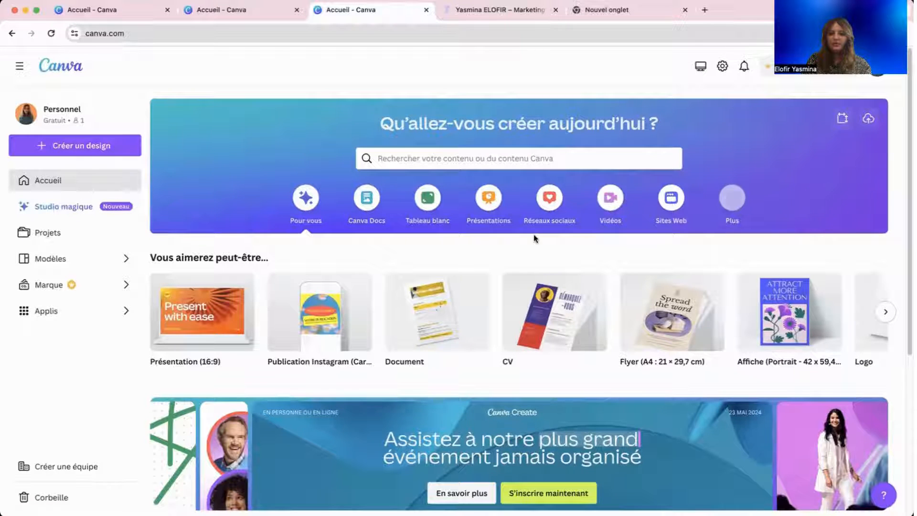
{"action": "left_click", "coordinate": [481, 155]}
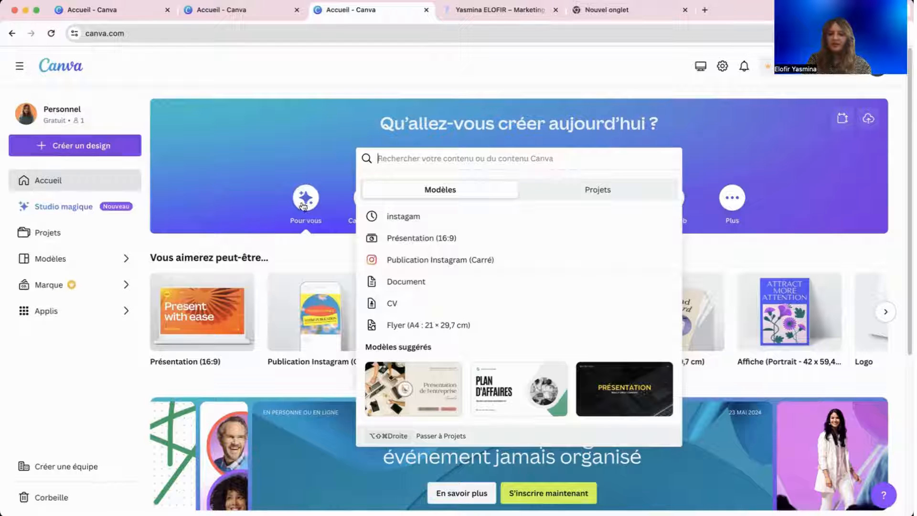
Pick Publication Instagram (Carré) and create a blank square Instagram post.
{"action": "left_click", "coordinate": [416, 266]}
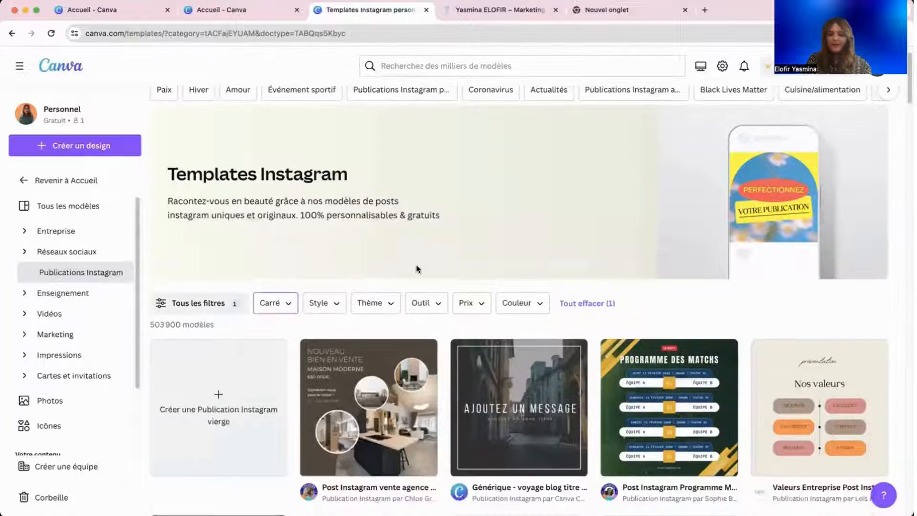
{"action": "scroll", "coordinate": [417, 268], "scroll_direction": "down", "scroll_amount": 5}
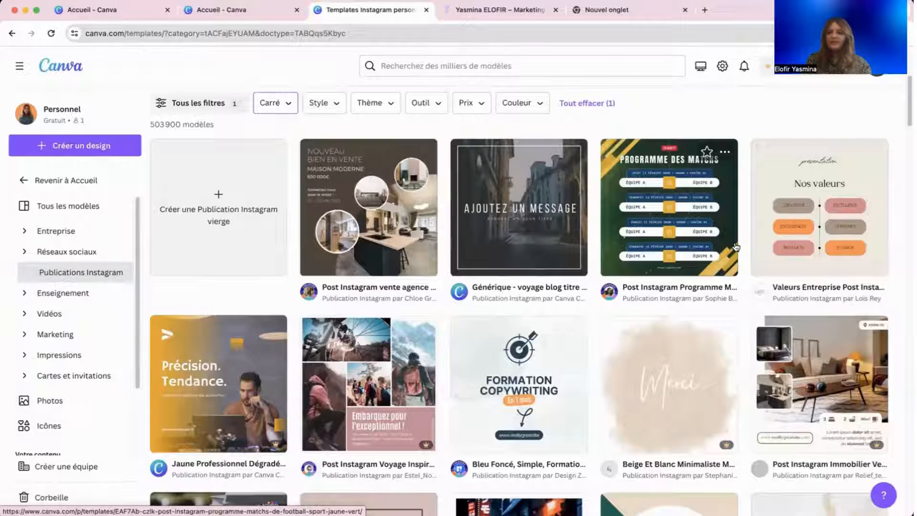
{"action": "scroll", "coordinate": [691, 237], "scroll_direction": "down", "scroll_amount": 9}
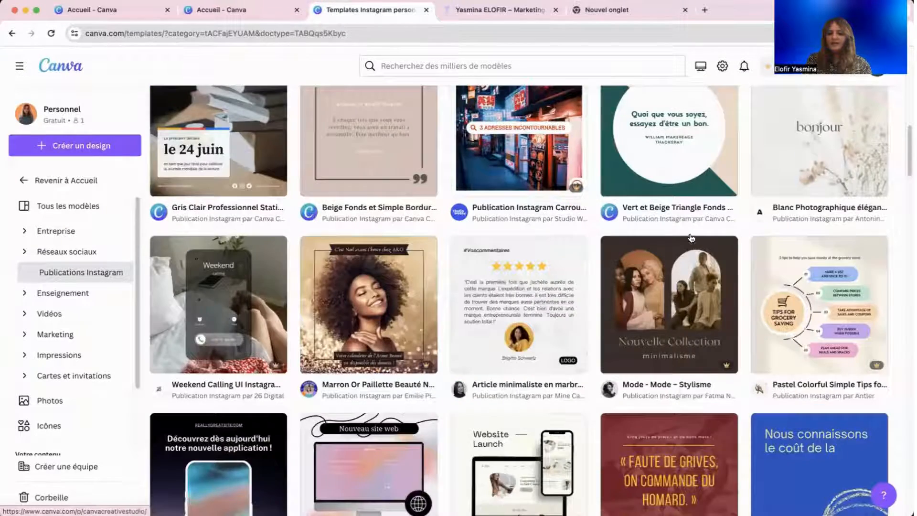
{"action": "scroll", "coordinate": [691, 237], "scroll_direction": "down", "scroll_amount": 7}
{"action": "scroll", "coordinate": [691, 238], "scroll_direction": "up", "scroll_amount": 10}
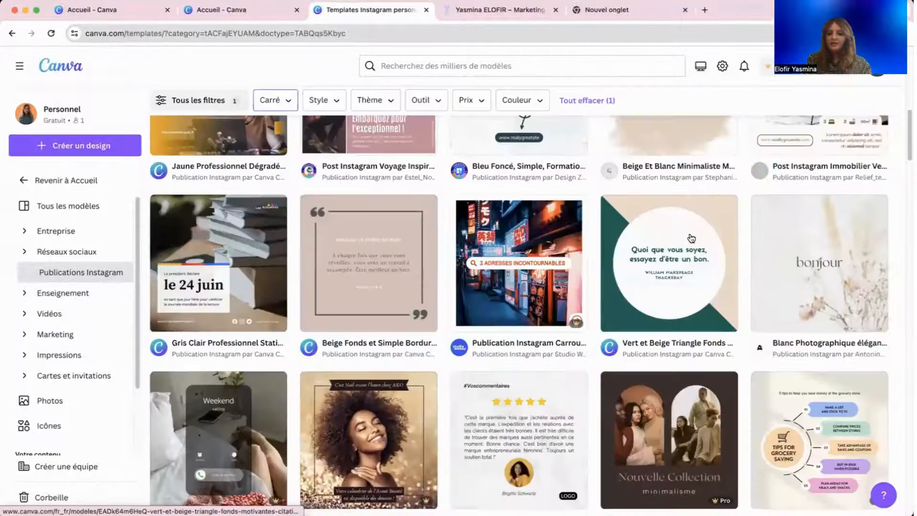
{"action": "scroll", "coordinate": [691, 237], "scroll_direction": "up", "scroll_amount": 7}
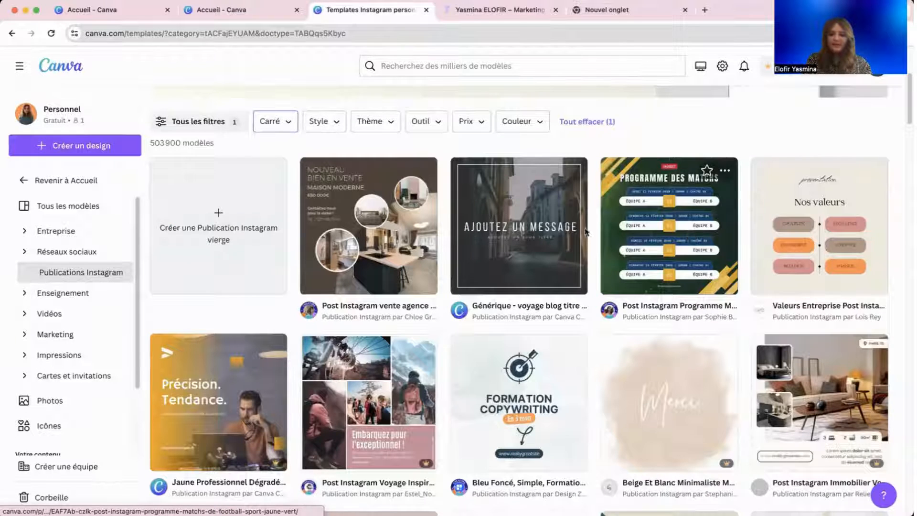
{"action": "left_click", "coordinate": [231, 264]}
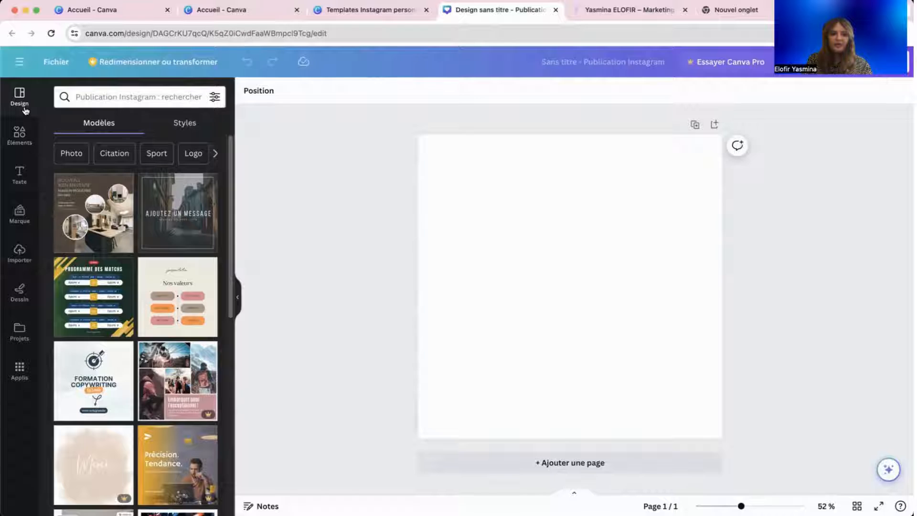
Search templates for 'FORMATION PROF' and browse the formation professionnelle results.
{"action": "left_click", "coordinate": [113, 96]}
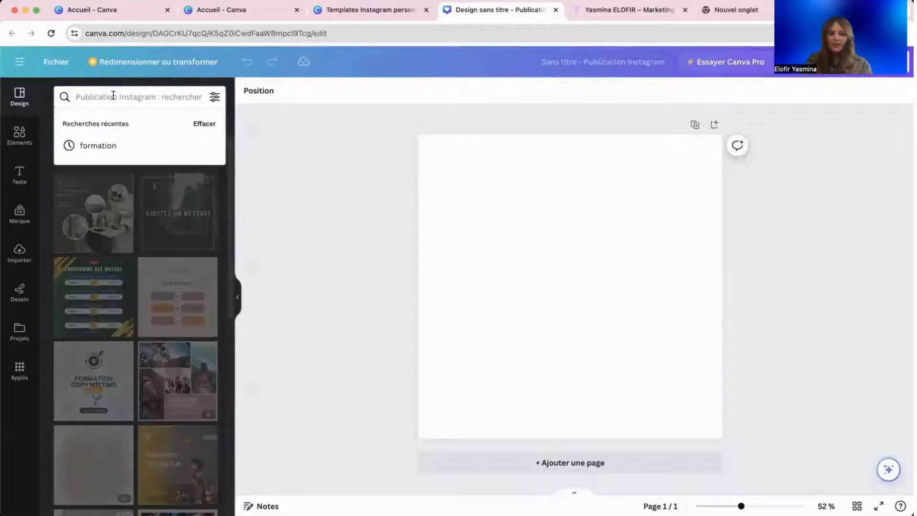
{"action": "type", "text": "FOR"}
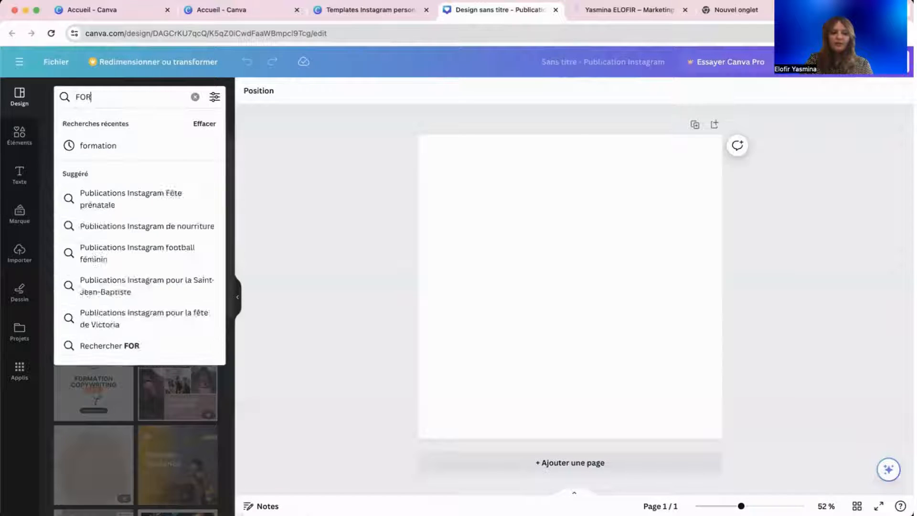
{"action": "type", "text": "MATION PROFE"}
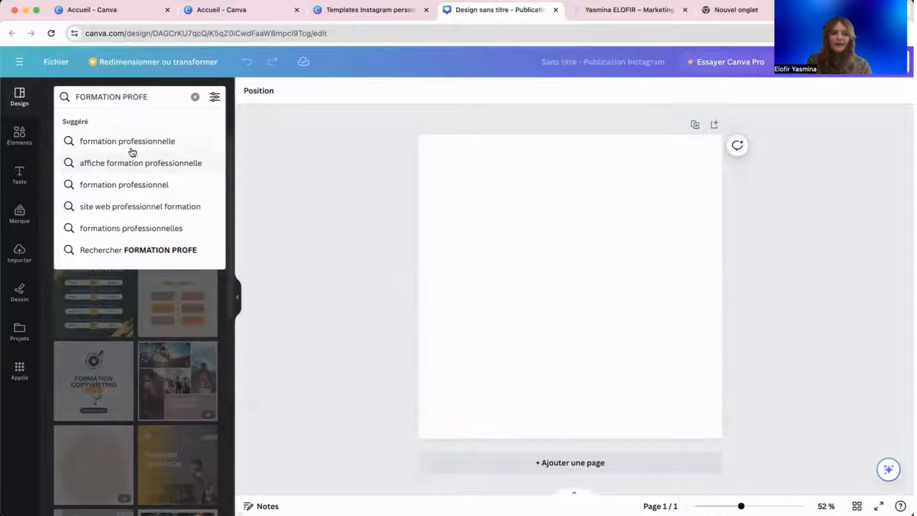
{"action": "left_click", "coordinate": [132, 141]}
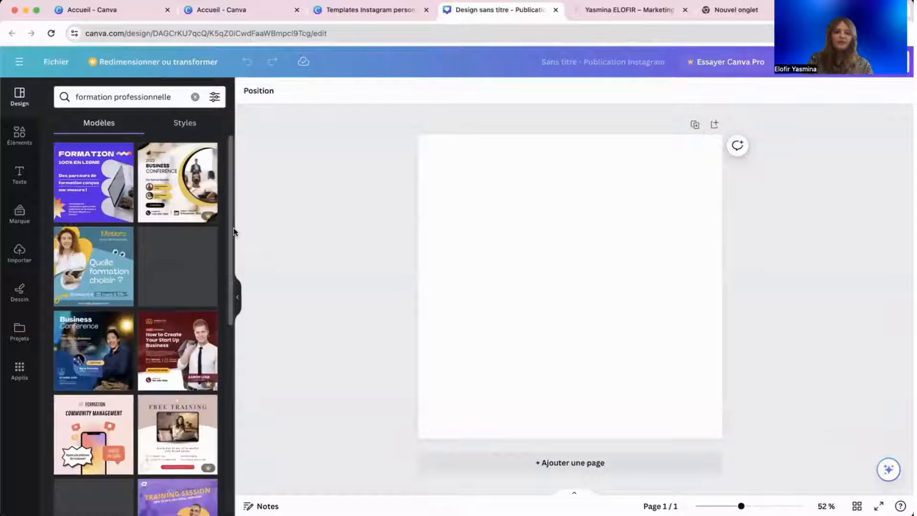
{"action": "scroll", "coordinate": [159, 359], "scroll_direction": "down", "scroll_amount": 15}
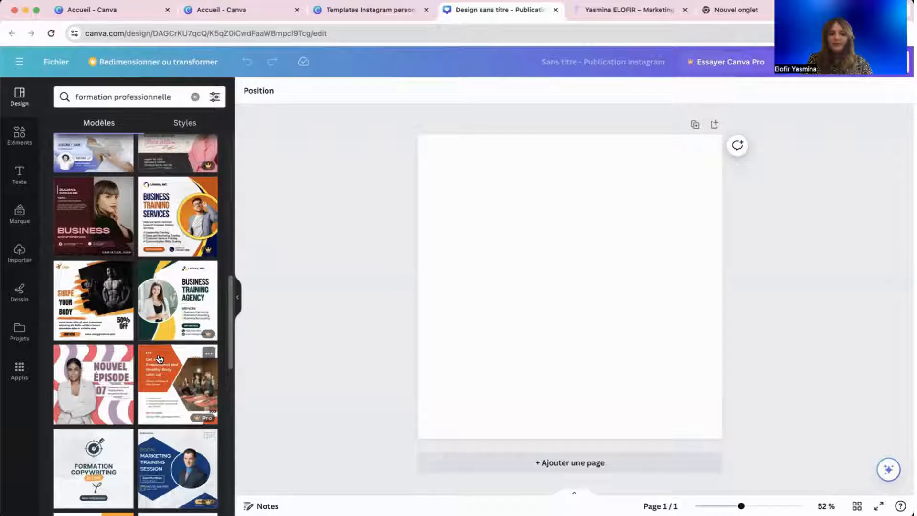
{"action": "scroll", "coordinate": [159, 358], "scroll_direction": "down", "scroll_amount": 6}
Replace the template search with 'AGENCE DIGITALE' and run it.
{"action": "left_click", "coordinate": [102, 98]}
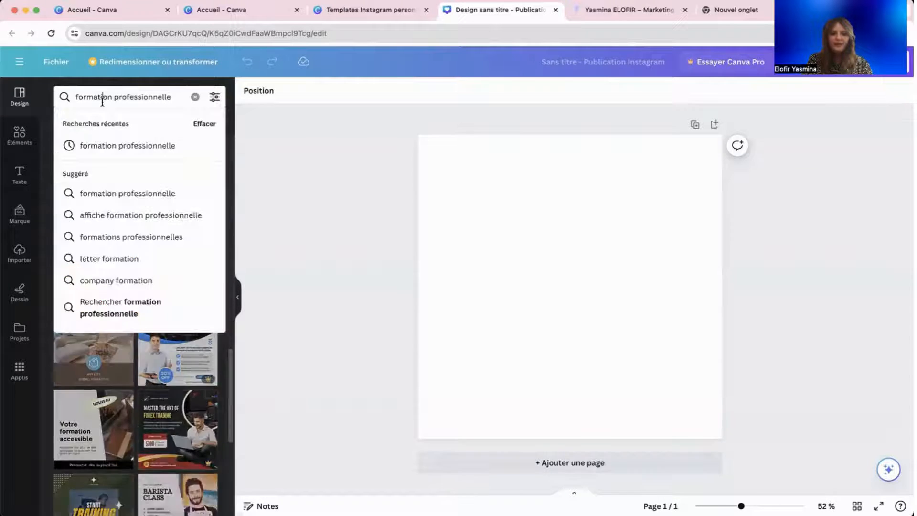
{"action": "double_click", "coordinate": [102, 98]}
{"action": "key", "text": "super+a"}
{"action": "type", "text": "AGEN"}
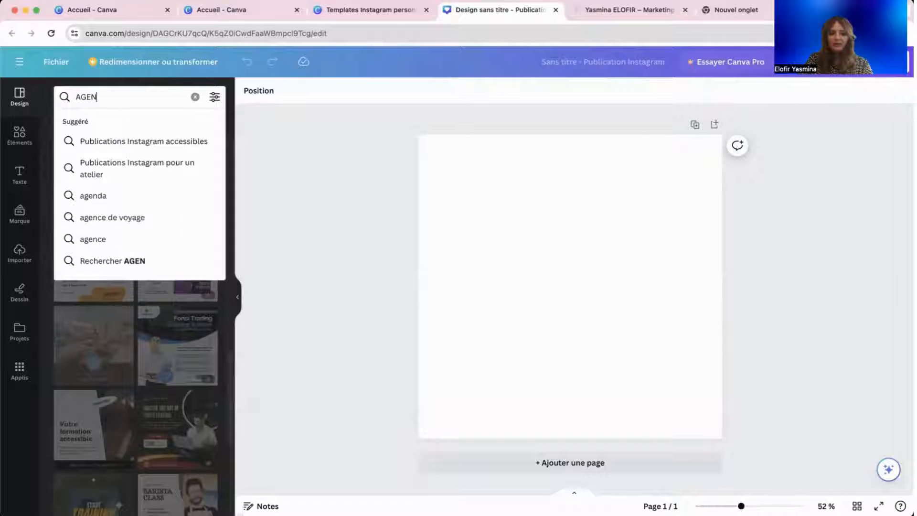
{"action": "type", "text": "CE DIGITALE"}
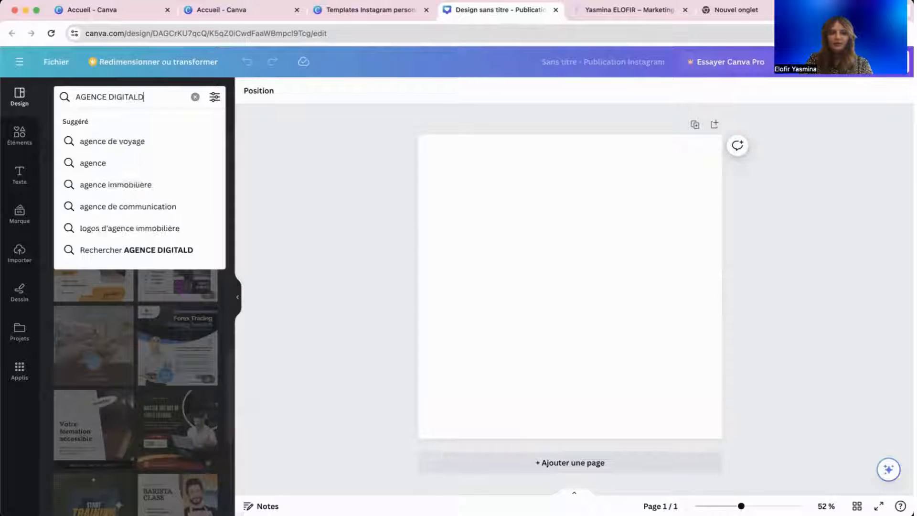
{"action": "key", "text": "BackSpace"}
{"action": "type", "text": "E"}
{"action": "key", "text": "Return"}
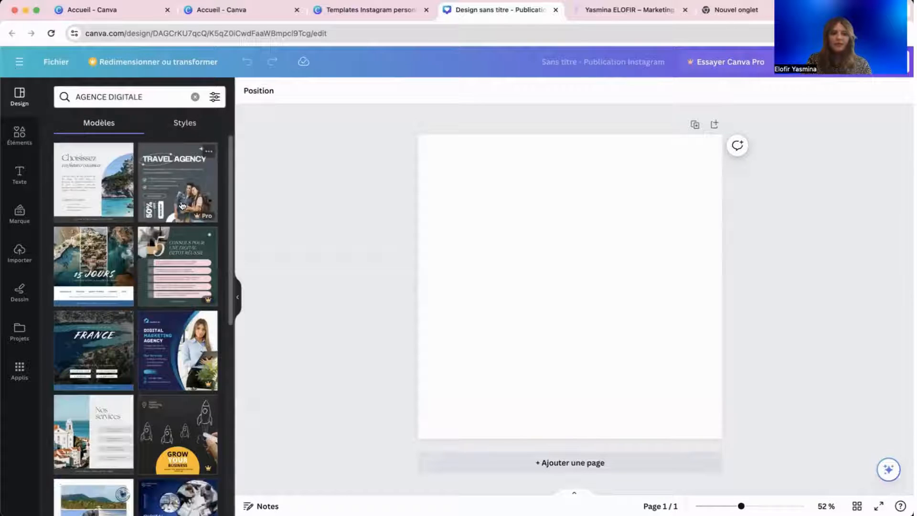
Scroll the results and apply the Online Marketing Agency template to the page.
{"action": "scroll", "coordinate": [197, 272], "scroll_direction": "down", "scroll_amount": 5}
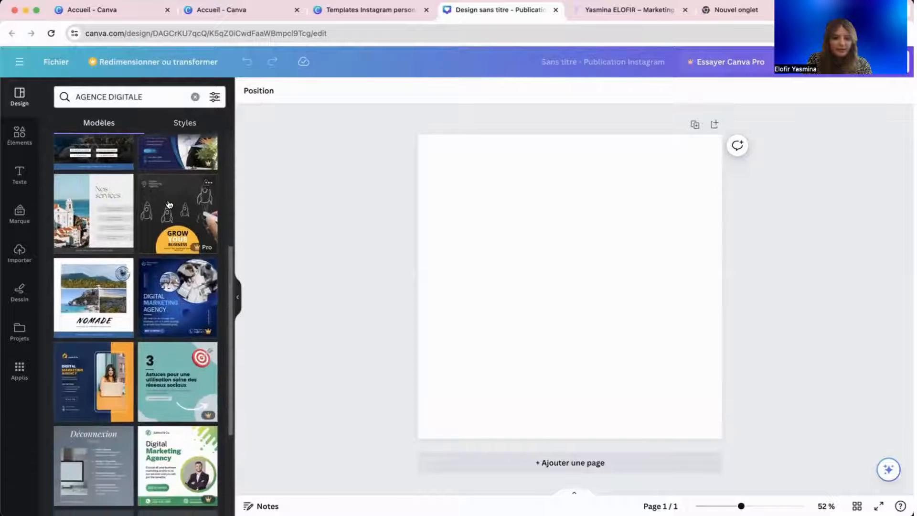
{"action": "scroll", "coordinate": [197, 272], "scroll_direction": "down", "scroll_amount": 5}
{"action": "scroll", "coordinate": [165, 229], "scroll_direction": "up", "scroll_amount": 1}
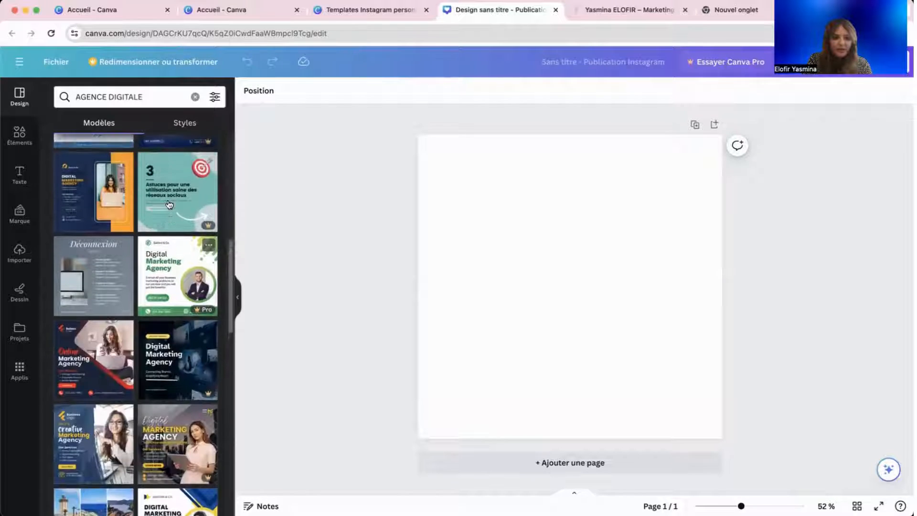
{"action": "scroll", "coordinate": [155, 306], "scroll_direction": "down", "scroll_amount": 1}
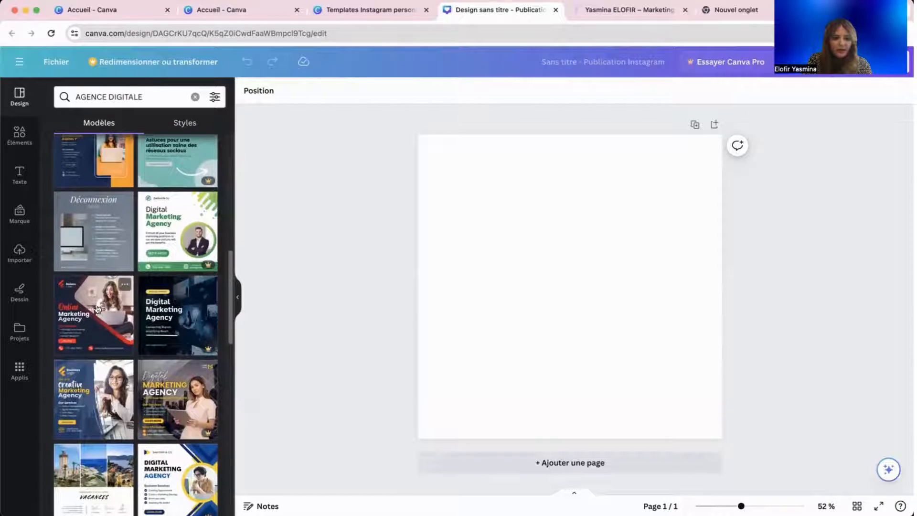
{"action": "scroll", "coordinate": [110, 358], "scroll_direction": "down", "scroll_amount": 2}
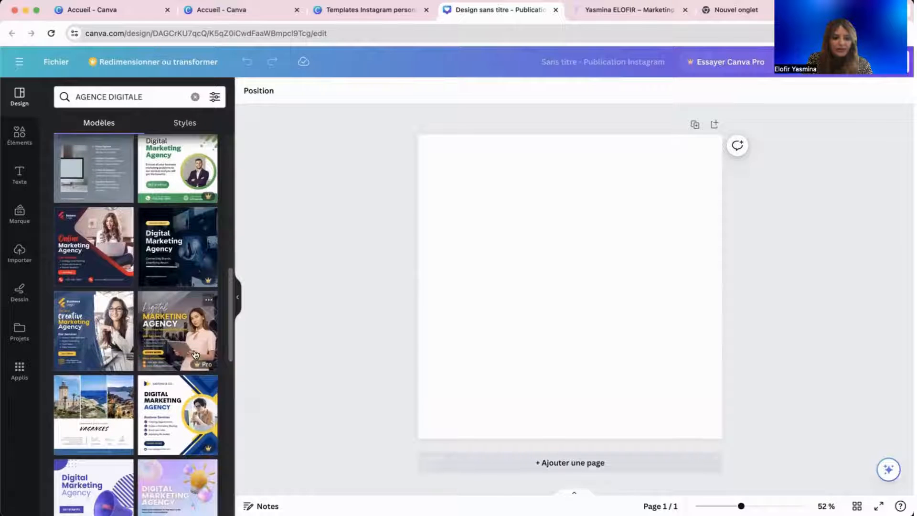
{"action": "scroll", "coordinate": [189, 382], "scroll_direction": "down", "scroll_amount": 6}
{"action": "scroll", "coordinate": [189, 387], "scroll_direction": "down", "scroll_amount": 1}
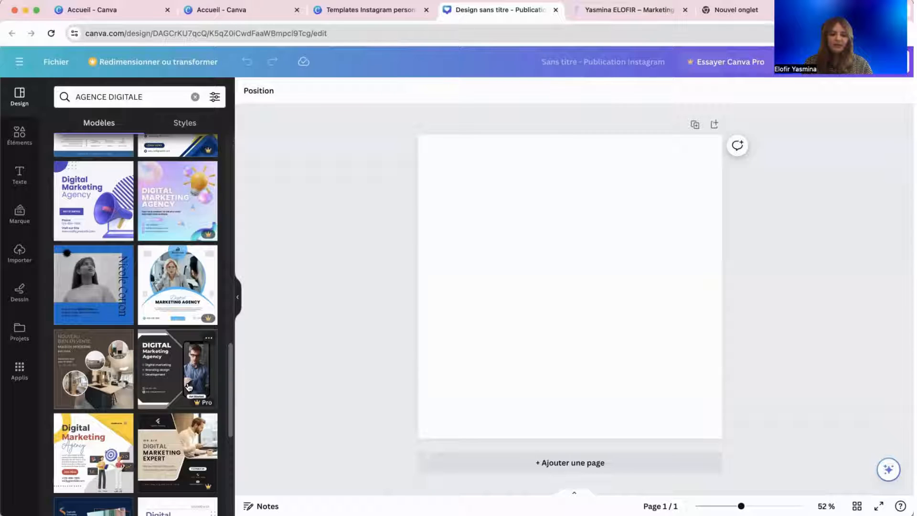
{"action": "scroll", "coordinate": [129, 375], "scroll_direction": "down", "scroll_amount": 5}
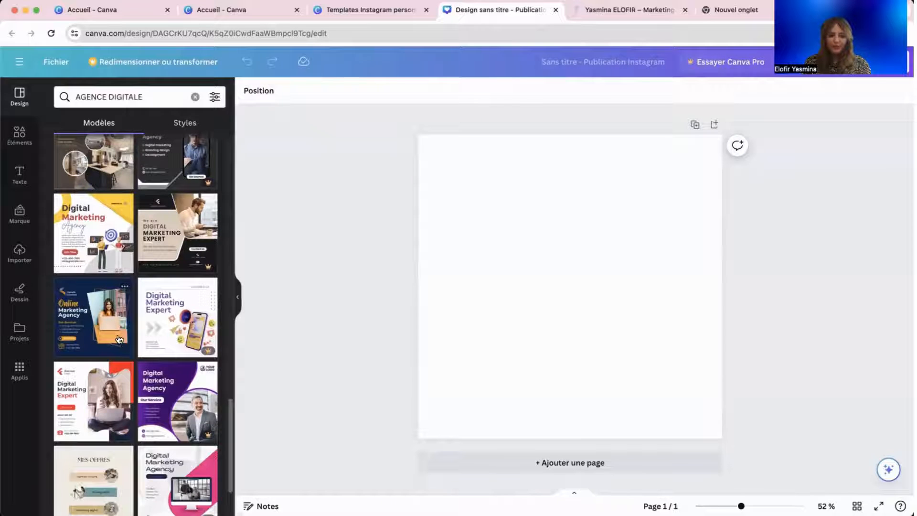
{"action": "left_click", "coordinate": [119, 339]}
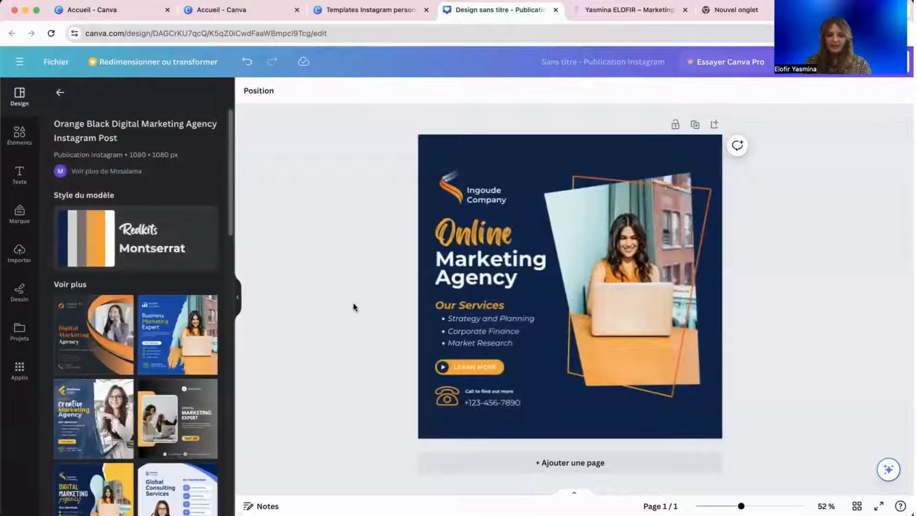
Delete 'Online' from the heading, then select the heading, logo, frame and background in turn.
{"action": "left_click", "coordinate": [468, 241]}
{"action": "key", "text": "BackSpace"}
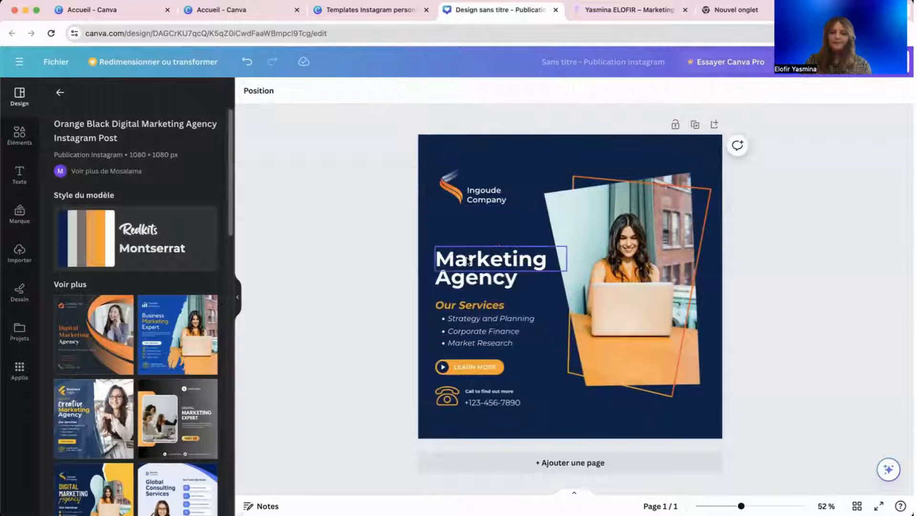
{"action": "left_click", "coordinate": [474, 260]}
{"action": "left_click", "coordinate": [386, 244]}
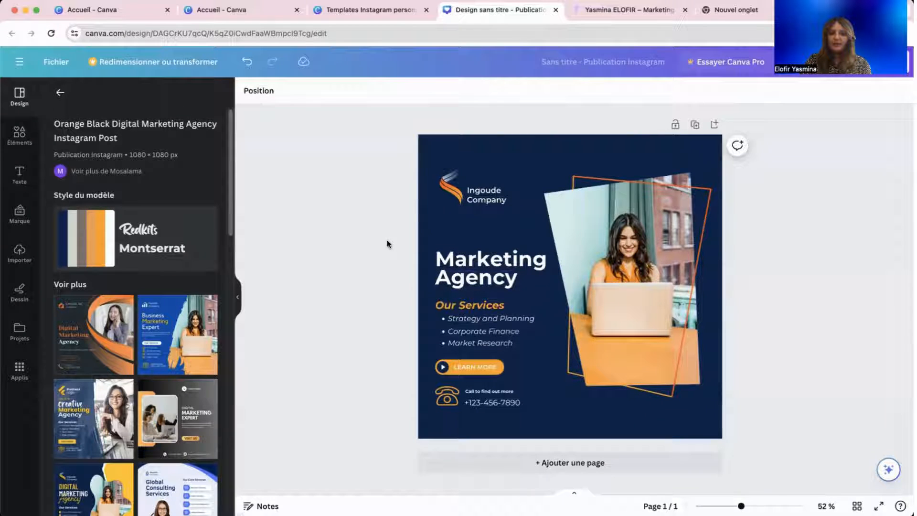
{"action": "left_click", "coordinate": [443, 199]}
{"action": "left_click", "coordinate": [619, 222]}
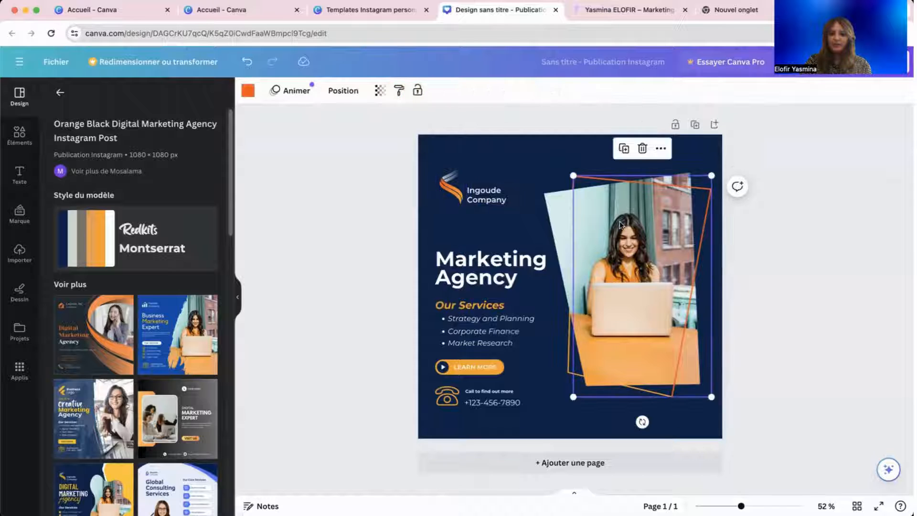
{"action": "left_click", "coordinate": [518, 145]}
{"action": "left_click", "coordinate": [354, 165]}
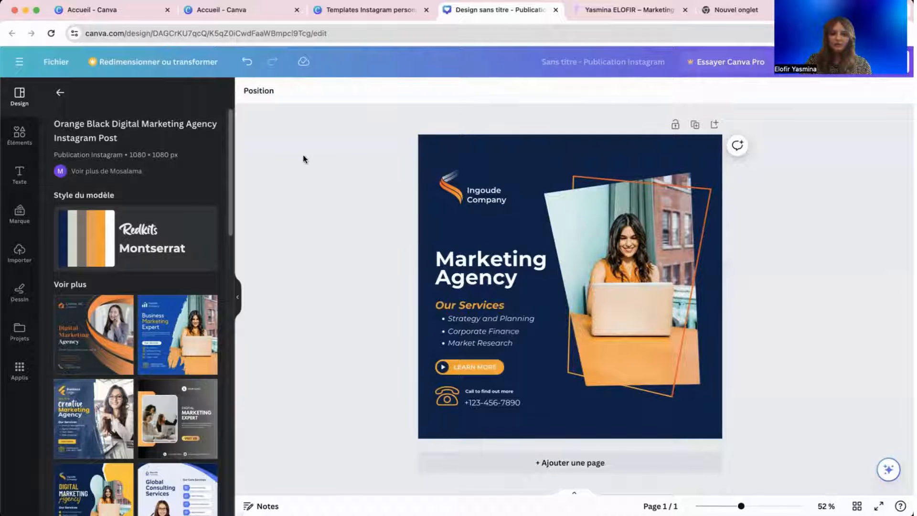
{"action": "left_click", "coordinate": [420, 214]}
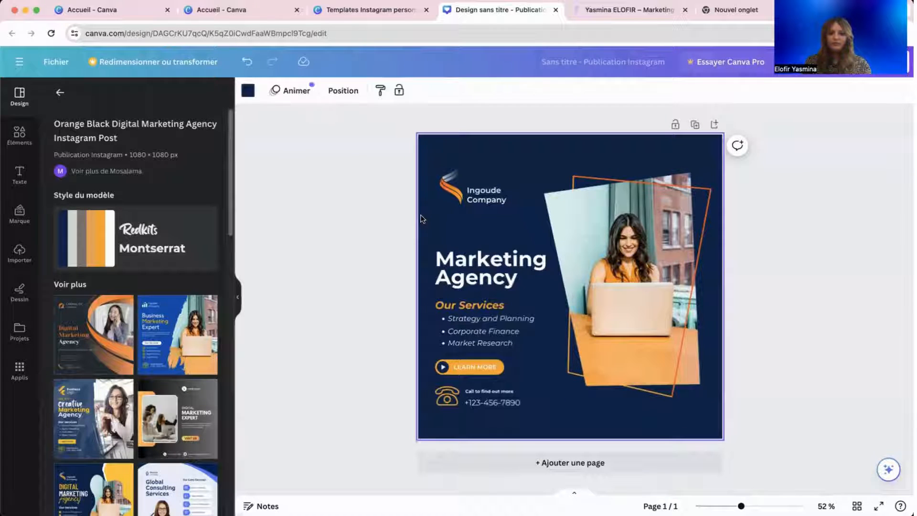
Inspect the Marketing Agency heading's font choices and the orange frame's colour options.
{"action": "left_click", "coordinate": [465, 258]}
{"action": "left_click", "coordinate": [301, 94]}
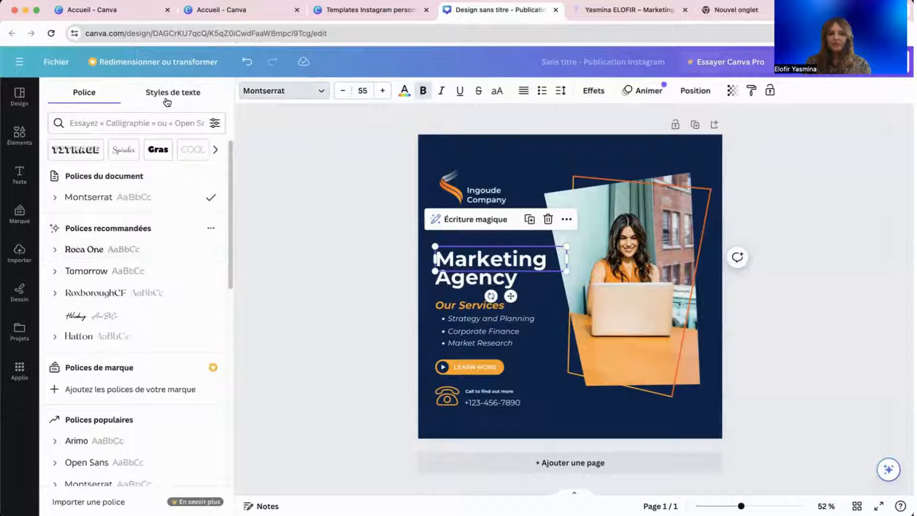
{"action": "left_click", "coordinate": [319, 280]}
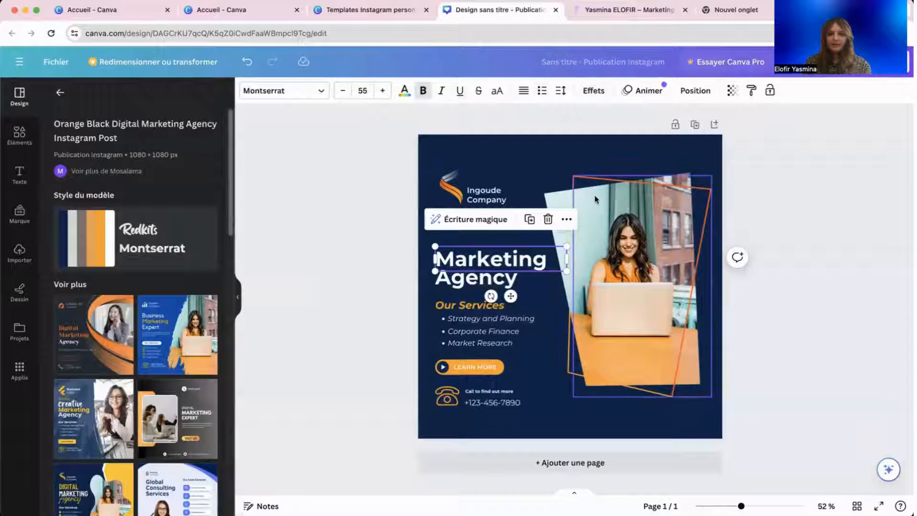
{"action": "left_click", "coordinate": [612, 234]}
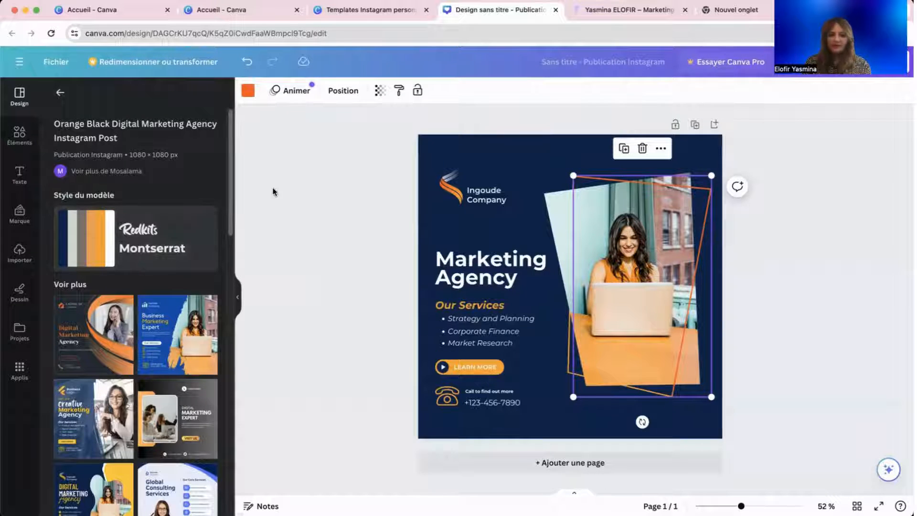
{"action": "scroll", "coordinate": [78, 131], "scroll_direction": "down", "scroll_amount": 1}
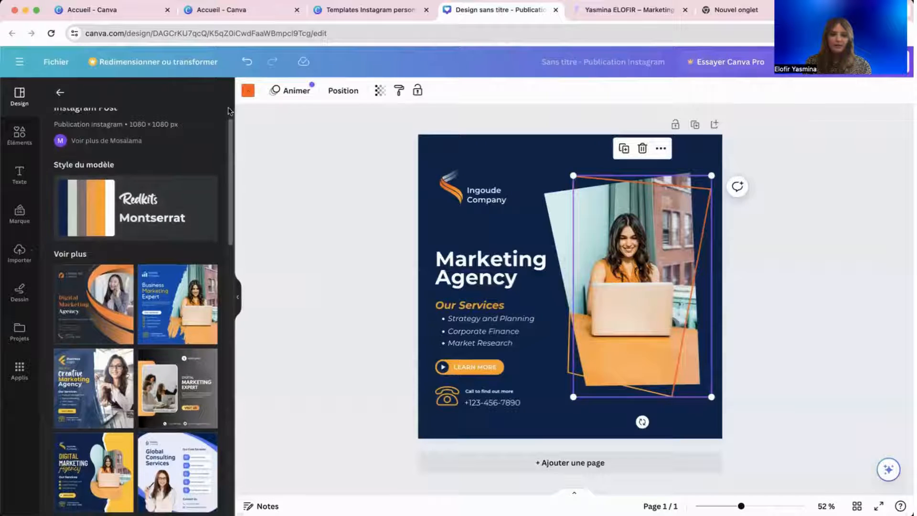
{"action": "left_click", "coordinate": [248, 91]}
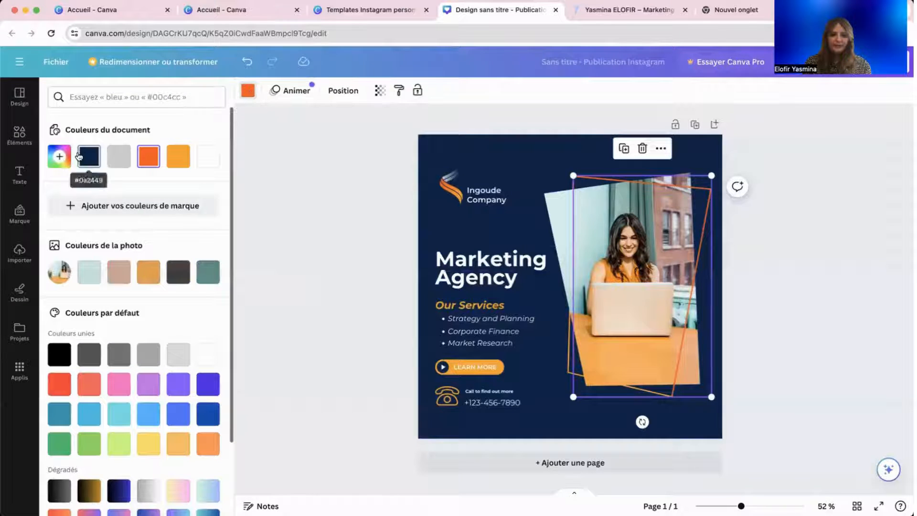
{"action": "key", "text": "Escape"}
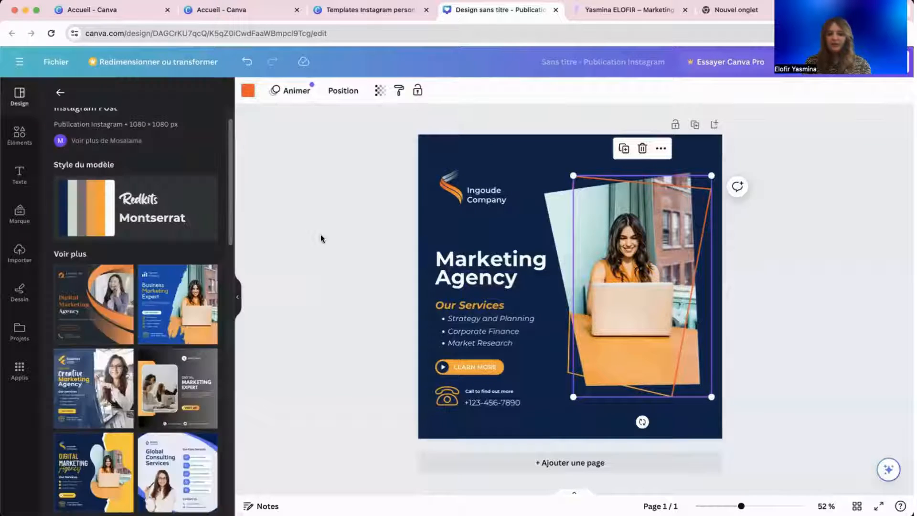
{"action": "left_click", "coordinate": [433, 219]}
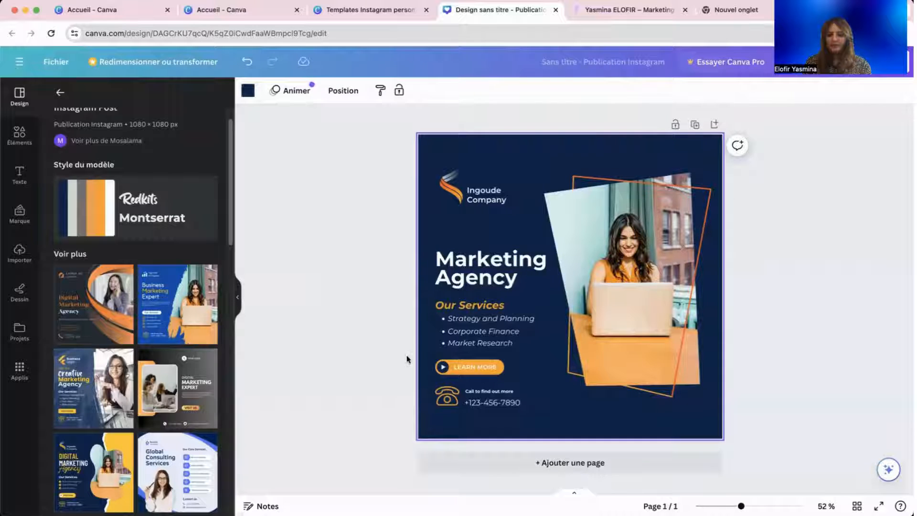
Add a second page with a white background.
{"action": "left_click", "coordinate": [492, 469]}
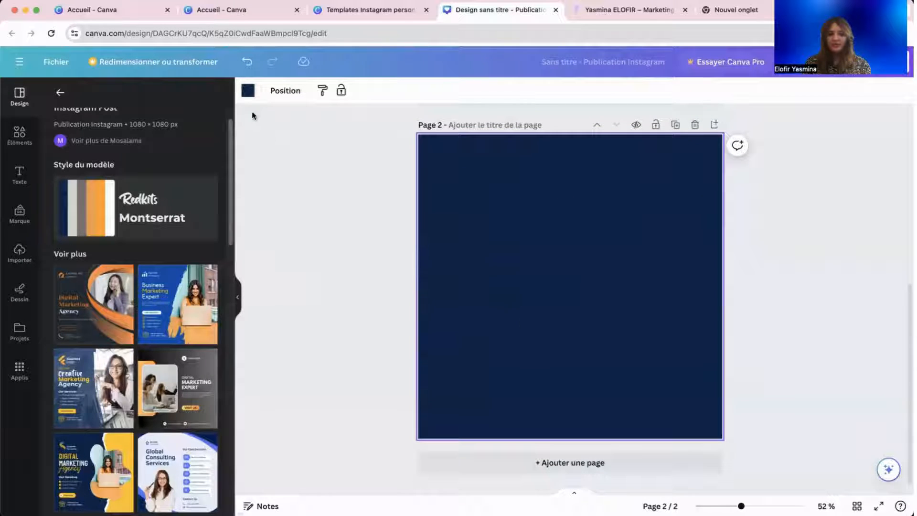
{"action": "left_click", "coordinate": [248, 91]}
{"action": "left_click", "coordinate": [207, 153]}
{"action": "key", "text": "Escape"}
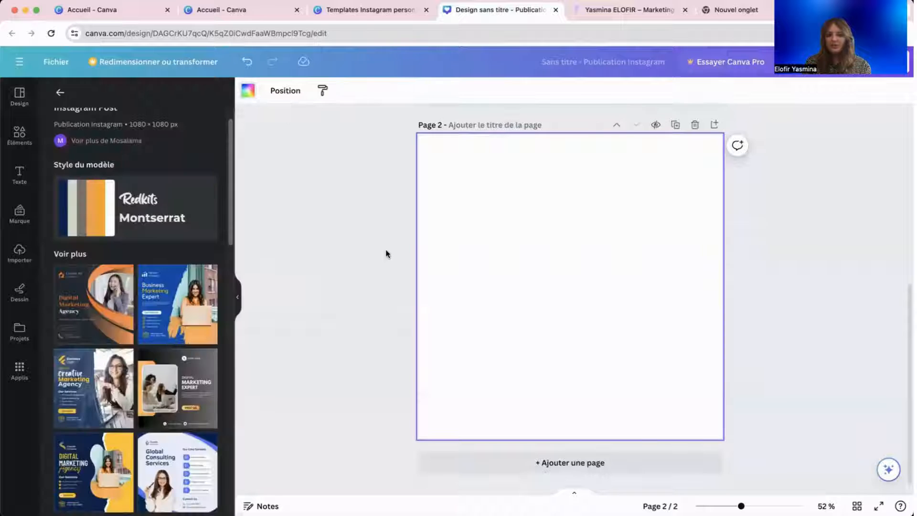
Copy the woman's photo frame and its backdrop shape from page 1.
{"action": "scroll", "coordinate": [388, 254], "scroll_direction": "up", "scroll_amount": 1}
{"action": "scroll", "coordinate": [388, 255], "scroll_direction": "up", "scroll_amount": 5}
{"action": "left_click", "coordinate": [702, 202]}
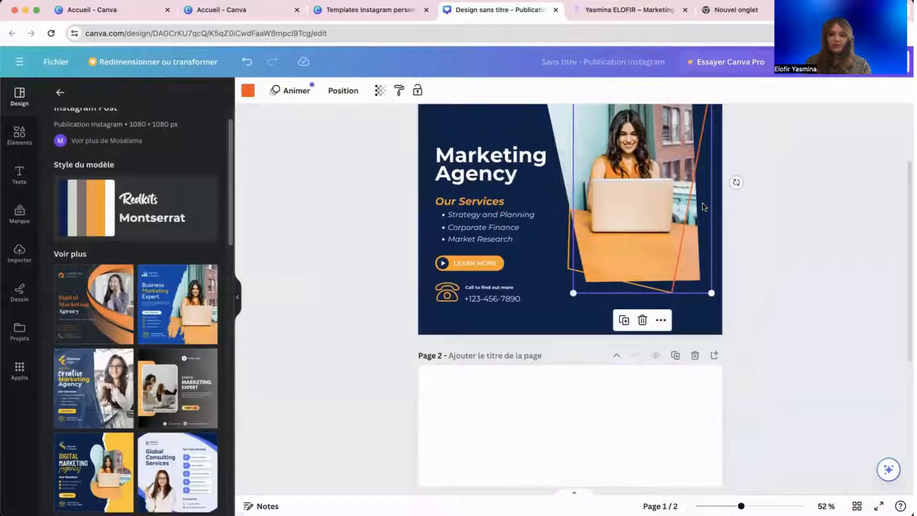
{"action": "left_click", "coordinate": [572, 247], "text": "shift"}
{"action": "right_click", "coordinate": [605, 201]}
{"action": "left_click", "coordinate": [621, 209]}
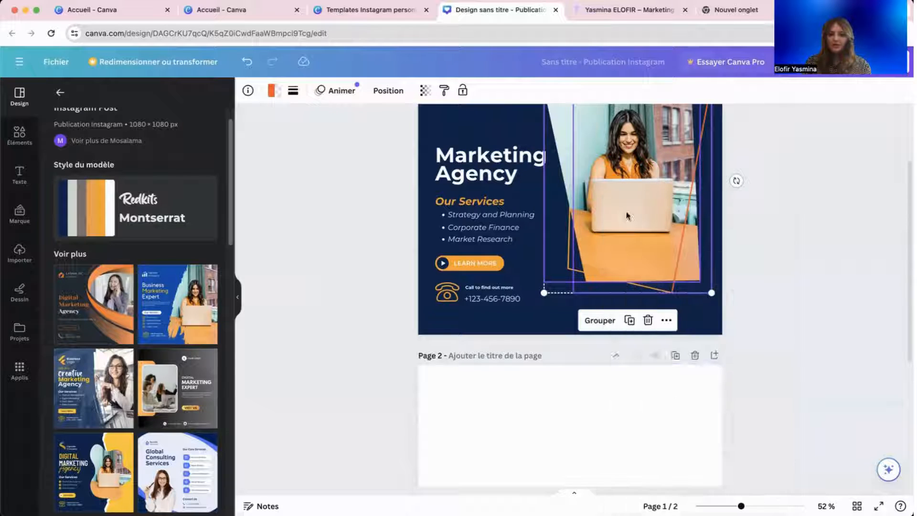
Paste the framed photo onto page 2 and shift it slightly left and down.
{"action": "scroll", "coordinate": [580, 438], "scroll_direction": "down", "scroll_amount": 2}
{"action": "left_click", "coordinate": [580, 438]}
{"action": "scroll", "coordinate": [580, 438], "scroll_direction": "down", "scroll_amount": 2}
{"action": "right_click", "coordinate": [619, 320]}
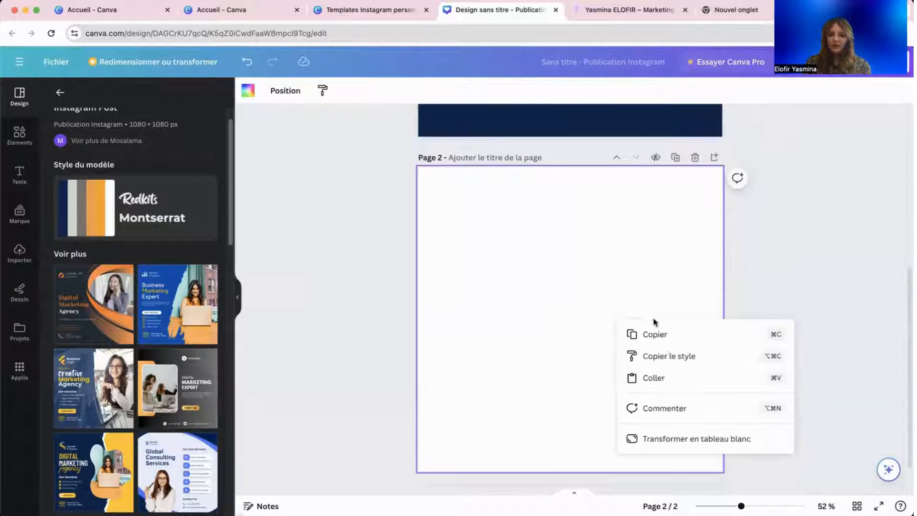
{"action": "left_click", "coordinate": [667, 373]}
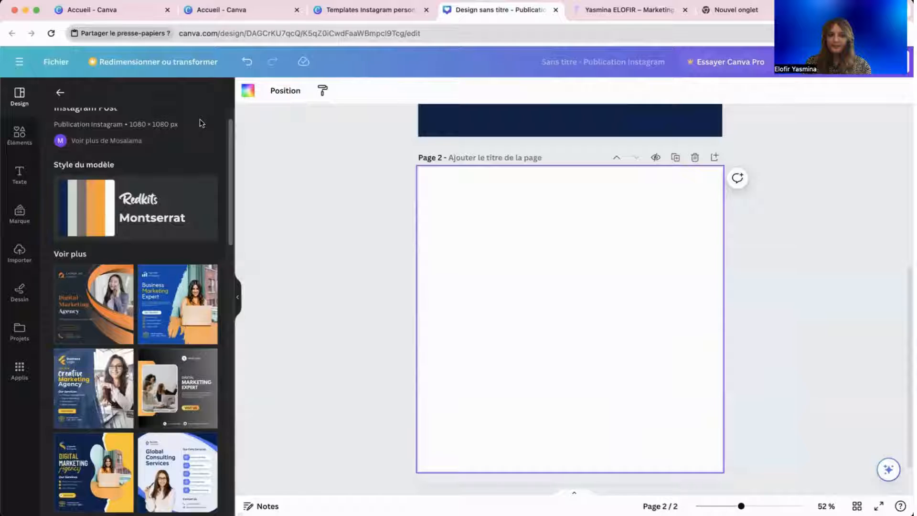
{"action": "left_click_drag", "start_coordinate": [576, 313], "coordinate": [617, 330]}
{"action": "left_click", "coordinate": [413, 338]}
{"action": "left_click", "coordinate": [616, 330]}
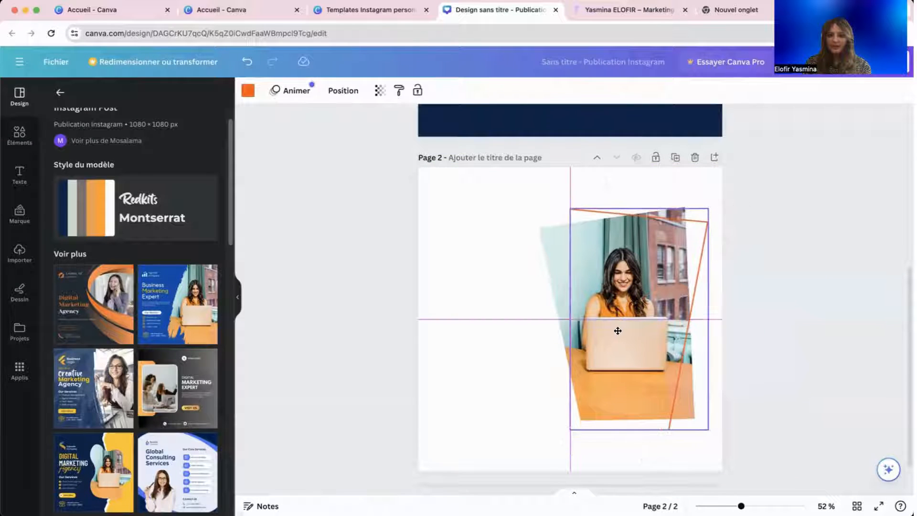
{"action": "left_click", "coordinate": [454, 374]}
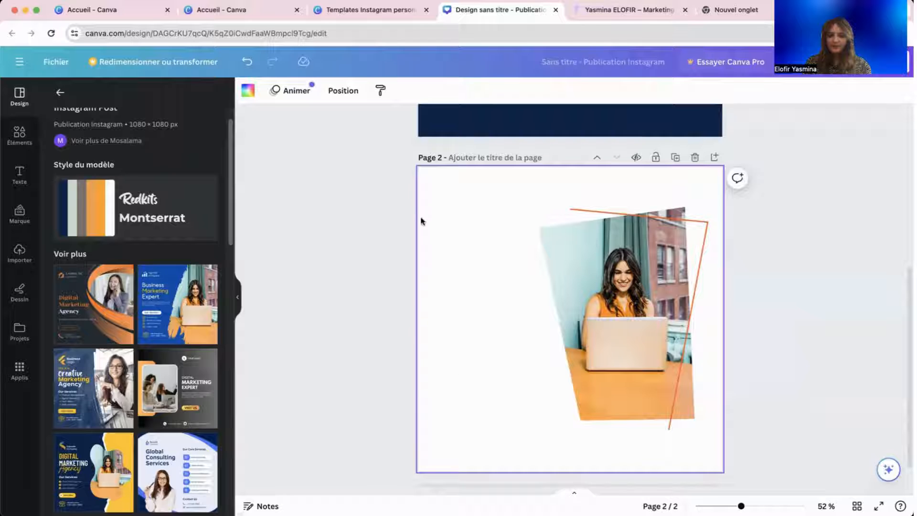
{"action": "left_click", "coordinate": [248, 91]}
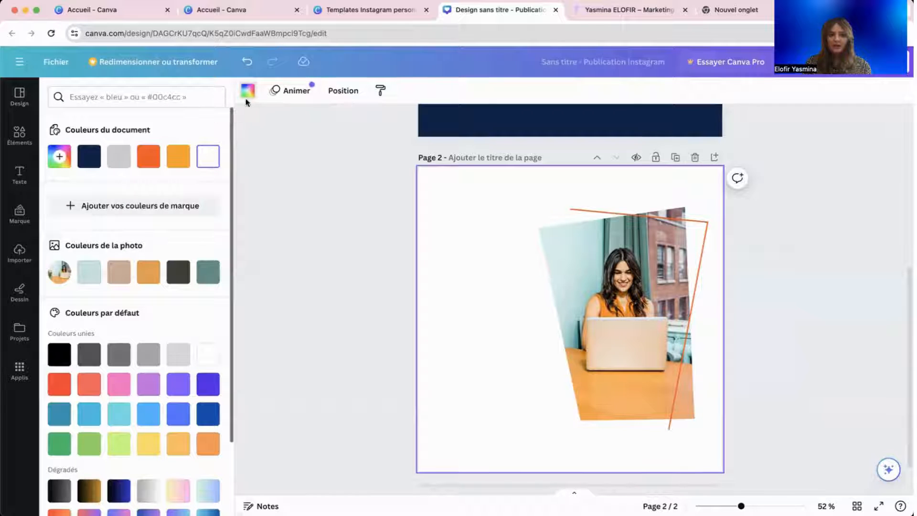
Browse the background colour choices and close them without changing anything.
{"action": "left_click", "coordinate": [296, 167]}
{"action": "scroll", "coordinate": [350, 215], "scroll_direction": "up", "scroll_amount": 2}
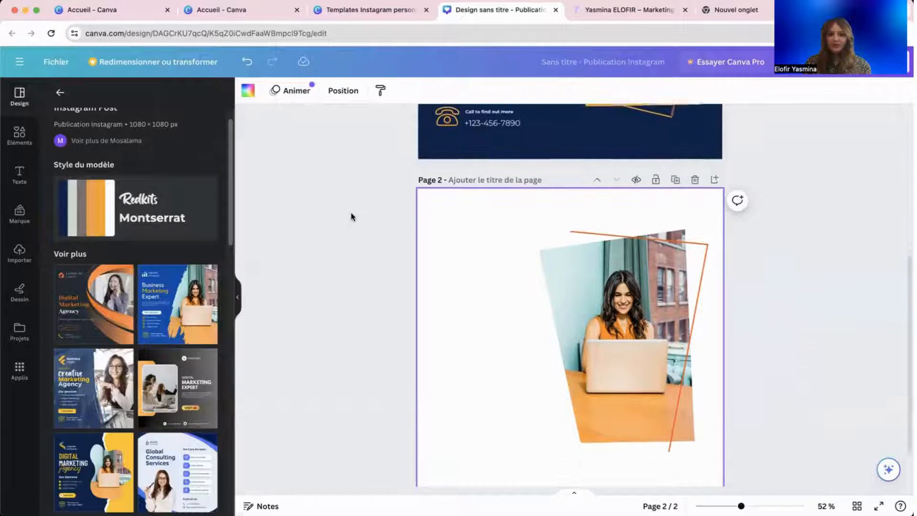
{"action": "left_click", "coordinate": [248, 91]}
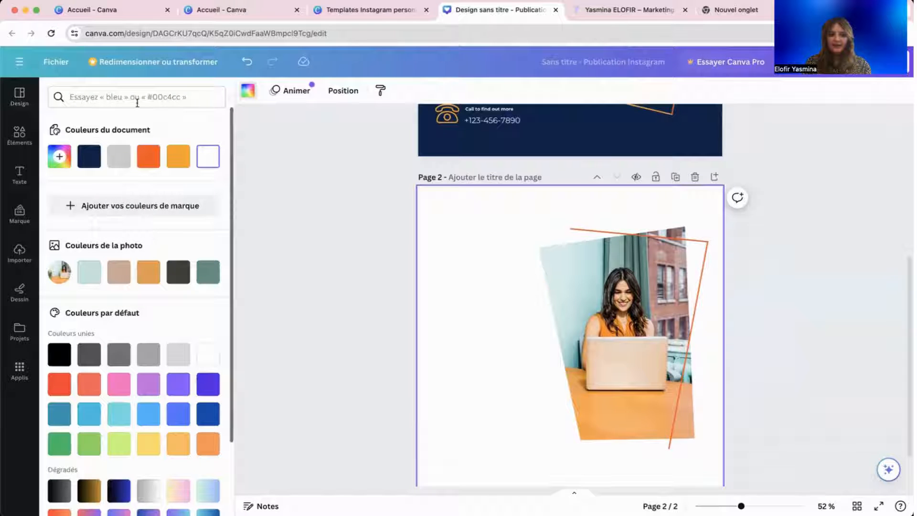
{"action": "scroll", "coordinate": [108, 325], "scroll_direction": "down", "scroll_amount": 2}
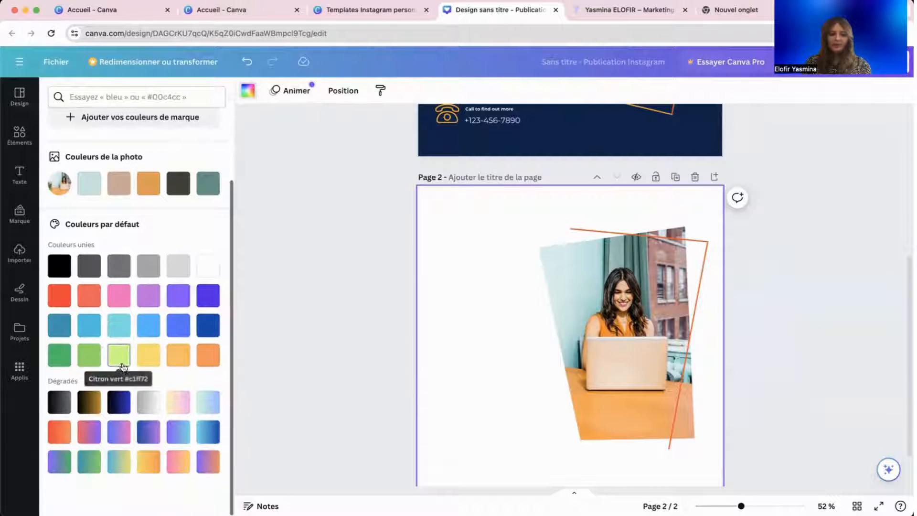
{"action": "scroll", "coordinate": [188, 329], "scroll_direction": "up", "scroll_amount": 2}
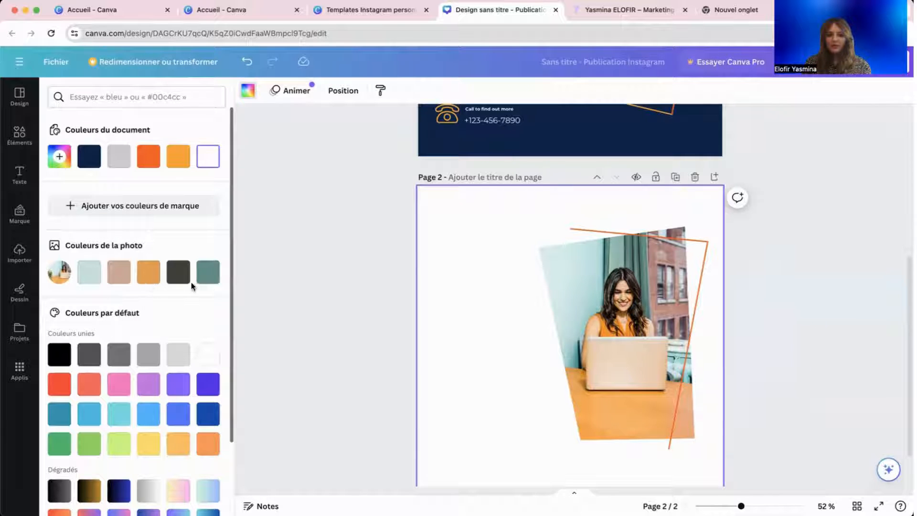
{"action": "left_click", "coordinate": [317, 280]}
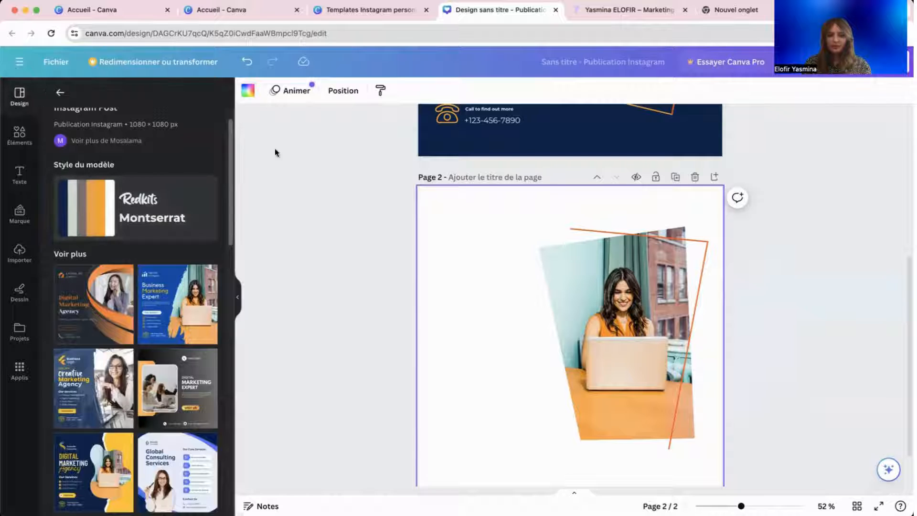
Give page 2 a solid dark blue background after trying a dark blue gradient.
{"action": "left_click", "coordinate": [419, 225]}
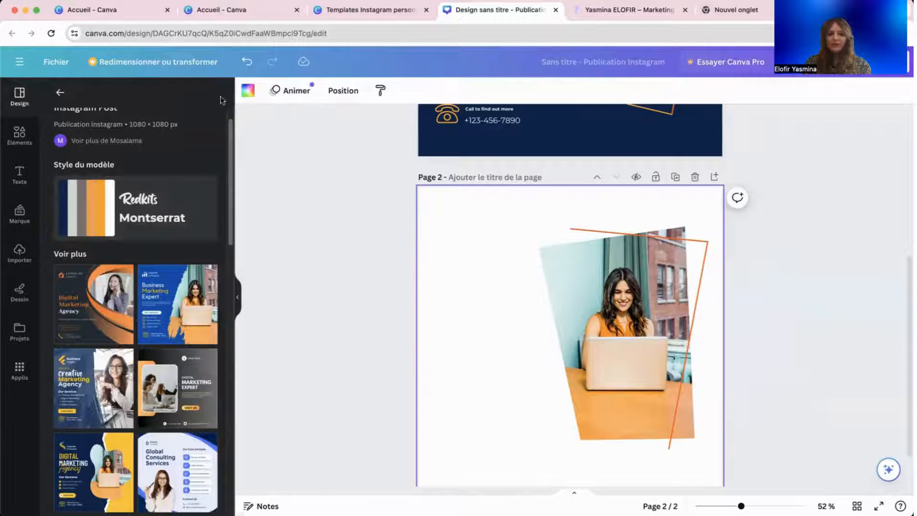
{"action": "left_click", "coordinate": [247, 91]}
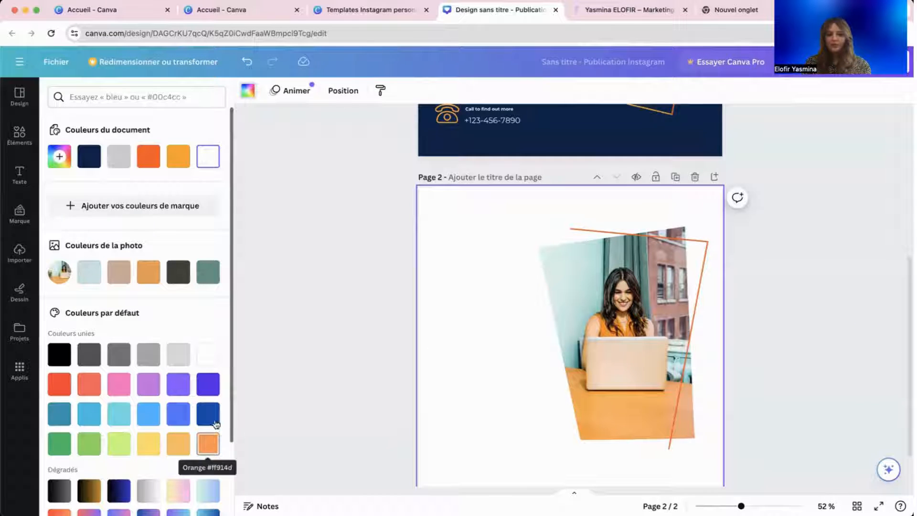
{"action": "left_click", "coordinate": [118, 490]}
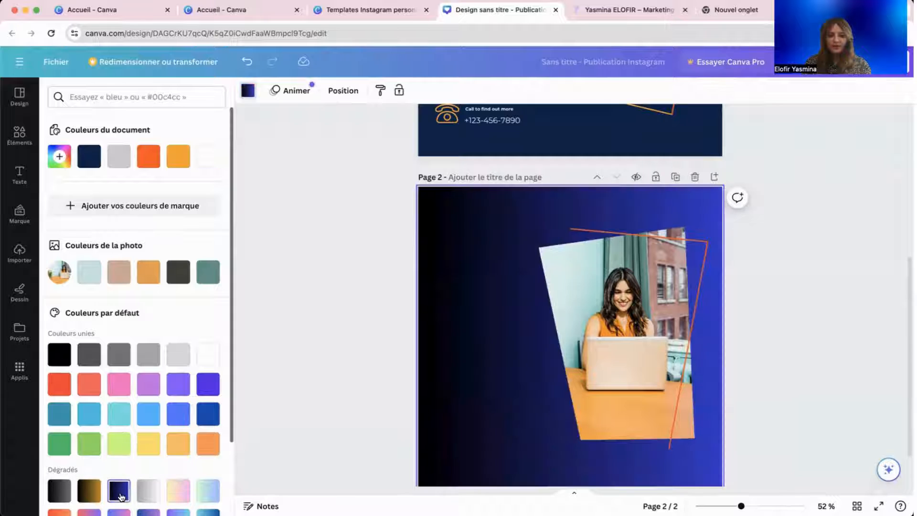
{"action": "left_click", "coordinate": [211, 414]}
{"action": "left_click", "coordinate": [359, 376]}
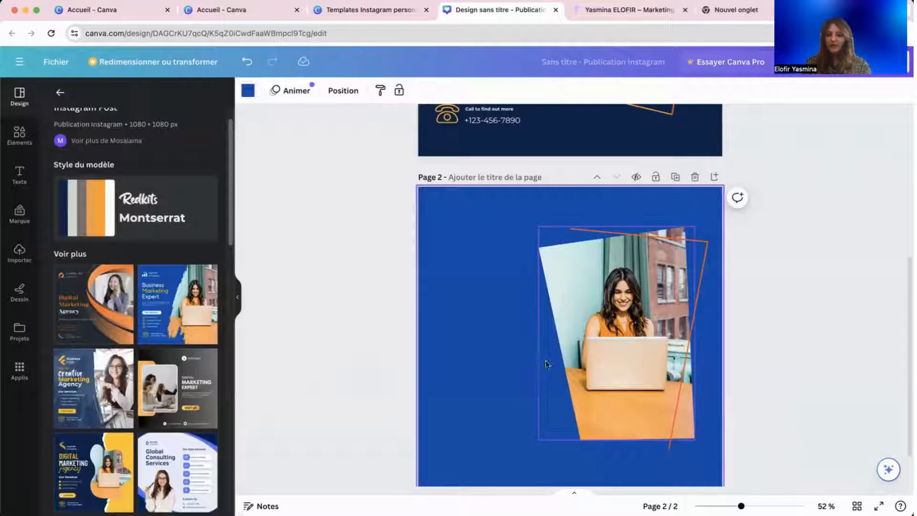
{"action": "scroll", "coordinate": [549, 361], "scroll_direction": "down", "scroll_amount": 1}
{"action": "scroll", "coordinate": [550, 358], "scroll_direction": "up", "scroll_amount": 6}
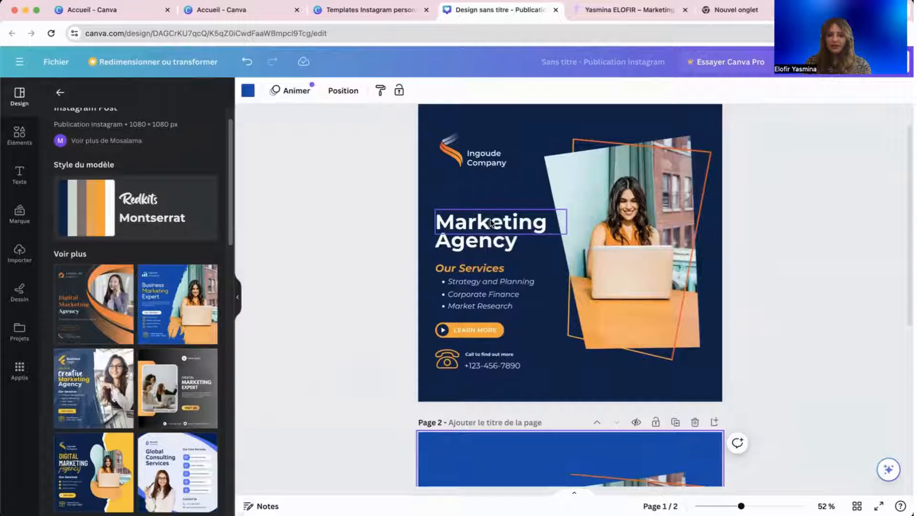
Delete the Marketing Agency page and shift the orange outline and photo onto the blue area.
{"action": "scroll", "coordinate": [497, 147], "scroll_direction": "up", "scroll_amount": 1}
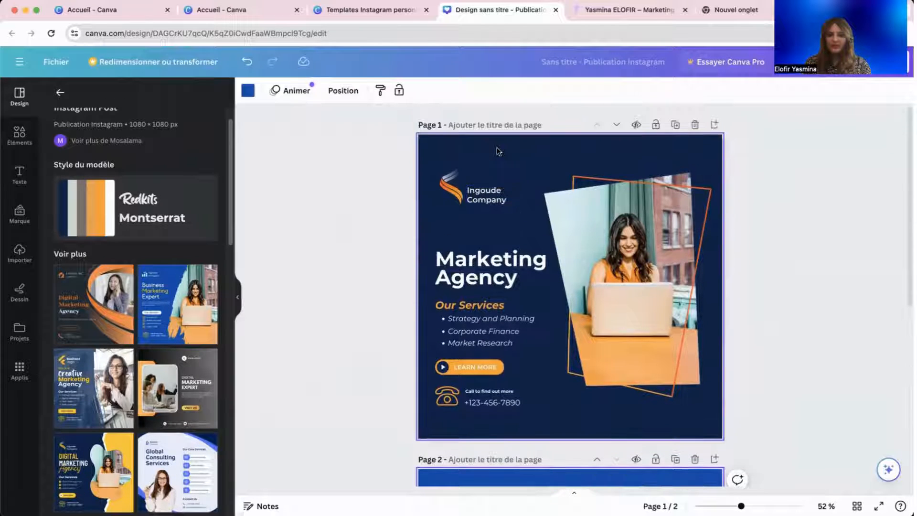
{"action": "left_click", "coordinate": [694, 125]}
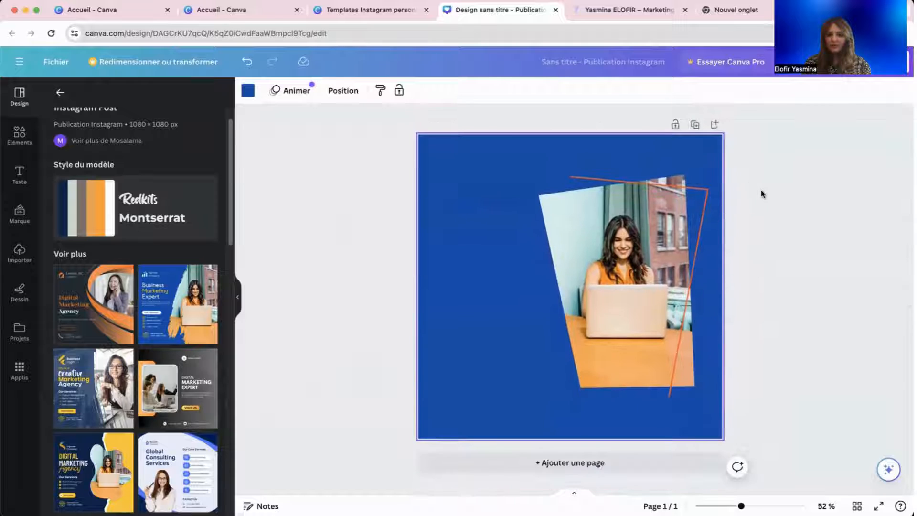
{"action": "left_click", "coordinate": [700, 236]}
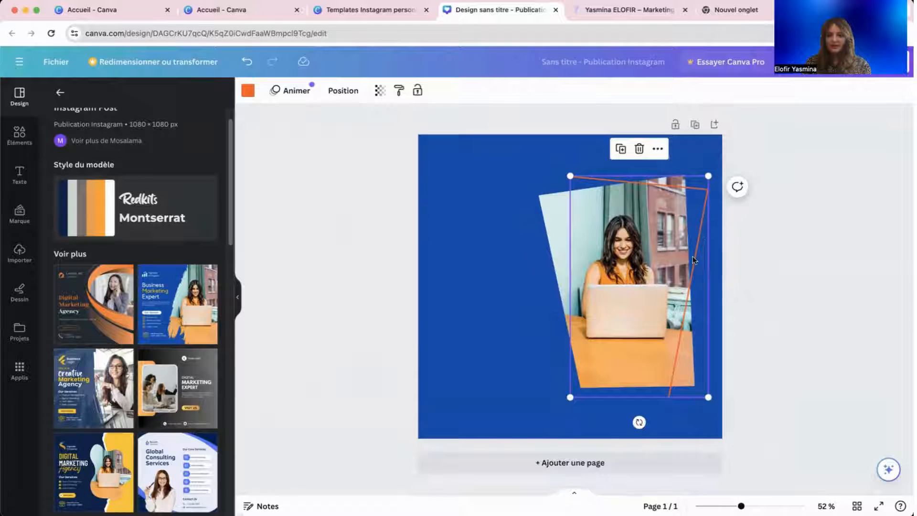
{"action": "left_click_drag", "start_coordinate": [692, 256], "coordinate": [639, 253]}
{"action": "left_click", "coordinate": [623, 263]}
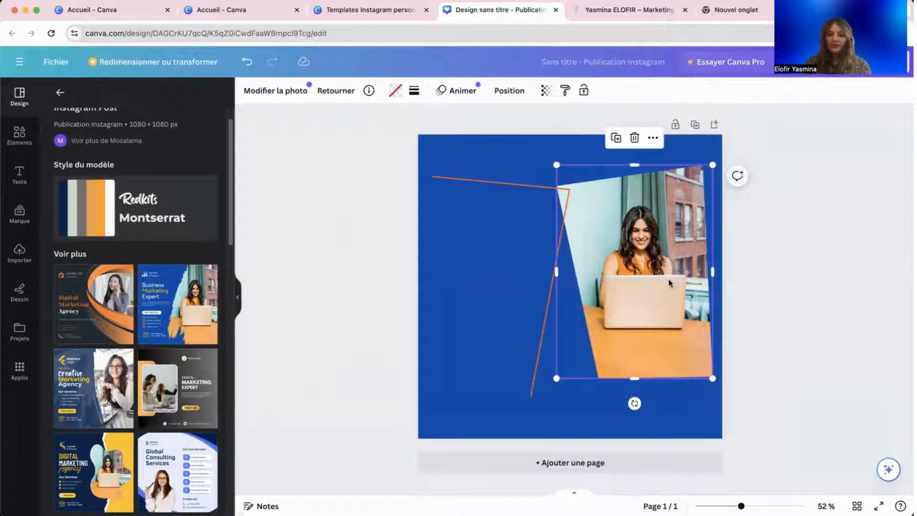
{"action": "left_click_drag", "start_coordinate": [671, 280], "coordinate": [661, 288]}
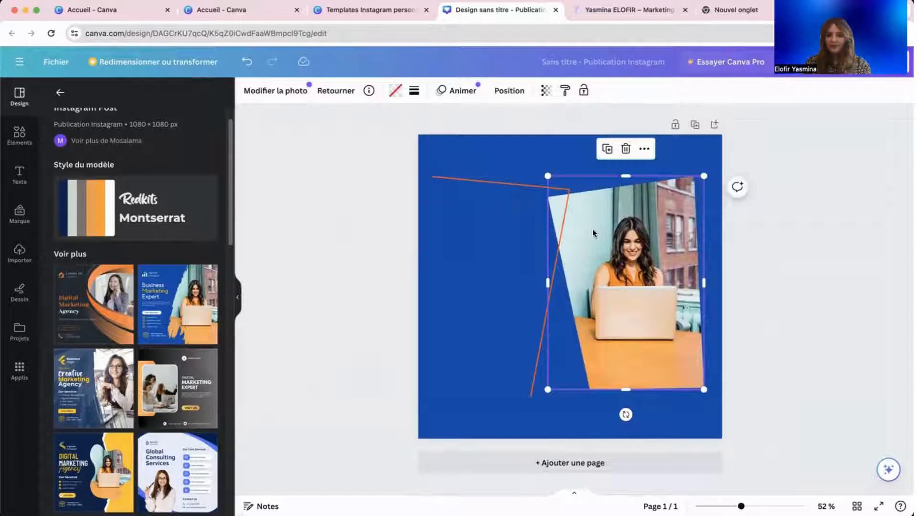
Enlarge the photo, narrow it slightly from the right and nudge it rightward.
{"action": "double_click", "coordinate": [592, 230]}
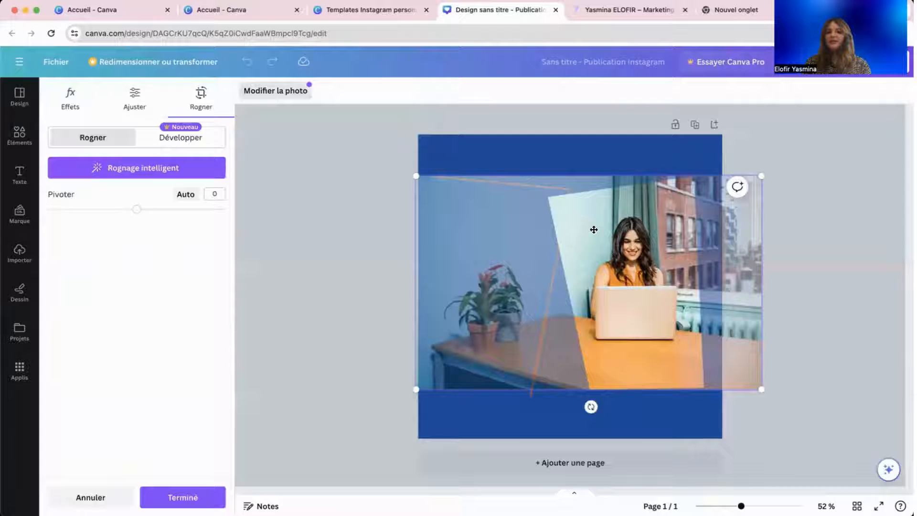
{"action": "left_click", "coordinate": [333, 250]}
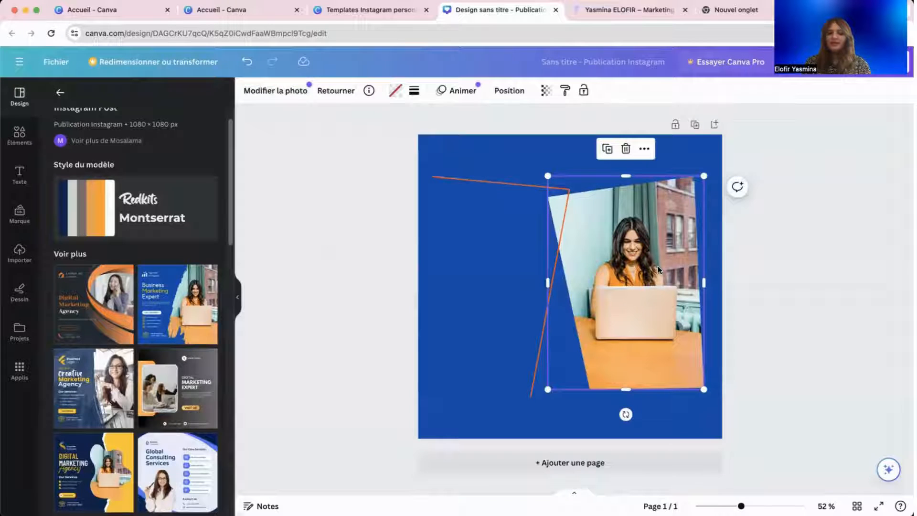
{"action": "mouse_move", "coordinate": [547, 387]}
{"action": "left_mouse_down"}
{"action": "mouse_move", "coordinate": [600, 363]}
{"action": "mouse_move", "coordinate": [542, 396]}
{"action": "left_mouse_up"}
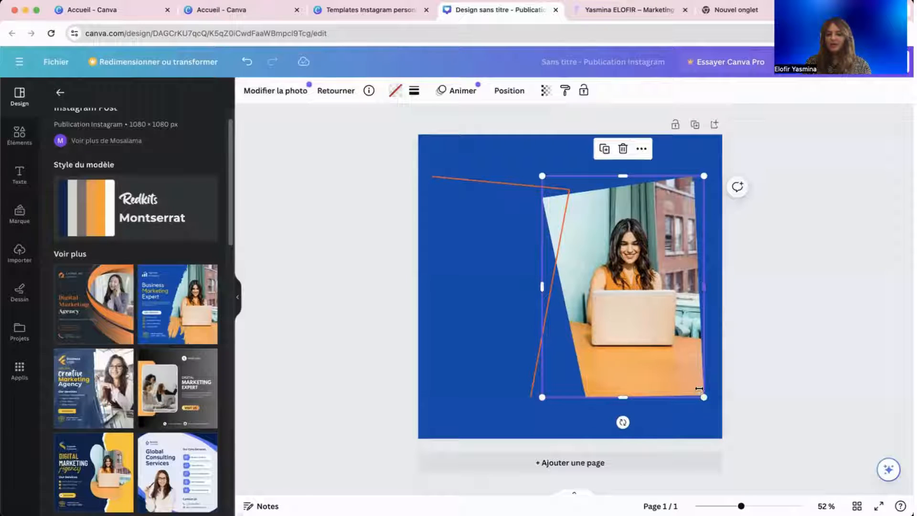
{"action": "left_click_drag", "start_coordinate": [698, 388], "coordinate": [698, 377]}
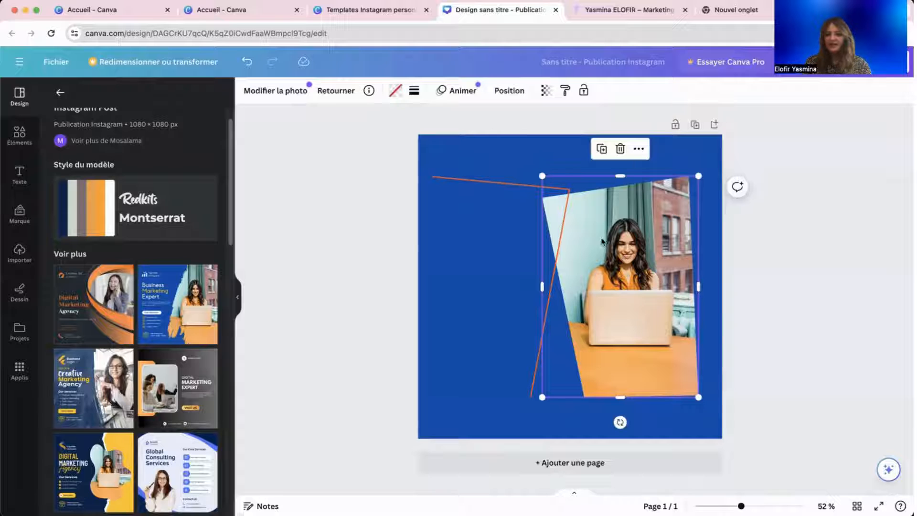
{"action": "mouse_move", "coordinate": [558, 253]}
{"action": "left_mouse_down"}
{"action": "mouse_move", "coordinate": [681, 256]}
{"action": "mouse_move", "coordinate": [526, 253]}
{"action": "mouse_move", "coordinate": [563, 254]}
{"action": "left_mouse_up"}
Move the orange outline back over the photo and fine-tune the photo's position.
{"action": "left_click", "coordinate": [493, 305]}
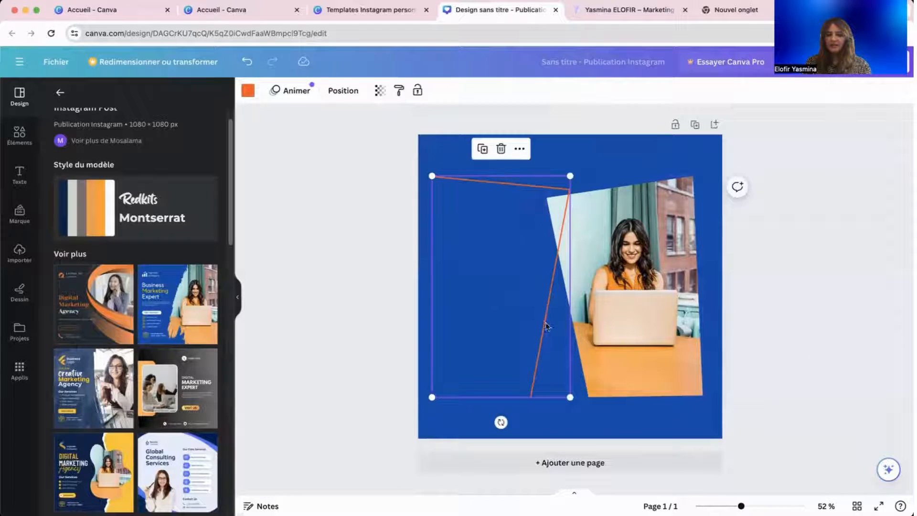
{"action": "left_click_drag", "start_coordinate": [546, 326], "coordinate": [657, 332]}
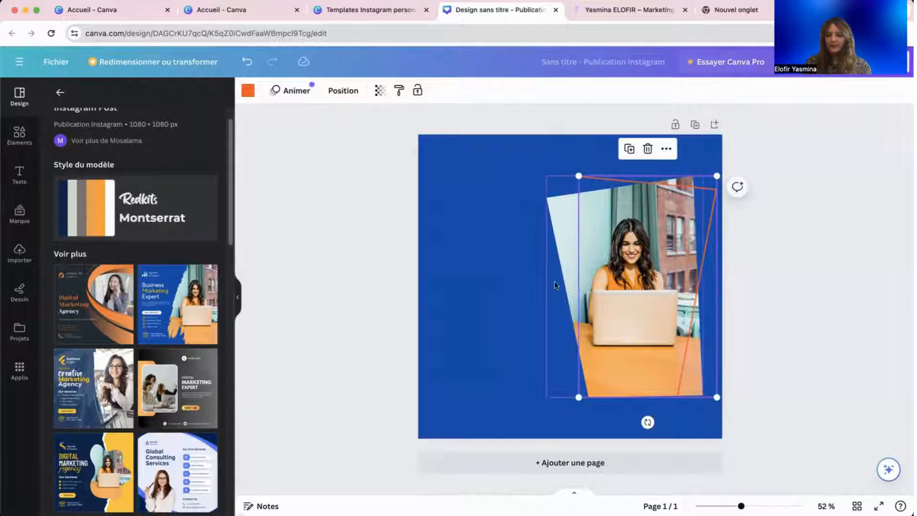
{"action": "left_click_drag", "start_coordinate": [560, 266], "coordinate": [557, 265]}
{"action": "left_click", "coordinate": [432, 356]}
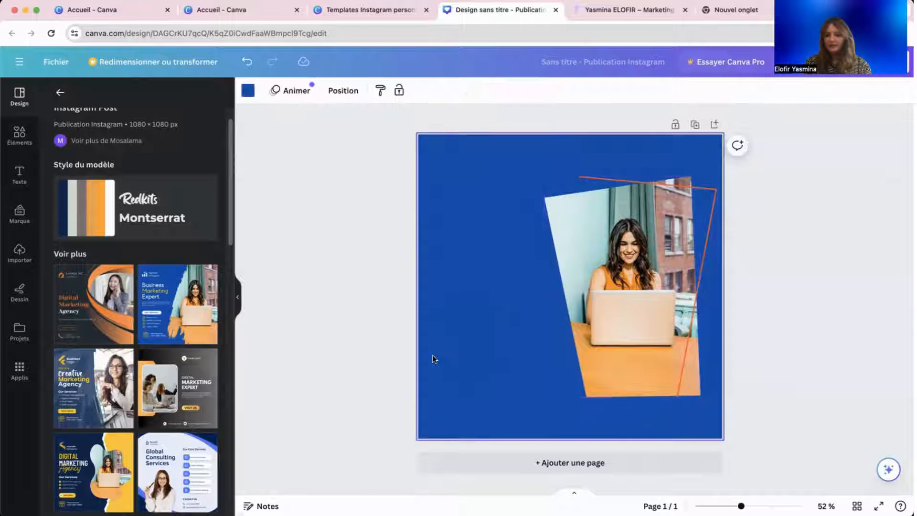
{"action": "left_click", "coordinate": [683, 342]}
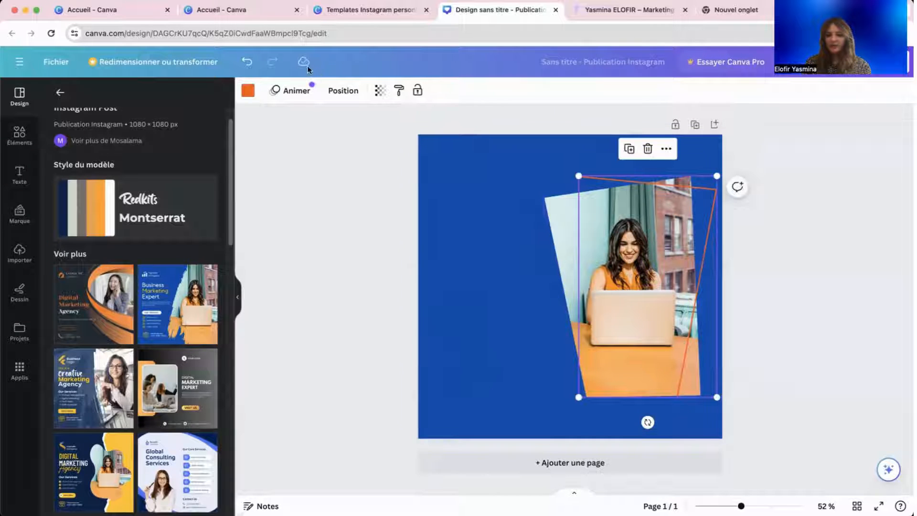
Recolour the angled outline light turquoise.
{"action": "left_click", "coordinate": [243, 93]}
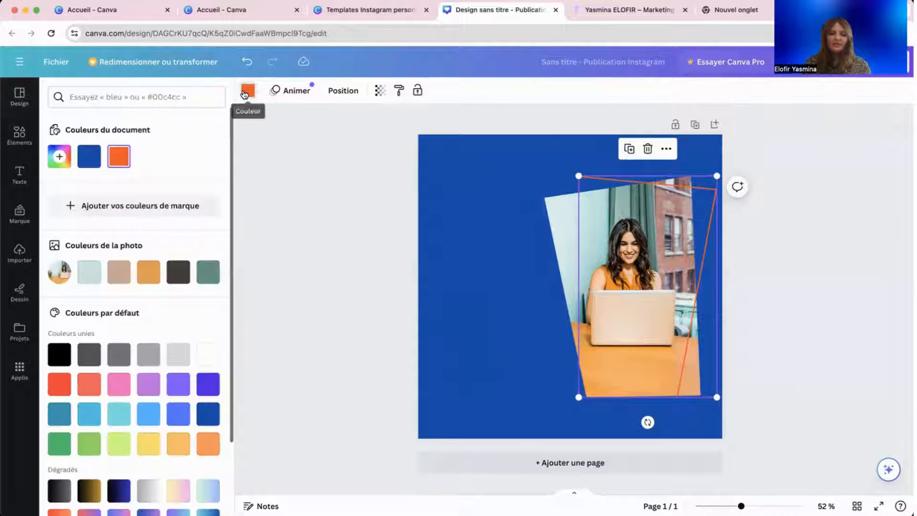
{"action": "left_click", "coordinate": [126, 422]}
{"action": "left_click", "coordinate": [326, 387]}
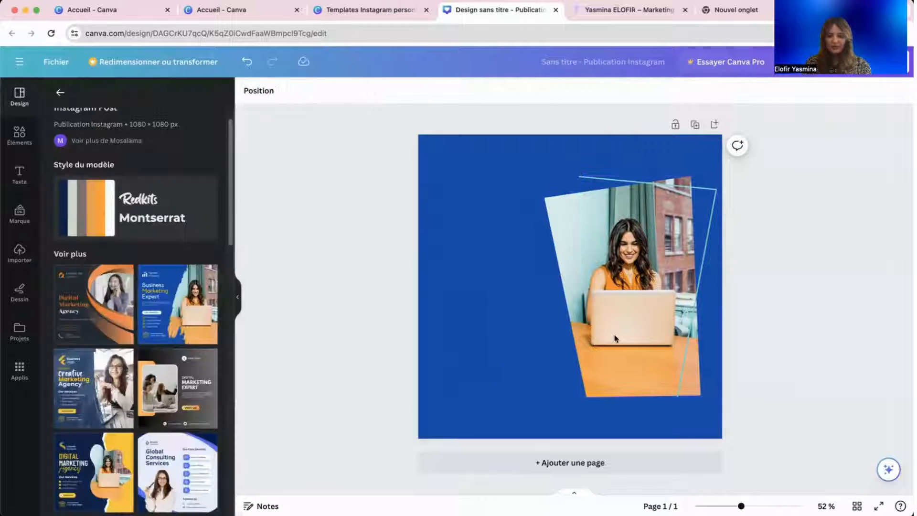
{"action": "left_click", "coordinate": [477, 245]}
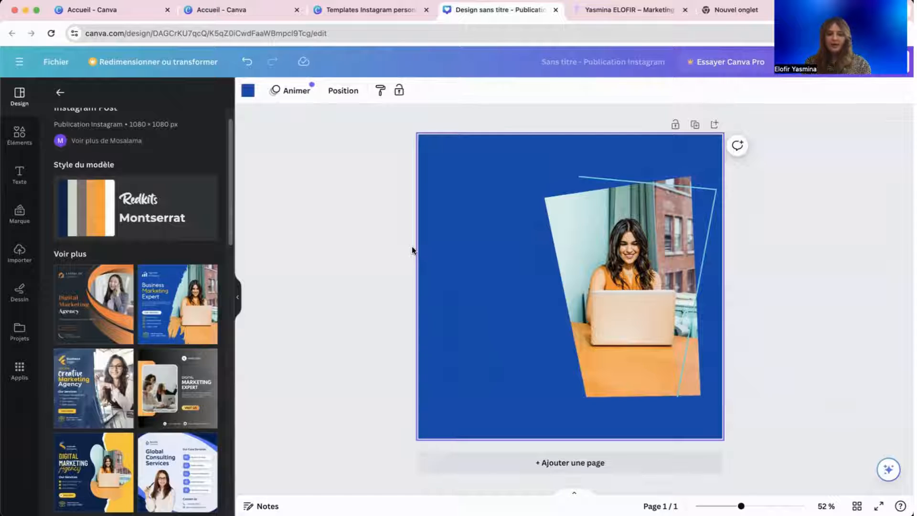
{"action": "left_click", "coordinate": [361, 152]}
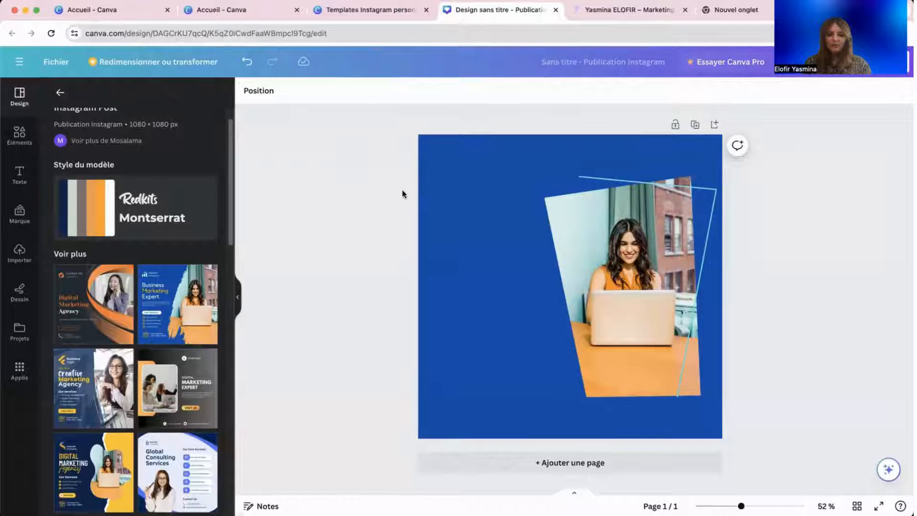
List the uploaded images, then switch to the new browser tab.
{"action": "left_click", "coordinate": [421, 179]}
{"action": "left_click", "coordinate": [19, 253]}
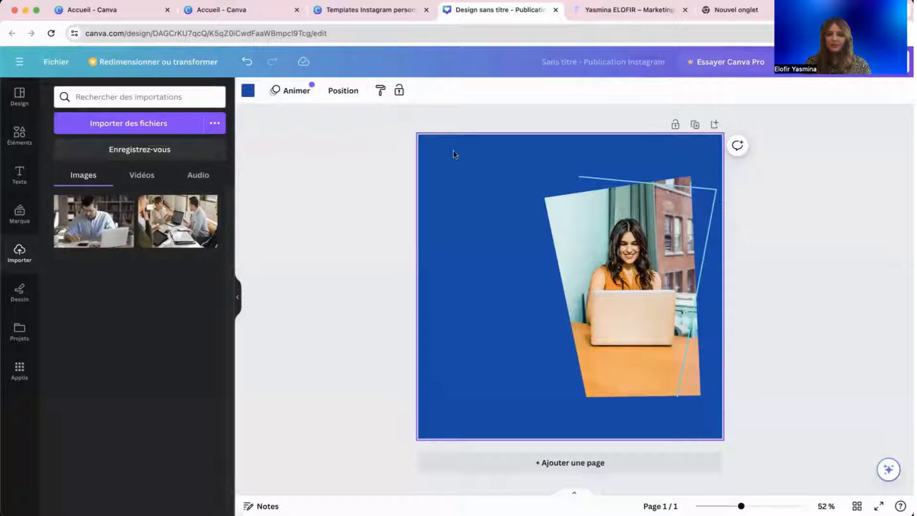
{"action": "left_click", "coordinate": [738, 13]}
Copy the logo image from the portfolio website tab and return to the Canva tab.
{"action": "left_click", "coordinate": [682, 29]}
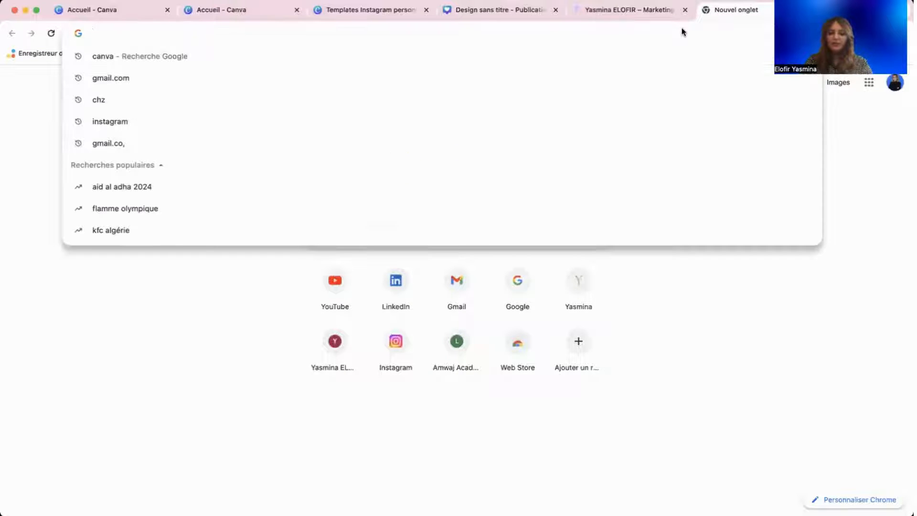
{"action": "type", "text": "h"}
{"action": "key", "text": "BackSpace"}
{"action": "key", "text": "BackSpace"}
{"action": "type", "text": "GO"}
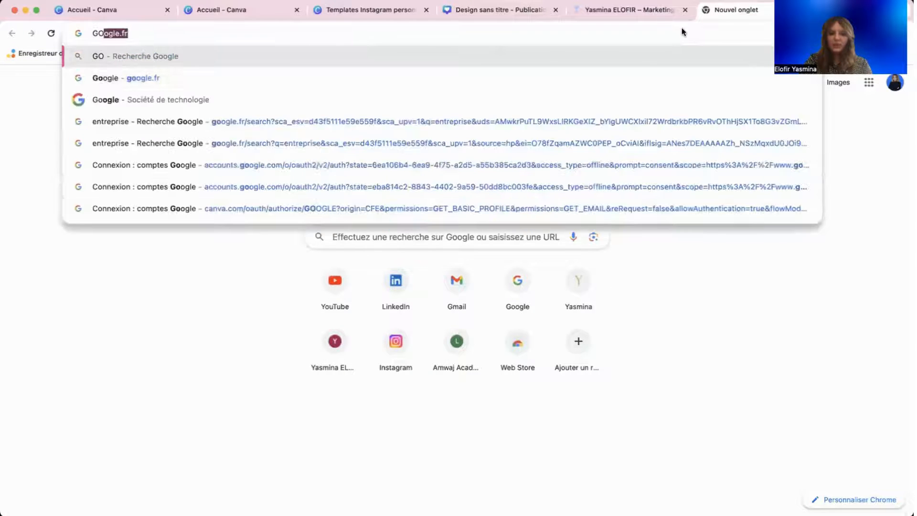
{"action": "key", "text": "BackSpace"}
{"action": "key", "text": "BackSpace"}
{"action": "key", "text": "BackSpace"}
{"action": "left_click", "coordinate": [644, 16]}
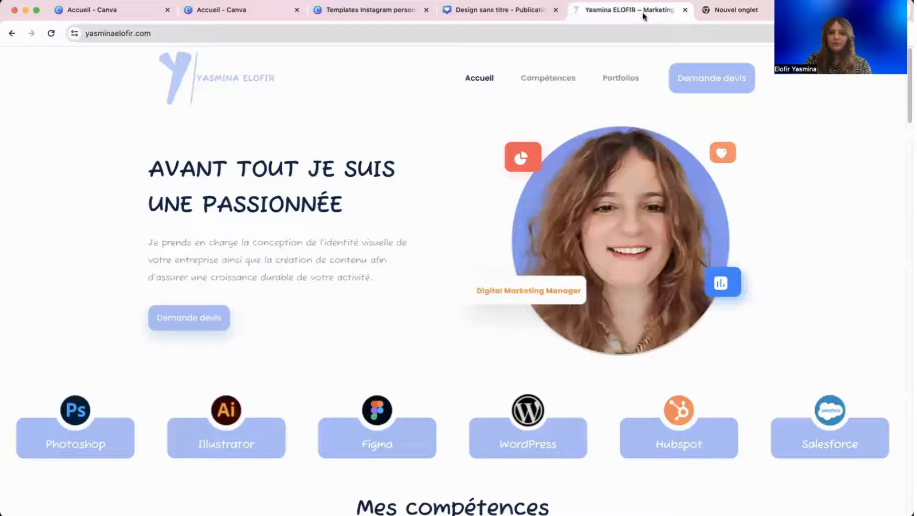
{"action": "right_click", "coordinate": [258, 79]}
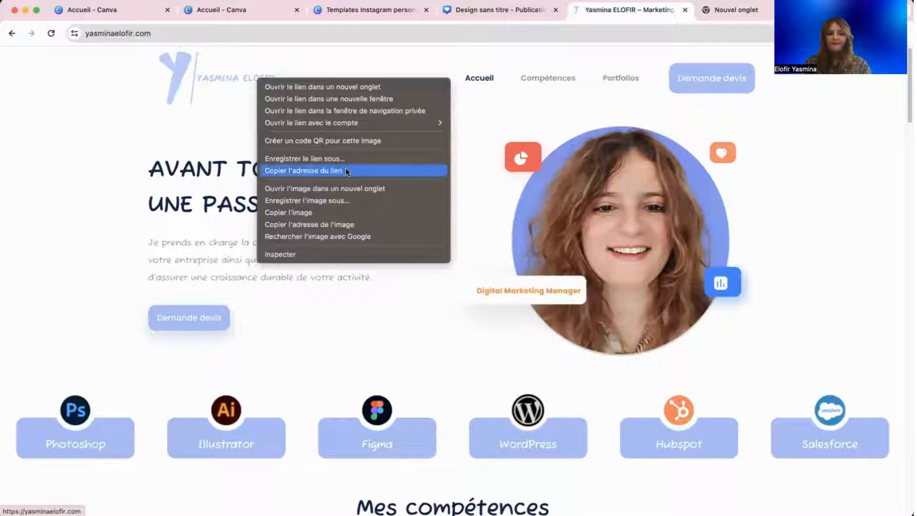
{"action": "right_click", "coordinate": [196, 75]}
{"action": "left_click", "coordinate": [261, 211]}
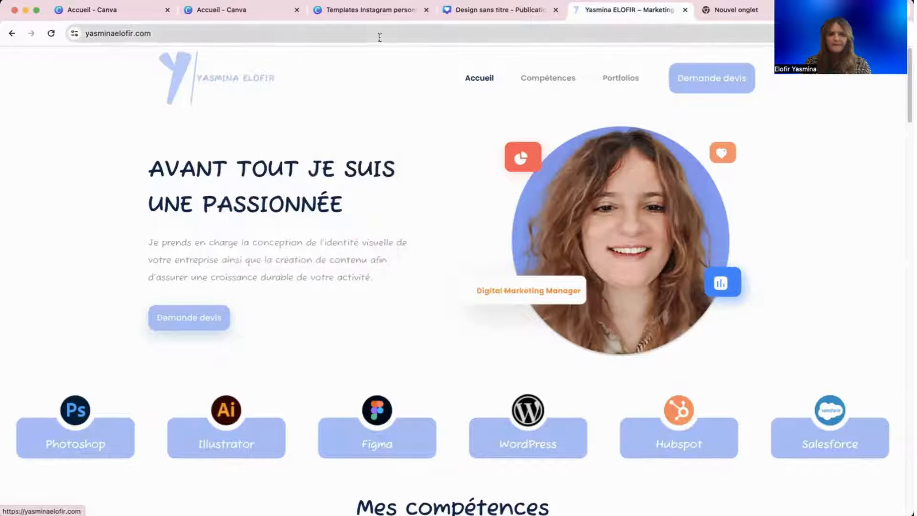
{"action": "left_click", "coordinate": [467, 16]}
Paste the website logo and shrink it to about 297 × 128 in the top-left corner.
{"action": "right_click", "coordinate": [454, 220]}
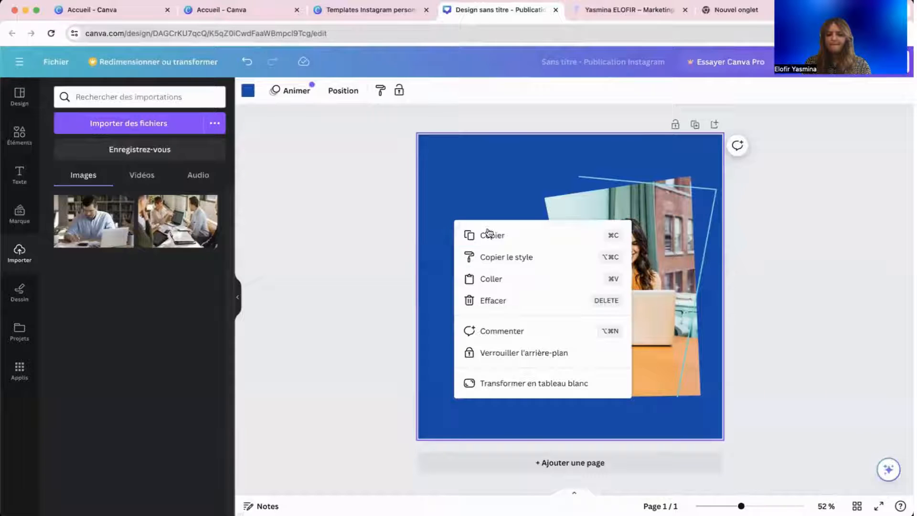
{"action": "left_click", "coordinate": [492, 278]}
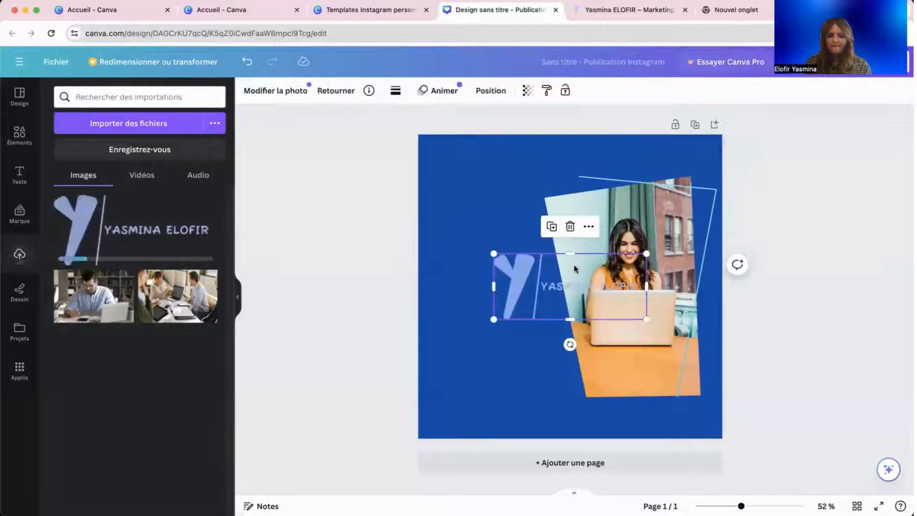
{"action": "left_click_drag", "start_coordinate": [579, 281], "coordinate": [525, 165]}
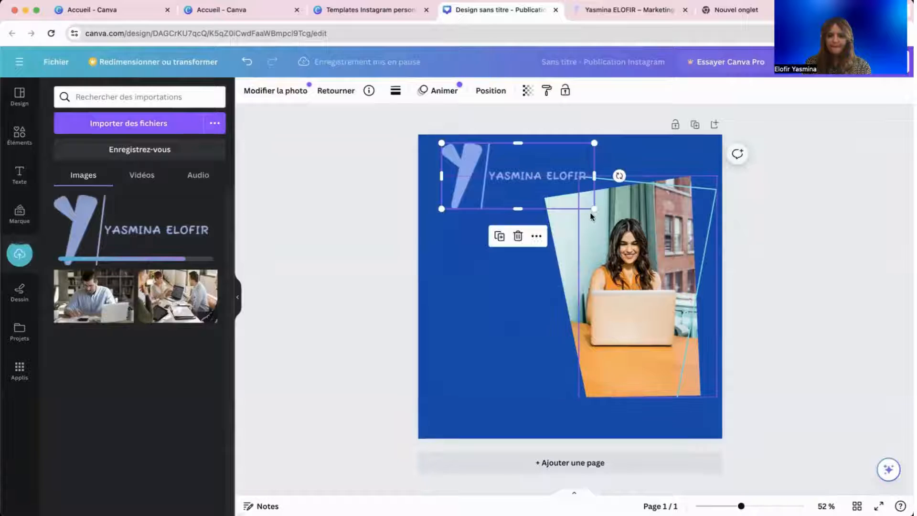
{"action": "left_click_drag", "start_coordinate": [594, 209], "coordinate": [527, 185]}
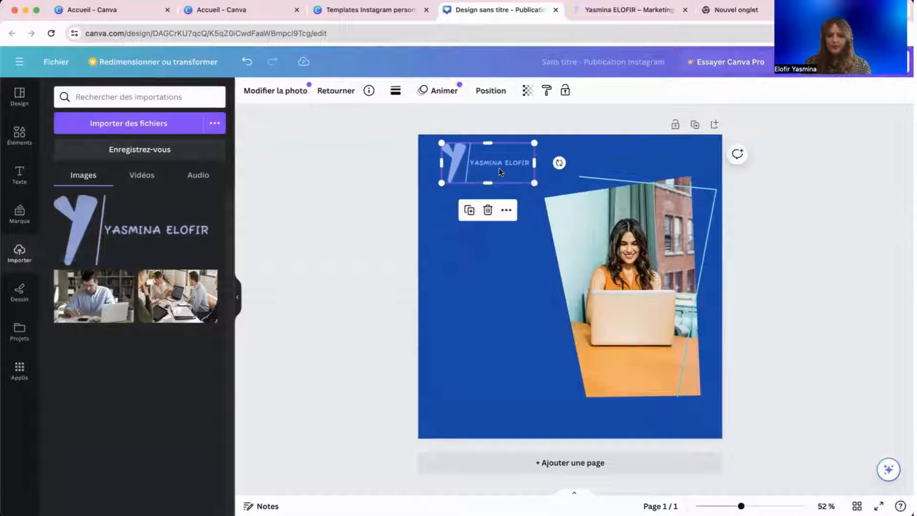
{"action": "left_click", "coordinate": [381, 212]}
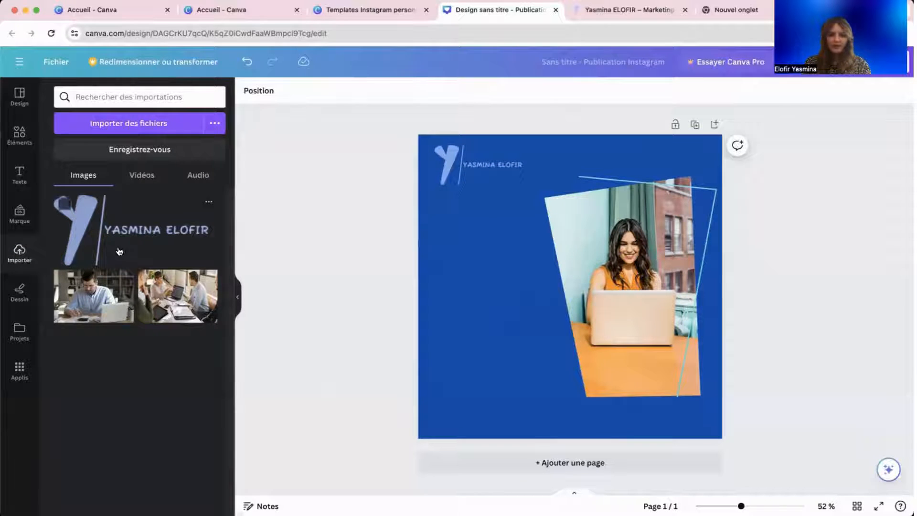
{"action": "left_click", "coordinate": [504, 168]}
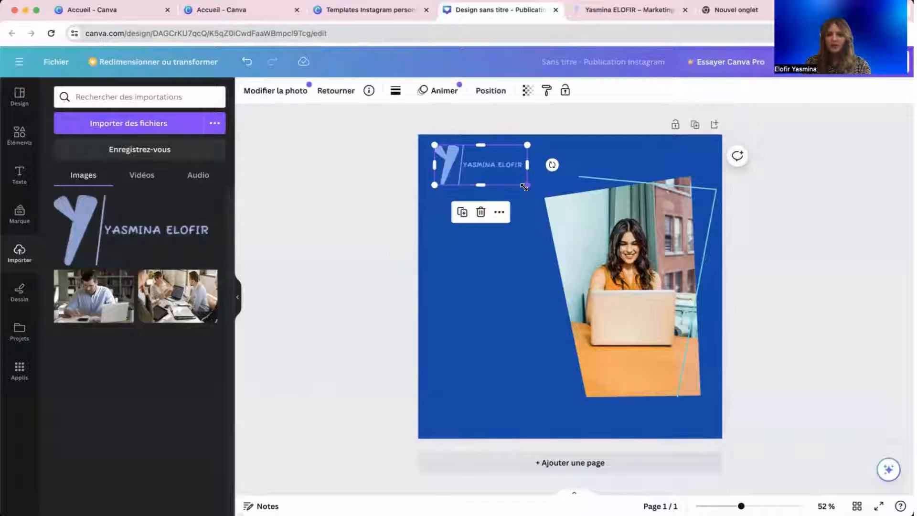
{"action": "left_click_drag", "start_coordinate": [526, 184], "coordinate": [515, 185]}
{"action": "left_click", "coordinate": [382, 244]}
{"action": "left_click", "coordinate": [431, 246]}
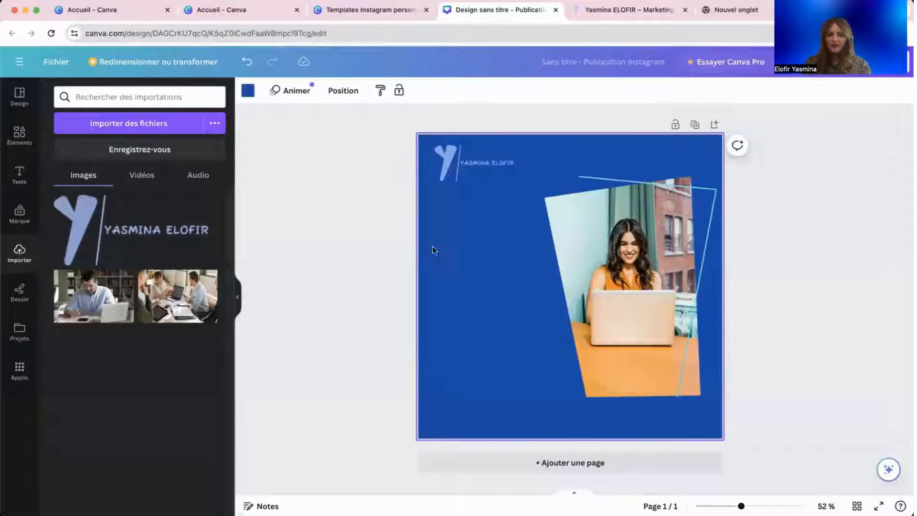
Set the background to custom pale cyan #EFFEFF after trying light blue and light cyan.
{"action": "left_click", "coordinate": [249, 94]}
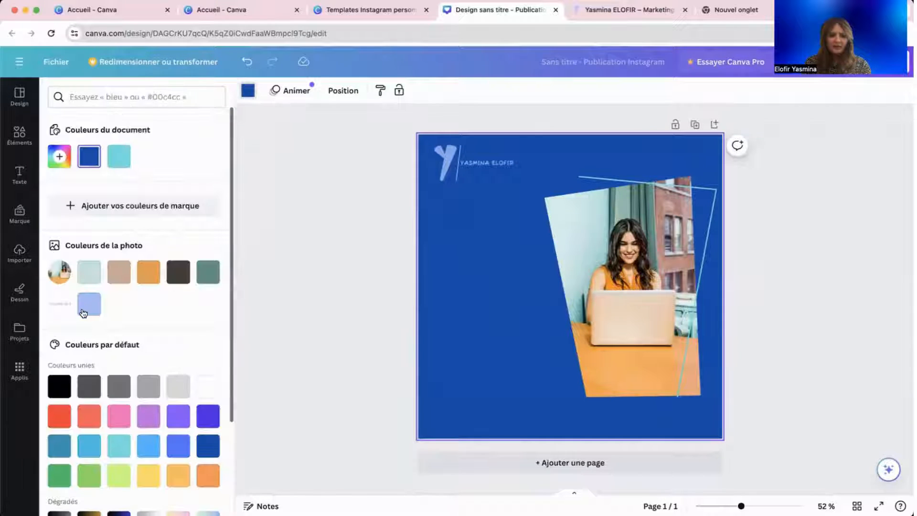
{"action": "left_click", "coordinate": [85, 313]}
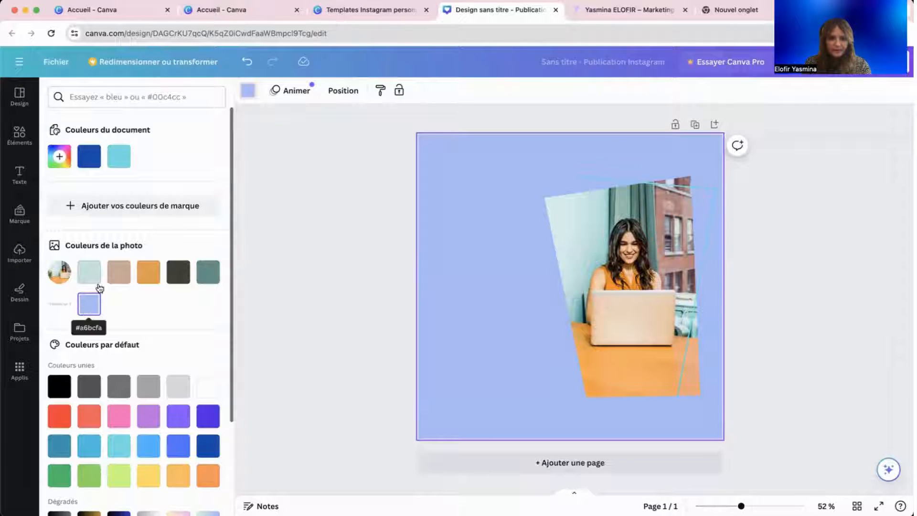
{"action": "left_click", "coordinate": [118, 157]}
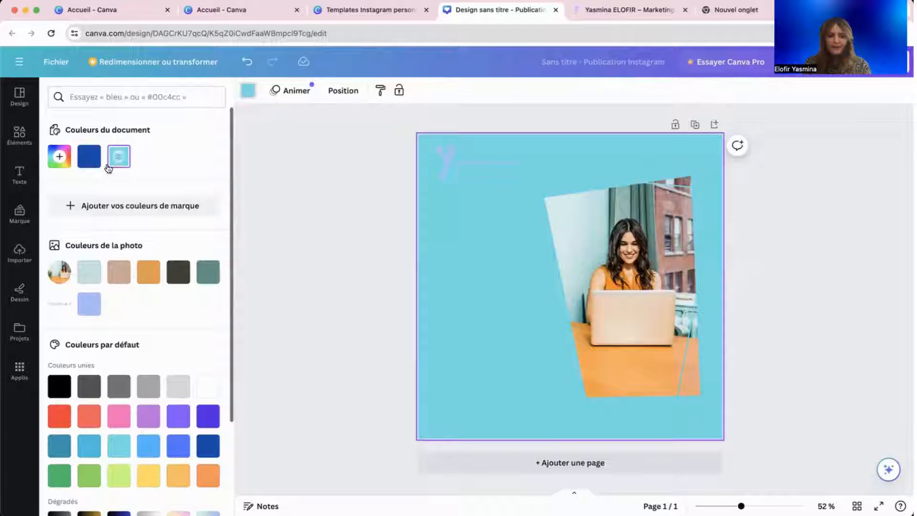
{"action": "left_click", "coordinate": [59, 156]}
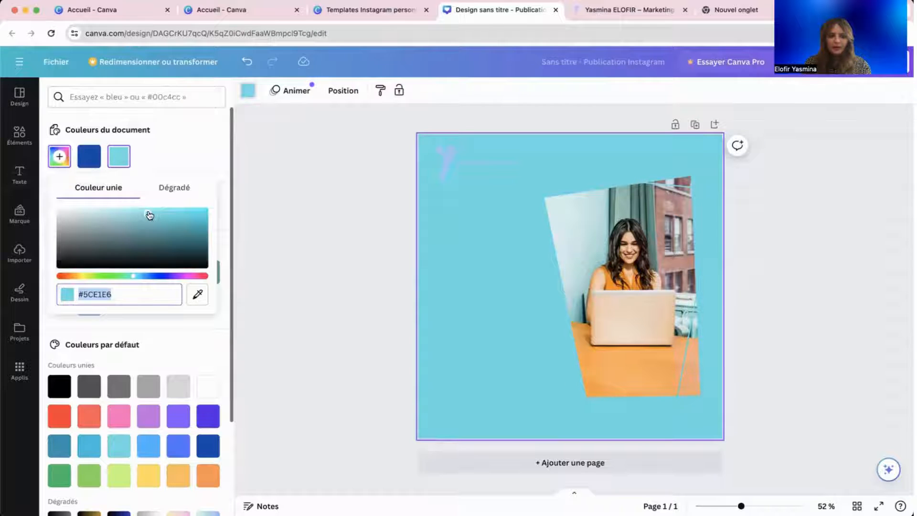
{"action": "left_click_drag", "start_coordinate": [149, 216], "coordinate": [67, 209]}
{"action": "left_click", "coordinate": [250, 285]}
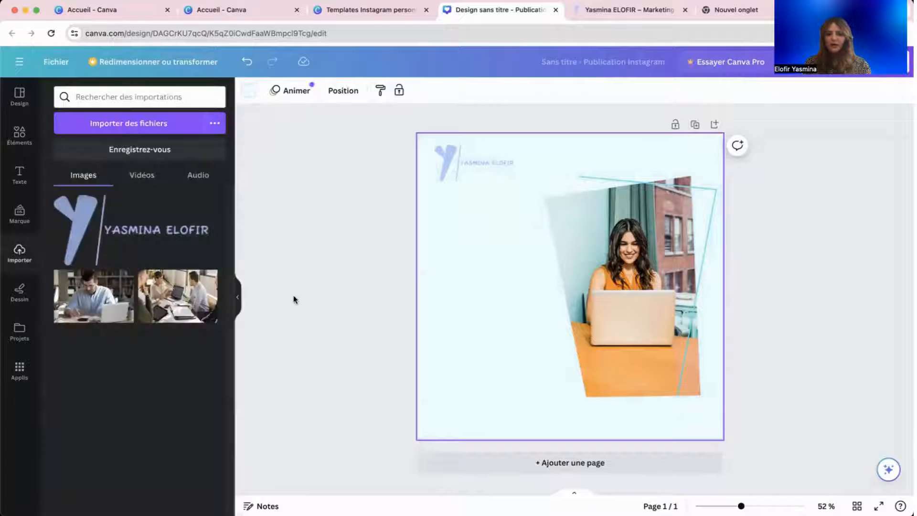
Open the framed photo's crop mode and exit without changes.
{"action": "left_click", "coordinate": [592, 325]}
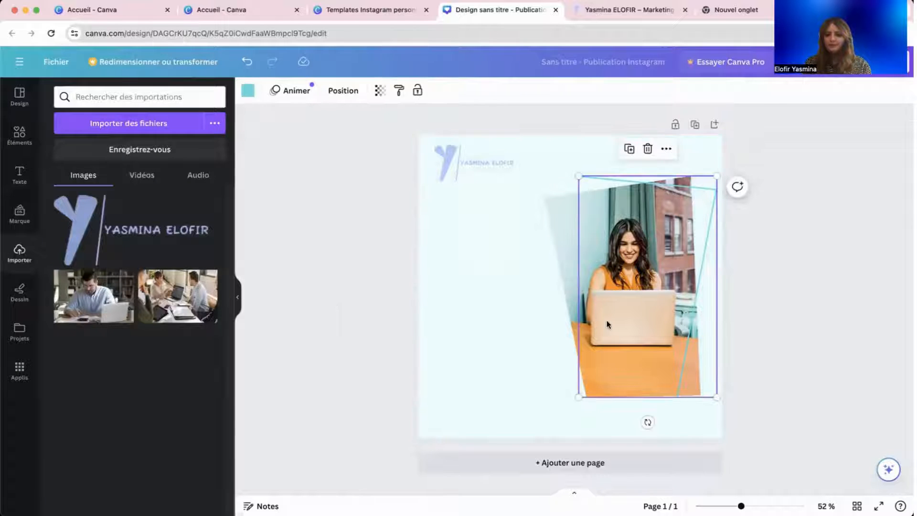
{"action": "left_click", "coordinate": [557, 246]}
{"action": "double_click", "coordinate": [557, 245]}
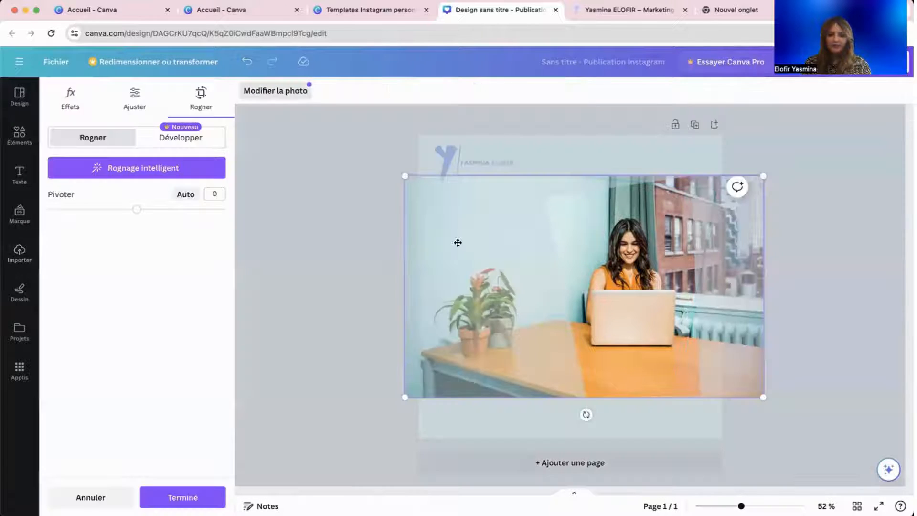
{"action": "key", "text": "Escape"}
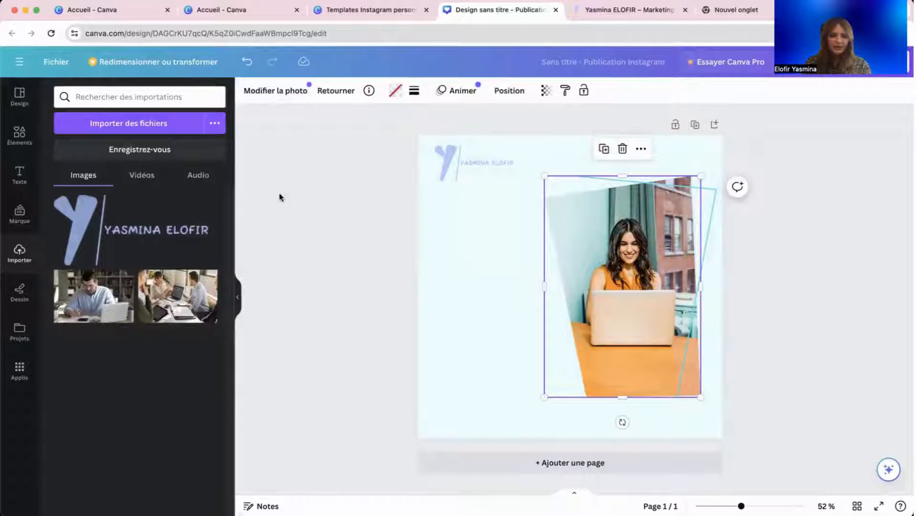
Browse the Elements library and digital-agency templates, then return to Elements.
{"action": "left_click", "coordinate": [23, 144]}
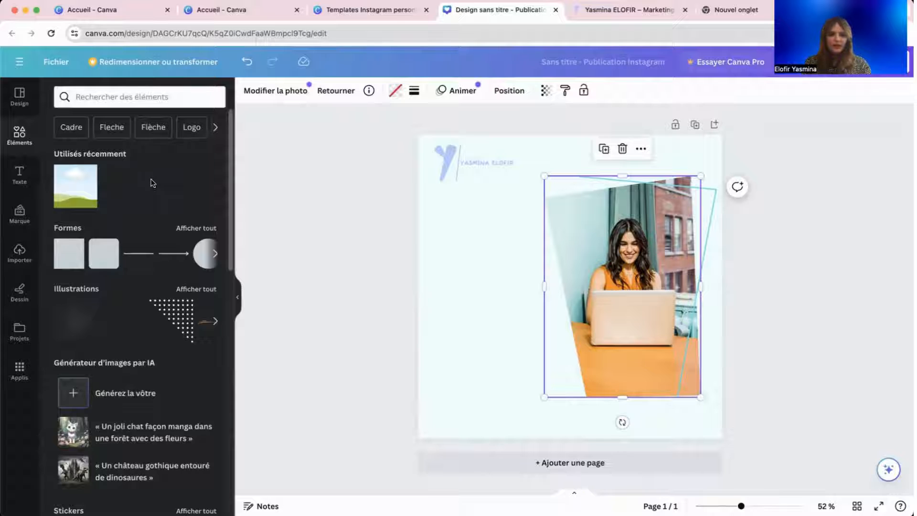
{"action": "scroll", "coordinate": [152, 183], "scroll_direction": "down", "scroll_amount": 2}
{"action": "scroll", "coordinate": [197, 176], "scroll_direction": "up", "scroll_amount": 2}
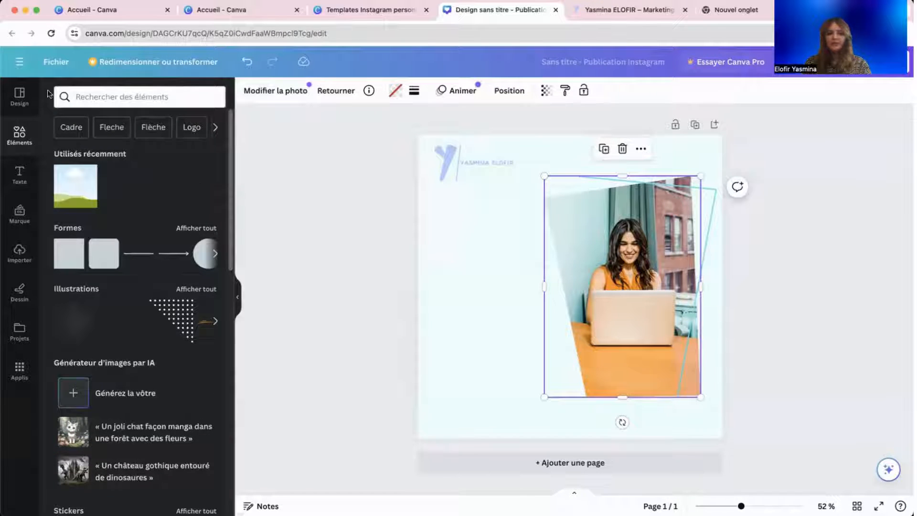
{"action": "left_click", "coordinate": [20, 96]}
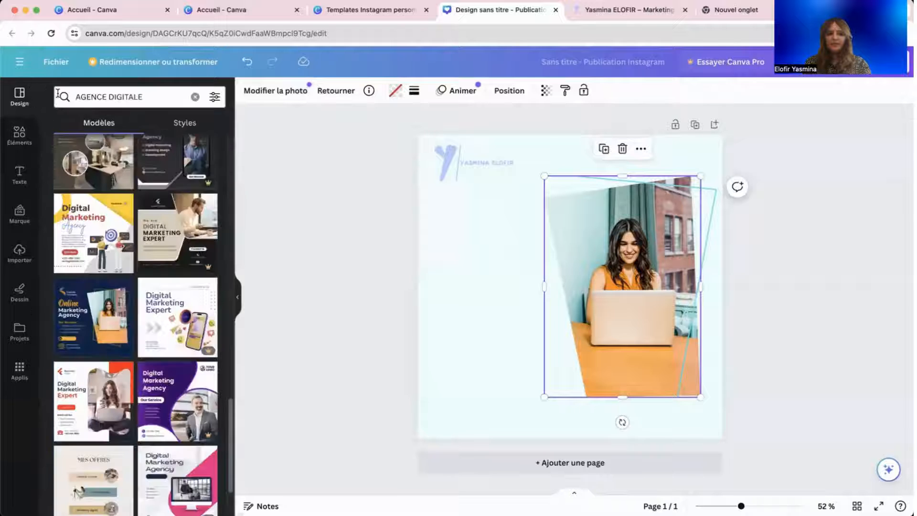
{"action": "scroll", "coordinate": [129, 290], "scroll_direction": "down", "scroll_amount": 10}
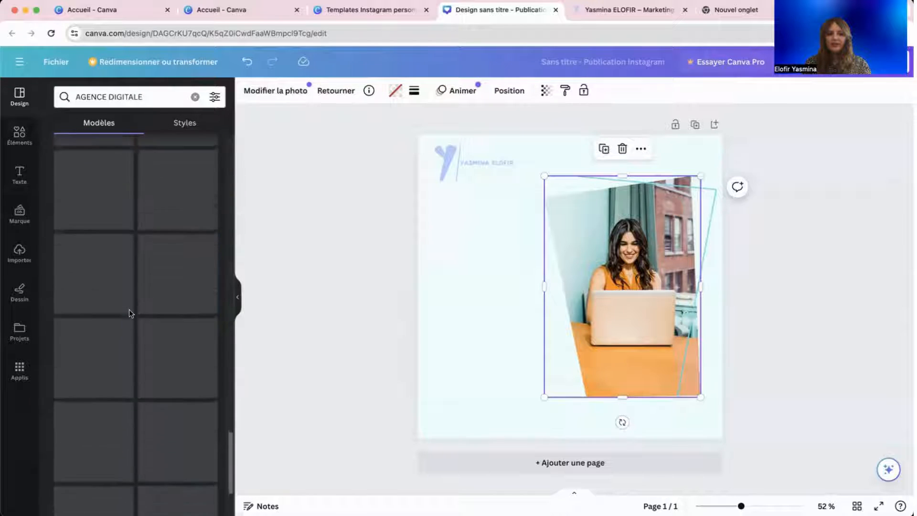
{"action": "scroll", "coordinate": [129, 314], "scroll_direction": "down", "scroll_amount": 5}
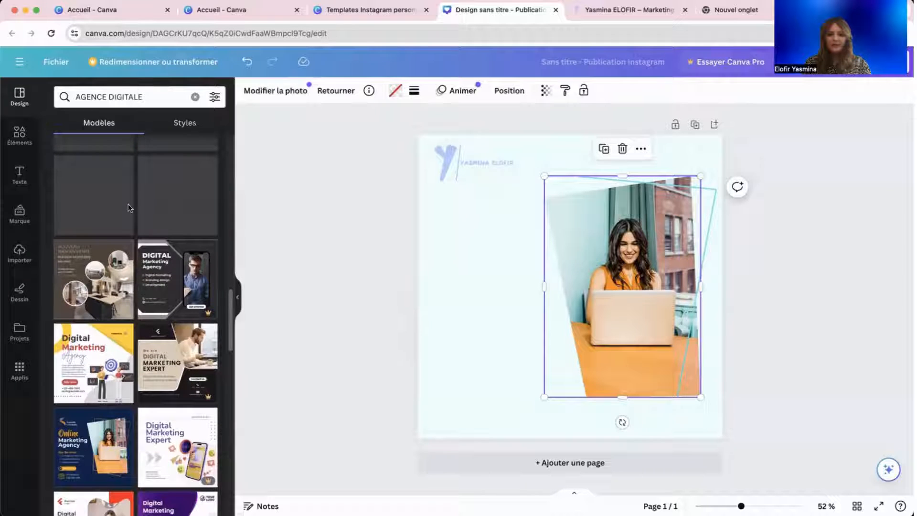
{"action": "scroll", "coordinate": [157, 191], "scroll_direction": "up", "scroll_amount": 15}
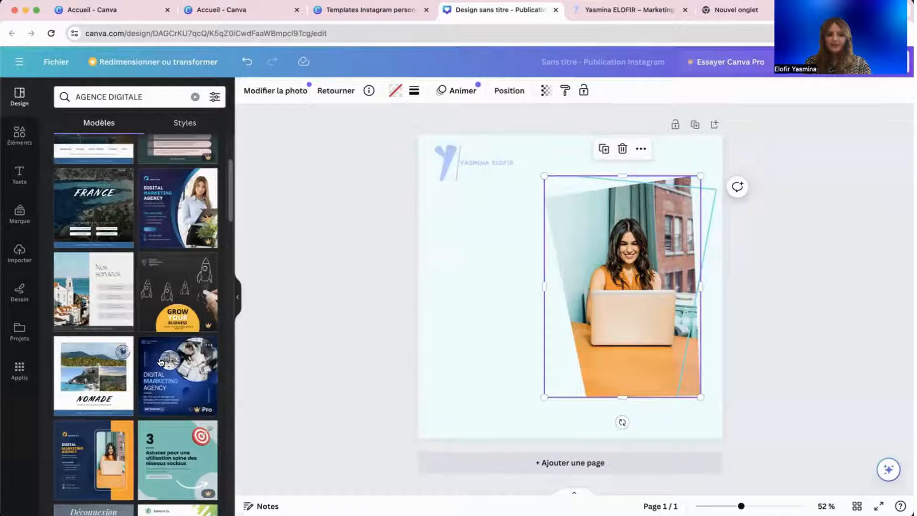
{"action": "scroll", "coordinate": [143, 310], "scroll_direction": "down", "scroll_amount": 5}
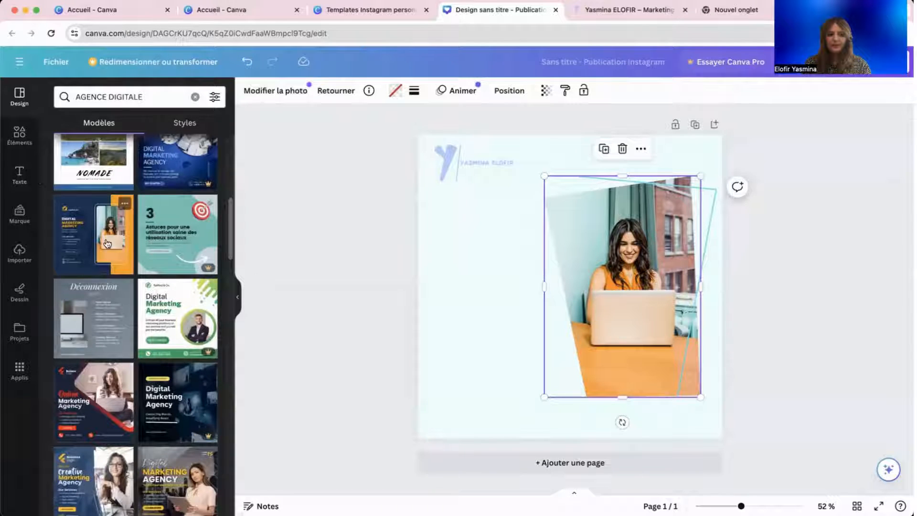
{"action": "scroll", "coordinate": [143, 286], "scroll_direction": "down", "scroll_amount": 8}
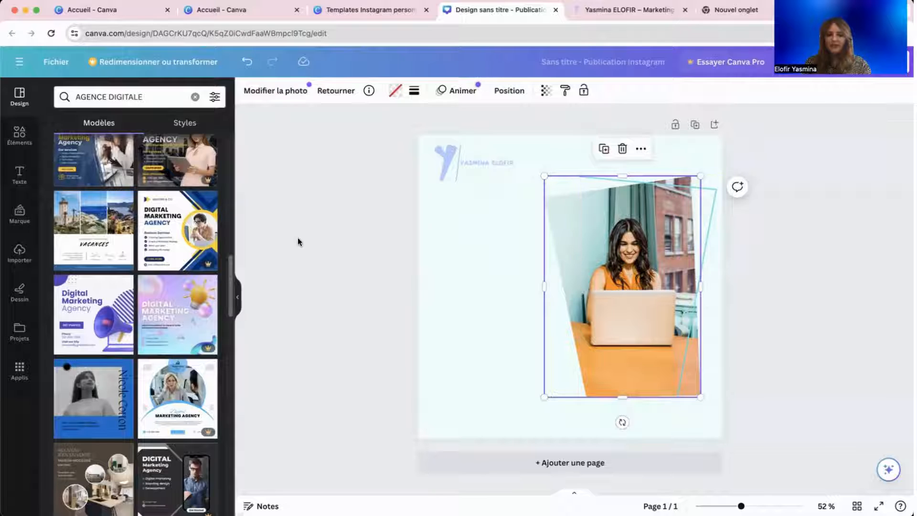
{"action": "scroll", "coordinate": [148, 211], "scroll_direction": "up", "scroll_amount": 1}
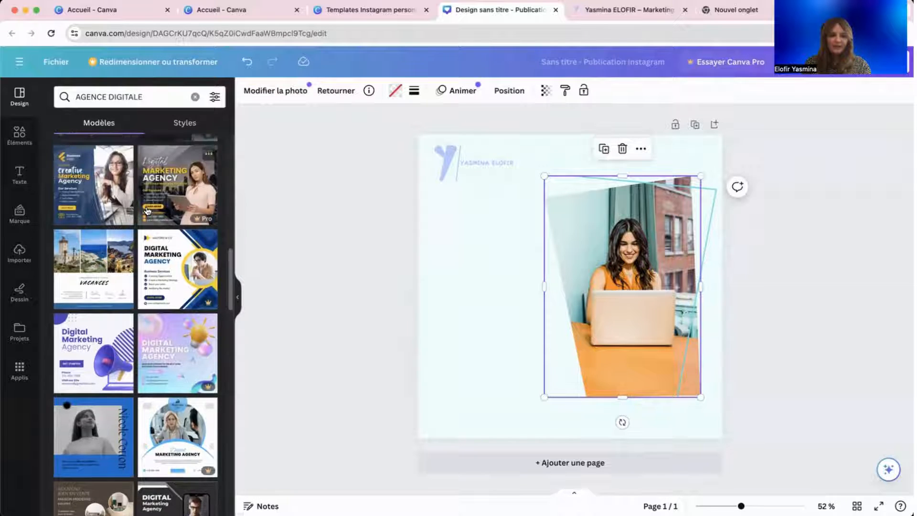
{"action": "scroll", "coordinate": [148, 211], "scroll_direction": "up", "scroll_amount": 5}
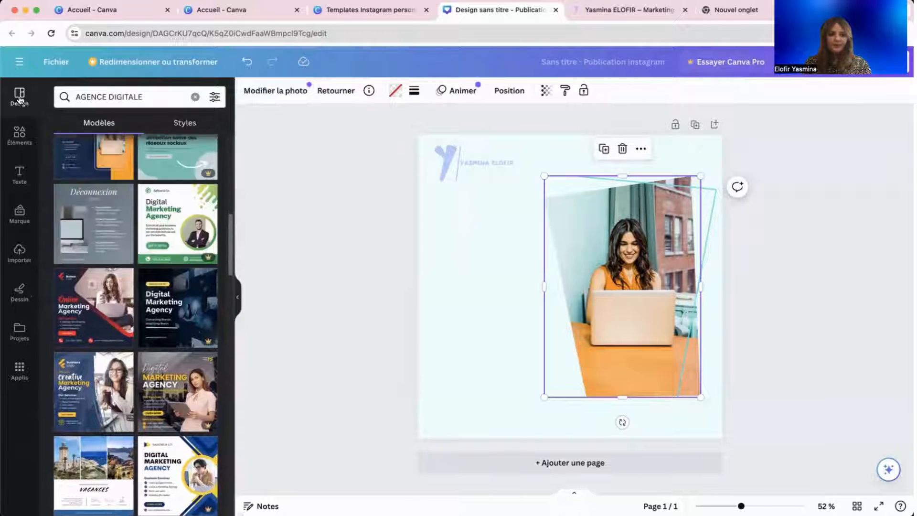
{"action": "left_click", "coordinate": [20, 136]}
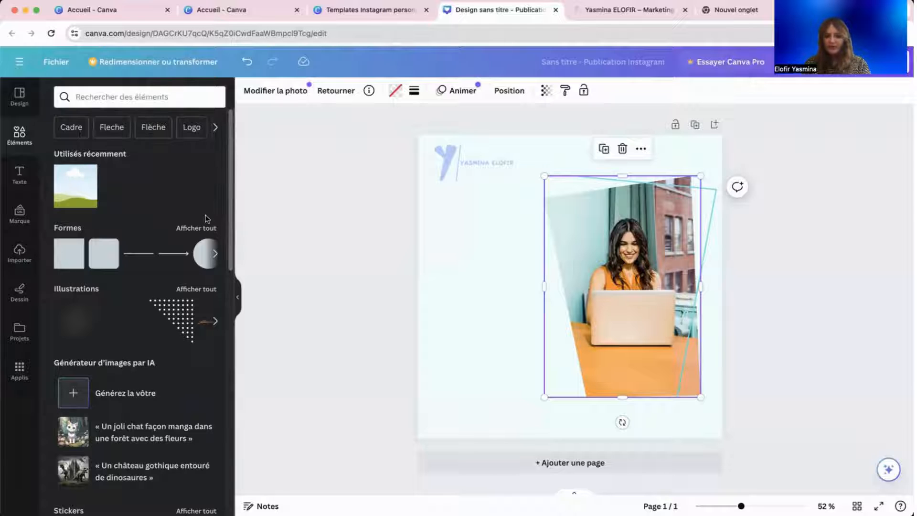
Add a hexagon from the shapes collection and place it left of the photo.
{"action": "scroll", "coordinate": [171, 192], "scroll_direction": "down", "scroll_amount": 2}
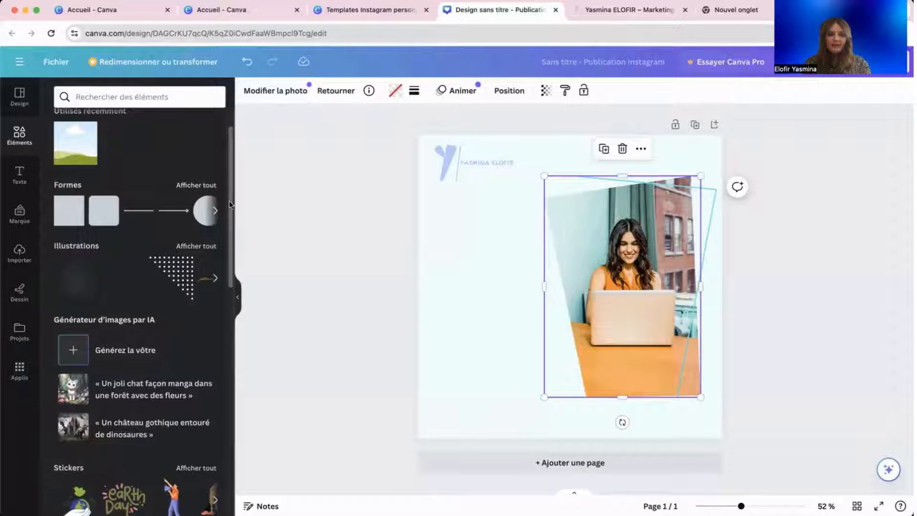
{"action": "left_click", "coordinate": [201, 190]}
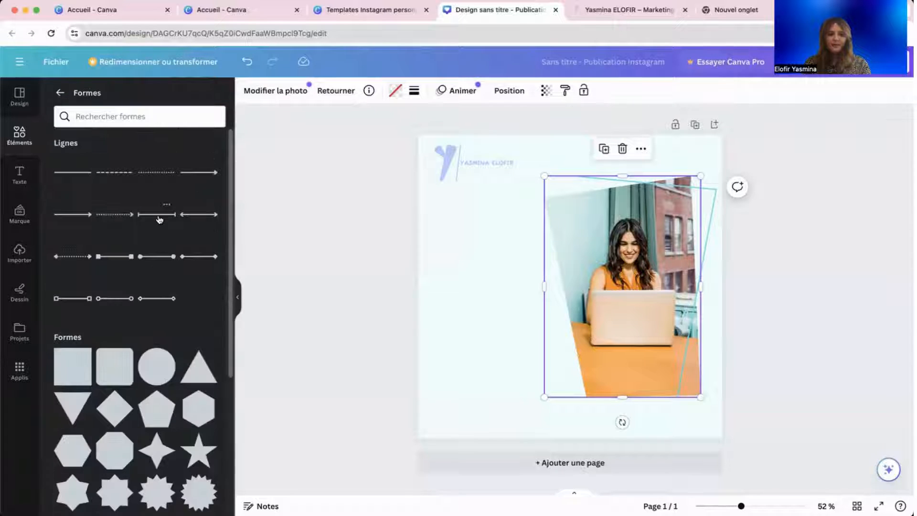
{"action": "scroll", "coordinate": [160, 217], "scroll_direction": "down", "scroll_amount": 5}
{"action": "scroll", "coordinate": [159, 218], "scroll_direction": "up", "scroll_amount": 1}
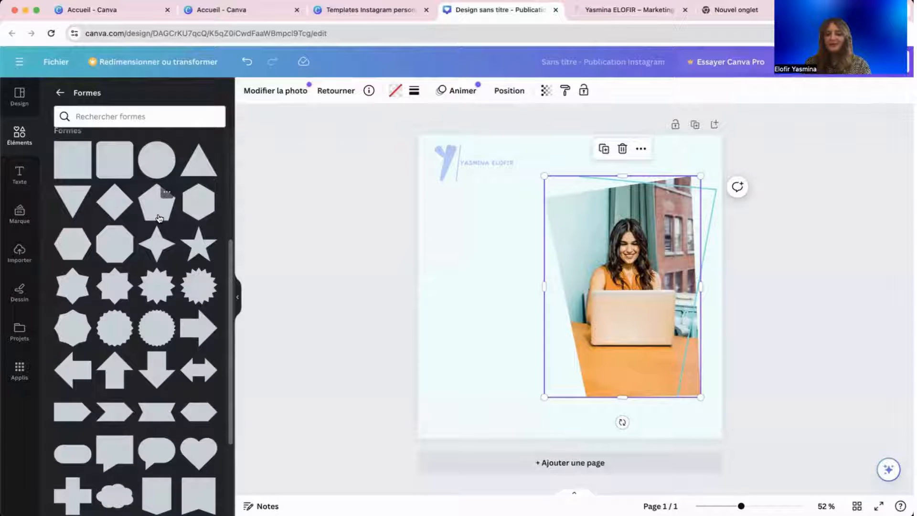
{"action": "scroll", "coordinate": [114, 224], "scroll_direction": "up", "scroll_amount": 2}
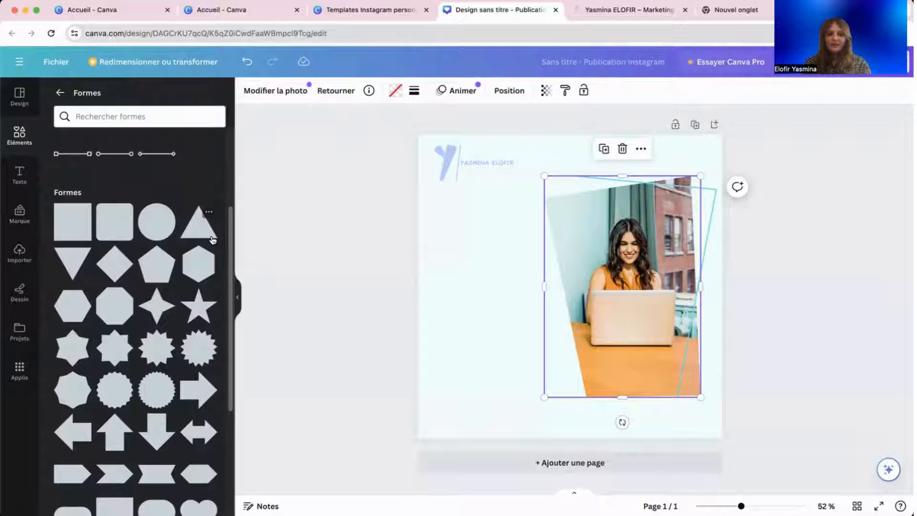
{"action": "left_click", "coordinate": [200, 271]}
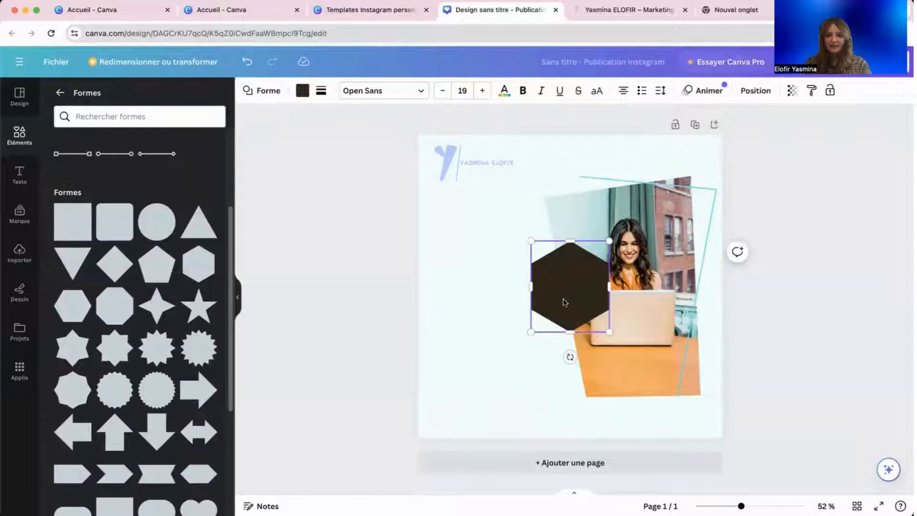
{"action": "mouse_move", "coordinate": [565, 302]}
{"action": "left_mouse_down"}
{"action": "mouse_move", "coordinate": [496, 298]}
{"action": "mouse_move", "coordinate": [606, 298]}
{"action": "mouse_move", "coordinate": [553, 299]}
{"action": "left_mouse_up"}
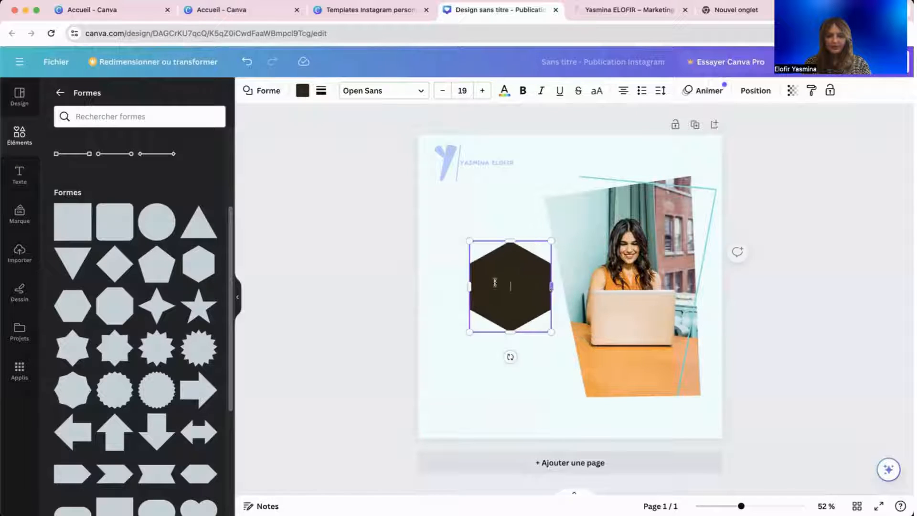
Check the hexagon's fill and border options, then delete the hexagon.
{"action": "left_click", "coordinate": [302, 91]}
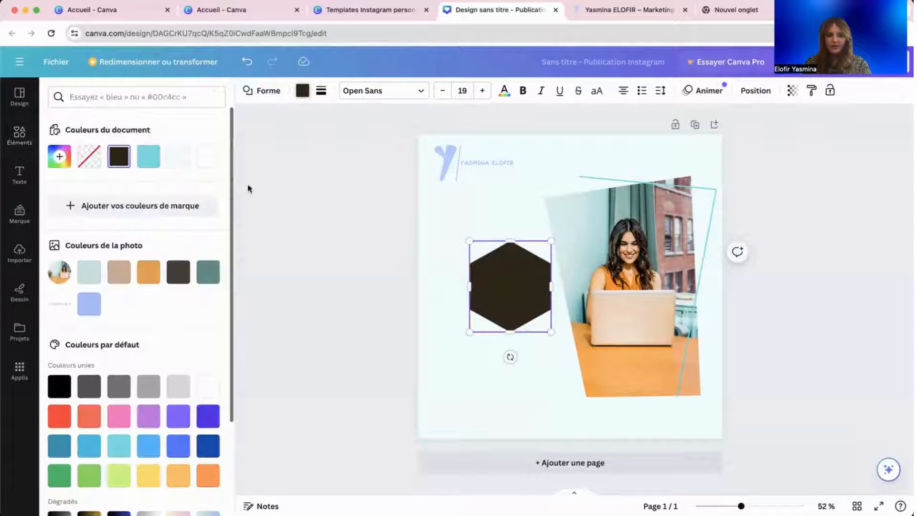
{"action": "left_click", "coordinate": [322, 91]}
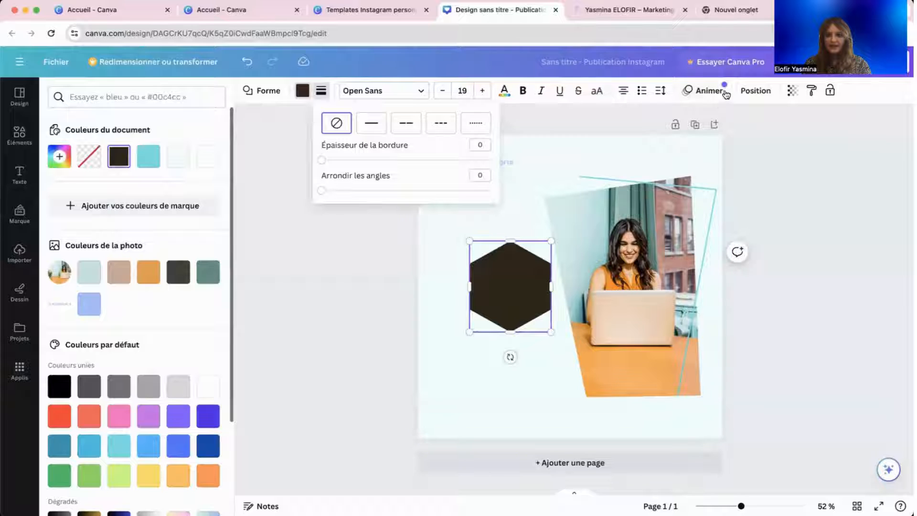
{"action": "left_click", "coordinate": [454, 342]}
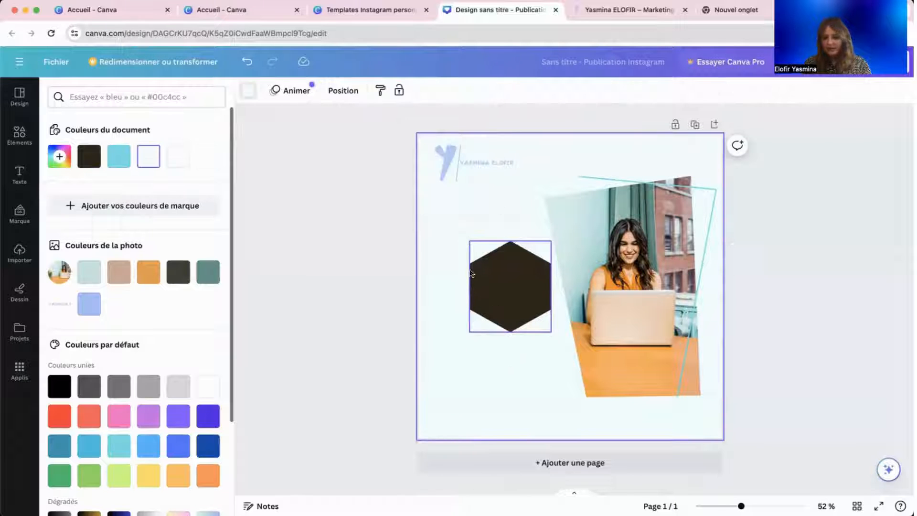
{"action": "left_click_drag", "start_coordinate": [470, 273], "coordinate": [473, 266]}
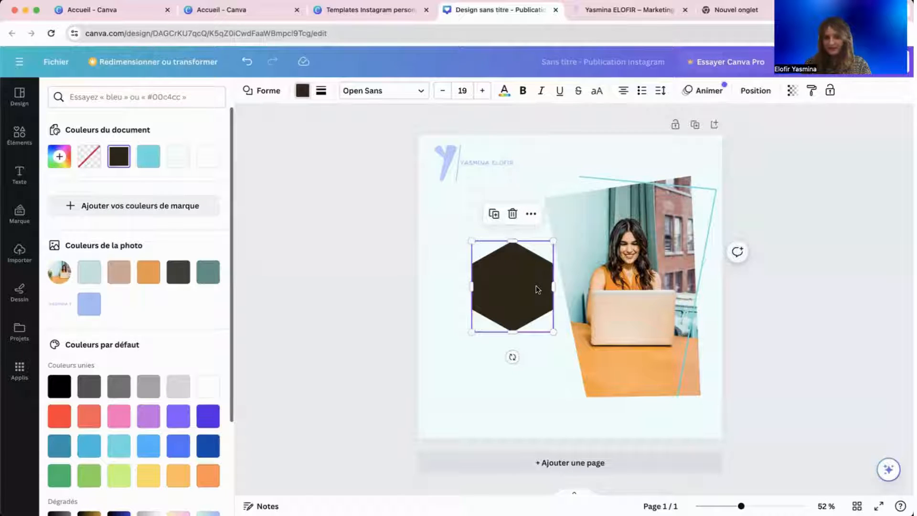
{"action": "key", "text": "Delete"}
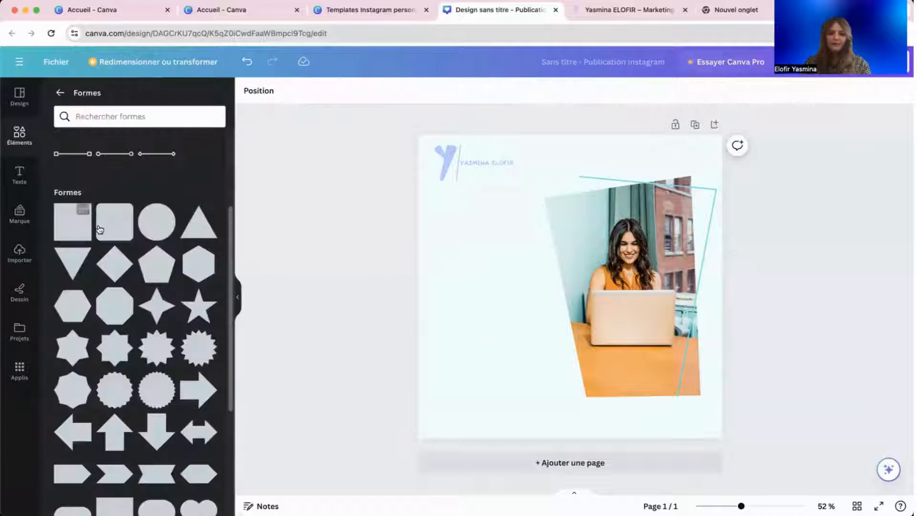
Add a rounded square, widen it into a rectangle and fill it with the document cyan.
{"action": "left_click", "coordinate": [115, 222]}
{"action": "left_click_drag", "start_coordinate": [522, 285], "coordinate": [476, 286]}
{"action": "left_click_drag", "start_coordinate": [617, 286], "coordinate": [642, 285]}
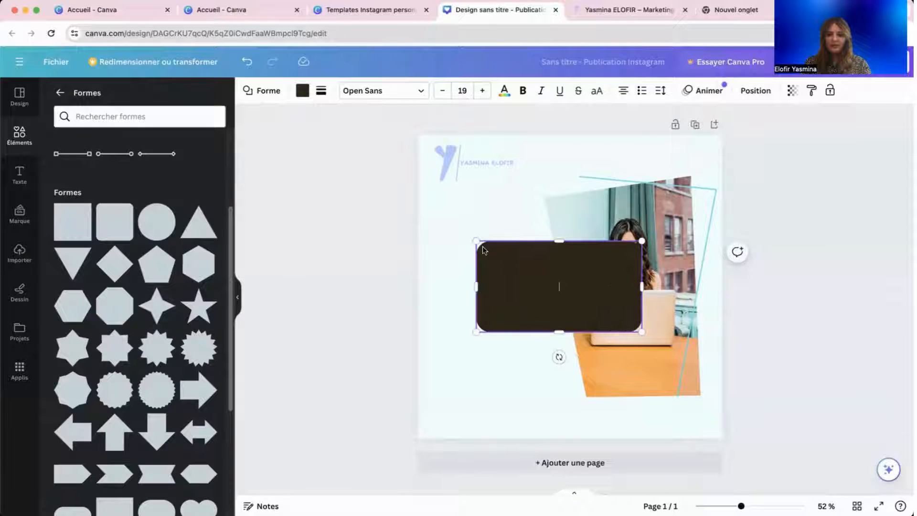
{"action": "left_click", "coordinate": [432, 300]}
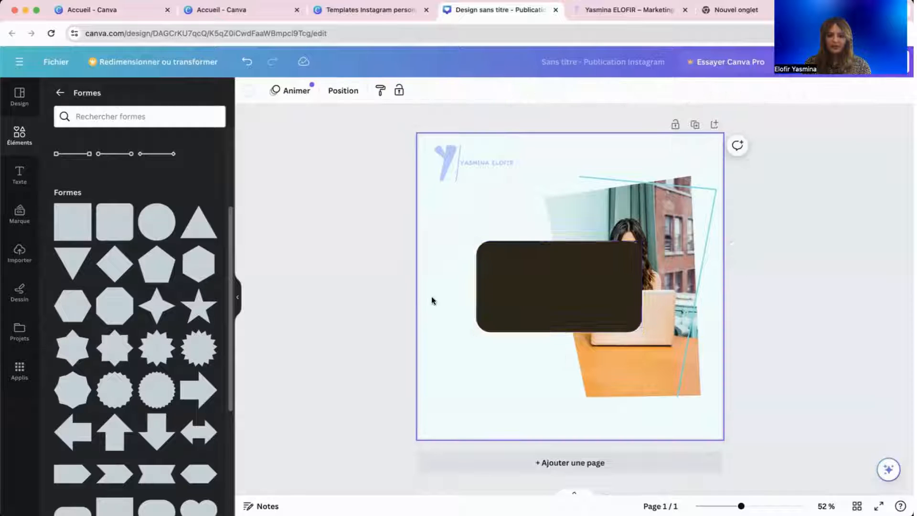
{"action": "left_click", "coordinate": [500, 275]}
{"action": "left_click", "coordinate": [301, 91]}
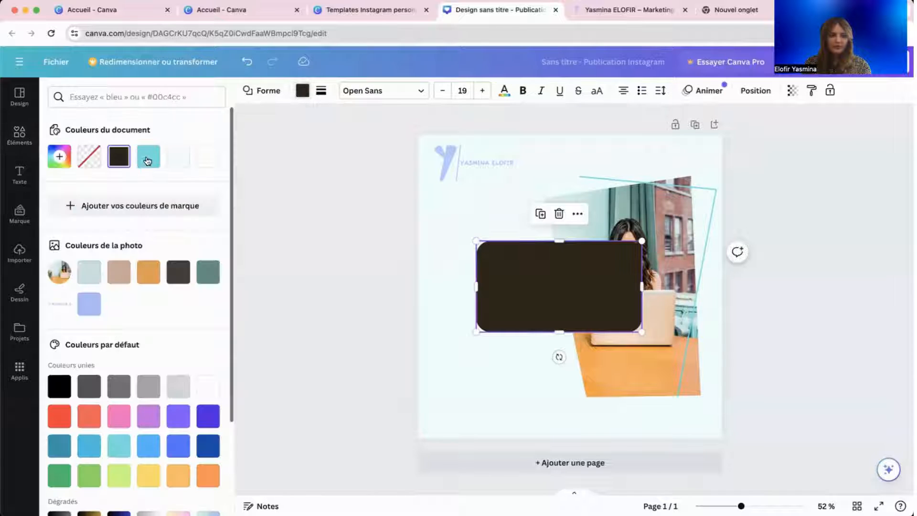
{"action": "left_click", "coordinate": [148, 156]}
Flatten the cyan rectangle into a slim bar and place it bottom-left.
{"action": "left_click_drag", "start_coordinate": [531, 281], "coordinate": [485, 327]}
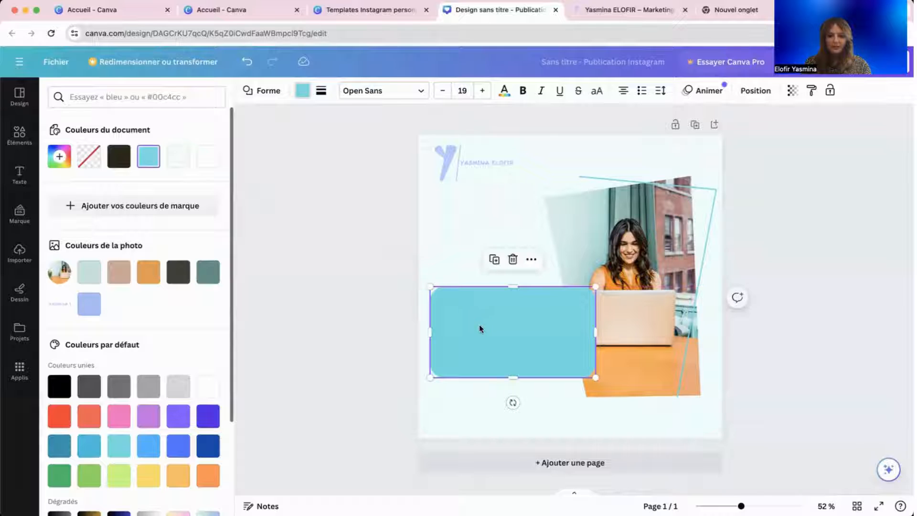
{"action": "left_click", "coordinate": [436, 237]}
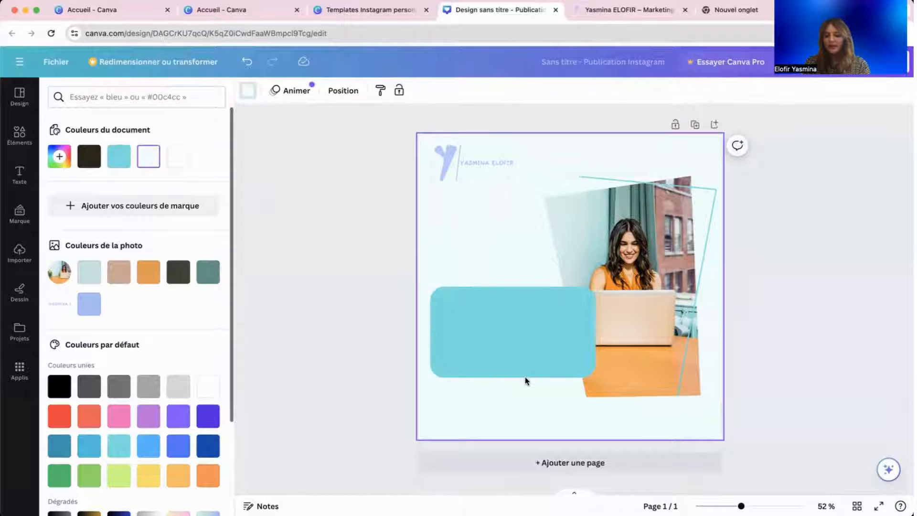
{"action": "left_click", "coordinate": [513, 375]}
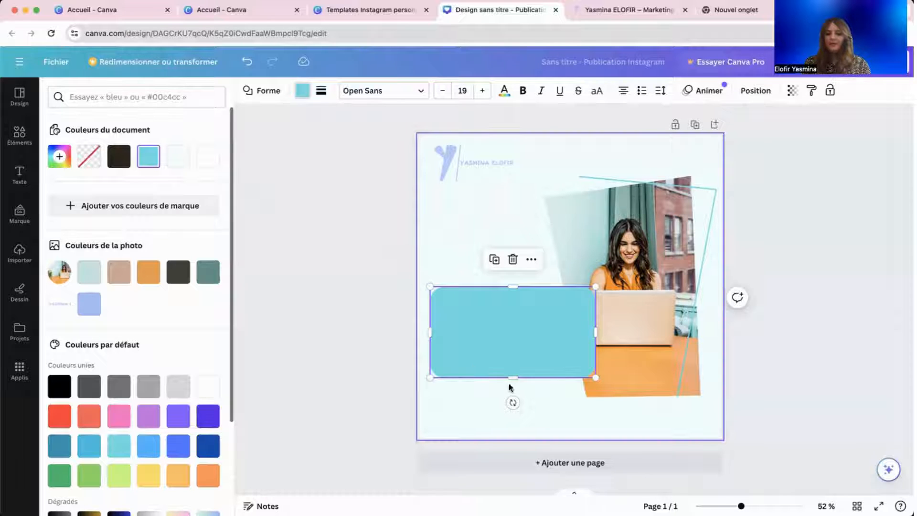
{"action": "left_click_drag", "start_coordinate": [512, 377], "coordinate": [512, 318]}
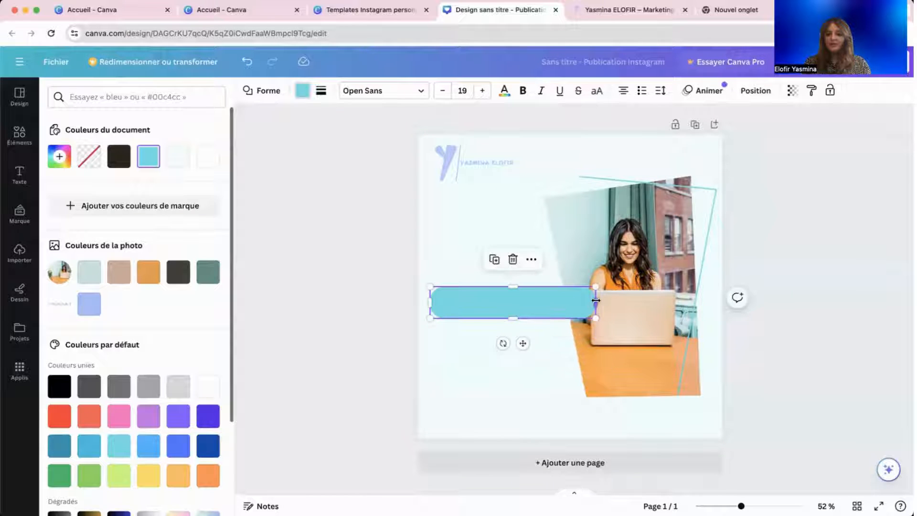
{"action": "left_click_drag", "start_coordinate": [595, 300], "coordinate": [554, 391]}
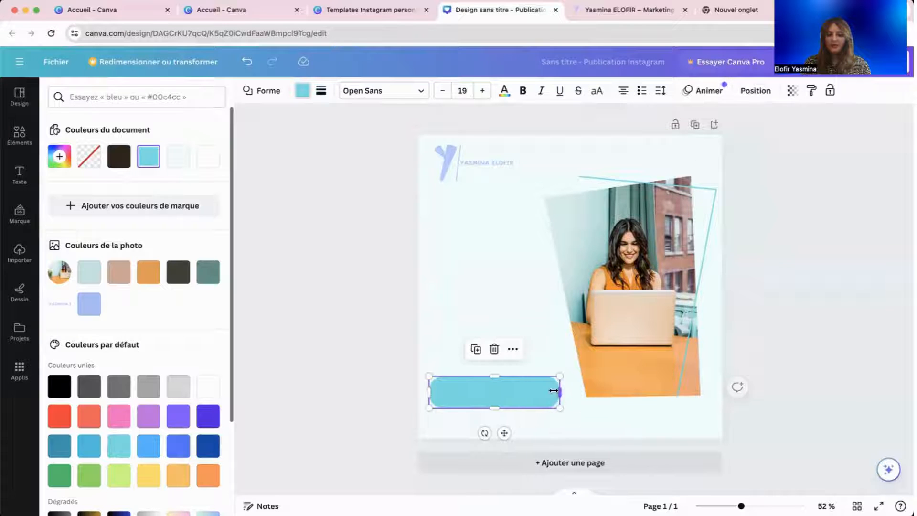
Browse the Illustrations collection in Elements and return to the overview.
{"action": "left_click", "coordinate": [470, 429]}
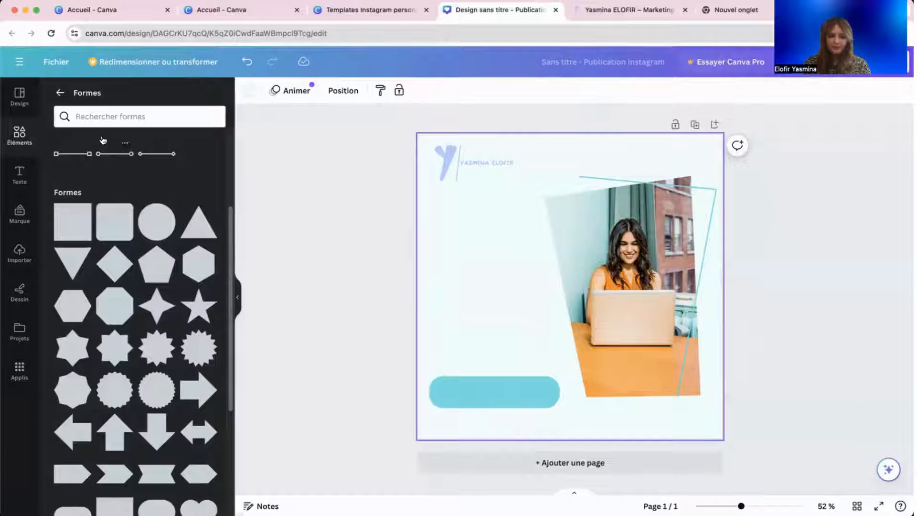
{"action": "scroll", "coordinate": [105, 227], "scroll_direction": "down", "scroll_amount": 5}
{"action": "scroll", "coordinate": [105, 228], "scroll_direction": "up", "scroll_amount": 8}
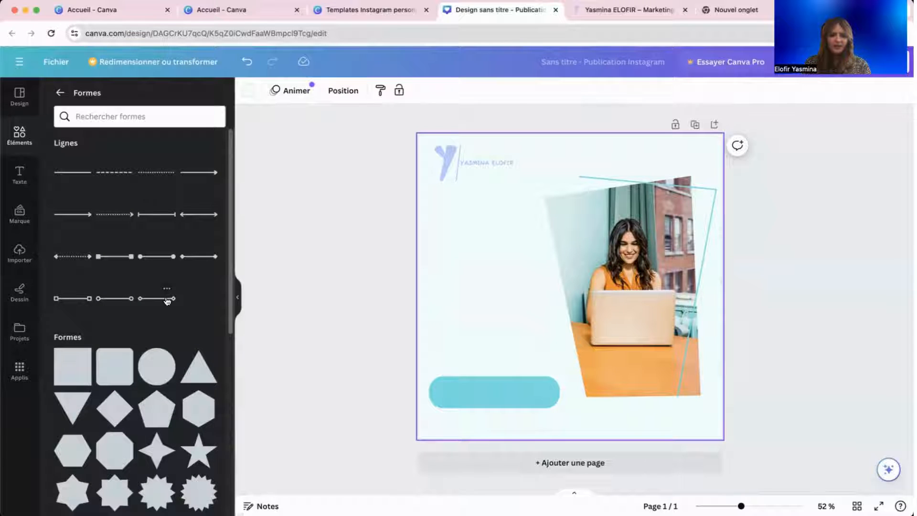
{"action": "left_click", "coordinate": [60, 92]}
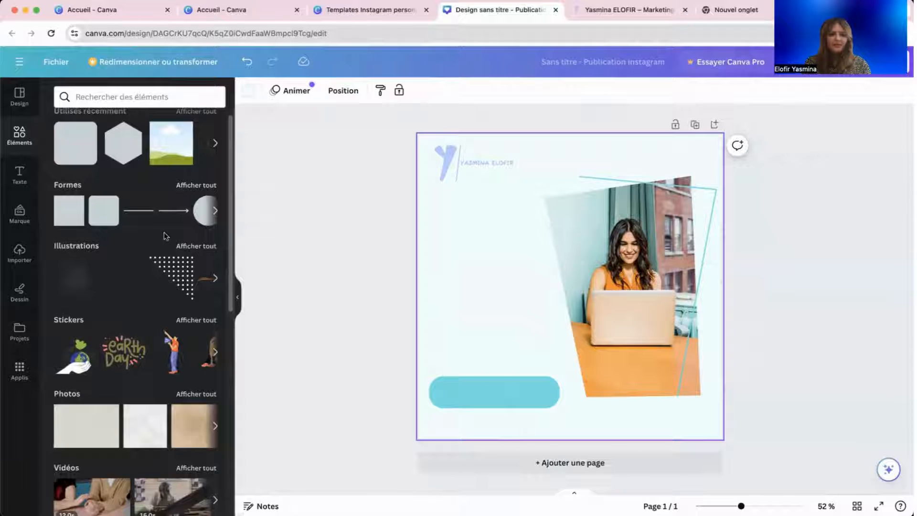
{"action": "left_click", "coordinate": [181, 246]}
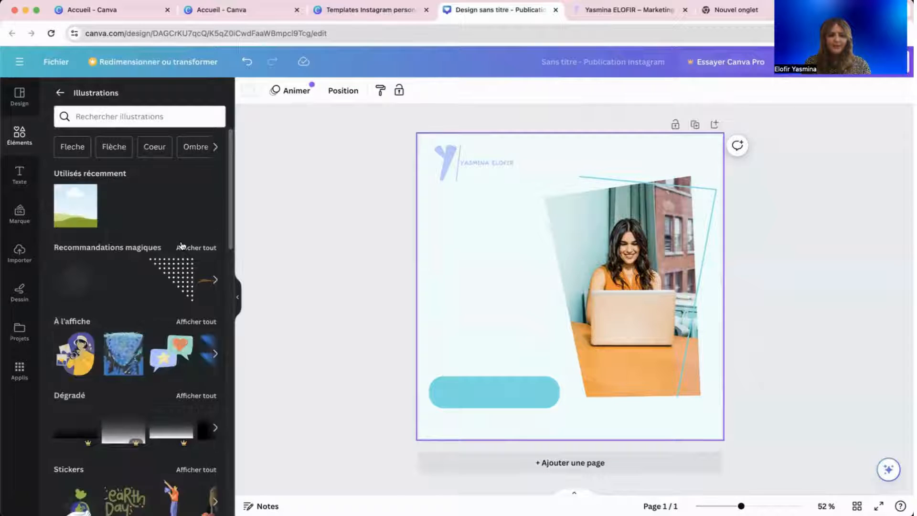
{"action": "scroll", "coordinate": [140, 313], "scroll_direction": "down", "scroll_amount": 2}
{"action": "scroll", "coordinate": [139, 312], "scroll_direction": "down", "scroll_amount": 5}
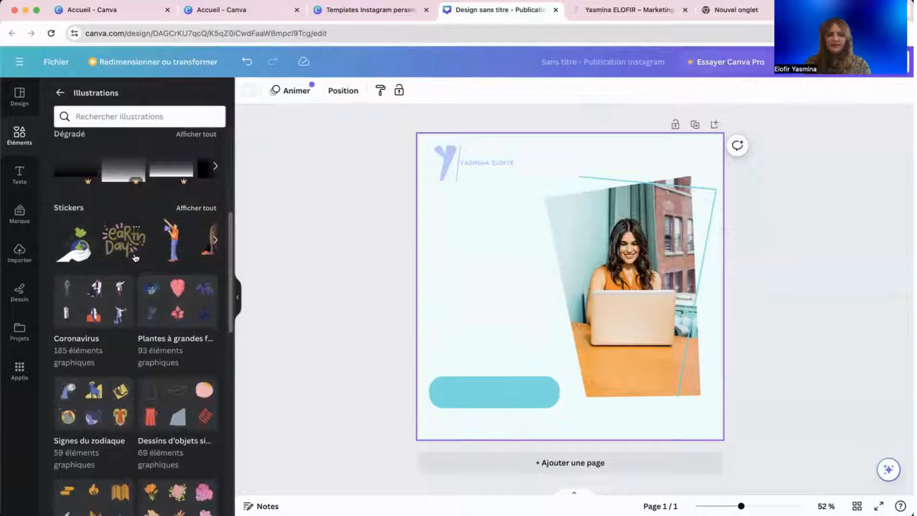
{"action": "scroll", "coordinate": [139, 255], "scroll_direction": "down", "scroll_amount": 9}
{"action": "scroll", "coordinate": [135, 255], "scroll_direction": "up", "scroll_amount": 15}
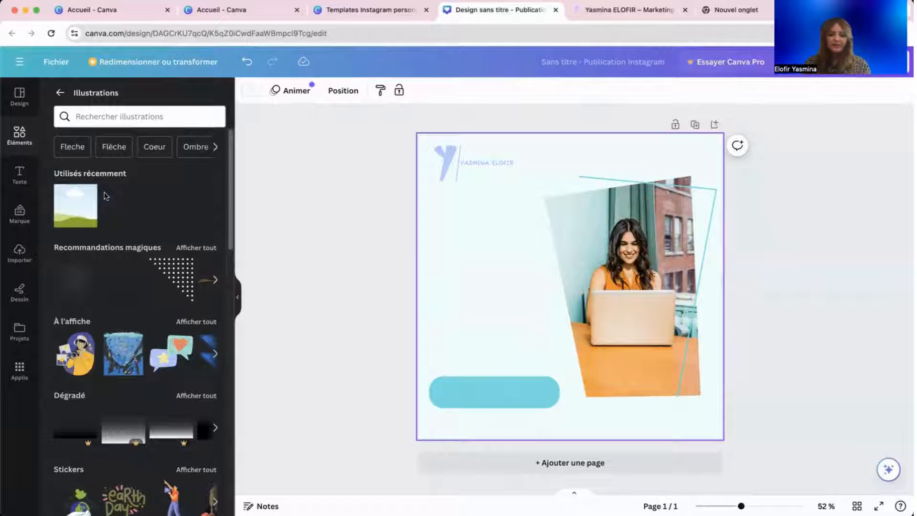
{"action": "left_click", "coordinate": [60, 92]}
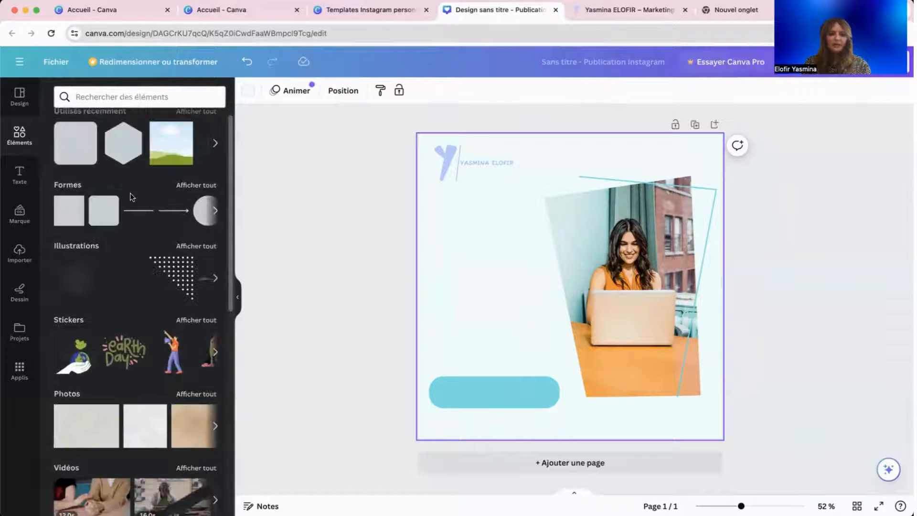
Enlarge the top-left logo slightly using its corner handle.
{"action": "left_click", "coordinate": [459, 156]}
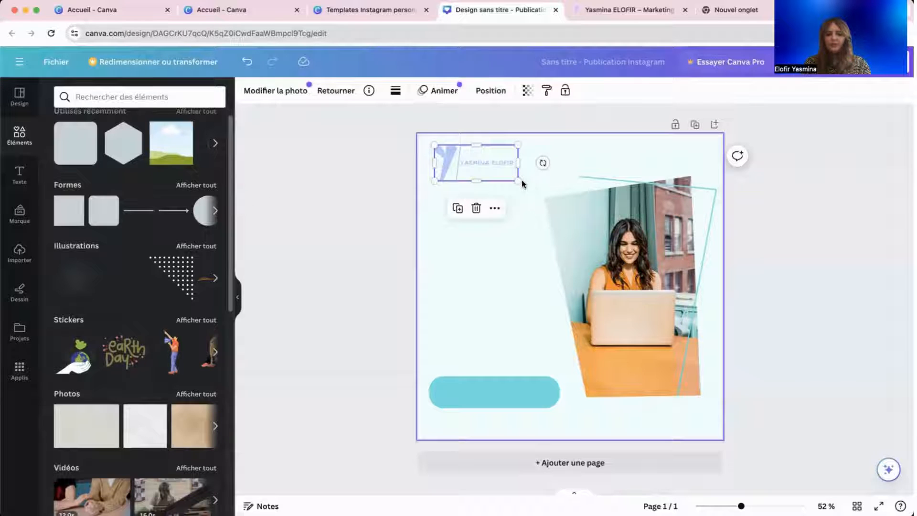
{"action": "left_click_drag", "start_coordinate": [517, 180], "coordinate": [522, 180]}
{"action": "left_click", "coordinate": [467, 236]}
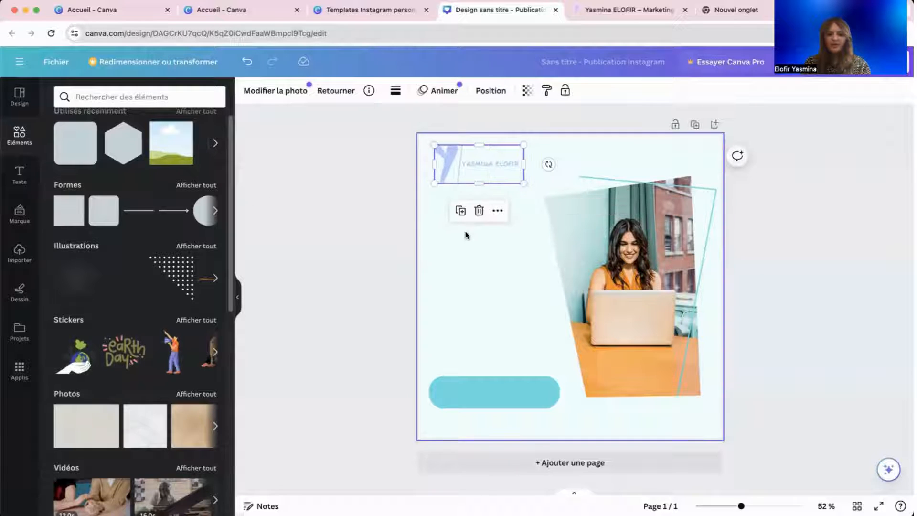
{"action": "left_click", "coordinate": [494, 161]}
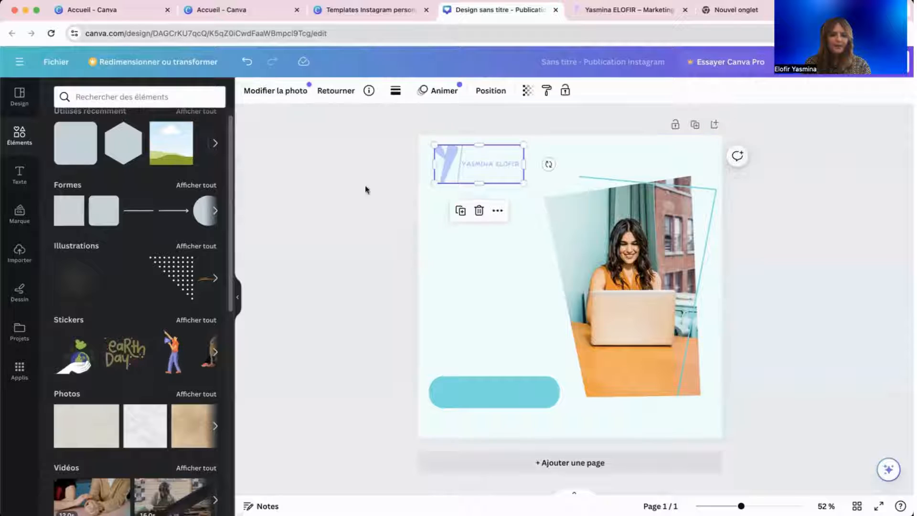
{"action": "left_click", "coordinate": [342, 200]}
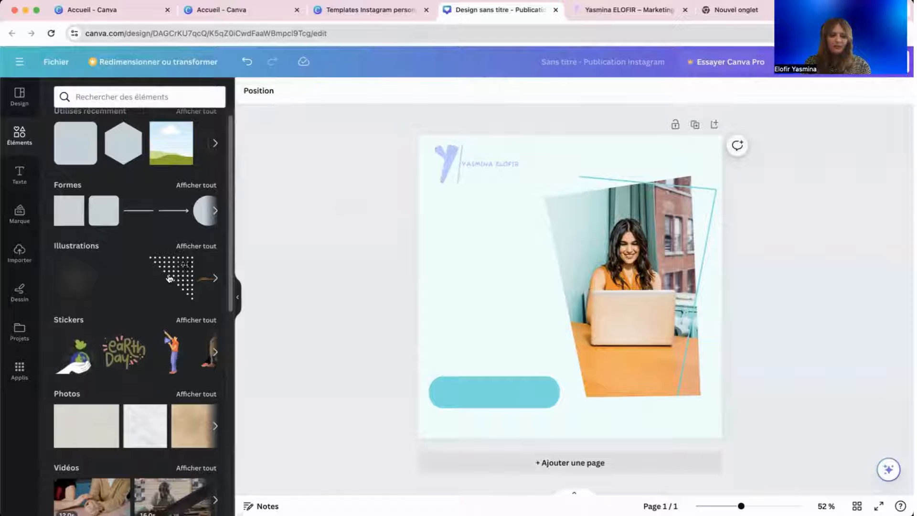
{"action": "scroll", "coordinate": [169, 277], "scroll_direction": "down", "scroll_amount": 5}
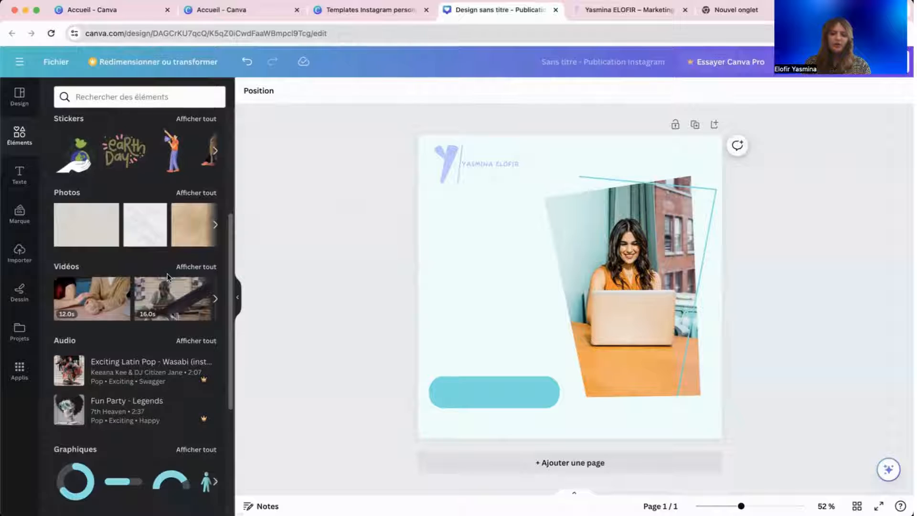
{"action": "left_click", "coordinate": [188, 194]}
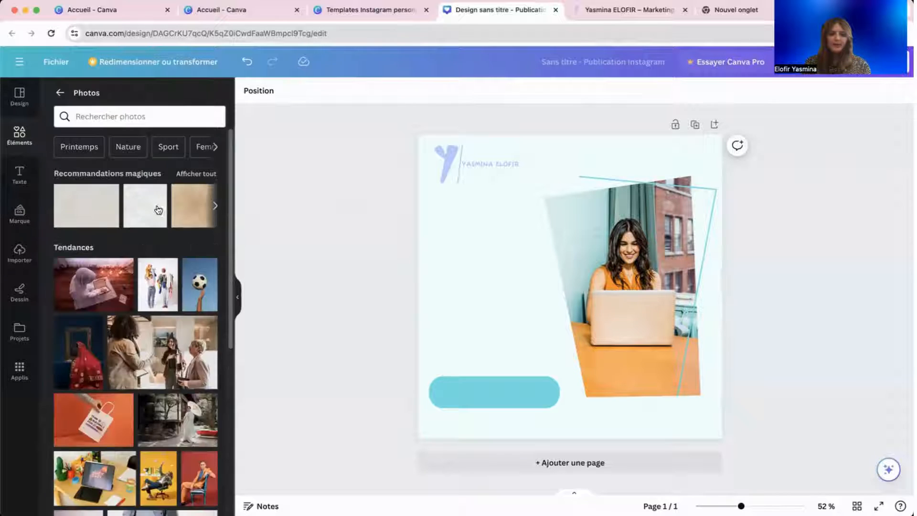
{"action": "scroll", "coordinate": [108, 400], "scroll_direction": "down", "scroll_amount": 15}
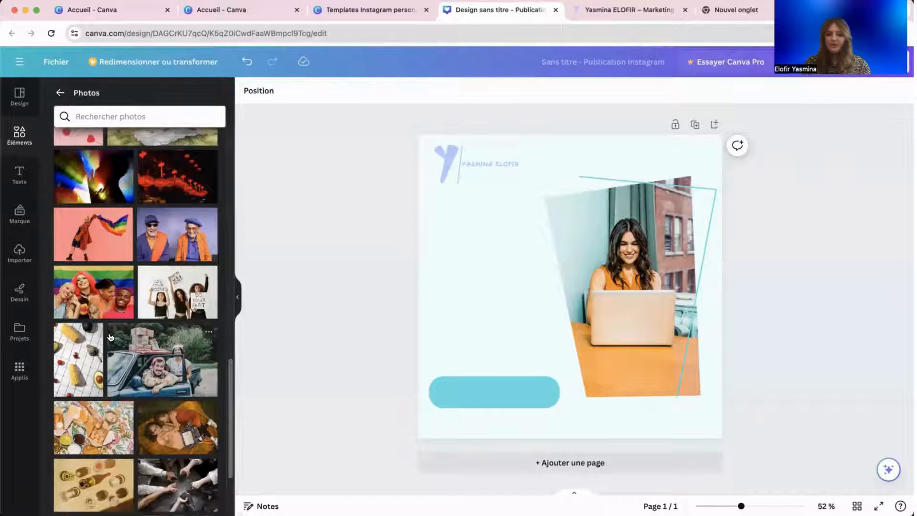
{"action": "scroll", "coordinate": [108, 334], "scroll_direction": "up", "scroll_amount": 15}
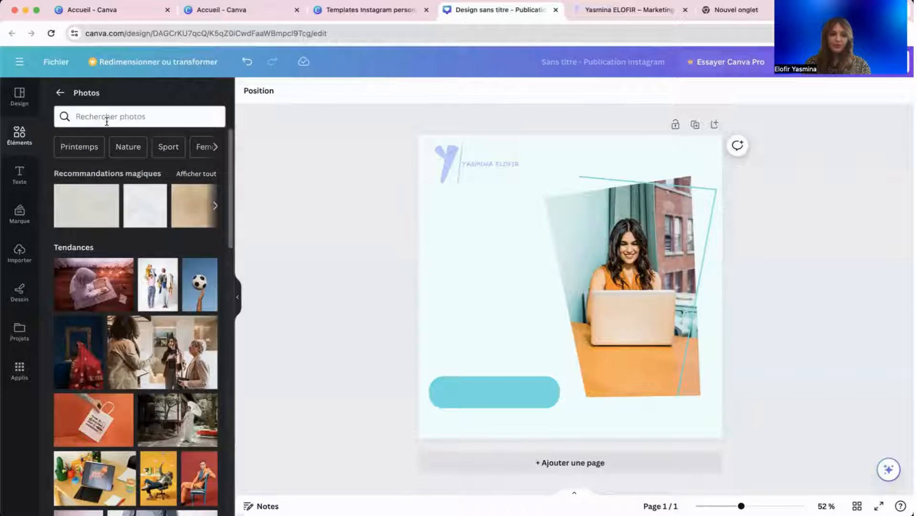
{"action": "left_click", "coordinate": [106, 121]}
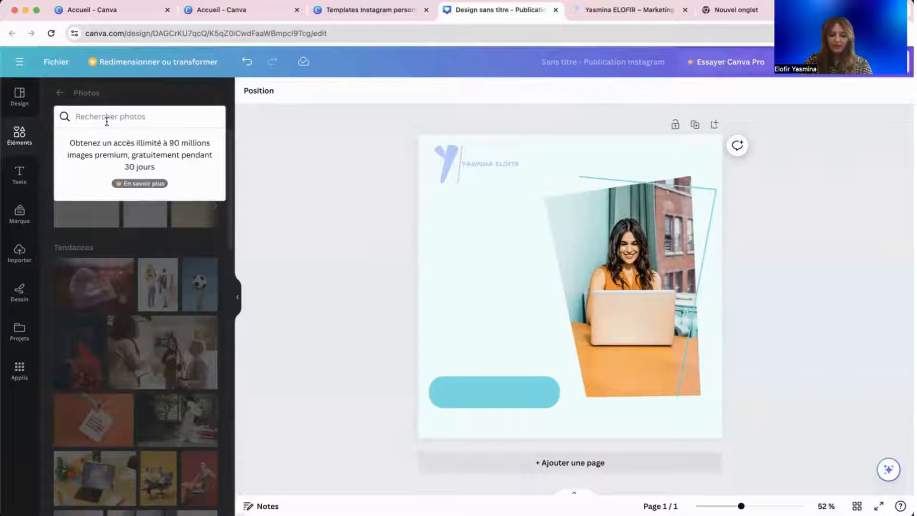
{"action": "type", "text": "agence digitale"}
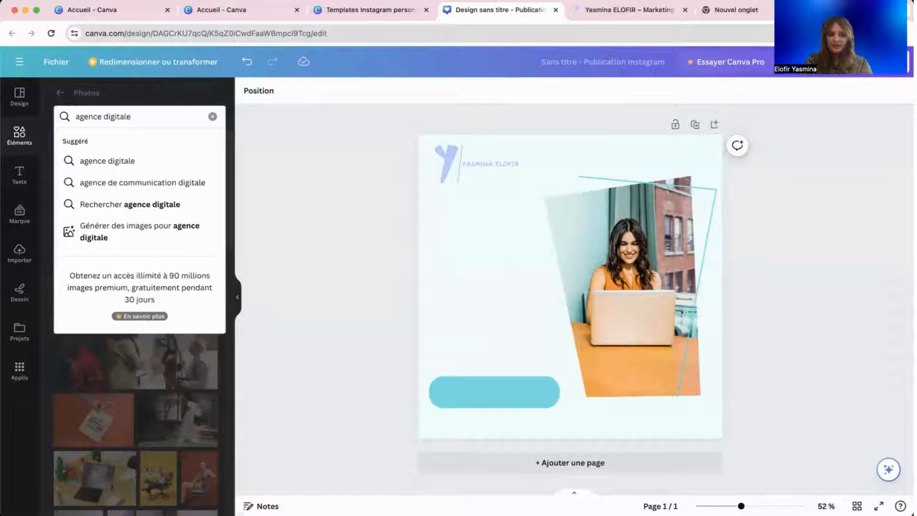
{"action": "key", "text": "Return"}
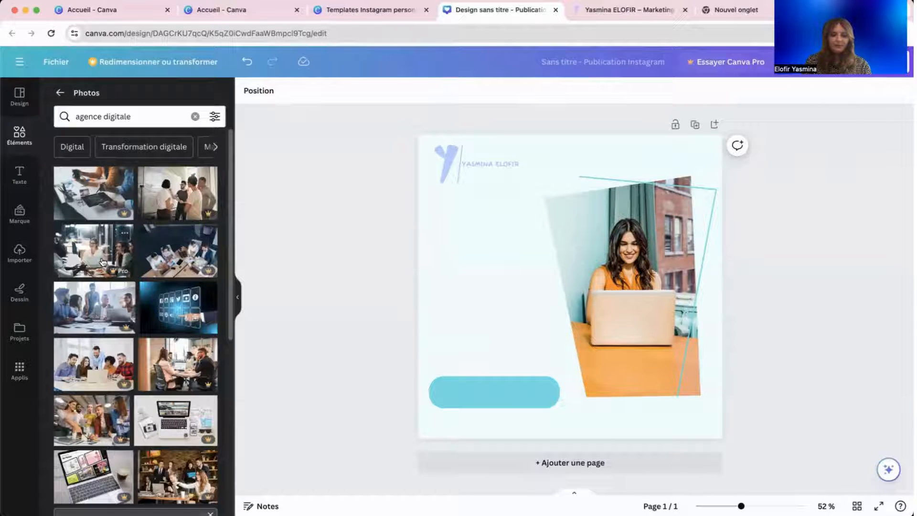
{"action": "scroll", "coordinate": [102, 267], "scroll_direction": "down", "scroll_amount": 6}
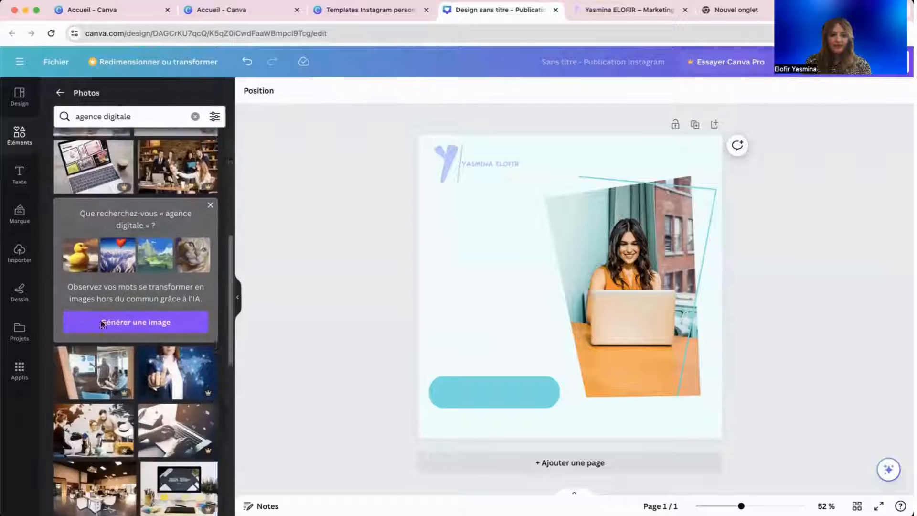
{"action": "scroll", "coordinate": [101, 324], "scroll_direction": "down", "scroll_amount": 4}
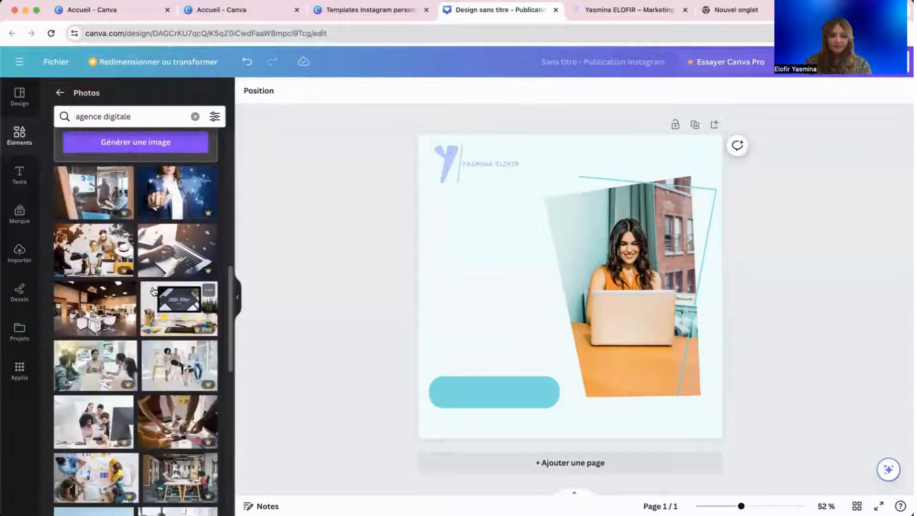
{"action": "scroll", "coordinate": [153, 291], "scroll_direction": "down", "scroll_amount": 8}
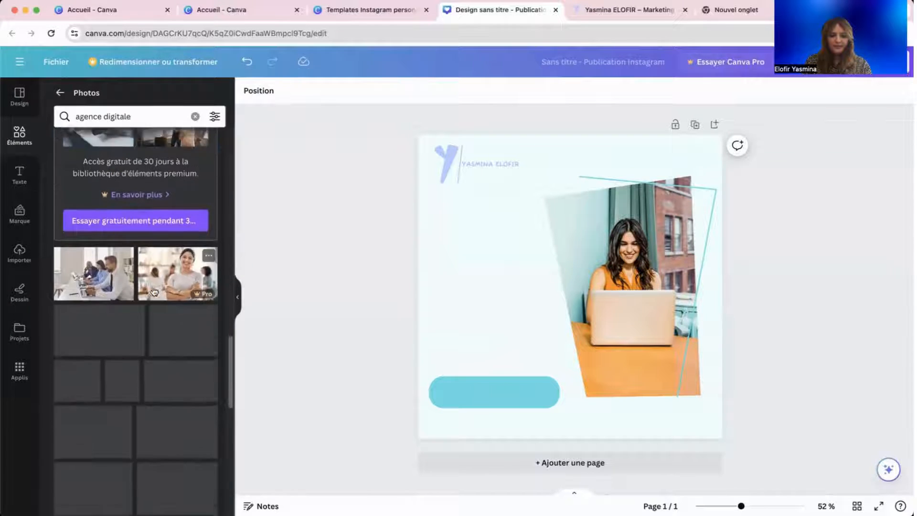
{"action": "scroll", "coordinate": [154, 291], "scroll_direction": "down", "scroll_amount": 10}
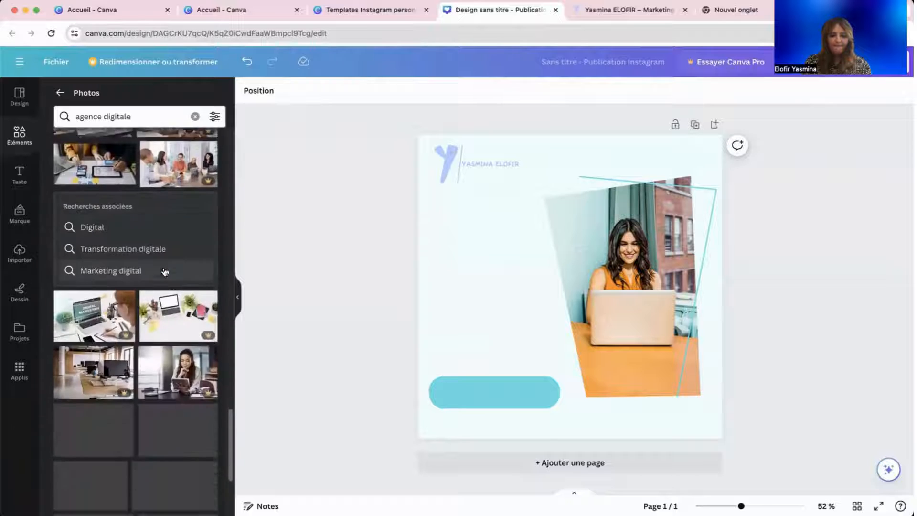
{"action": "scroll", "coordinate": [164, 271], "scroll_direction": "down", "scroll_amount": 5}
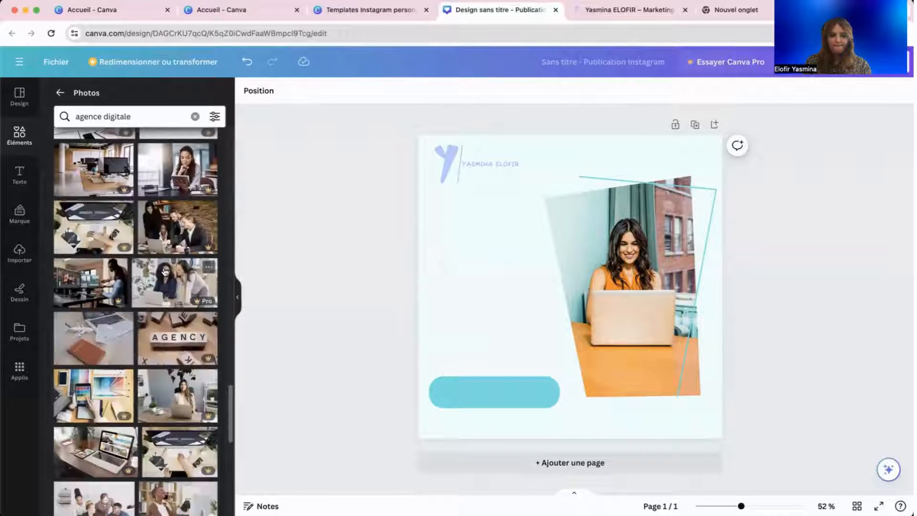
{"action": "scroll", "coordinate": [153, 402], "scroll_direction": "down", "scroll_amount": 2}
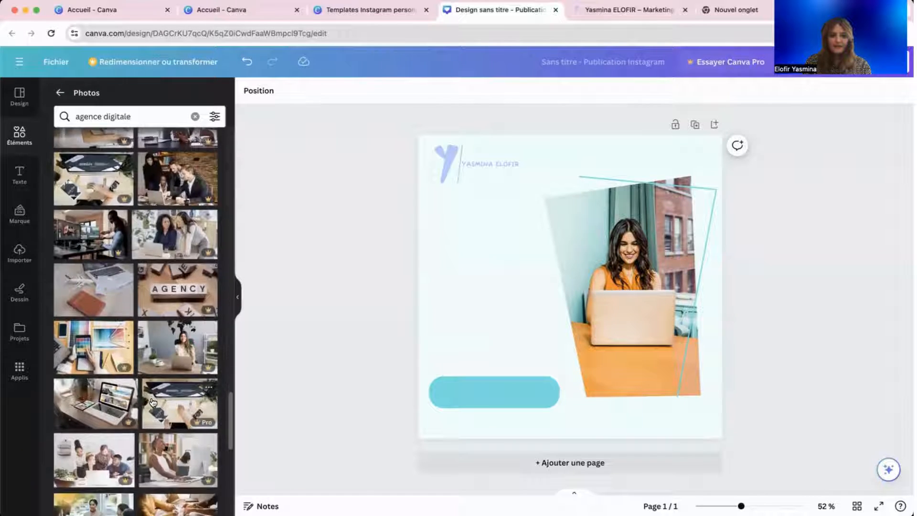
{"action": "scroll", "coordinate": [153, 402], "scroll_direction": "down", "scroll_amount": 6}
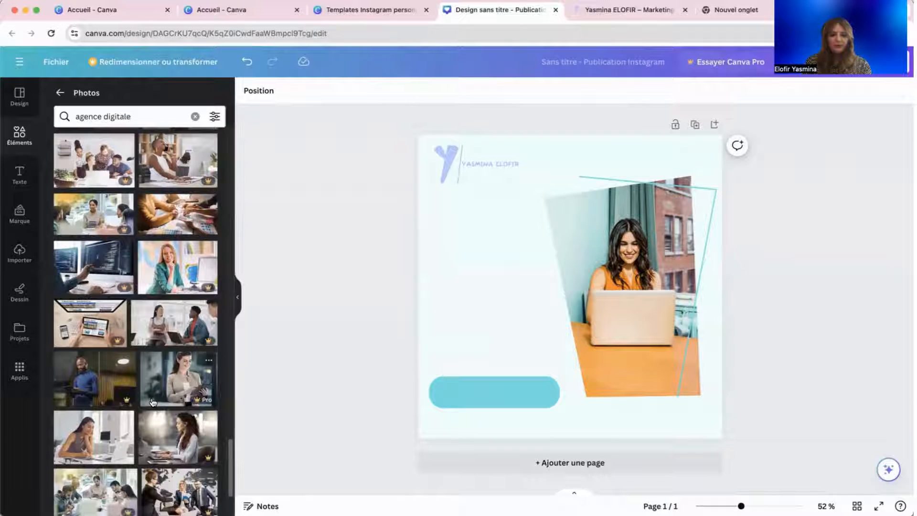
{"action": "scroll", "coordinate": [143, 382], "scroll_direction": "down", "scroll_amount": 3}
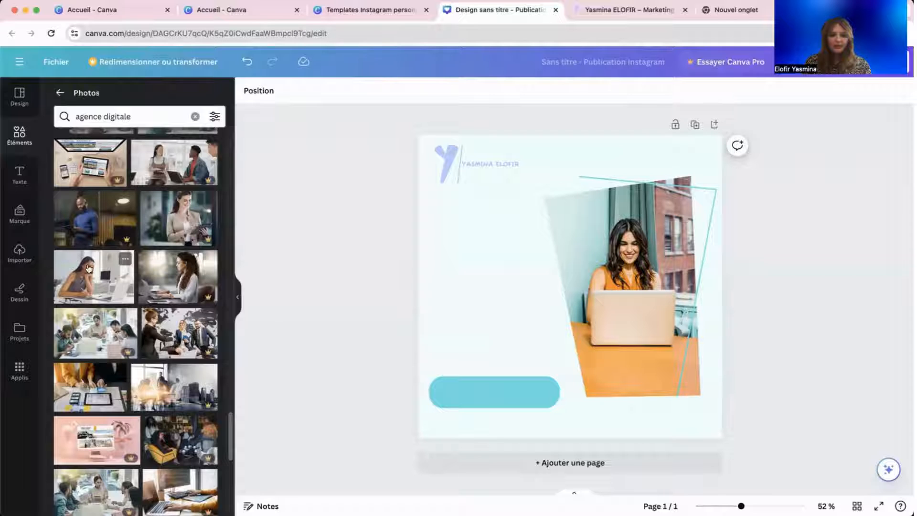
Fill the angled frame with the stock photo of a smiling woman writing at a desk, deleting stray copies.
{"action": "left_click_drag", "start_coordinate": [93, 274], "coordinate": [601, 254]}
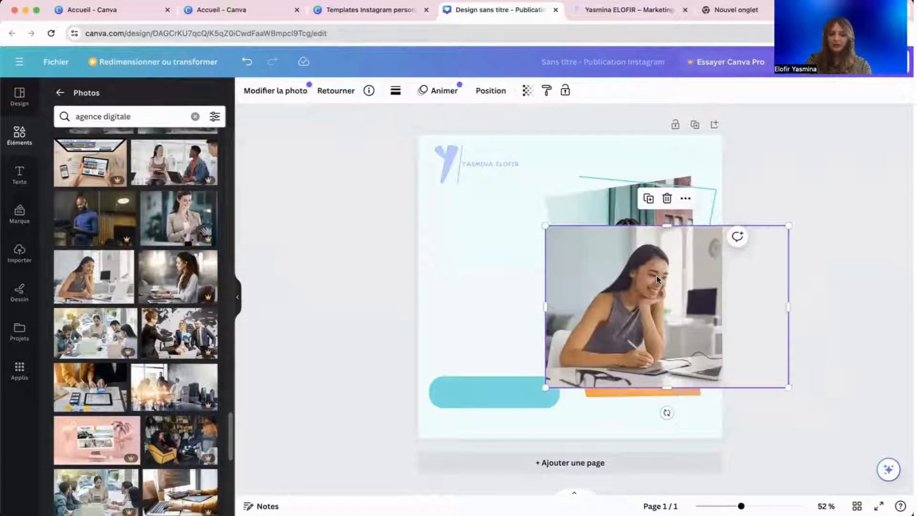
{"action": "key", "text": "Delete"}
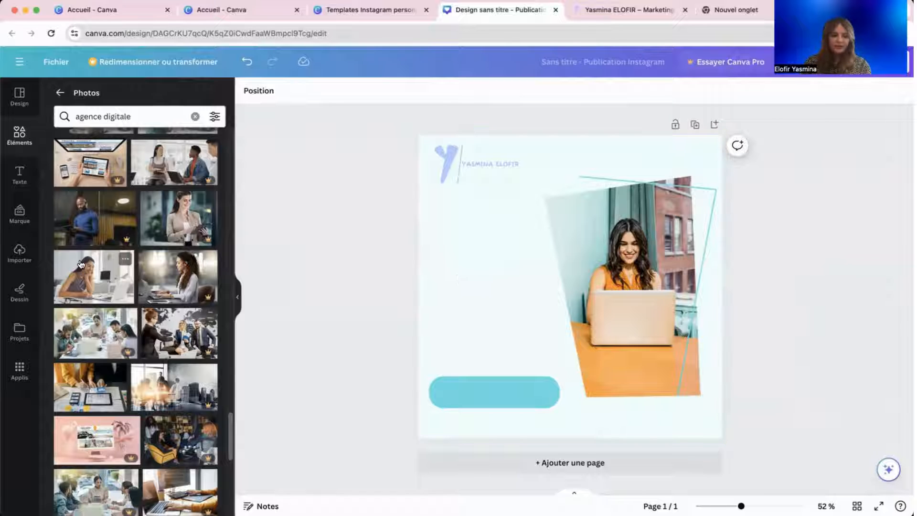
{"action": "left_click_drag", "start_coordinate": [80, 264], "coordinate": [559, 274]}
{"action": "key", "text": "Delete"}
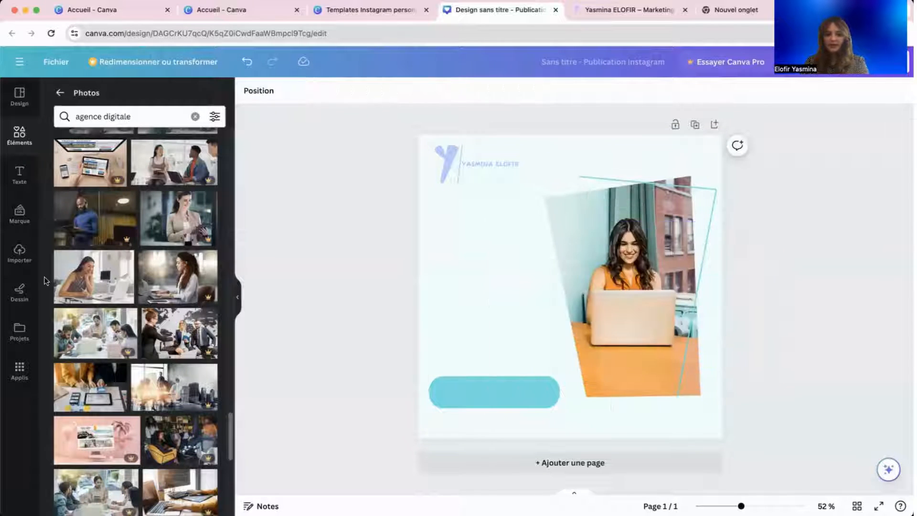
{"action": "left_click_drag", "start_coordinate": [84, 279], "coordinate": [597, 252]}
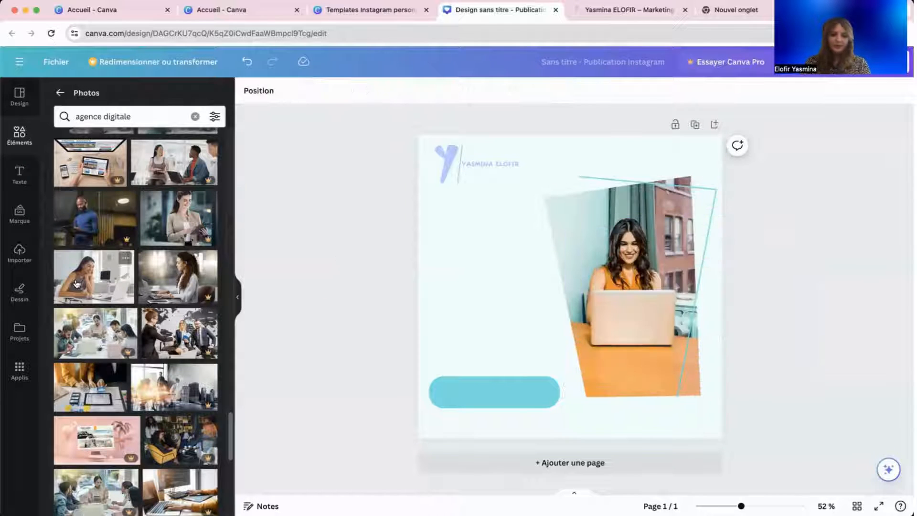
{"action": "left_click_drag", "start_coordinate": [91, 277], "coordinate": [554, 217]}
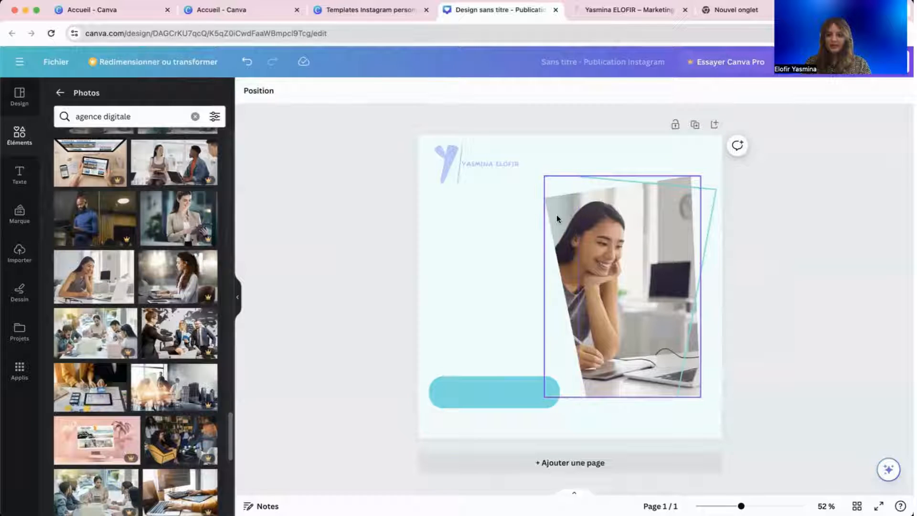
{"action": "left_click", "coordinate": [556, 217]}
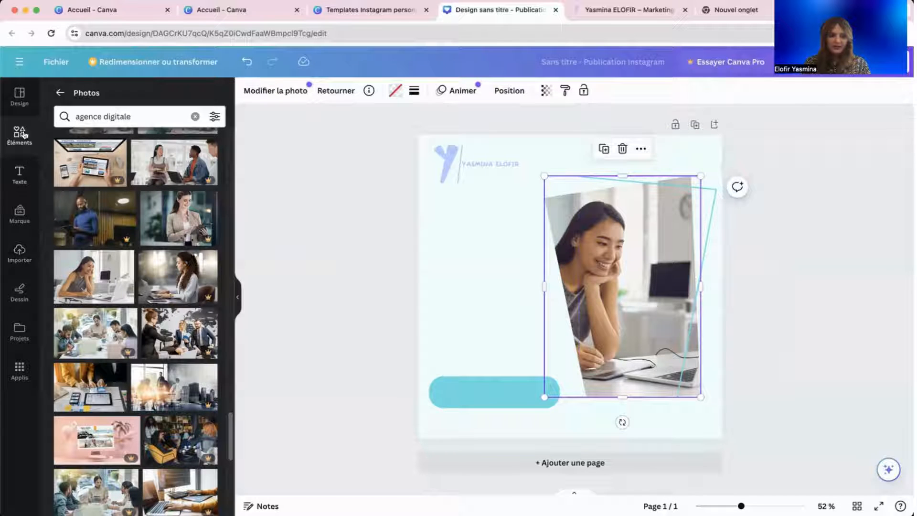
Add a circle frame found by searching 'cadrage' and fill it with the uploaded man-at-laptop photo.
{"action": "left_click", "coordinate": [60, 89]}
{"action": "left_click", "coordinate": [84, 96]}
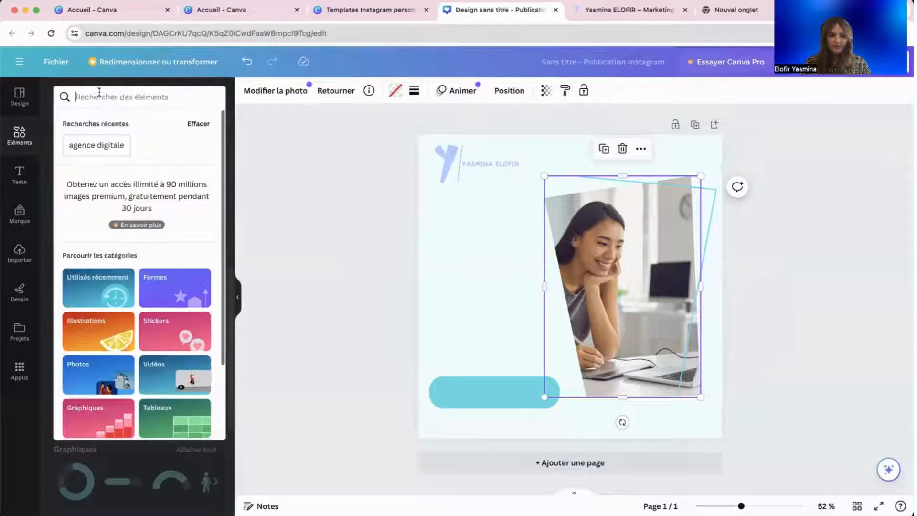
{"action": "type", "text": "cadrage"}
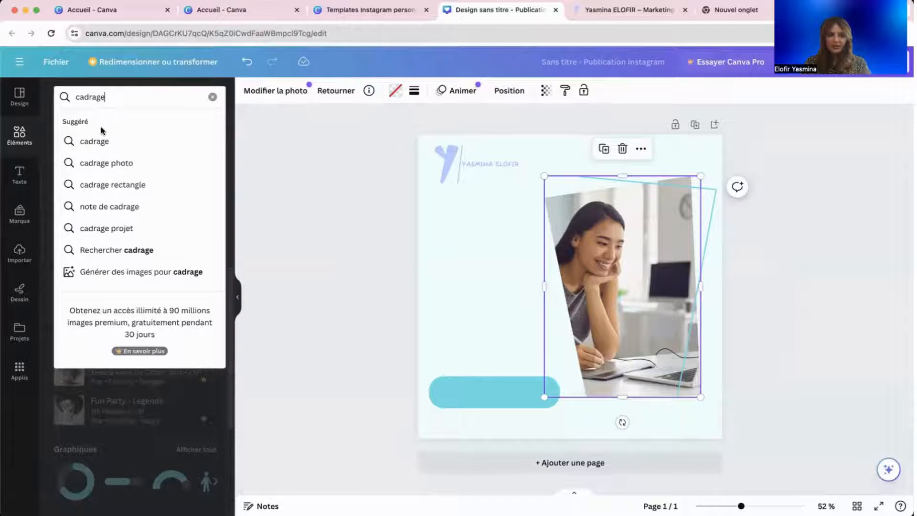
{"action": "left_click", "coordinate": [101, 140]}
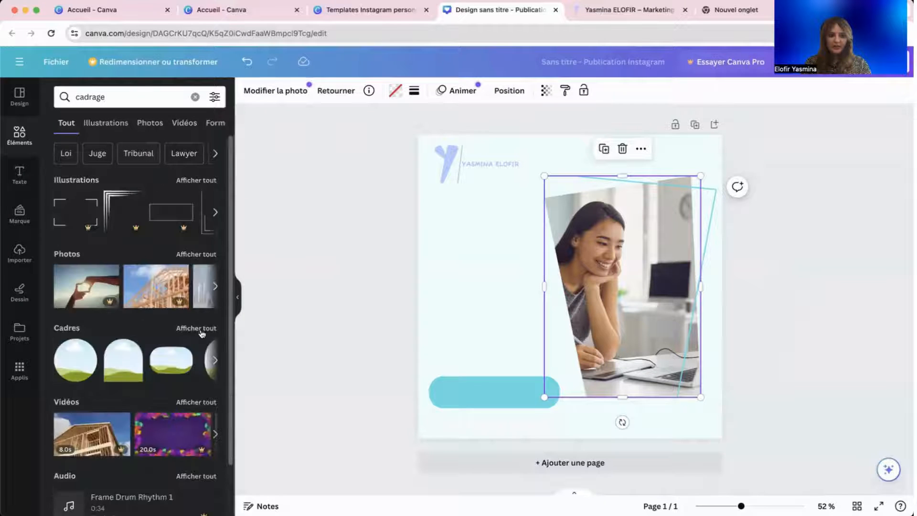
{"action": "left_click", "coordinate": [209, 328]}
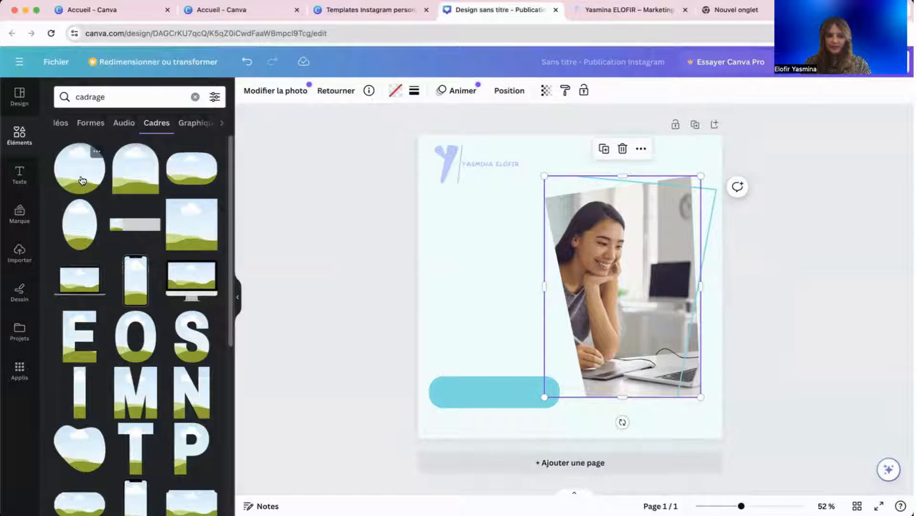
{"action": "left_click", "coordinate": [95, 163]}
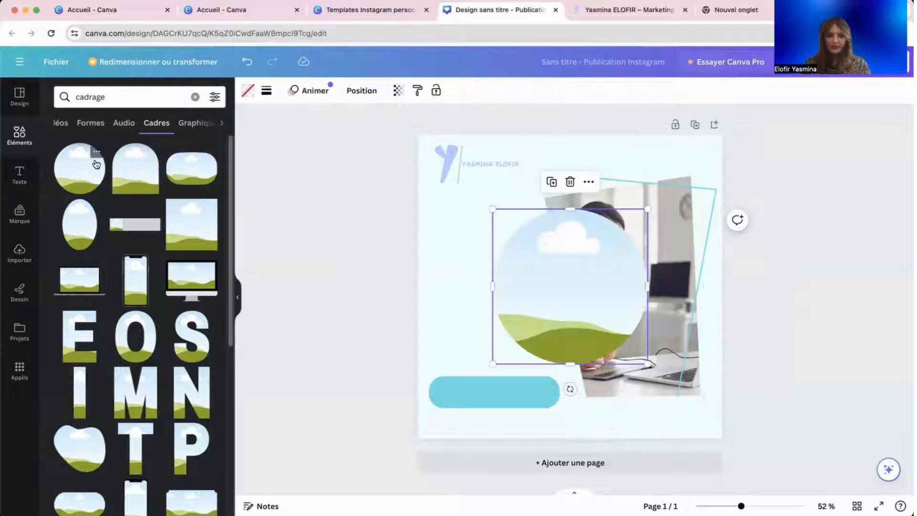
{"action": "left_click", "coordinate": [20, 253]}
{"action": "left_click_drag", "start_coordinate": [94, 296], "coordinate": [570, 276]}
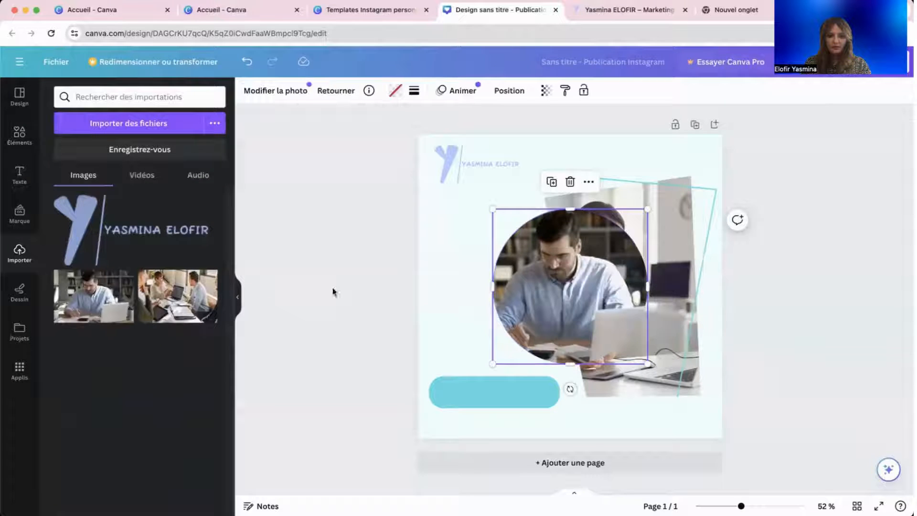
Delete the woman's photo and its empty angled frame, leaving the circular man photo.
{"action": "left_click_drag", "start_coordinate": [518, 256], "coordinate": [456, 256]}
{"action": "left_click", "coordinate": [615, 250]}
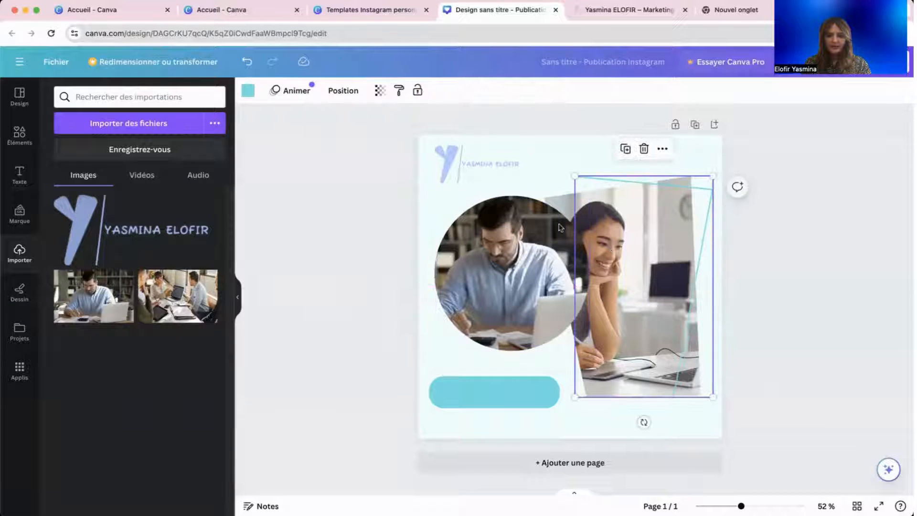
{"action": "left_click_drag", "start_coordinate": [525, 222], "coordinate": [454, 243]}
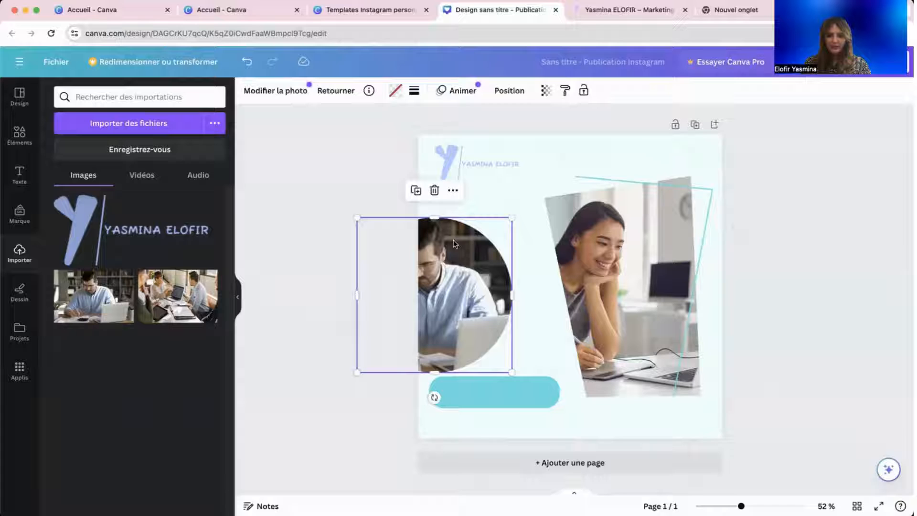
{"action": "left_click", "coordinate": [552, 205]}
{"action": "key", "text": "BackSpace"}
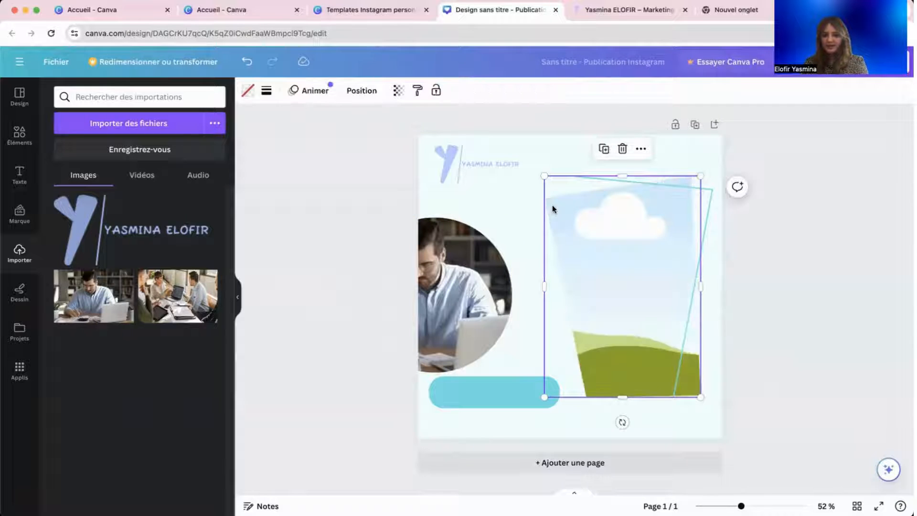
{"action": "key", "text": "BackSpace"}
Move the circular photo to the right side and enlarge it to about 615 px.
{"action": "left_click_drag", "start_coordinate": [489, 254], "coordinate": [655, 233]}
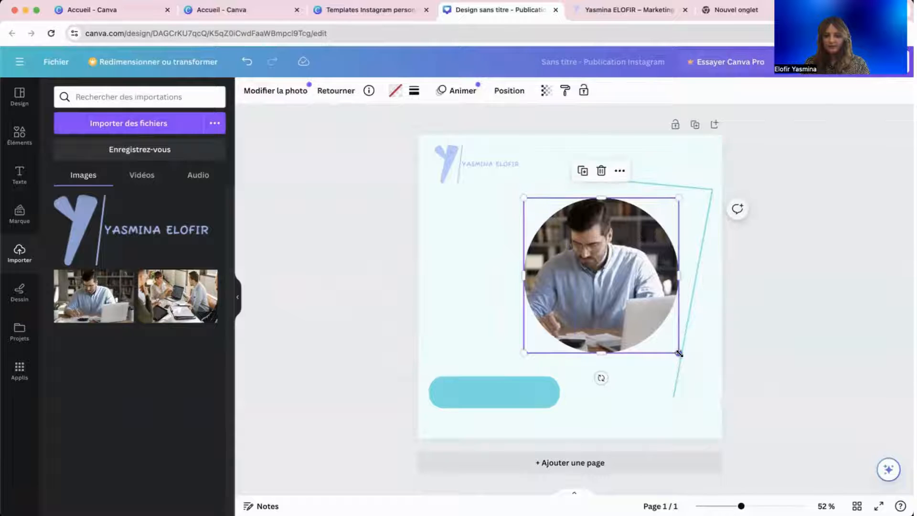
{"action": "left_click_drag", "start_coordinate": [679, 353], "coordinate": [688, 382]}
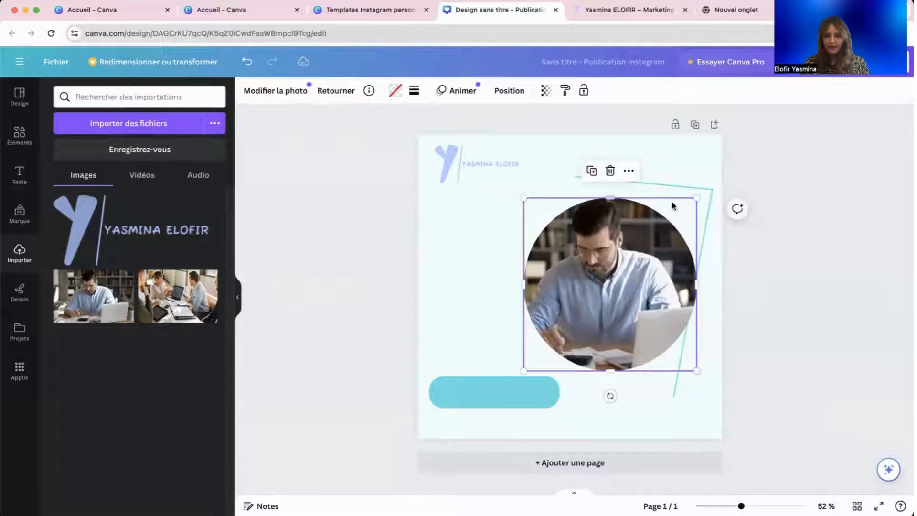
{"action": "left_click_drag", "start_coordinate": [696, 333], "coordinate": [695, 317]}
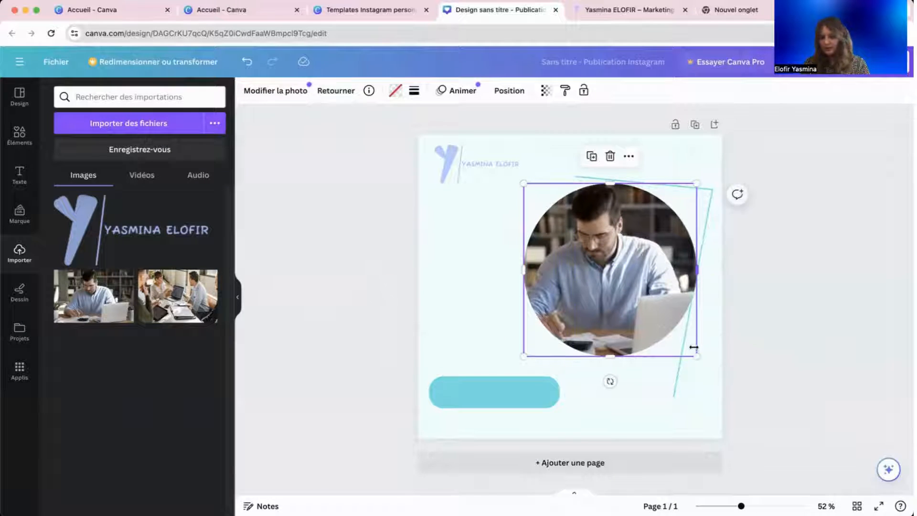
{"action": "left_click_drag", "start_coordinate": [695, 354], "coordinate": [708, 366]}
{"action": "left_click", "coordinate": [675, 394]}
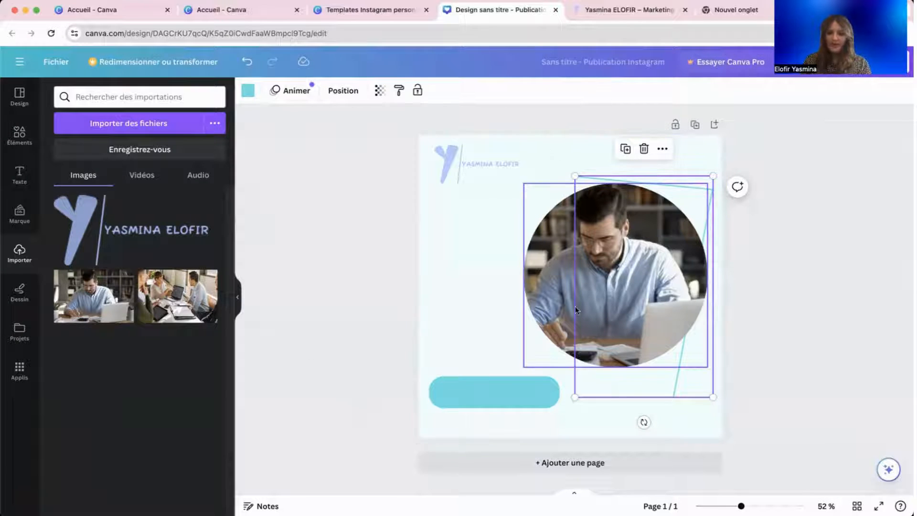
Replace the cyan outline with a duplicate positioned over the circular photo.
{"action": "left_click", "coordinate": [550, 157]}
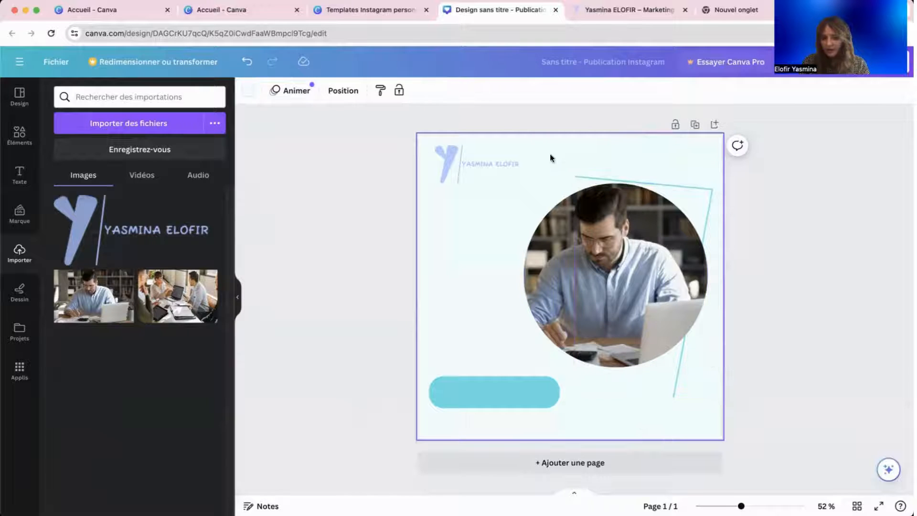
{"action": "left_click", "coordinate": [620, 177]}
{"action": "left_click", "coordinate": [629, 153]}
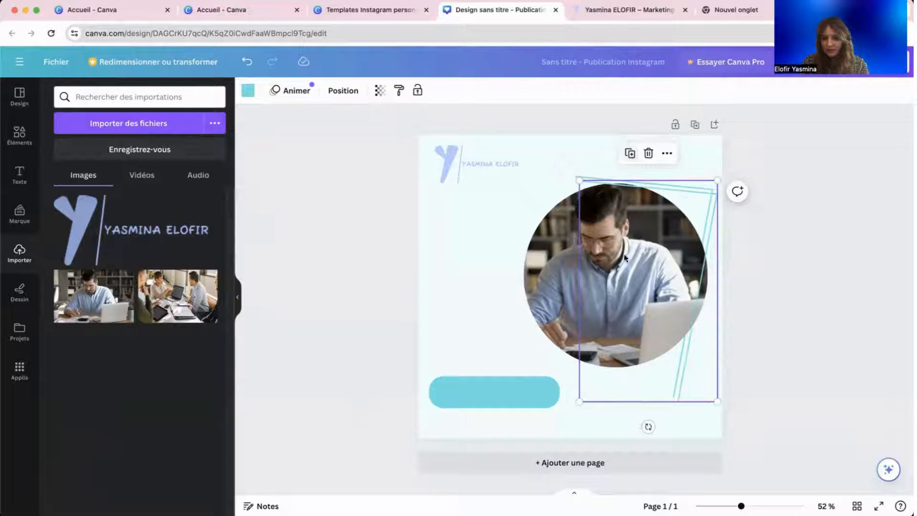
{"action": "left_click_drag", "start_coordinate": [624, 253], "coordinate": [550, 254]}
{"action": "left_click", "coordinate": [707, 201]}
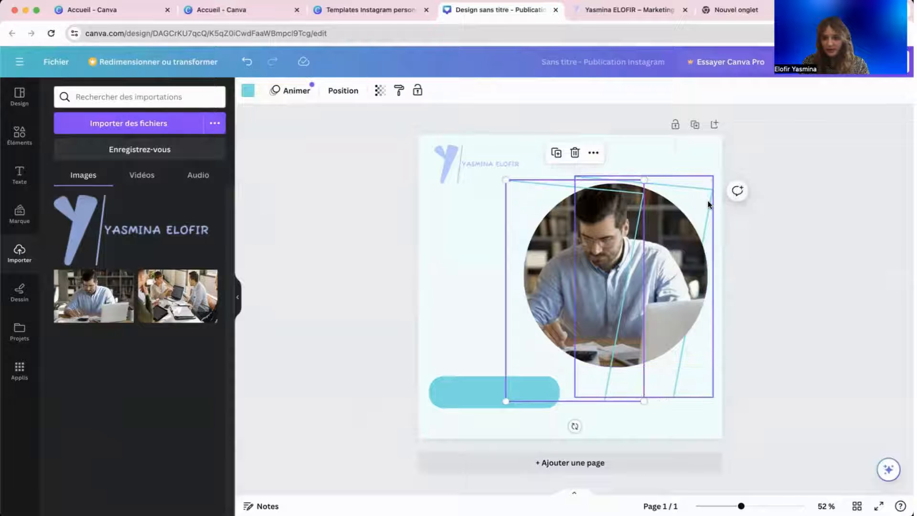
{"action": "key", "text": "Delete"}
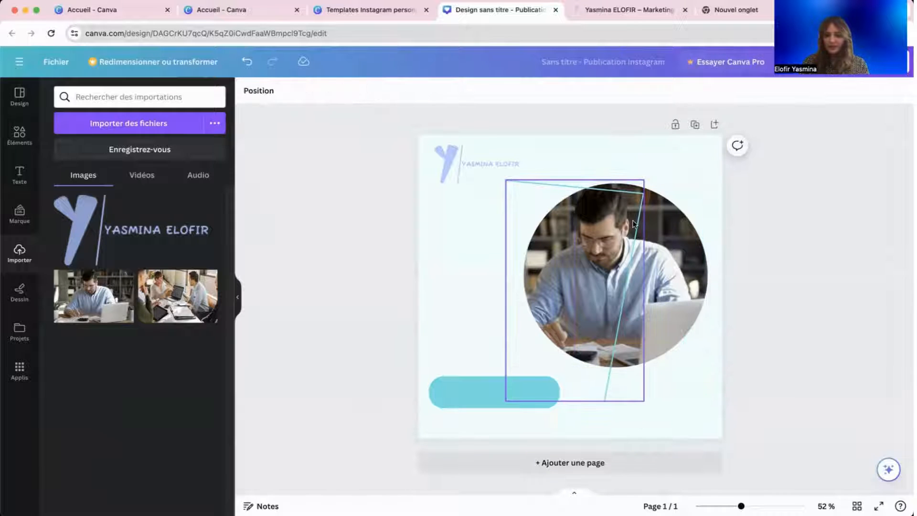
{"action": "left_click_drag", "start_coordinate": [626, 222], "coordinate": [699, 215]}
Shift the circular photo slightly up and right against the page edge.
{"action": "left_click", "coordinate": [472, 312]}
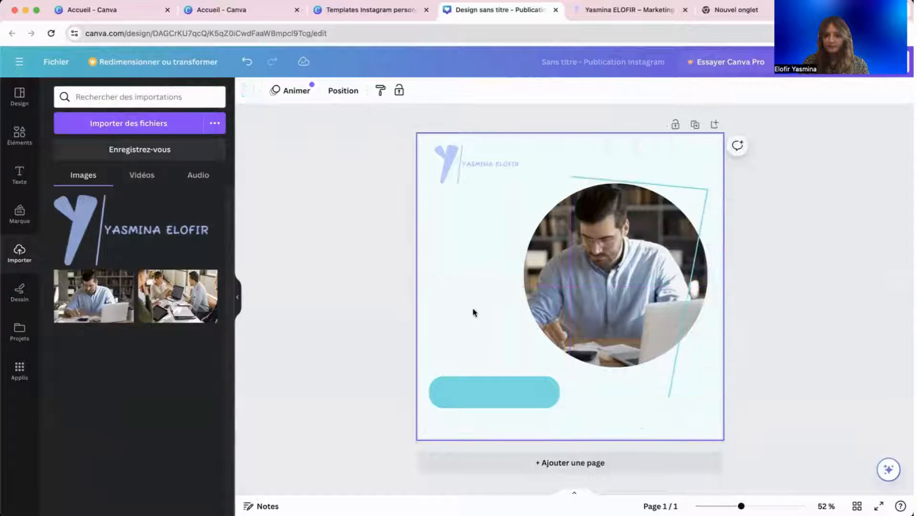
{"action": "left_click_drag", "start_coordinate": [558, 299], "coordinate": [577, 292]}
{"action": "left_click", "coordinate": [482, 351]}
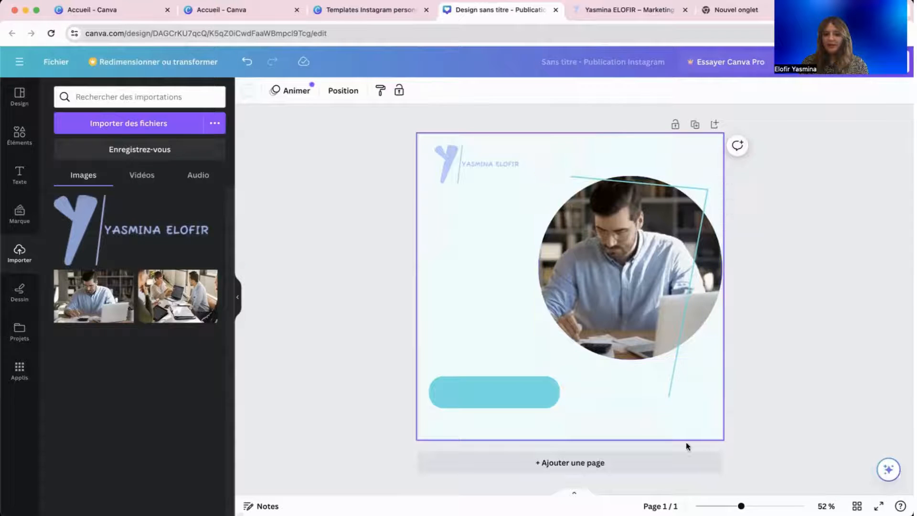
Undo the recent outline and photo edits until the woman's angled photo returns.
{"action": "left_click", "coordinate": [253, 63]}
{"action": "left_click", "coordinate": [252, 63]}
{"action": "left_click", "coordinate": [252, 63]}
{"action": "left_click", "coordinate": [252, 64]}
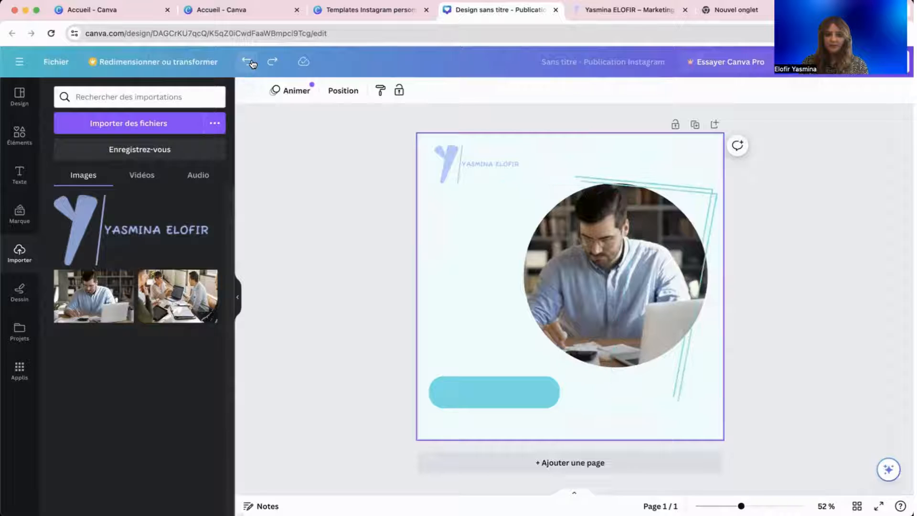
{"action": "left_click", "coordinate": [252, 63]}
{"action": "left_click", "coordinate": [252, 63]}
{"action": "left_click", "coordinate": [253, 63]}
{"action": "left_click", "coordinate": [252, 63]}
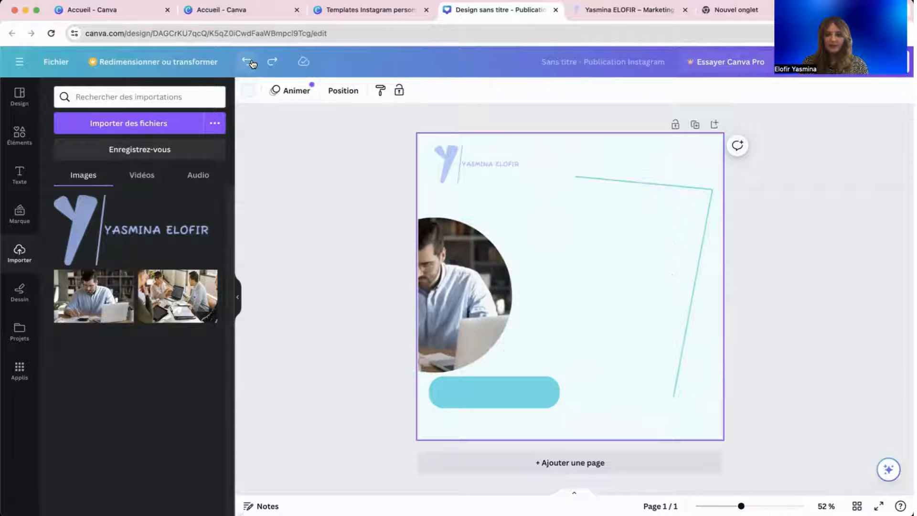
{"action": "left_click", "coordinate": [252, 63]}
Delete the circular frame and drop the man's uploaded photo into the angled frame.
{"action": "left_click", "coordinate": [491, 274]}
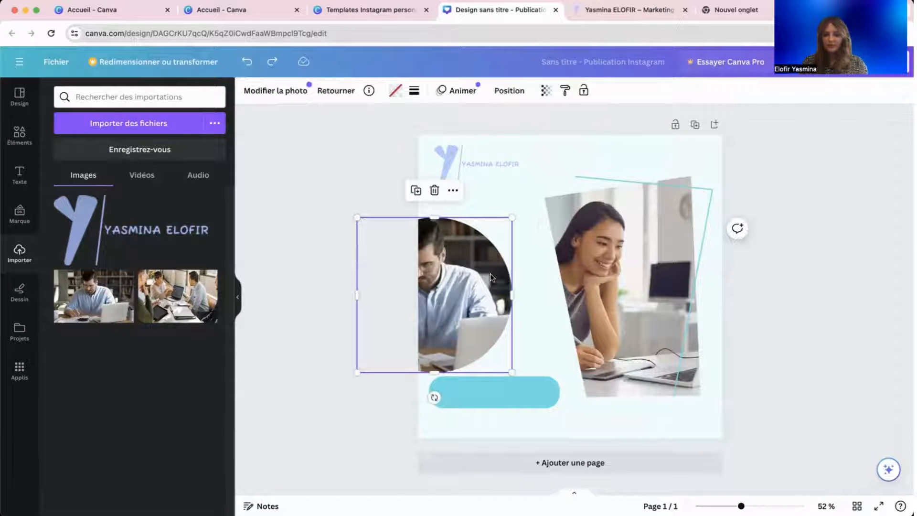
{"action": "key", "text": "Delete"}
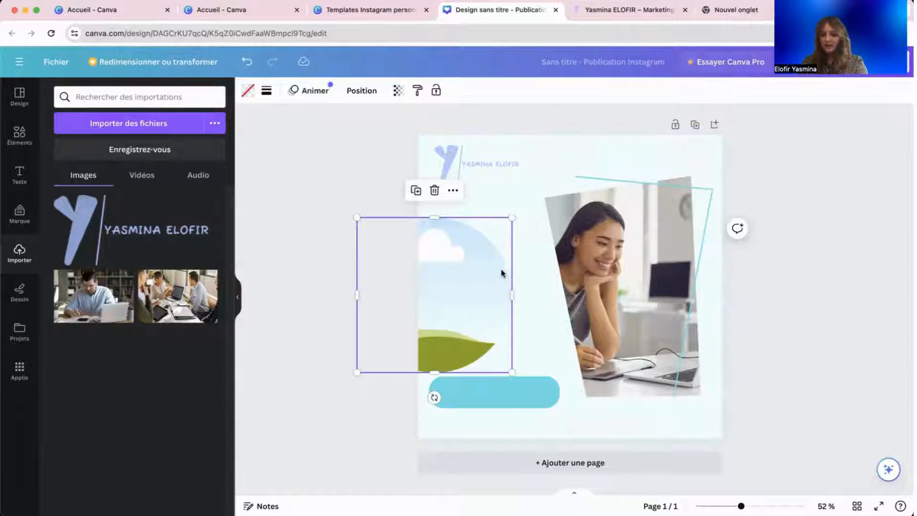
{"action": "key", "text": "Delete"}
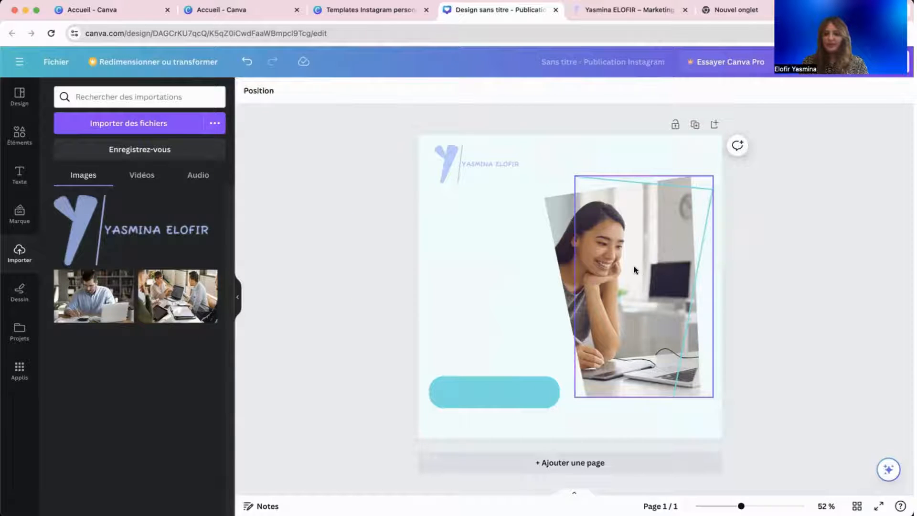
{"action": "left_click_drag", "start_coordinate": [634, 269], "coordinate": [632, 266]}
{"action": "left_click", "coordinate": [505, 315]}
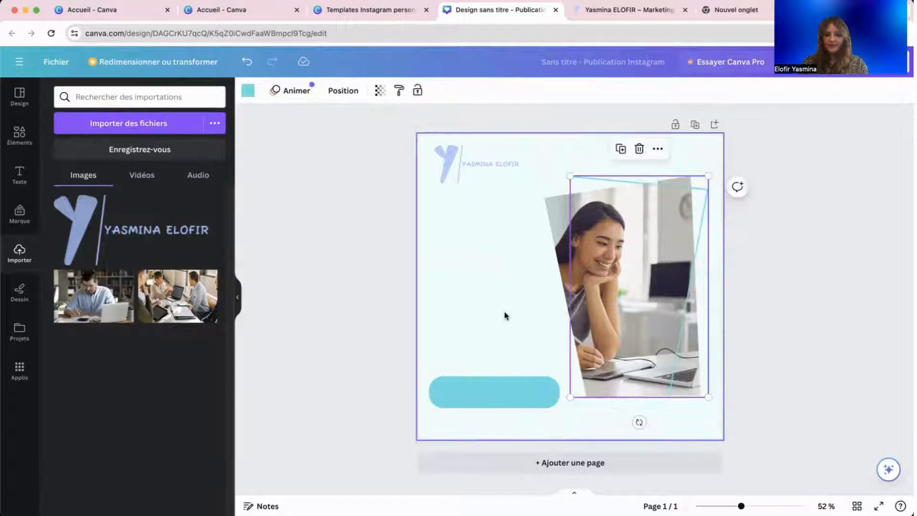
{"action": "left_click_drag", "start_coordinate": [94, 296], "coordinate": [621, 246]}
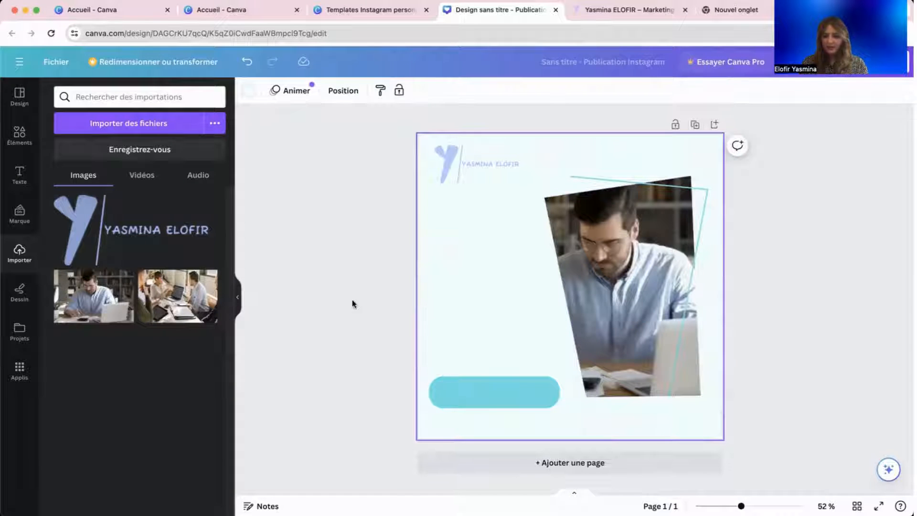
Shift the man's angled photo slightly right and realign the cyan outline around it.
{"action": "left_click", "coordinate": [587, 258]}
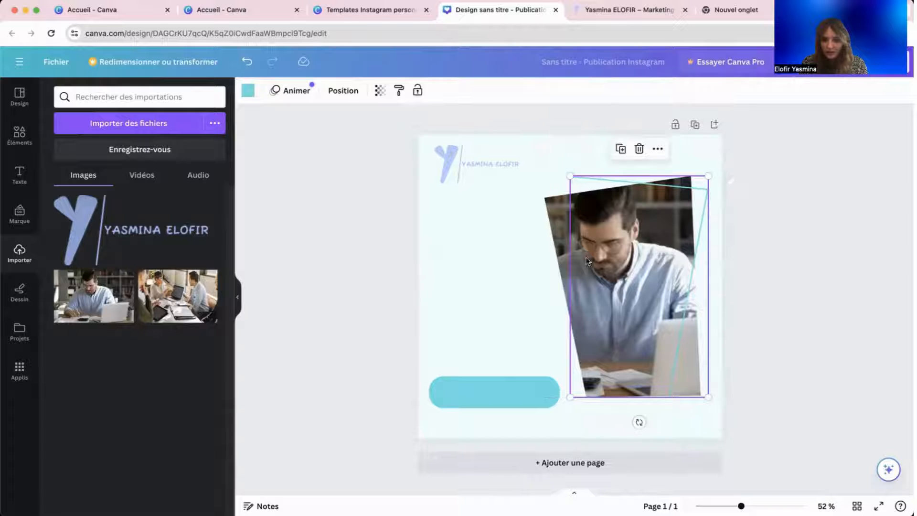
{"action": "left_click", "coordinate": [272, 331]}
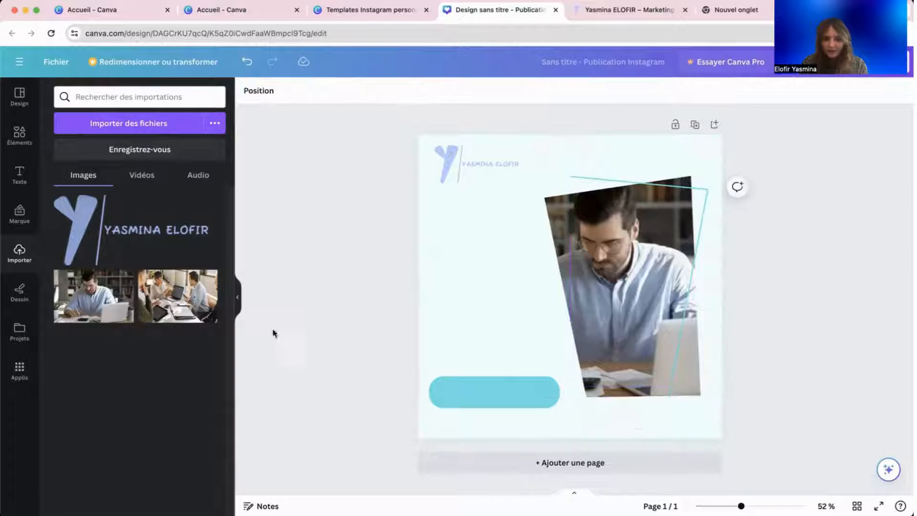
{"action": "left_click", "coordinate": [557, 231]}
{"action": "left_click_drag", "start_coordinate": [557, 231], "coordinate": [565, 228]}
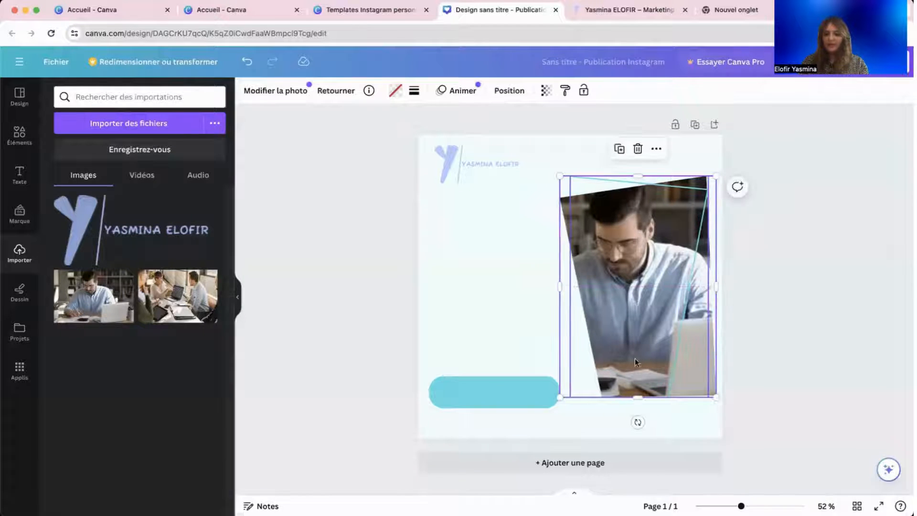
{"action": "left_click", "coordinate": [676, 361]}
{"action": "left_click_drag", "start_coordinate": [675, 361], "coordinate": [671, 363]}
{"action": "mouse_move", "coordinate": [623, 185]}
{"action": "left_mouse_down"}
{"action": "mouse_move", "coordinate": [644, 177]}
{"action": "mouse_move", "coordinate": [636, 179]}
{"action": "left_mouse_up"}
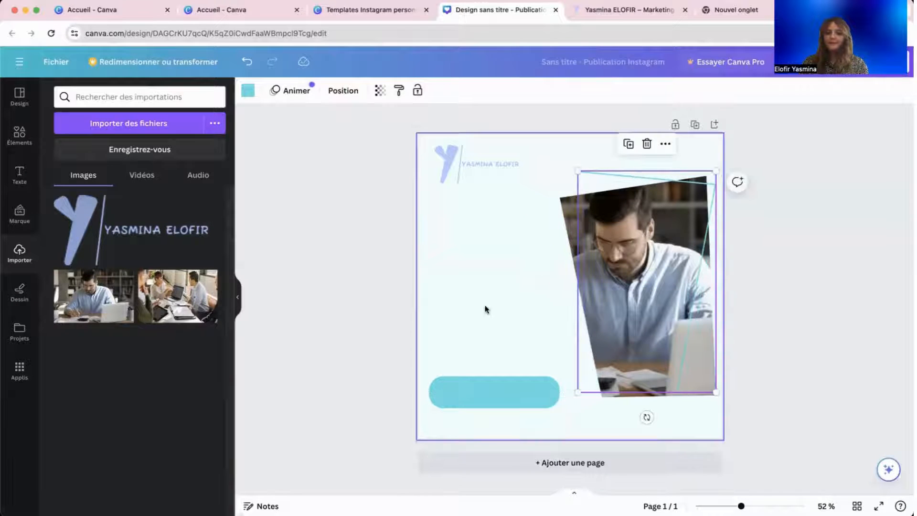
{"action": "left_click", "coordinate": [368, 357]}
{"action": "left_click", "coordinate": [469, 160]}
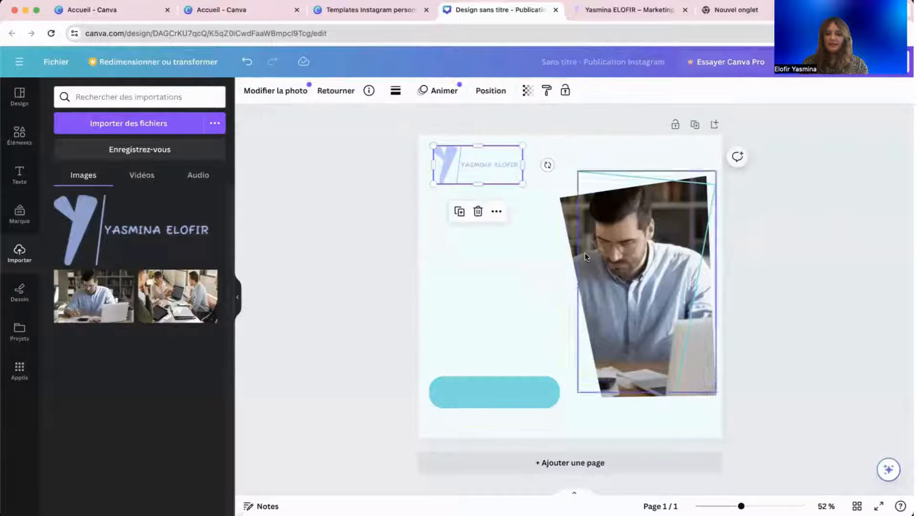
Open the Éléments library and browse all the chart graphics (Graphiques).
{"action": "left_click", "coordinate": [13, 170]}
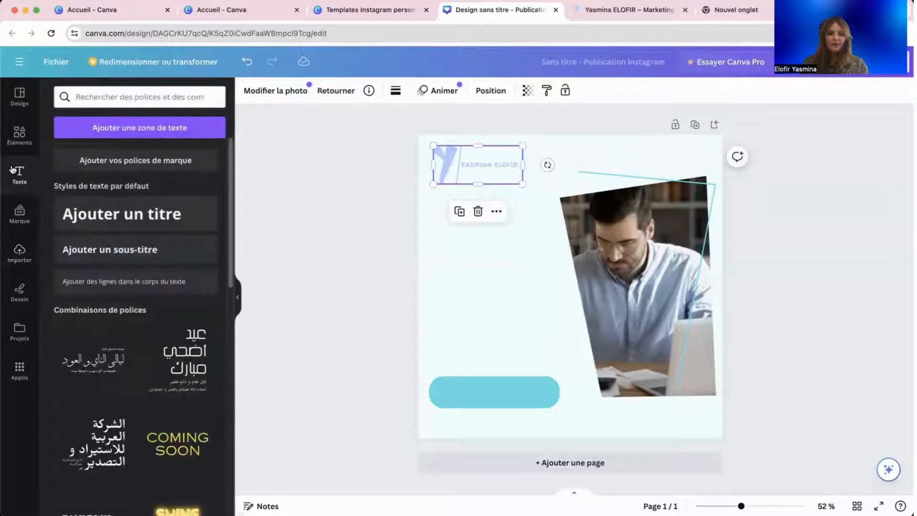
{"action": "left_click", "coordinate": [20, 136]}
{"action": "left_click", "coordinate": [194, 96]}
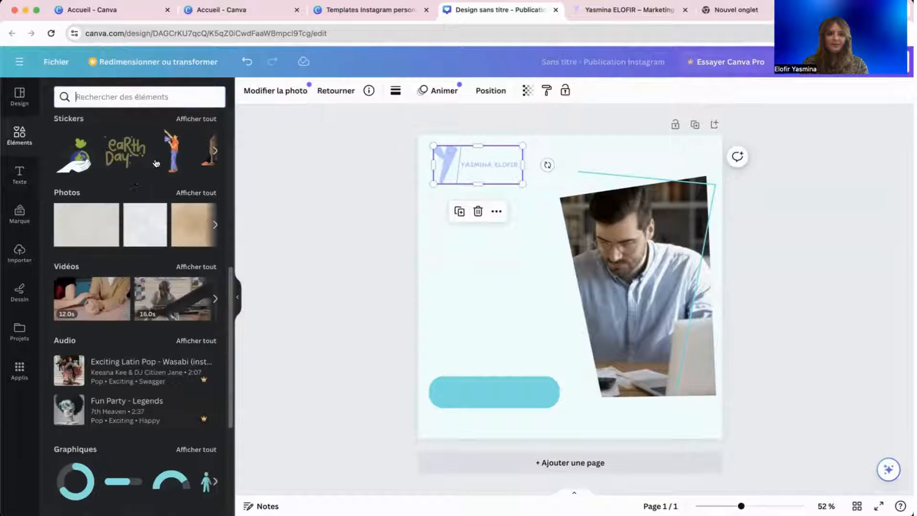
{"action": "scroll", "coordinate": [144, 258], "scroll_direction": "down", "scroll_amount": 5}
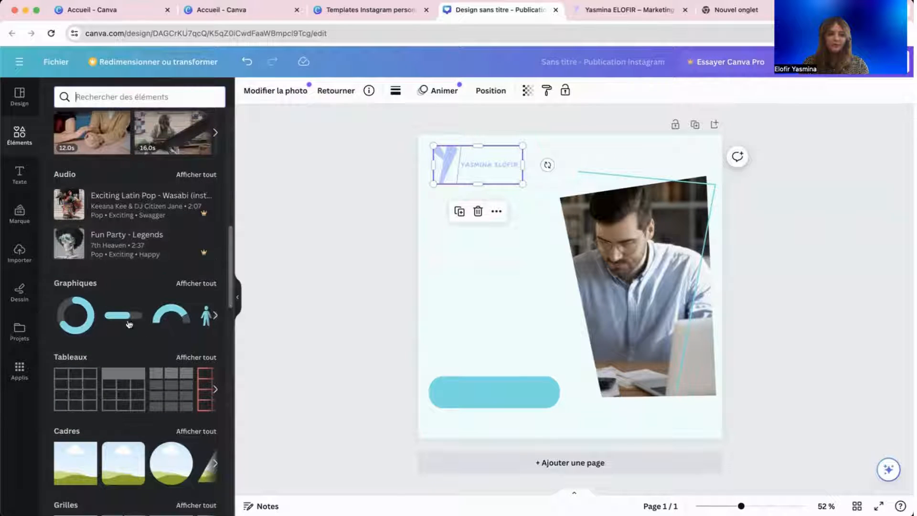
{"action": "left_click", "coordinate": [186, 285]}
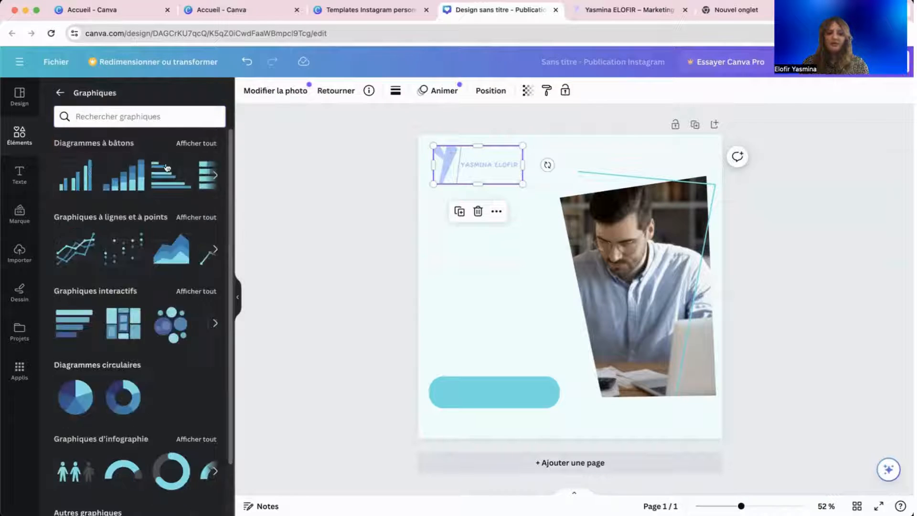
{"action": "left_click", "coordinate": [65, 93]}
Browse the table styles (Tableaux), then scroll through the remaining Éléments collections.
{"action": "scroll", "coordinate": [153, 287], "scroll_direction": "down", "scroll_amount": 5}
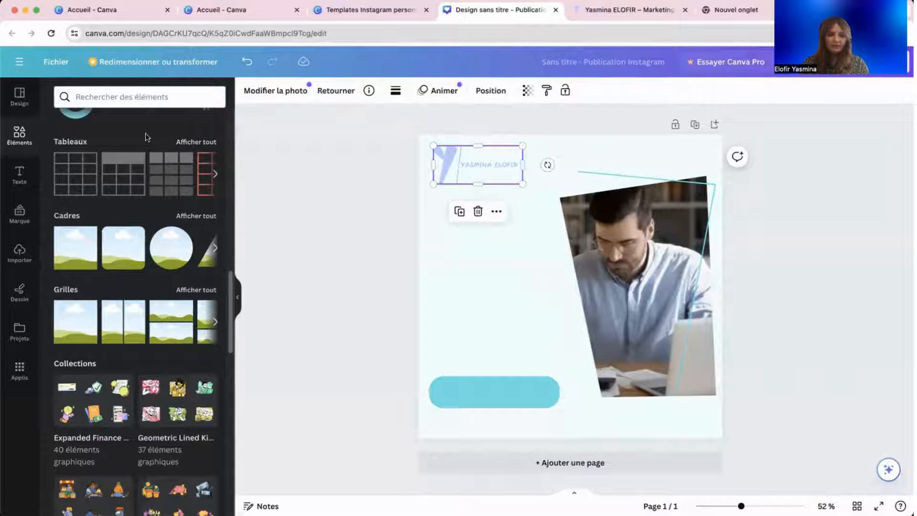
{"action": "left_click", "coordinate": [214, 142]}
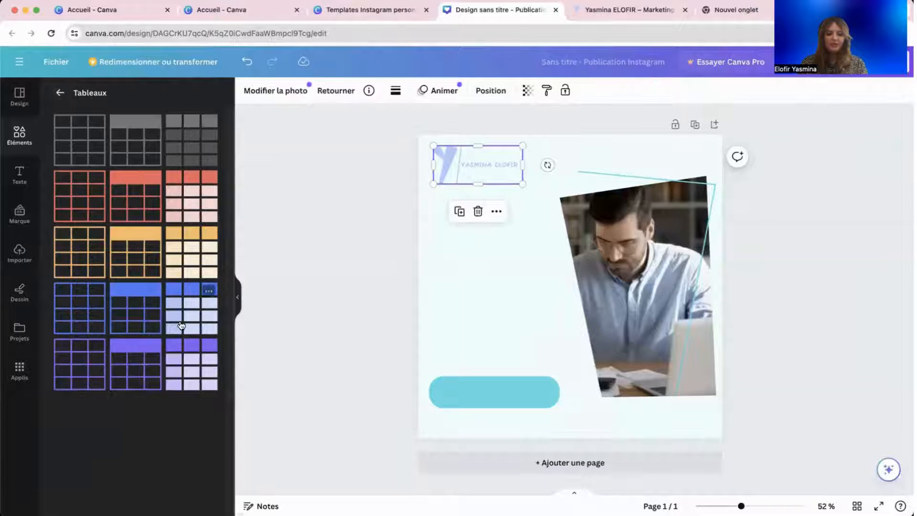
{"action": "left_click", "coordinate": [62, 98]}
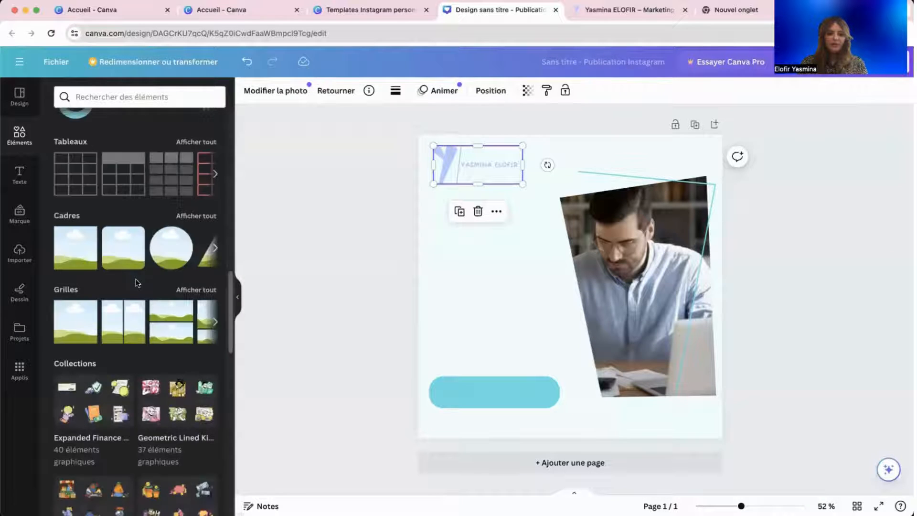
{"action": "scroll", "coordinate": [134, 267], "scroll_direction": "down", "scroll_amount": 5}
{"action": "scroll", "coordinate": [143, 279], "scroll_direction": "down", "scroll_amount": 15}
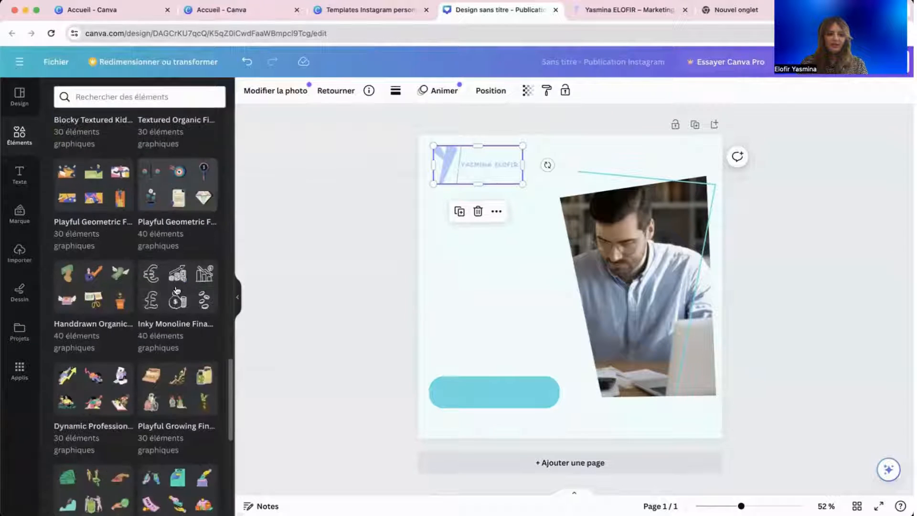
{"action": "scroll", "coordinate": [173, 287], "scroll_direction": "down", "scroll_amount": 15}
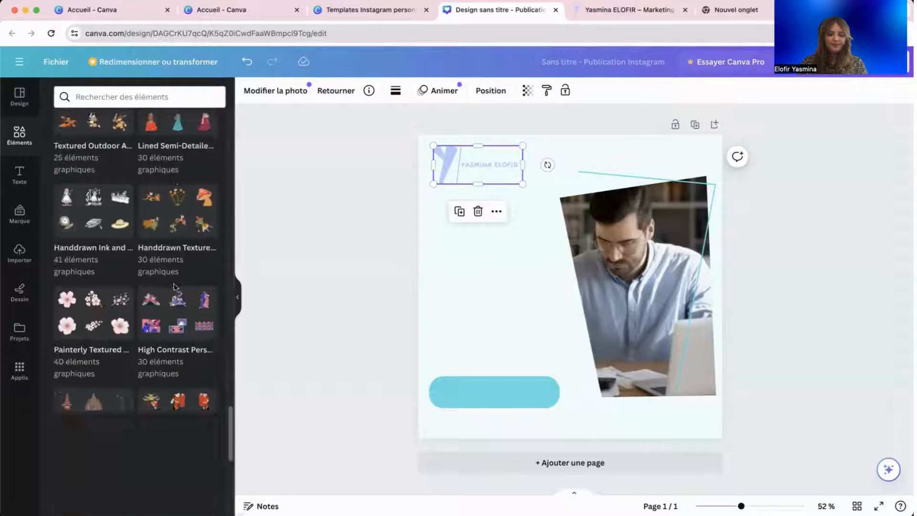
{"action": "scroll", "coordinate": [175, 288], "scroll_direction": "up", "scroll_amount": 20}
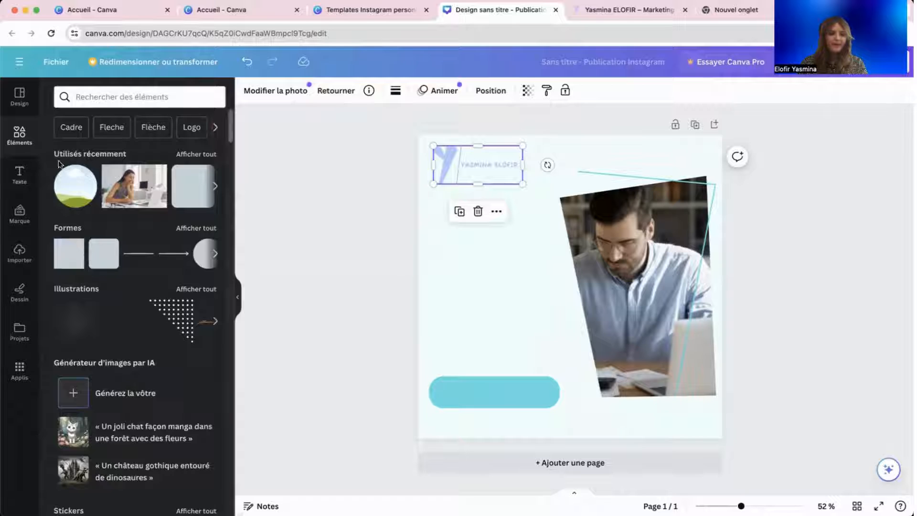
Look through recently used elements and the Marque kit, then scroll the Texte library's heading styles.
{"action": "left_click", "coordinate": [196, 154]}
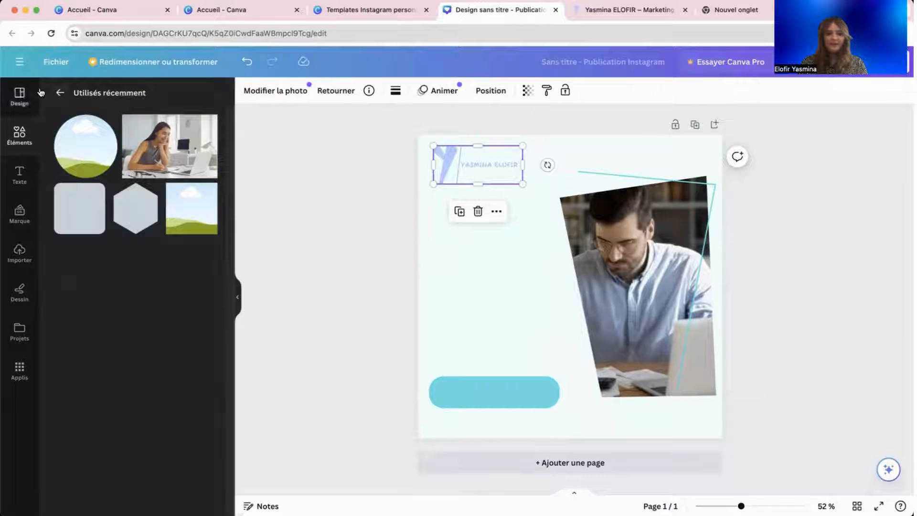
{"action": "left_click", "coordinate": [60, 93]}
{"action": "left_click", "coordinate": [20, 170]}
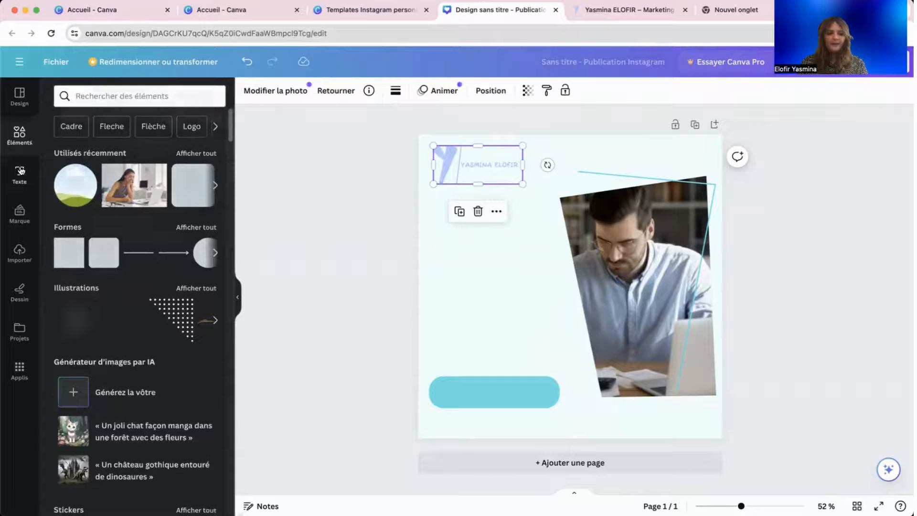
{"action": "left_click", "coordinate": [21, 211]}
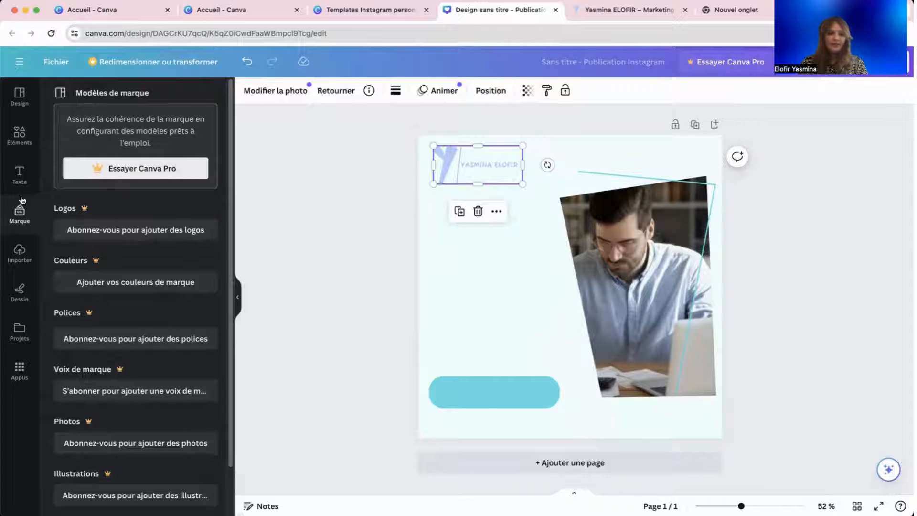
{"action": "left_click", "coordinate": [18, 178]}
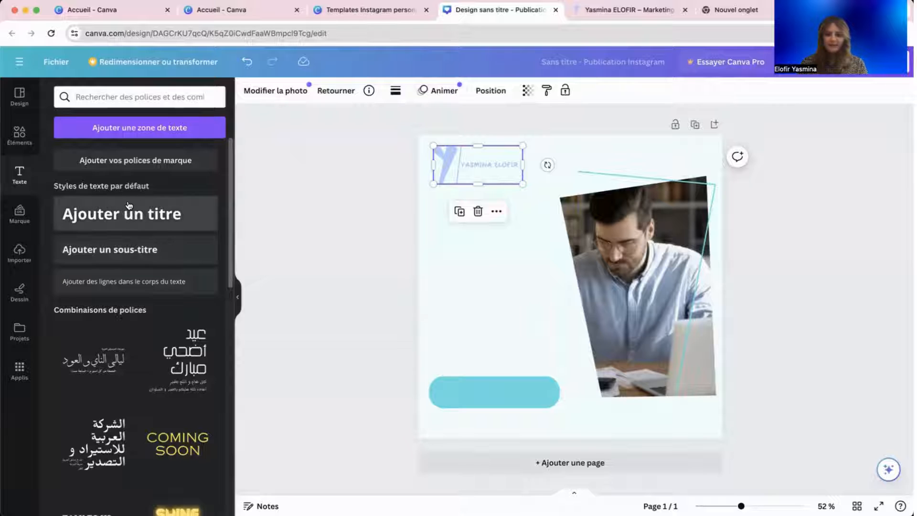
{"action": "scroll", "coordinate": [132, 205], "scroll_direction": "down", "scroll_amount": 3}
{"action": "scroll", "coordinate": [133, 205], "scroll_direction": "down", "scroll_amount": 5}
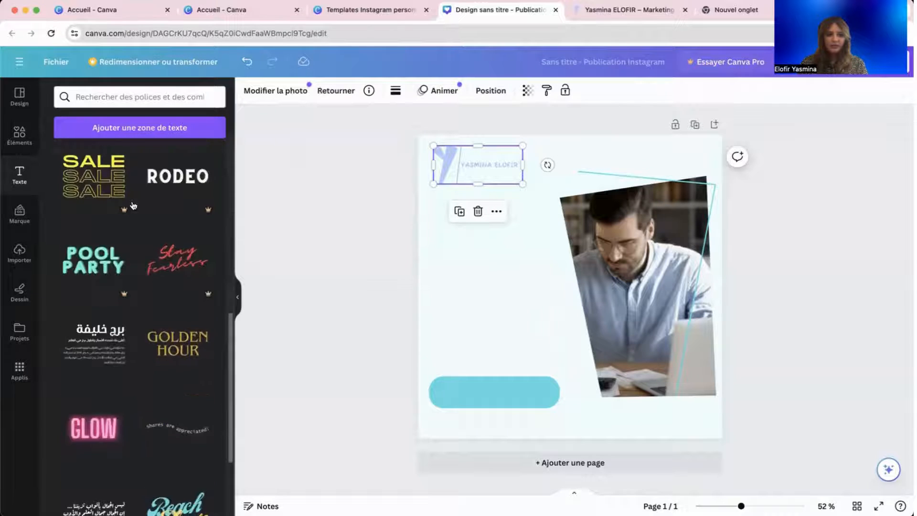
{"action": "scroll", "coordinate": [144, 191], "scroll_direction": "up", "scroll_amount": 10}
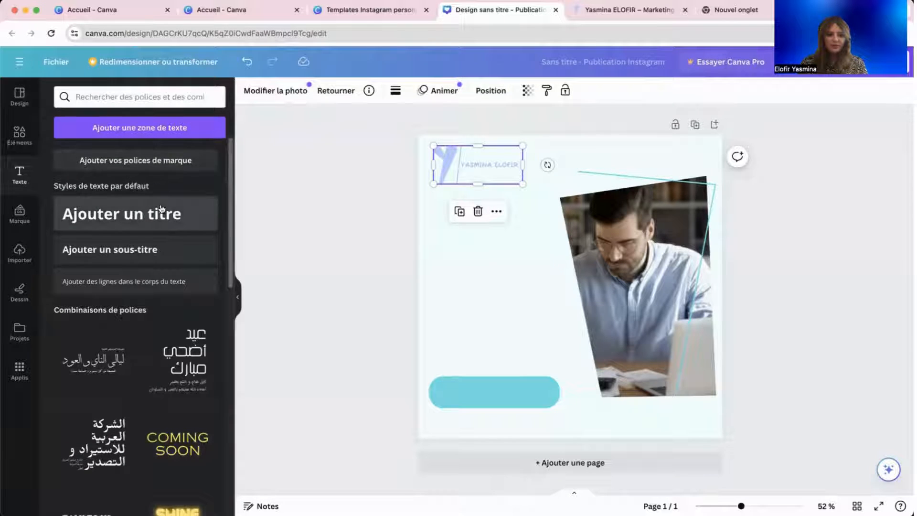
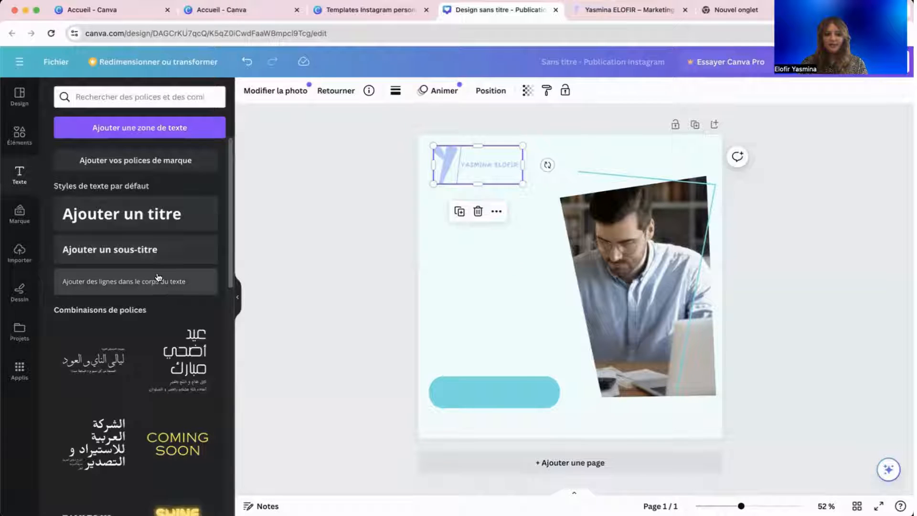
Scroll the Texte heading styles, add a trial 'Ajouter un titre' heading, then delete it.
{"action": "scroll", "coordinate": [152, 292], "scroll_direction": "down", "scroll_amount": 6}
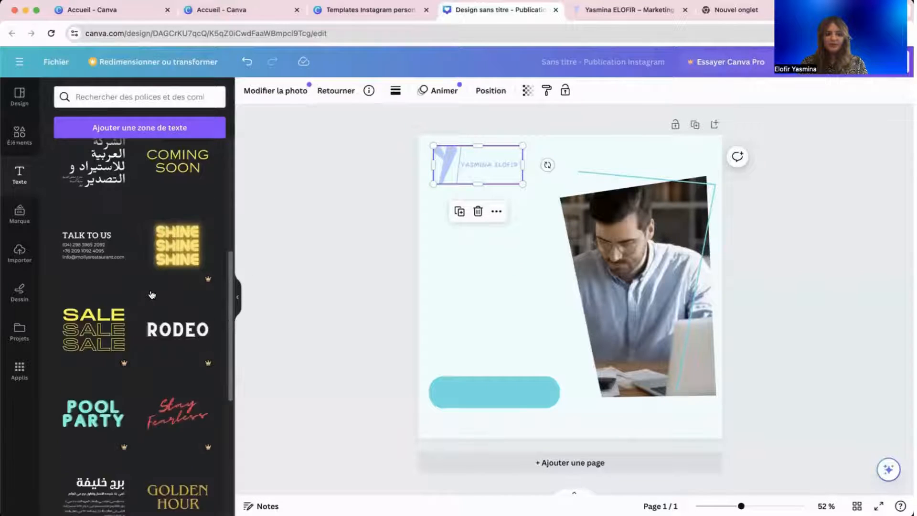
{"action": "scroll", "coordinate": [152, 294], "scroll_direction": "down", "scroll_amount": 5}
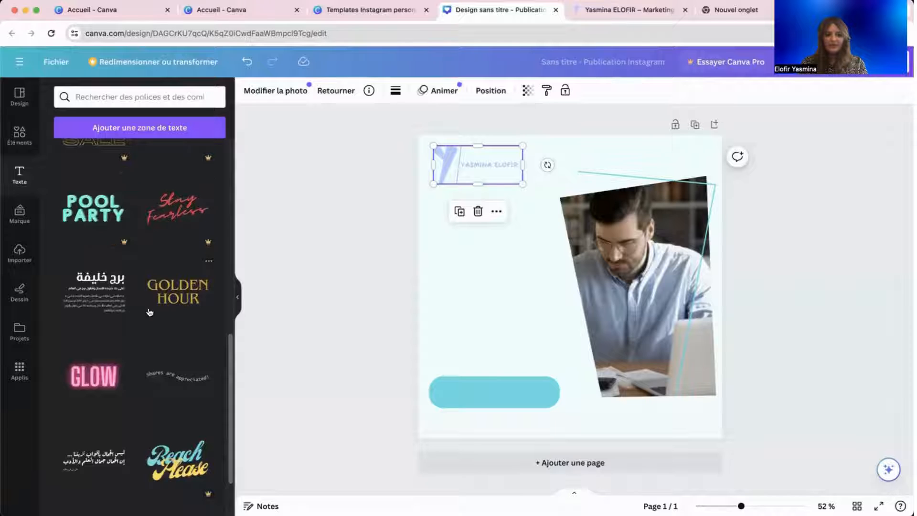
{"action": "scroll", "coordinate": [133, 336], "scroll_direction": "down", "scroll_amount": 10}
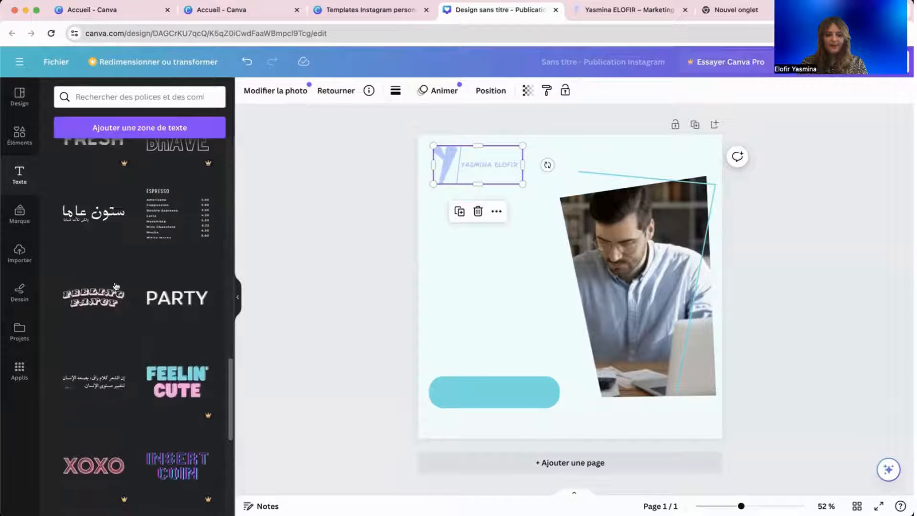
{"action": "scroll", "coordinate": [116, 286], "scroll_direction": "down", "scroll_amount": 5}
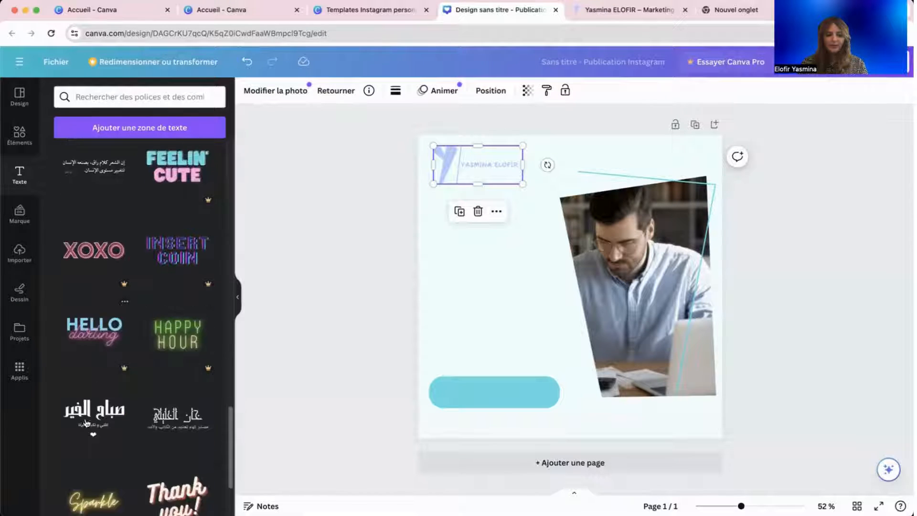
{"action": "scroll", "coordinate": [133, 394], "scroll_direction": "down", "scroll_amount": 15}
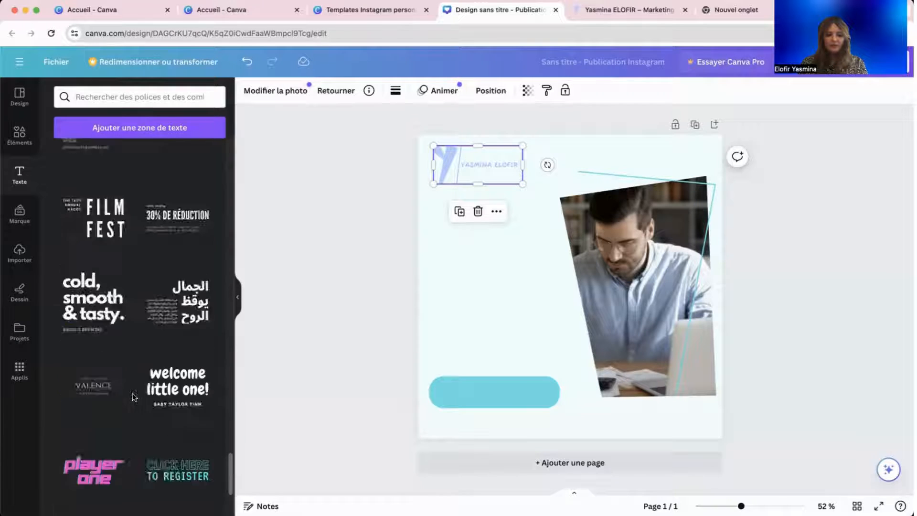
{"action": "scroll", "coordinate": [120, 359], "scroll_direction": "down", "scroll_amount": 4}
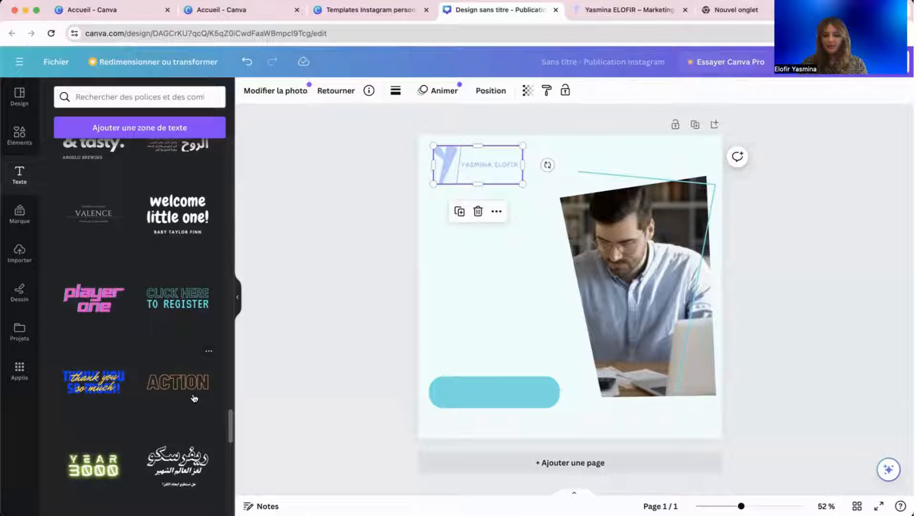
{"action": "scroll", "coordinate": [194, 398], "scroll_direction": "down", "scroll_amount": 3}
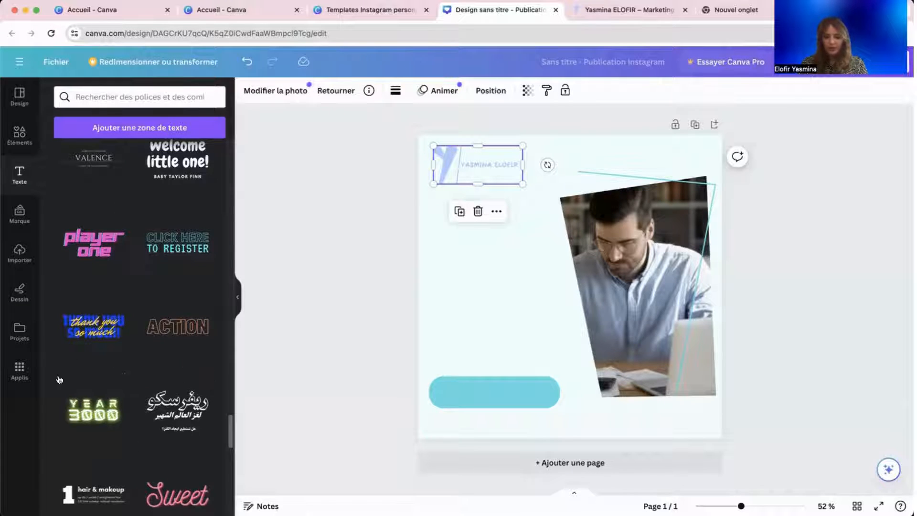
{"action": "scroll", "coordinate": [154, 344], "scroll_direction": "up", "scroll_amount": 10}
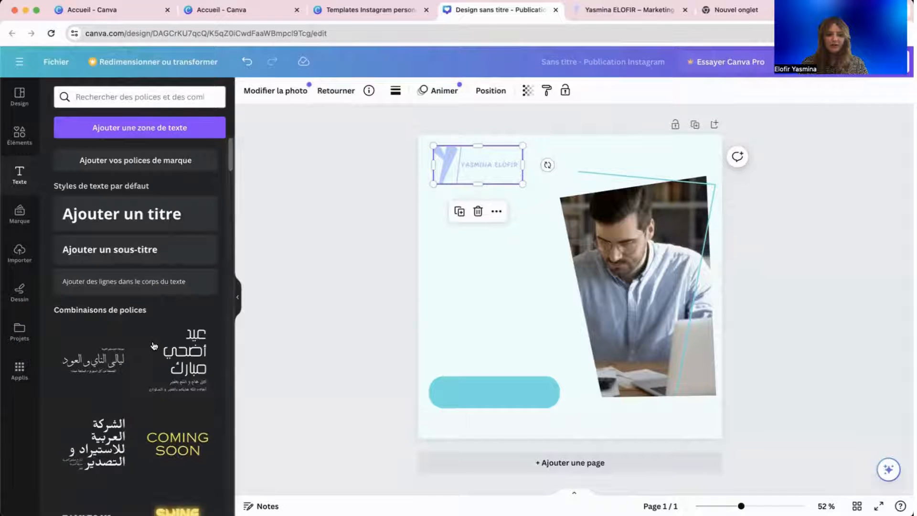
{"action": "left_click", "coordinate": [165, 218]}
{"action": "left_click_drag", "start_coordinate": [523, 243], "coordinate": [710, 218]}
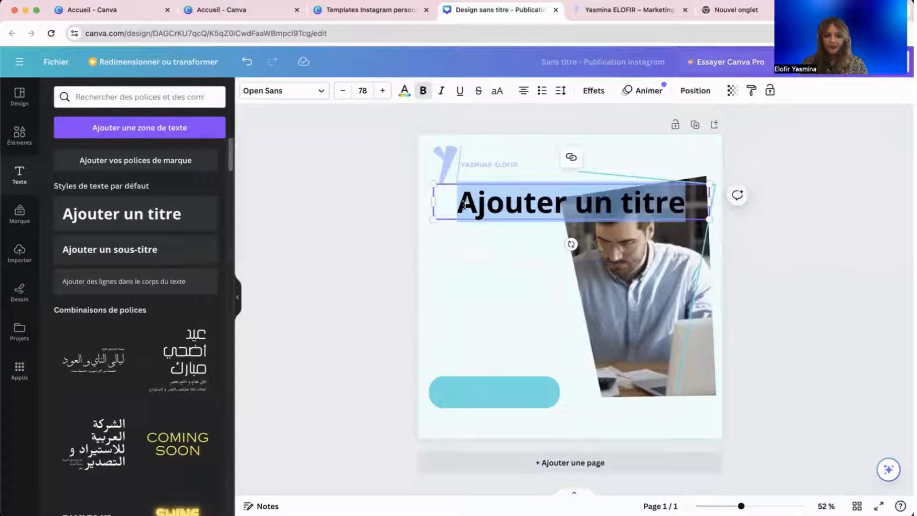
{"action": "left_click", "coordinate": [505, 278]}
{"action": "left_click", "coordinate": [514, 213]}
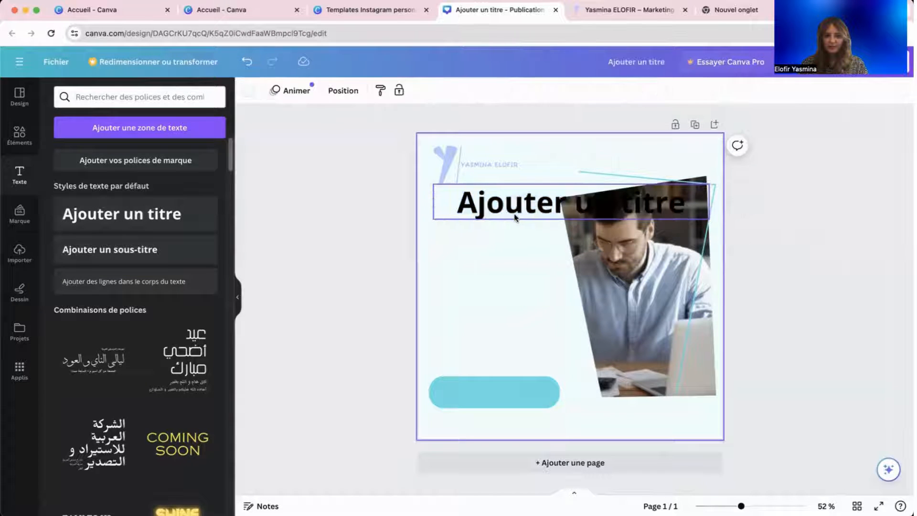
{"action": "key", "text": "Delete"}
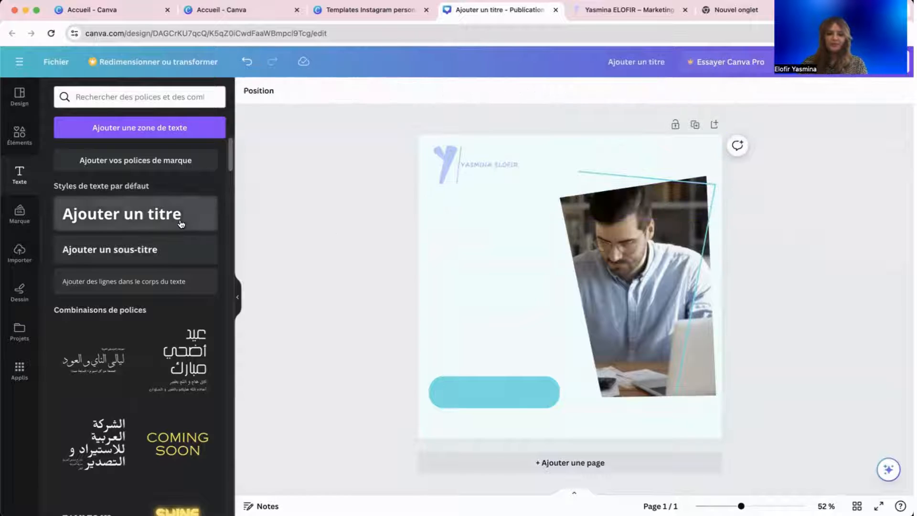
Add a fresh heading at the post's left edge, left-aligned and shrunk to about 38 on one line.
{"action": "left_click", "coordinate": [180, 222]}
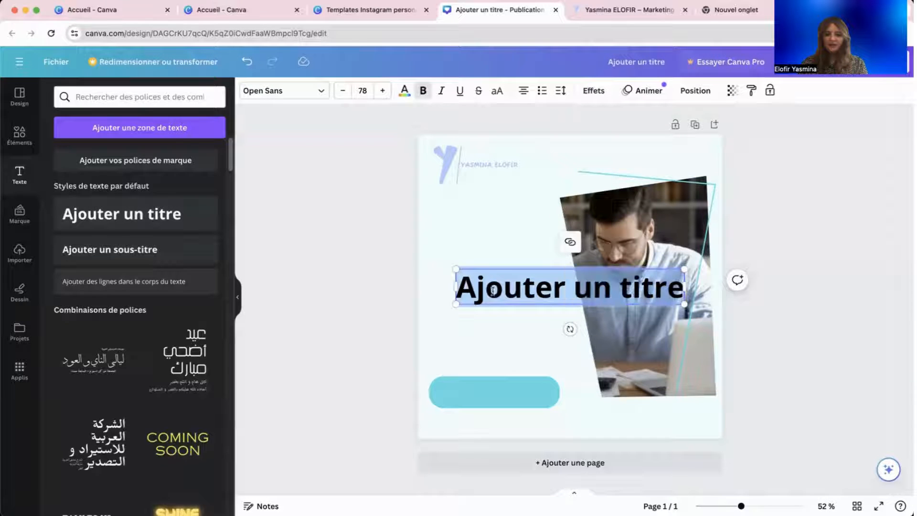
{"action": "left_click_drag", "start_coordinate": [539, 271], "coordinate": [511, 215]}
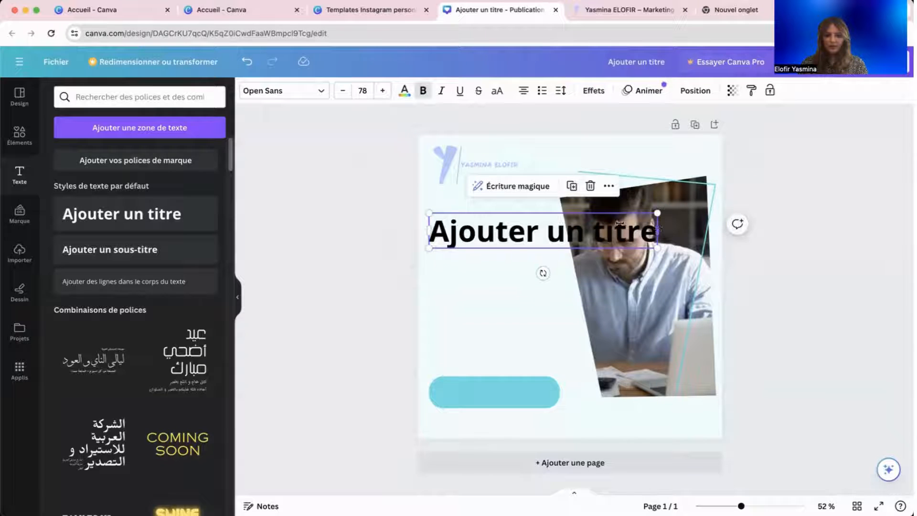
{"action": "left_click_drag", "start_coordinate": [658, 230], "coordinate": [566, 231]}
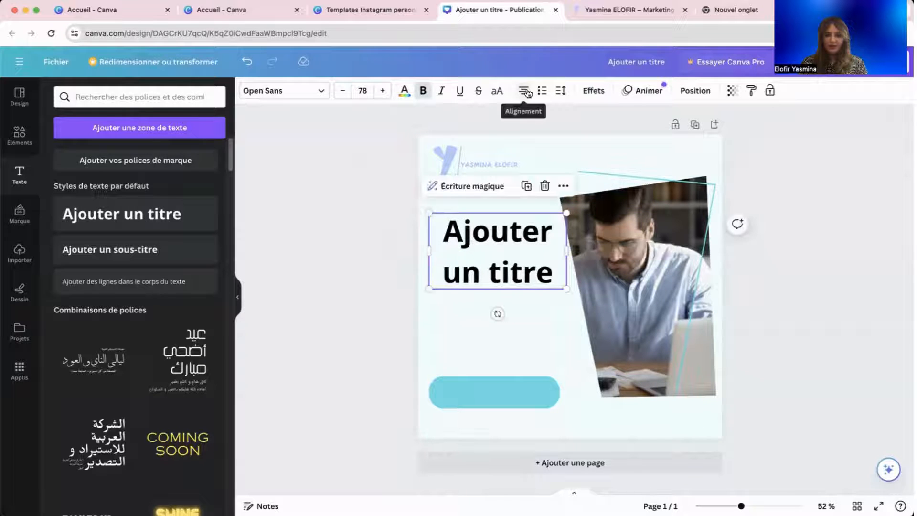
{"action": "left_click", "coordinate": [524, 90]}
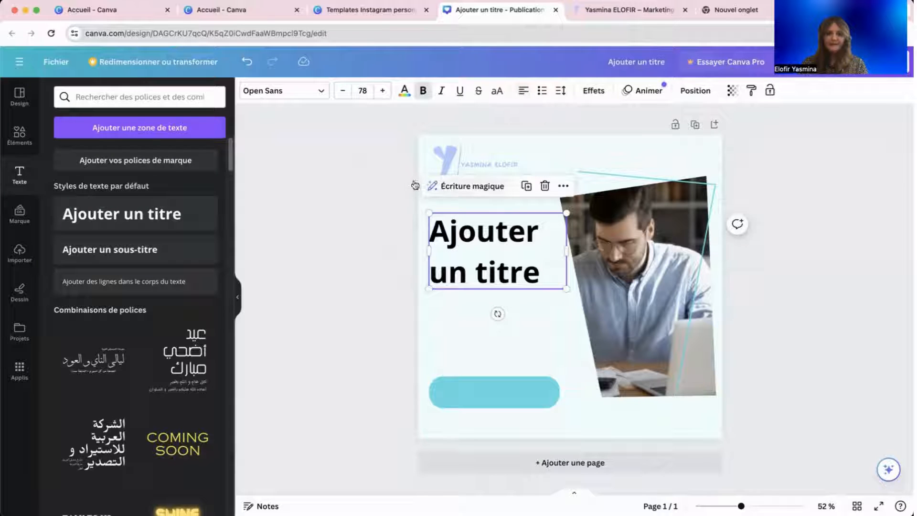
{"action": "left_click", "coordinate": [341, 92]}
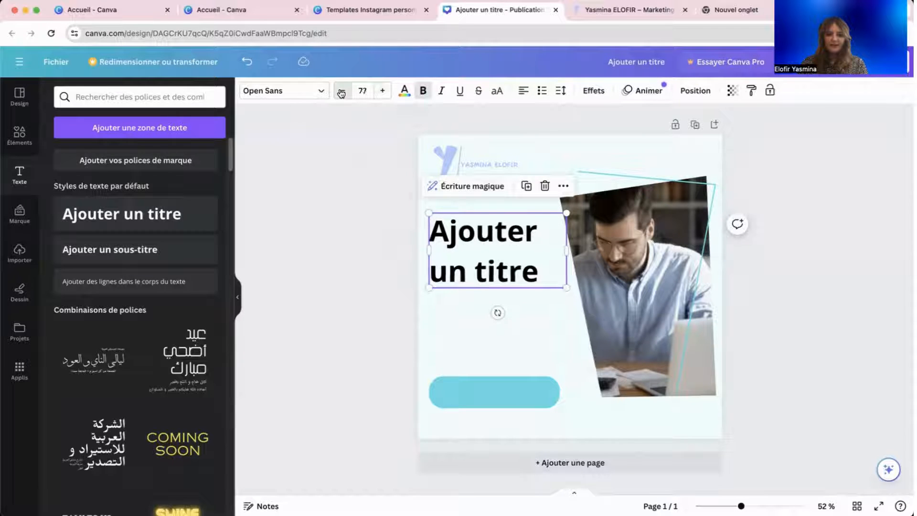
{"action": "left_click", "coordinate": [341, 93]}
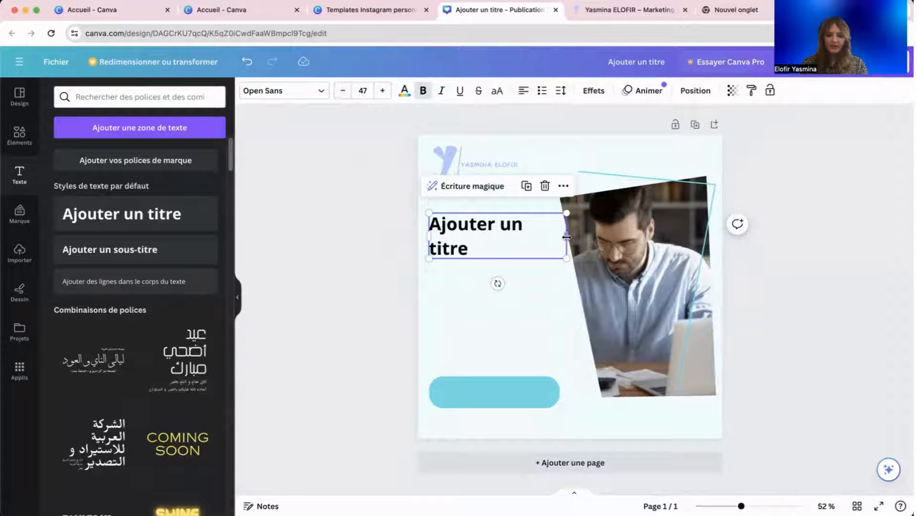
{"action": "left_click_drag", "start_coordinate": [566, 235], "coordinate": [580, 235]}
{"action": "mouse_move", "coordinate": [513, 220]}
{"action": "left_mouse_down"}
{"action": "mouse_move", "coordinate": [502, 225]}
{"action": "mouse_move", "coordinate": [512, 228]}
{"action": "left_mouse_up"}
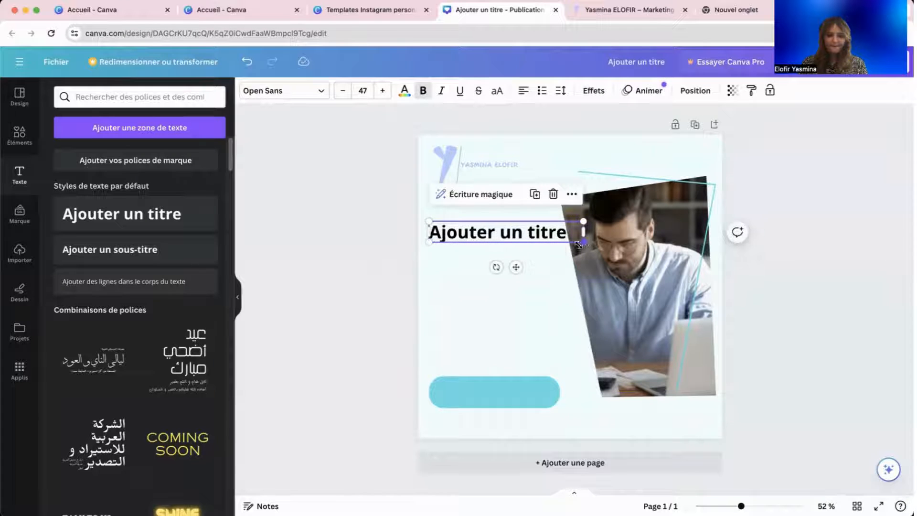
{"action": "left_click_drag", "start_coordinate": [579, 244], "coordinate": [555, 241]}
{"action": "left_click", "coordinate": [423, 264]}
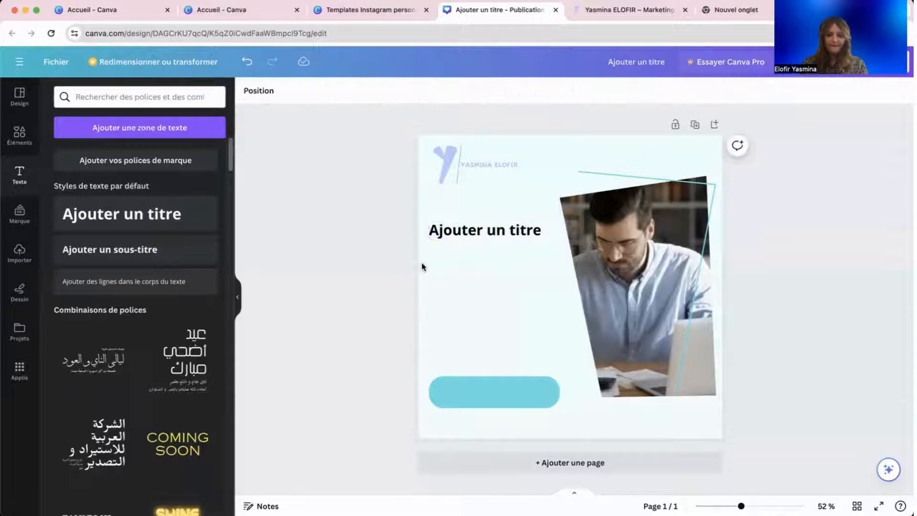
Make the 'Ajouter un titre' heading bold italic.
{"action": "left_click", "coordinate": [486, 234]}
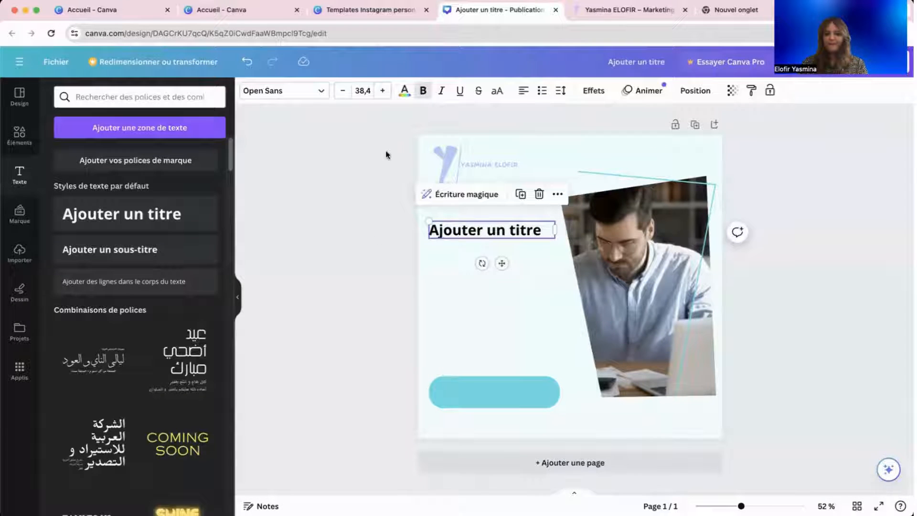
{"action": "left_click", "coordinate": [422, 91]}
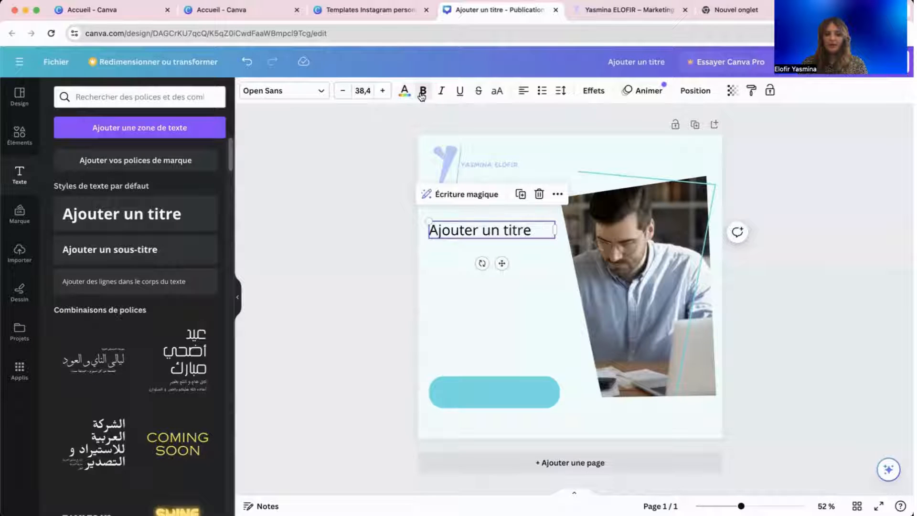
{"action": "left_click", "coordinate": [421, 91]}
{"action": "left_click", "coordinate": [441, 94]}
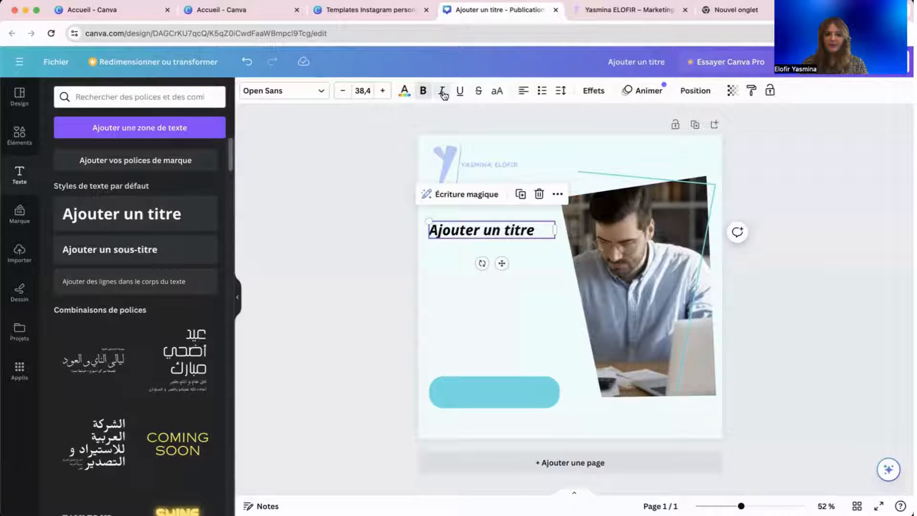
{"action": "left_click", "coordinate": [423, 90]}
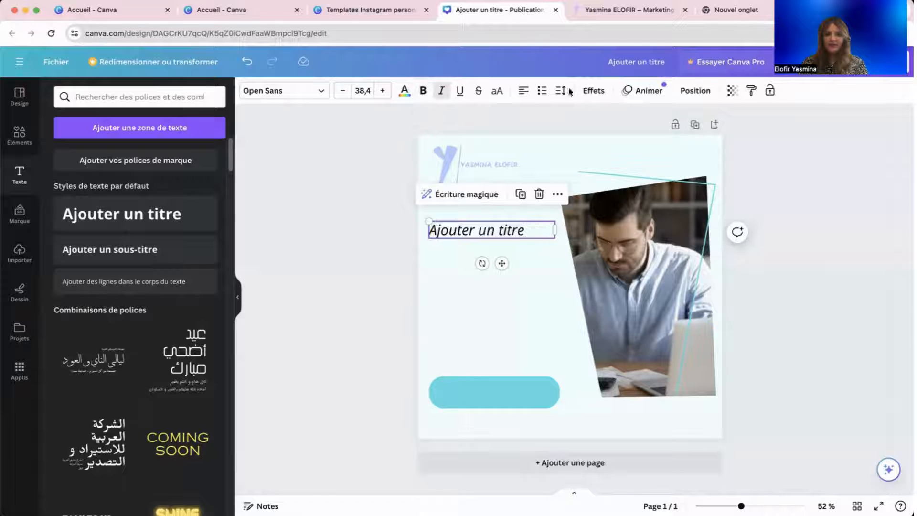
{"action": "left_click", "coordinate": [423, 91]}
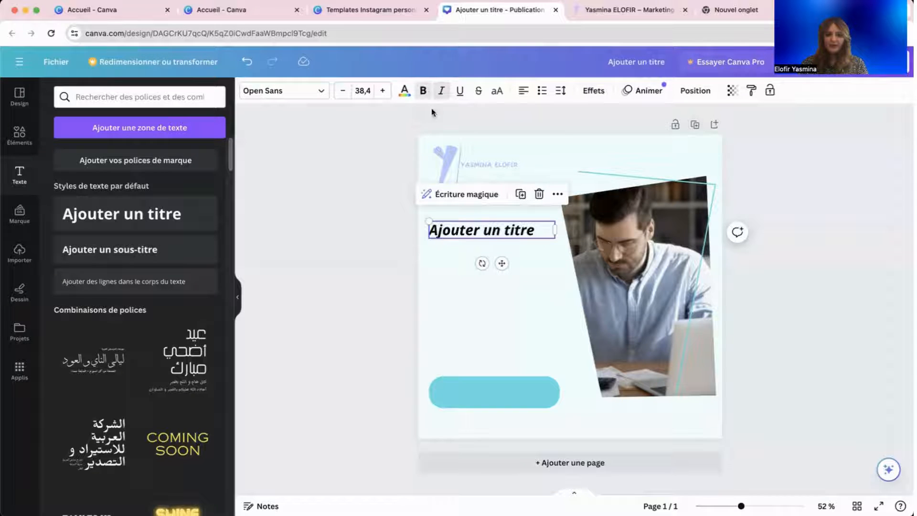
Try all-caps on the heading, revert it, then switch to the portfolio website tab.
{"action": "left_click", "coordinate": [498, 92]}
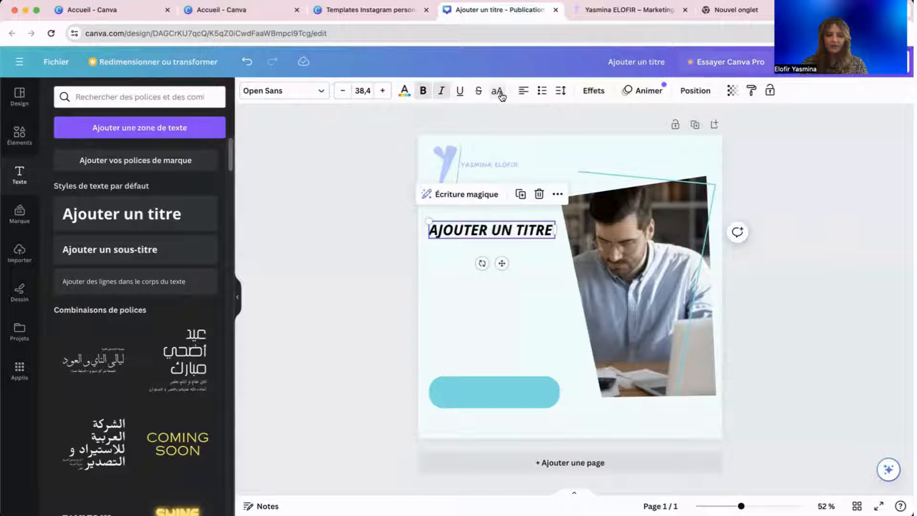
{"action": "left_click", "coordinate": [499, 92]}
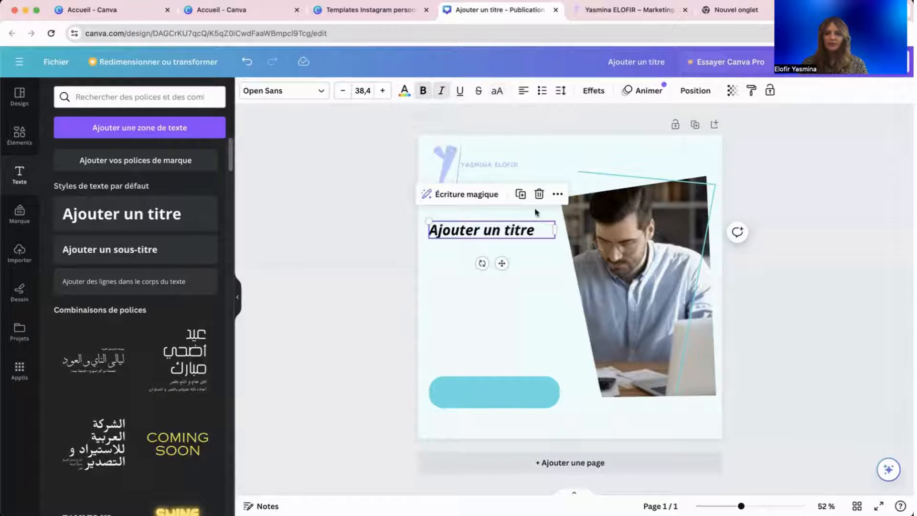
{"action": "left_click", "coordinate": [653, 9]}
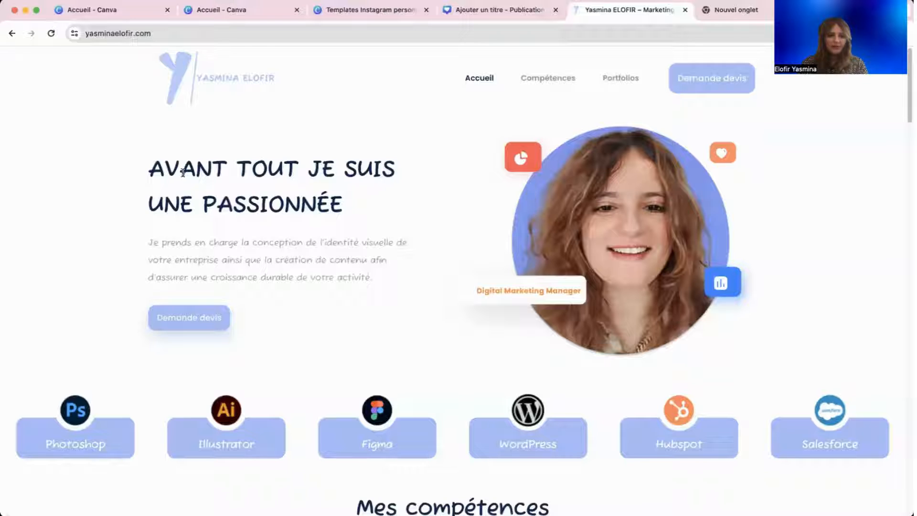
Copy the site headline 'AVANT TOUT JE SUIS UNE PASSIONNÉE' and select the Canva heading placeholder.
{"action": "left_click_drag", "start_coordinate": [155, 163], "coordinate": [347, 206]}
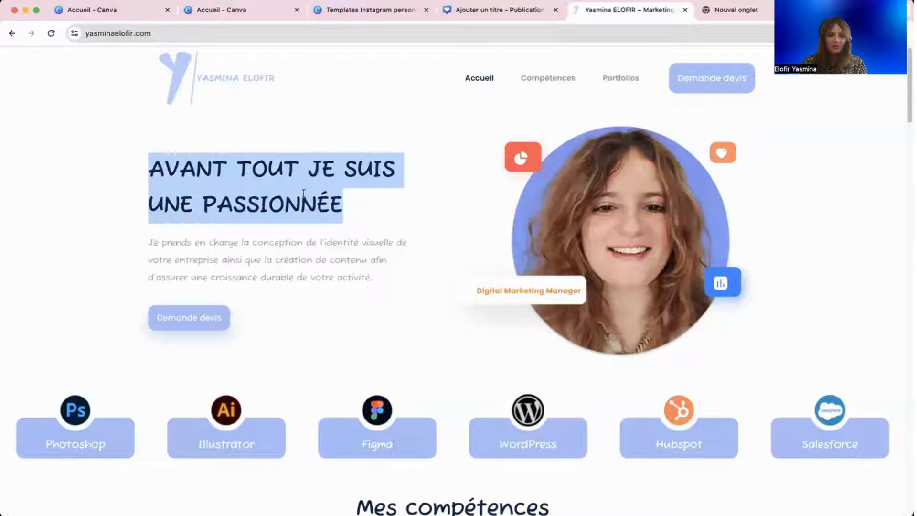
{"action": "right_click", "coordinate": [322, 209]}
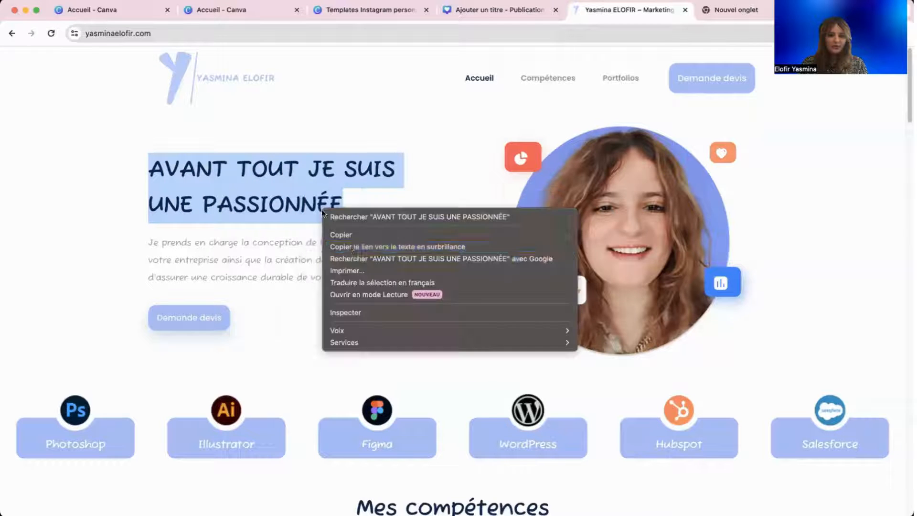
{"action": "left_click", "coordinate": [340, 235]}
{"action": "left_click", "coordinate": [387, 9]}
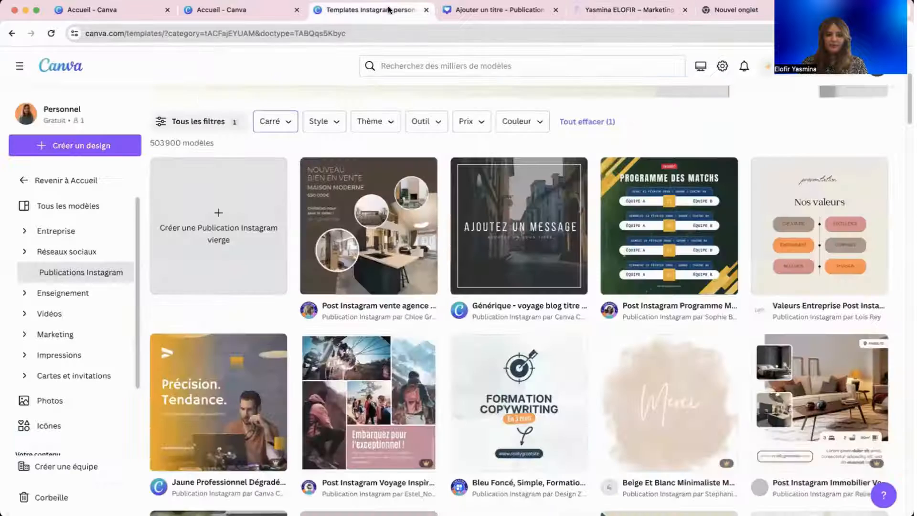
{"action": "left_click", "coordinate": [470, 10]}
{"action": "double_click", "coordinate": [468, 233]}
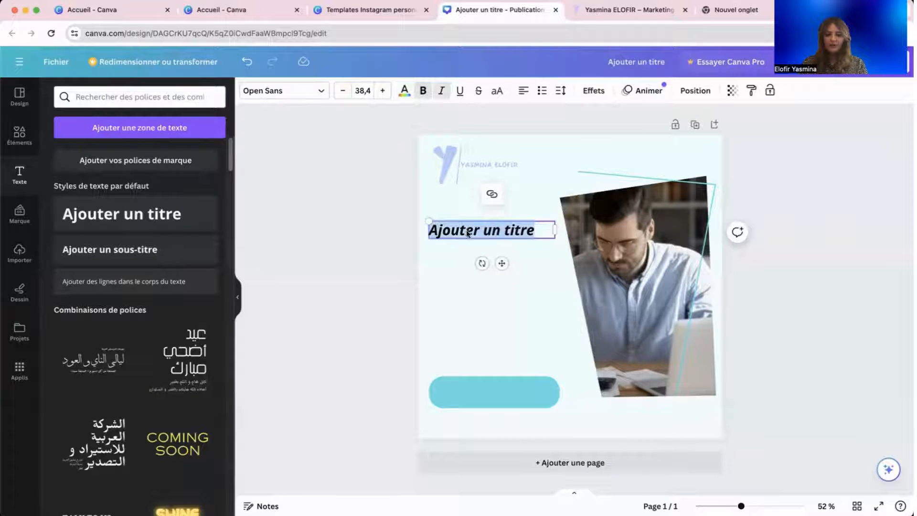
Paste the copied headline over the placeholder and widen the box to fit two lines.
{"action": "right_click", "coordinate": [466, 230]}
{"action": "left_click", "coordinate": [529, 323]}
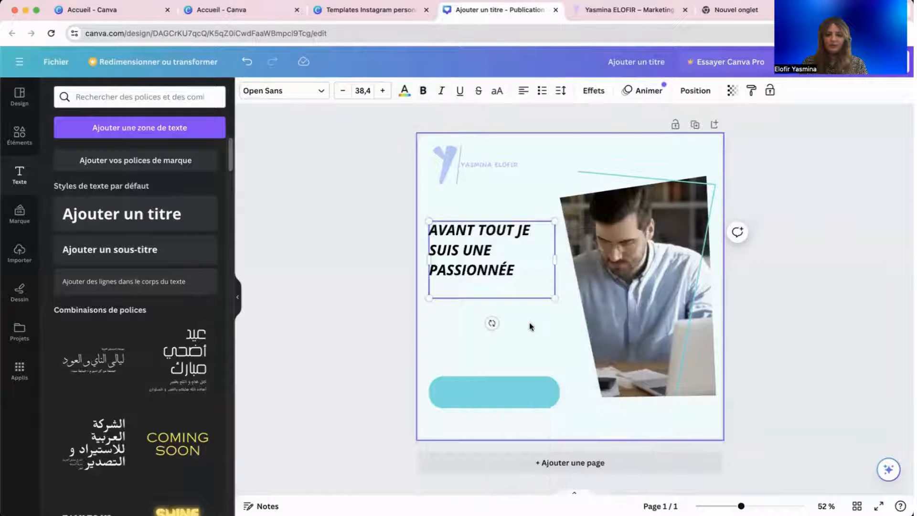
{"action": "mouse_move", "coordinate": [553, 259]}
{"action": "left_mouse_down"}
{"action": "mouse_move", "coordinate": [582, 249]}
{"action": "mouse_move", "coordinate": [566, 270]}
{"action": "mouse_move", "coordinate": [557, 265]}
{"action": "mouse_move", "coordinate": [564, 271]}
{"action": "left_mouse_up"}
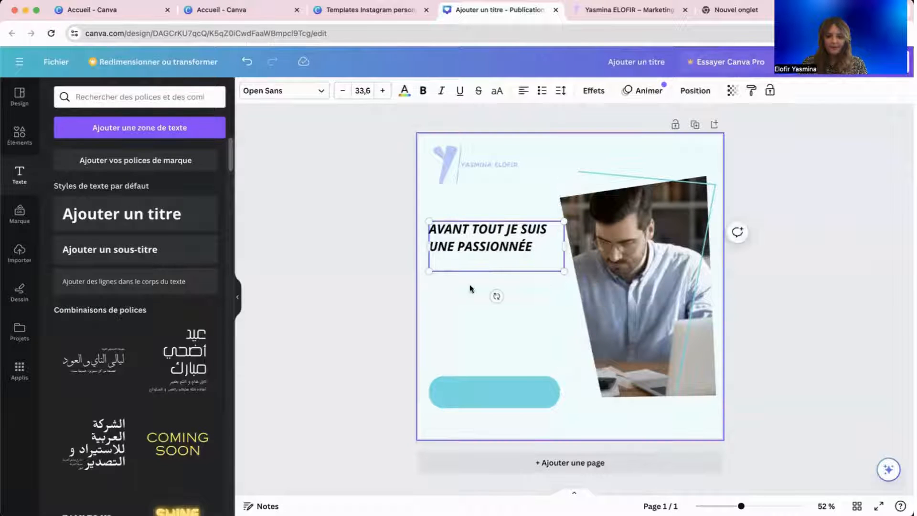
{"action": "left_click", "coordinate": [470, 289]}
{"action": "left_click", "coordinate": [496, 244]}
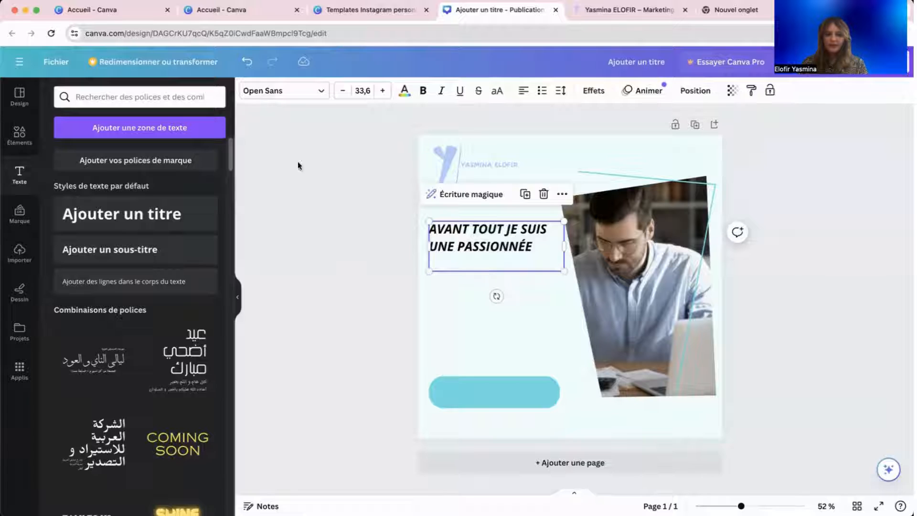
{"action": "left_click", "coordinate": [279, 90]}
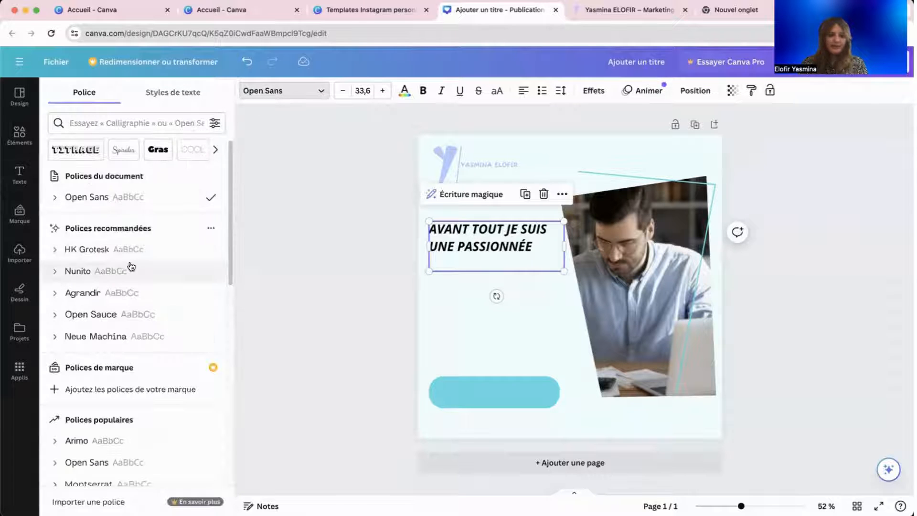
Browse the font list and the document text styles for the heading.
{"action": "scroll", "coordinate": [131, 267], "scroll_direction": "down", "scroll_amount": 10}
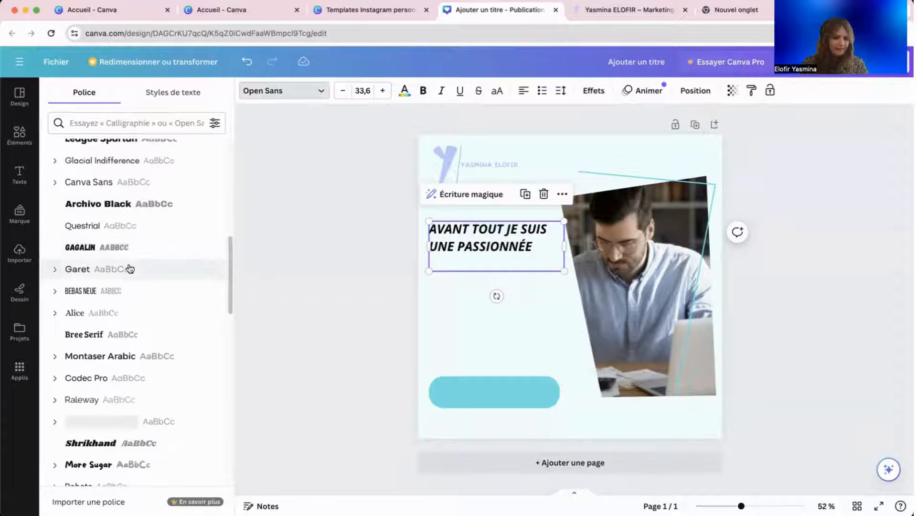
{"action": "scroll", "coordinate": [130, 269], "scroll_direction": "down", "scroll_amount": 5}
{"action": "scroll", "coordinate": [131, 267], "scroll_direction": "up", "scroll_amount": 10}
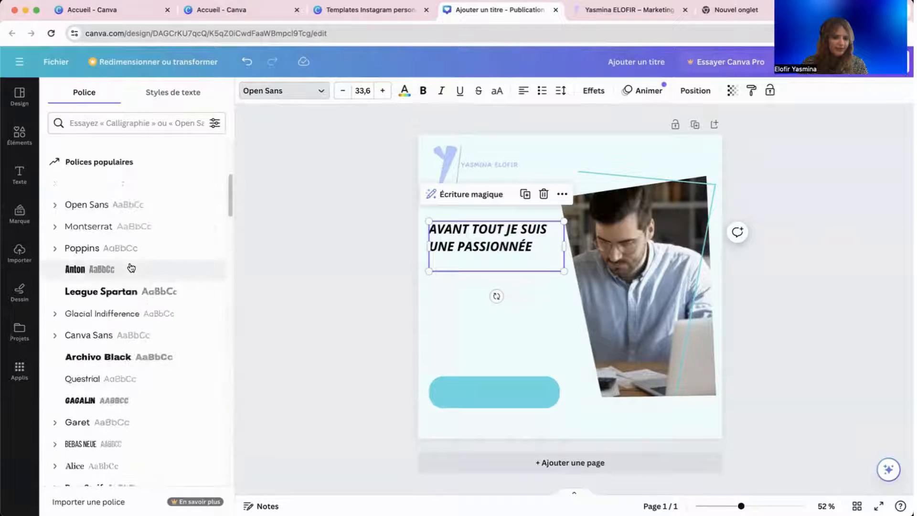
{"action": "scroll", "coordinate": [130, 268], "scroll_direction": "up", "scroll_amount": 5}
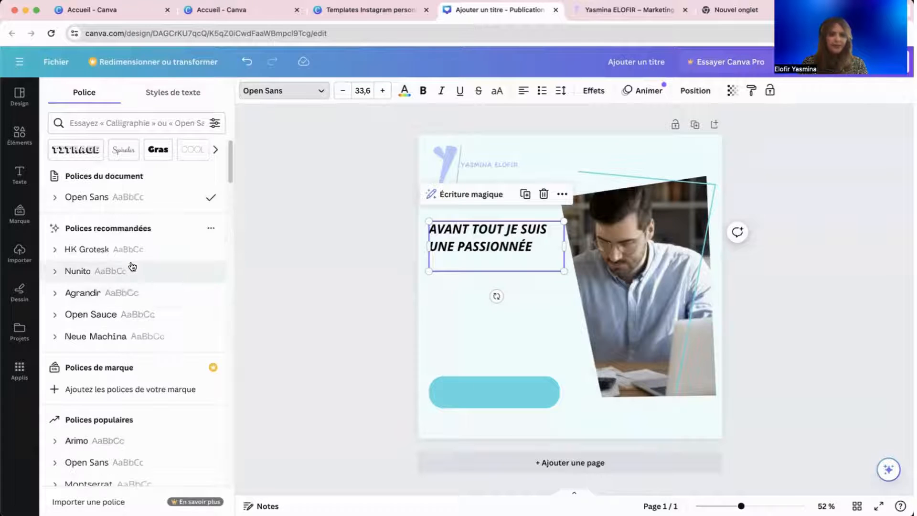
{"action": "left_click", "coordinate": [194, 91]}
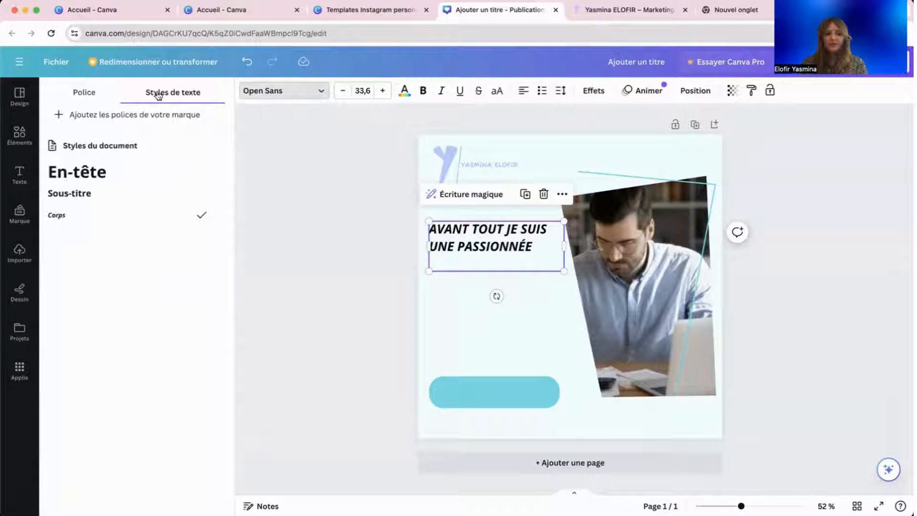
{"action": "left_click", "coordinate": [93, 95]}
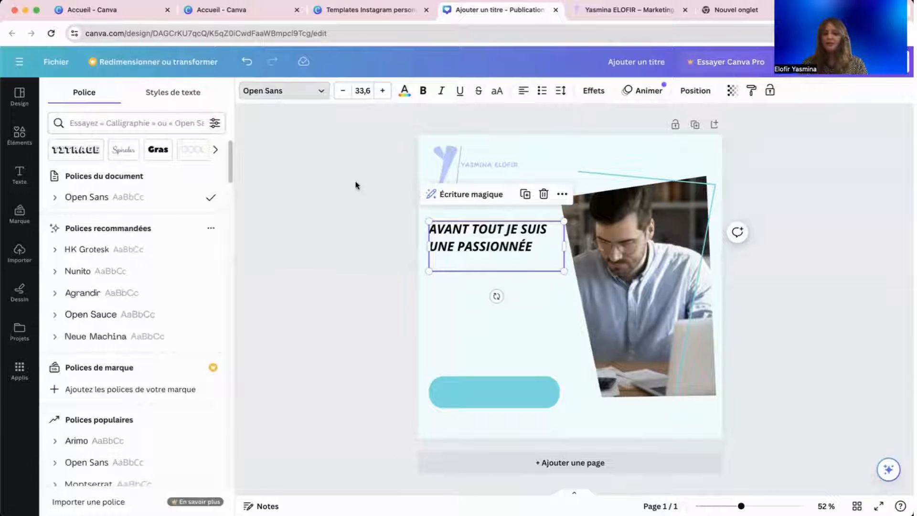
{"action": "left_click", "coordinate": [158, 90]}
{"action": "left_click", "coordinate": [102, 95]}
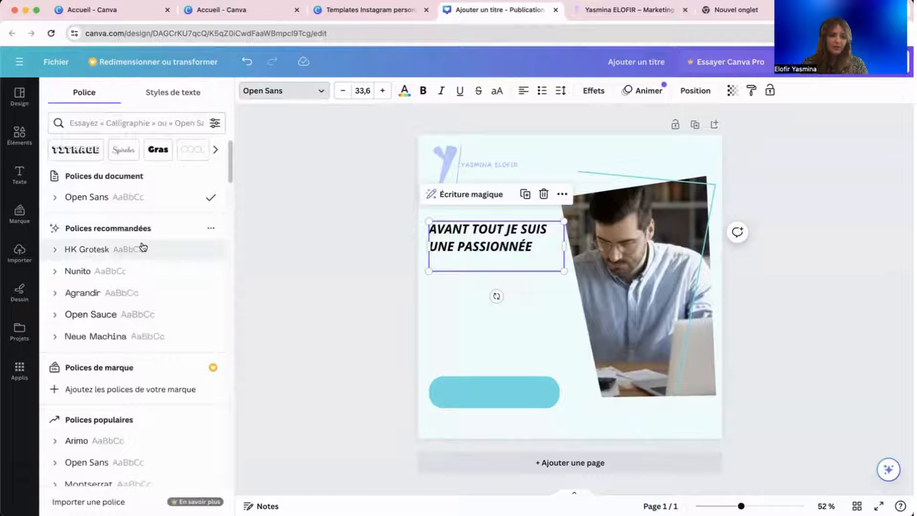
Search 'lato' and apply the Lato font to the heading, then select all its text.
{"action": "left_click", "coordinate": [109, 113]}
{"action": "type", "text": "ls"}
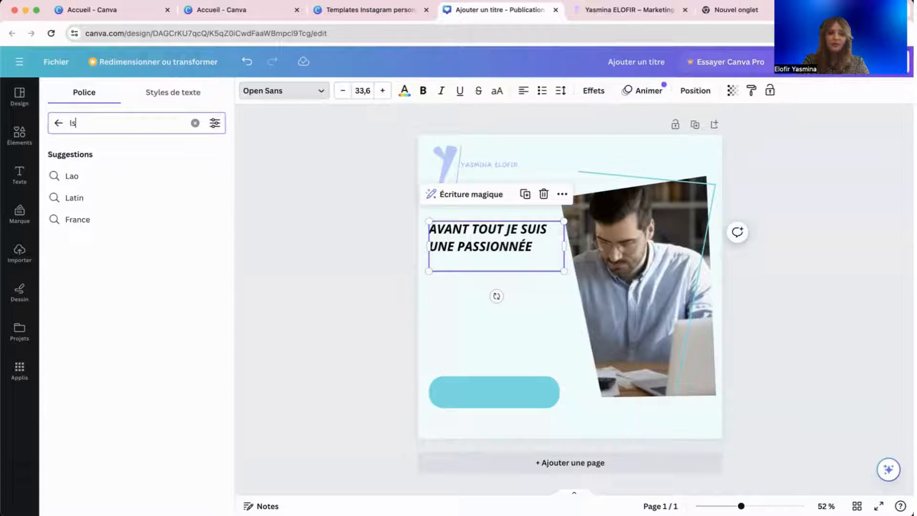
{"action": "key", "text": "BackSpace"}
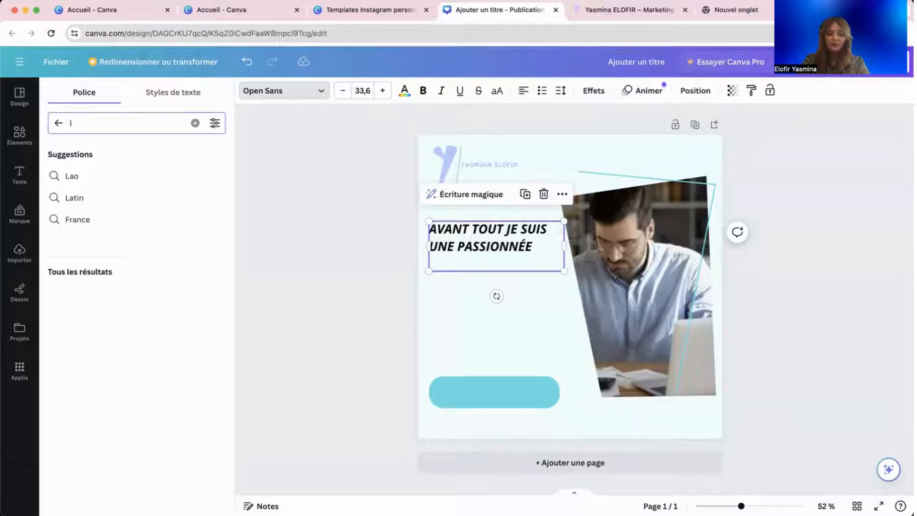
{"action": "type", "text": "at"}
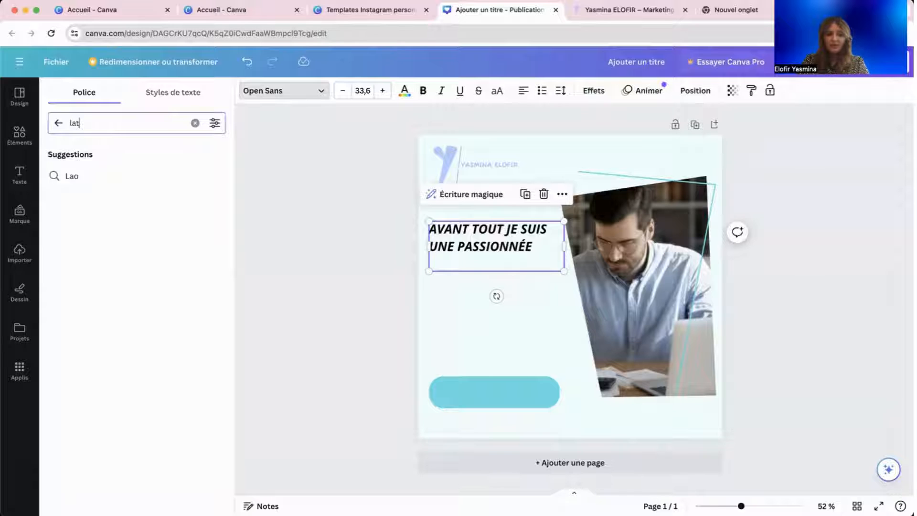
{"action": "type", "text": "o"}
{"action": "key", "text": "Return"}
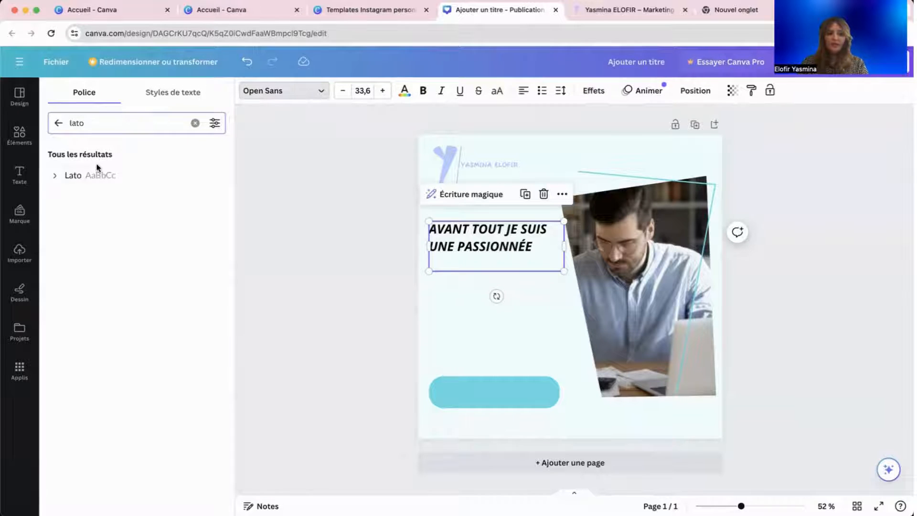
{"action": "left_click", "coordinate": [99, 176]}
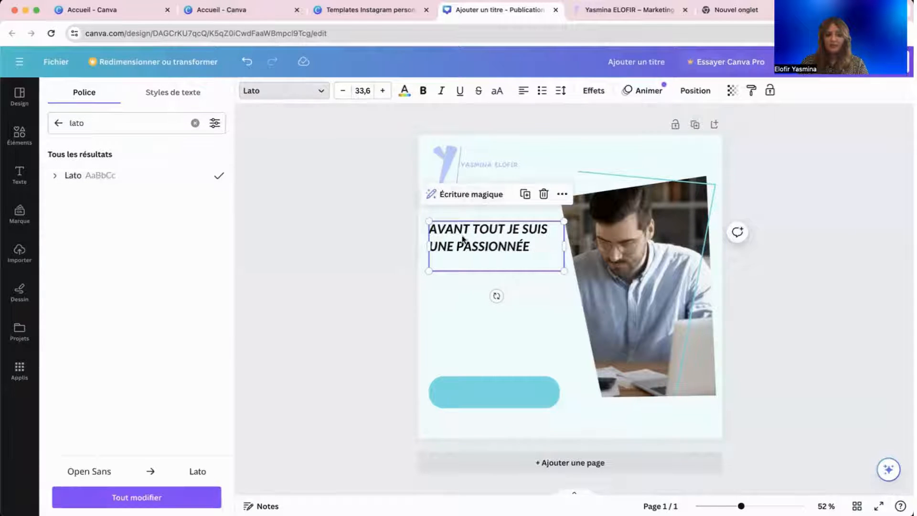
{"action": "left_click", "coordinate": [332, 260]}
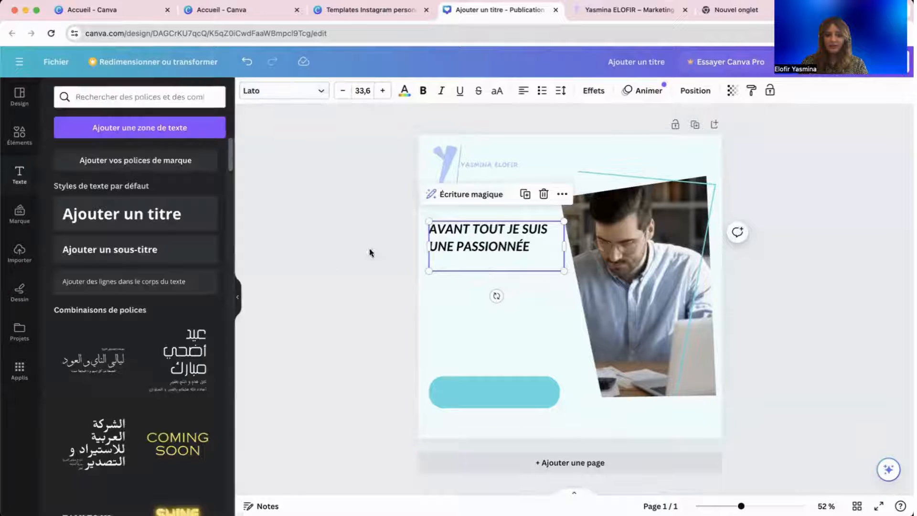
{"action": "left_click", "coordinate": [465, 243]}
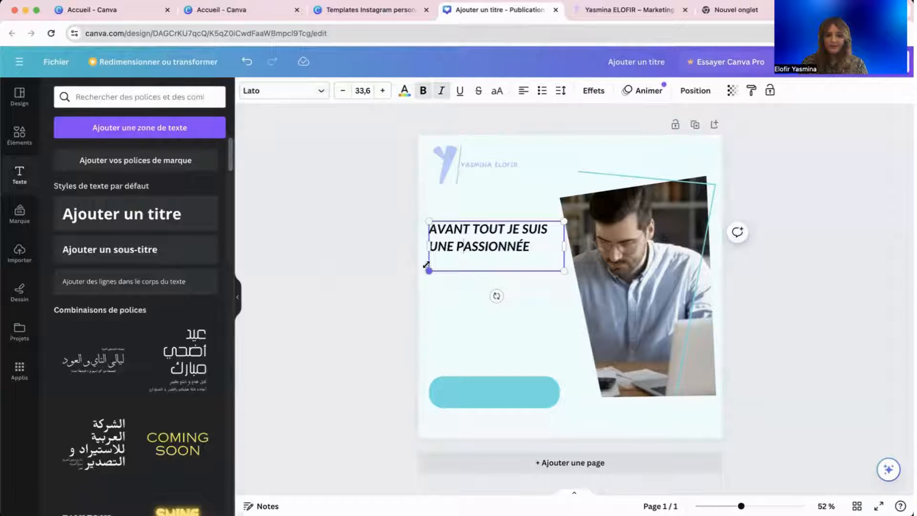
{"action": "triple_click", "coordinate": [460, 233]}
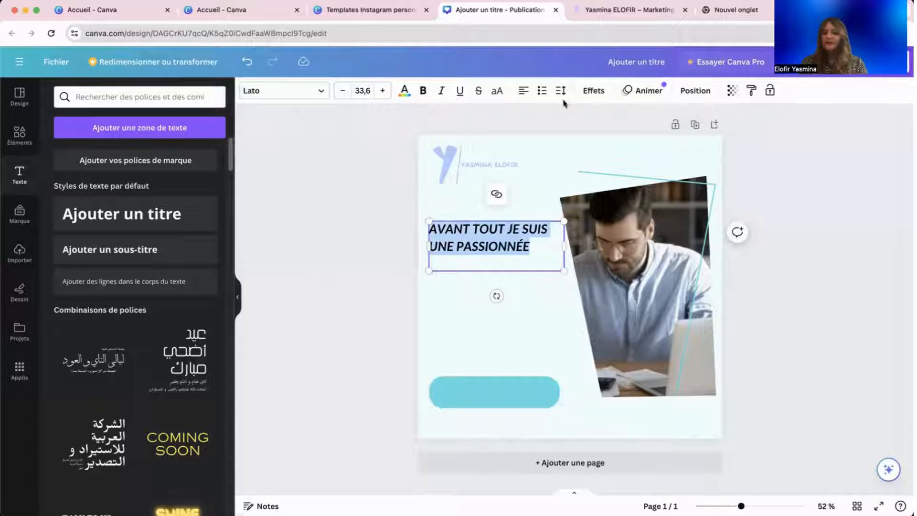
{"action": "left_click", "coordinate": [594, 91]}
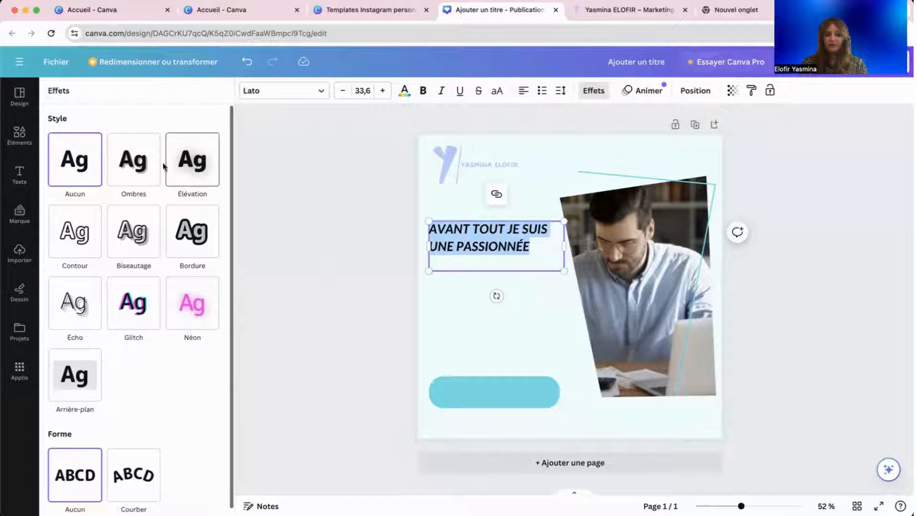
Try Ombres and Élévation at intensity 36 on the heading, then remove all effects.
{"action": "left_click", "coordinate": [147, 167]}
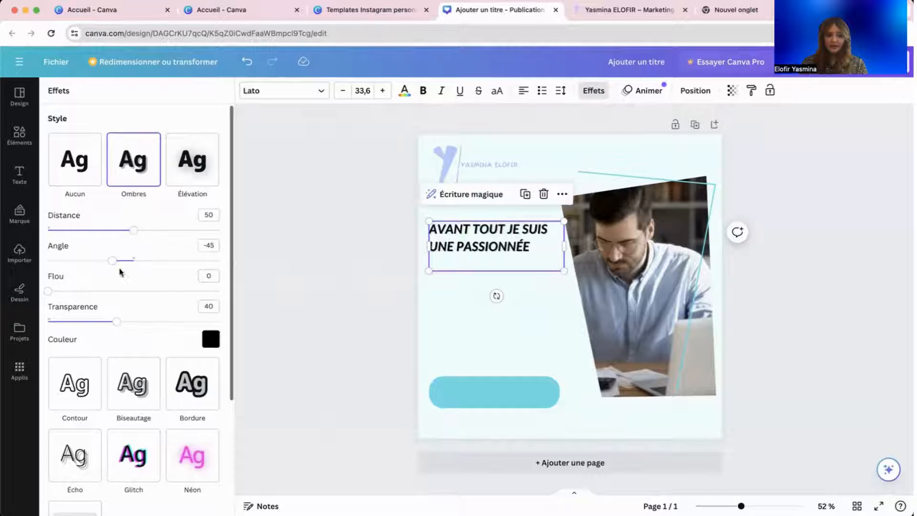
{"action": "left_click", "coordinate": [206, 174]}
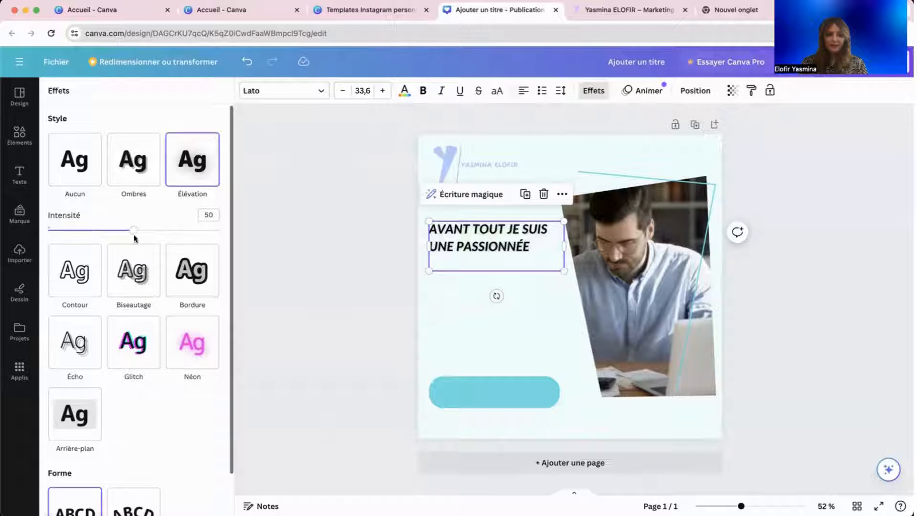
{"action": "left_click_drag", "start_coordinate": [134, 231], "coordinate": [110, 233]}
{"action": "left_click", "coordinate": [133, 161]}
{"action": "left_click", "coordinate": [72, 170]}
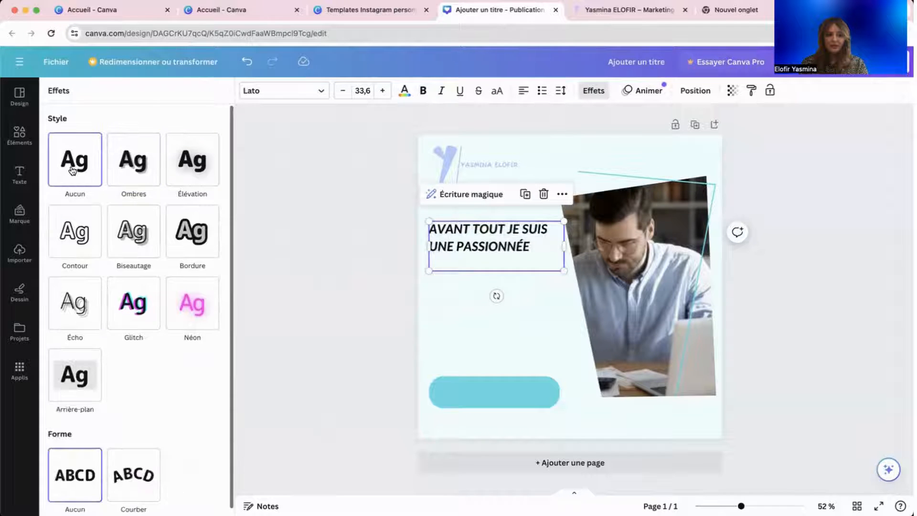
Try Néon, Glitch, Écho, Contour and a teal Bordure effect, then remove the outline.
{"action": "left_click", "coordinate": [216, 297]}
{"action": "left_click", "coordinate": [138, 301]}
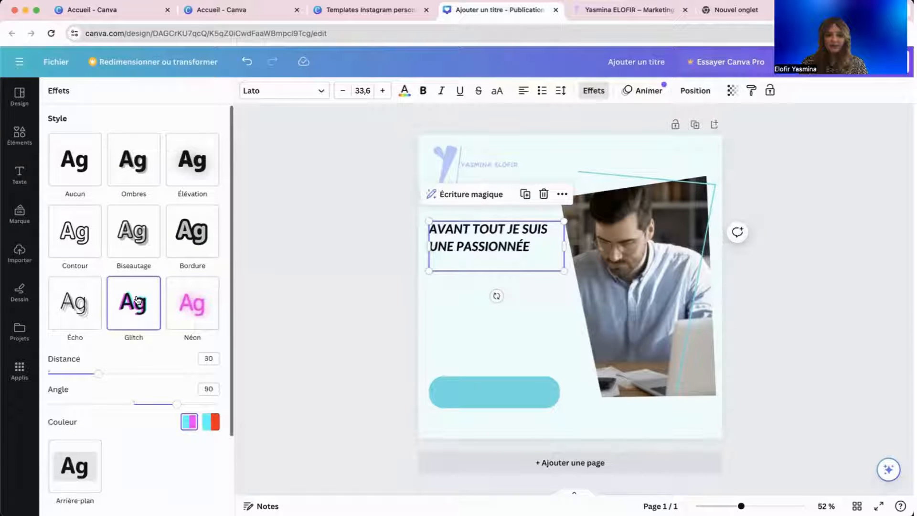
{"action": "left_click", "coordinate": [71, 298]}
{"action": "left_click", "coordinate": [74, 238]}
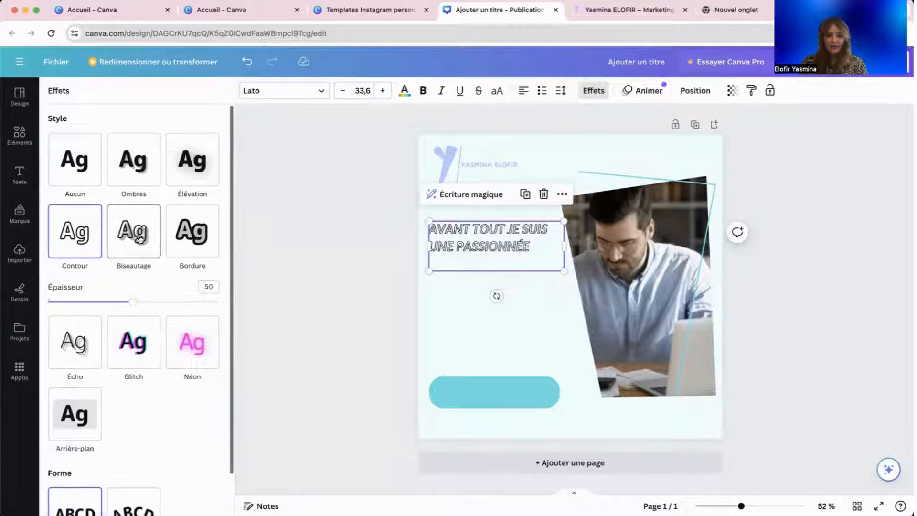
{"action": "left_click", "coordinate": [194, 225]}
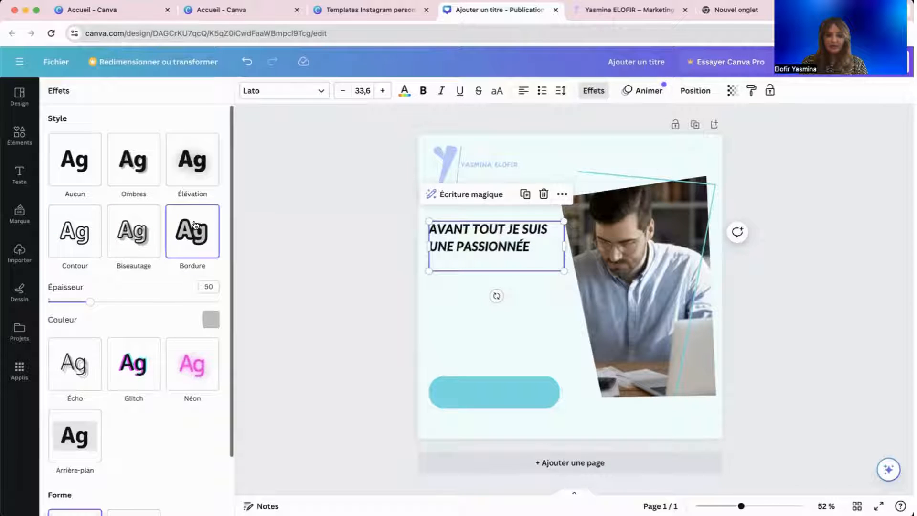
{"action": "scroll", "coordinate": [153, 270], "scroll_direction": "down", "scroll_amount": 2}
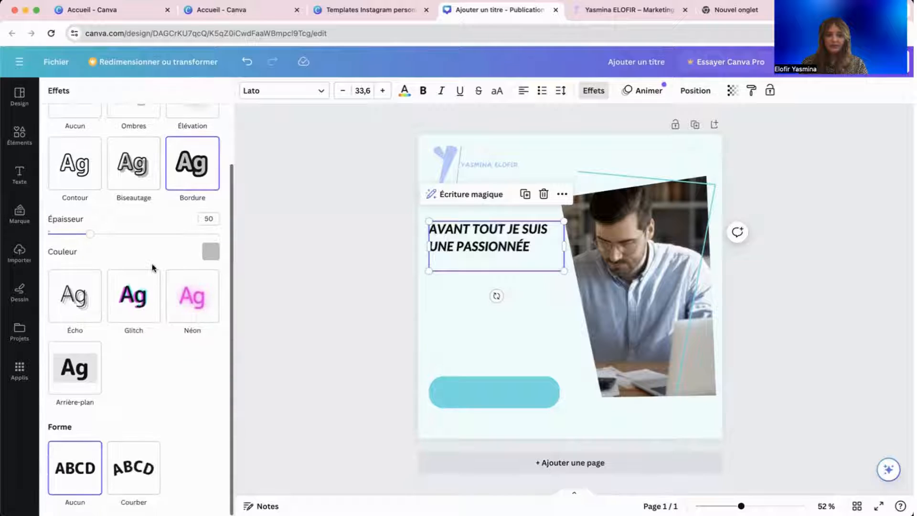
{"action": "left_click", "coordinate": [209, 250]}
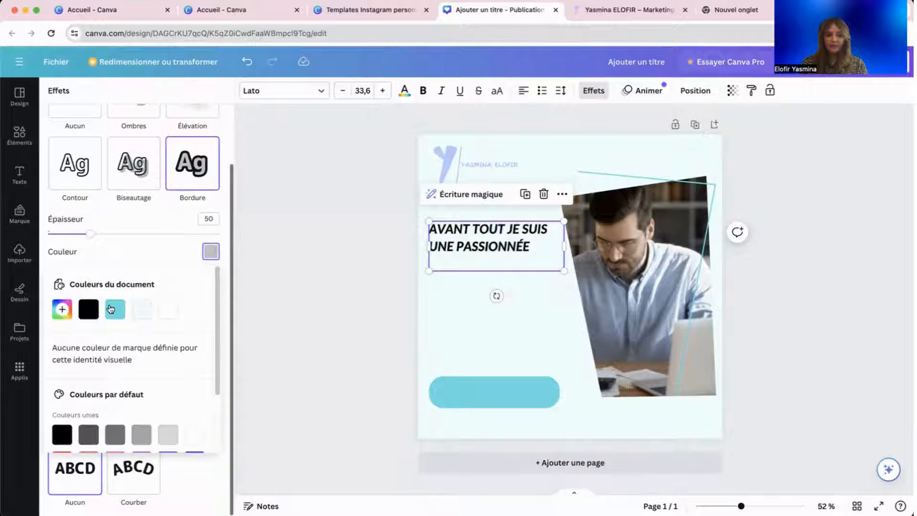
{"action": "left_click", "coordinate": [113, 308]}
{"action": "left_click", "coordinate": [210, 251]}
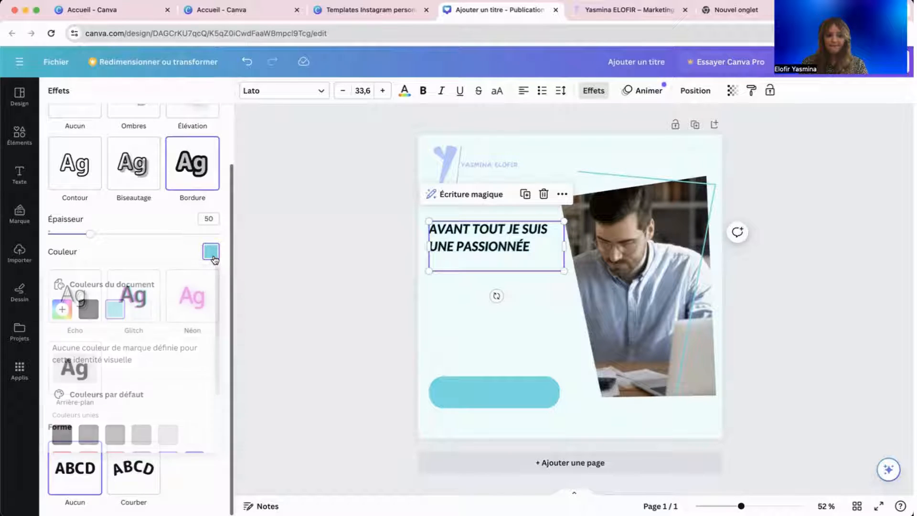
{"action": "scroll", "coordinate": [141, 187], "scroll_direction": "up", "scroll_amount": 2}
{"action": "left_click", "coordinate": [93, 164]}
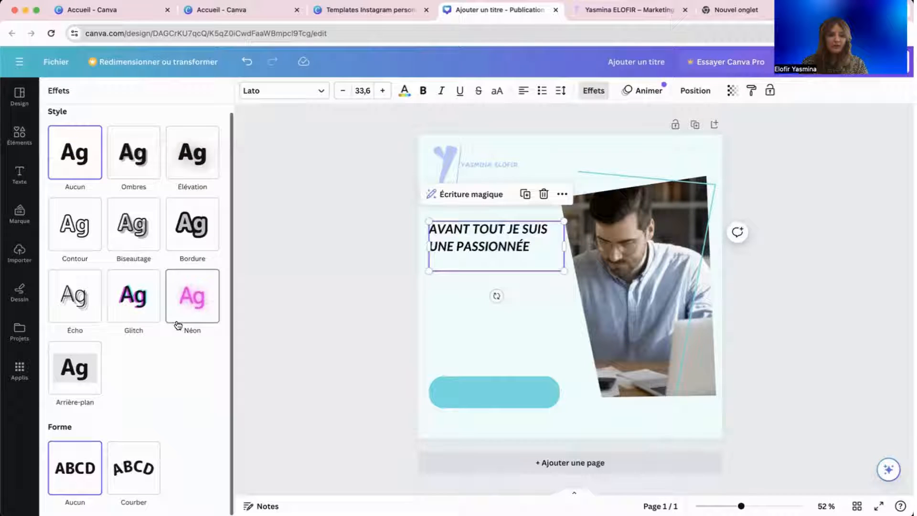
Try a light blue background highlight and an outline on the heading, then clear all effects.
{"action": "left_click", "coordinate": [87, 378]}
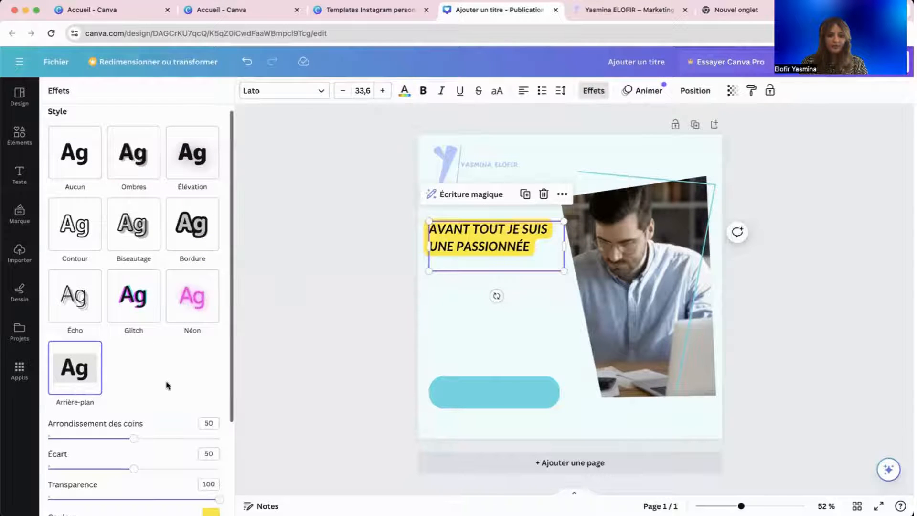
{"action": "scroll", "coordinate": [167, 385], "scroll_direction": "down", "scroll_amount": 3}
{"action": "left_click", "coordinate": [210, 395]}
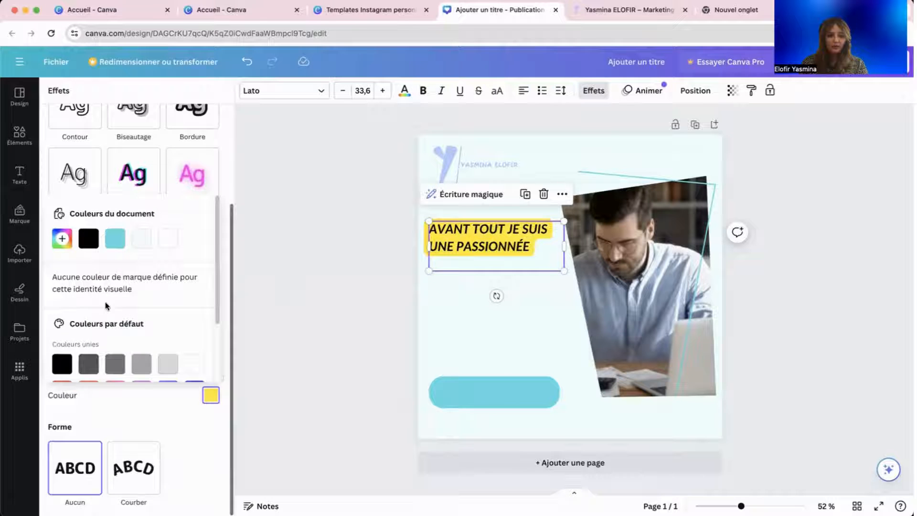
{"action": "left_click", "coordinate": [116, 240]}
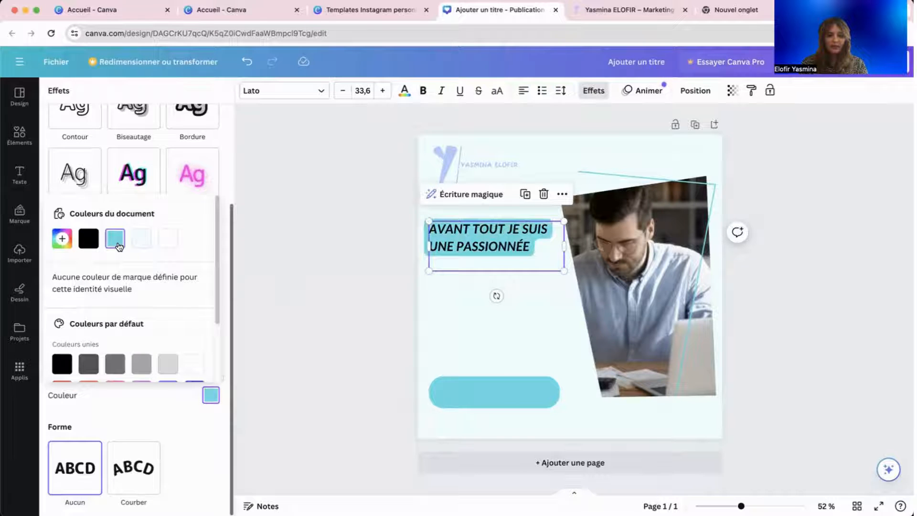
{"action": "left_click", "coordinate": [78, 143]}
{"action": "left_click", "coordinate": [78, 125]}
{"action": "left_click", "coordinate": [89, 134]}
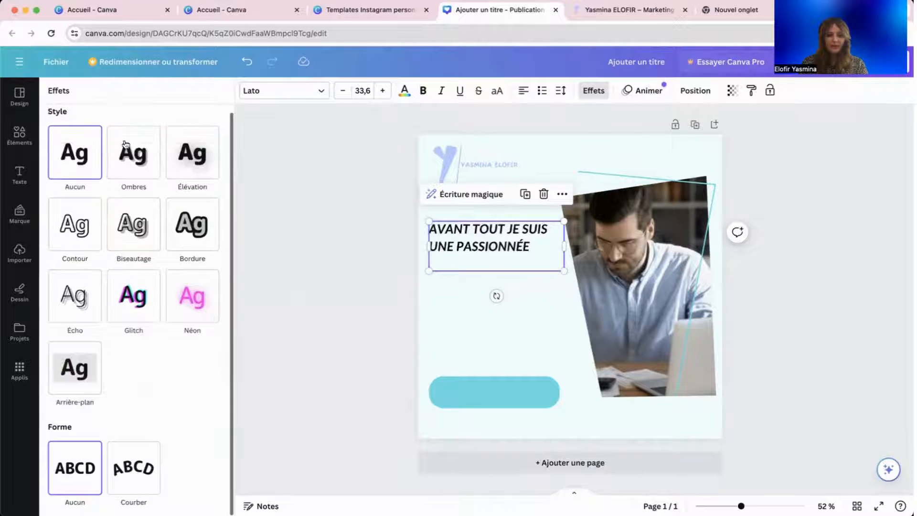
Apply Élévation, then settle on the black Ombres drop shadow for the heading.
{"action": "left_click", "coordinate": [203, 175]}
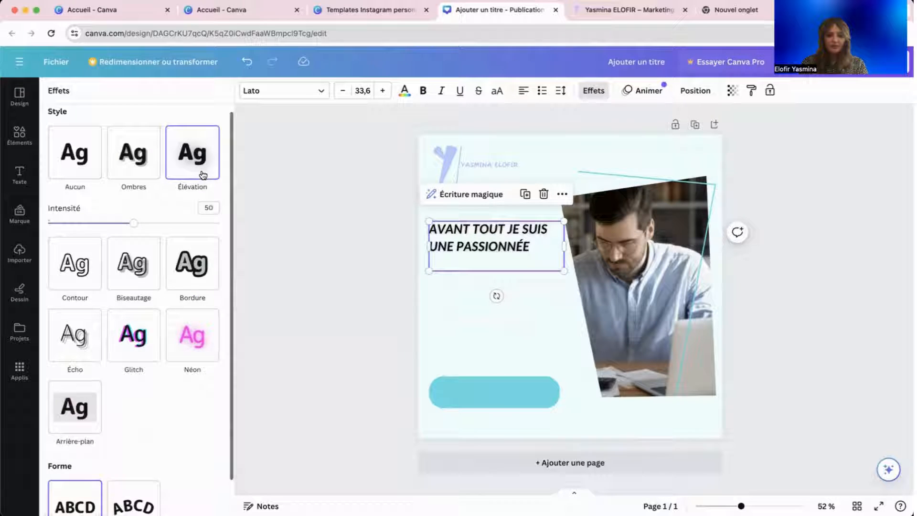
{"action": "left_click", "coordinate": [143, 171]}
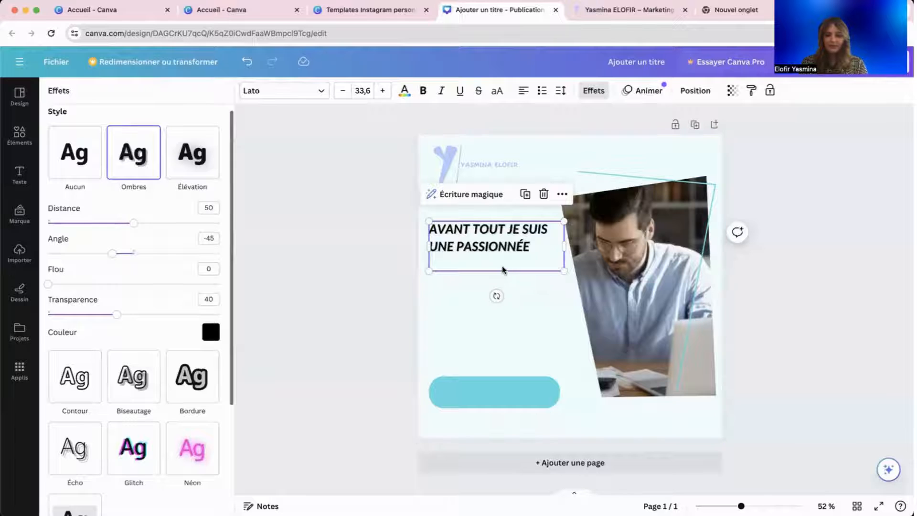
{"action": "scroll", "coordinate": [490, 259], "scroll_direction": "up", "scroll_amount": 5}
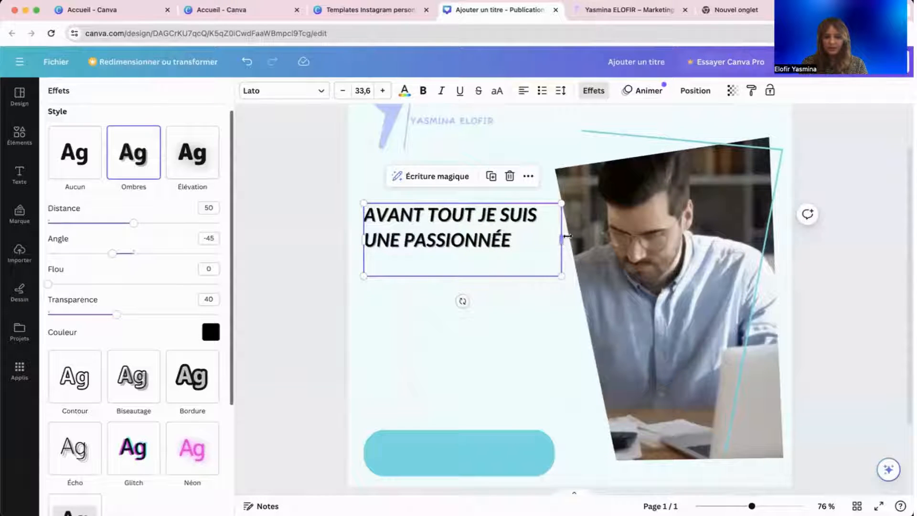
Narrow the heading box slightly and remove its shadow effect.
{"action": "mouse_move", "coordinate": [561, 239]}
{"action": "left_mouse_down"}
{"action": "mouse_move", "coordinate": [567, 234]}
{"action": "mouse_move", "coordinate": [547, 238]}
{"action": "left_mouse_up"}
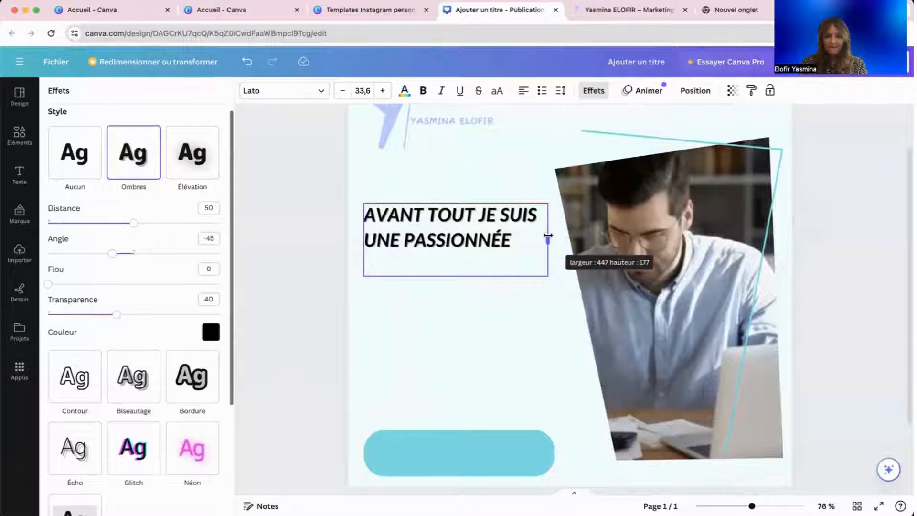
{"action": "left_click", "coordinate": [75, 153]}
{"action": "left_click", "coordinate": [317, 304]}
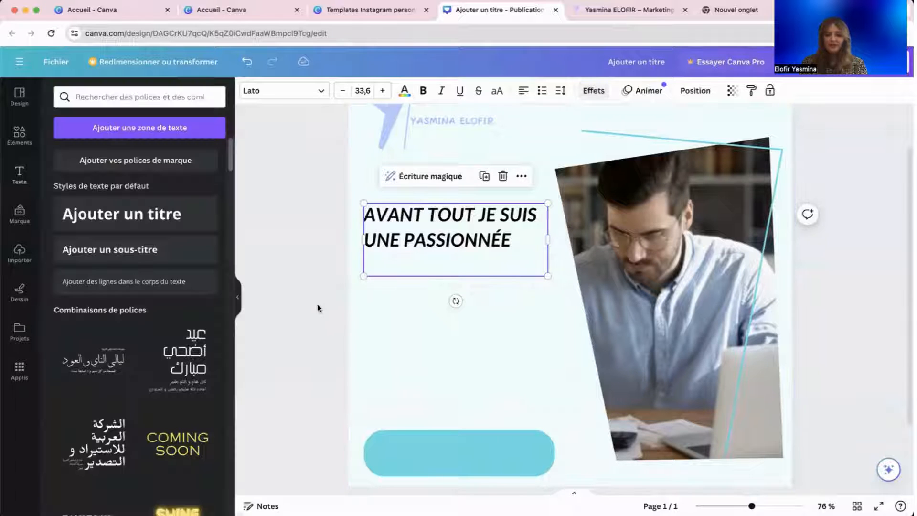
{"action": "left_click", "coordinate": [316, 307]}
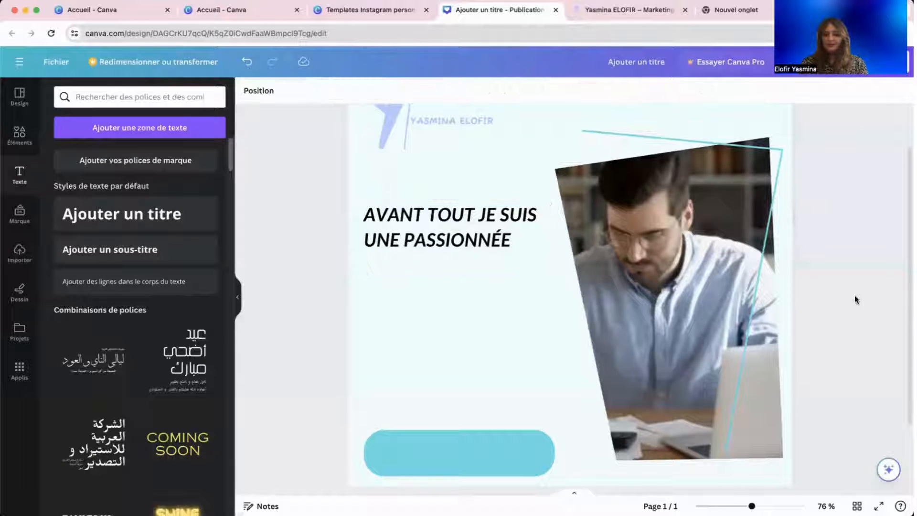
Add a body text box under the heading, left-aligned and reduced to size 18.
{"action": "scroll", "coordinate": [854, 299], "scroll_direction": "down", "scroll_amount": 2}
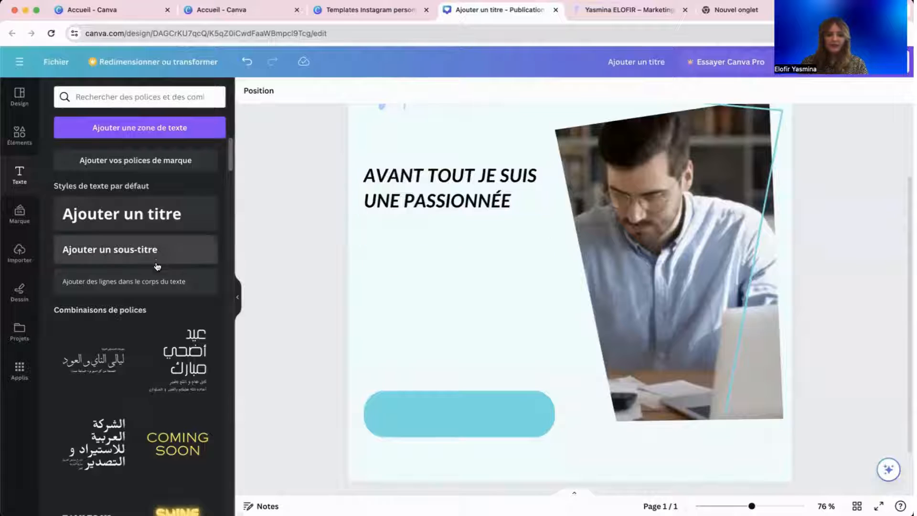
{"action": "left_click", "coordinate": [159, 281]}
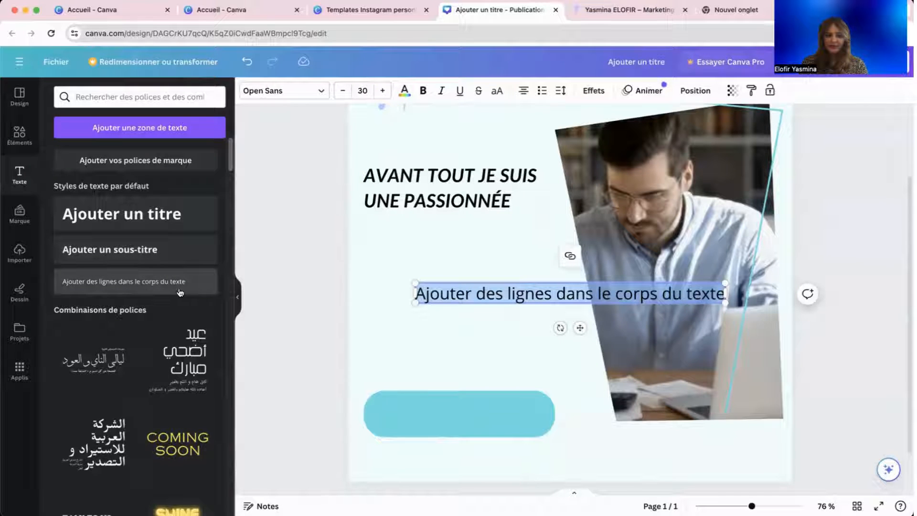
{"action": "left_click", "coordinate": [458, 344]}
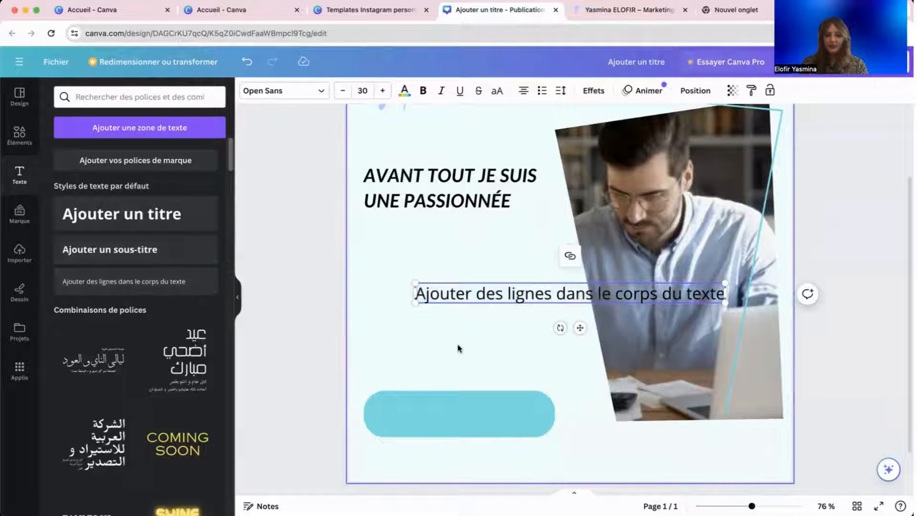
{"action": "left_click_drag", "start_coordinate": [525, 297], "coordinate": [470, 246]}
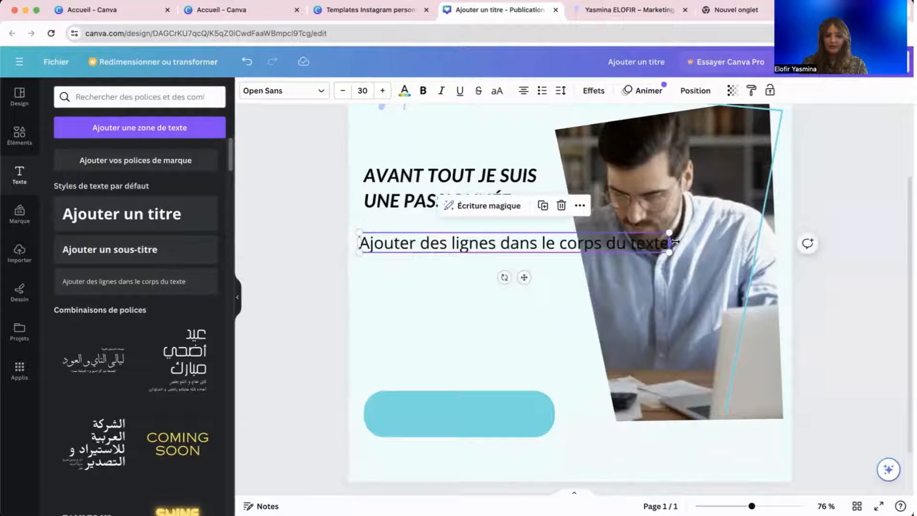
{"action": "left_click_drag", "start_coordinate": [675, 241], "coordinate": [542, 243]}
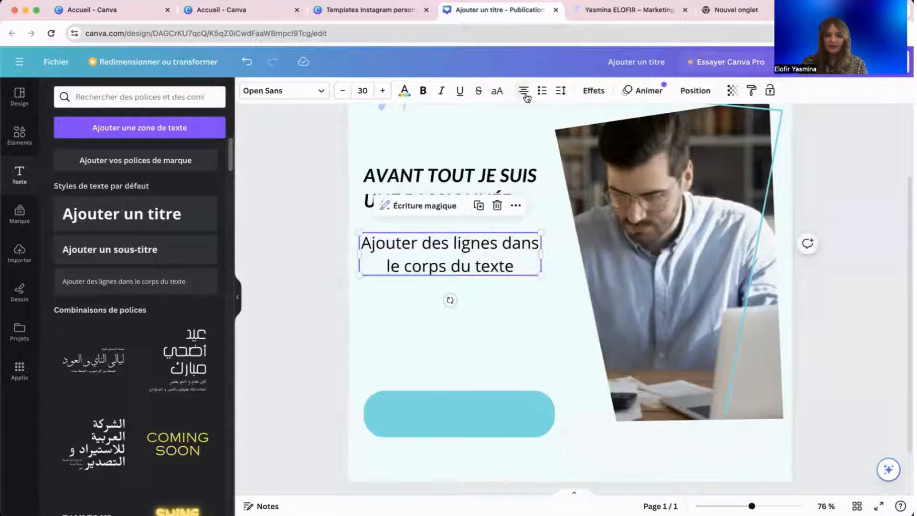
{"action": "left_click", "coordinate": [525, 94]}
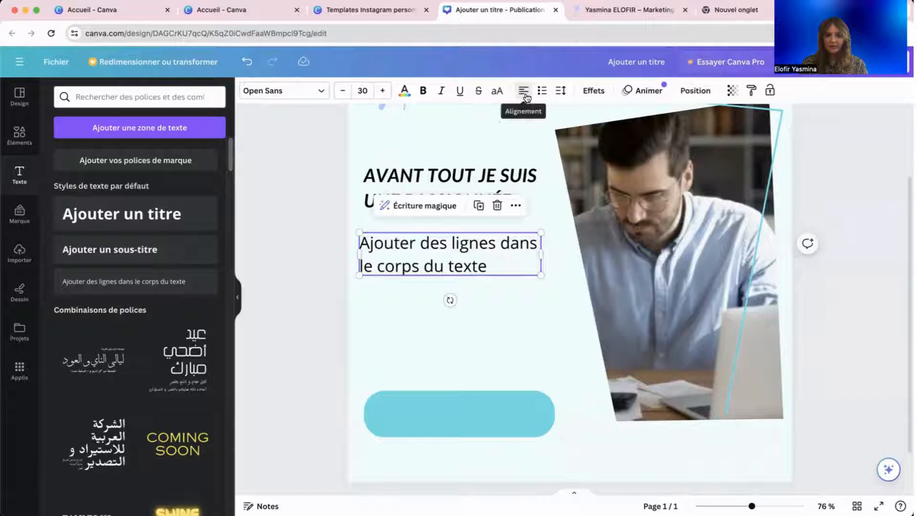
{"action": "left_click", "coordinate": [344, 90]}
{"action": "left_click", "coordinate": [343, 91]}
{"action": "left_click", "coordinate": [343, 91]}
{"action": "left_click", "coordinate": [344, 91]}
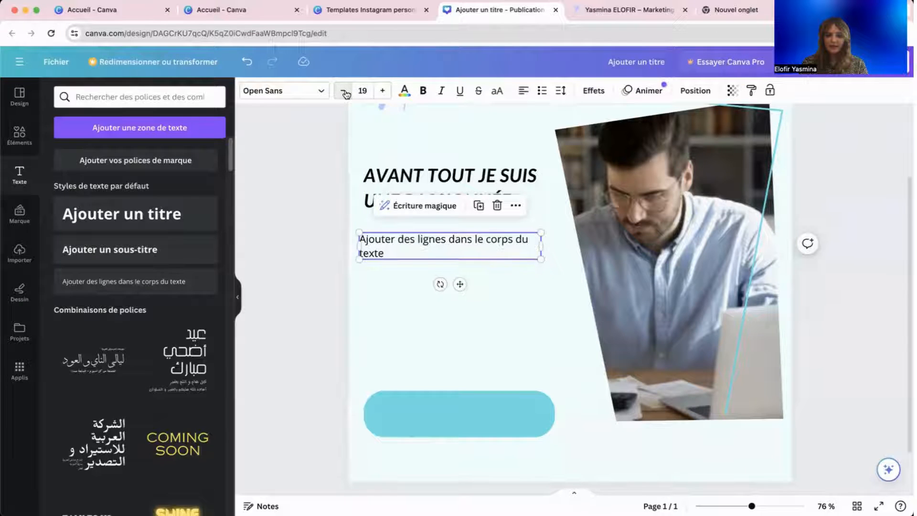
{"action": "left_click", "coordinate": [343, 91]}
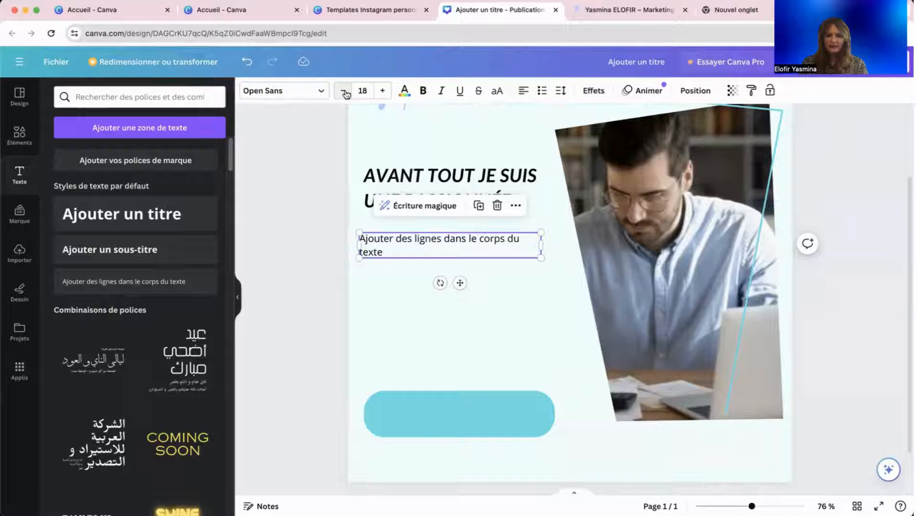
Nudge the body text box slightly right and down beneath the heading.
{"action": "left_click", "coordinate": [347, 137]}
{"action": "scroll", "coordinate": [428, 221], "scroll_direction": "down", "scroll_amount": 2}
{"action": "left_click", "coordinate": [436, 216]}
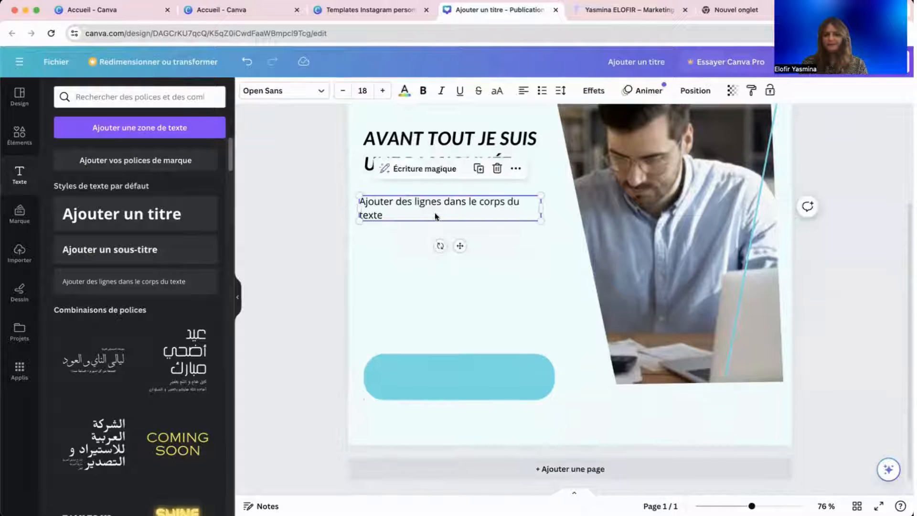
{"action": "left_click_drag", "start_coordinate": [435, 215], "coordinate": [440, 219]}
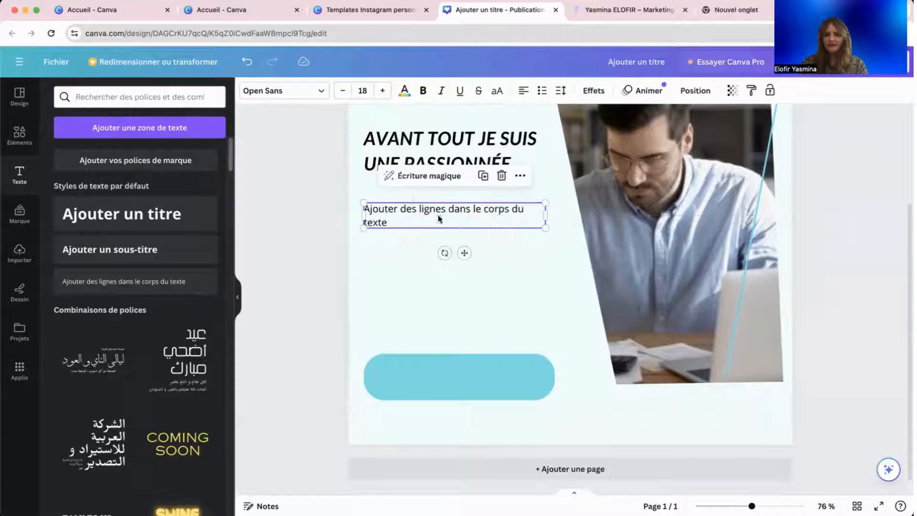
{"action": "left_click", "coordinate": [379, 143]}
{"action": "left_click", "coordinate": [362, 249]}
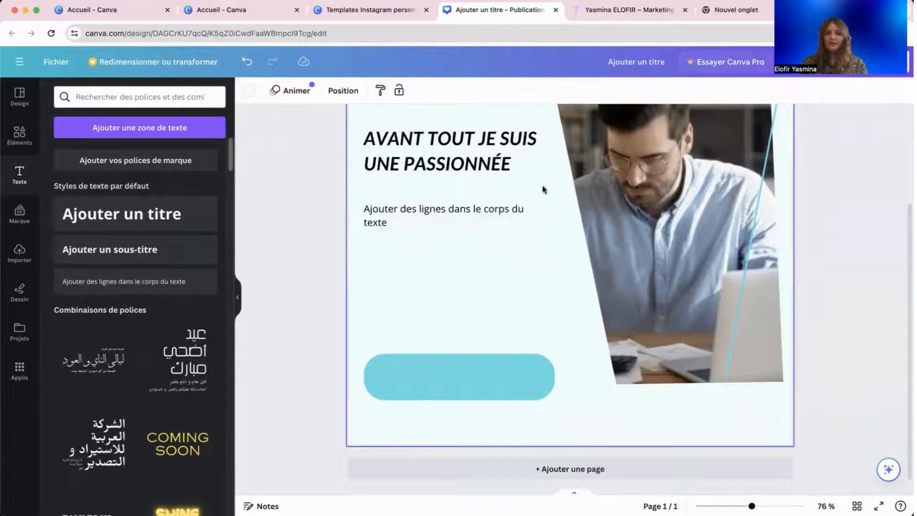
Copy the website's intro paragraph and select the Canva body text placeholder.
{"action": "left_click", "coordinate": [573, 15]}
{"action": "triple_click", "coordinate": [225, 248]}
{"action": "right_click", "coordinate": [227, 248]}
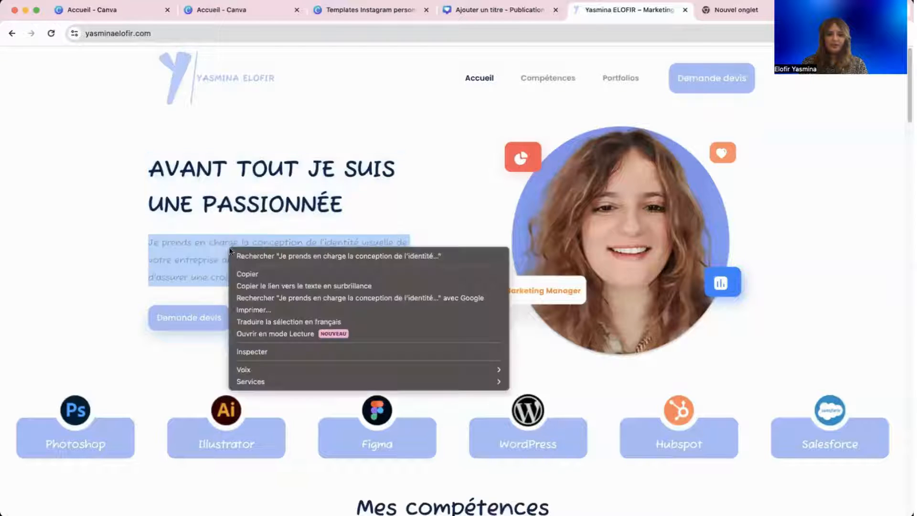
{"action": "left_click", "coordinate": [247, 274]}
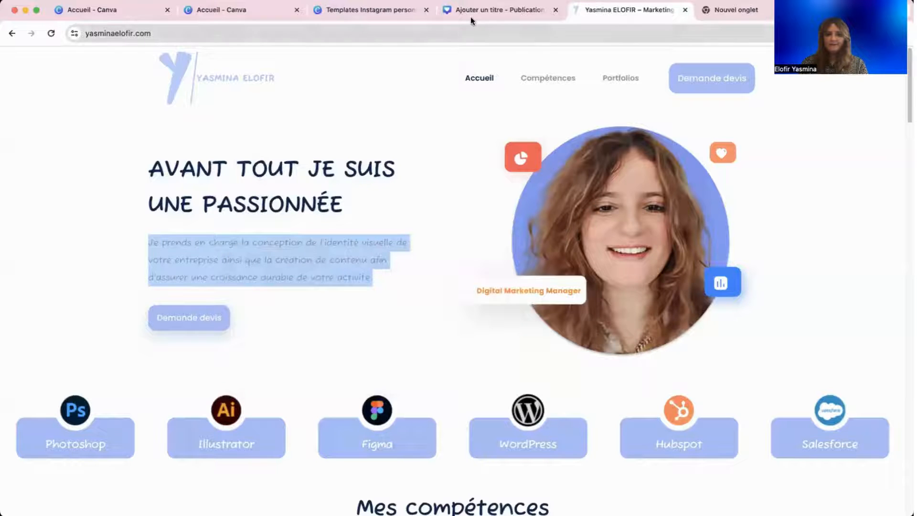
{"action": "left_click", "coordinate": [471, 16]}
{"action": "double_click", "coordinate": [409, 205]}
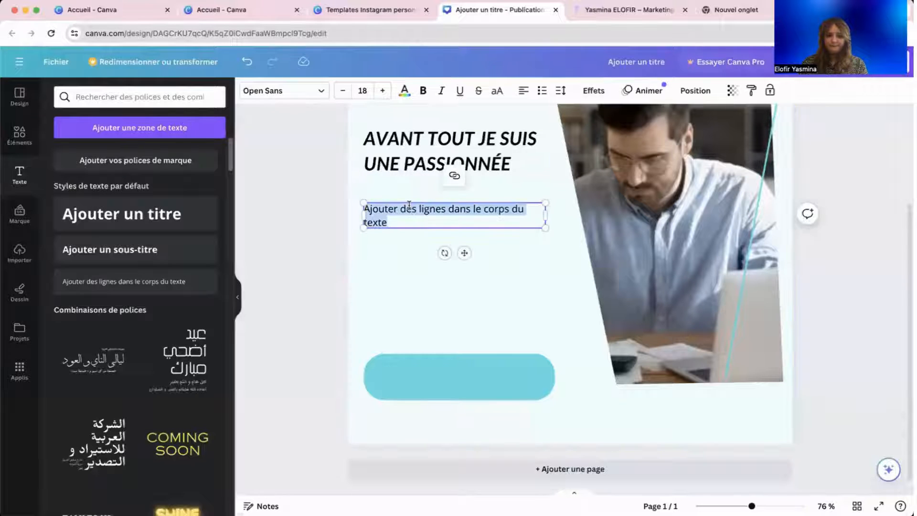
Paste the intro paragraph with the existing style, then zoom out to fit the whole post.
{"action": "right_click", "coordinate": [409, 205]}
{"action": "left_click", "coordinate": [490, 321]}
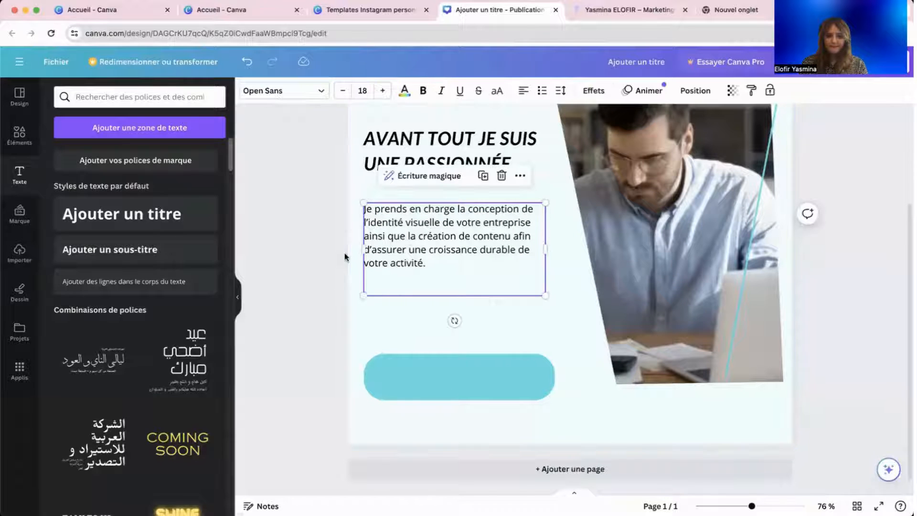
{"action": "left_click", "coordinate": [290, 291]}
{"action": "key", "text": "super+minus"}
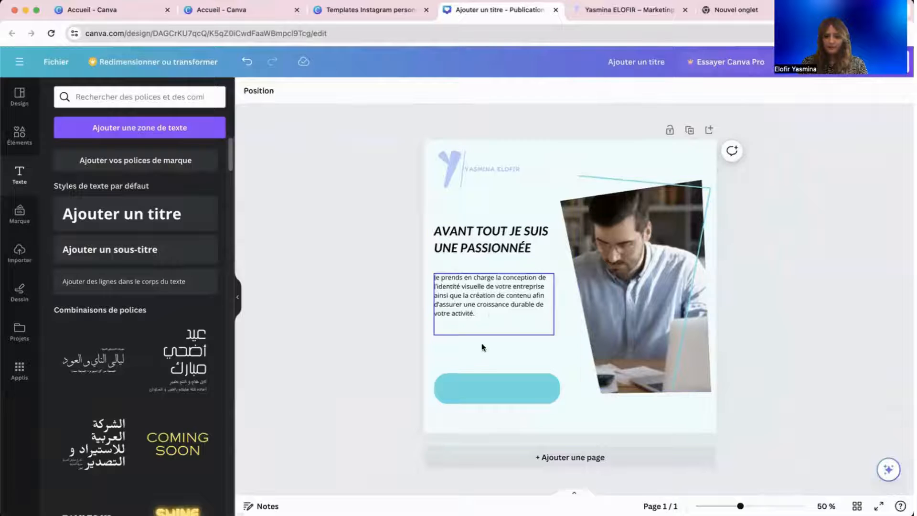
{"action": "left_click_drag", "start_coordinate": [740, 506], "coordinate": [741, 506]}
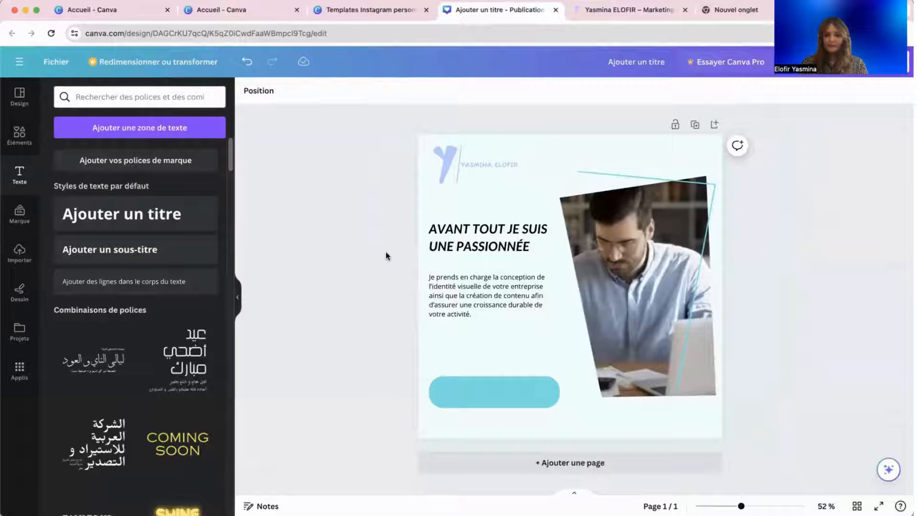
Rename the design to 'Post instagram'.
{"action": "left_click", "coordinate": [668, 63]}
{"action": "type", "text": "Post"}
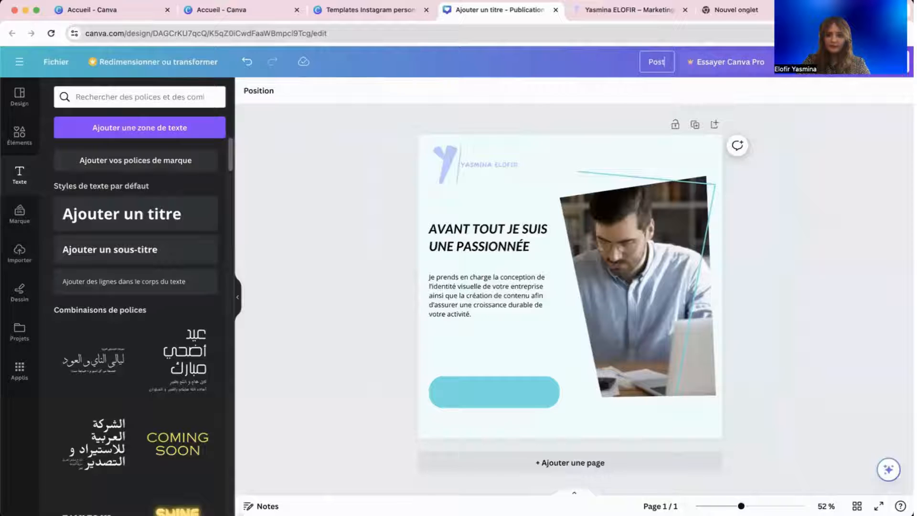
{"action": "type", "text": " instagram"}
{"action": "left_click", "coordinate": [769, 152]}
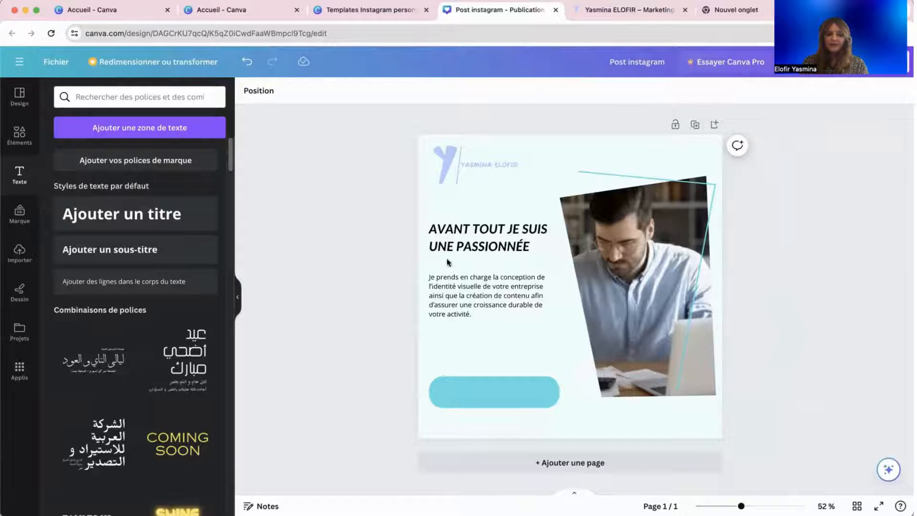
Bring back the AGENCE DIGITALE template results and select the paragraph text box.
{"action": "left_click", "coordinate": [19, 97]}
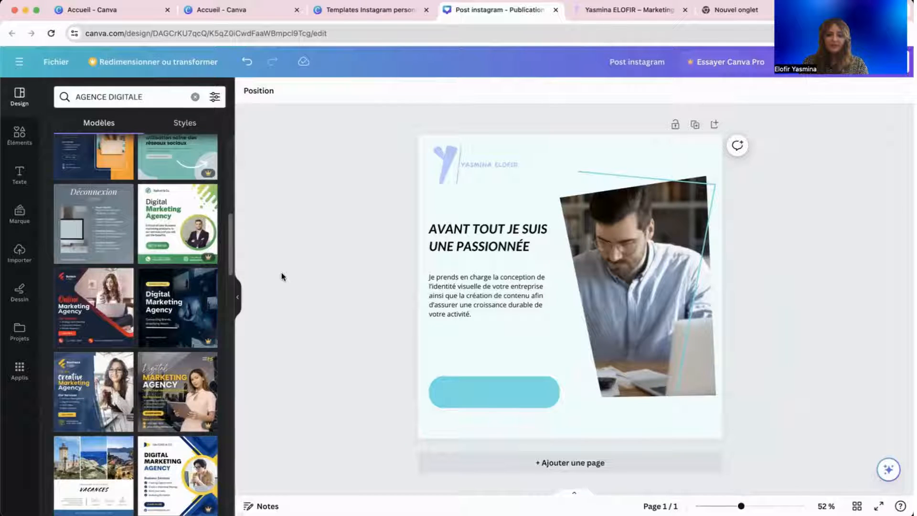
{"action": "scroll", "coordinate": [301, 284], "scroll_direction": "up", "scroll_amount": 5}
{"action": "scroll", "coordinate": [299, 282], "scroll_direction": "down", "scroll_amount": 1}
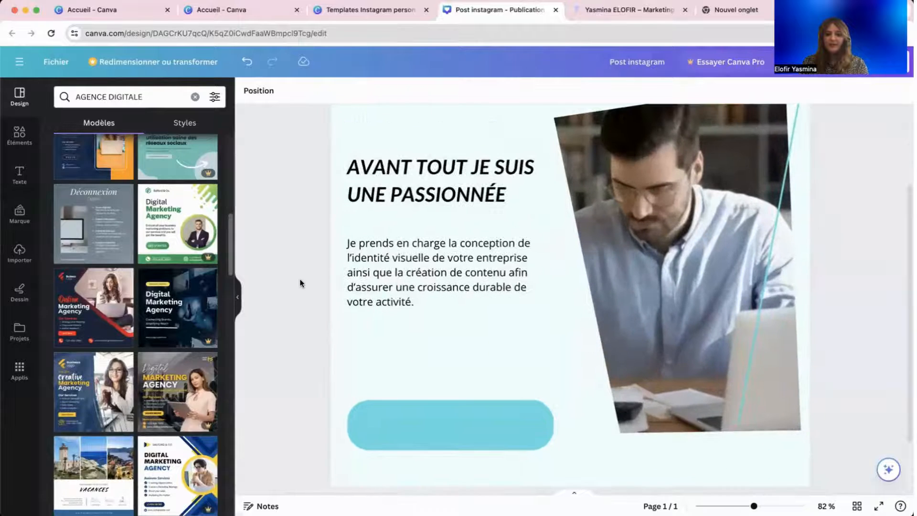
{"action": "left_click", "coordinate": [376, 261]}
Change the intro paragraph's alignment to justified.
{"action": "right_click", "coordinate": [509, 216]}
{"action": "key", "text": "Escape"}
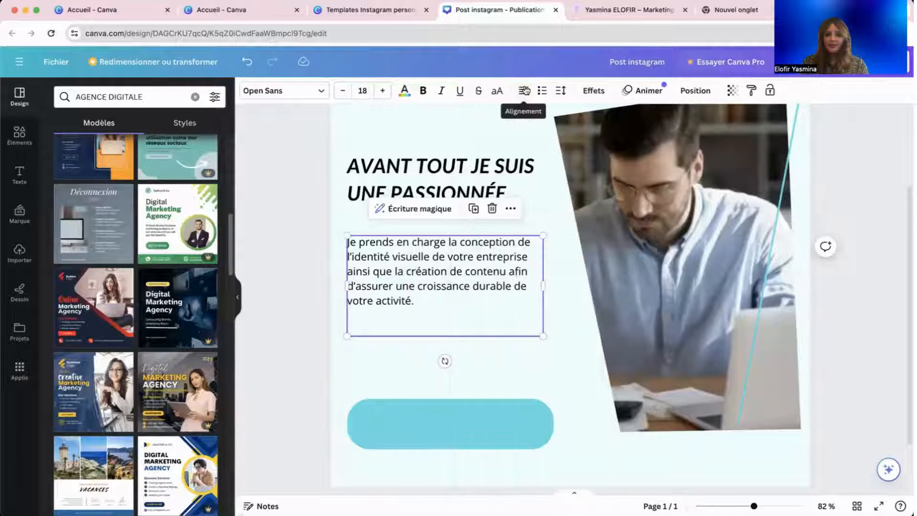
{"action": "left_click", "coordinate": [524, 92]}
{"action": "left_click", "coordinate": [524, 92]}
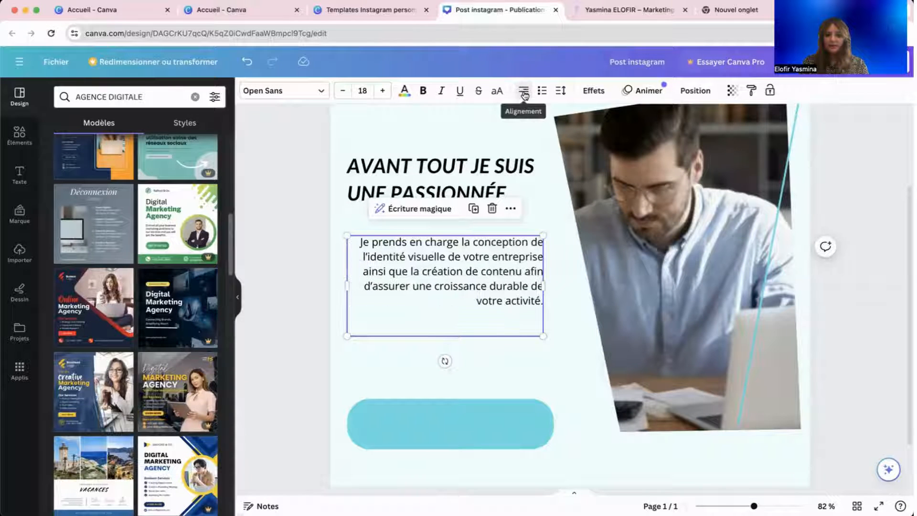
{"action": "left_click", "coordinate": [524, 91]}
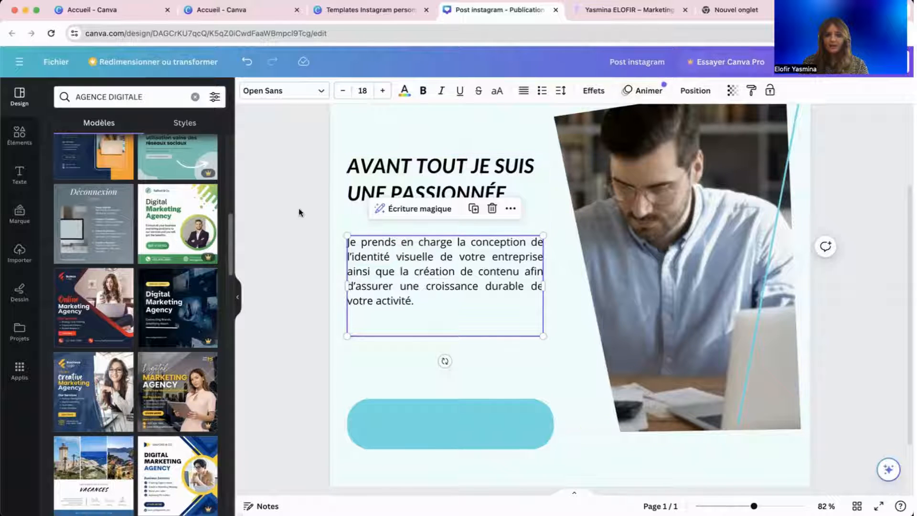
Resize the teal button wider and shorter, to about 502 × 102.
{"action": "scroll", "coordinate": [299, 207], "scroll_direction": "down", "scroll_amount": 3}
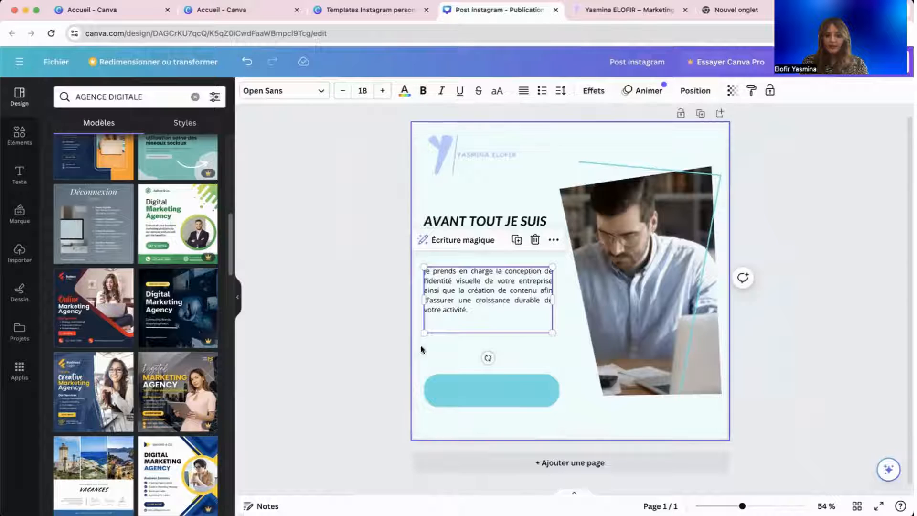
{"action": "left_click", "coordinate": [498, 401]}
{"action": "left_click_drag", "start_coordinate": [497, 392], "coordinate": [495, 373]}
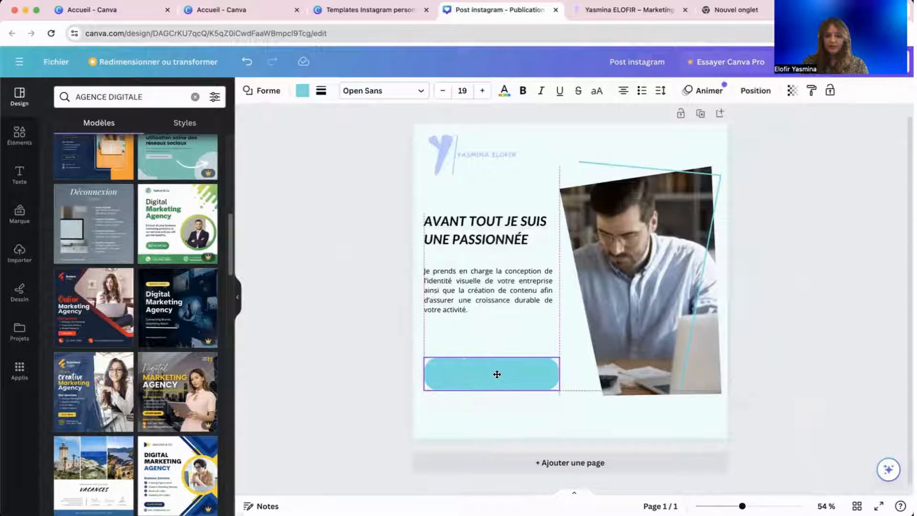
{"action": "left_click_drag", "start_coordinate": [558, 375], "coordinate": [570, 375]}
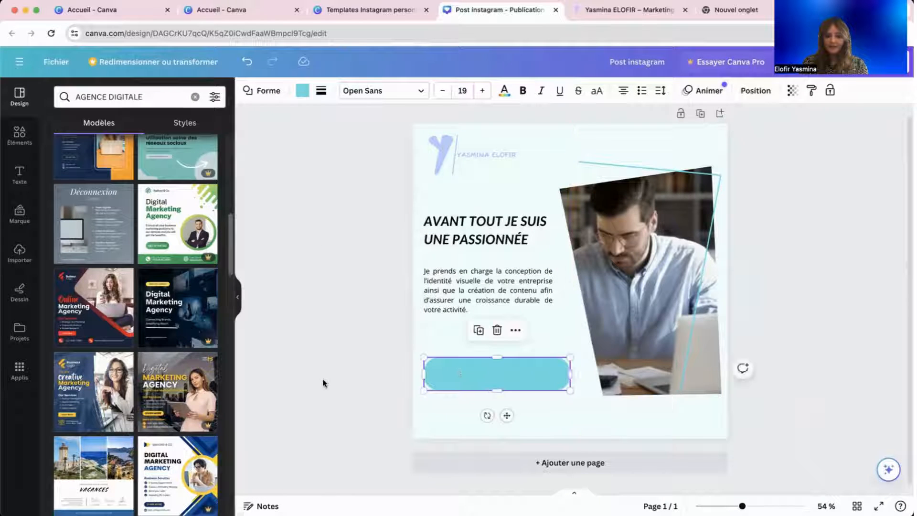
{"action": "left_click", "coordinate": [475, 382]}
{"action": "left_click_drag", "start_coordinate": [497, 389], "coordinate": [494, 382]}
{"action": "left_click", "coordinate": [349, 386]}
{"action": "left_click", "coordinate": [493, 373]}
{"action": "left_click", "coordinate": [466, 301]}
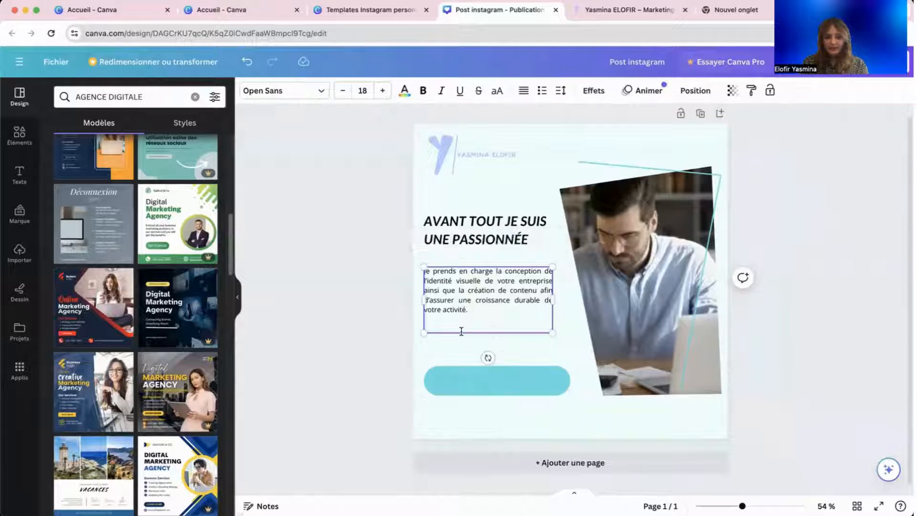
{"action": "left_click", "coordinate": [473, 382]}
{"action": "left_click", "coordinate": [364, 378]}
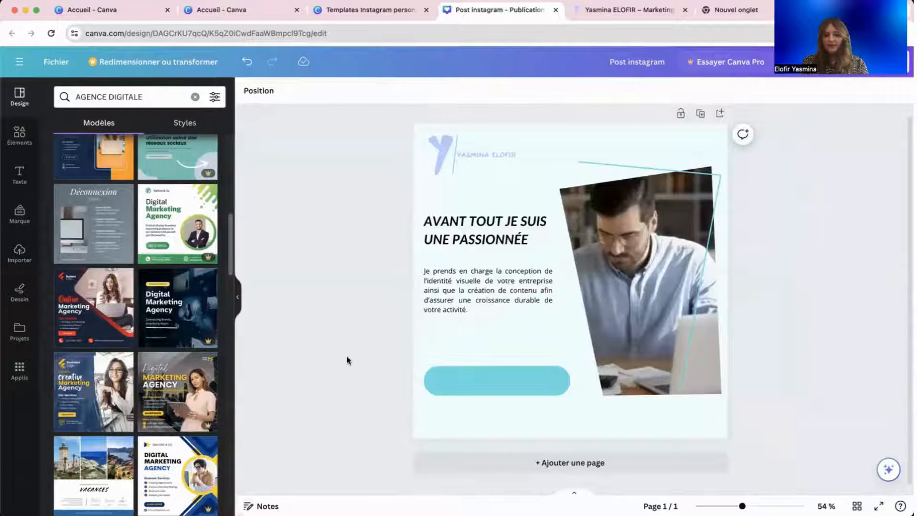
Search the Illustrations library for 'telephone', replacing an initial 'email' search.
{"action": "left_click", "coordinate": [18, 138]}
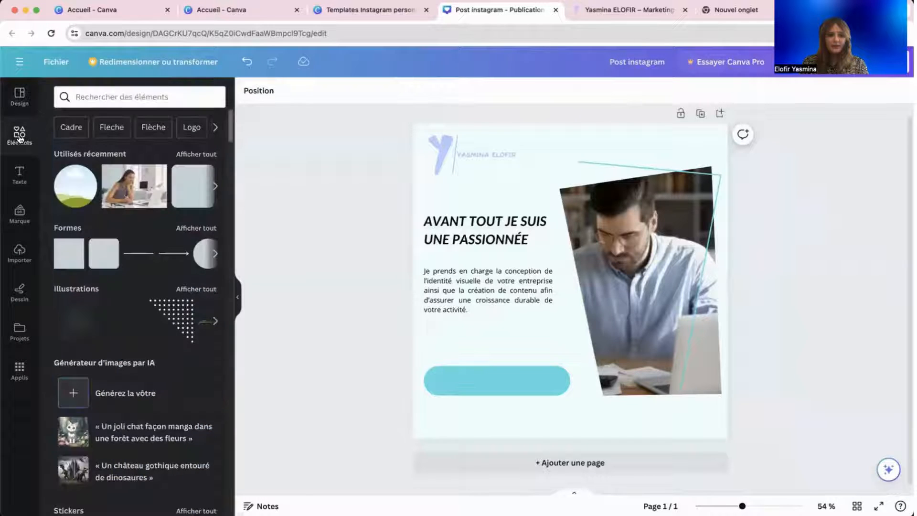
{"action": "scroll", "coordinate": [132, 231], "scroll_direction": "down", "scroll_amount": 6}
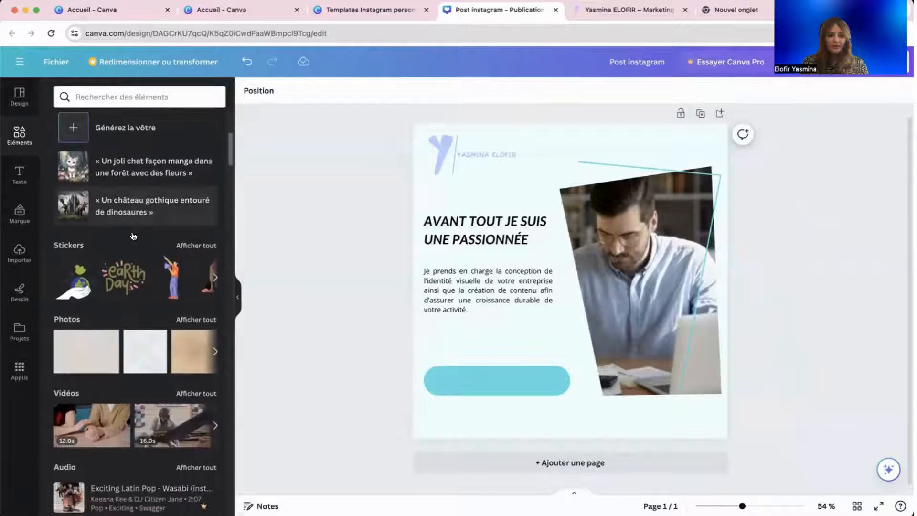
{"action": "scroll", "coordinate": [133, 231], "scroll_direction": "up", "scroll_amount": 6}
{"action": "scroll", "coordinate": [132, 230], "scroll_direction": "down", "scroll_amount": 1}
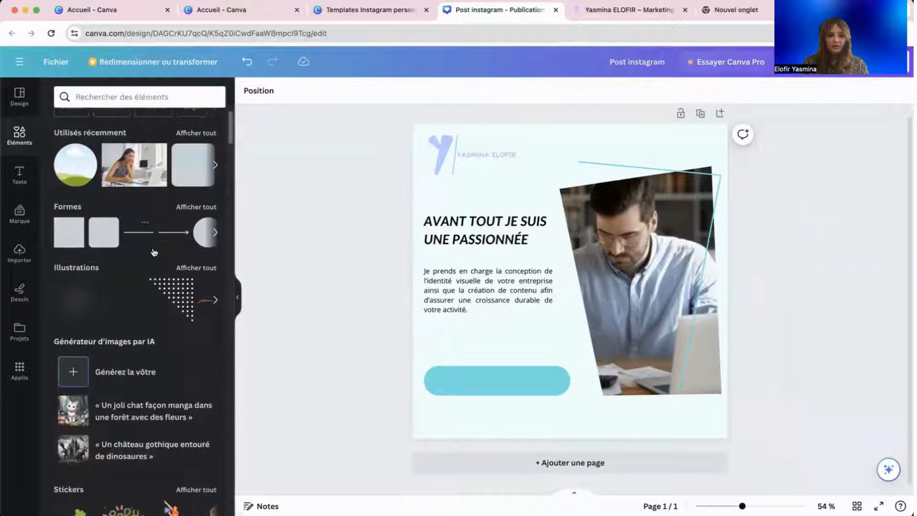
{"action": "left_click", "coordinate": [185, 269]}
{"action": "left_click", "coordinate": [114, 116]}
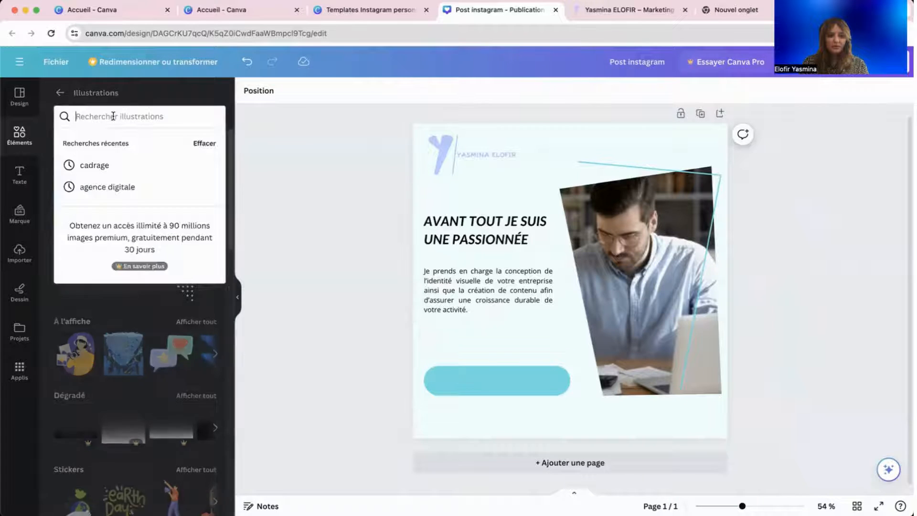
{"action": "type", "text": "email"}
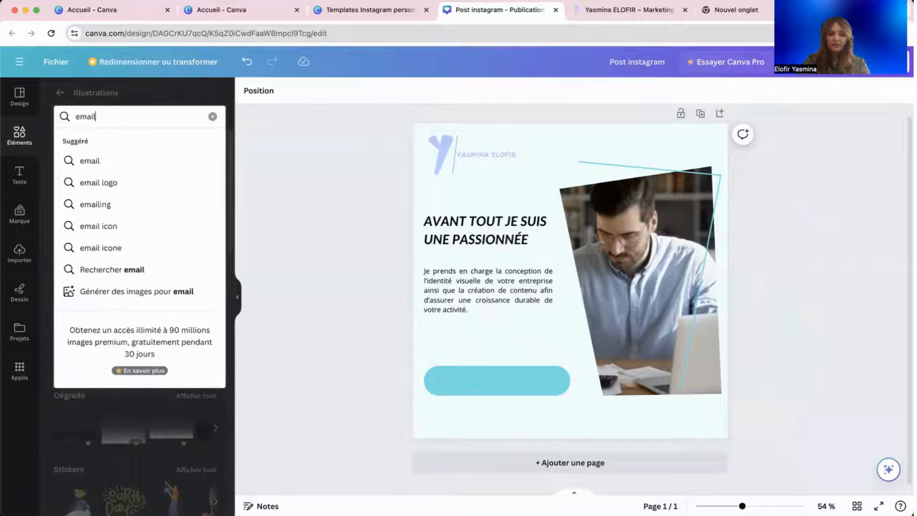
{"action": "key", "text": "Return"}
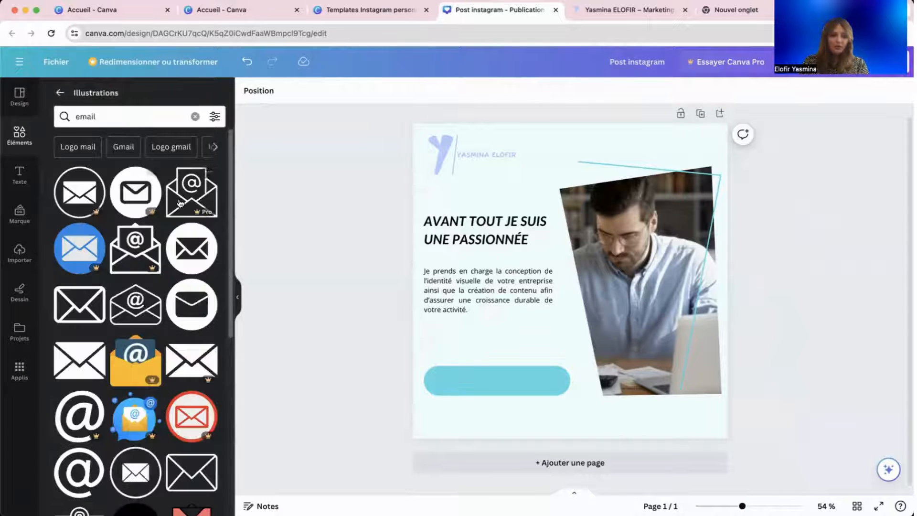
{"action": "double_click", "coordinate": [87, 117]}
{"action": "type", "text": "telephone"}
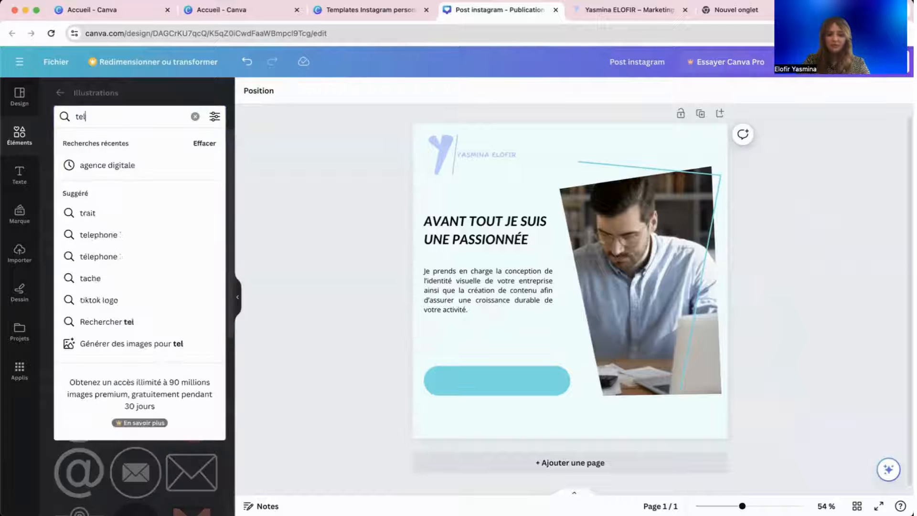
{"action": "key", "text": "Return"}
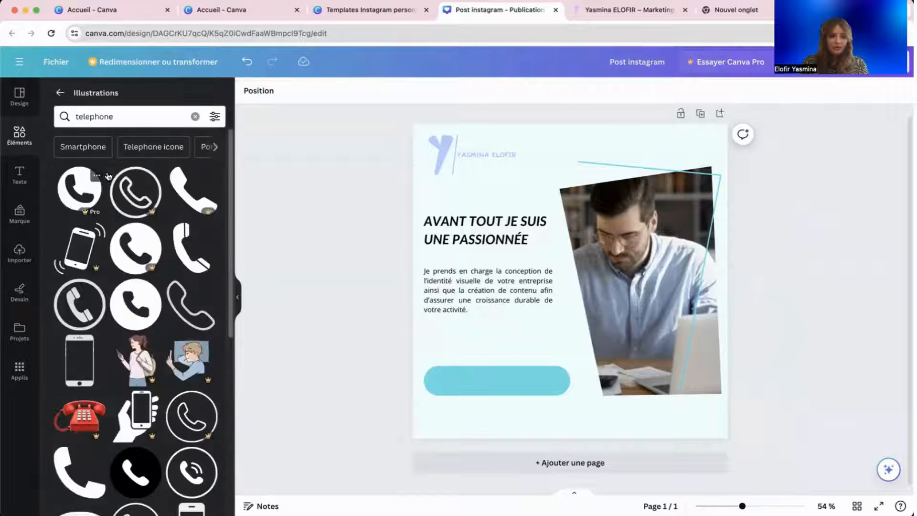
Add the round phone illustration, shrink it and move it onto the teal button.
{"action": "scroll", "coordinate": [140, 279], "scroll_direction": "down", "scroll_amount": 2}
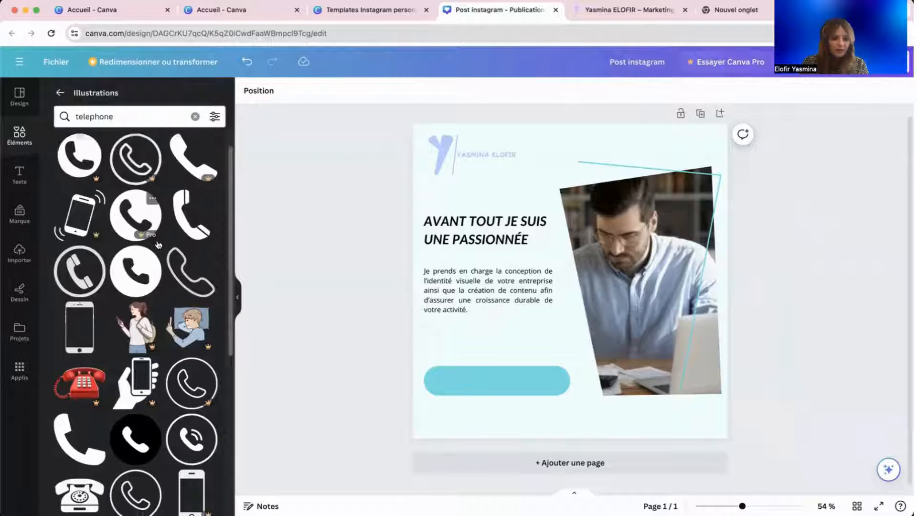
{"action": "left_click", "coordinate": [140, 278]}
{"action": "left_click_drag", "start_coordinate": [569, 368], "coordinate": [578, 289]}
{"action": "left_click_drag", "start_coordinate": [563, 256], "coordinate": [515, 368]}
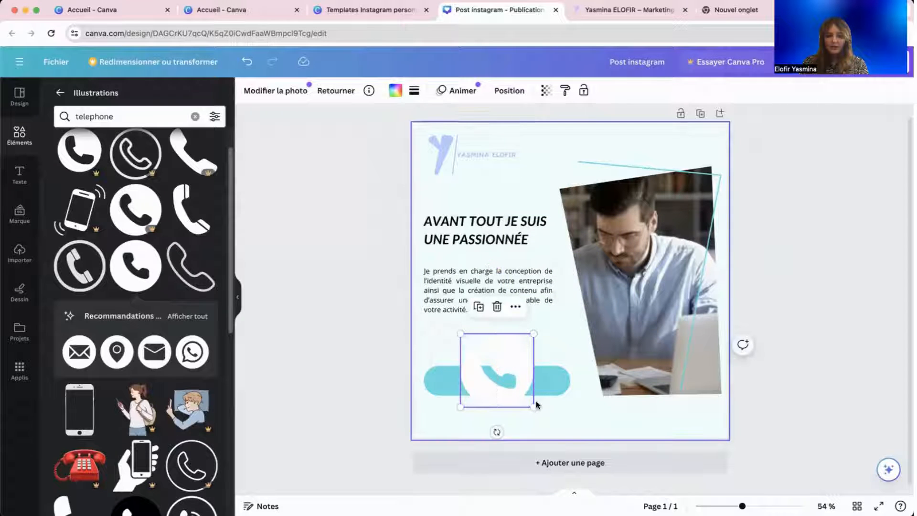
Shrink the phone icon to fit the button's left end and colour it white.
{"action": "left_click_drag", "start_coordinate": [535, 406], "coordinate": [446, 385]}
{"action": "left_click", "coordinate": [391, 396]}
{"action": "left_click", "coordinate": [446, 381]}
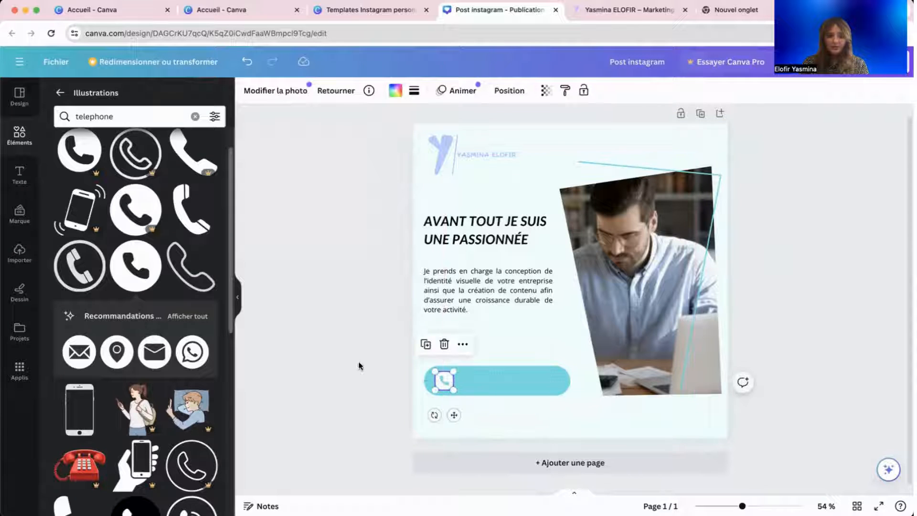
{"action": "left_click", "coordinate": [394, 91]}
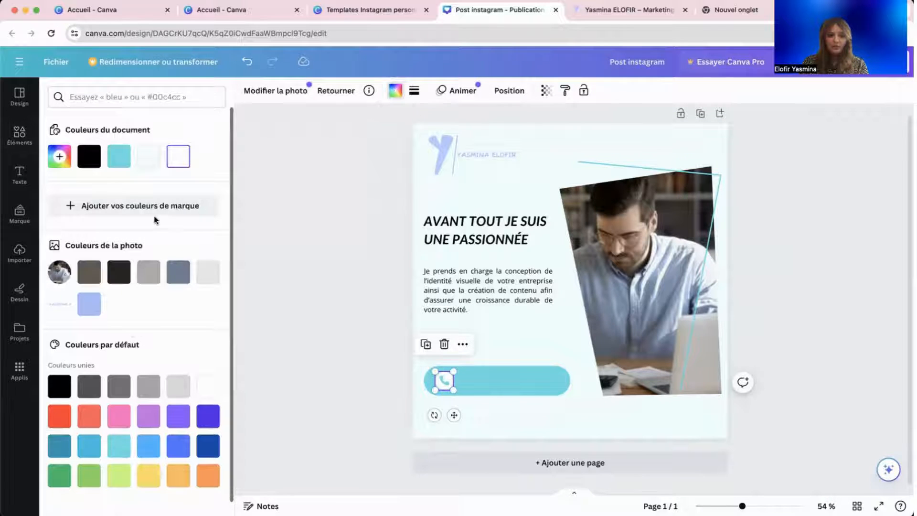
{"action": "left_click", "coordinate": [94, 312]}
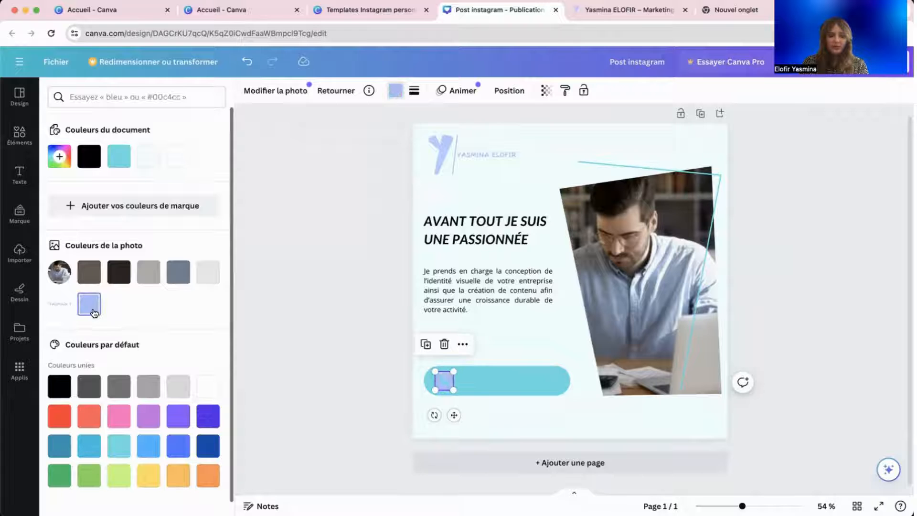
{"action": "left_click", "coordinate": [177, 156]}
{"action": "left_click", "coordinate": [362, 351]}
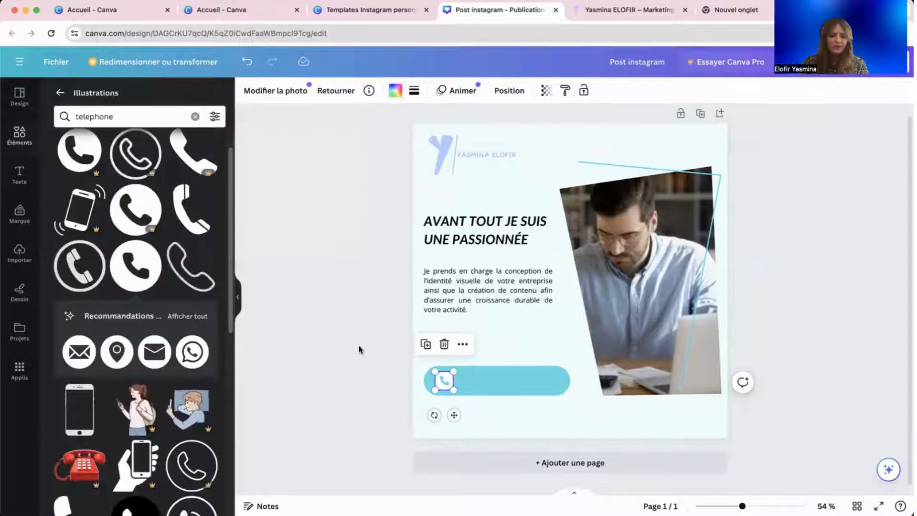
Review the page, teal button and phone icon, ending with the phone icon selected.
{"action": "left_click", "coordinate": [458, 408]}
{"action": "left_click", "coordinate": [443, 380]}
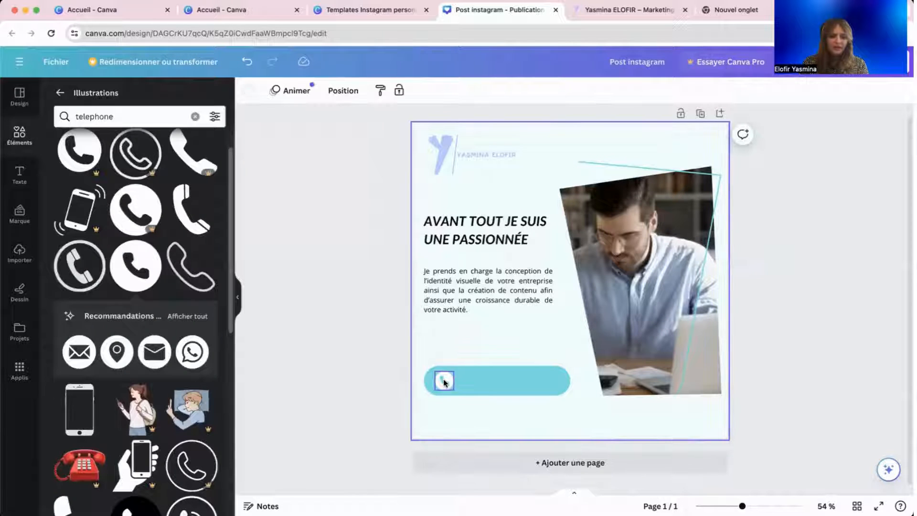
{"action": "left_click", "coordinate": [541, 393]}
{"action": "left_click", "coordinate": [495, 423]}
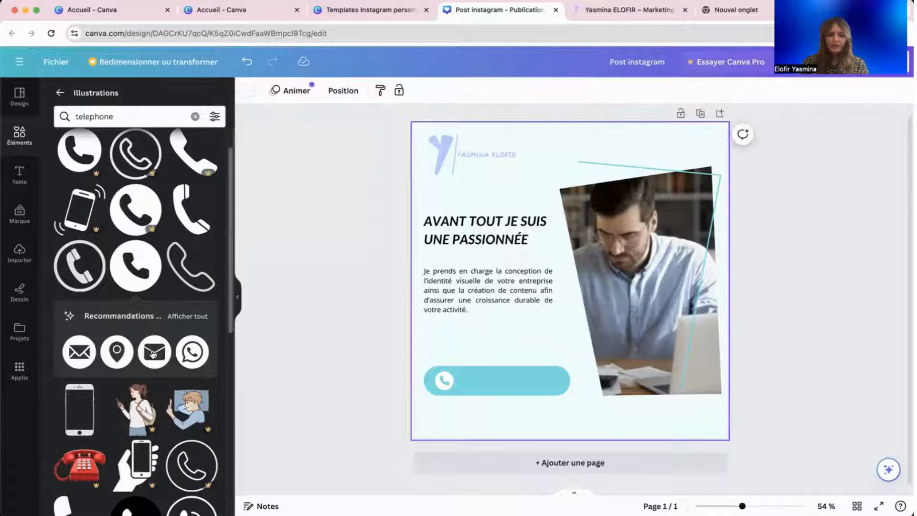
{"action": "scroll", "coordinate": [150, 413], "scroll_direction": "down", "scroll_amount": 2}
{"action": "scroll", "coordinate": [151, 413], "scroll_direction": "down", "scroll_amount": 3}
{"action": "scroll", "coordinate": [150, 410], "scroll_direction": "up", "scroll_amount": 5}
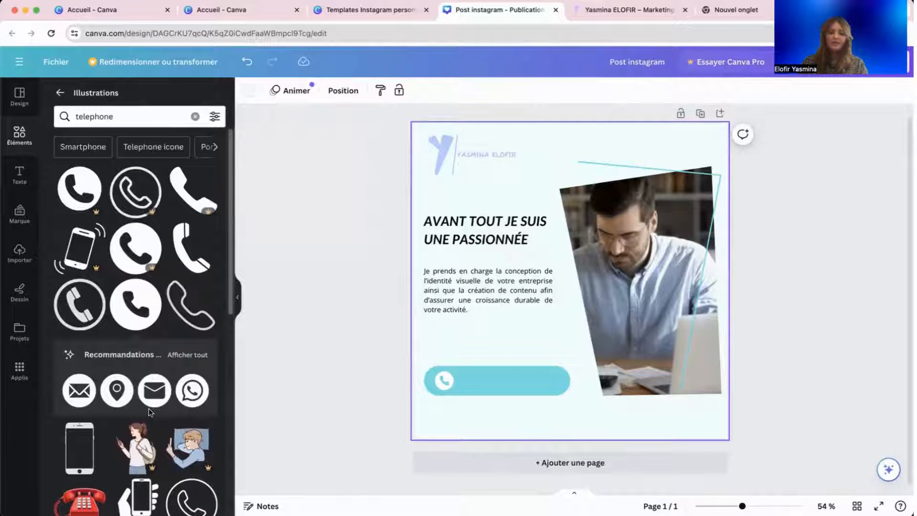
{"action": "left_click", "coordinate": [444, 380]}
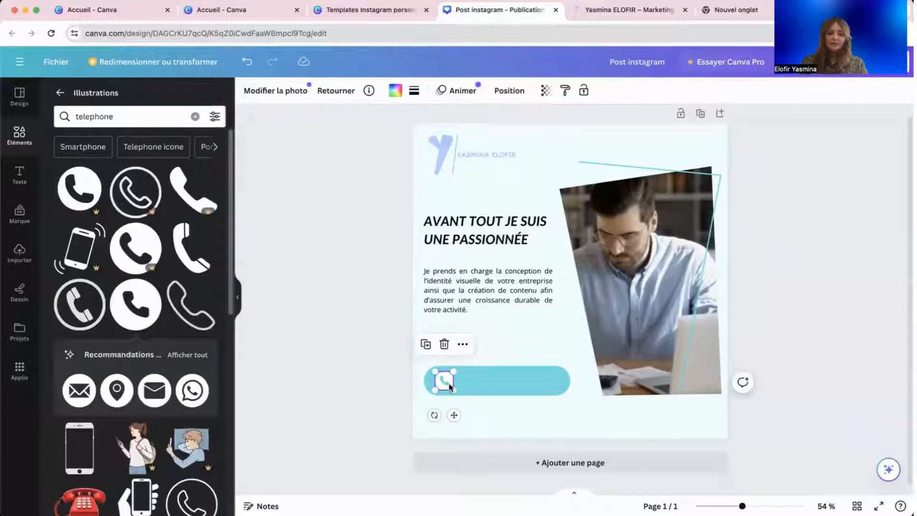
Browse the logo's photo filters without applying any.
{"action": "left_click", "coordinate": [482, 146]}
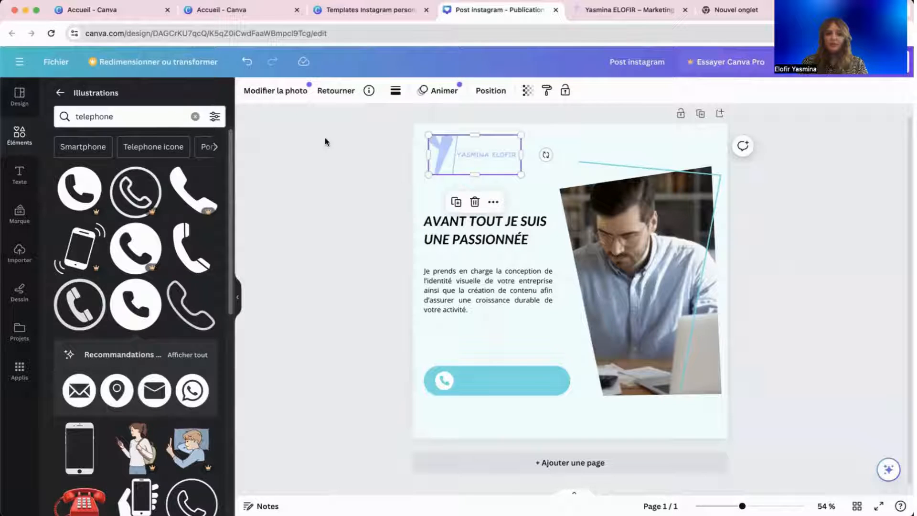
{"action": "left_click", "coordinate": [285, 95]}
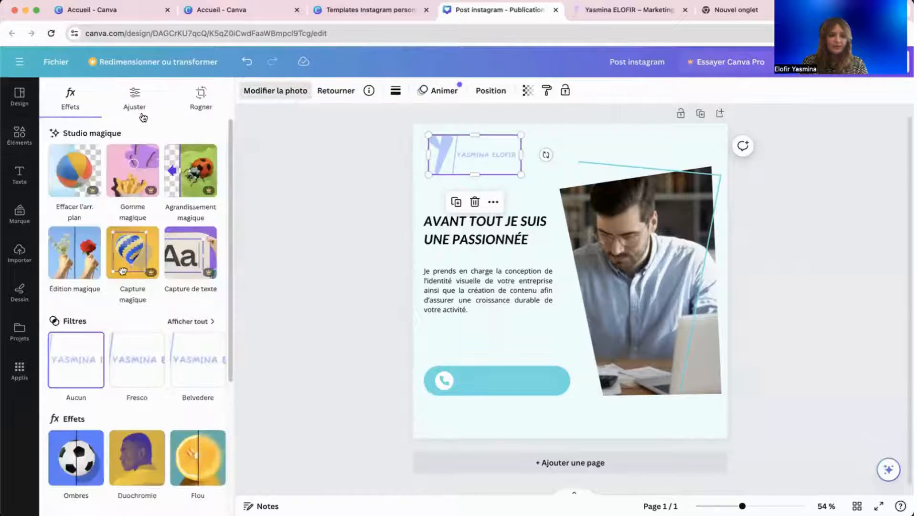
{"action": "left_click", "coordinate": [186, 321]}
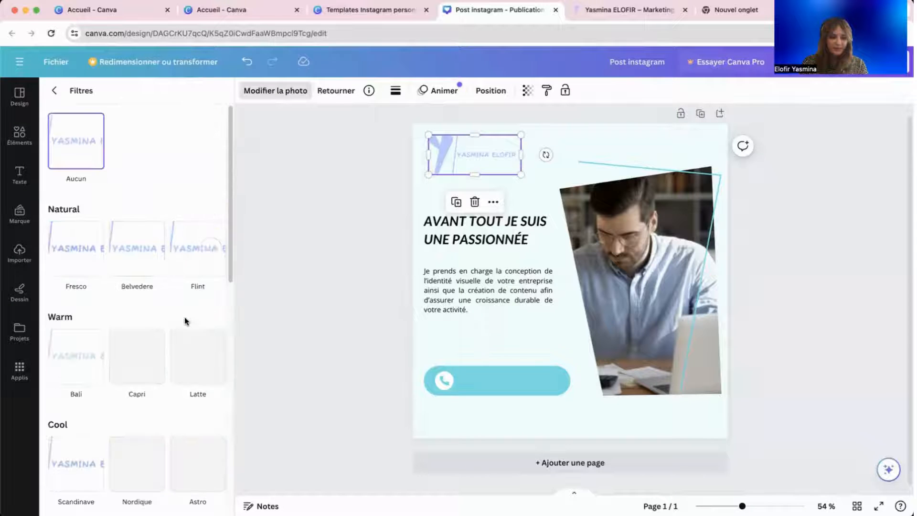
{"action": "left_click", "coordinate": [53, 92]}
{"action": "scroll", "coordinate": [140, 288], "scroll_direction": "down", "scroll_amount": 5}
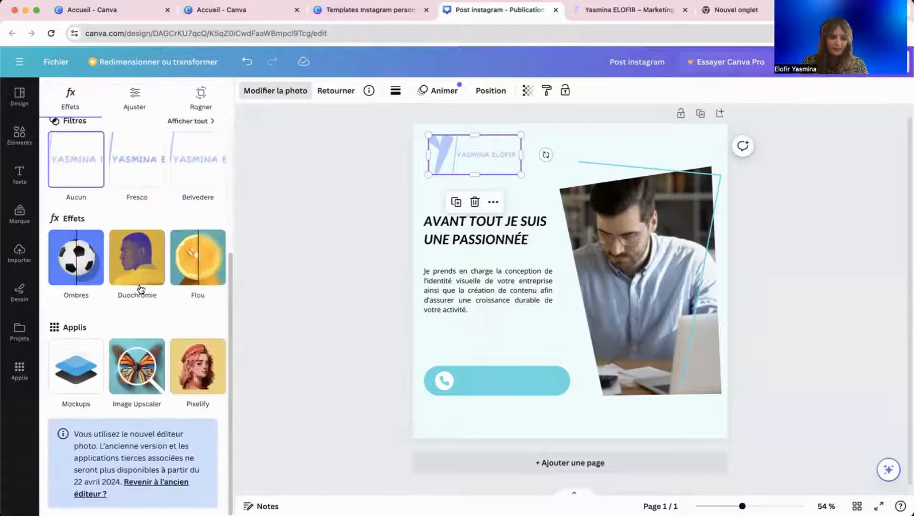
{"action": "scroll", "coordinate": [141, 288], "scroll_direction": "up", "scroll_amount": 5}
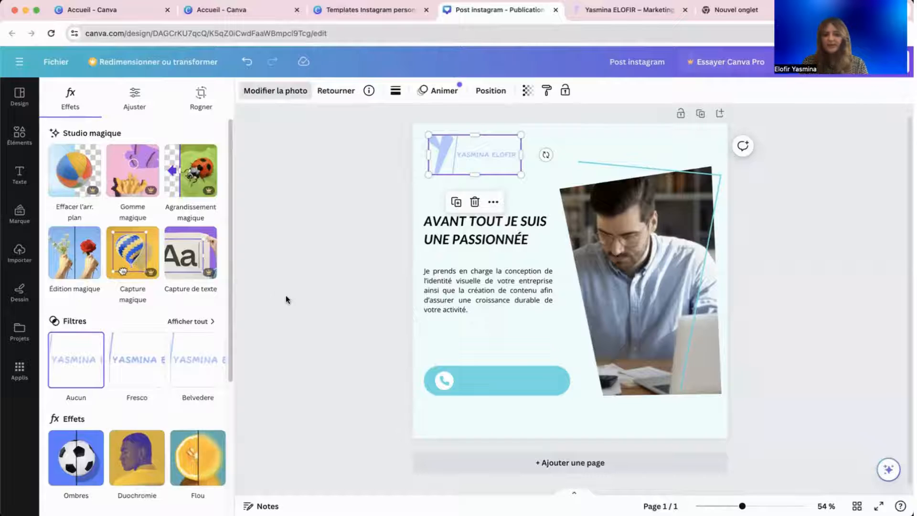
{"action": "left_click", "coordinate": [296, 300]}
Nudge the intro paragraph and the logo slightly lower on the post.
{"action": "left_click", "coordinate": [442, 285]}
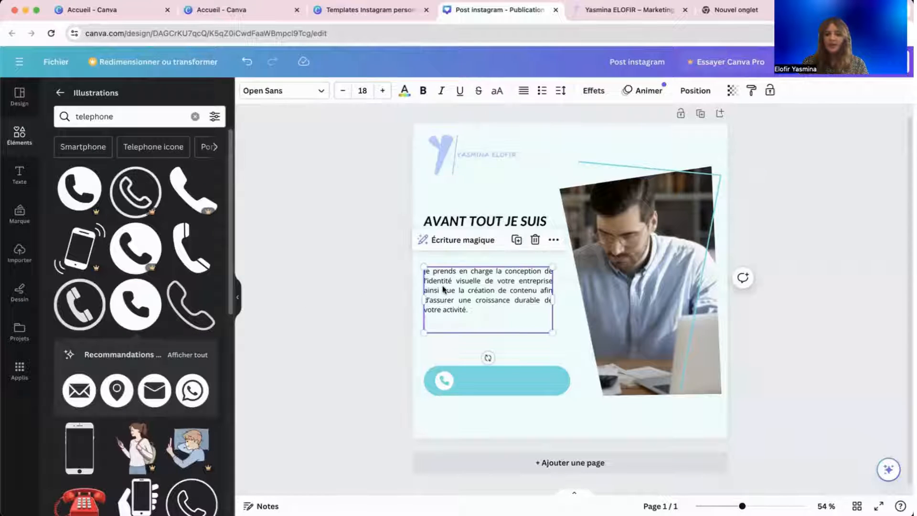
{"action": "left_click", "coordinate": [477, 226]}
{"action": "left_click", "coordinate": [388, 264]}
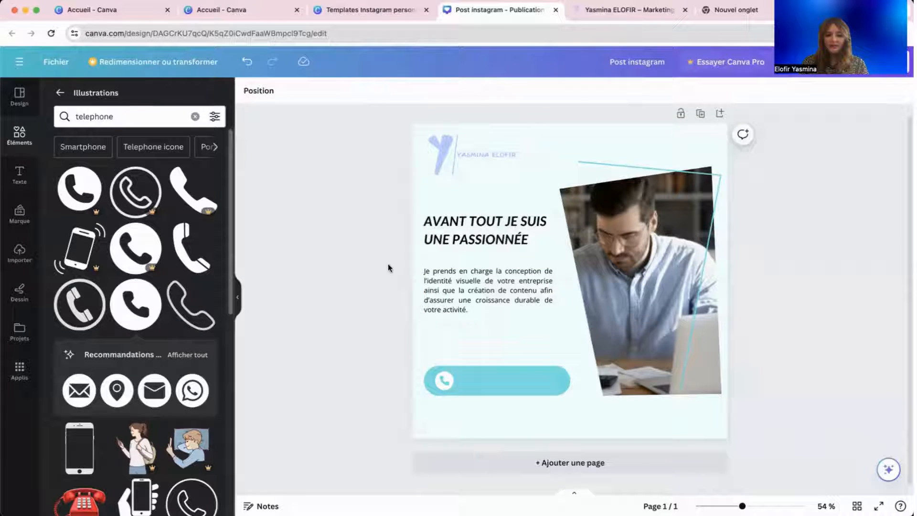
{"action": "left_click", "coordinate": [497, 383]}
{"action": "left_click", "coordinate": [490, 294]}
{"action": "left_click_drag", "start_coordinate": [490, 293], "coordinate": [489, 302]}
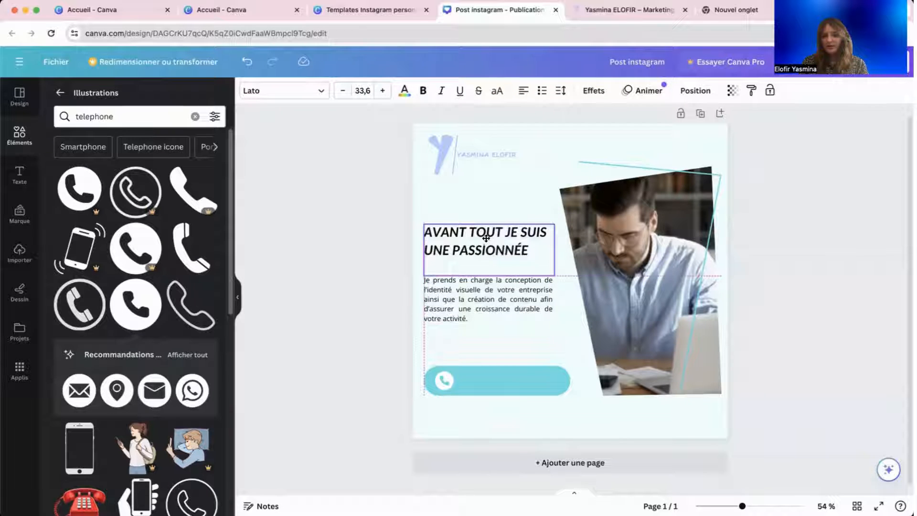
{"action": "left_click", "coordinate": [379, 258]}
{"action": "left_click", "coordinate": [511, 149]}
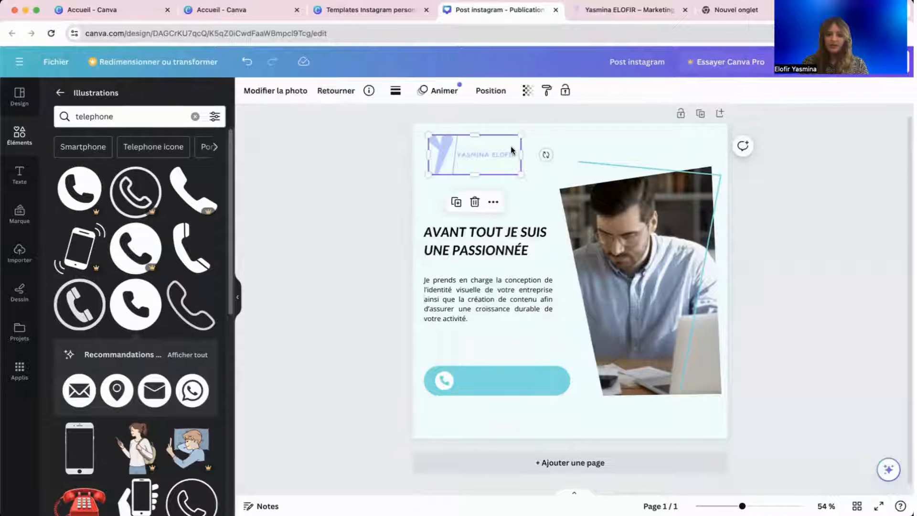
{"action": "left_click_drag", "start_coordinate": [487, 157], "coordinate": [486, 164]}
{"action": "left_click", "coordinate": [393, 215]}
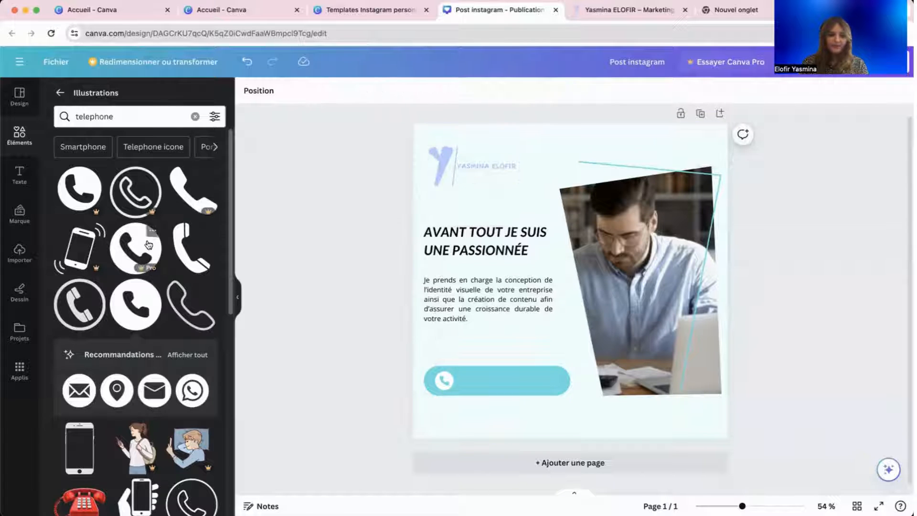
Add a body-text box with the contact phone number inside the teal button.
{"action": "left_click", "coordinate": [18, 178]}
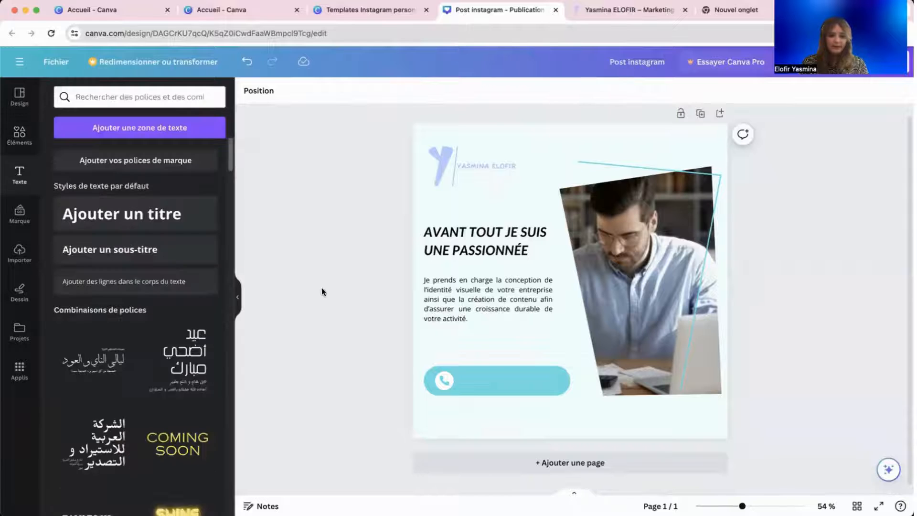
{"action": "left_click", "coordinate": [174, 286]}
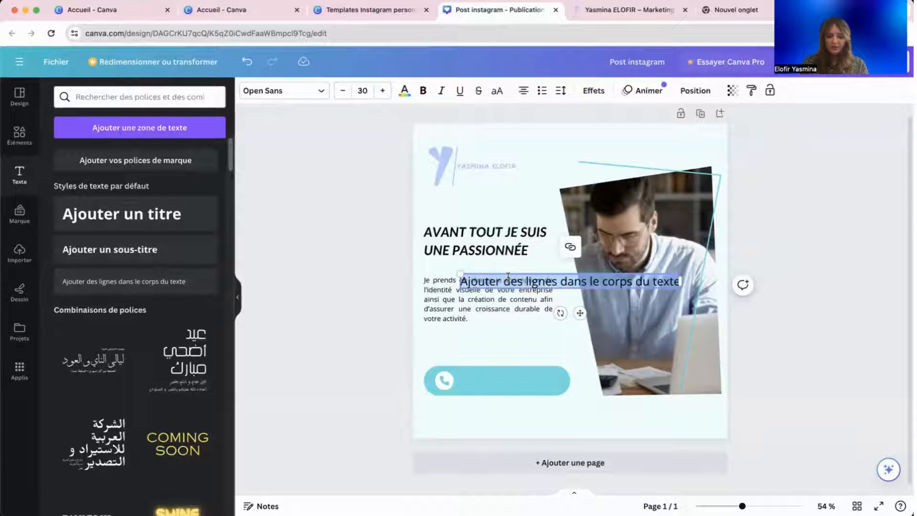
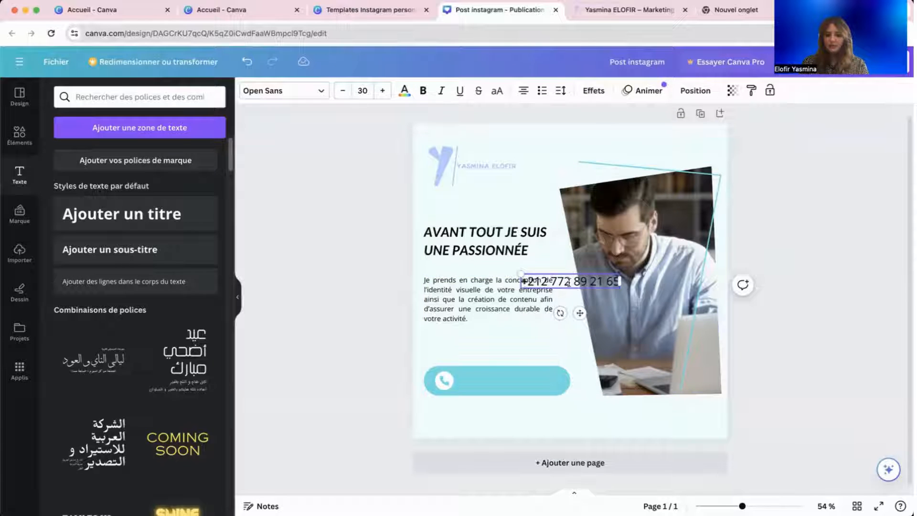
{"action": "left_click_drag", "start_coordinate": [592, 276], "coordinate": [533, 381]}
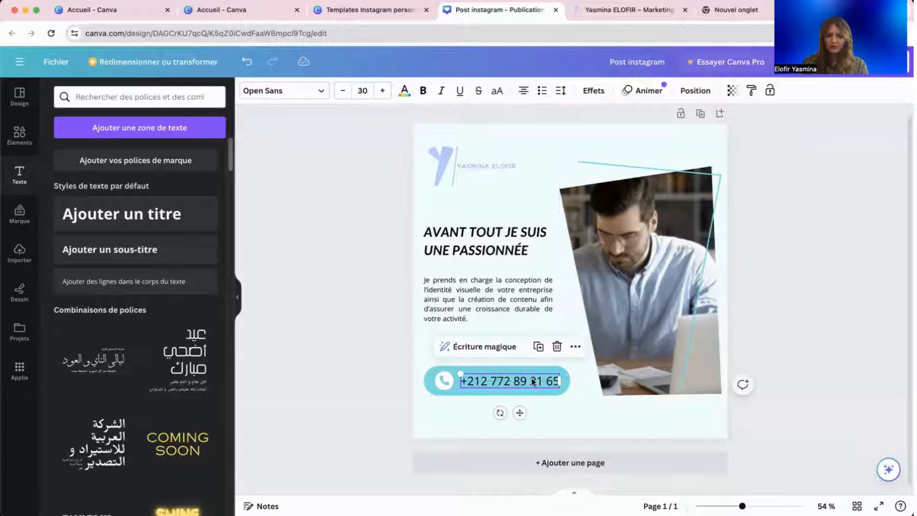
Set the number to size 28 and bold, apply Lato to all text, then open Share.
{"action": "left_click", "coordinate": [344, 96]}
{"action": "left_click", "coordinate": [344, 96]}
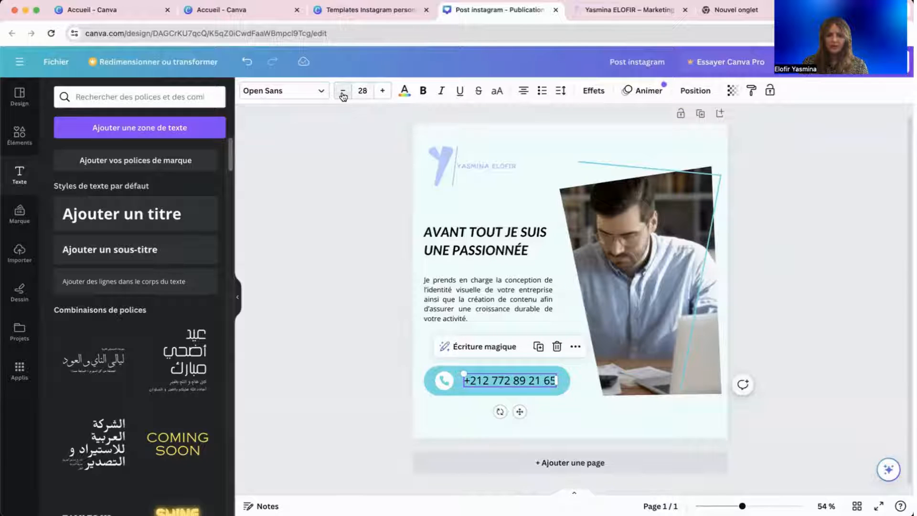
{"action": "left_click", "coordinate": [317, 92]}
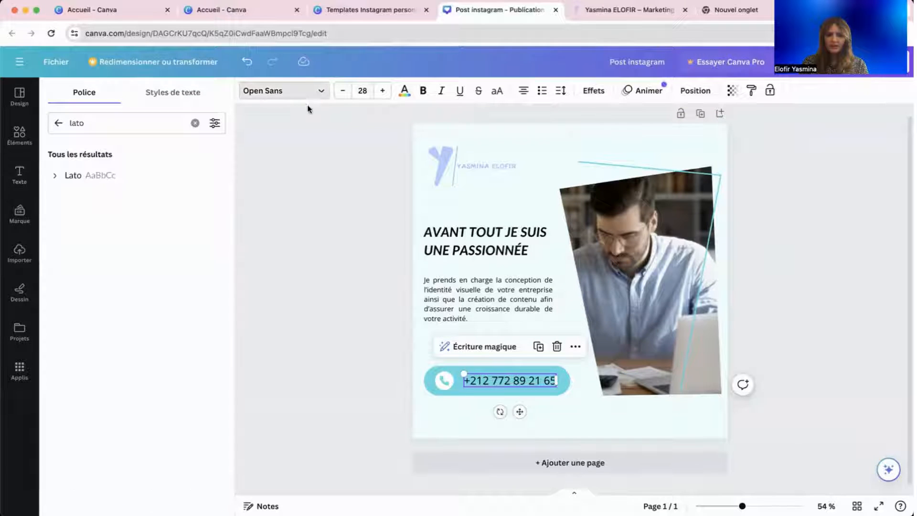
{"action": "left_click", "coordinate": [149, 184]}
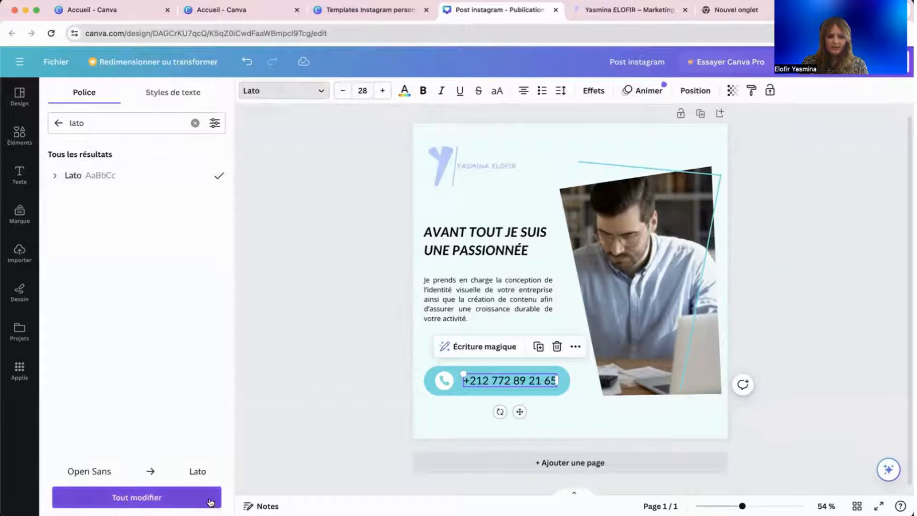
{"action": "left_click", "coordinate": [191, 500]}
{"action": "left_click", "coordinate": [475, 282]}
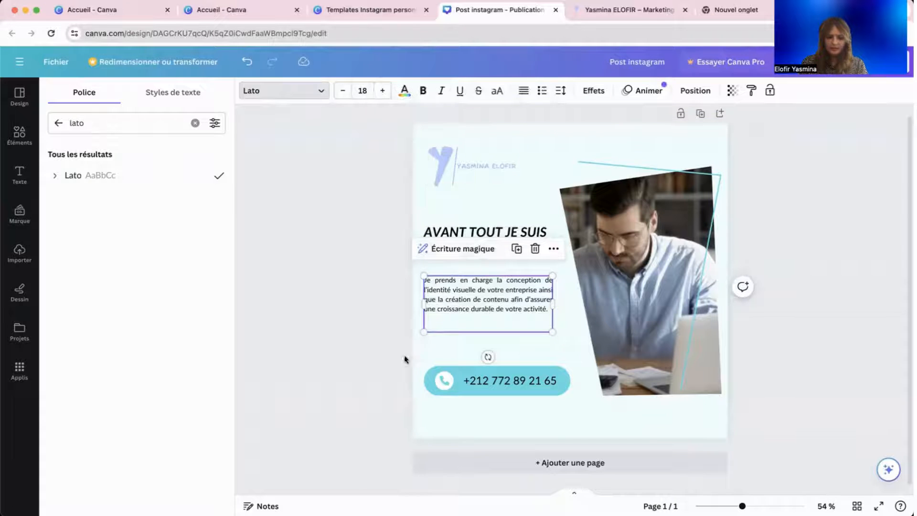
{"action": "left_click", "coordinate": [483, 380]}
{"action": "key", "text": "super+b"}
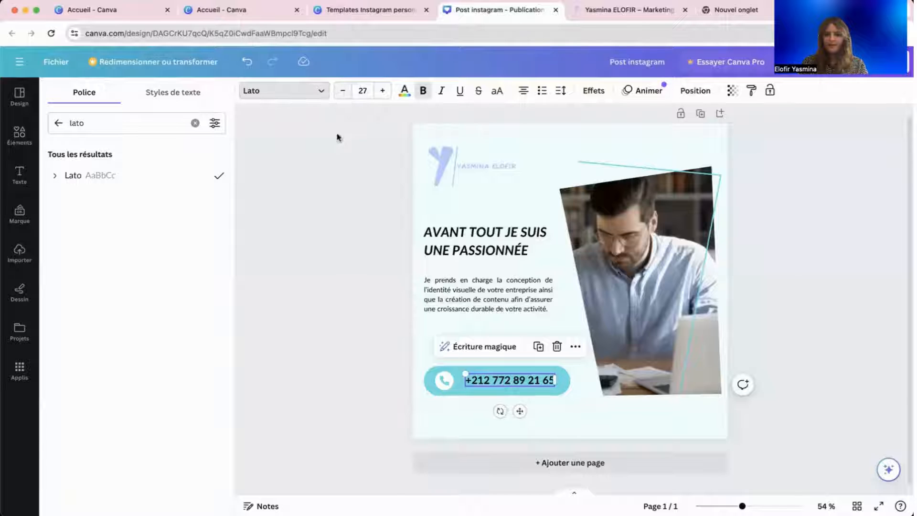
{"action": "left_click", "coordinate": [334, 229]}
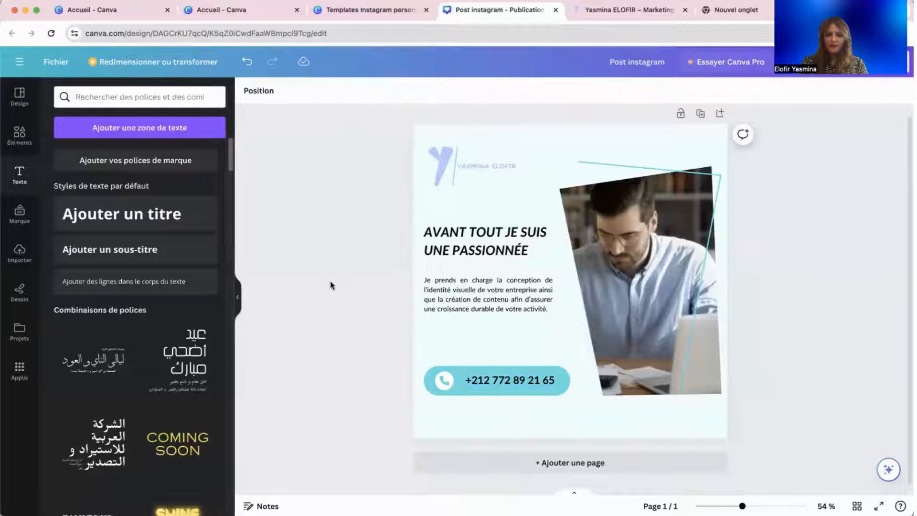
{"action": "left_click", "coordinate": [888, 61]}
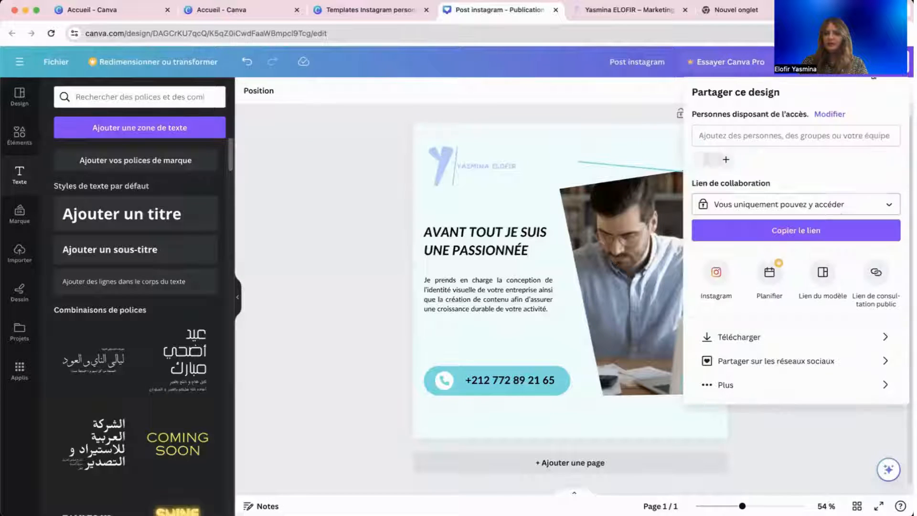
Download the Instagram post as a JPG file and dismiss the notice.
{"action": "left_click", "coordinate": [786, 338]}
{"action": "left_click", "coordinate": [768, 142]}
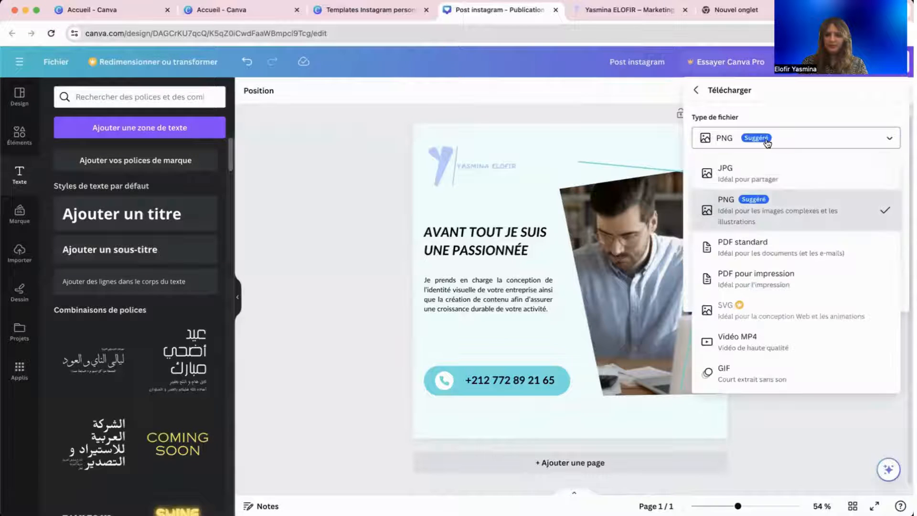
{"action": "left_click", "coordinate": [776, 184]}
{"action": "left_click", "coordinate": [757, 143]}
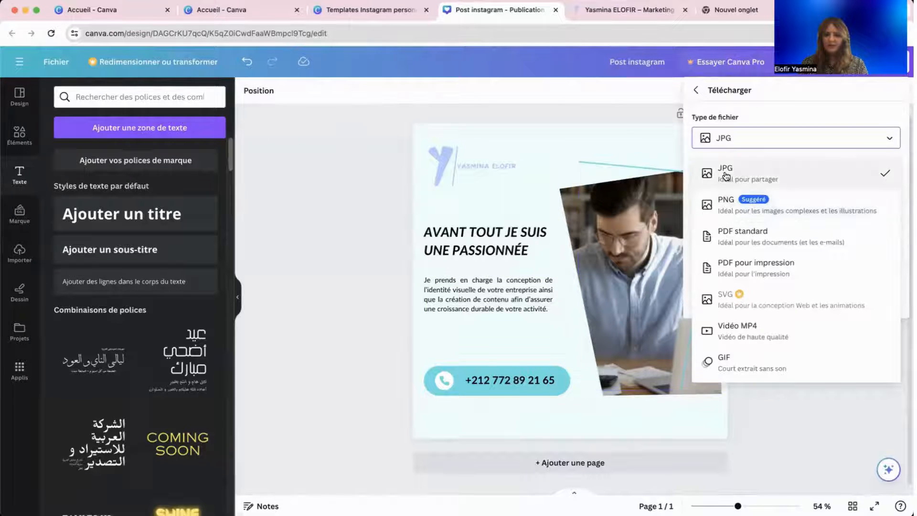
{"action": "left_click", "coordinate": [759, 171]}
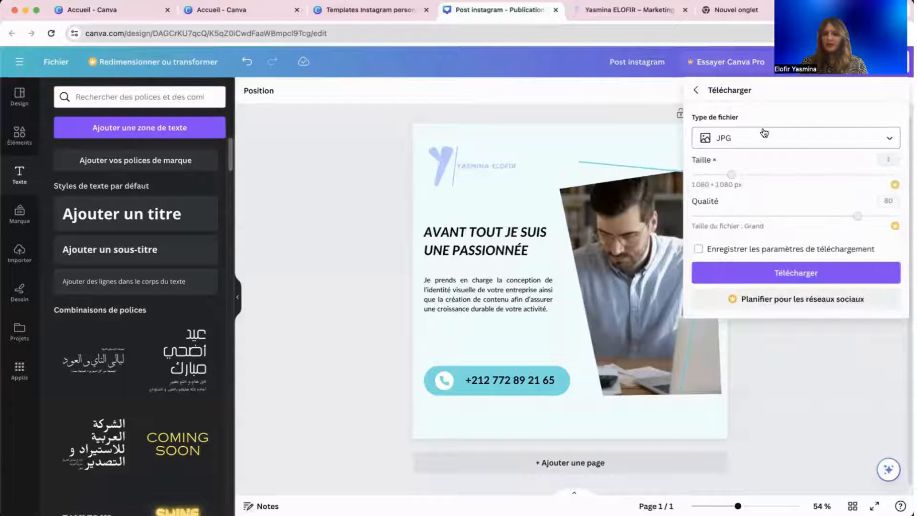
{"action": "left_click", "coordinate": [769, 274]}
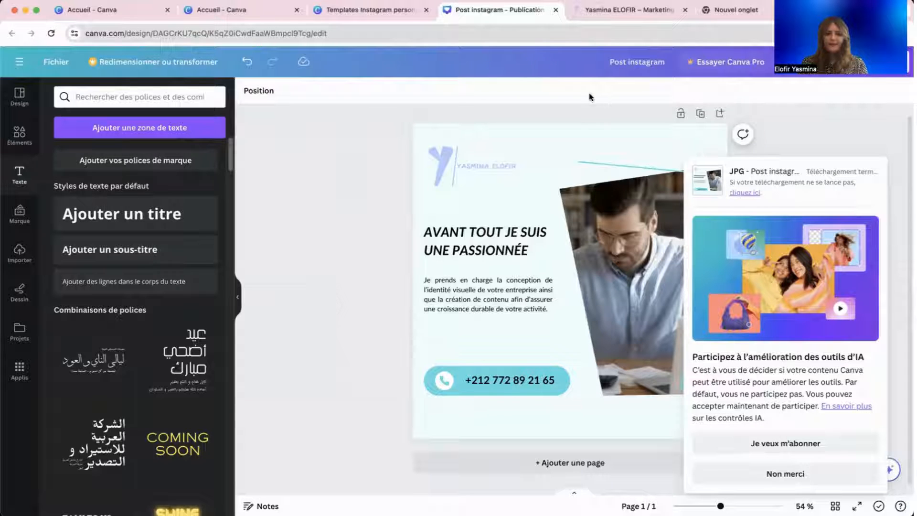
{"action": "left_click", "coordinate": [784, 143]}
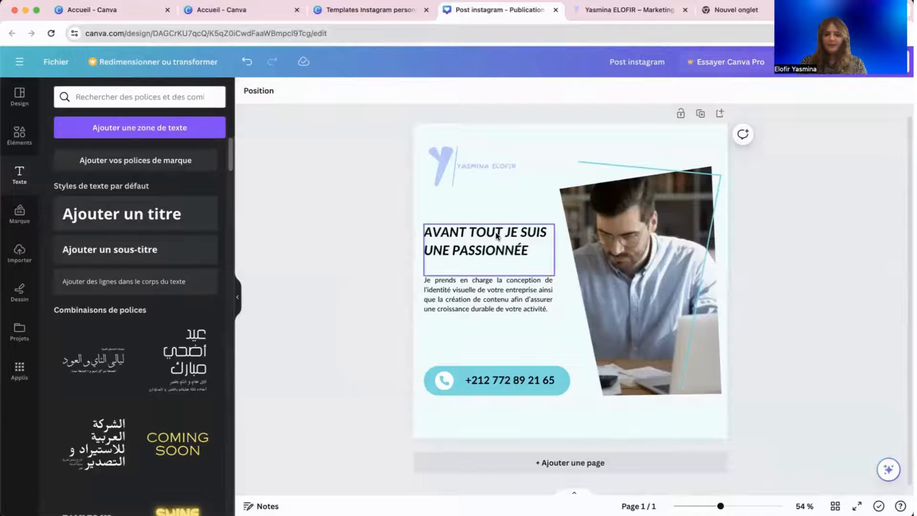
Browse the page animations without applying one.
{"action": "left_click", "coordinate": [530, 139]}
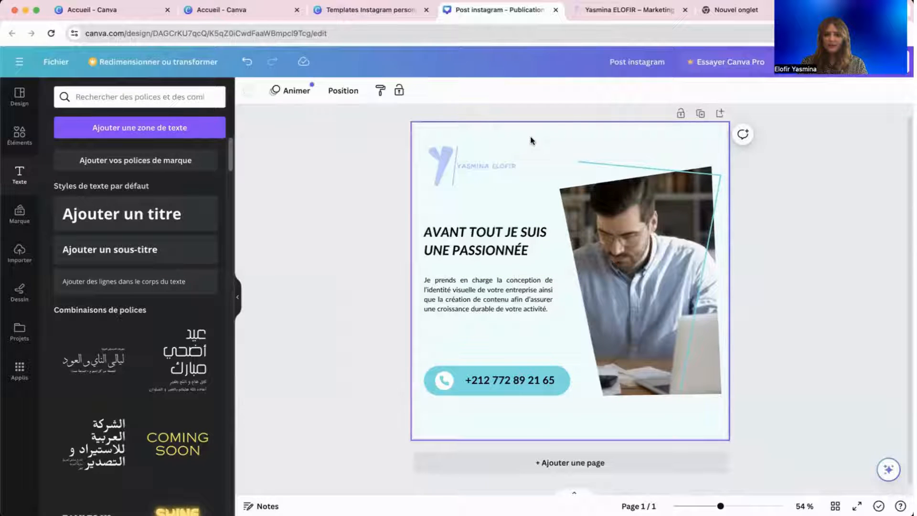
{"action": "left_click", "coordinate": [289, 90]}
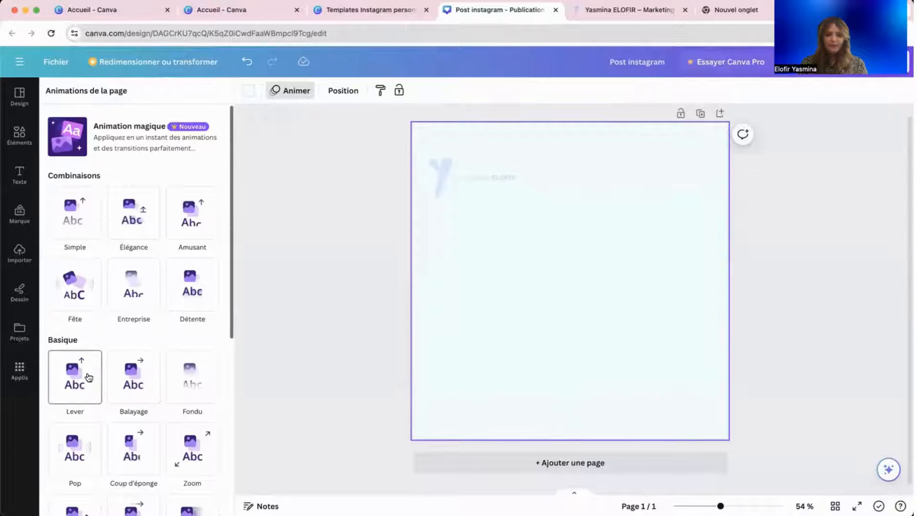
{"action": "left_click", "coordinate": [286, 276]}
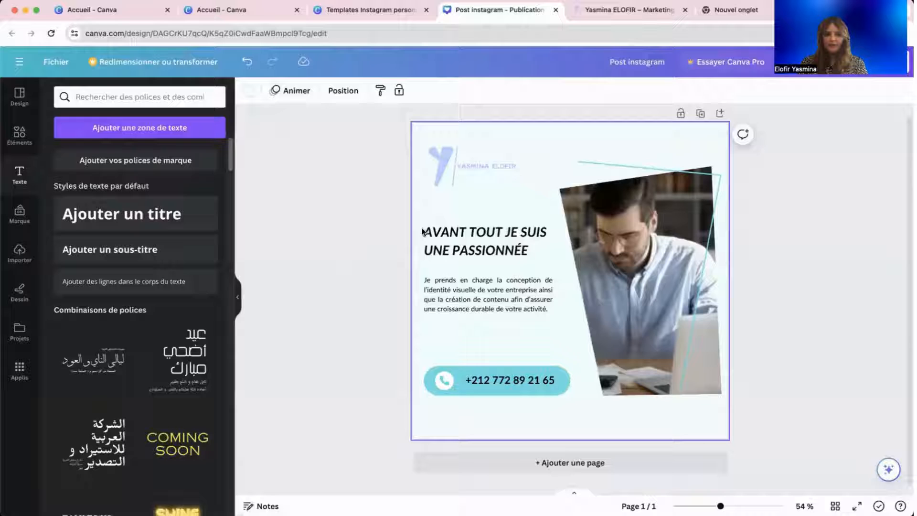
Give the logo a Pop animation playing on both entrance and exit (Les deux).
{"action": "left_click", "coordinate": [486, 168]}
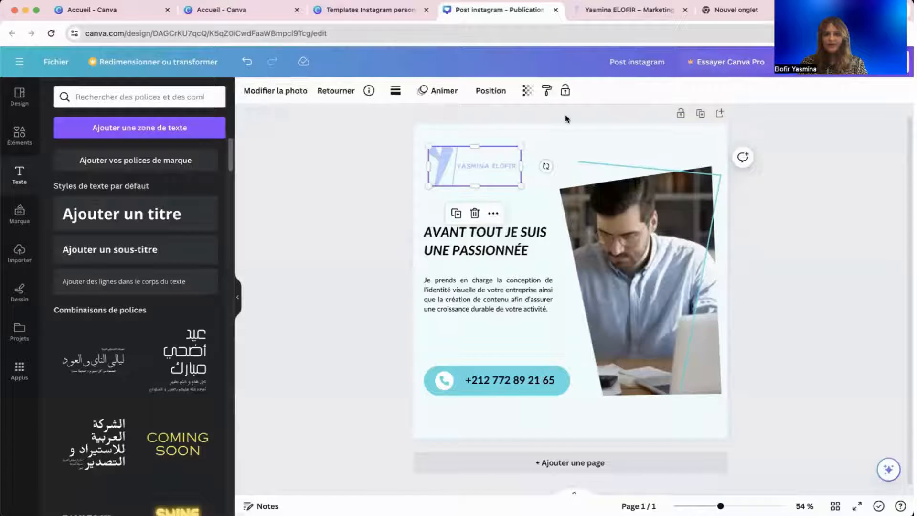
{"action": "left_click", "coordinate": [435, 91]}
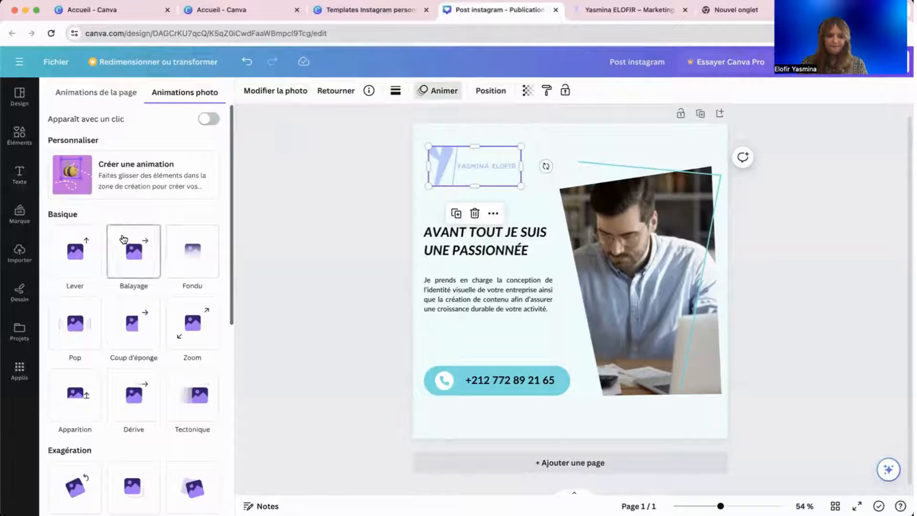
{"action": "left_click", "coordinate": [82, 327]}
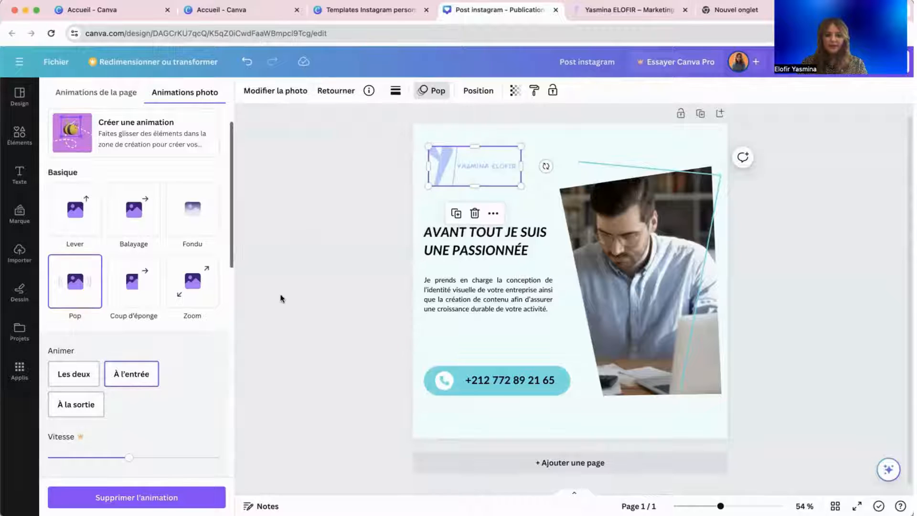
{"action": "left_click", "coordinate": [84, 379]}
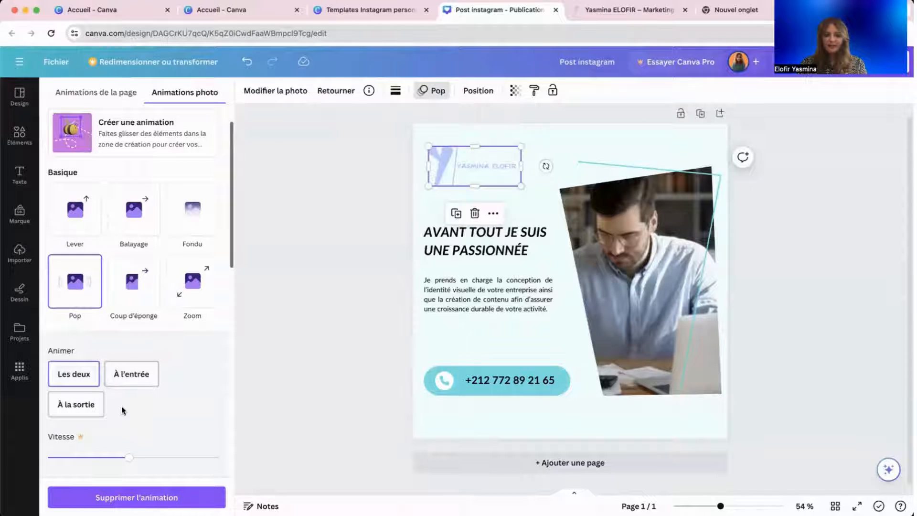
{"action": "left_click", "coordinate": [301, 351]}
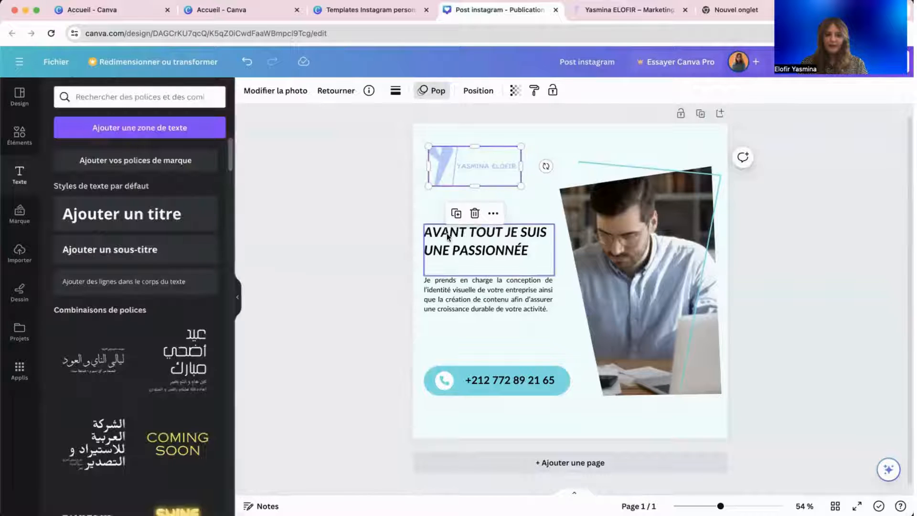
Apply the Balayage animation to the heading and paragraph together.
{"action": "left_click", "coordinate": [445, 233]}
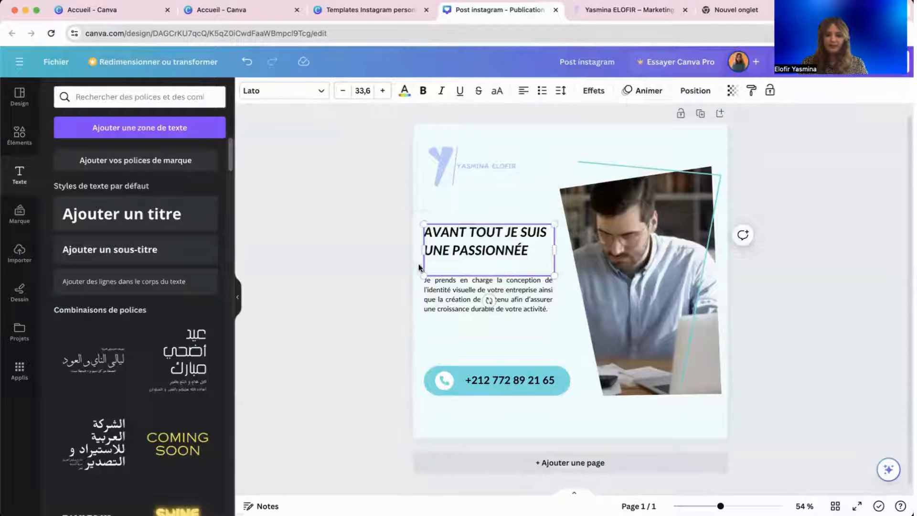
{"action": "left_click", "coordinate": [434, 291], "text": "shift"}
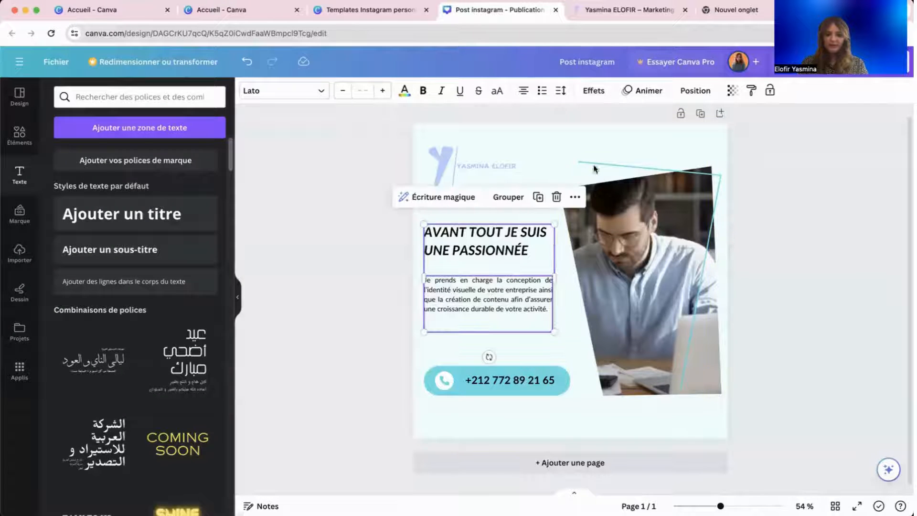
{"action": "left_click", "coordinate": [642, 96]}
{"action": "left_click", "coordinate": [136, 261]}
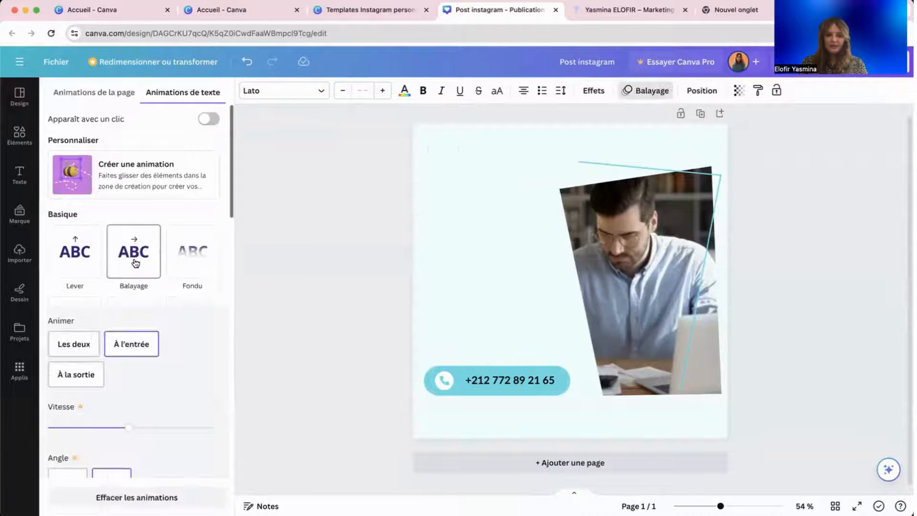
Apply the Lever animation to the photo frame and the slanted photo shape.
{"action": "left_click", "coordinate": [631, 245]}
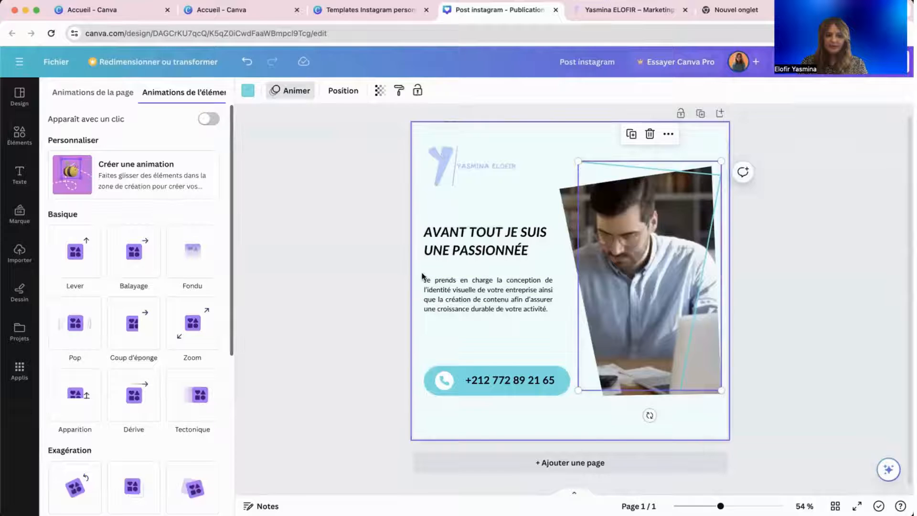
{"action": "left_click", "coordinate": [79, 268]}
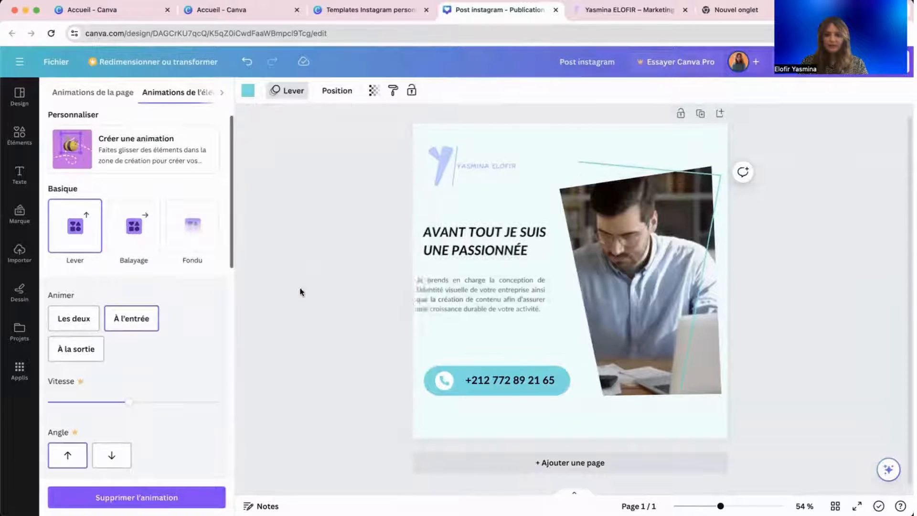
{"action": "left_click", "coordinate": [661, 320]}
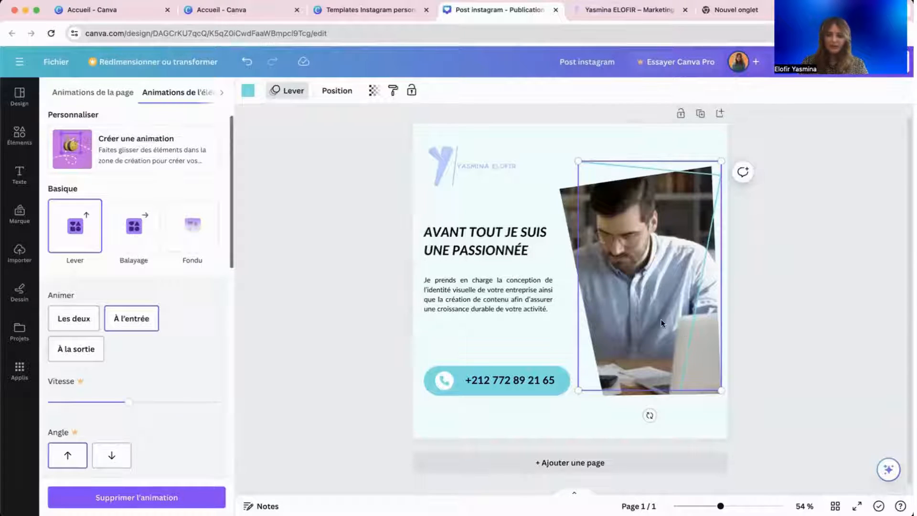
{"action": "left_click", "coordinate": [575, 239], "text": "shift"}
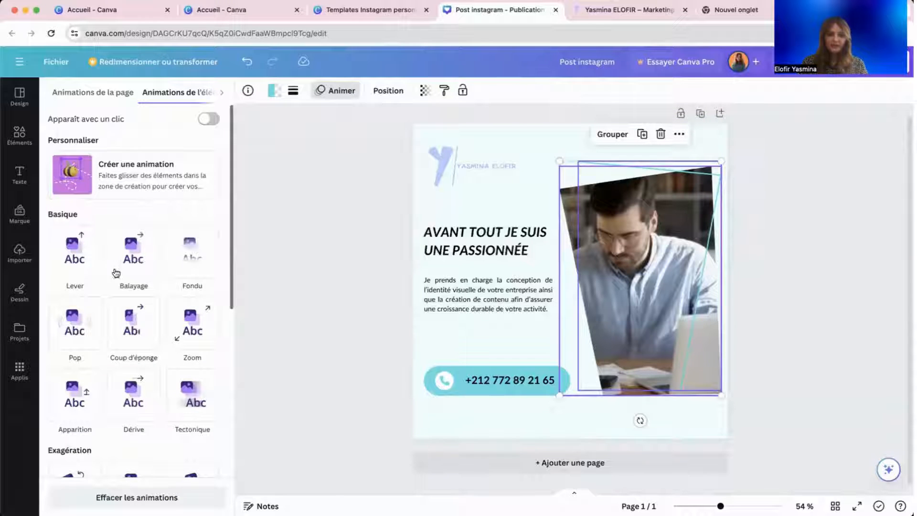
{"action": "left_click", "coordinate": [76, 251]}
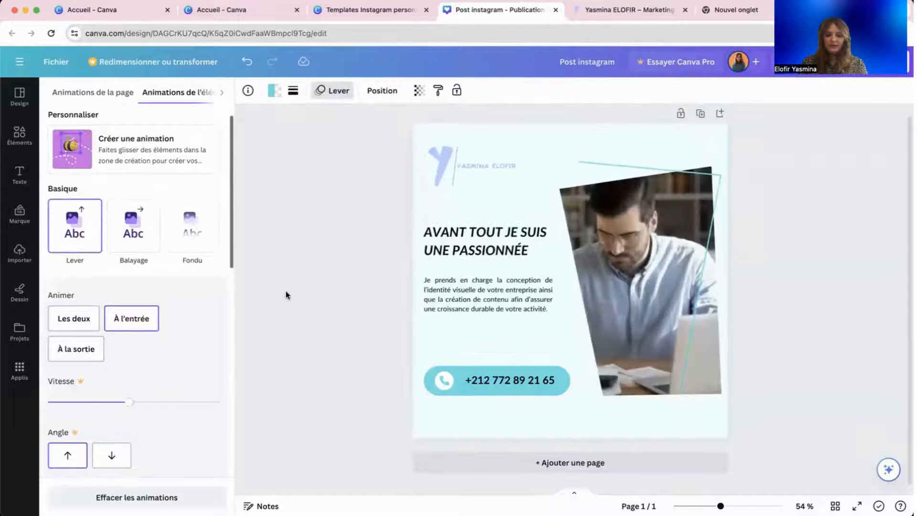
Give the phone button a Pop animation, then preview the animated post full screen.
{"action": "double_click", "coordinate": [505, 383]}
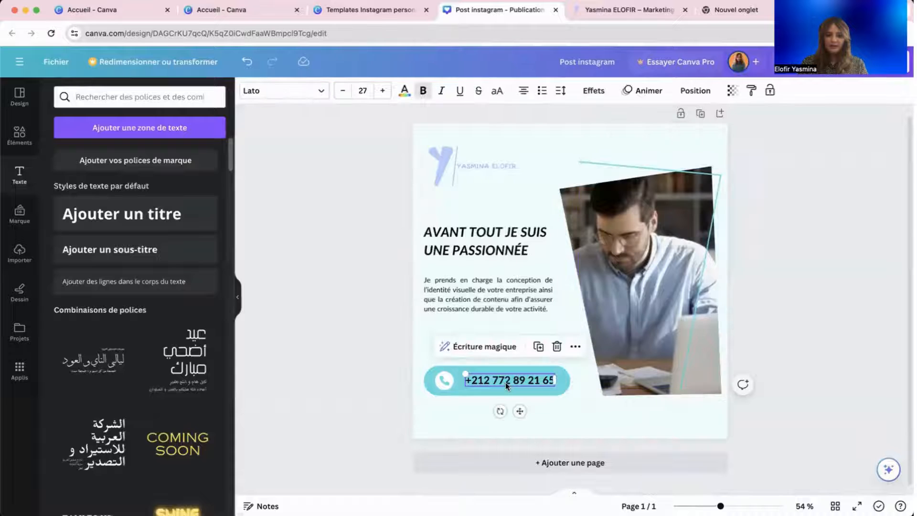
{"action": "left_click", "coordinate": [443, 384]}
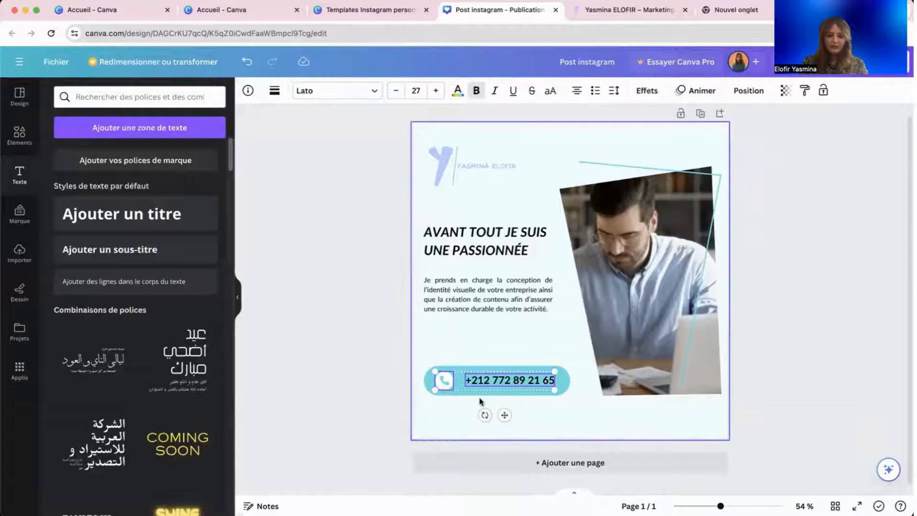
{"action": "left_click", "coordinate": [476, 371]}
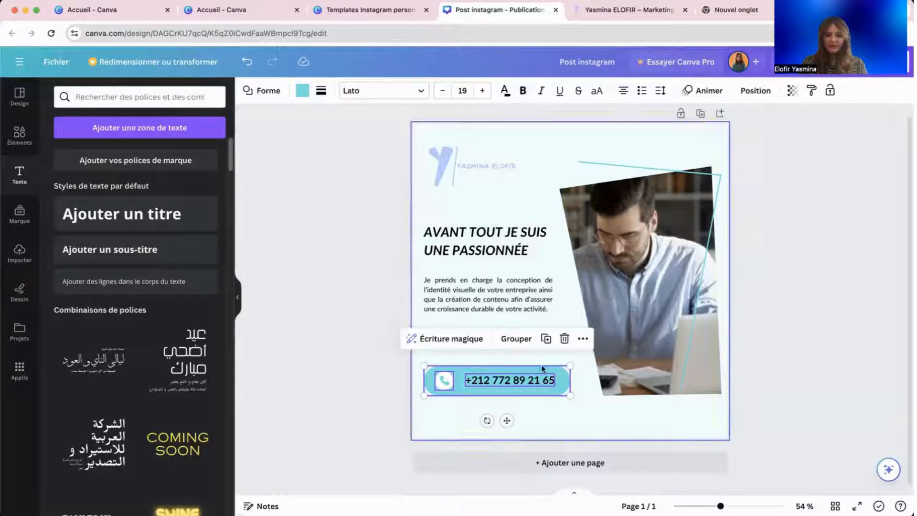
{"action": "left_click", "coordinate": [702, 90]}
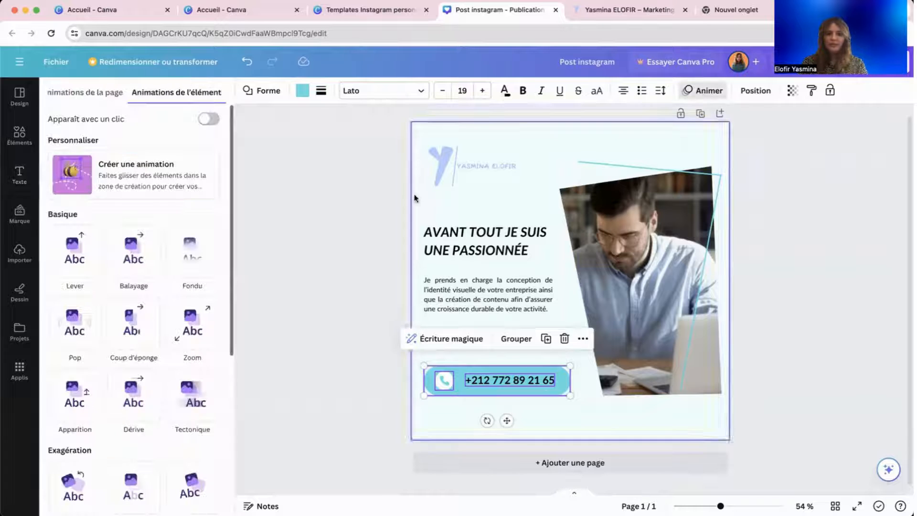
{"action": "left_click", "coordinate": [77, 339]}
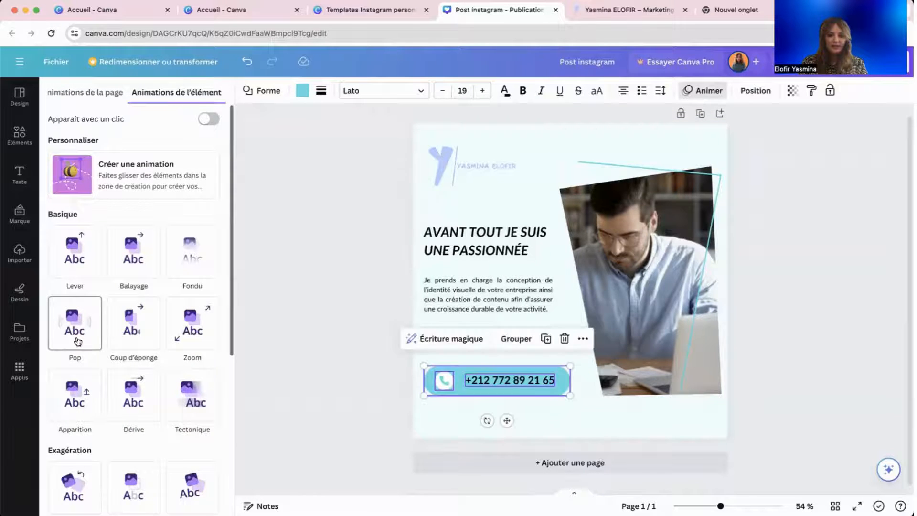
{"action": "left_click", "coordinate": [78, 341]}
{"action": "left_click", "coordinate": [296, 339]}
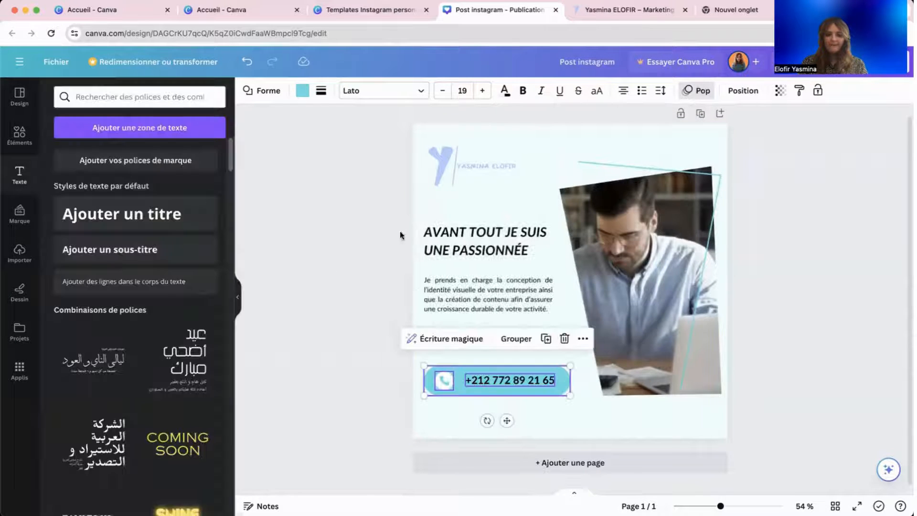
{"action": "left_click", "coordinate": [811, 62]}
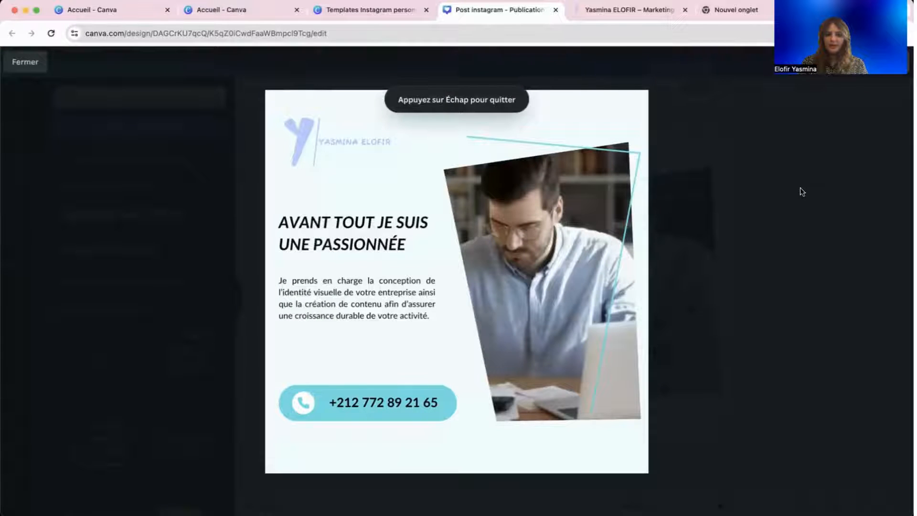
{"action": "key", "text": "Escape"}
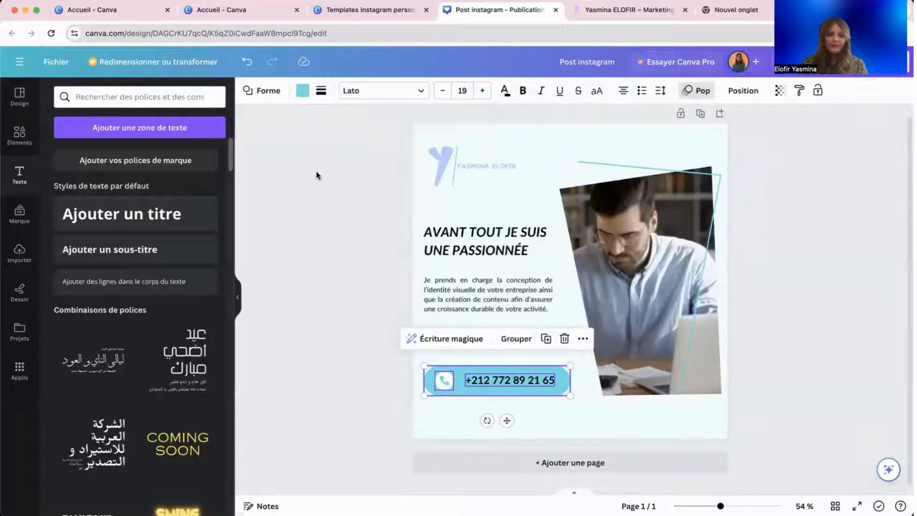
Open the audio library and search it for 'clavier' keyboard sounds.
{"action": "left_click", "coordinate": [12, 140]}
{"action": "left_click", "coordinate": [194, 116]}
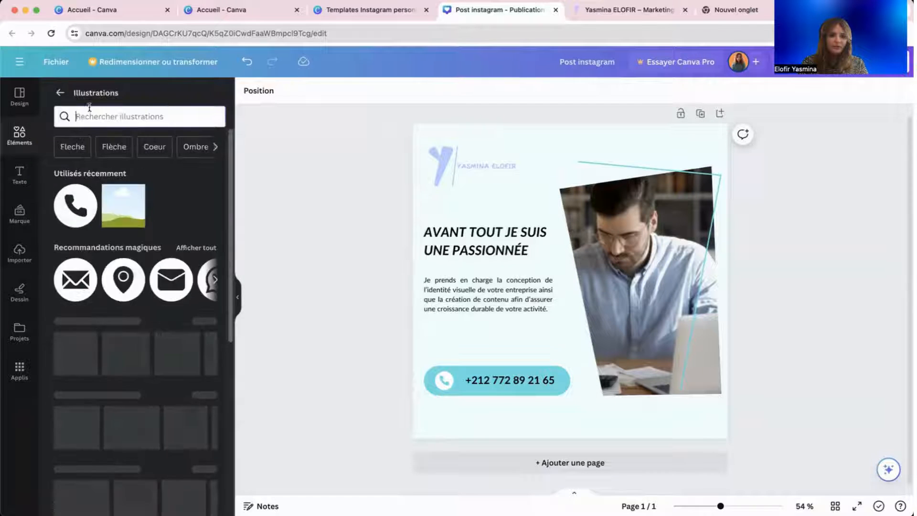
{"action": "left_click", "coordinate": [59, 92]}
{"action": "scroll", "coordinate": [118, 338], "scroll_direction": "down", "scroll_amount": 8}
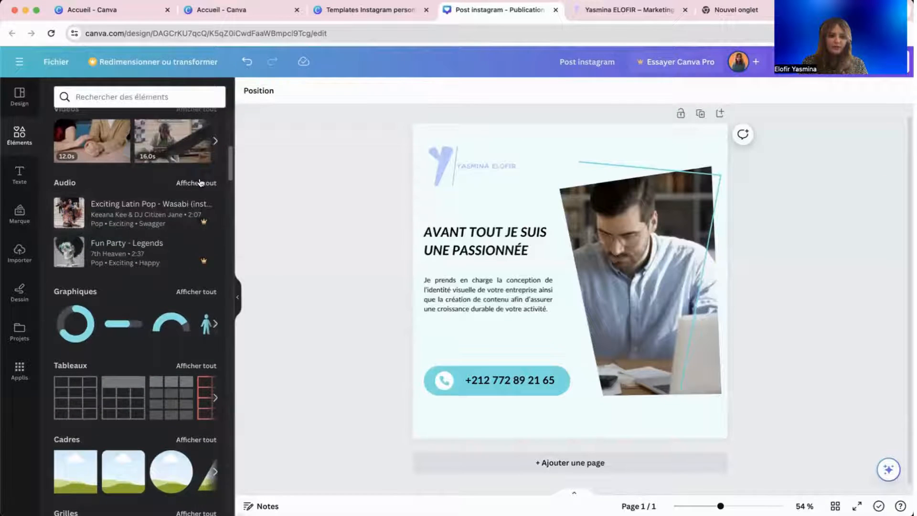
{"action": "left_click", "coordinate": [181, 184]}
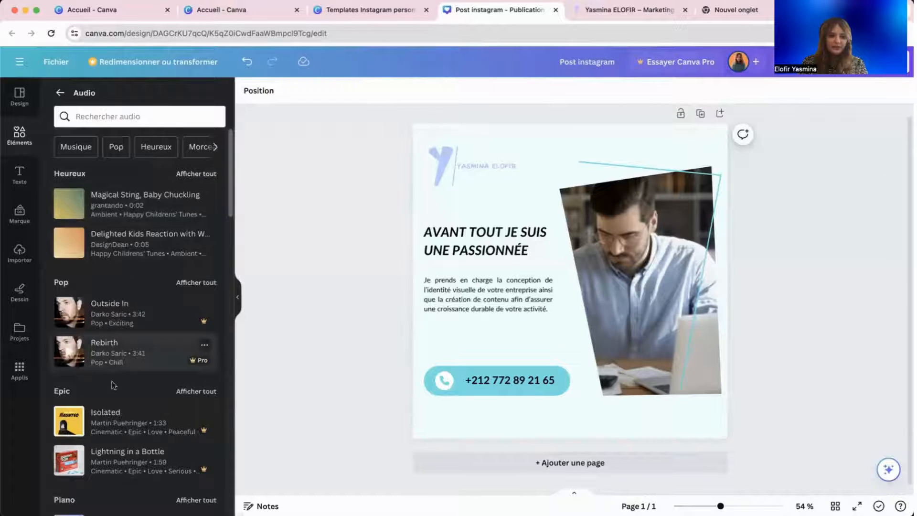
{"action": "scroll", "coordinate": [113, 378], "scroll_direction": "down", "scroll_amount": 1}
{"action": "left_click", "coordinate": [91, 116]}
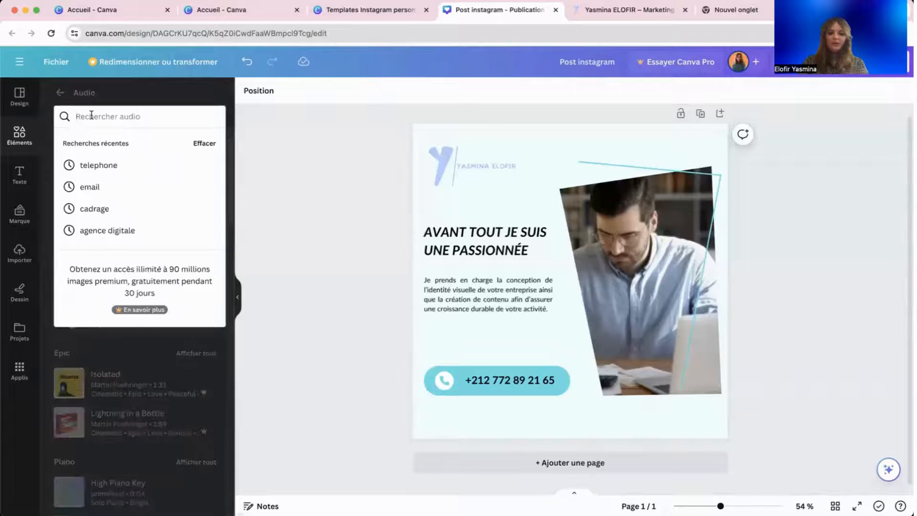
{"action": "type", "text": "CALM"}
{"action": "key", "text": "BackSpace"}
{"action": "key", "text": "BackSpace"}
{"action": "key", "text": "BackSpace"}
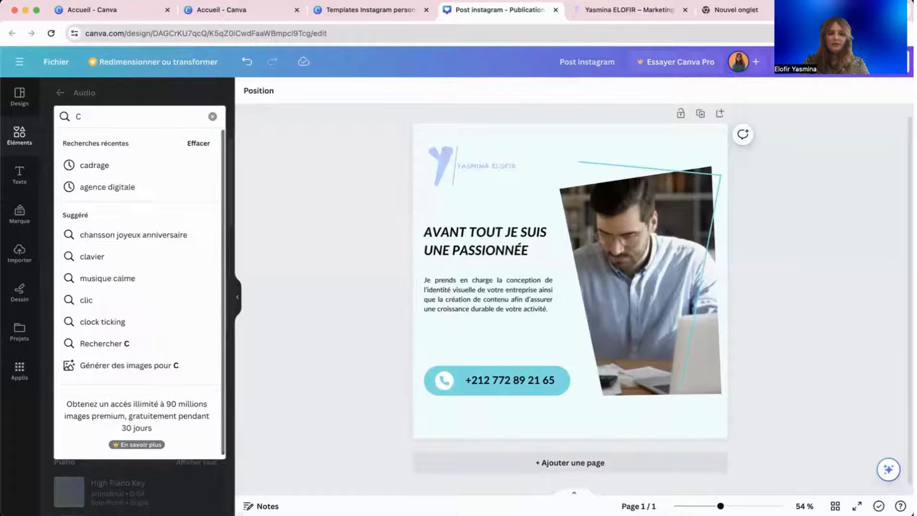
{"action": "type", "text": "lavier"}
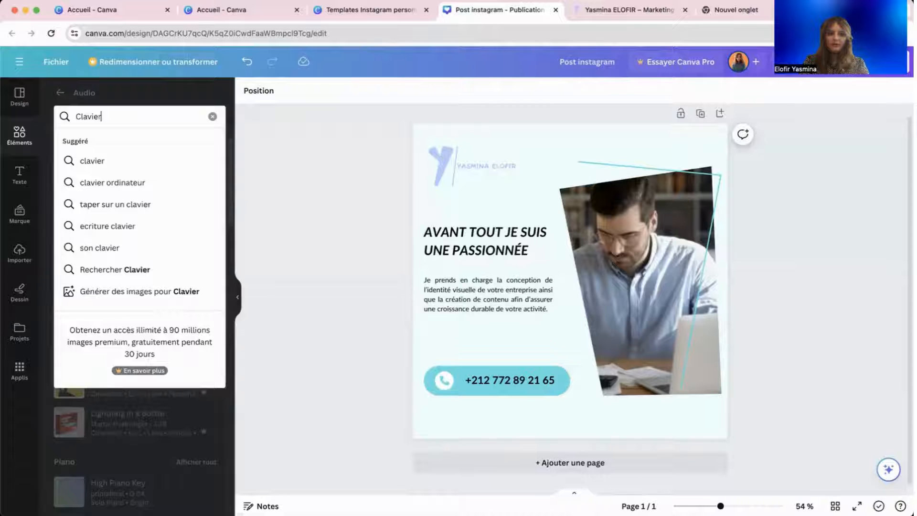
{"action": "left_click", "coordinate": [105, 171]}
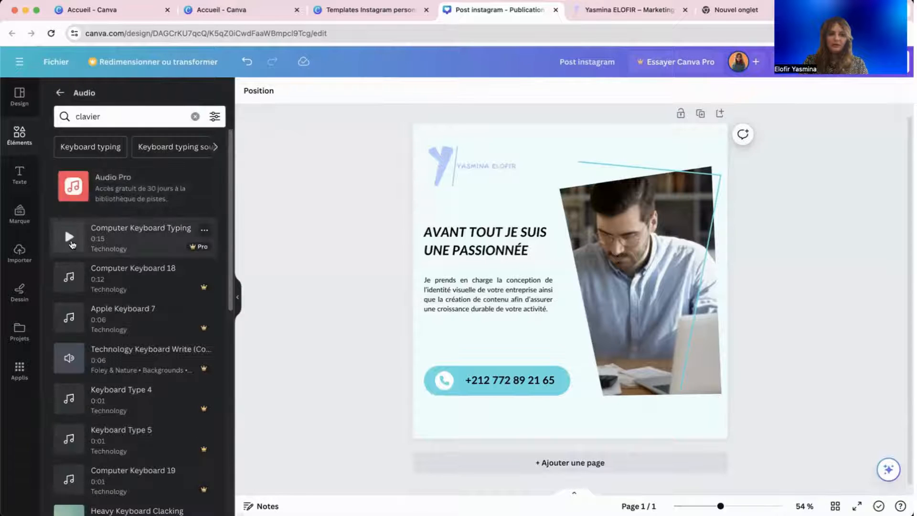
Preview the first keyboard track and Computer Keyboard 18, then open Share.
{"action": "left_click", "coordinate": [69, 237]}
{"action": "left_click", "coordinate": [69, 238]}
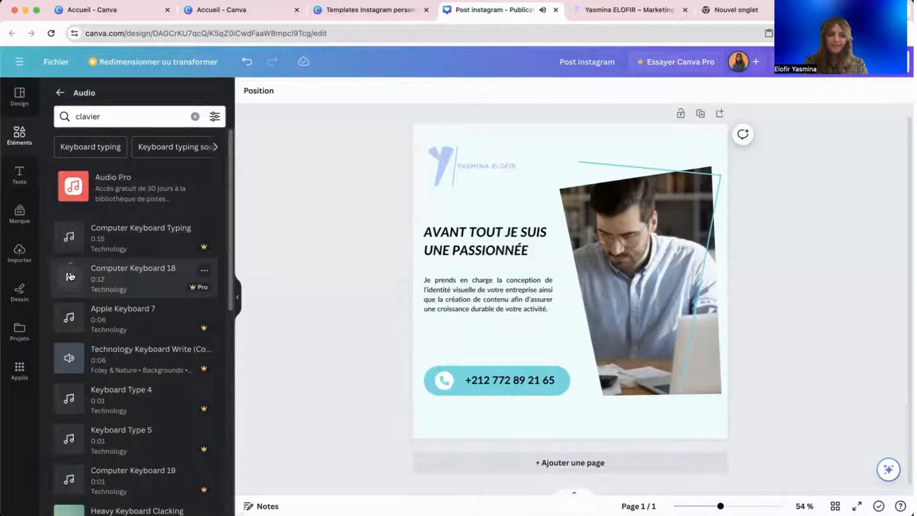
{"action": "left_click", "coordinate": [69, 276]}
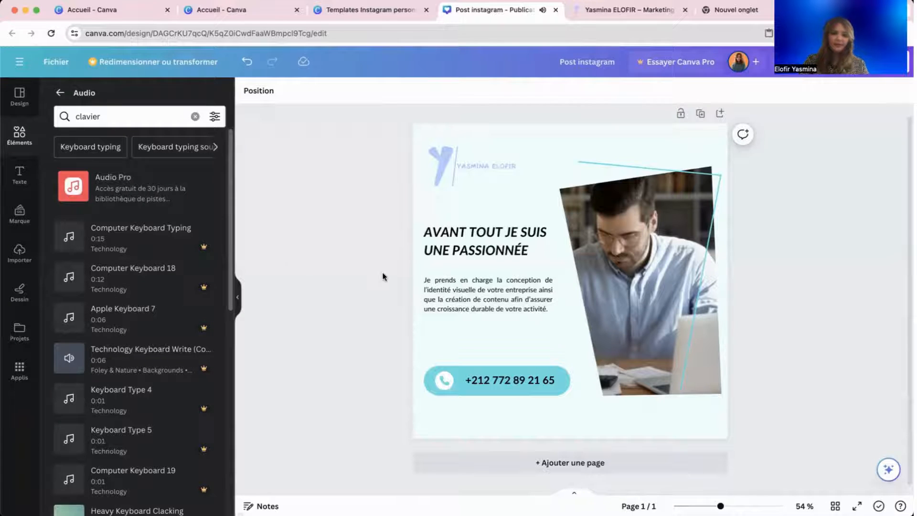
{"action": "left_click", "coordinate": [482, 281]}
{"action": "left_click", "coordinate": [370, 325]}
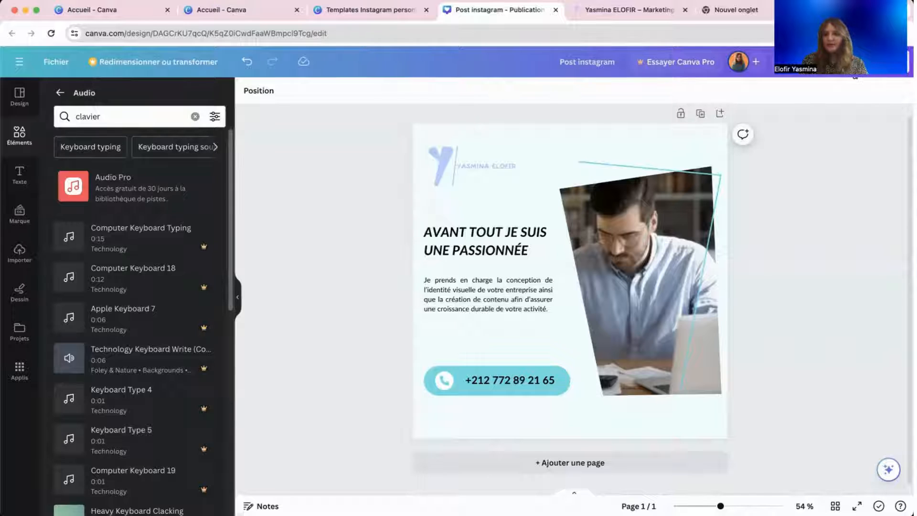
{"action": "left_click", "coordinate": [854, 70]}
Set the download file type to GIF, close the panel, and add blank Page 2.
{"action": "left_click", "coordinate": [761, 340]}
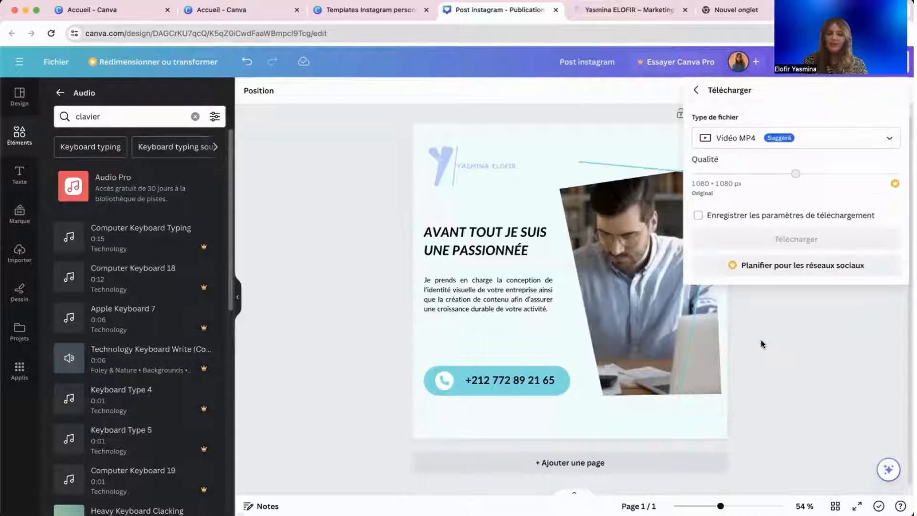
{"action": "left_click", "coordinate": [804, 147]}
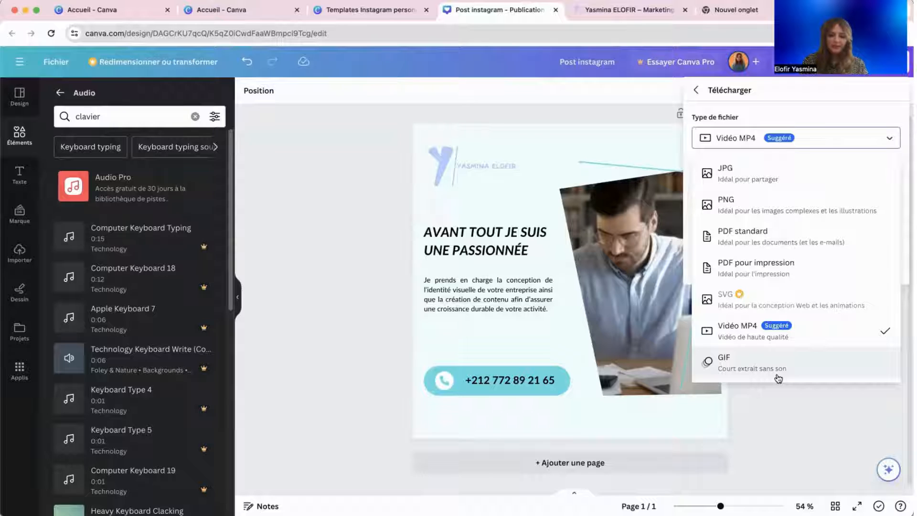
{"action": "left_click", "coordinate": [745, 369]}
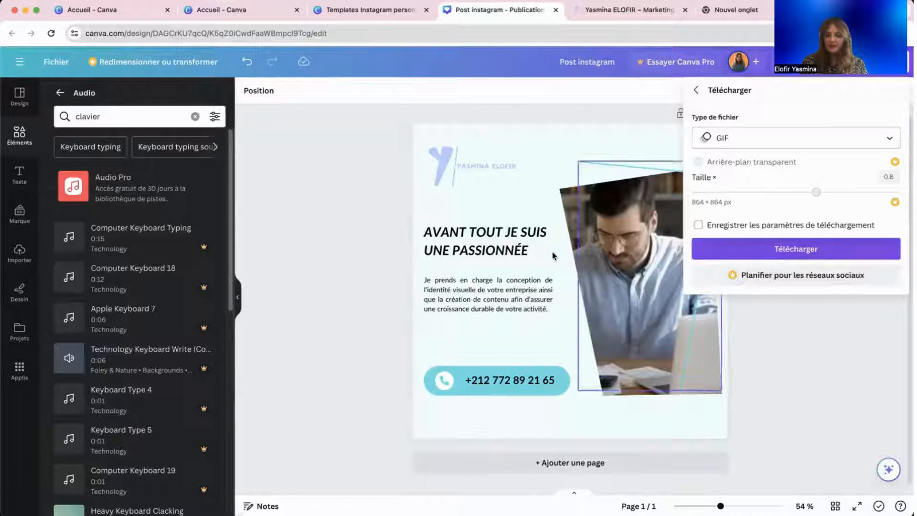
{"action": "left_click", "coordinate": [395, 265]}
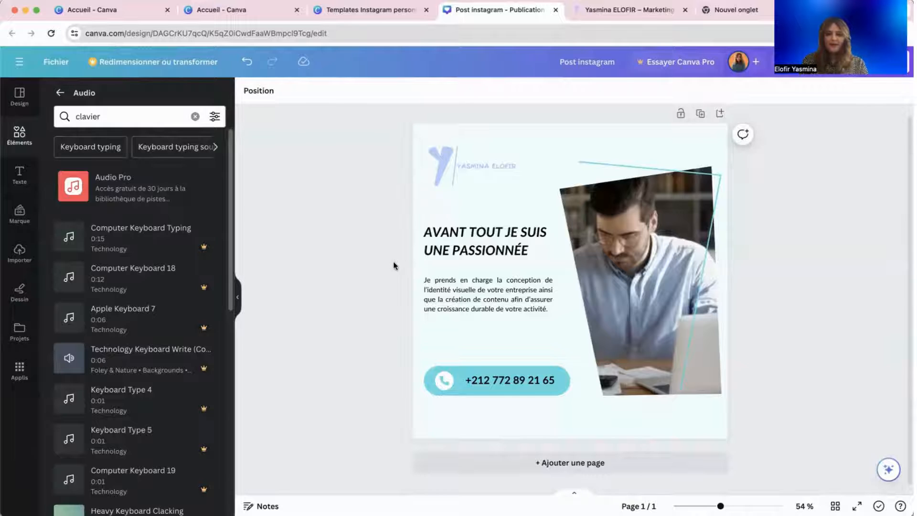
{"action": "left_click", "coordinate": [485, 461]}
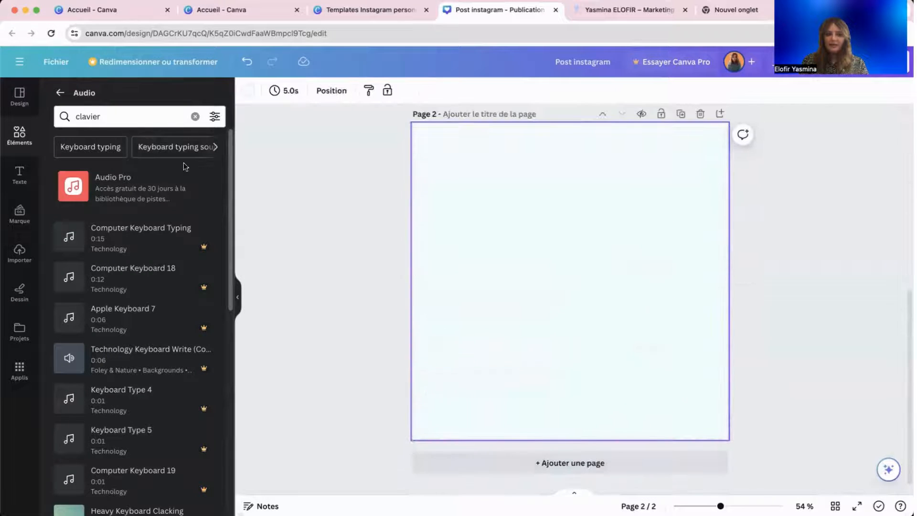
Go back from the audio results to the Elements overview and scroll up to Page 1.
{"action": "left_click", "coordinate": [58, 96]}
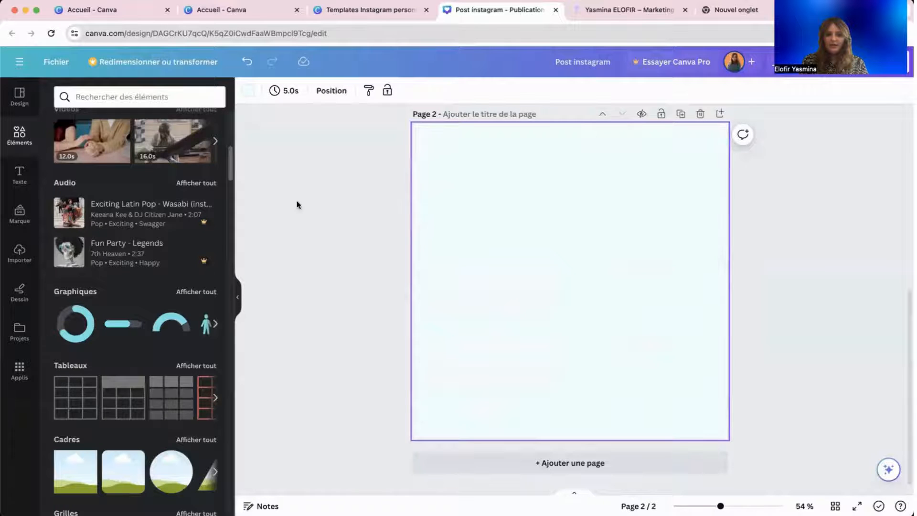
{"action": "scroll", "coordinate": [156, 234], "scroll_direction": "up", "scroll_amount": 3}
{"action": "scroll", "coordinate": [156, 234], "scroll_direction": "up", "scroll_amount": 5}
{"action": "scroll", "coordinate": [420, 225], "scroll_direction": "up", "scroll_amount": 7}
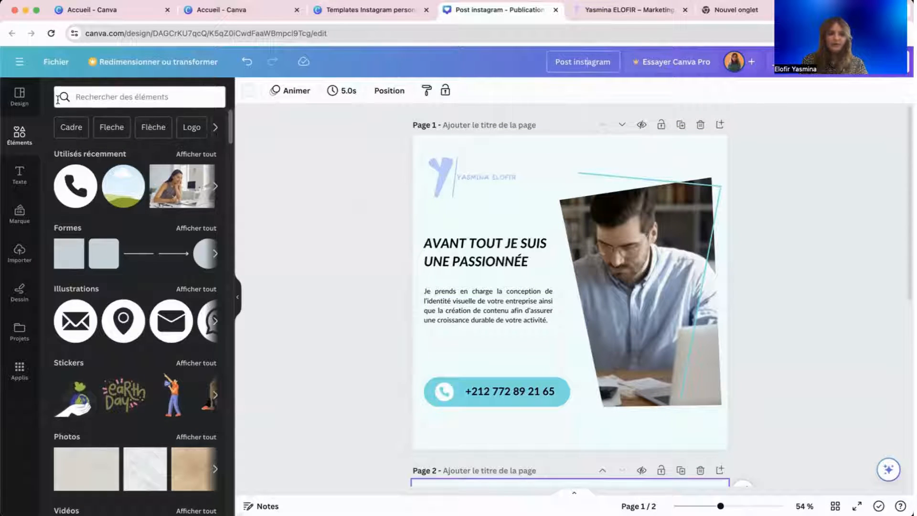
Browse the AGENCE DIGITALE design templates from the earlier search.
{"action": "left_click", "coordinate": [19, 95]}
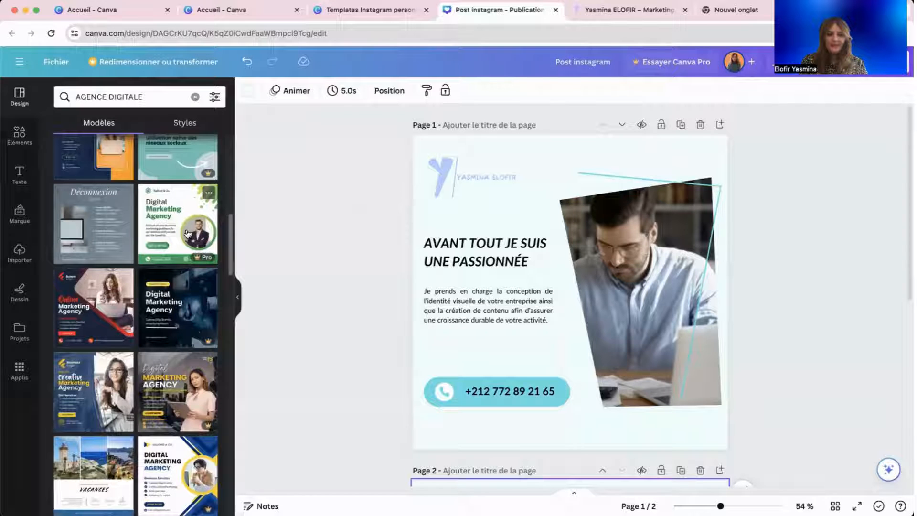
{"action": "scroll", "coordinate": [154, 326], "scroll_direction": "down", "scroll_amount": 5}
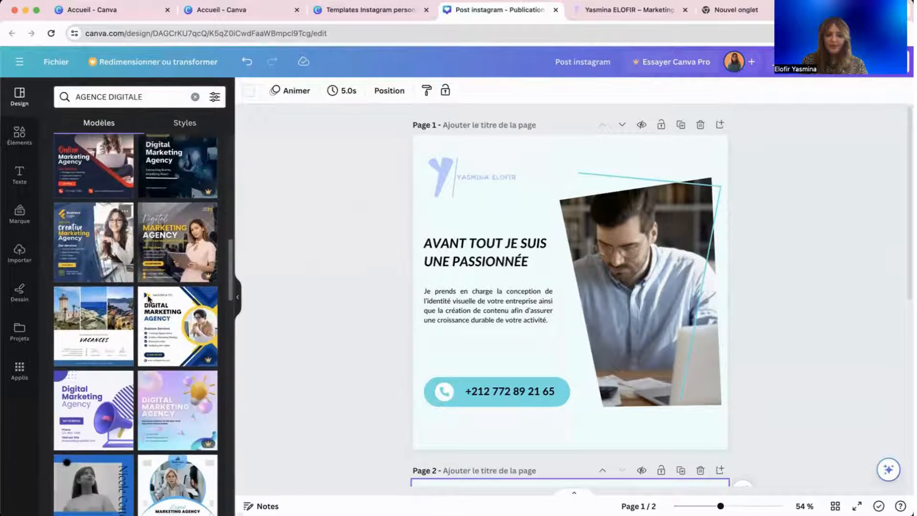
{"action": "scroll", "coordinate": [130, 326], "scroll_direction": "down", "scroll_amount": 2}
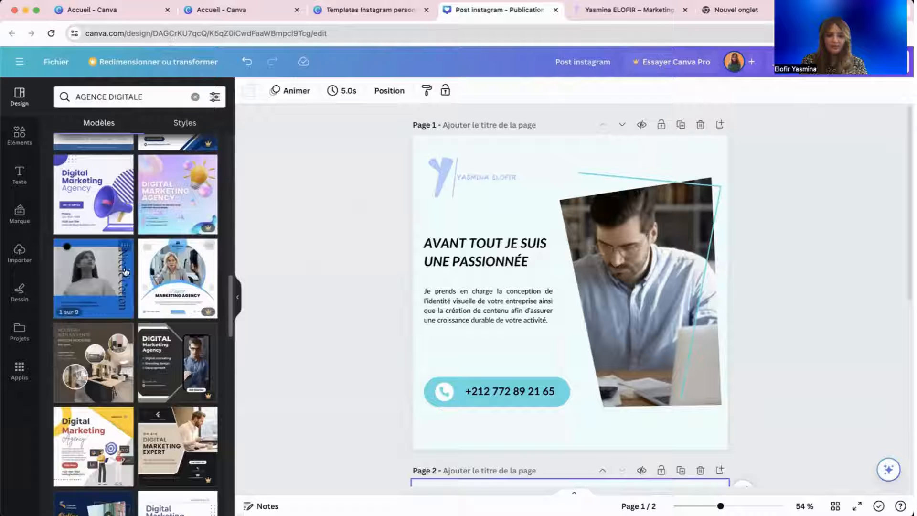
{"action": "scroll", "coordinate": [115, 353], "scroll_direction": "down", "scroll_amount": 5}
{"action": "scroll", "coordinate": [115, 352], "scroll_direction": "down", "scroll_amount": 1}
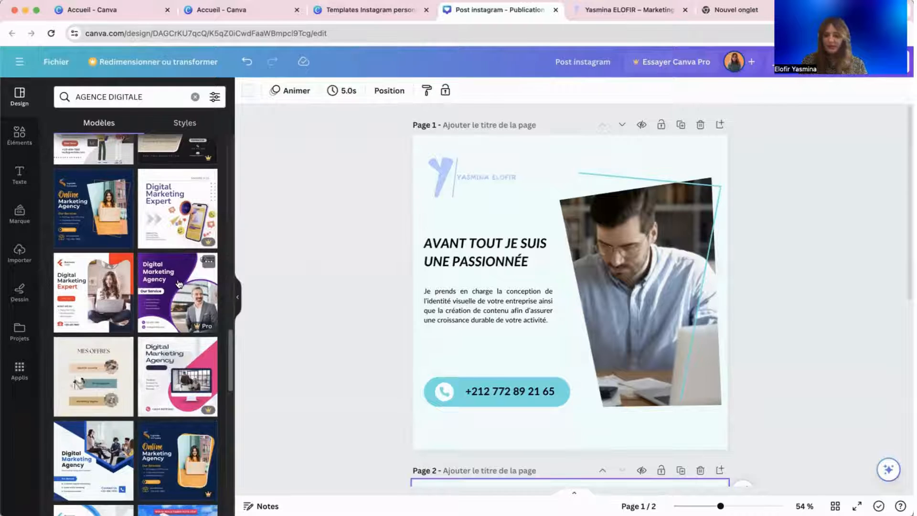
Clear the template search to list general Instagram post templates, then select Page 1.
{"action": "left_click", "coordinate": [463, 405]}
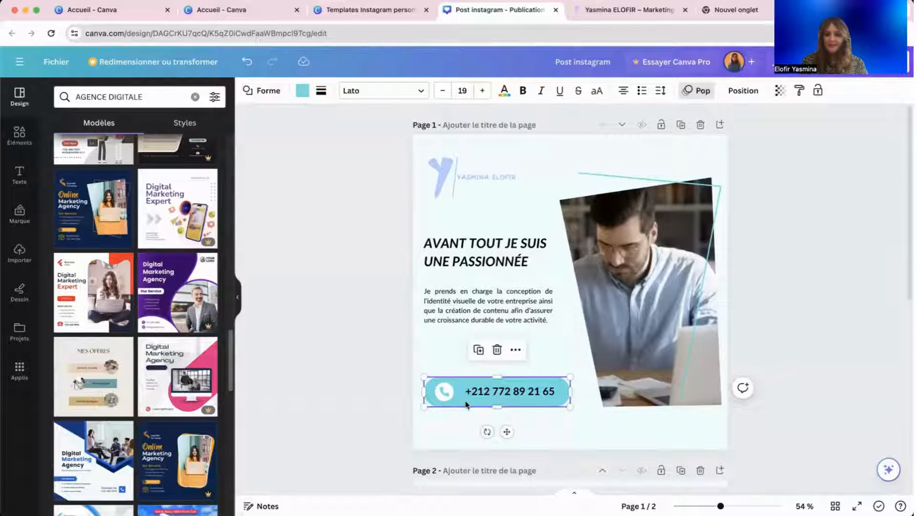
{"action": "left_click", "coordinate": [338, 356]}
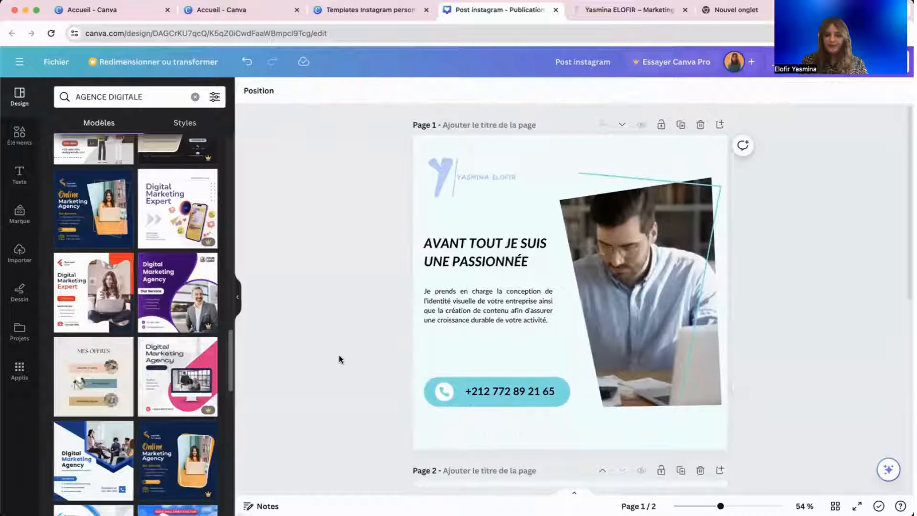
{"action": "scroll", "coordinate": [338, 358], "scroll_direction": "down", "scroll_amount": 6}
{"action": "left_click", "coordinate": [517, 257]}
{"action": "left_click", "coordinate": [317, 218]}
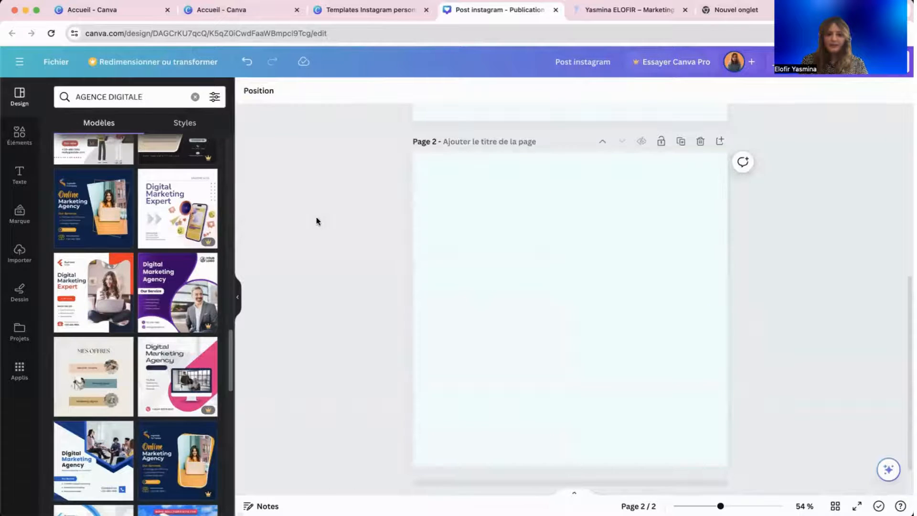
{"action": "left_click", "coordinate": [195, 96]}
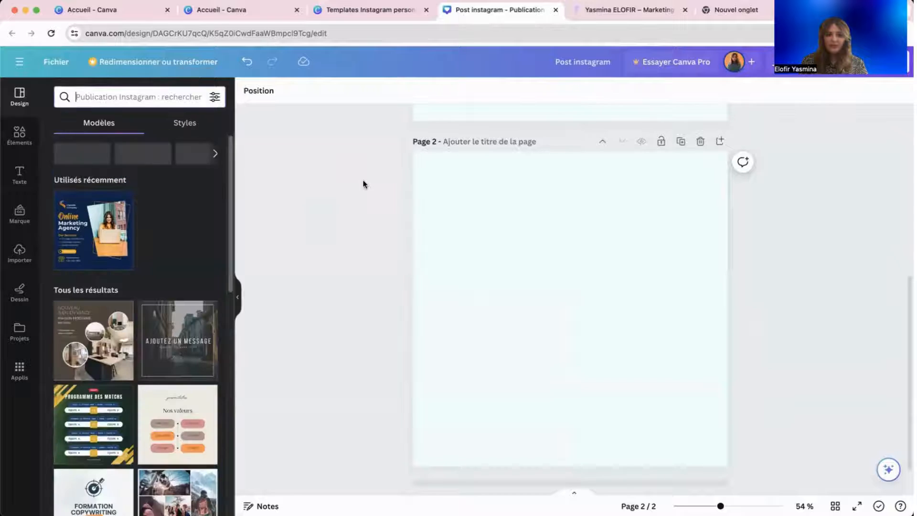
{"action": "scroll", "coordinate": [451, 254], "scroll_direction": "up", "scroll_amount": 6}
{"action": "left_click", "coordinate": [430, 139]}
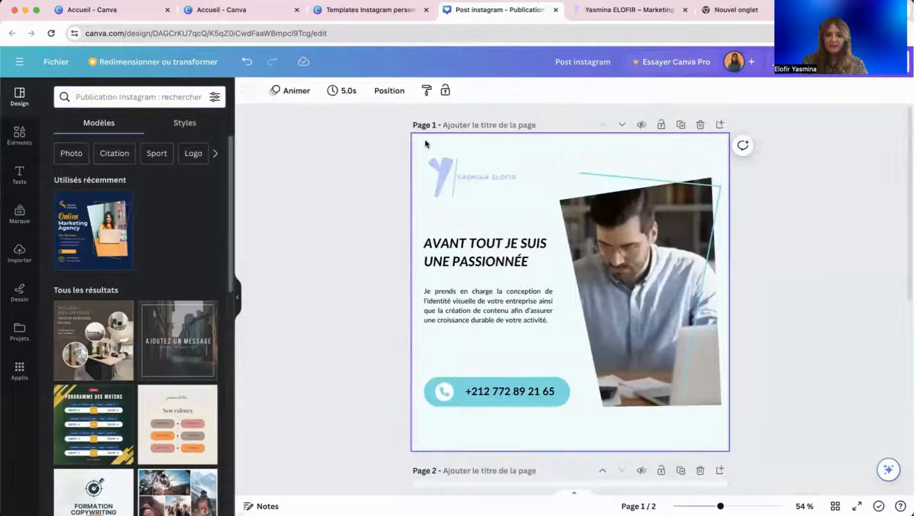
Try a gradient page background with a blue #0581E1 stop, removing the grey stop.
{"action": "left_click", "coordinate": [247, 90]}
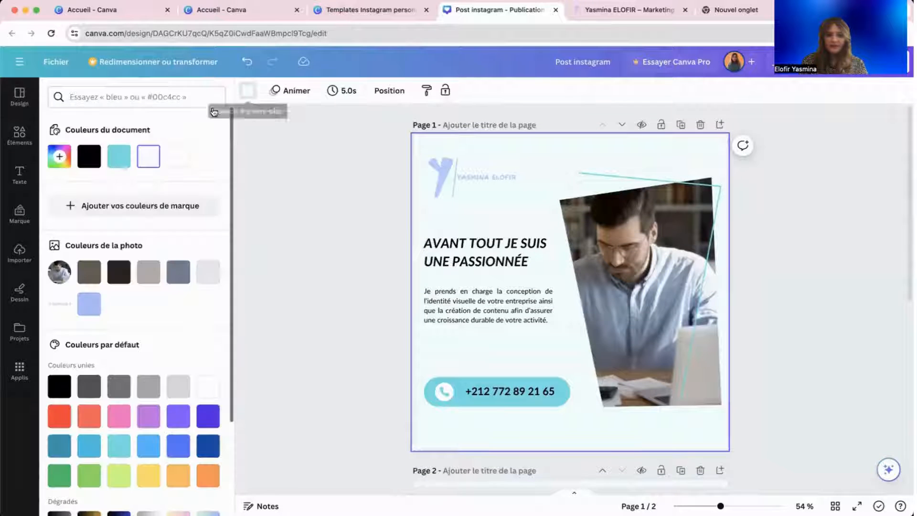
{"action": "left_click", "coordinate": [59, 157]}
{"action": "left_click", "coordinate": [171, 192]}
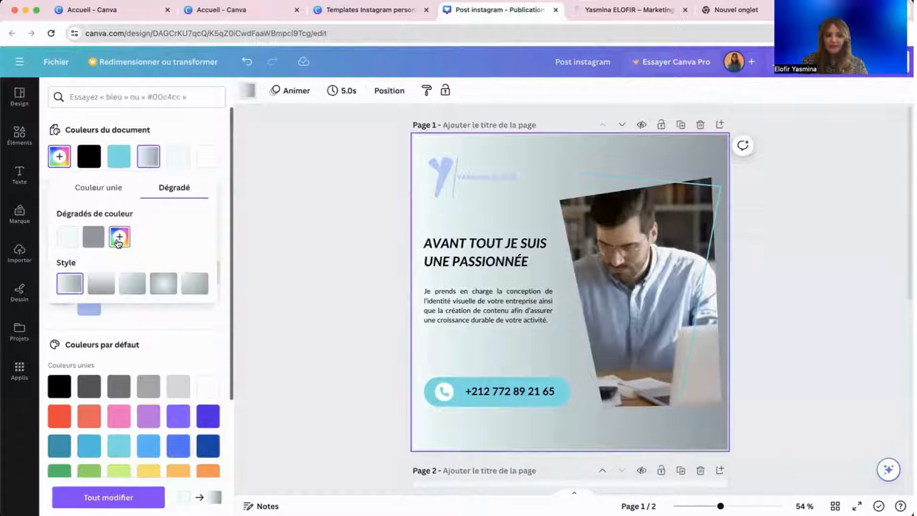
{"action": "left_click", "coordinate": [119, 237]}
{"action": "left_click_drag", "start_coordinate": [234, 269], "coordinate": [265, 267]}
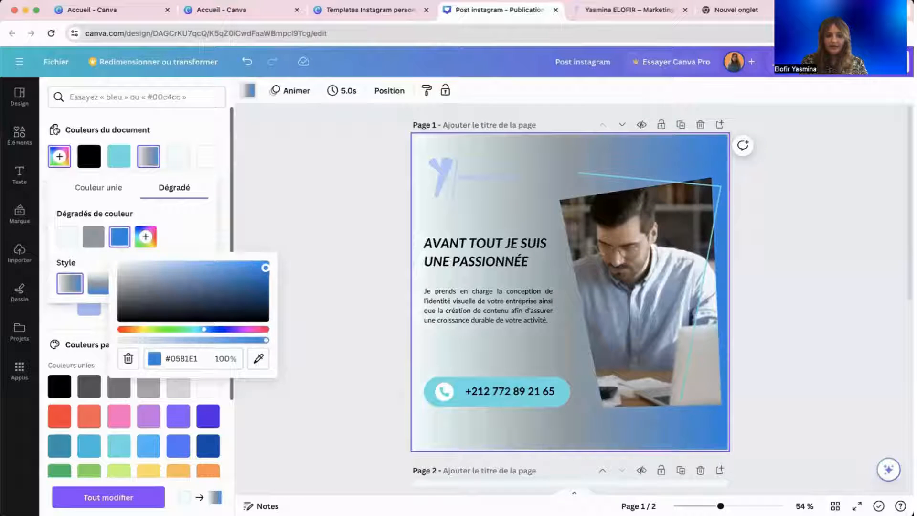
{"action": "left_click", "coordinate": [88, 235]}
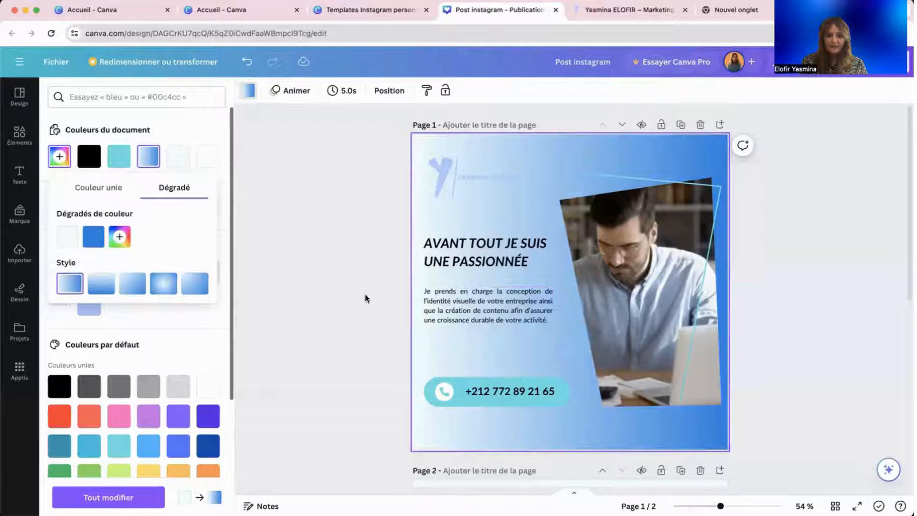
Undo the gradient back to the flat pale blue background and select the phone button.
{"action": "left_click", "coordinate": [247, 63]}
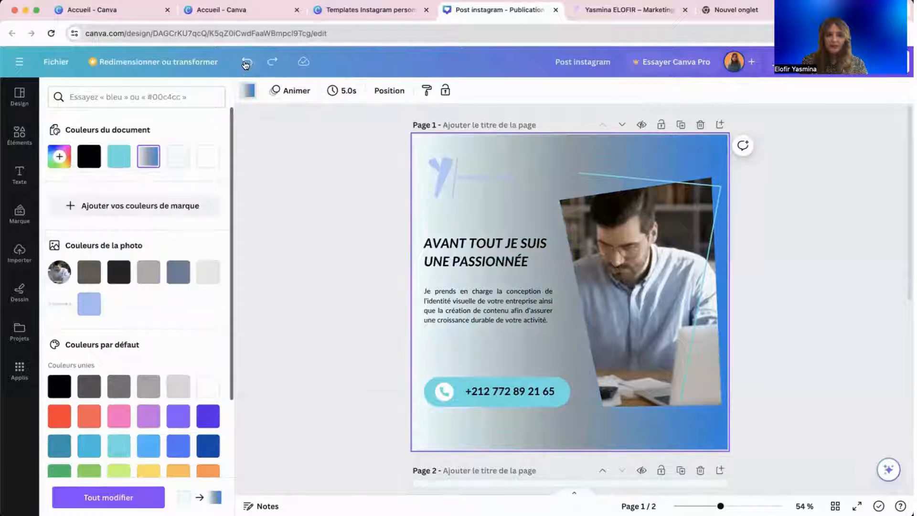
{"action": "left_click", "coordinate": [246, 63]}
{"action": "left_click", "coordinate": [246, 63]}
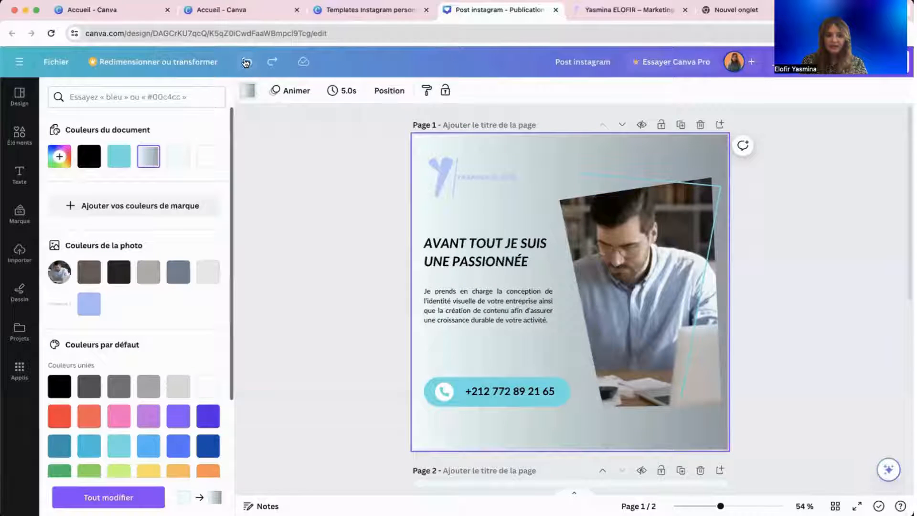
{"action": "left_click", "coordinate": [246, 63]}
{"action": "left_click", "coordinate": [469, 403]}
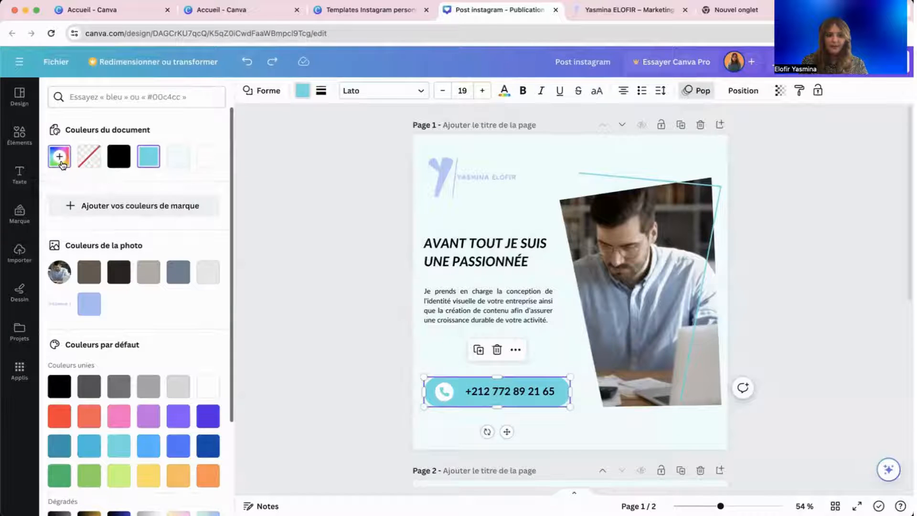
Fill the phone button with a blue gradient from #5ce1e6 to #0079a7.
{"action": "left_click", "coordinate": [59, 157]}
{"action": "left_click", "coordinate": [164, 194]}
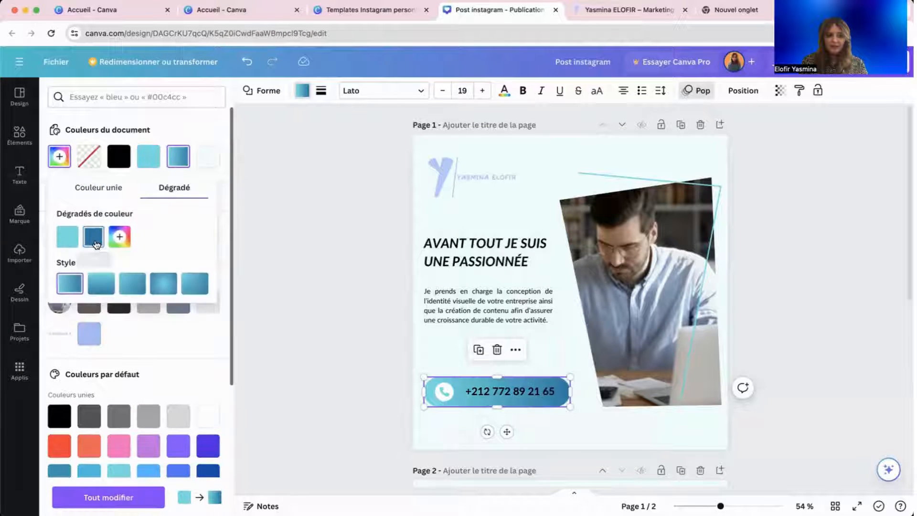
{"action": "left_click", "coordinate": [94, 240]}
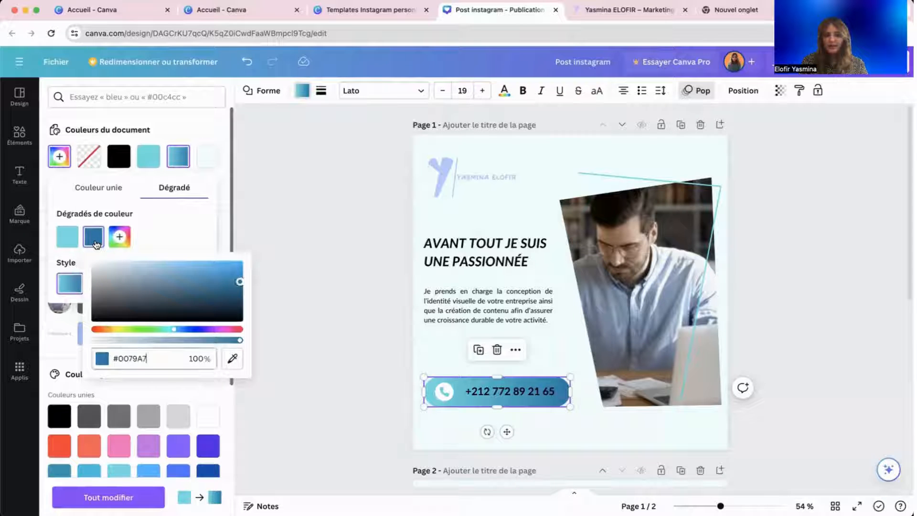
{"action": "left_click", "coordinate": [191, 240]}
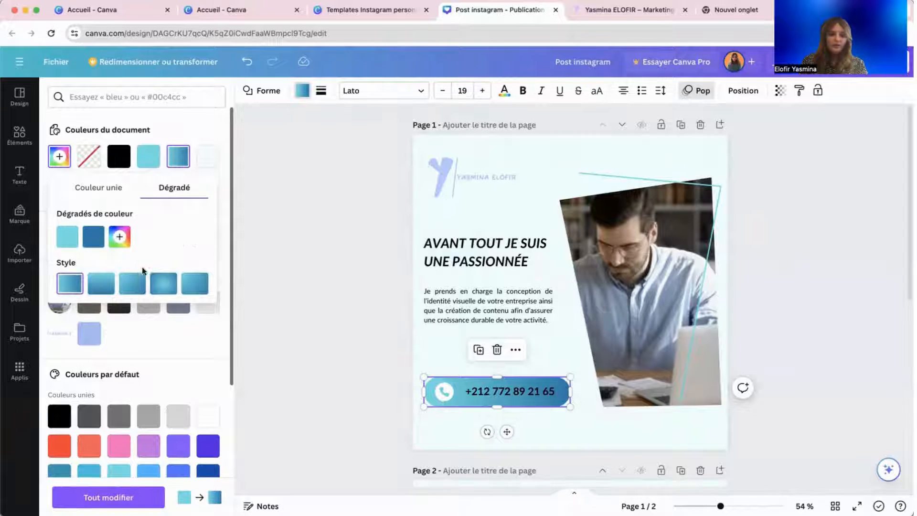
Apply the fourth gradient style to the button and deselect it.
{"action": "left_click", "coordinate": [99, 286]}
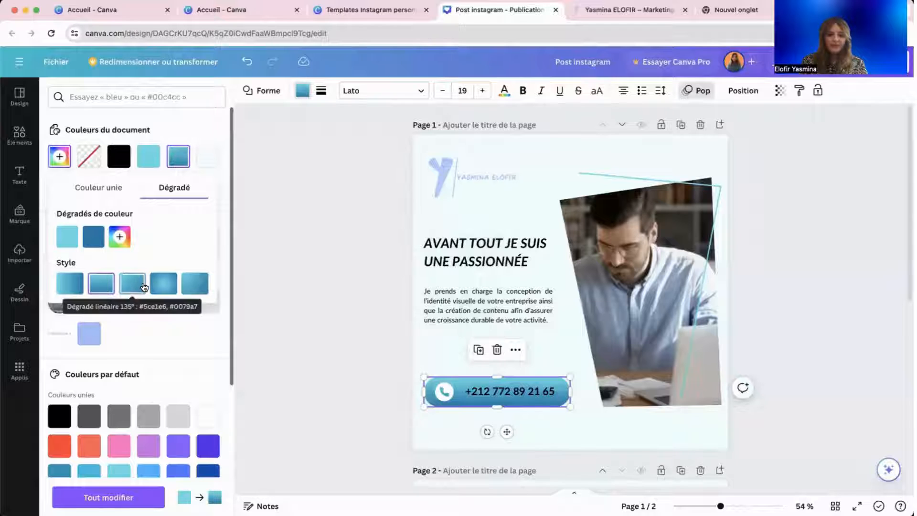
{"action": "left_click", "coordinate": [143, 286]}
{"action": "left_click", "coordinate": [163, 285]}
{"action": "left_click", "coordinate": [196, 285]}
{"action": "left_click", "coordinate": [164, 288]}
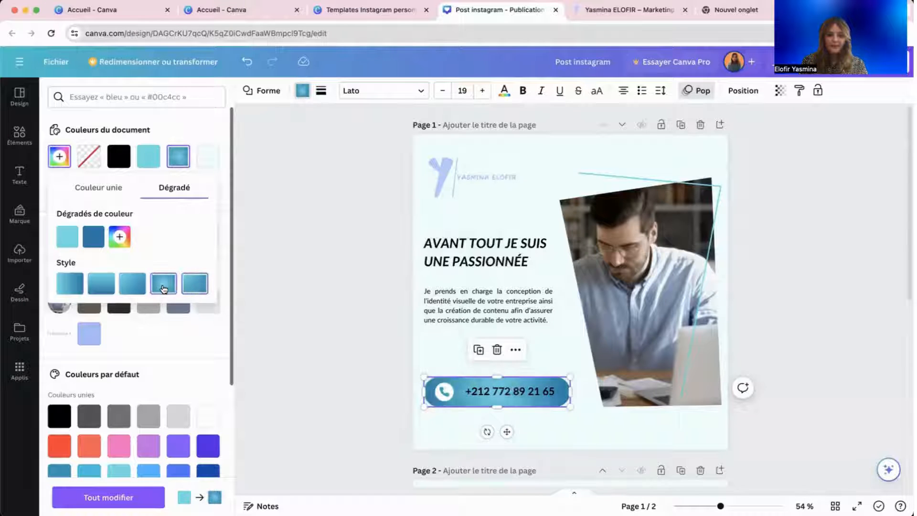
{"action": "left_click", "coordinate": [299, 320]}
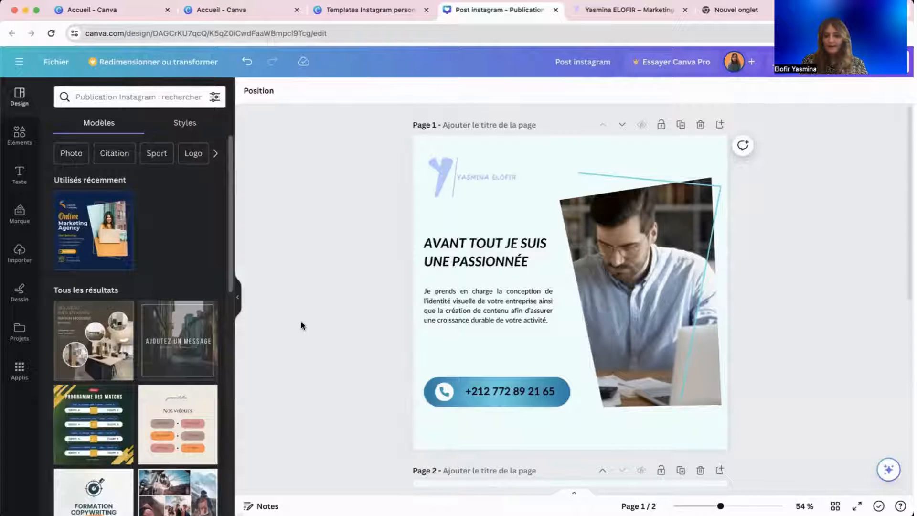
{"action": "scroll", "coordinate": [301, 321], "scroll_direction": "down", "scroll_amount": 2}
{"action": "scroll", "coordinate": [301, 320], "scroll_direction": "up", "scroll_amount": 2}
{"action": "scroll", "coordinate": [301, 323], "scroll_direction": "down", "scroll_amount": 2}
{"action": "scroll", "coordinate": [301, 323], "scroll_direction": "up", "scroll_amount": 2}
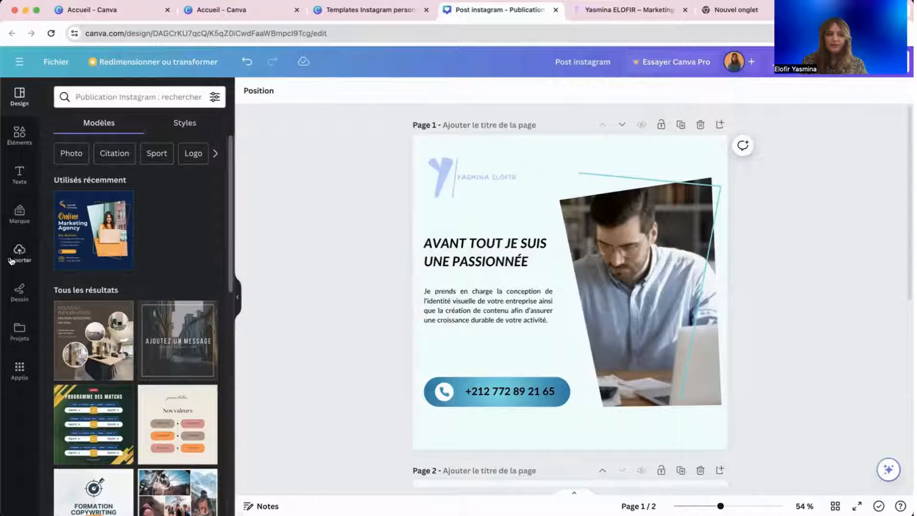
Leave the design and return to the Canva home page (Accueil).
{"action": "left_click", "coordinate": [56, 63]}
{"action": "left_click", "coordinate": [19, 62]}
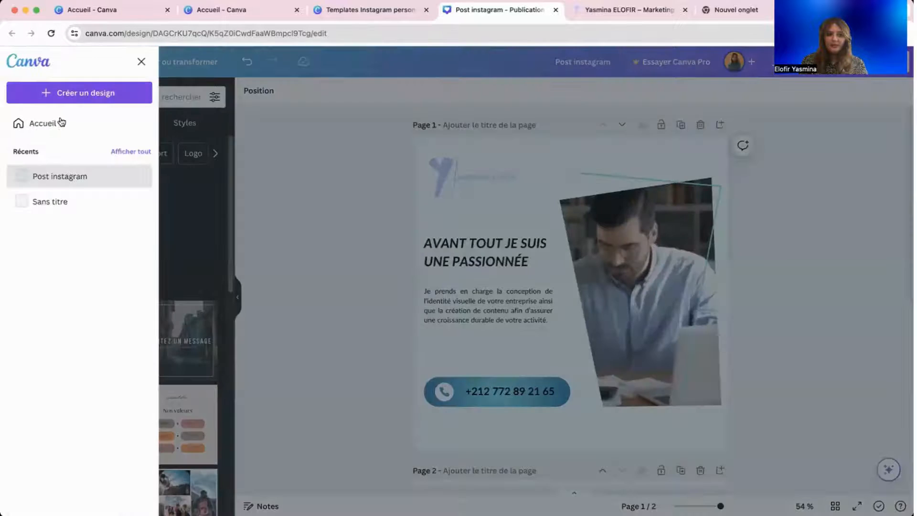
{"action": "left_click", "coordinate": [59, 119]}
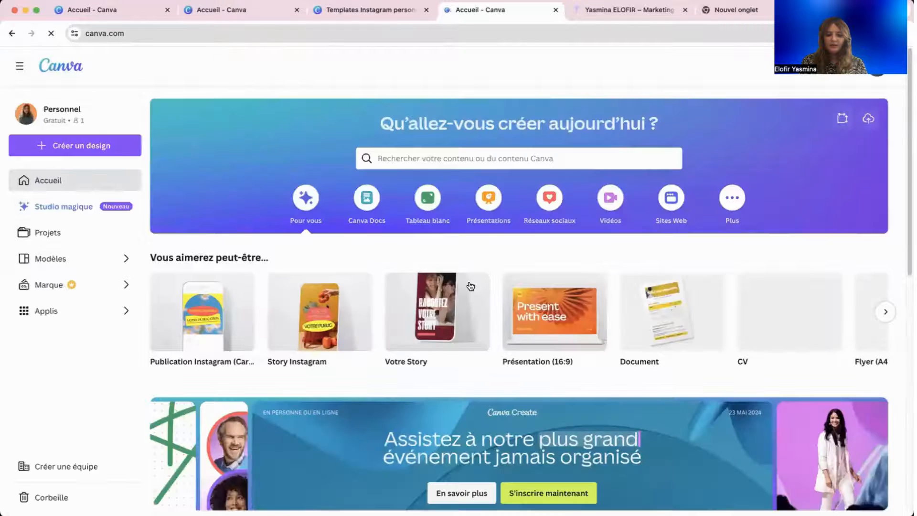
{"action": "scroll", "coordinate": [470, 286], "scroll_direction": "down", "scroll_amount": 5}
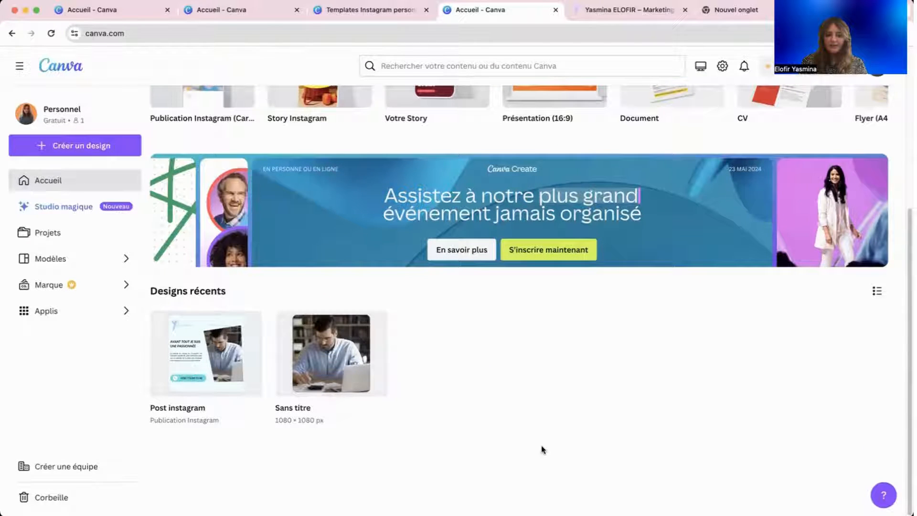
{"action": "scroll", "coordinate": [542, 446], "scroll_direction": "up", "scroll_amount": 5}
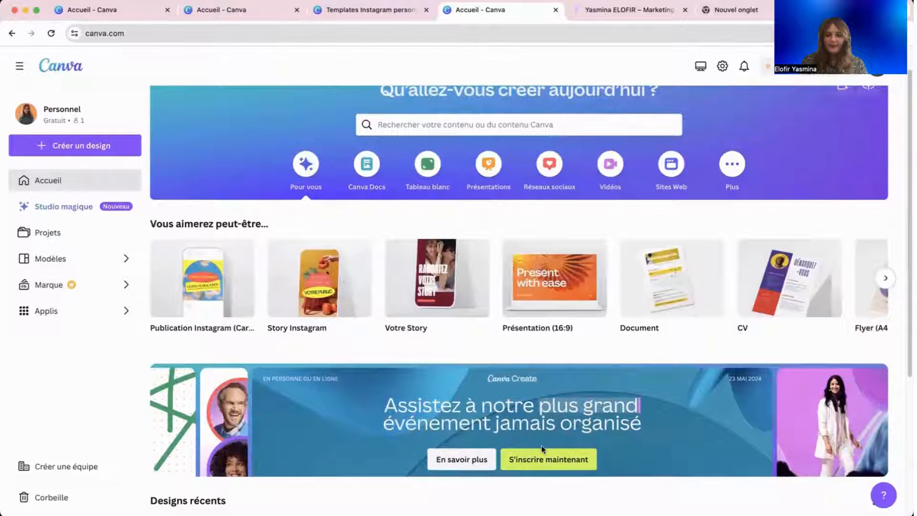
{"action": "scroll", "coordinate": [540, 445], "scroll_direction": "down", "scroll_amount": 4}
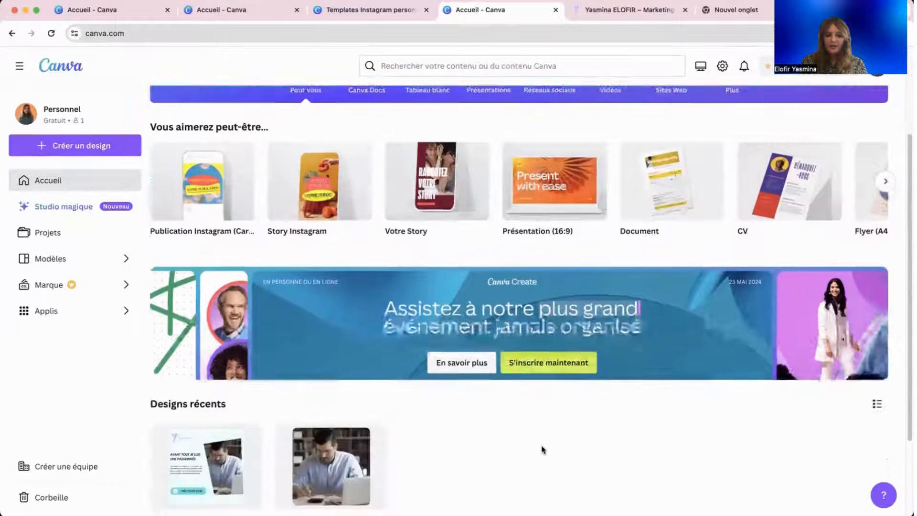
{"action": "scroll", "coordinate": [541, 445], "scroll_direction": "up", "scroll_amount": 5}
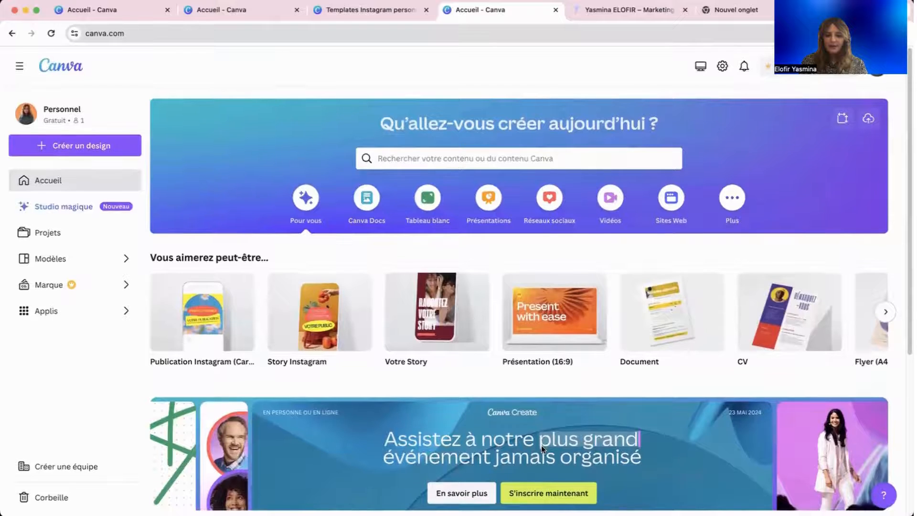
Create a new blank Vidéo design from the Vidéos category.
{"action": "left_click", "coordinate": [886, 312]}
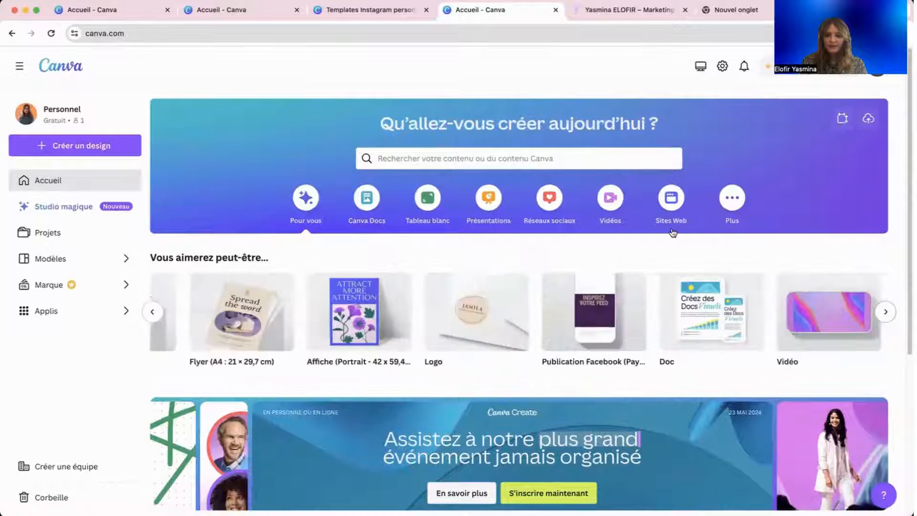
{"action": "left_click", "coordinate": [610, 197]}
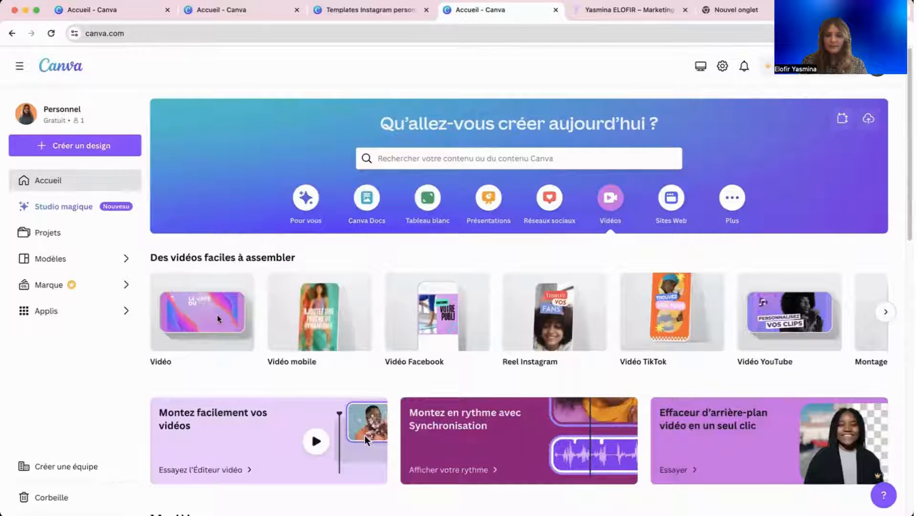
{"action": "left_click", "coordinate": [201, 297]}
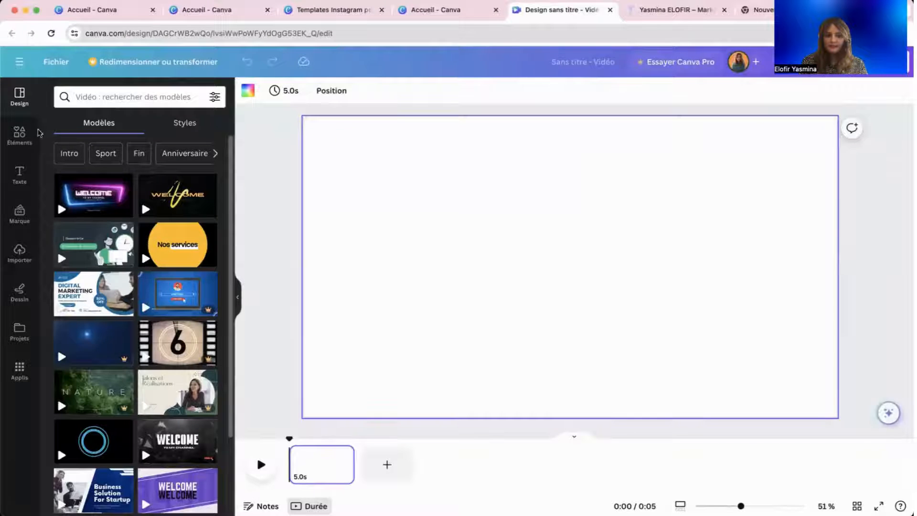
{"action": "left_click", "coordinate": [23, 143]}
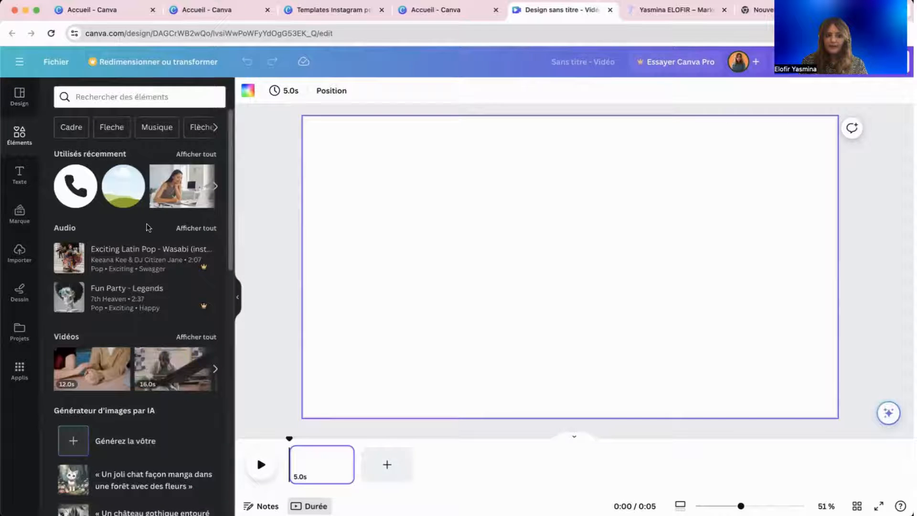
{"action": "left_click", "coordinate": [196, 154]}
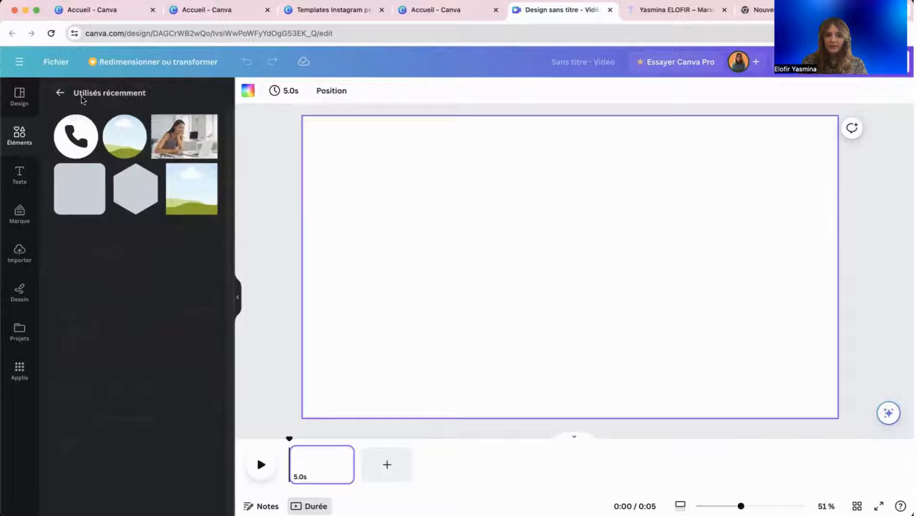
{"action": "left_click", "coordinate": [60, 93]}
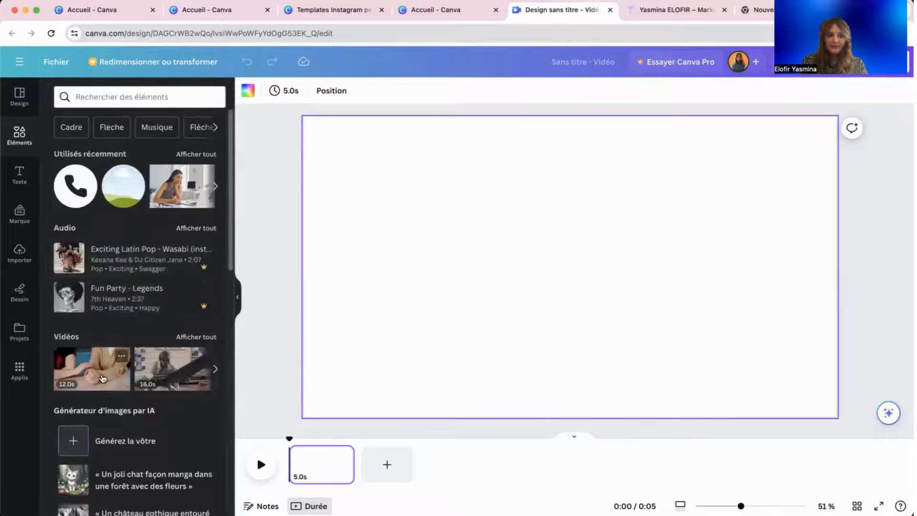
{"action": "scroll", "coordinate": [102, 378], "scroll_direction": "down", "scroll_amount": 10}
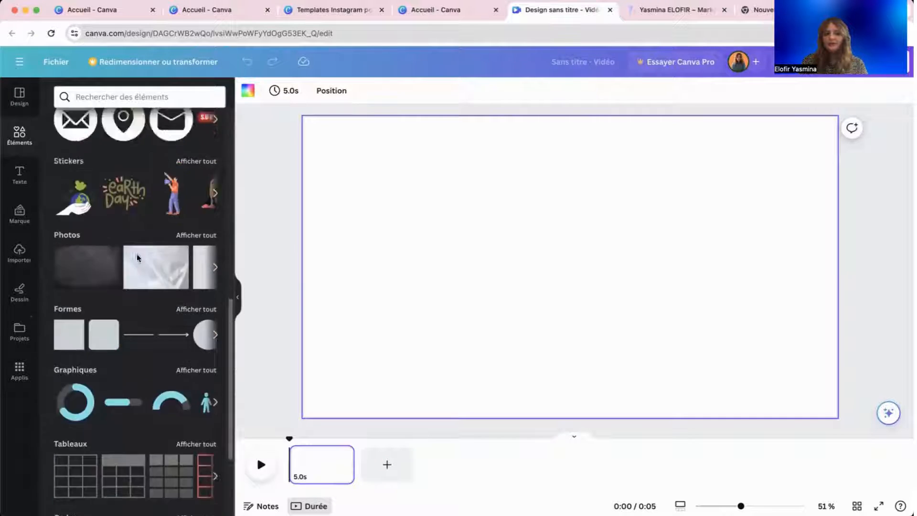
{"action": "scroll", "coordinate": [137, 258], "scroll_direction": "up", "scroll_amount": 15}
{"action": "scroll", "coordinate": [143, 210], "scroll_direction": "down", "scroll_amount": 20}
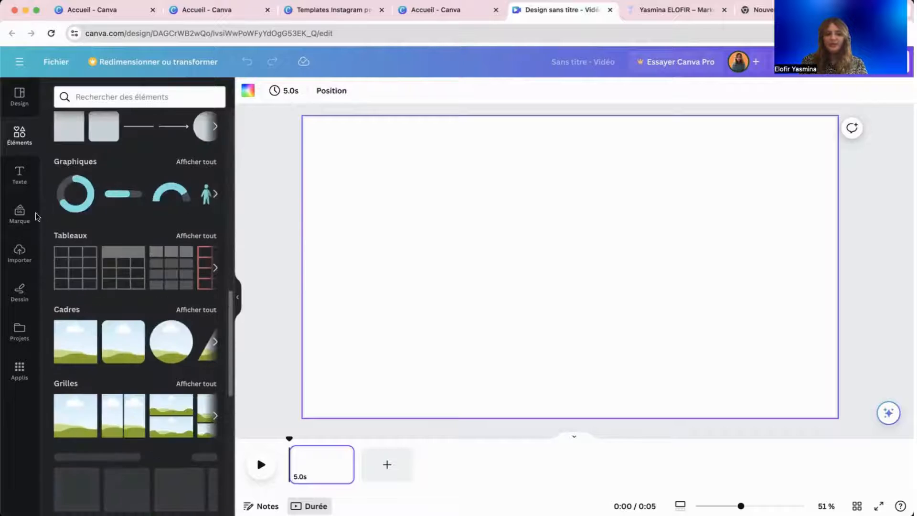
{"action": "left_click", "coordinate": [19, 251]}
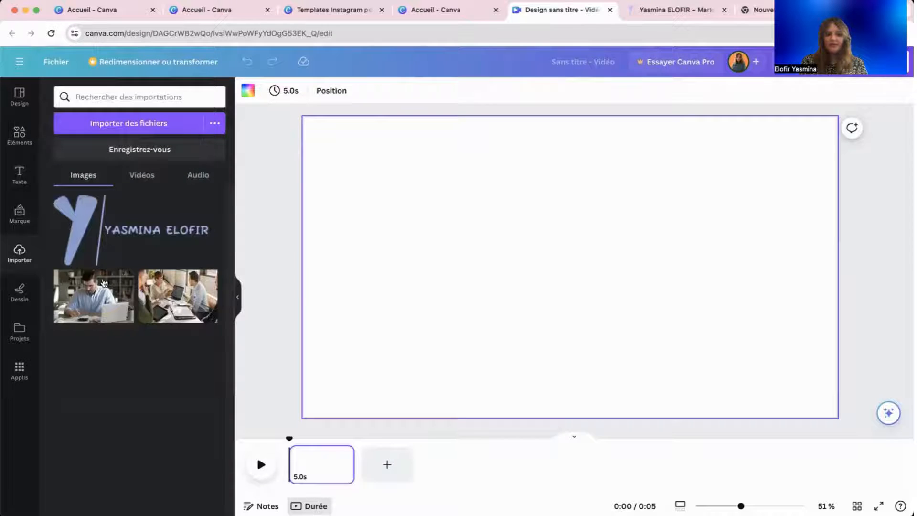
{"action": "left_click", "coordinate": [19, 133]}
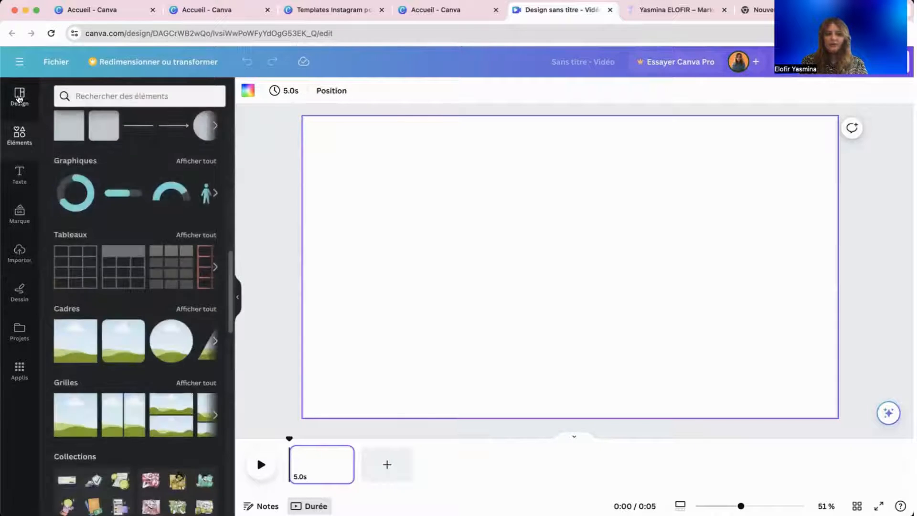
{"action": "left_click", "coordinate": [19, 97]}
{"action": "scroll", "coordinate": [157, 202], "scroll_direction": "down", "scroll_amount": 6}
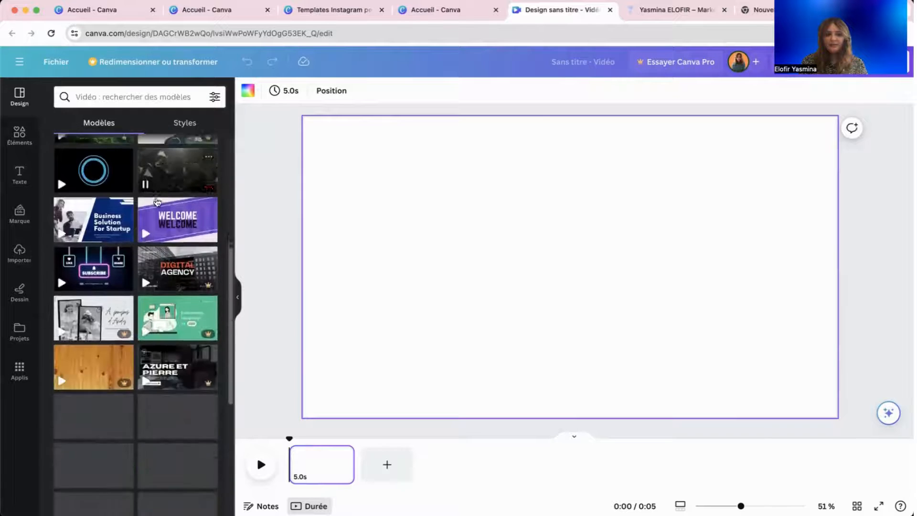
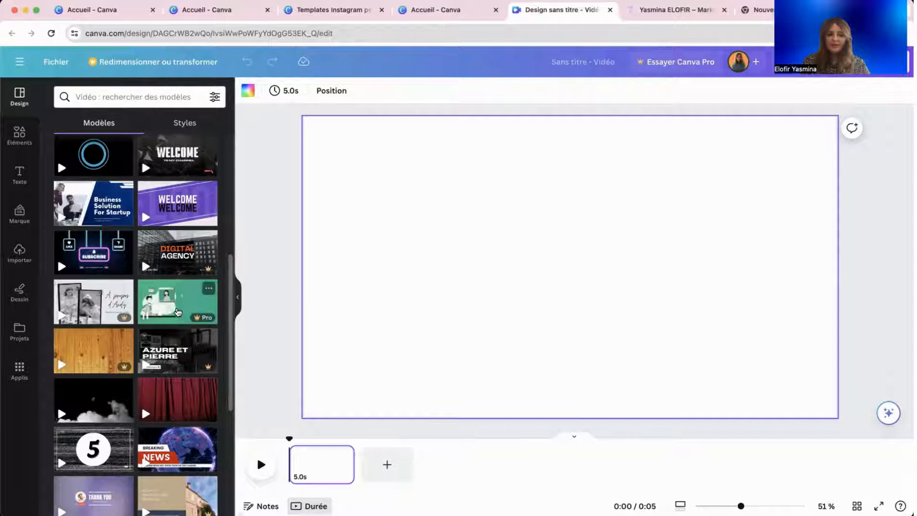
Browse the video templates in the Modèles list and bring up the recent template searches.
{"action": "scroll", "coordinate": [143, 287], "scroll_direction": "down", "scroll_amount": 2}
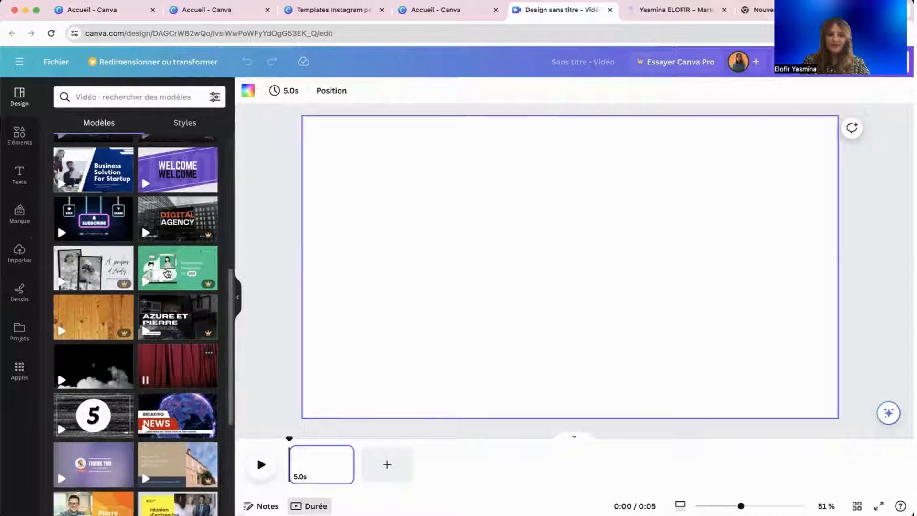
{"action": "scroll", "coordinate": [119, 306], "scroll_direction": "down", "scroll_amount": 5}
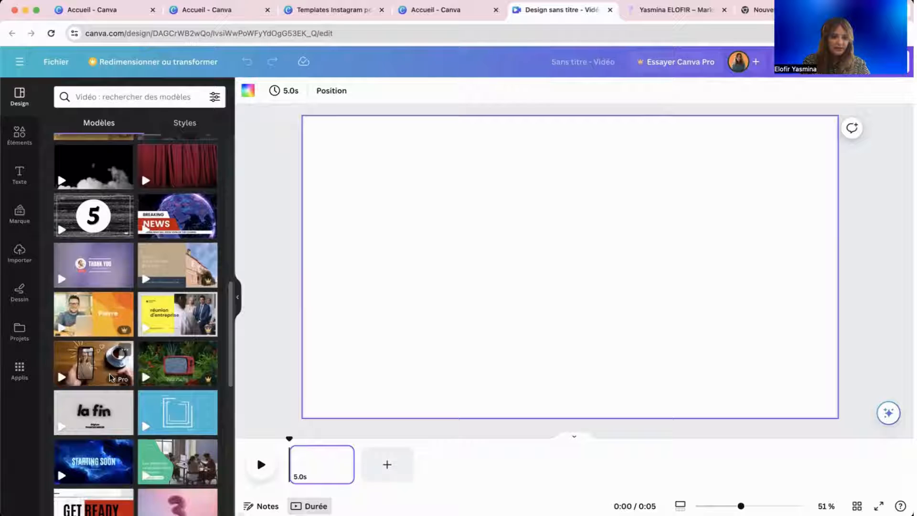
{"action": "scroll", "coordinate": [163, 378], "scroll_direction": "down", "scroll_amount": 3}
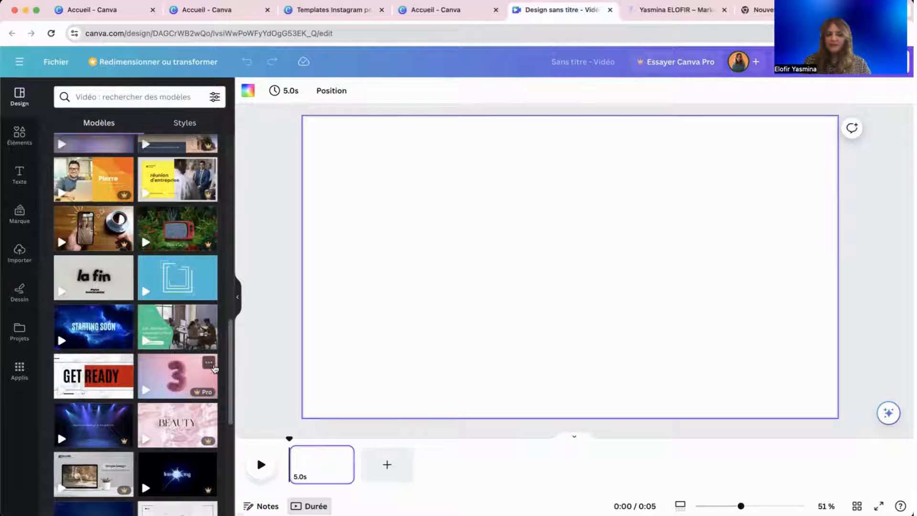
{"action": "scroll", "coordinate": [125, 437], "scroll_direction": "down", "scroll_amount": 1}
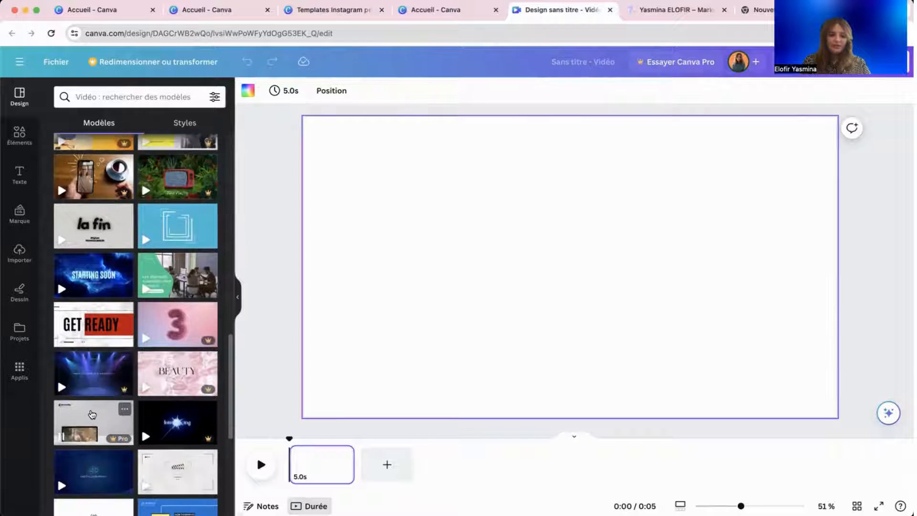
{"action": "scroll", "coordinate": [113, 421], "scroll_direction": "down", "scroll_amount": 1}
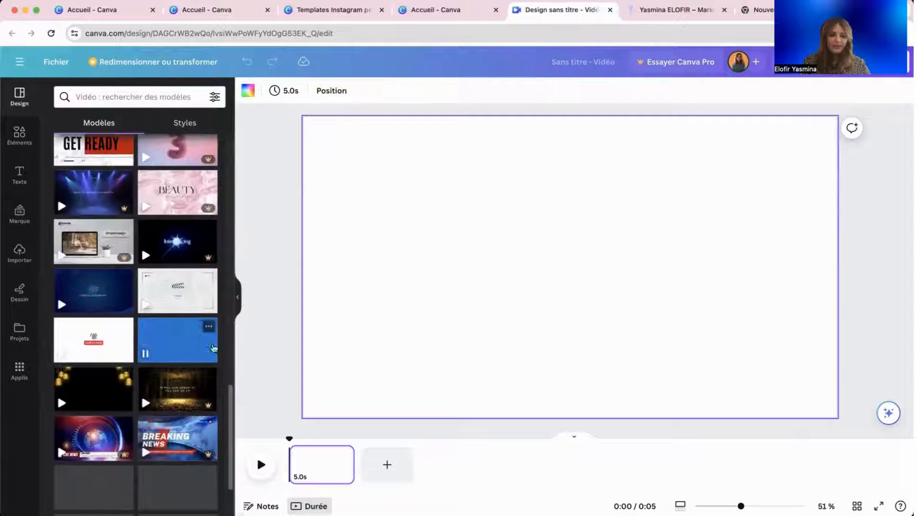
{"action": "scroll", "coordinate": [175, 452], "scroll_direction": "down", "scroll_amount": 1}
{"action": "scroll", "coordinate": [175, 451], "scroll_direction": "down", "scroll_amount": 5}
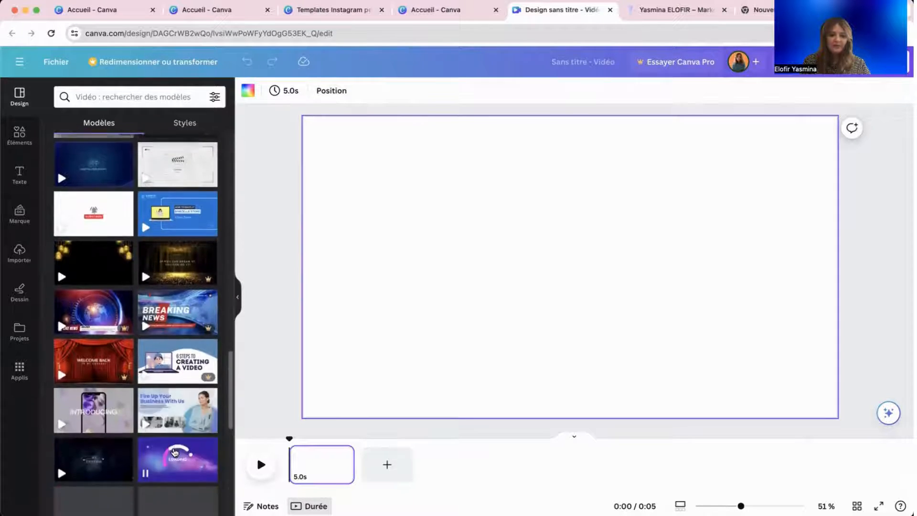
{"action": "scroll", "coordinate": [179, 446], "scroll_direction": "down", "scroll_amount": 15}
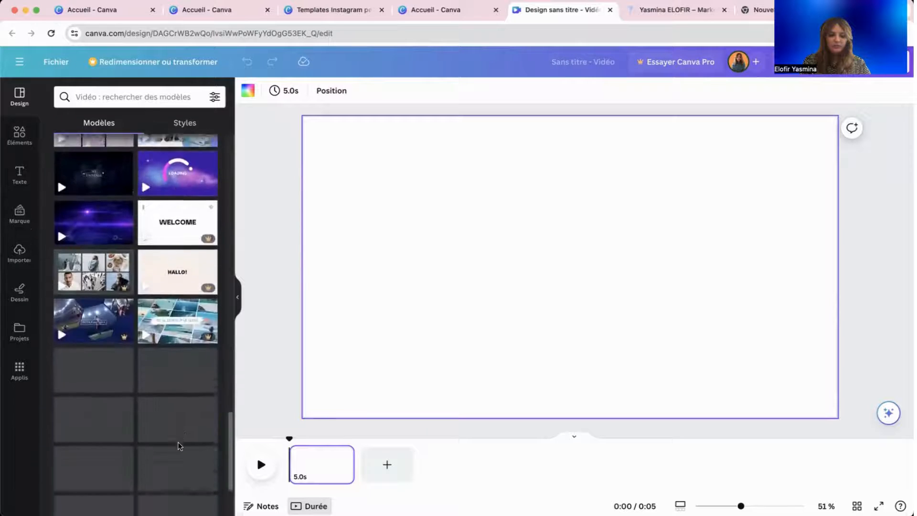
{"action": "scroll", "coordinate": [171, 366], "scroll_direction": "down", "scroll_amount": 4}
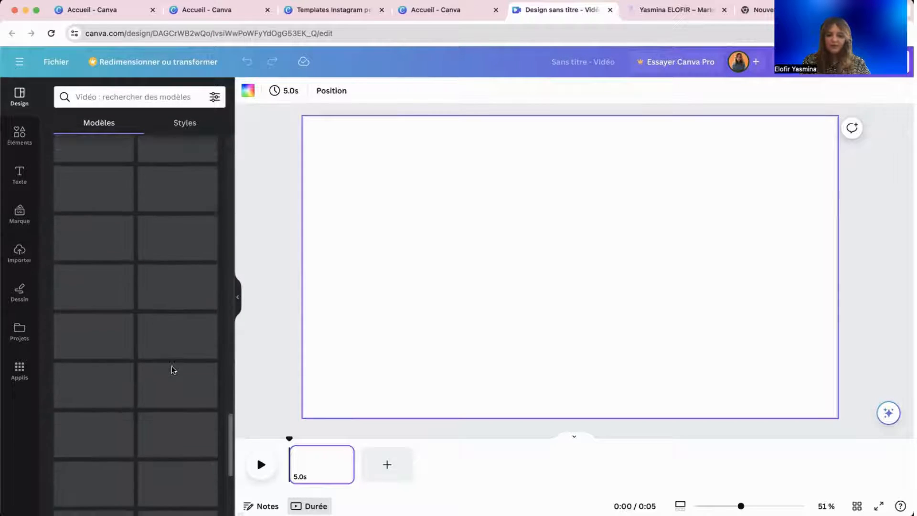
{"action": "scroll", "coordinate": [171, 365], "scroll_direction": "up", "scroll_amount": 20}
{"action": "scroll", "coordinate": [171, 366], "scroll_direction": "up", "scroll_amount": 5}
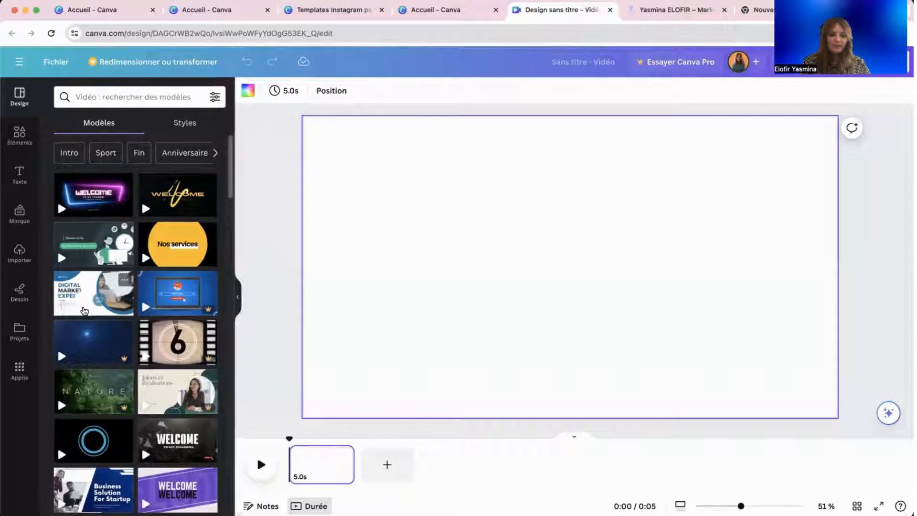
{"action": "scroll", "coordinate": [84, 310], "scroll_direction": "down", "scroll_amount": 3}
{"action": "scroll", "coordinate": [85, 311], "scroll_direction": "down", "scroll_amount": 4}
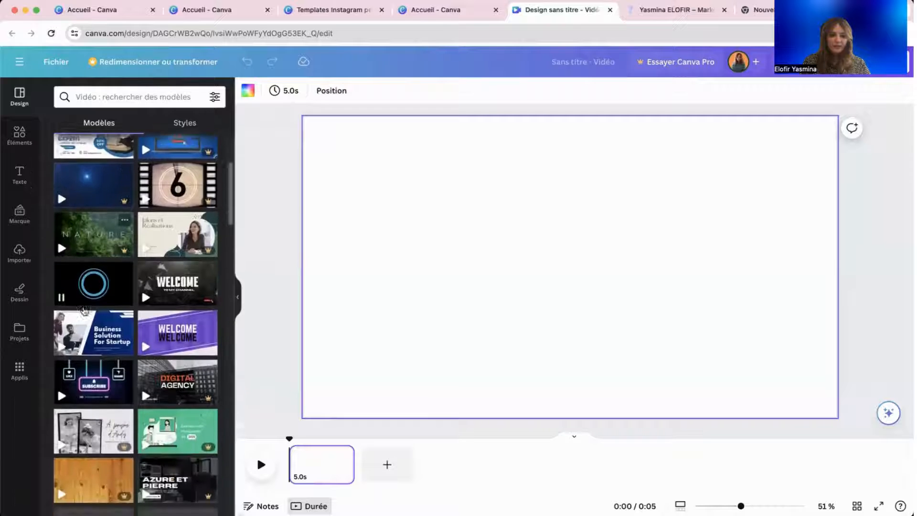
{"action": "left_click", "coordinate": [119, 93]}
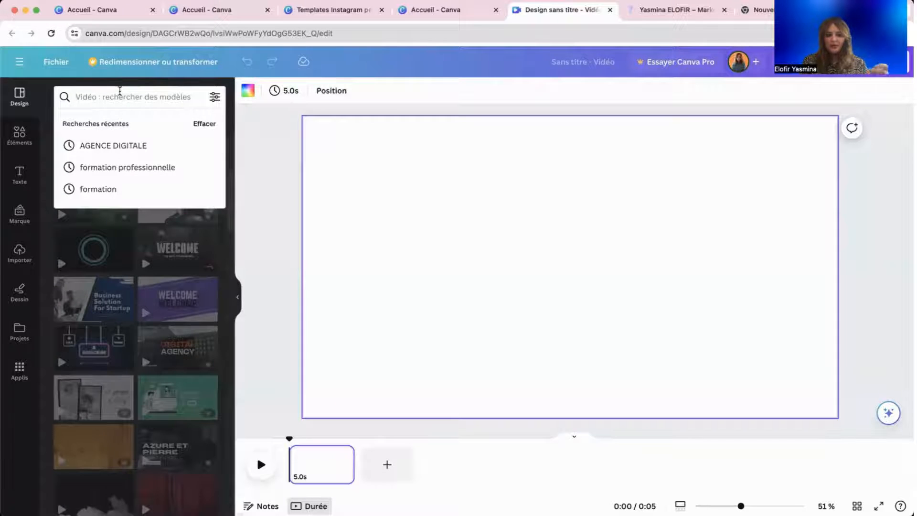
Apply the Jaune Net Numérique Formation title page from the 'formation professionnelle' search to the blank page.
{"action": "left_click", "coordinate": [162, 167]}
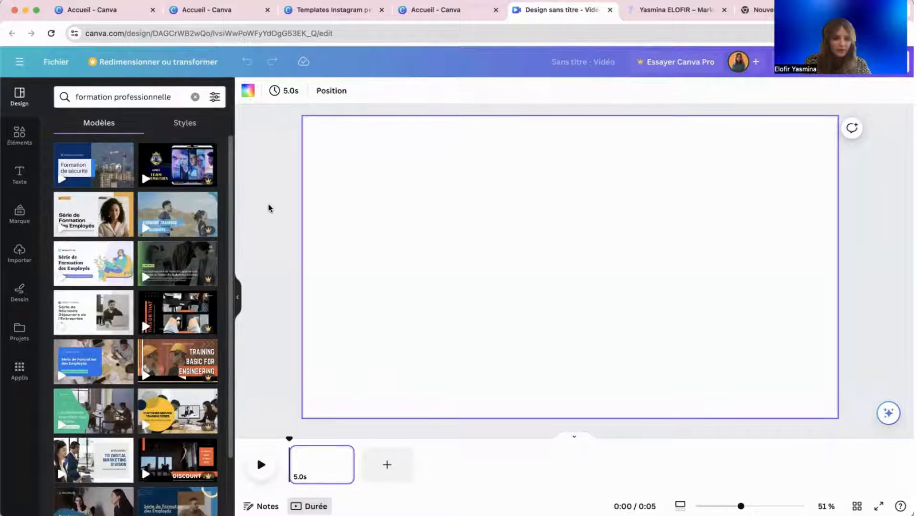
{"action": "mouse_move", "coordinate": [103, 227]}
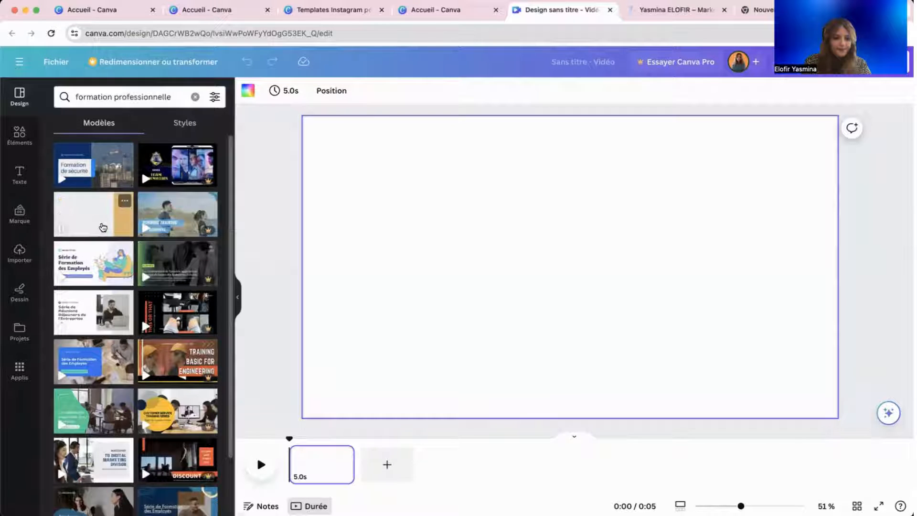
{"action": "left_click", "coordinate": [103, 228]}
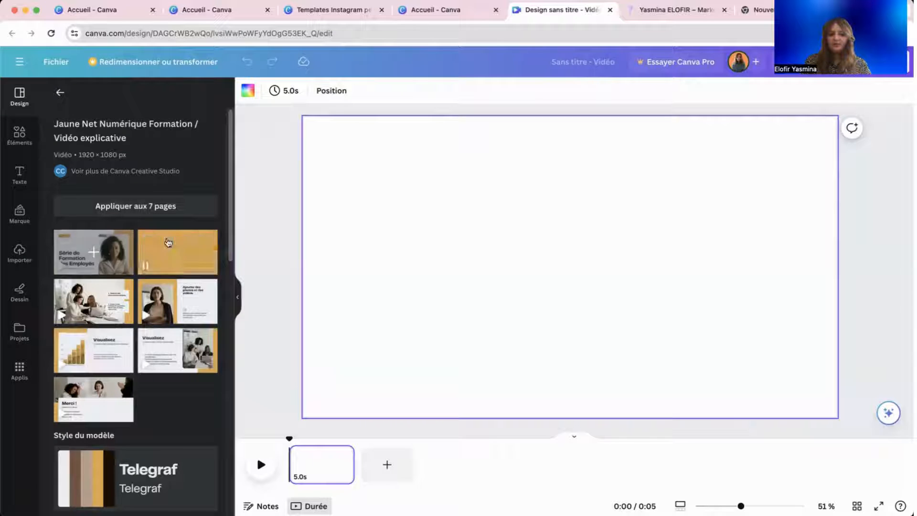
{"action": "left_click", "coordinate": [83, 253]}
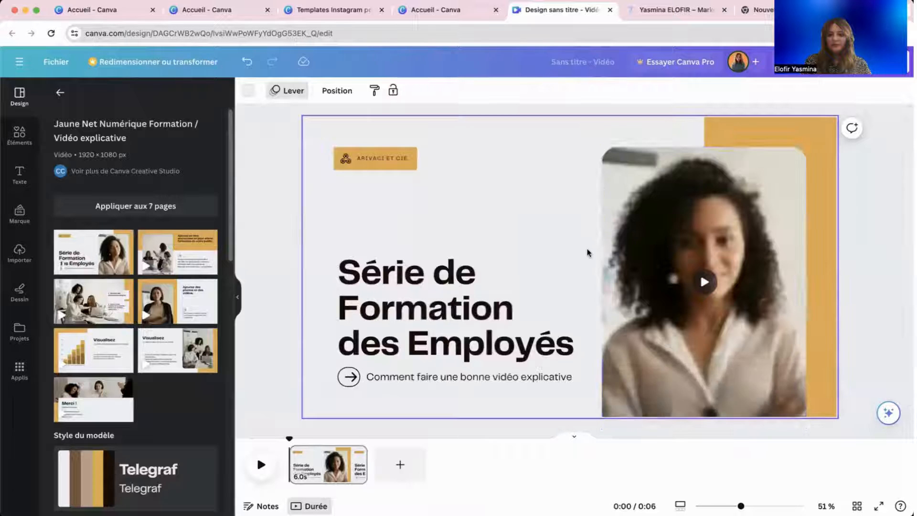
{"action": "left_click", "coordinate": [698, 219]}
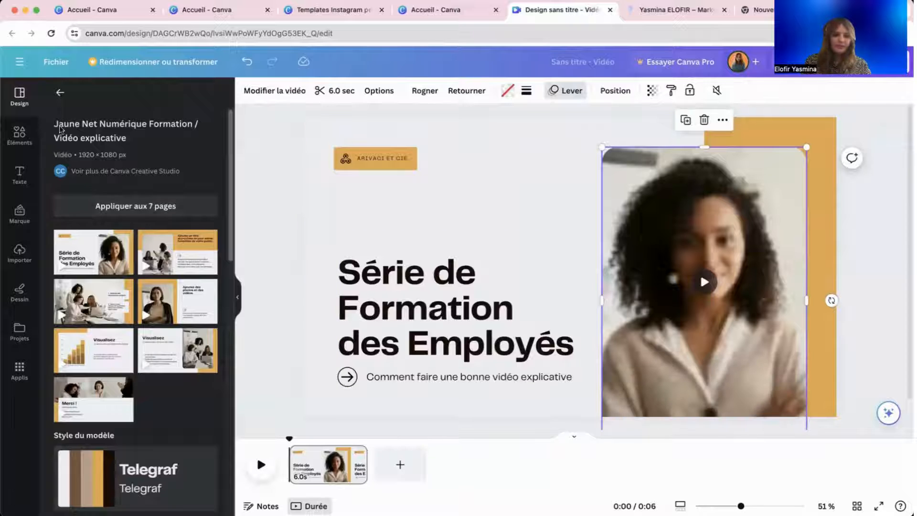
Return to the template results and inspect the ARIVACI ET CIE logo text on the slide.
{"action": "left_click", "coordinate": [60, 96]}
{"action": "left_click", "coordinate": [377, 158]}
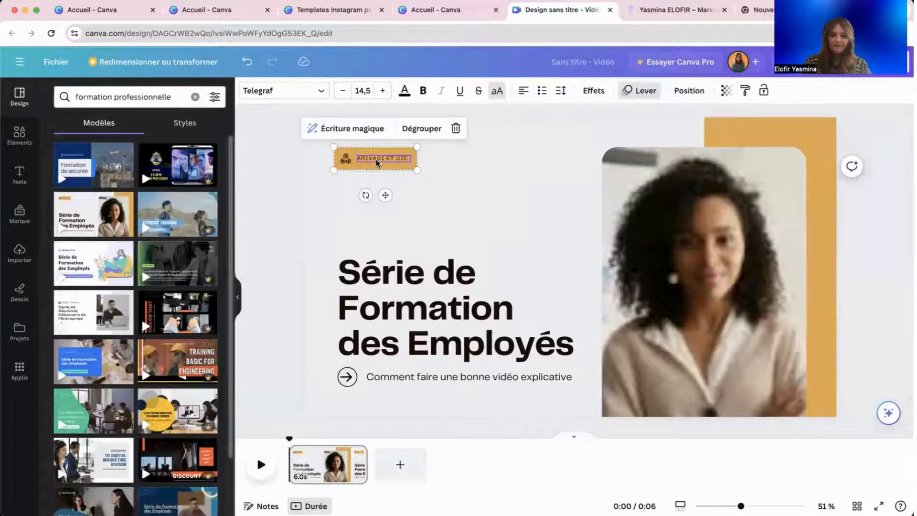
{"action": "left_click", "coordinate": [342, 199]}
{"action": "scroll", "coordinate": [181, 287], "scroll_direction": "down", "scroll_amount": 3}
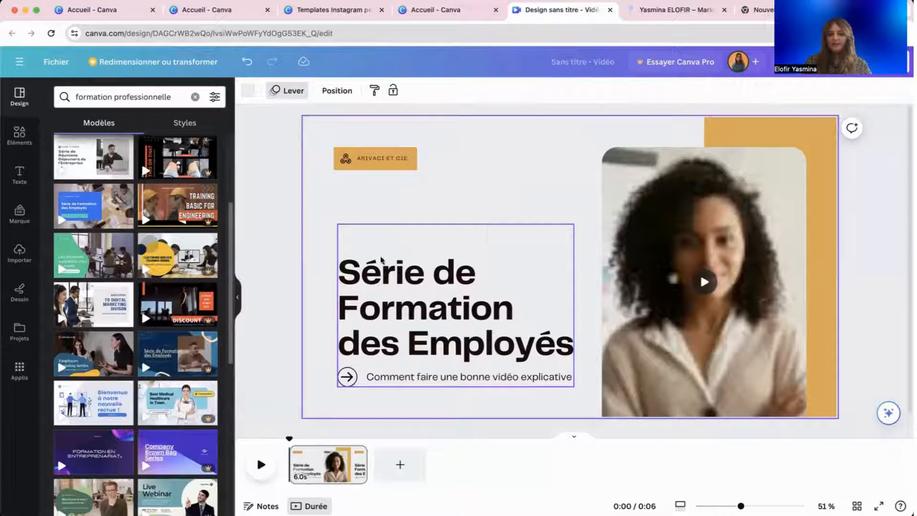
{"action": "left_click", "coordinate": [260, 217]}
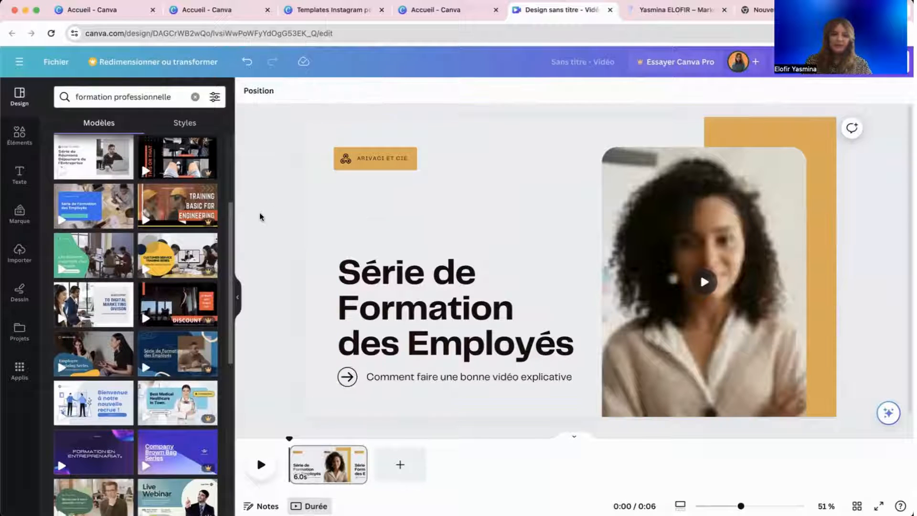
{"action": "scroll", "coordinate": [132, 180], "scroll_direction": "up", "scroll_amount": 3}
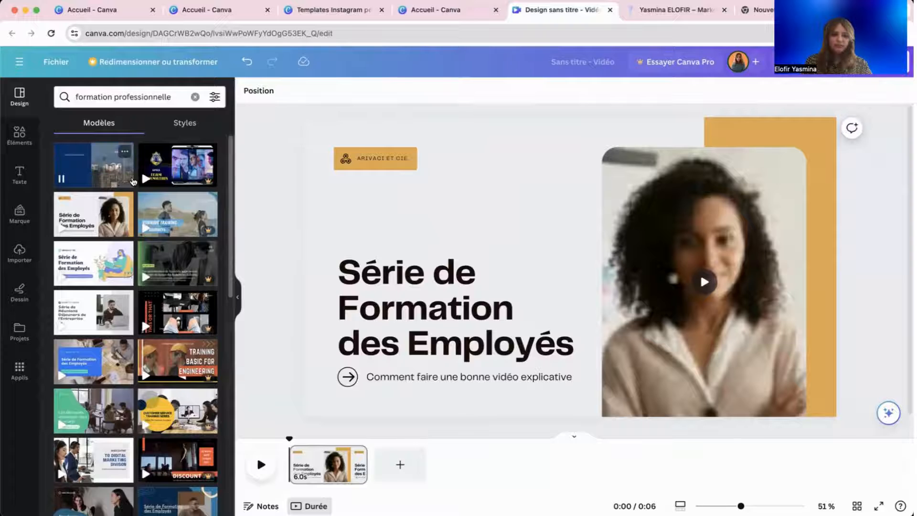
Browse 'AGENCE DIGITALE' templates, then clear the search and reopen the Jaune Net Numérique Formation template.
{"action": "left_click", "coordinate": [109, 98]}
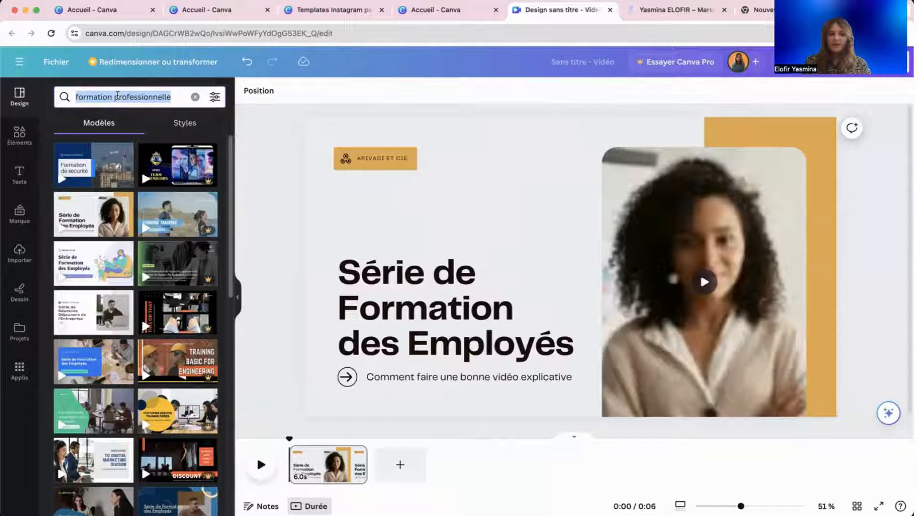
{"action": "type", "text": "digital"}
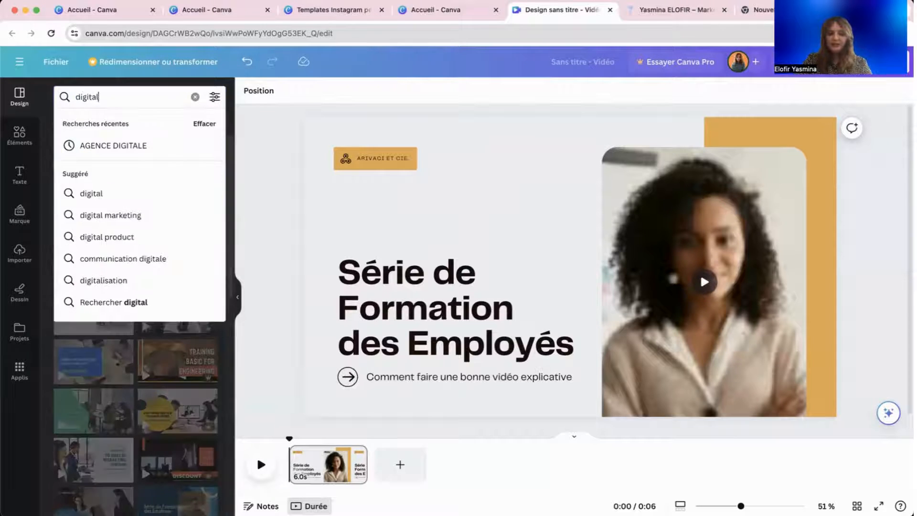
{"action": "left_click", "coordinate": [135, 145]}
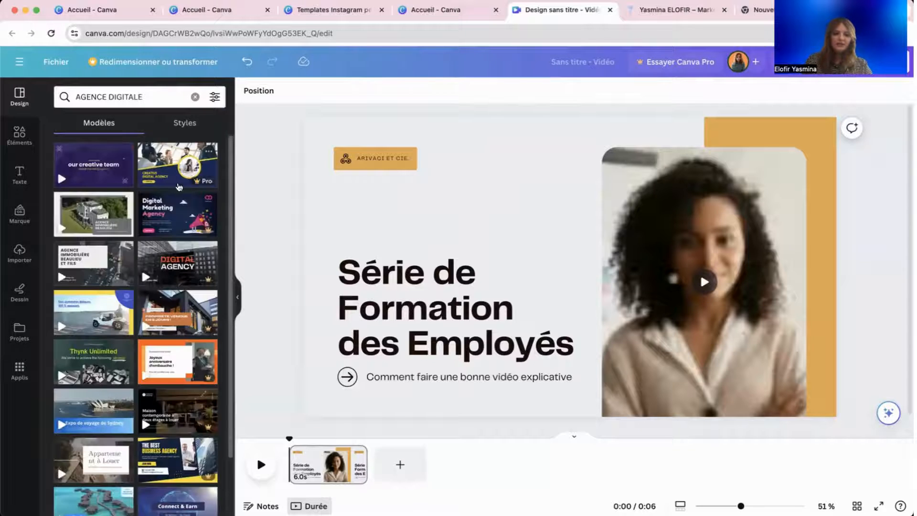
{"action": "scroll", "coordinate": [160, 318], "scroll_direction": "down", "scroll_amount": 5}
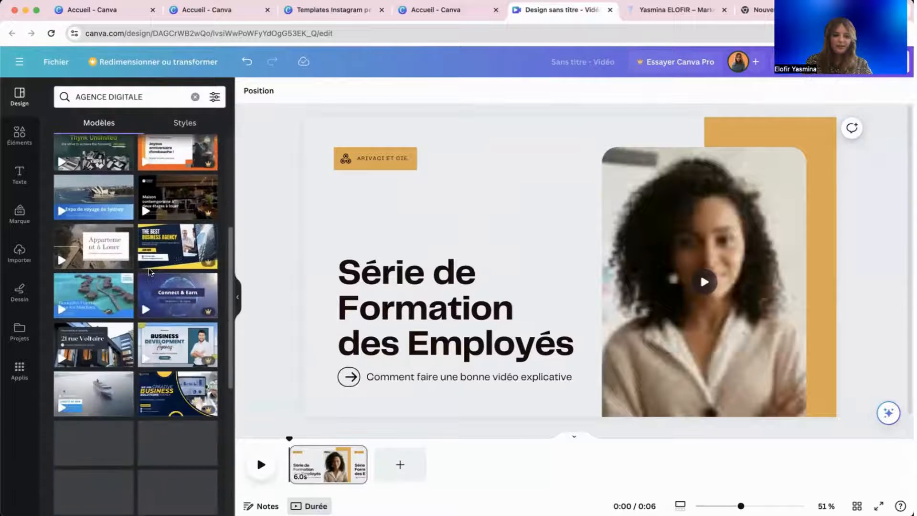
{"action": "scroll", "coordinate": [164, 216], "scroll_direction": "down", "scroll_amount": 3}
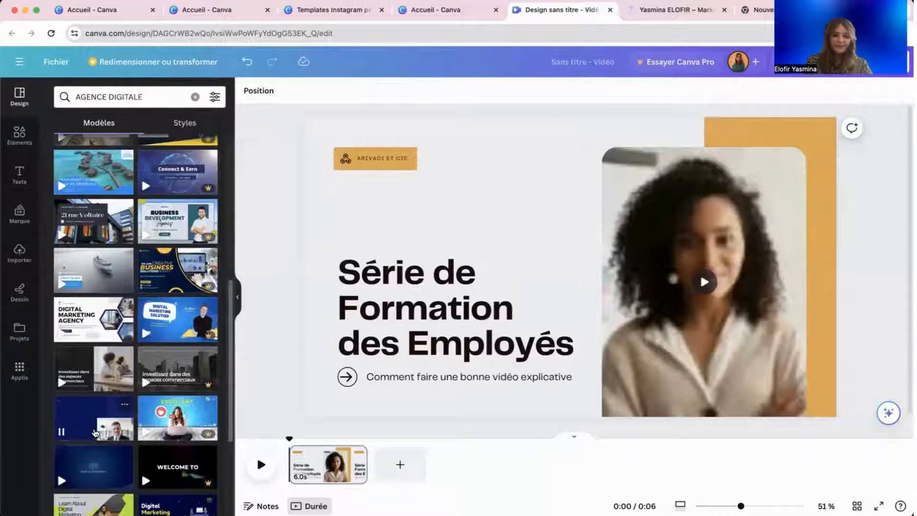
{"action": "scroll", "coordinate": [104, 199], "scroll_direction": "up", "scroll_amount": 8}
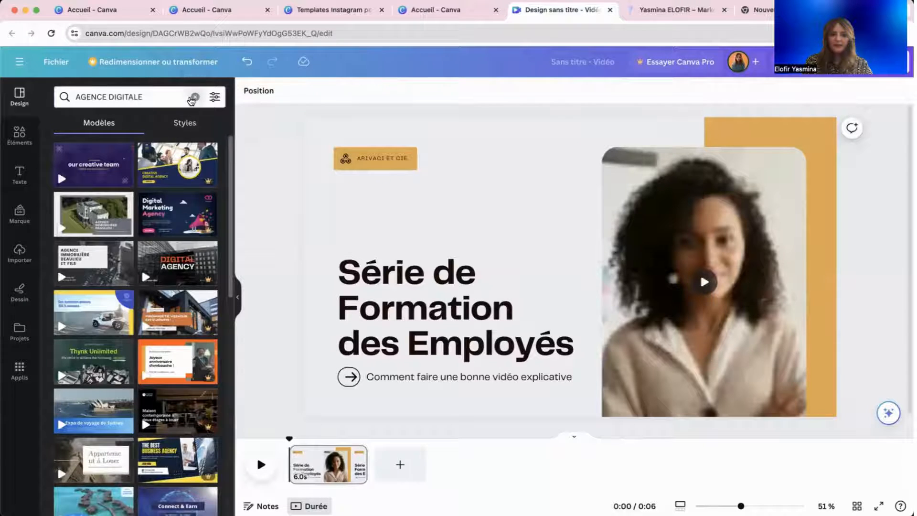
{"action": "left_click", "coordinate": [195, 96]}
{"action": "left_click", "coordinate": [114, 215]}
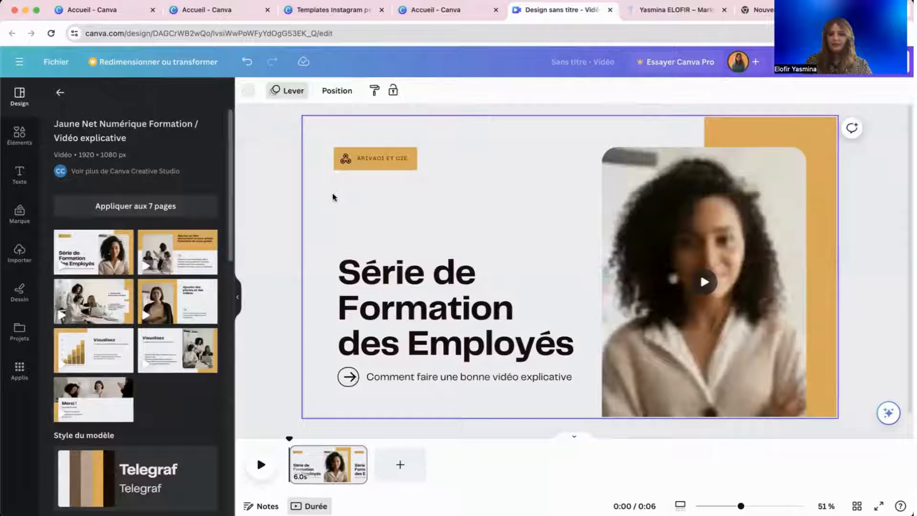
Change the title font to Lato and apply it across the whole design.
{"action": "left_click", "coordinate": [362, 163]}
{"action": "left_click", "coordinate": [413, 180]}
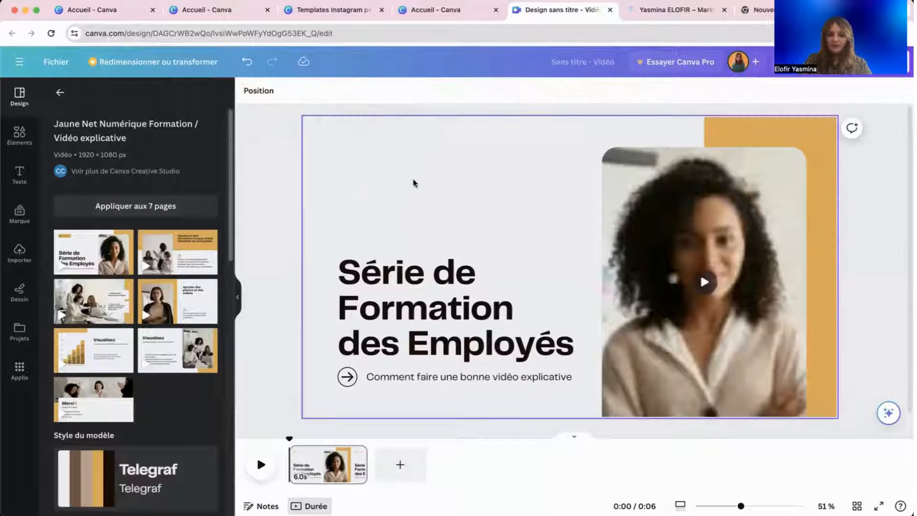
{"action": "left_click", "coordinate": [432, 289]}
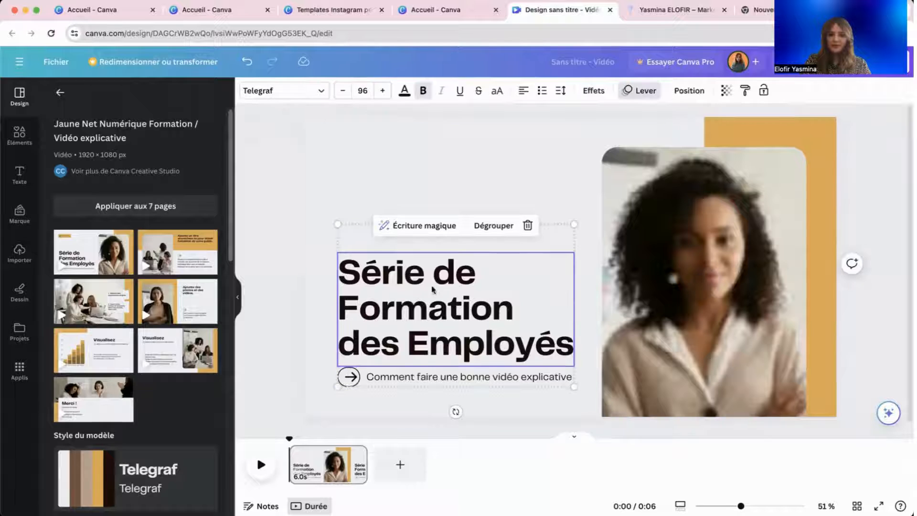
{"action": "left_click", "coordinate": [273, 90]}
{"action": "type", "text": "la"}
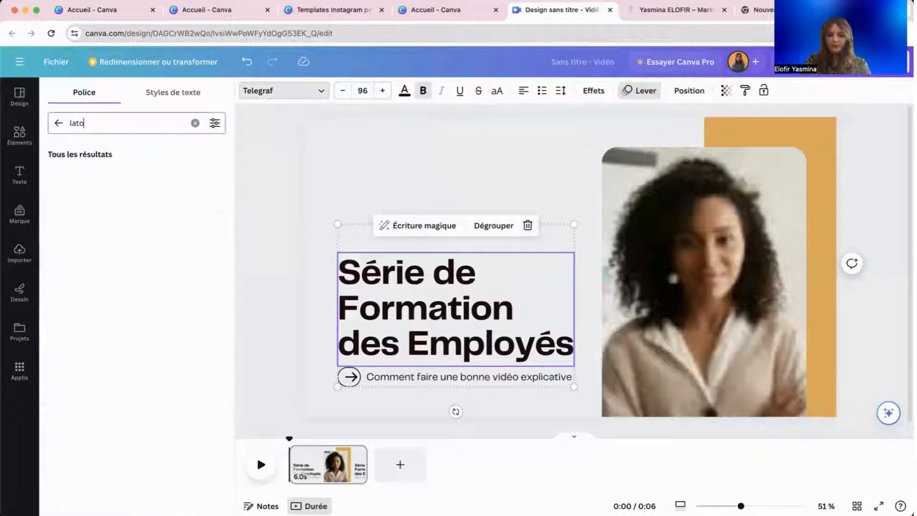
{"action": "type", "text": "to"}
{"action": "left_click", "coordinate": [139, 180]}
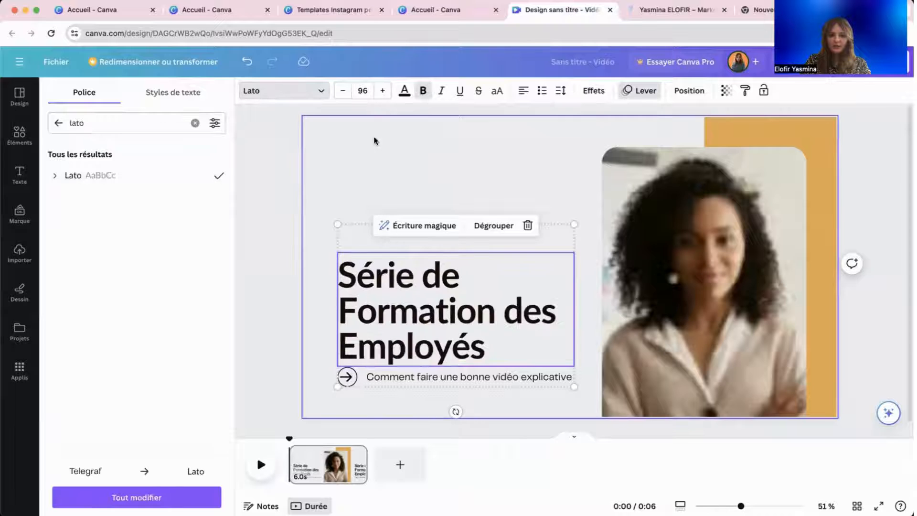
{"action": "left_click", "coordinate": [182, 496]}
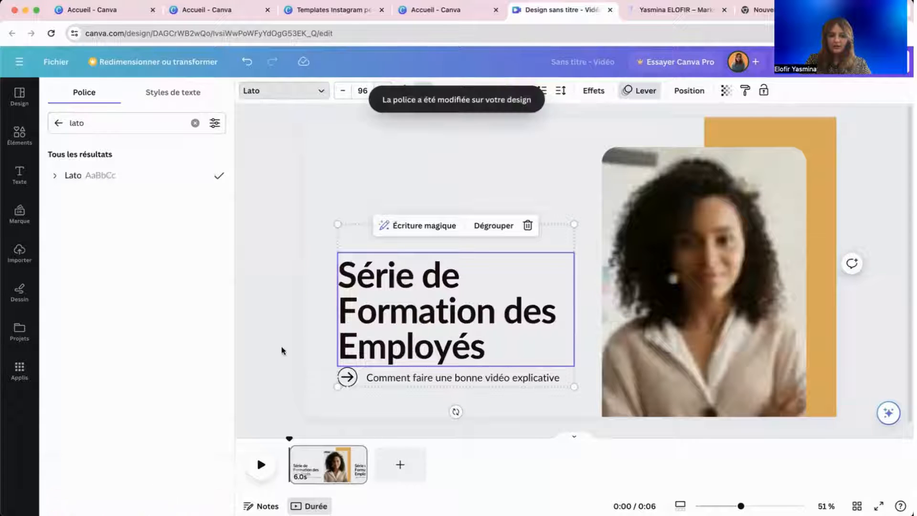
{"action": "left_click", "coordinate": [350, 382]}
{"action": "left_click", "coordinate": [428, 371]}
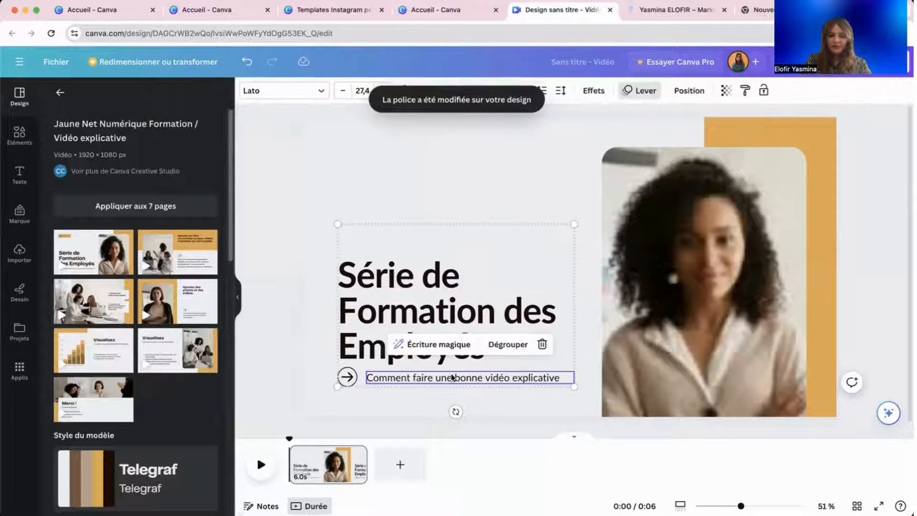
{"action": "left_click", "coordinate": [452, 284]}
{"action": "left_click", "coordinate": [453, 283]}
Add the uploaded logo and shrink it into the slide's top-left corner above the title.
{"action": "left_click", "coordinate": [645, 258]}
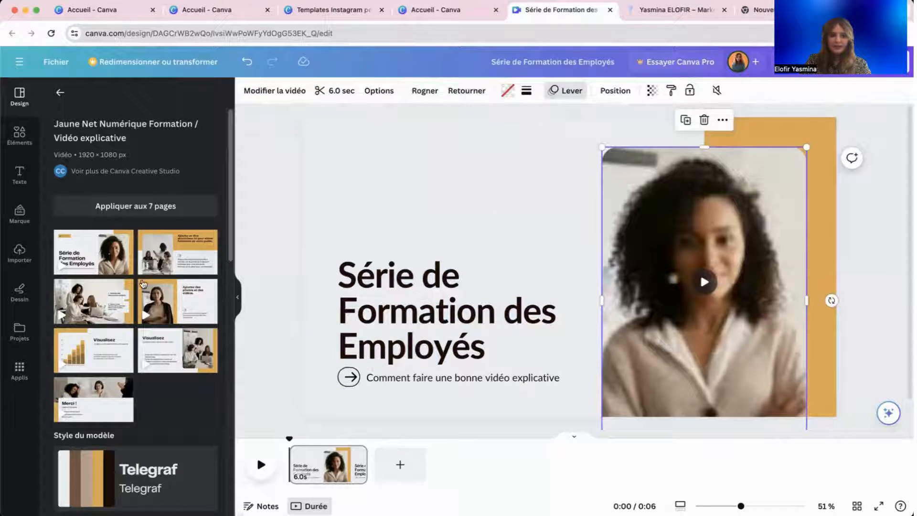
{"action": "left_click", "coordinate": [19, 251]}
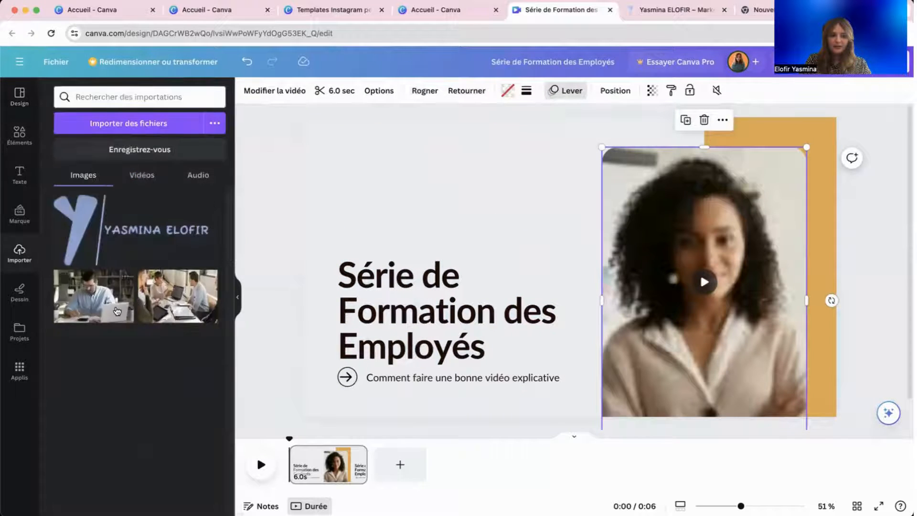
{"action": "left_click", "coordinate": [135, 225]}
{"action": "left_click_drag", "start_coordinate": [542, 259], "coordinate": [420, 174]}
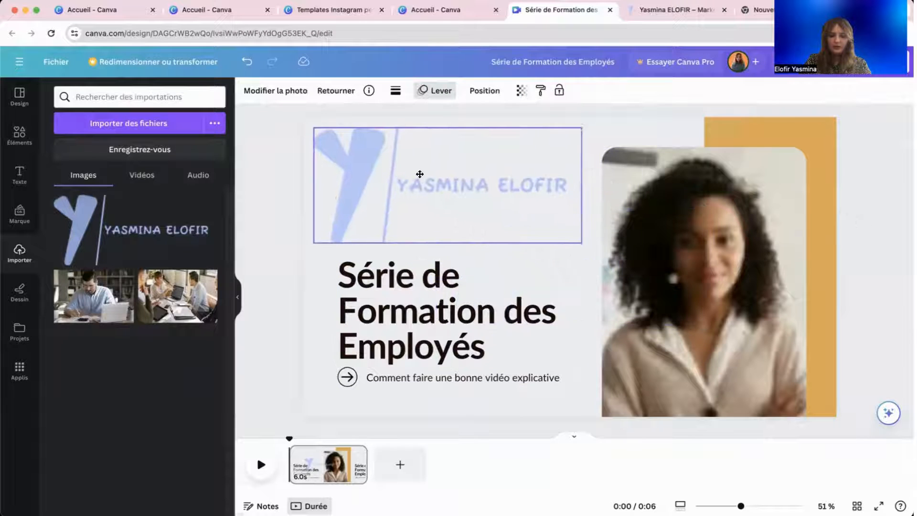
{"action": "left_click_drag", "start_coordinate": [579, 242], "coordinate": [426, 173]}
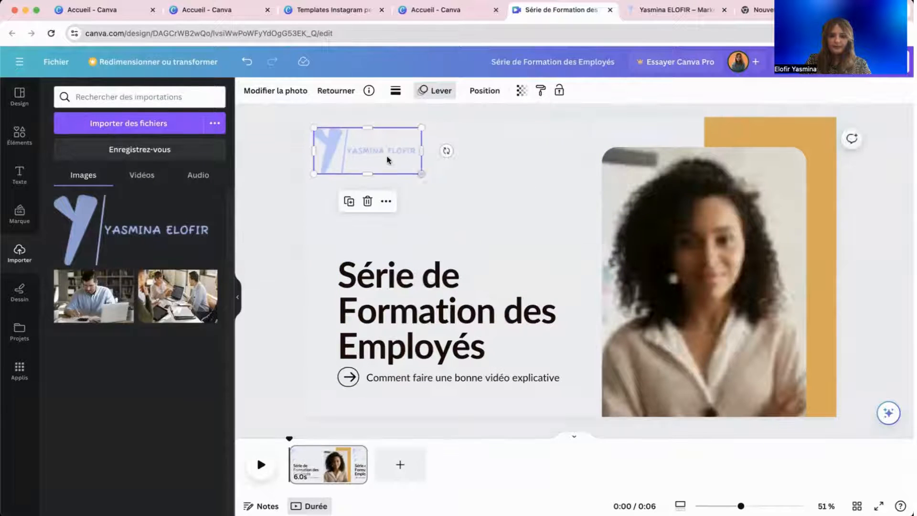
{"action": "left_click_drag", "start_coordinate": [381, 152], "coordinate": [400, 164]}
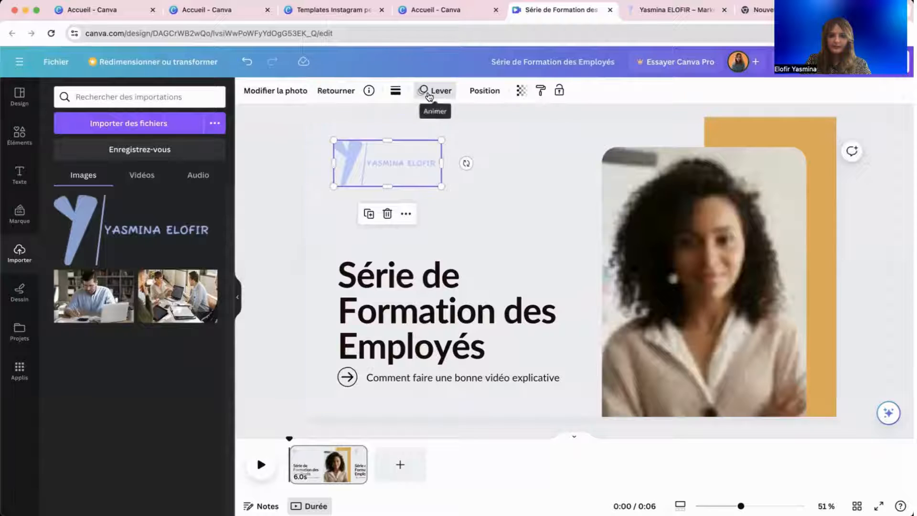
Give the logo a Rotation entrance animation after trying Balayage, Les deux and Chute.
{"action": "left_click", "coordinate": [429, 91]}
{"action": "left_click", "coordinate": [143, 268]}
{"action": "scroll", "coordinate": [143, 267], "scroll_direction": "down", "scroll_amount": 1}
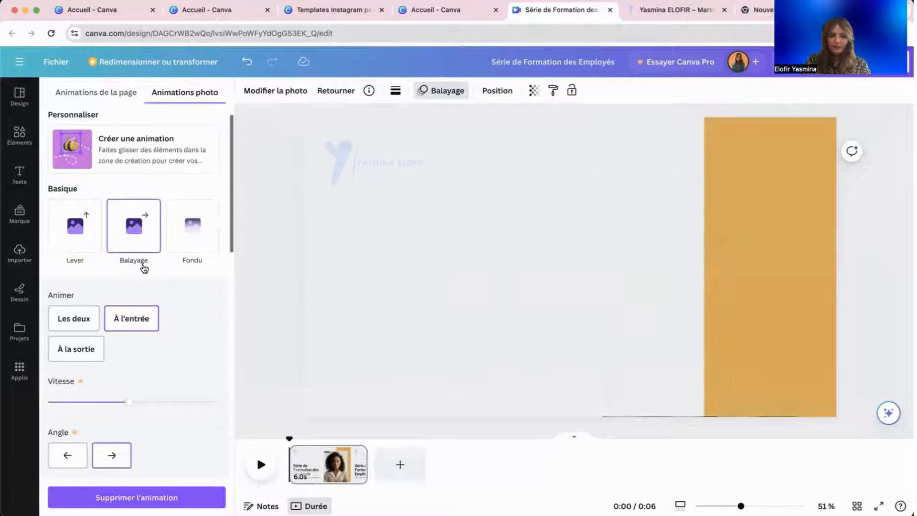
{"action": "left_click", "coordinate": [92, 320]}
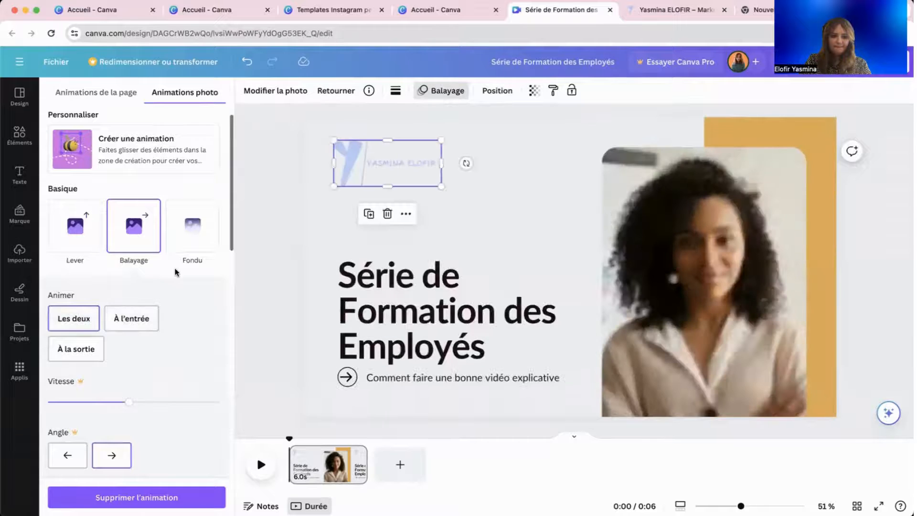
{"action": "scroll", "coordinate": [173, 268], "scroll_direction": "down", "scroll_amount": 5}
{"action": "left_click", "coordinate": [79, 215]}
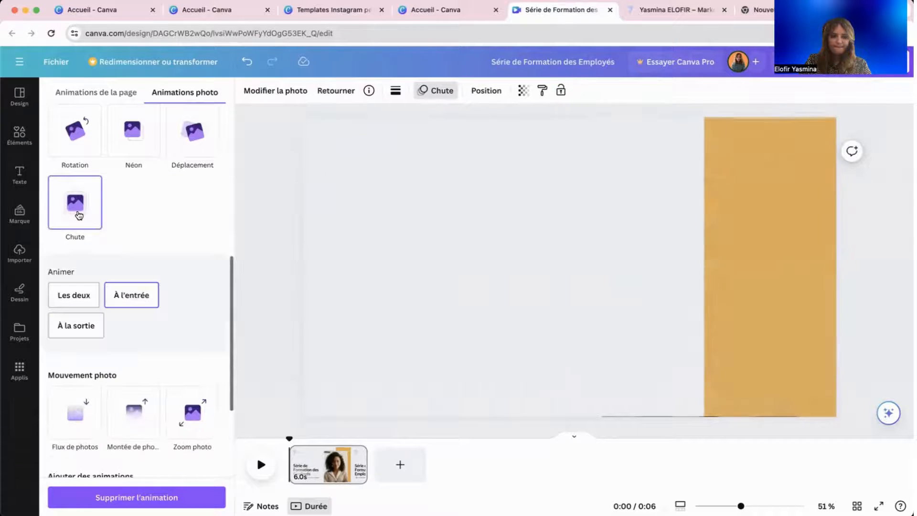
{"action": "left_click", "coordinate": [82, 154]}
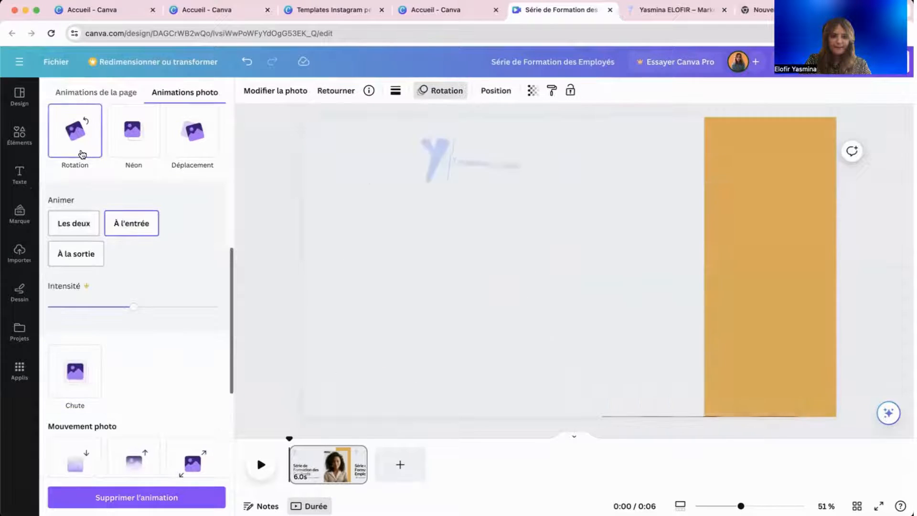
{"action": "left_click", "coordinate": [290, 226]}
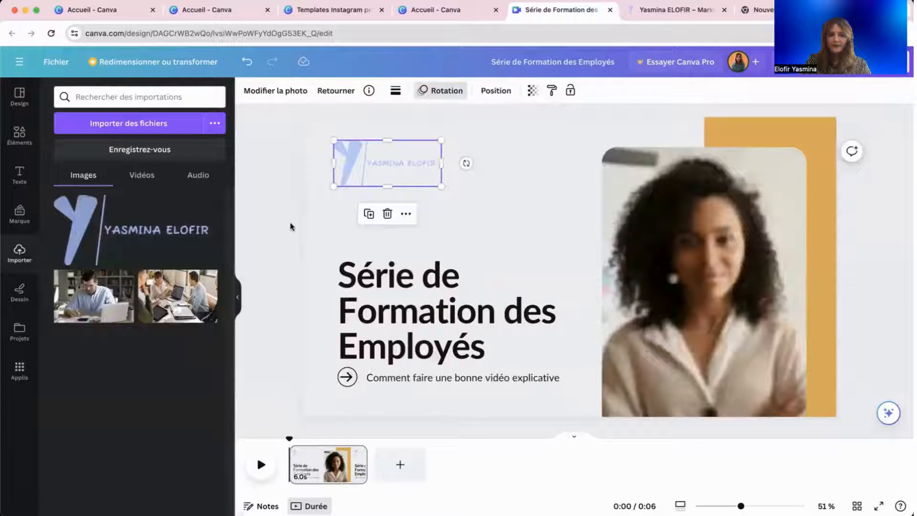
{"action": "left_click", "coordinate": [377, 289]}
{"action": "double_click", "coordinate": [461, 333]}
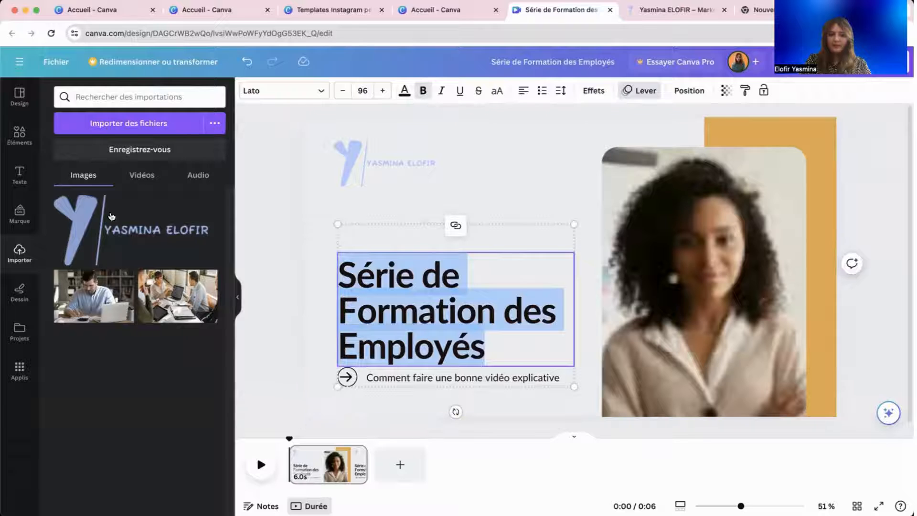
{"action": "left_click", "coordinate": [334, 192]}
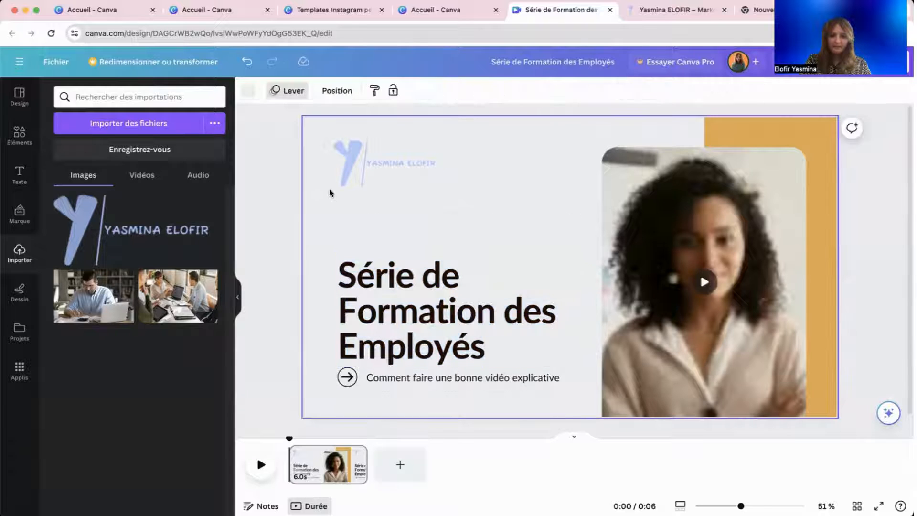
Make the slide background white.
{"action": "left_click", "coordinate": [249, 92]}
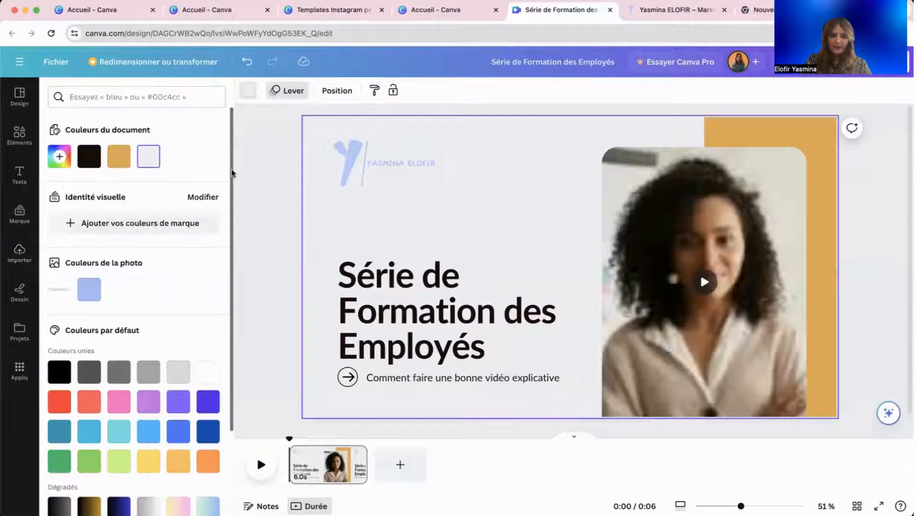
{"action": "left_click", "coordinate": [210, 372]}
{"action": "left_click", "coordinate": [293, 266]}
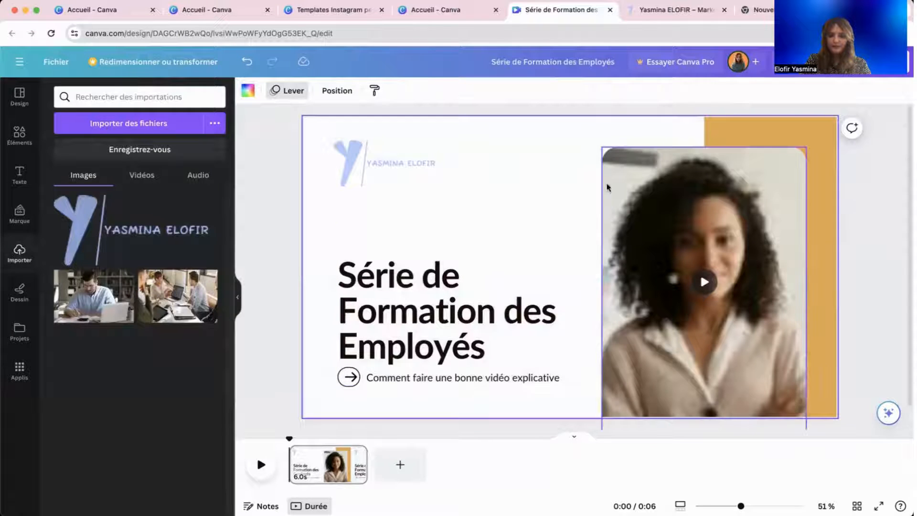
Recolour the tall orange rectangle on the right light blue #a6bcfa.
{"action": "left_click", "coordinate": [716, 137]}
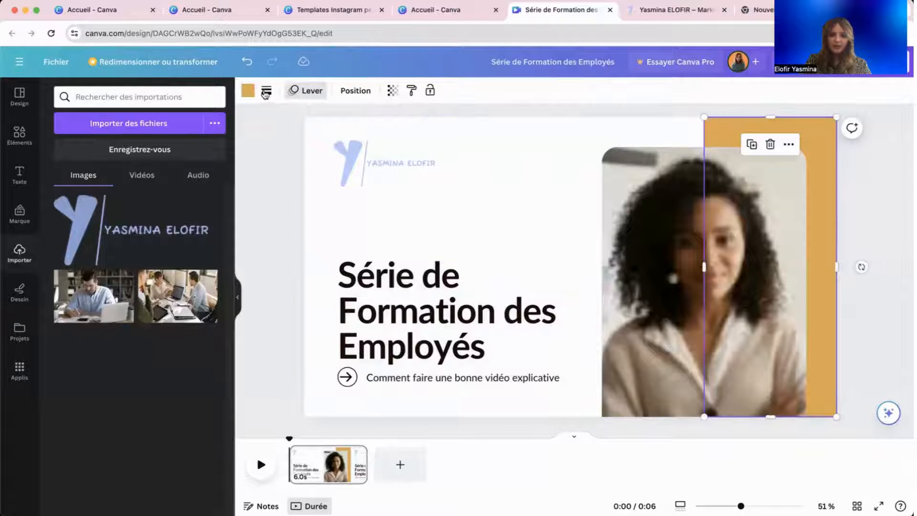
{"action": "left_click", "coordinate": [249, 91]}
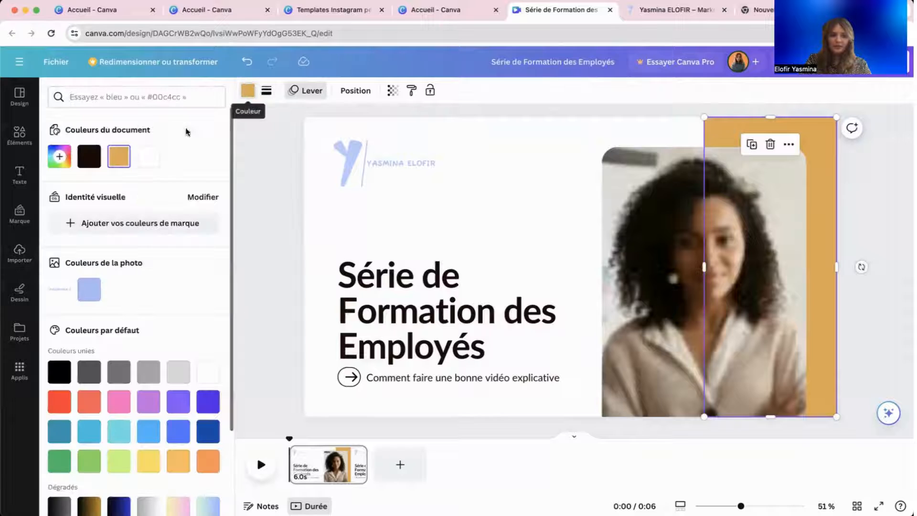
{"action": "left_click", "coordinate": [98, 294]}
{"action": "left_click", "coordinate": [430, 300]}
{"action": "left_click", "coordinate": [449, 302]}
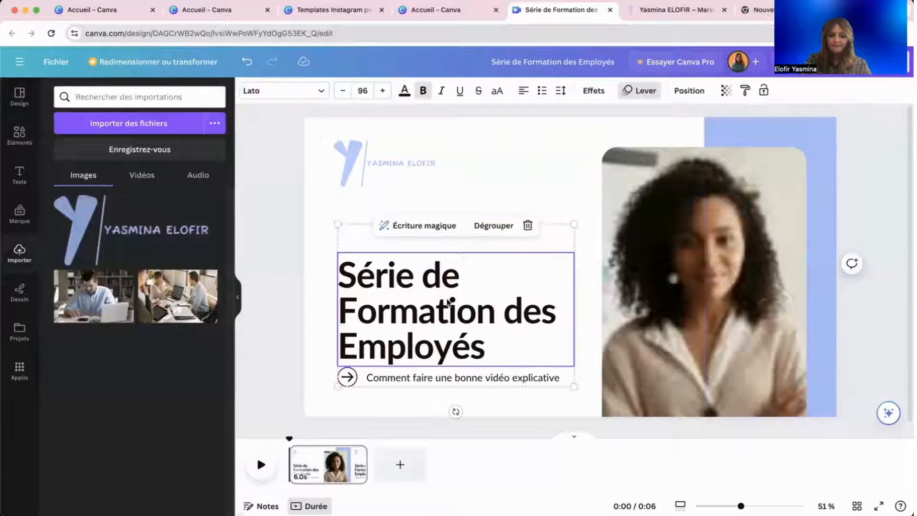
Replace the title with the website heading 'AVANT TOUT JE SUIS UNE PASSIONNÉE', fixing the missing e.
{"action": "triple_click", "coordinate": [540, 303]}
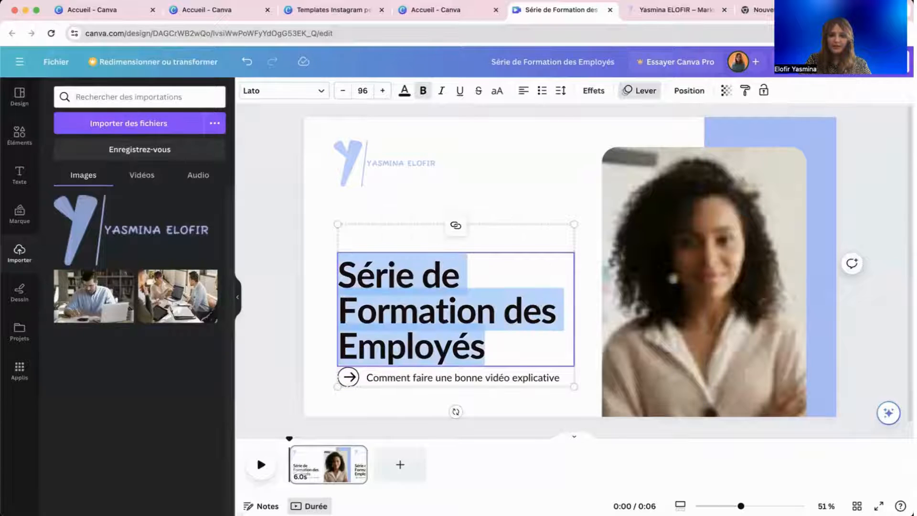
{"action": "left_click", "coordinate": [645, 10]}
{"action": "triple_click", "coordinate": [247, 173]}
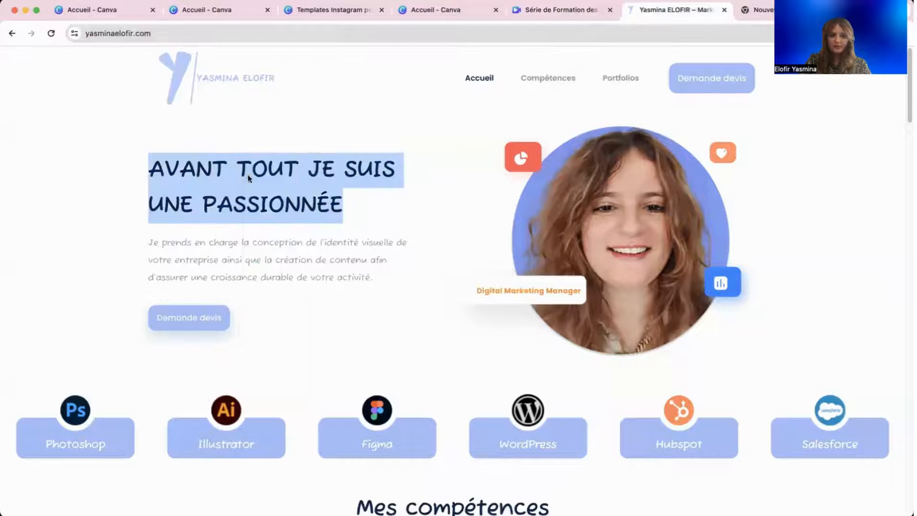
{"action": "right_click", "coordinate": [247, 174]}
{"action": "left_click", "coordinate": [286, 196]}
{"action": "left_click", "coordinate": [529, 14]}
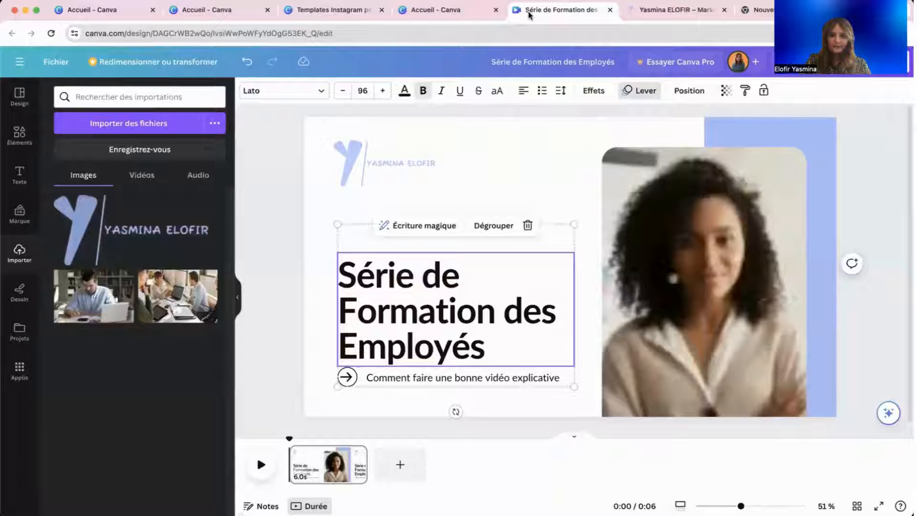
{"action": "double_click", "coordinate": [411, 289]}
{"action": "right_click", "coordinate": [471, 360]}
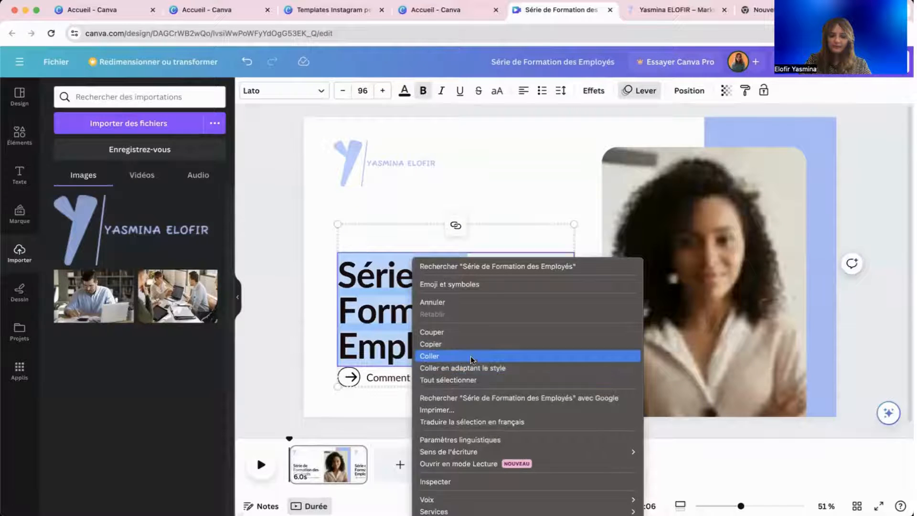
{"action": "left_click", "coordinate": [470, 356]}
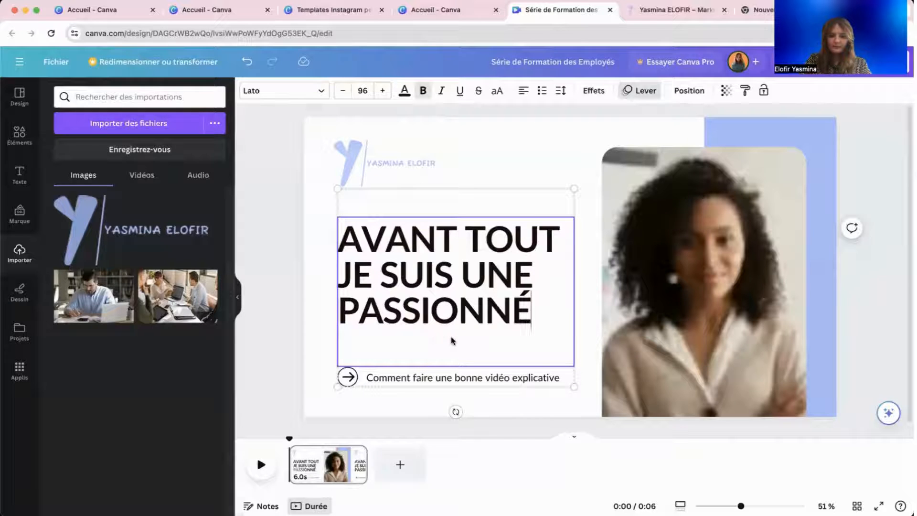
{"action": "type", "text": "e"}
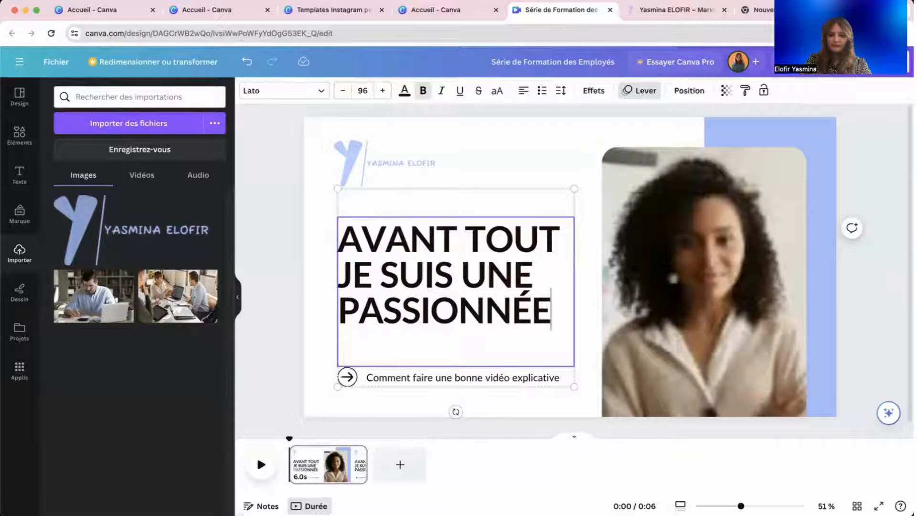
{"action": "triple_click", "coordinate": [447, 302]}
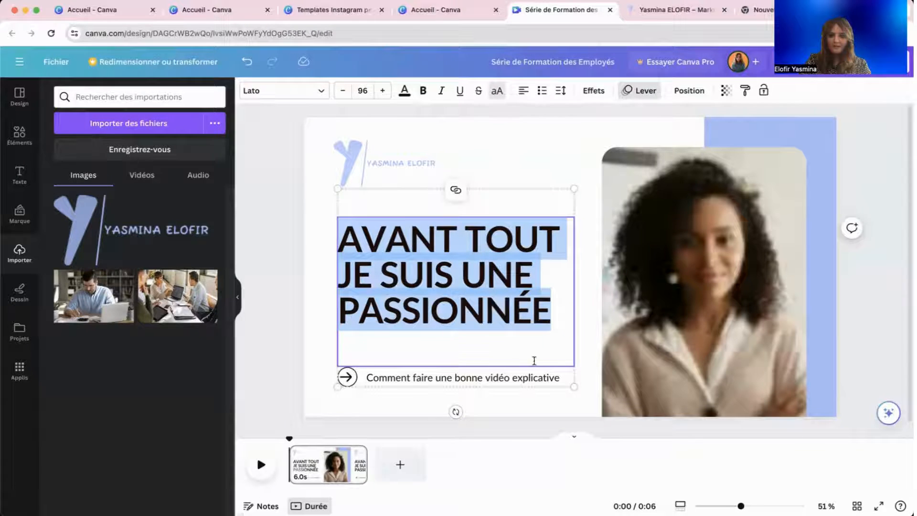
Enlarge the heading to 99.4, delete the arrow and subtitle, and move the heading lower.
{"action": "left_click_drag", "start_coordinate": [570, 379], "coordinate": [581, 393]}
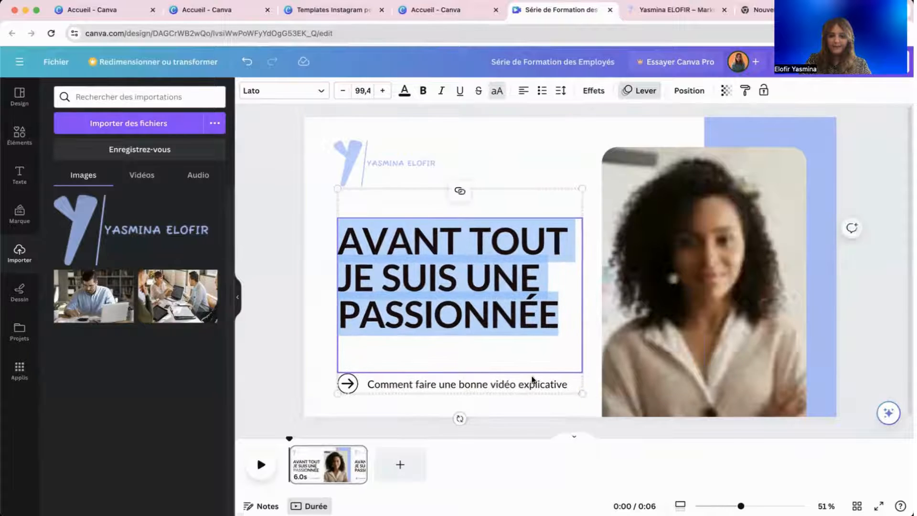
{"action": "left_click", "coordinate": [487, 385]}
{"action": "left_click", "coordinate": [349, 383]}
{"action": "left_click", "coordinate": [348, 383]}
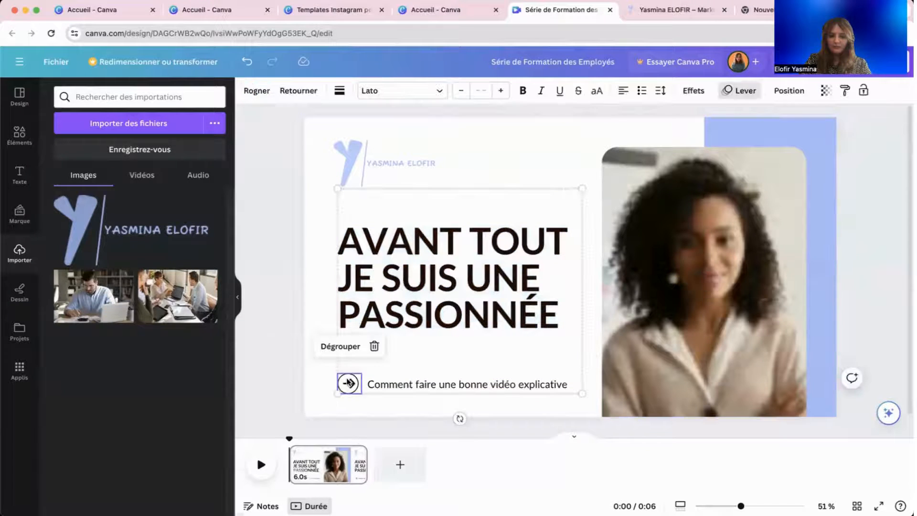
{"action": "key", "text": "Delete"}
{"action": "left_click", "coordinate": [394, 385]}
{"action": "key", "text": "Delete"}
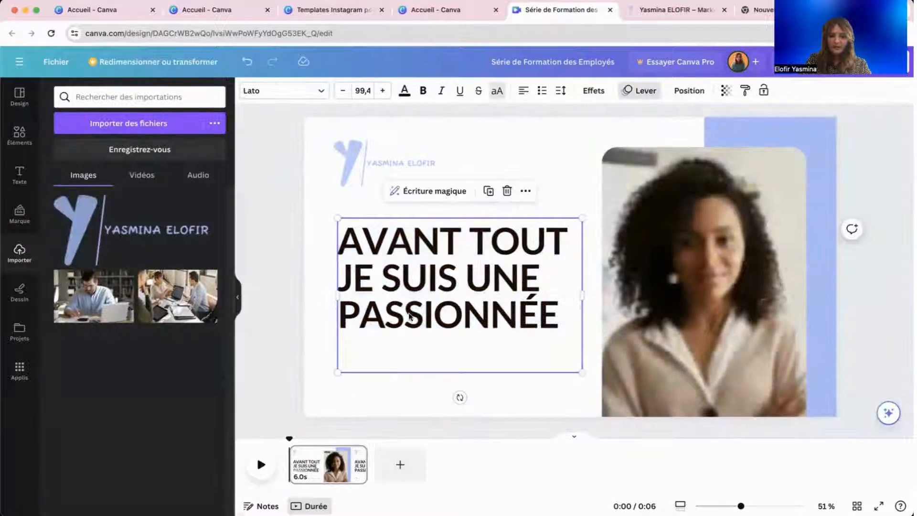
{"action": "left_click_drag", "start_coordinate": [412, 290], "coordinate": [411, 309]}
{"action": "left_click", "coordinate": [310, 313]}
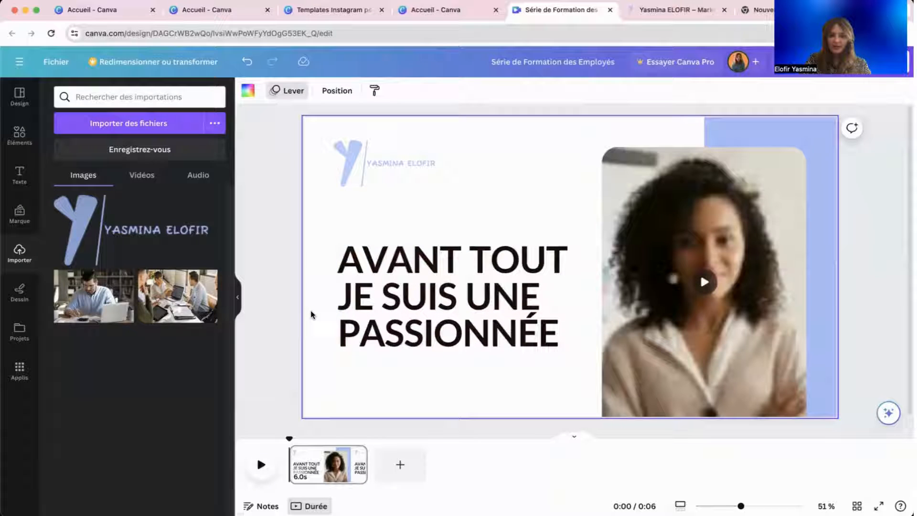
{"action": "left_click", "coordinate": [396, 236]}
{"action": "left_click", "coordinate": [397, 236]}
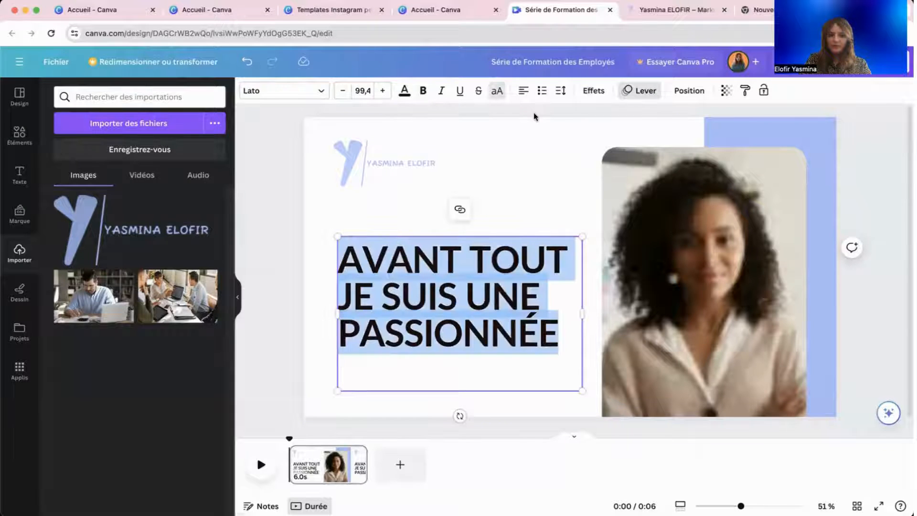
Switch the heading's text animation from Lever to Apparition, playing on entry only.
{"action": "left_click", "coordinate": [629, 91]}
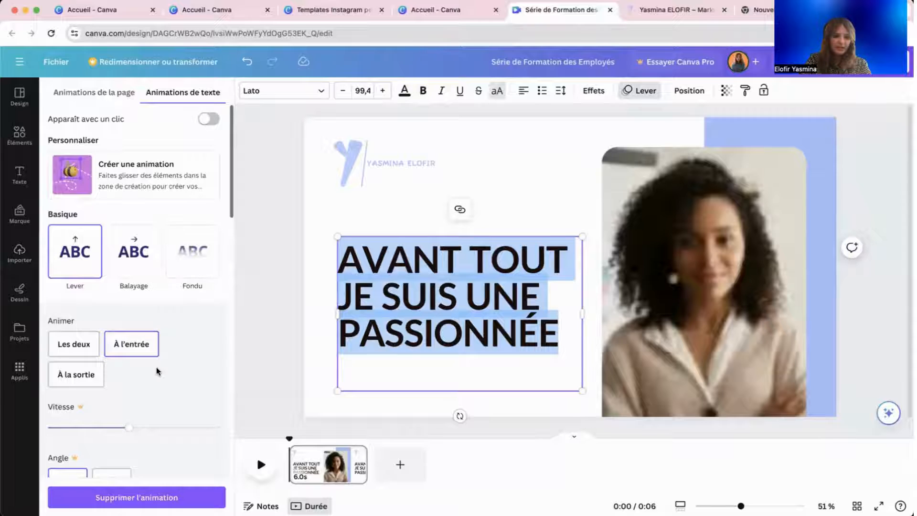
{"action": "scroll", "coordinate": [158, 371], "scroll_direction": "down", "scroll_amount": 10}
{"action": "left_click", "coordinate": [91, 244]}
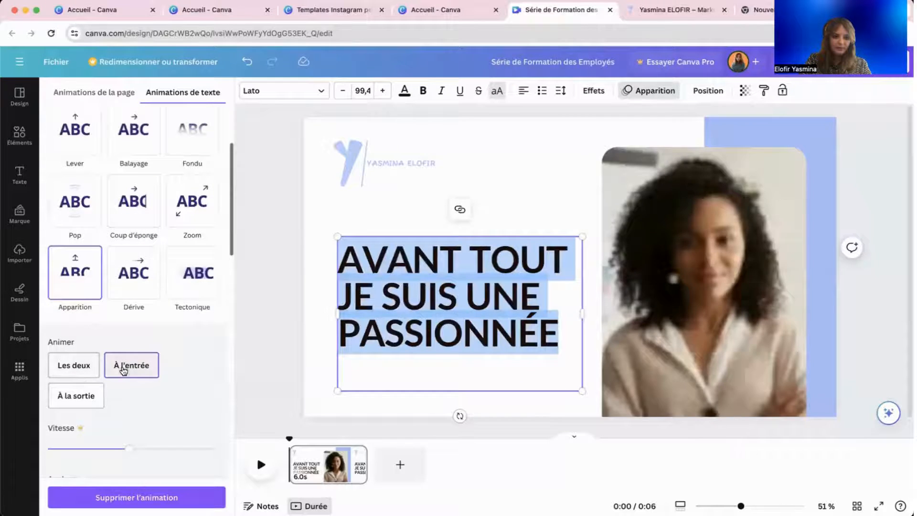
{"action": "left_click", "coordinate": [123, 370]}
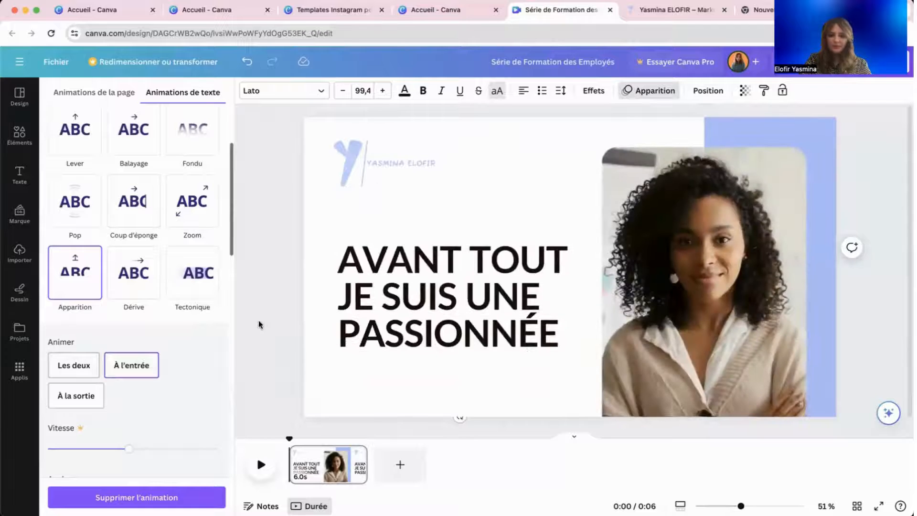
{"action": "left_click", "coordinate": [398, 298]}
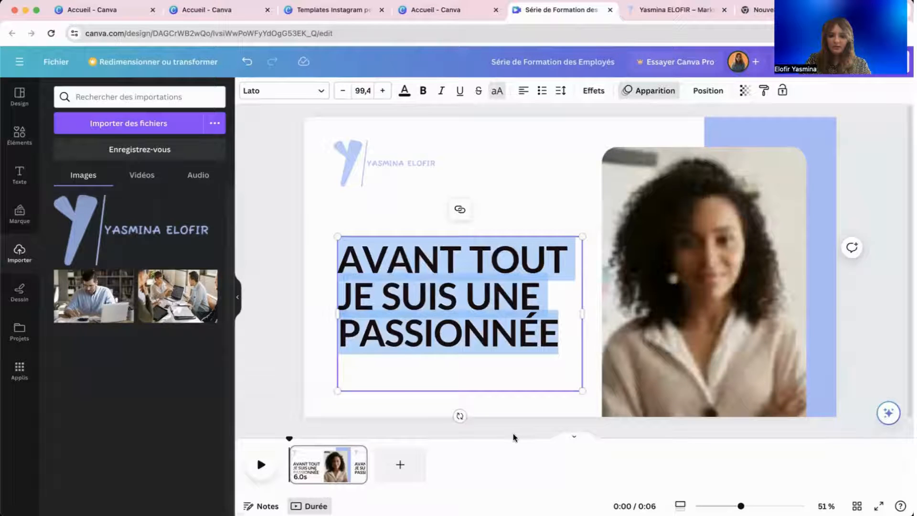
{"action": "left_click", "coordinate": [729, 303]}
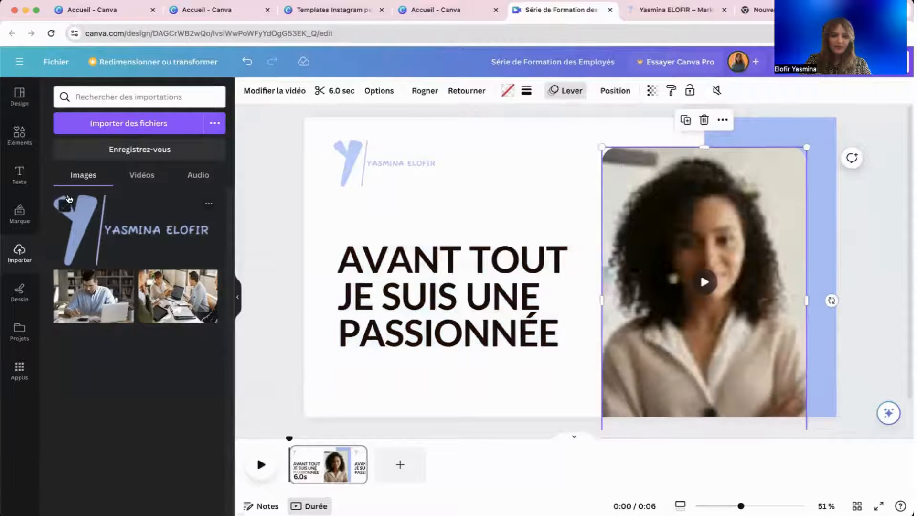
Search the stock videos in Éléments for 'digital agence'.
{"action": "left_click", "coordinate": [19, 136]}
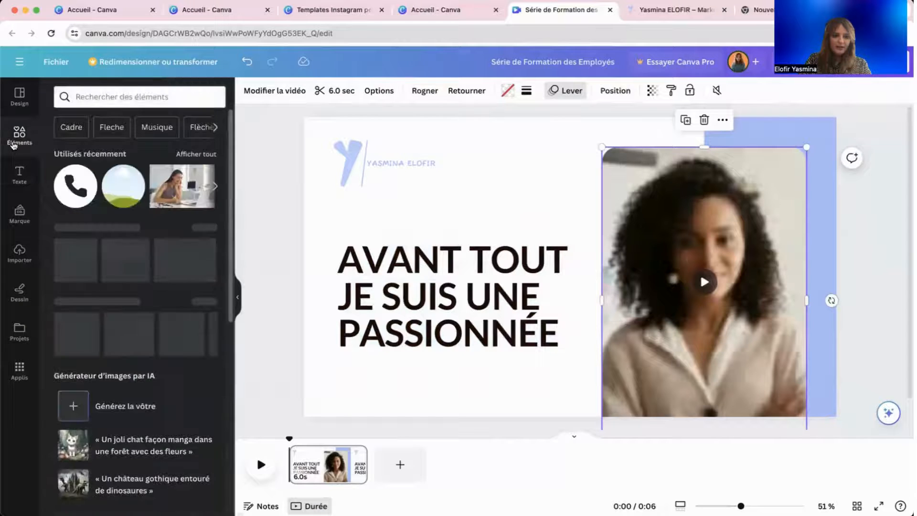
{"action": "scroll", "coordinate": [168, 271], "scroll_direction": "down", "scroll_amount": 1}
{"action": "scroll", "coordinate": [168, 271], "scroll_direction": "down", "scroll_amount": 3}
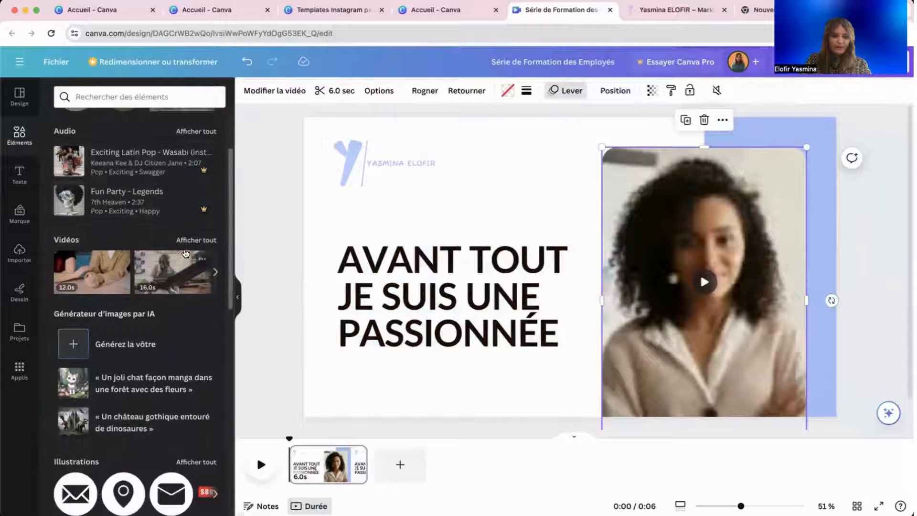
{"action": "left_click", "coordinate": [185, 243]}
{"action": "left_click", "coordinate": [146, 117]}
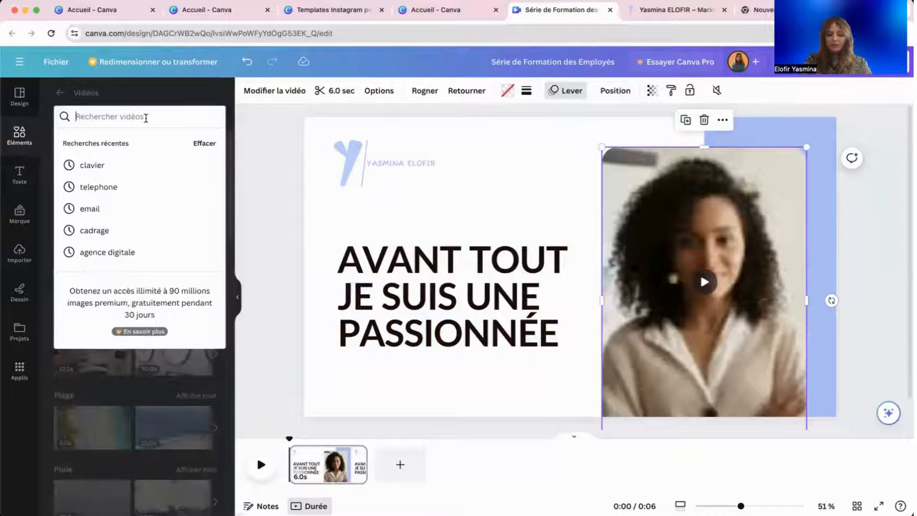
{"action": "type", "text": "digital agence"}
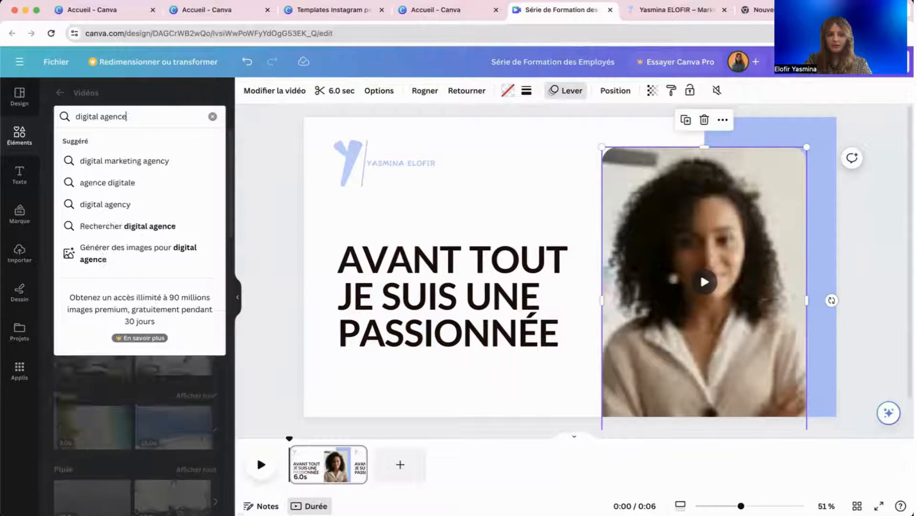
{"action": "key", "text": "Return"}
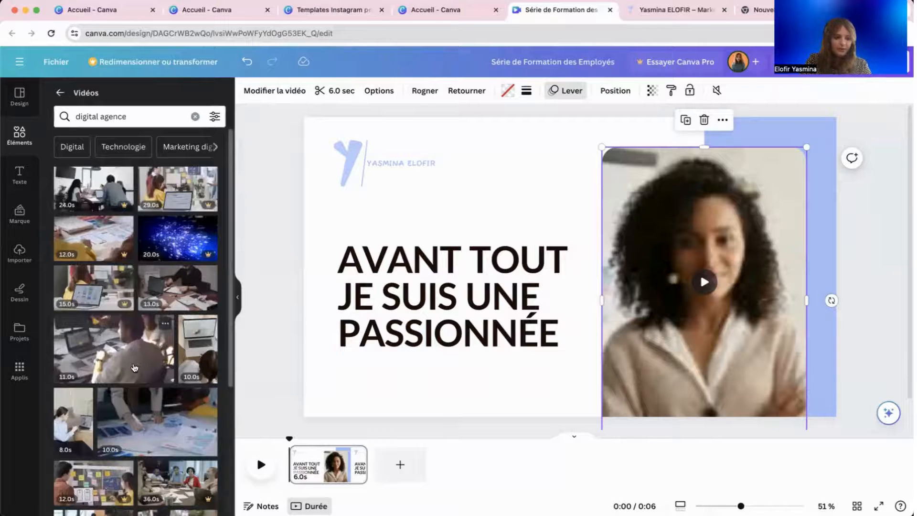
Replace the woman's portrait clip in the right frame with the 11.0s office video.
{"action": "scroll", "coordinate": [134, 367], "scroll_direction": "down", "scroll_amount": 2}
{"action": "left_click_drag", "start_coordinate": [129, 307], "coordinate": [700, 273]}
{"action": "key", "text": "Delete"}
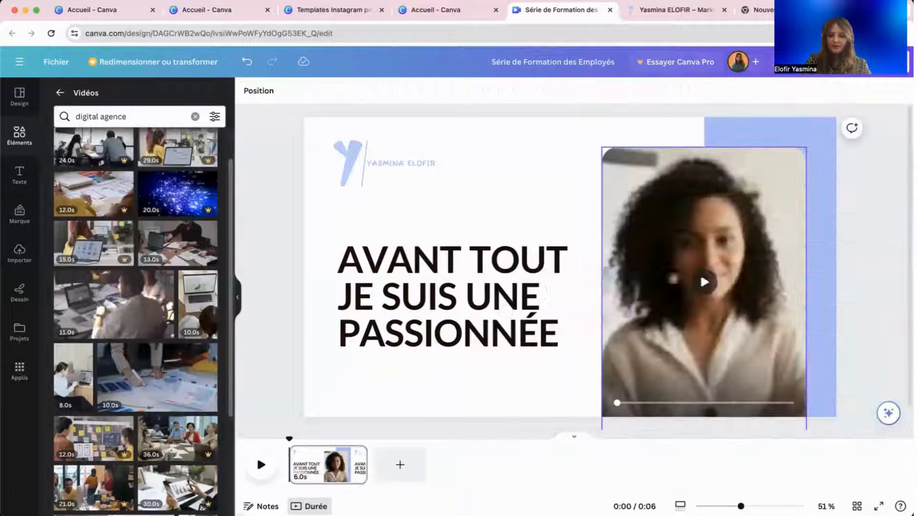
{"action": "left_click_drag", "start_coordinate": [128, 289], "coordinate": [583, 187]}
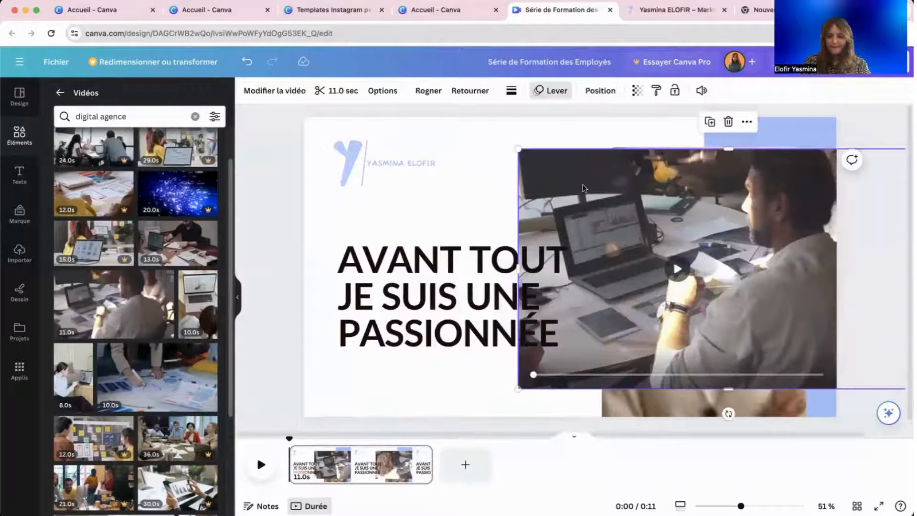
{"action": "key", "text": "Delete"}
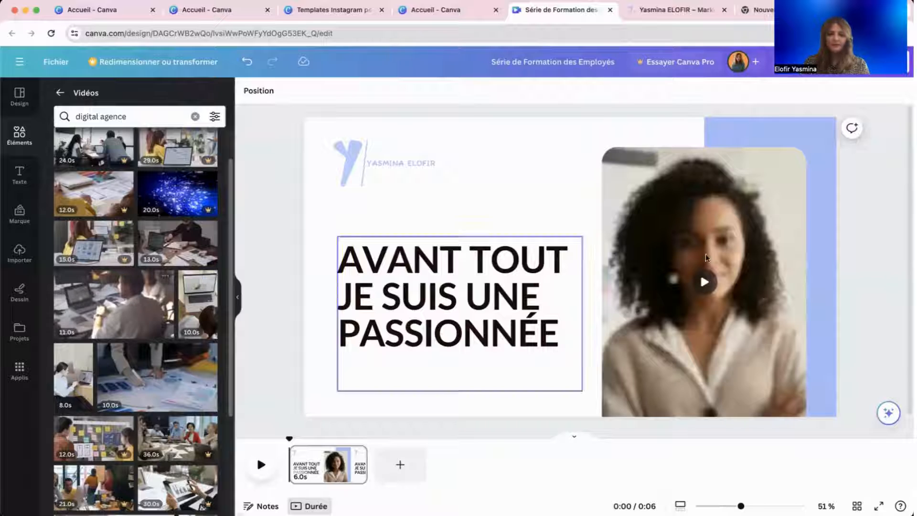
{"action": "left_click", "coordinate": [677, 245]}
{"action": "key", "text": "Delete"}
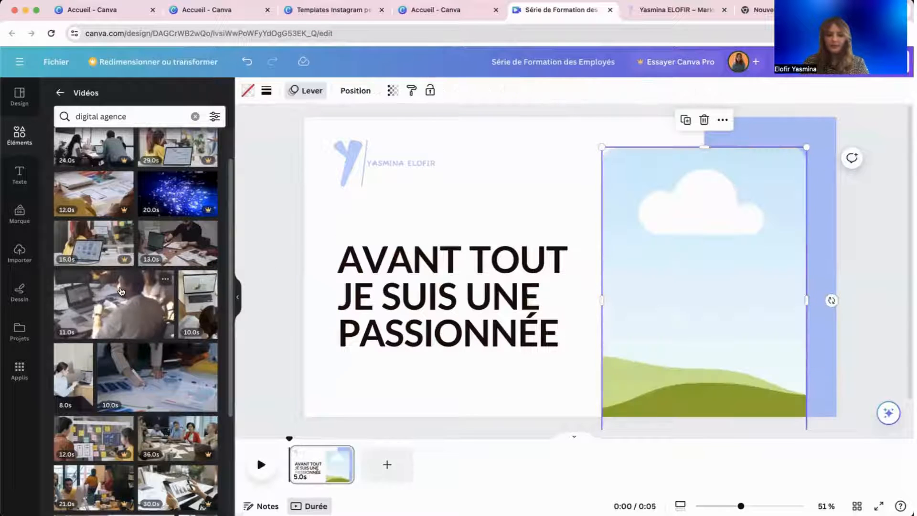
{"action": "left_click_drag", "start_coordinate": [121, 292], "coordinate": [647, 194]}
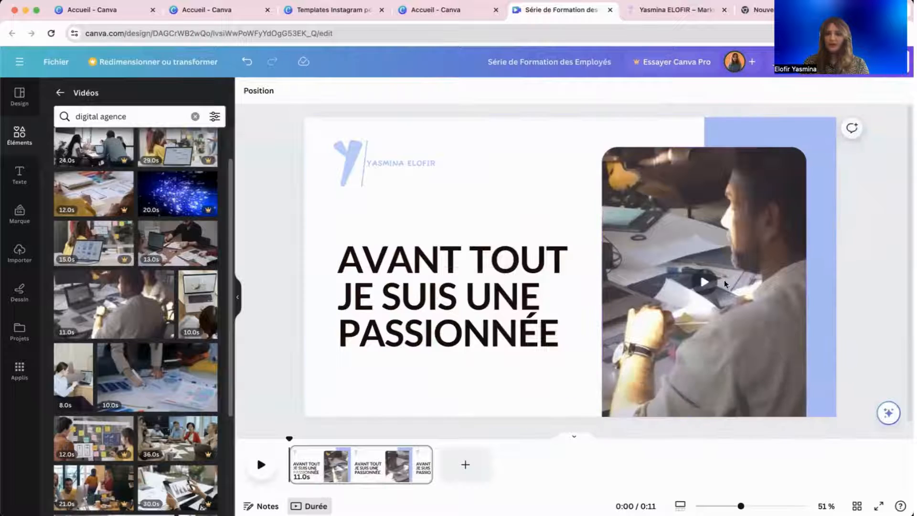
Trim the office video from 11.0 s down to 5.0 s.
{"action": "left_click", "coordinate": [639, 236]}
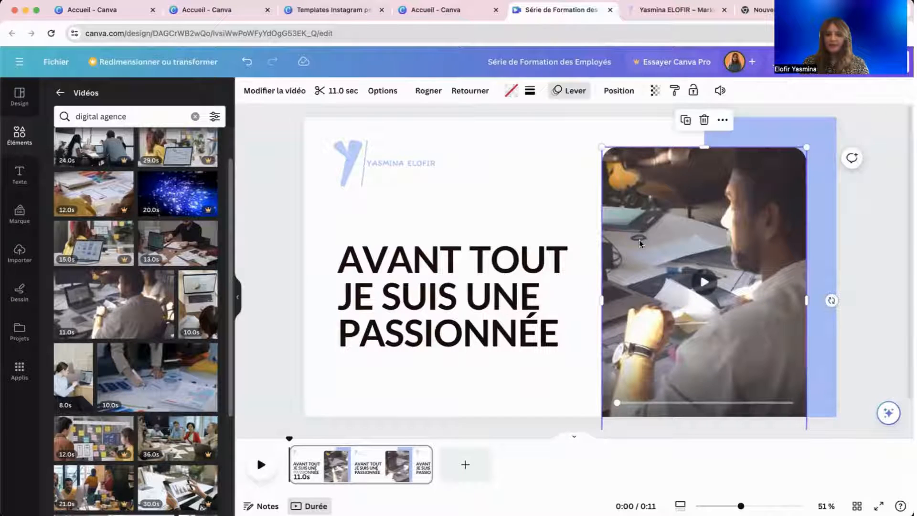
{"action": "left_click", "coordinate": [352, 95]}
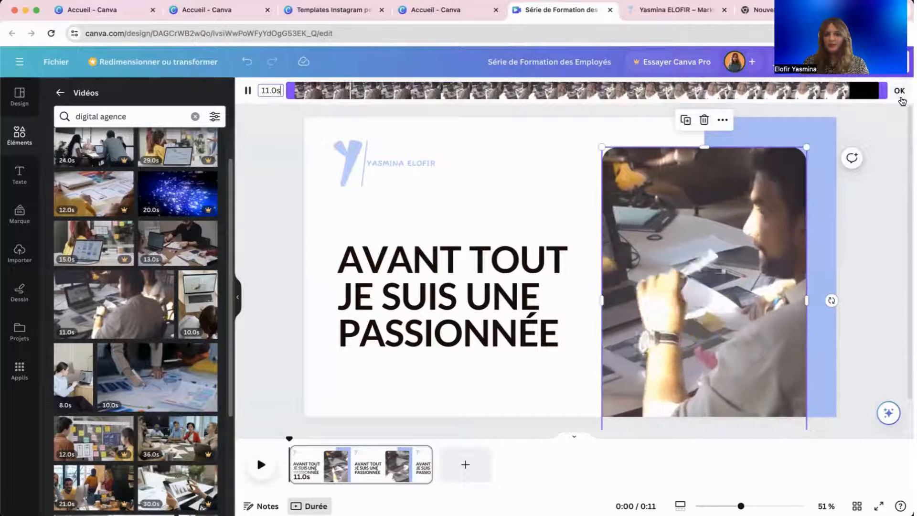
{"action": "left_click", "coordinate": [900, 94]}
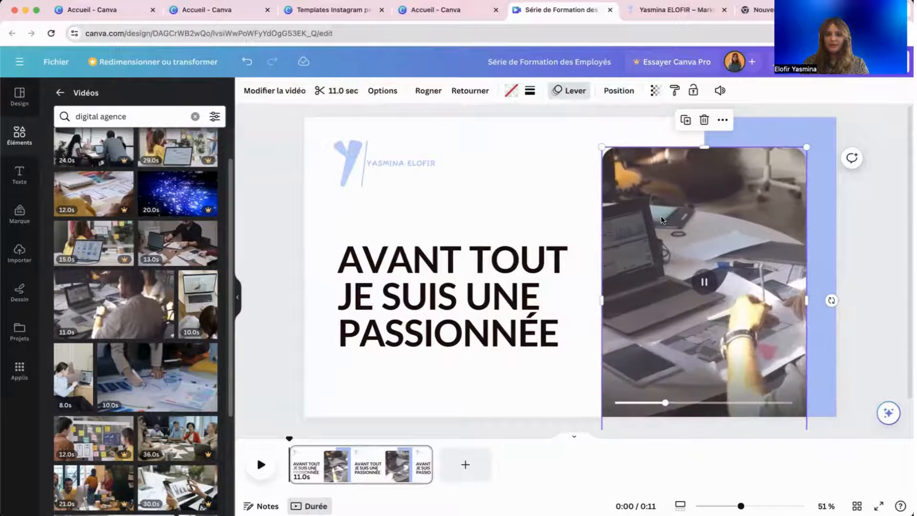
{"action": "left_click", "coordinate": [324, 98]}
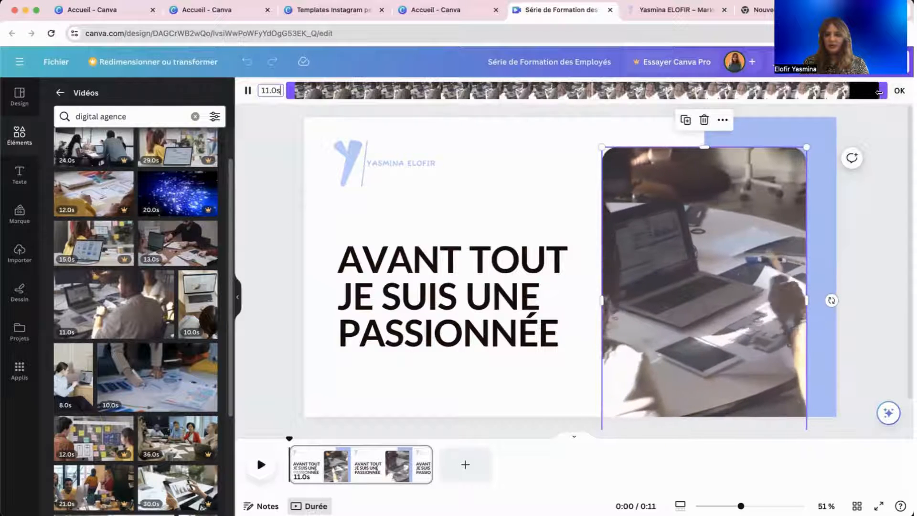
{"action": "left_click_drag", "start_coordinate": [882, 90], "coordinate": [566, 85]}
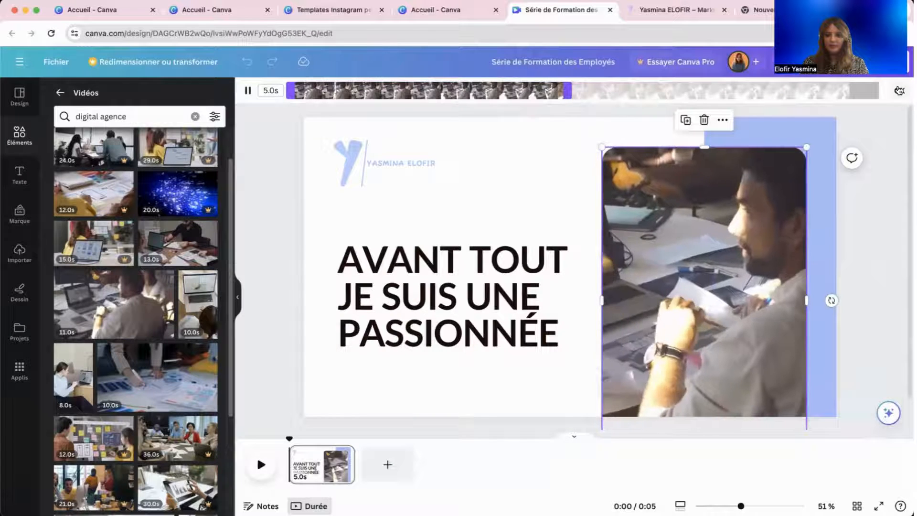
{"action": "left_click", "coordinate": [900, 92]}
{"action": "left_click", "coordinate": [902, 186]}
Apply the Élévation text effect at intensity 20 to the heading 'AVANT TOUT JE SUIS UNE PASSIONNÉE'.
{"action": "left_click", "coordinate": [539, 259]}
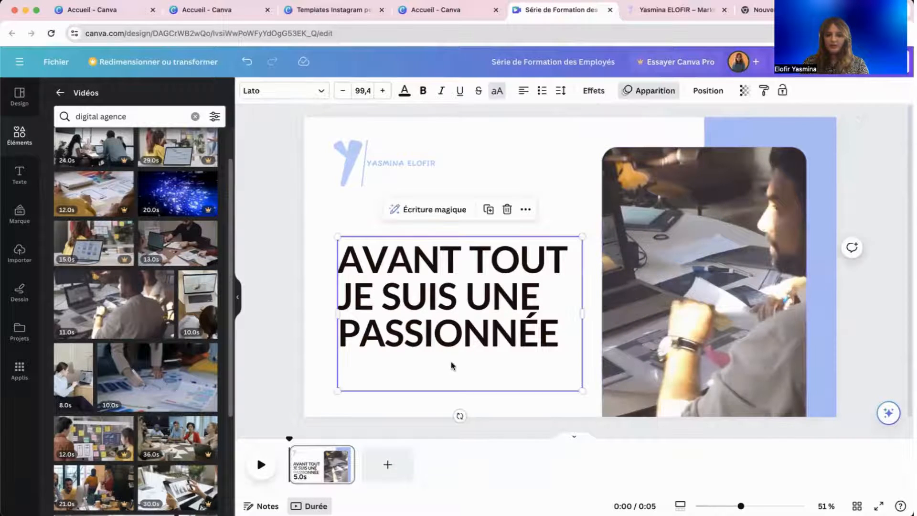
{"action": "left_click", "coordinate": [592, 91]}
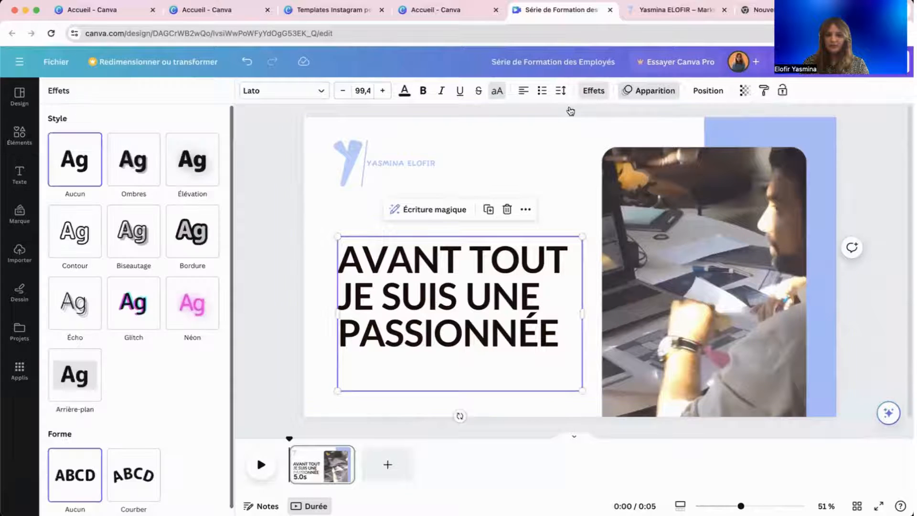
{"action": "left_click", "coordinate": [145, 166]}
{"action": "left_click", "coordinate": [174, 161]}
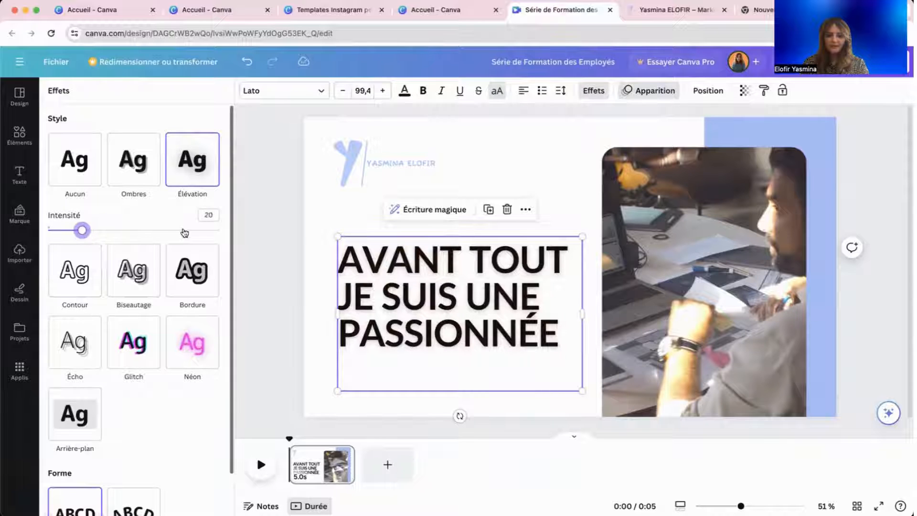
{"action": "left_click", "coordinate": [269, 237]}
Preview slide one full screen to check the heading, then deselect it.
{"action": "left_click", "coordinate": [477, 259]}
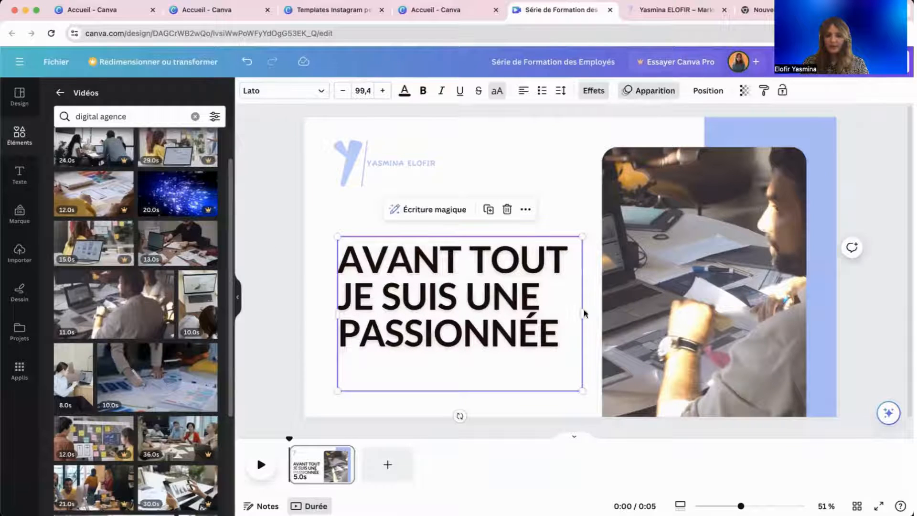
{"action": "left_click", "coordinate": [809, 62]}
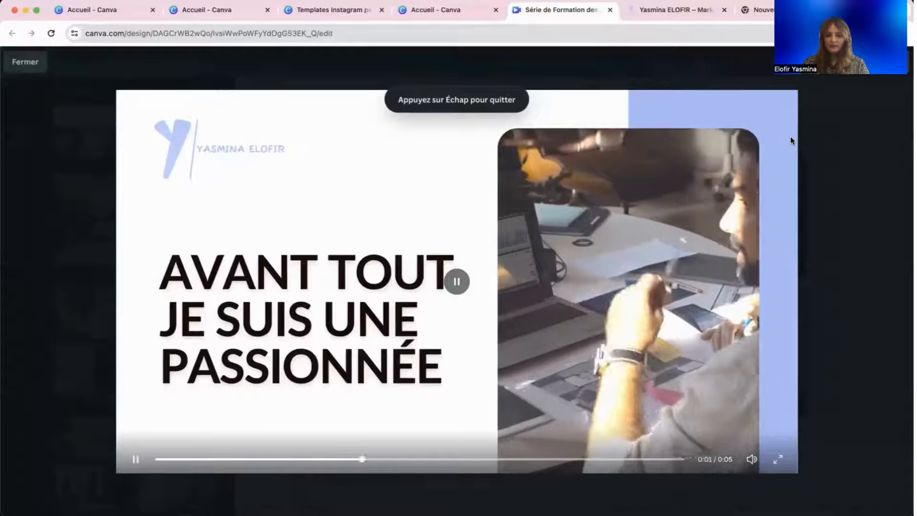
{"action": "key", "text": "Escape"}
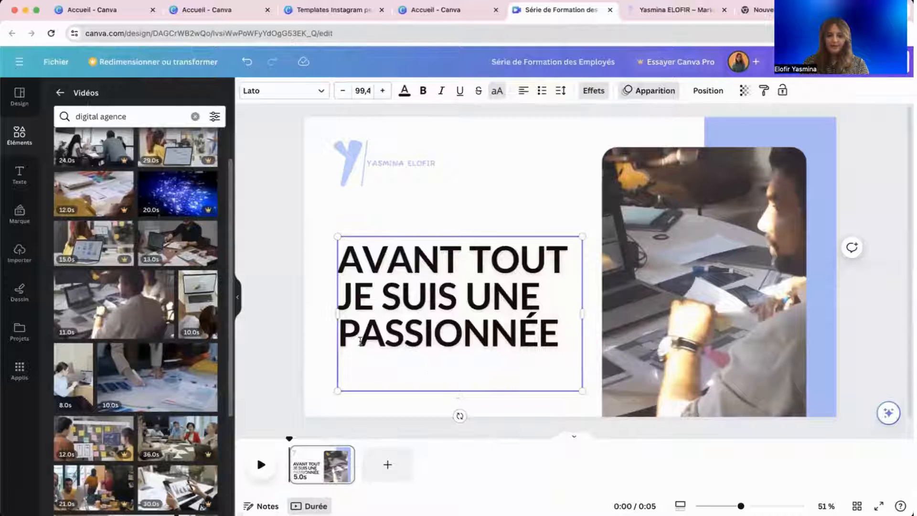
{"action": "left_click", "coordinate": [313, 328]}
Widen the heading text box and reduce its font size to 82.4.
{"action": "left_click", "coordinate": [427, 299]}
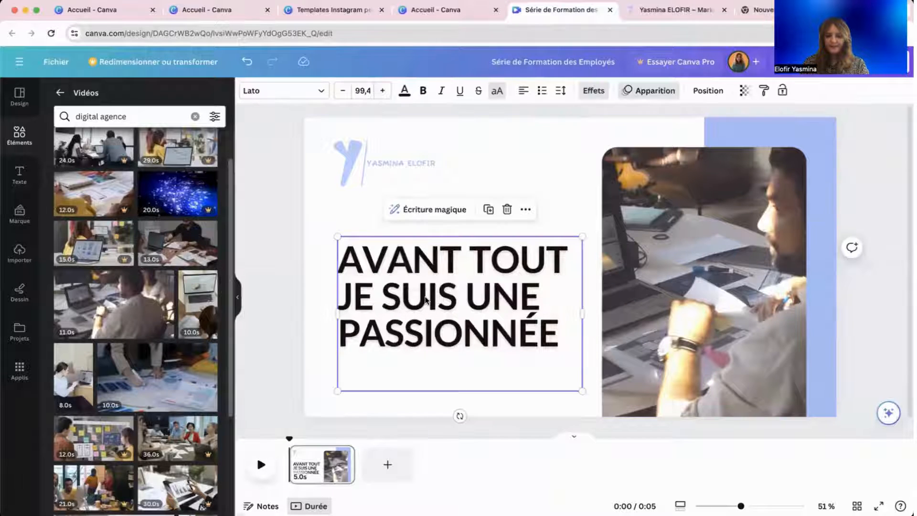
{"action": "left_click_drag", "start_coordinate": [582, 314], "coordinate": [588, 275]}
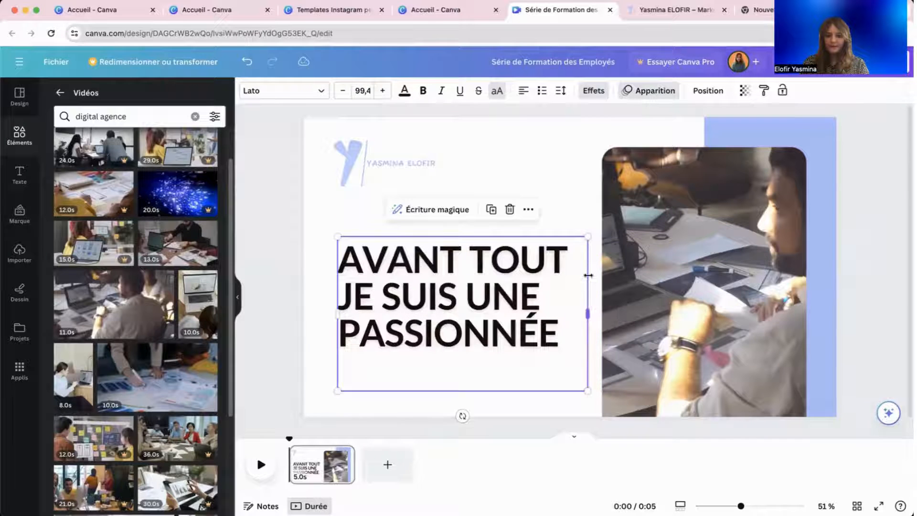
{"action": "left_click", "coordinate": [341, 91]}
{"action": "left_click", "coordinate": [341, 91]}
{"action": "left_click", "coordinate": [341, 90]}
{"action": "left_click", "coordinate": [341, 90]}
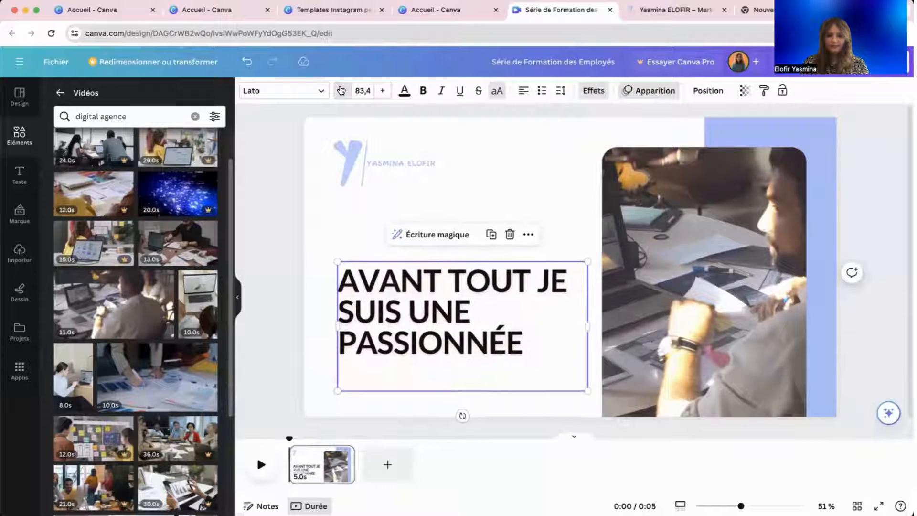
{"action": "left_click", "coordinate": [341, 91]}
Left-align the title, reflow it onto two lines at size 63, and place it left beside the photo.
{"action": "left_click", "coordinate": [522, 91]}
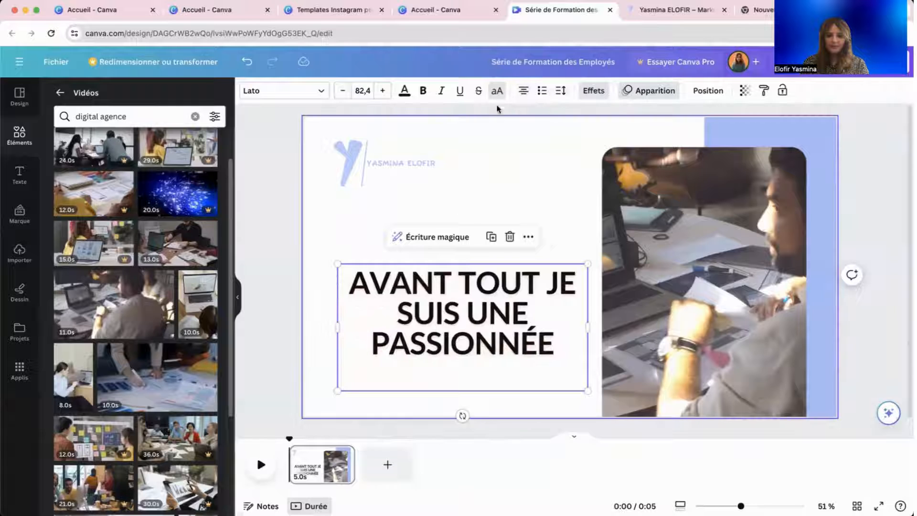
{"action": "left_click", "coordinate": [523, 91]}
{"action": "left_click", "coordinate": [523, 91]}
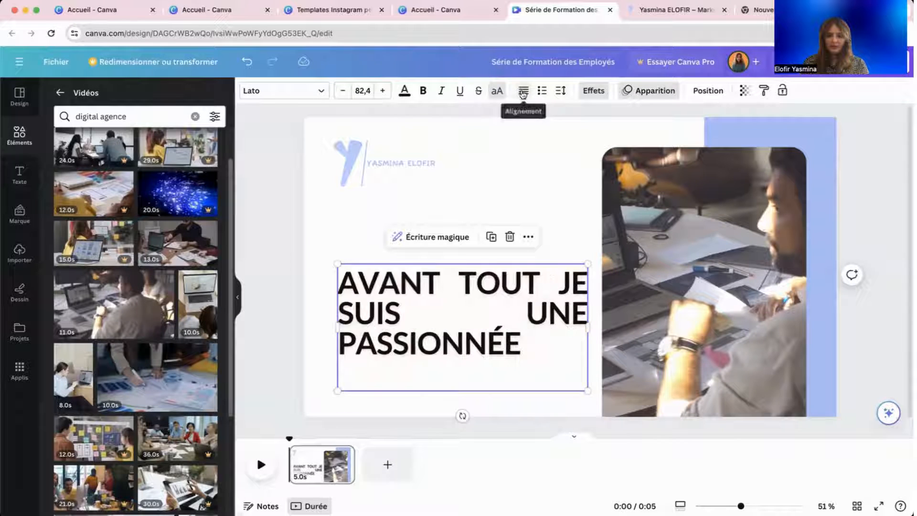
{"action": "left_click", "coordinate": [519, 95]}
{"action": "left_click_drag", "start_coordinate": [390, 308], "coordinate": [361, 278]}
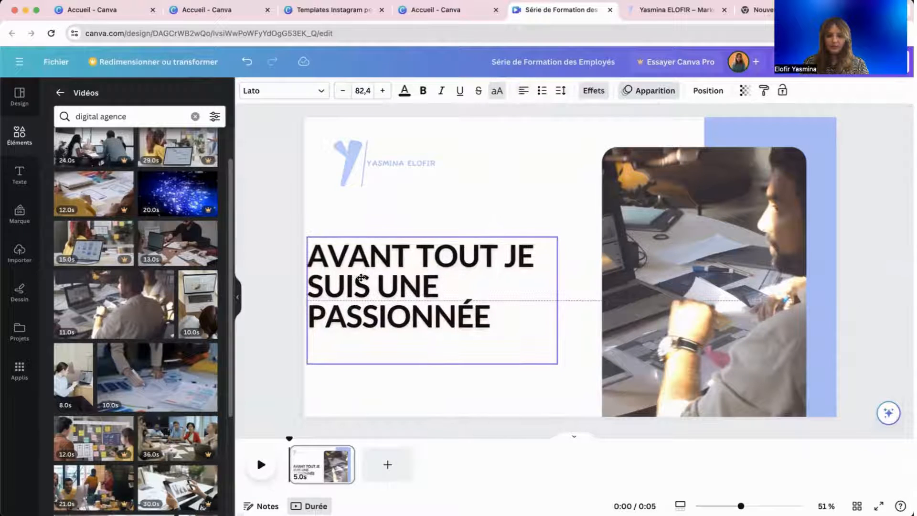
{"action": "left_click_drag", "start_coordinate": [557, 300], "coordinate": [621, 315]}
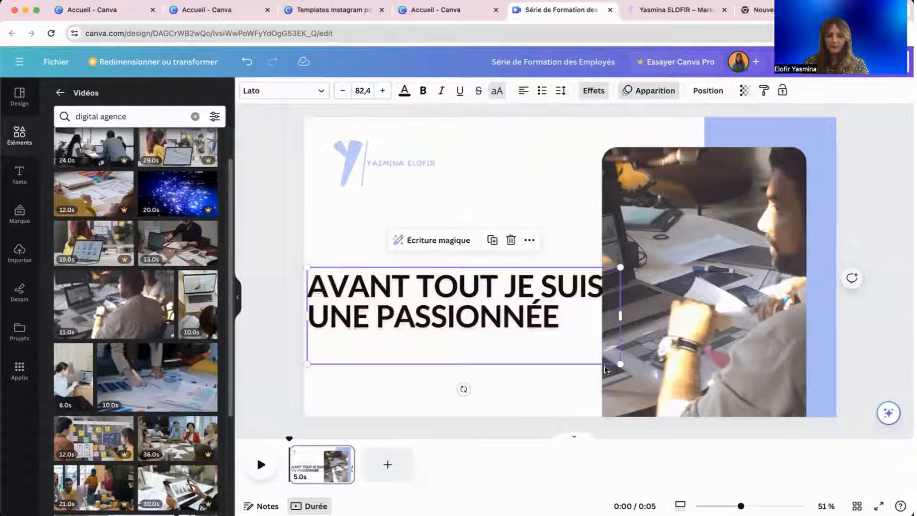
{"action": "left_click_drag", "start_coordinate": [617, 362], "coordinate": [526, 323]}
{"action": "left_click_drag", "start_coordinate": [441, 290], "coordinate": [468, 291]}
{"action": "left_click", "coordinate": [349, 393]}
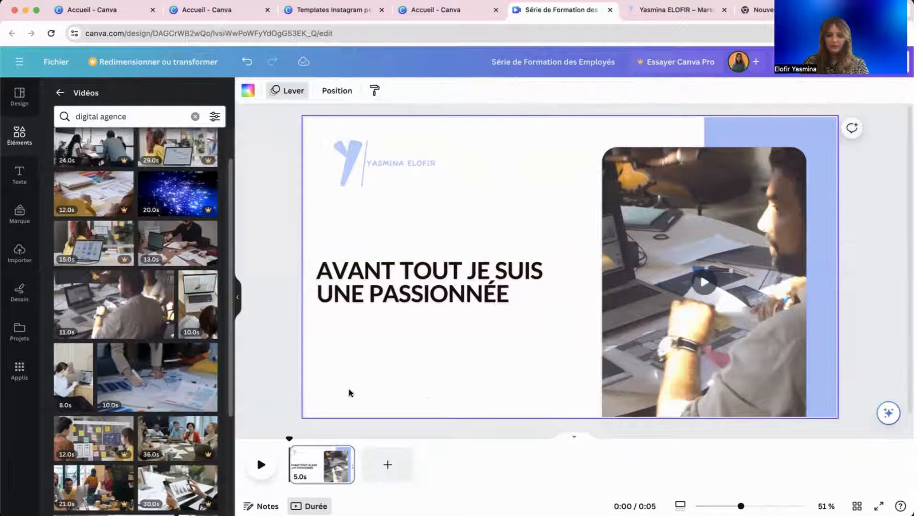
Add a second slide and fill it with the template's layout.
{"action": "left_click", "coordinate": [294, 274]}
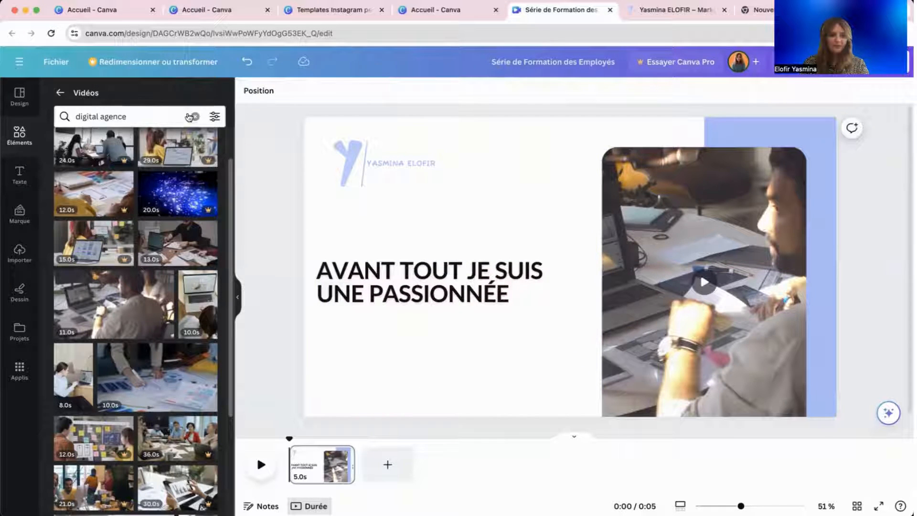
{"action": "left_click", "coordinate": [58, 93]}
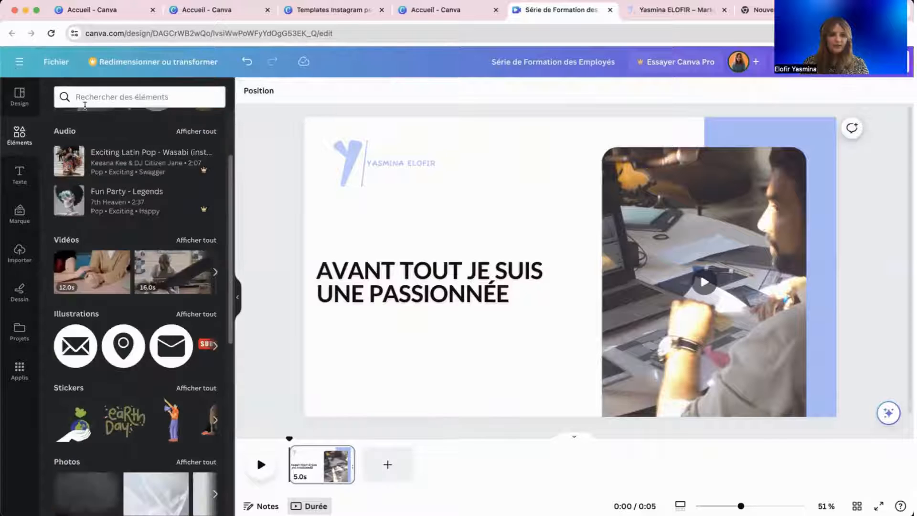
{"action": "left_click", "coordinate": [26, 100]}
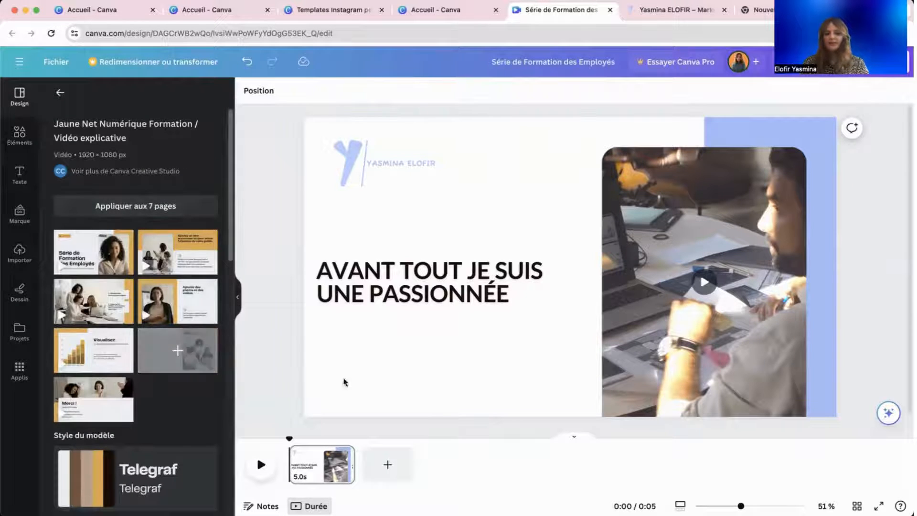
{"action": "left_click", "coordinate": [387, 464]}
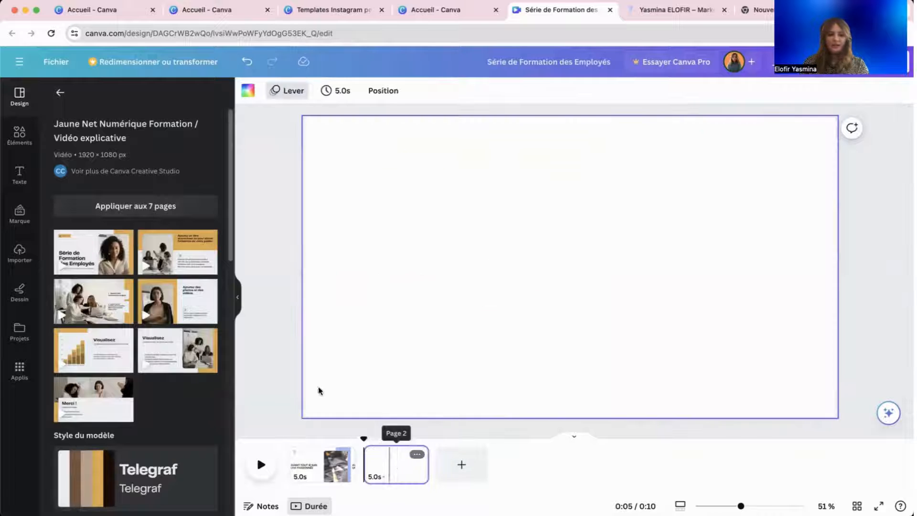
{"action": "left_click", "coordinate": [193, 251]}
Colour the new slide's top background lavender and its lower background white.
{"action": "left_click", "coordinate": [702, 178]}
{"action": "left_click", "coordinate": [495, 137]}
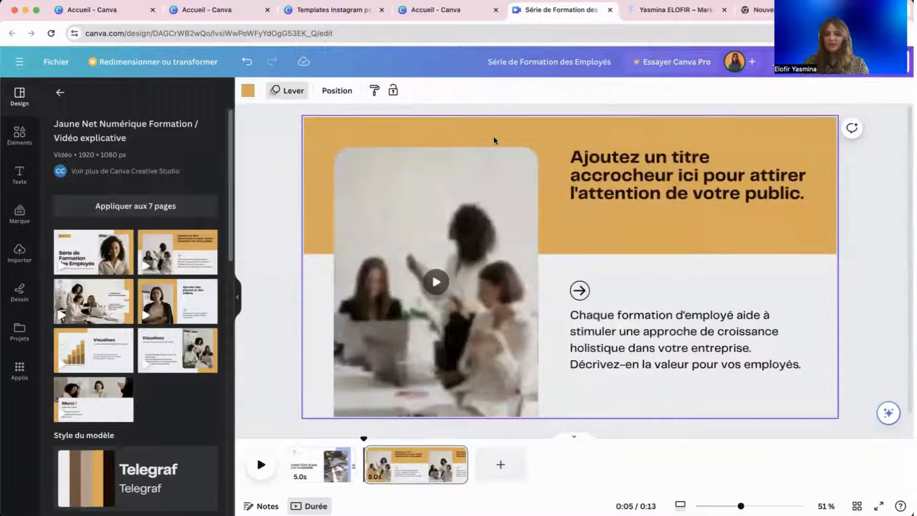
{"action": "left_click", "coordinate": [248, 91]}
{"action": "left_click", "coordinate": [95, 286]}
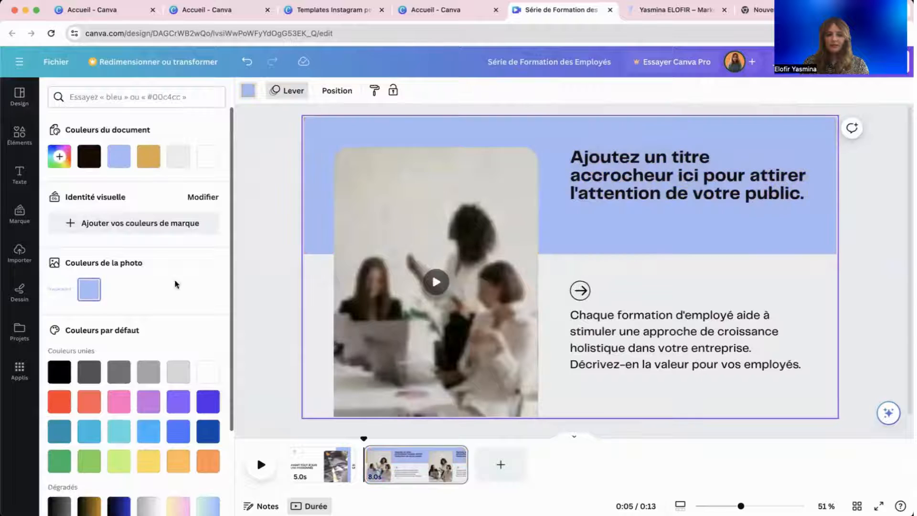
{"action": "left_click", "coordinate": [720, 280]}
{"action": "left_click", "coordinate": [552, 271]}
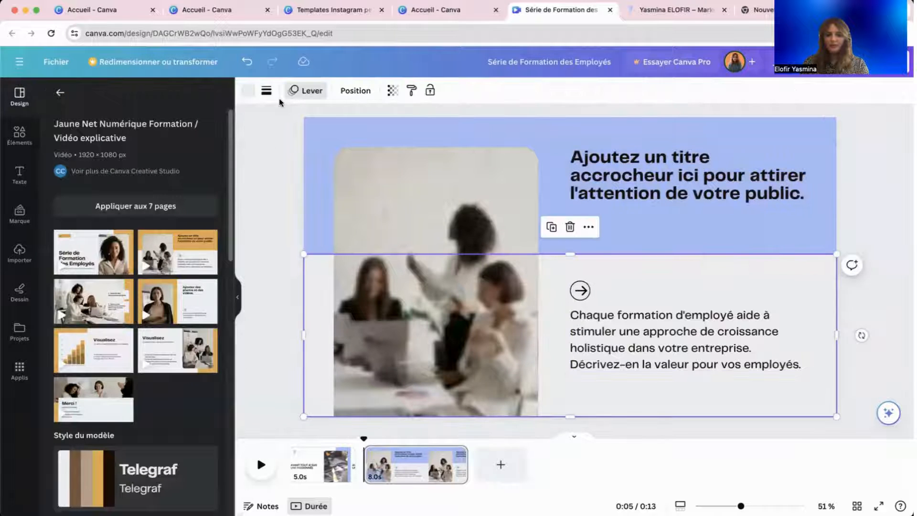
{"action": "left_click", "coordinate": [249, 92]}
{"action": "left_click", "coordinate": [175, 159]}
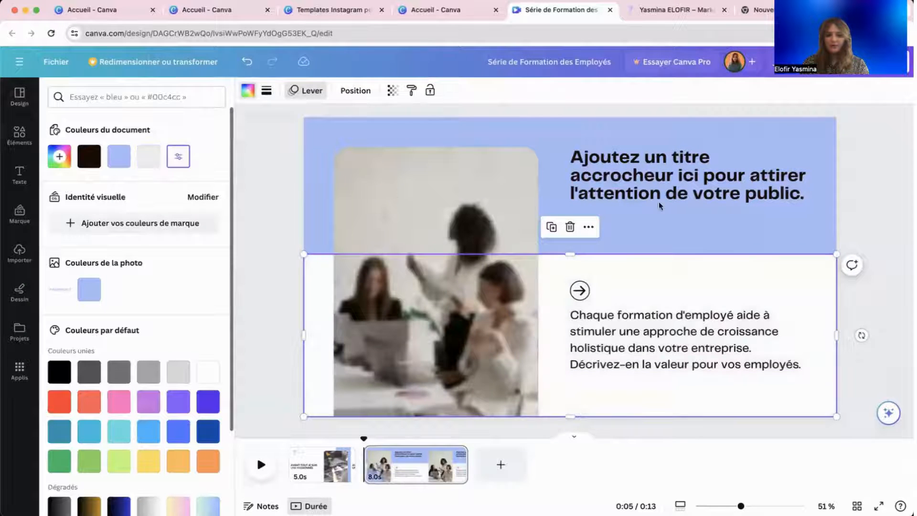
Change the title font to Lato, applying it to all text in the design.
{"action": "left_click", "coordinate": [698, 164]}
{"action": "left_click", "coordinate": [298, 98]}
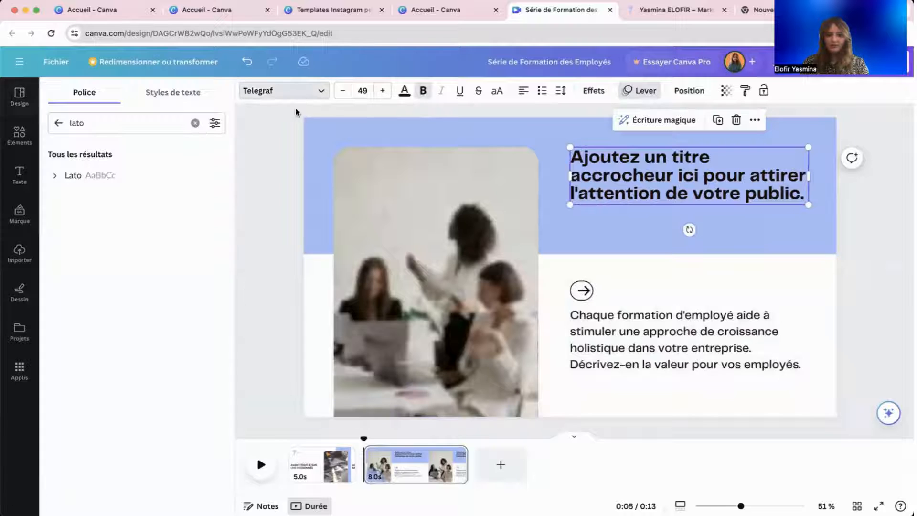
{"action": "left_click", "coordinate": [125, 173]}
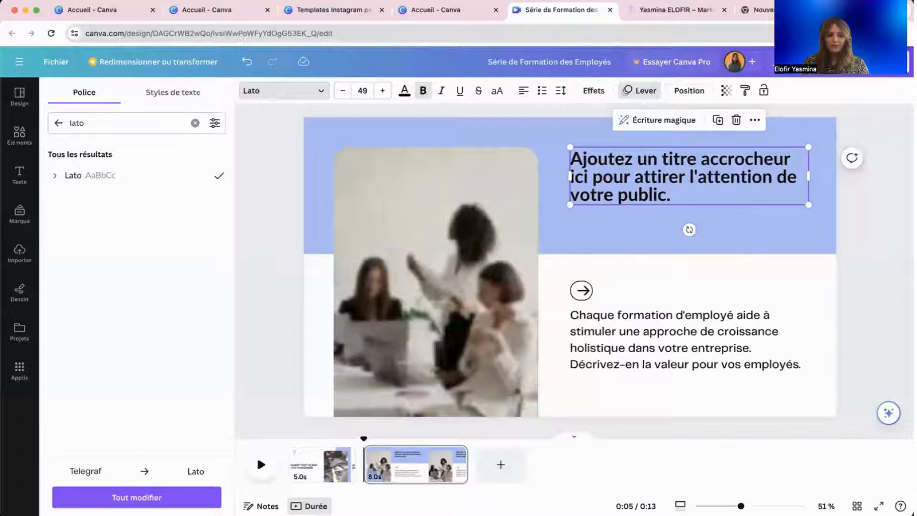
{"action": "left_click", "coordinate": [157, 493]}
Delete the arrow icon from the slide's text group.
{"action": "left_click", "coordinate": [580, 291]}
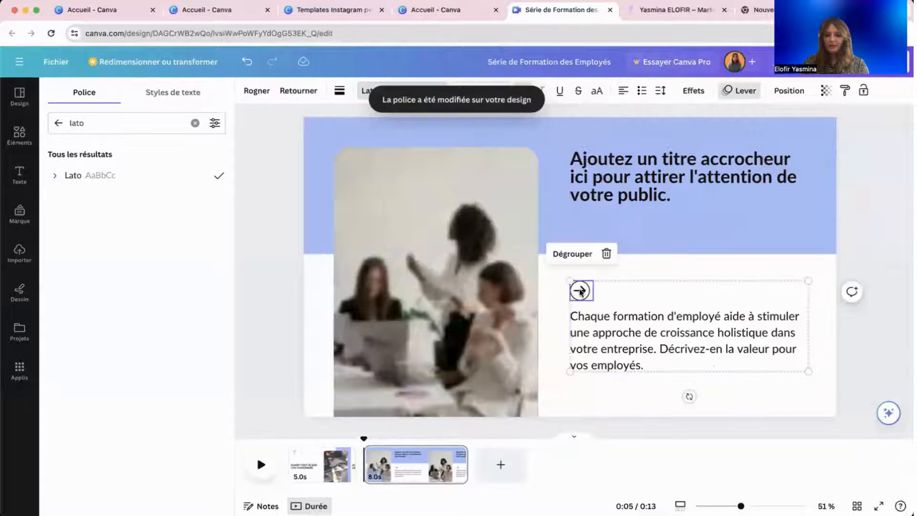
{"action": "key", "text": "Delete"}
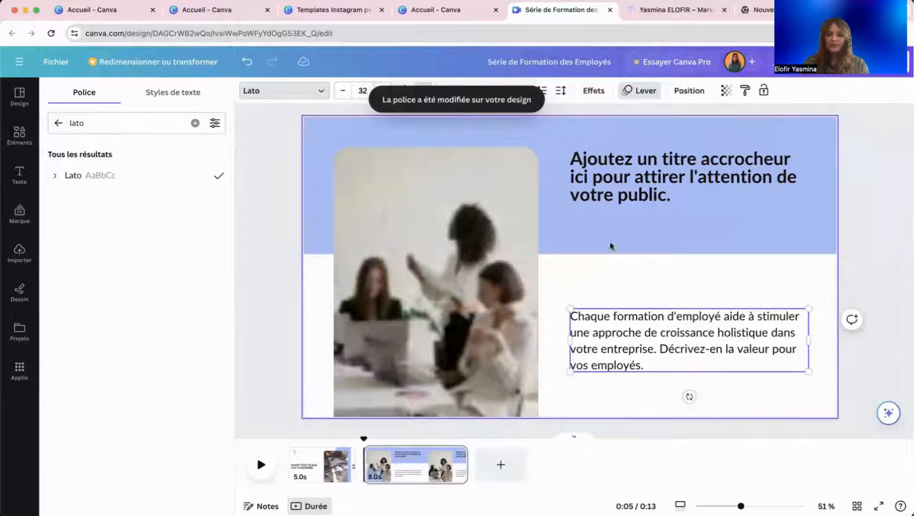
{"action": "left_click", "coordinate": [568, 260]}
{"action": "left_click", "coordinate": [413, 266]}
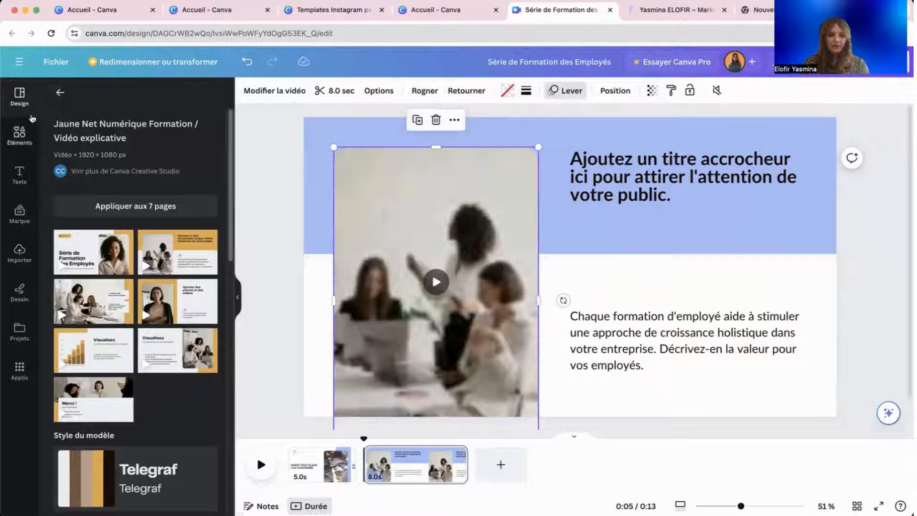
Replace slide 2's video with a 'digital agence' stock clip of hands sketching.
{"action": "left_click", "coordinate": [61, 92]}
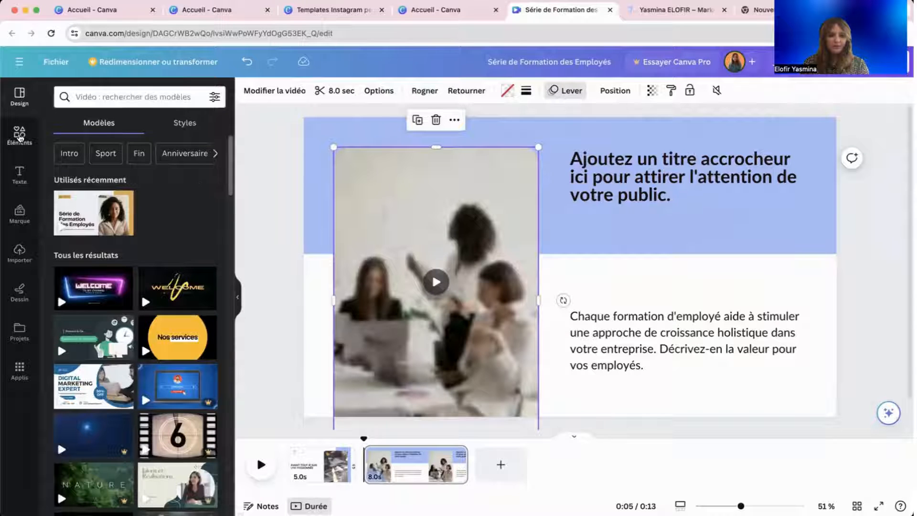
{"action": "left_click", "coordinate": [19, 136]}
{"action": "left_click", "coordinate": [138, 97]}
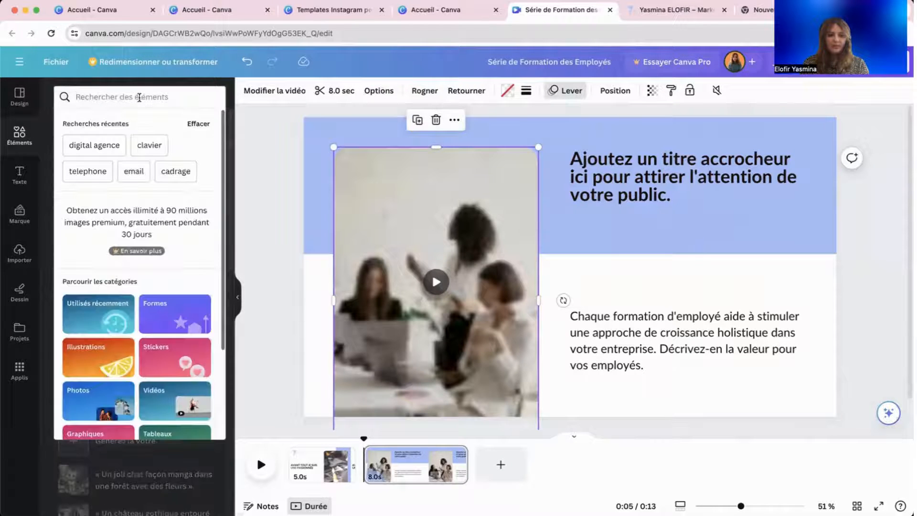
{"action": "left_click", "coordinate": [251, 185]}
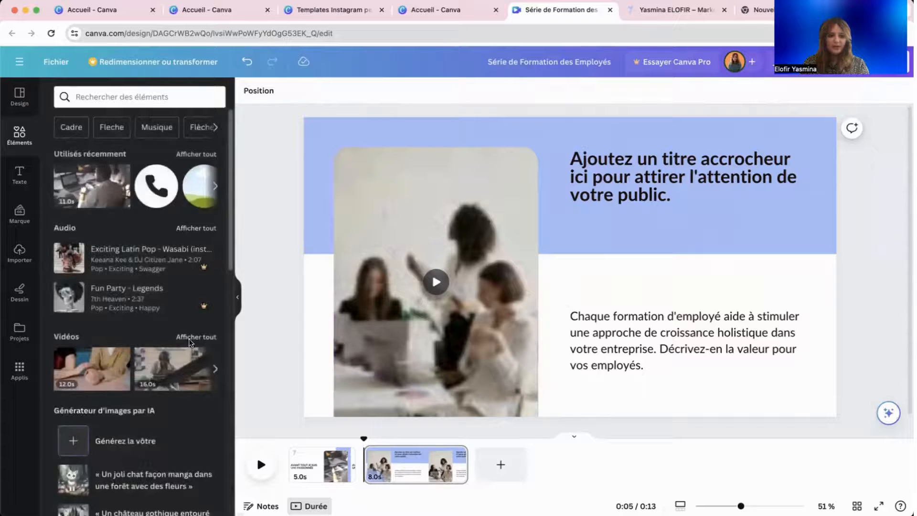
{"action": "left_click", "coordinate": [190, 337]}
{"action": "left_click", "coordinate": [98, 123]}
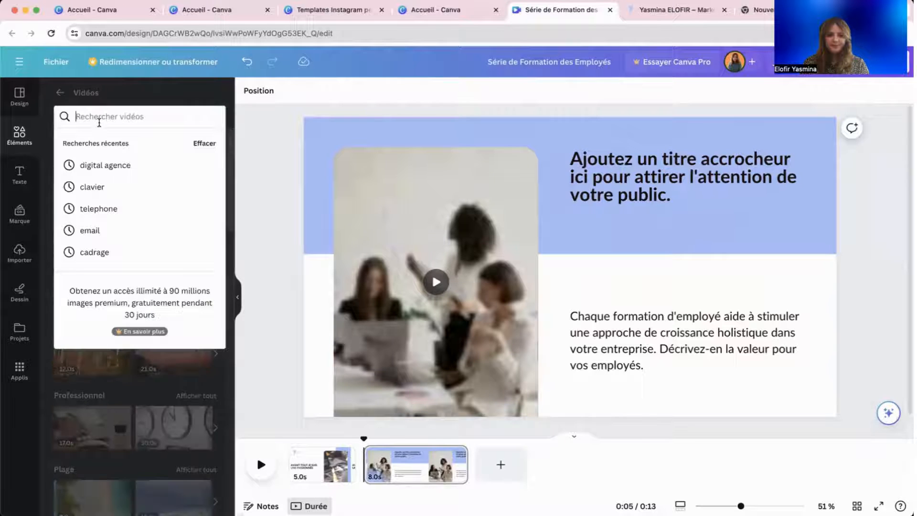
{"action": "left_click", "coordinate": [105, 165]}
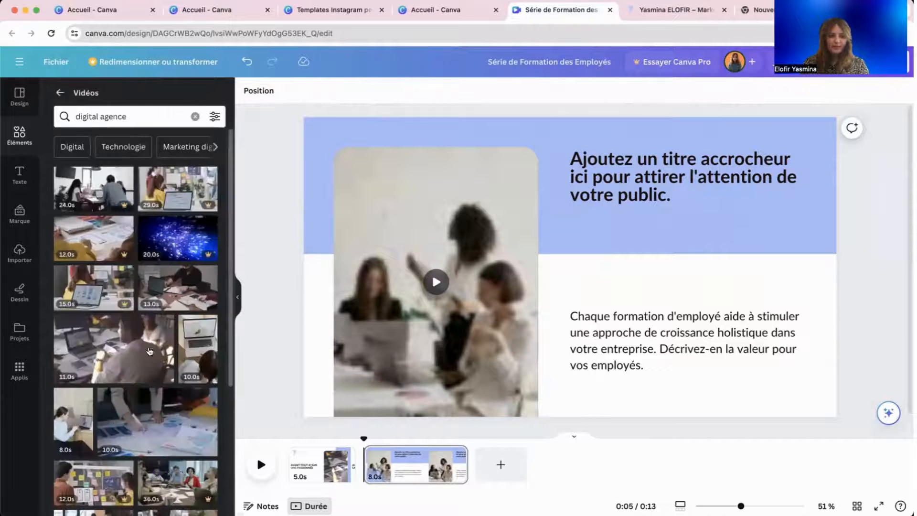
{"action": "scroll", "coordinate": [149, 351], "scroll_direction": "down", "scroll_amount": 4}
{"action": "left_click_drag", "start_coordinate": [139, 240], "coordinate": [363, 237]}
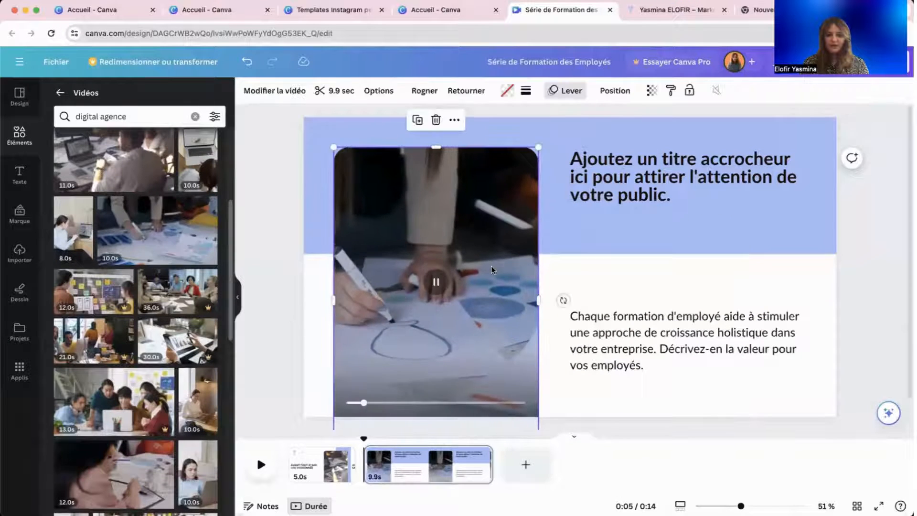
Trim the clip so the slide lasts 7.2 seconds and preview it full screen.
{"action": "left_click", "coordinate": [335, 88]}
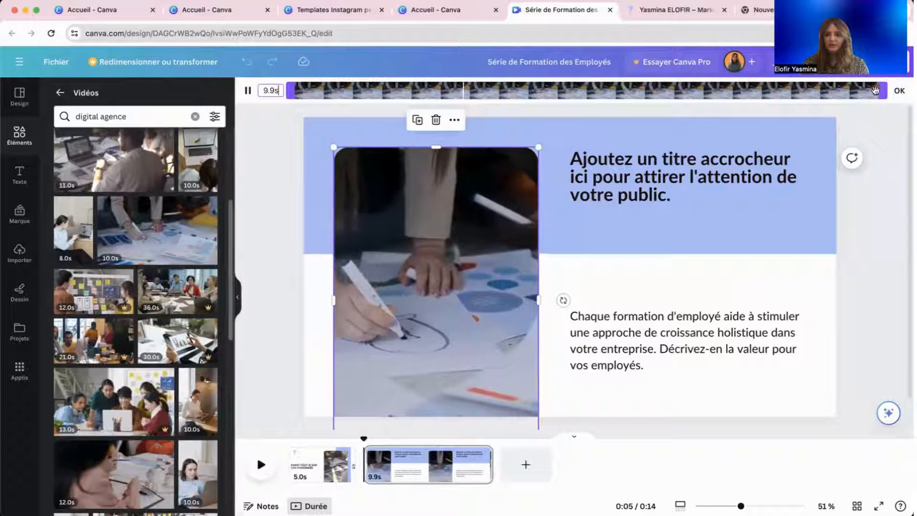
{"action": "left_click_drag", "start_coordinate": [885, 90], "coordinate": [724, 90]}
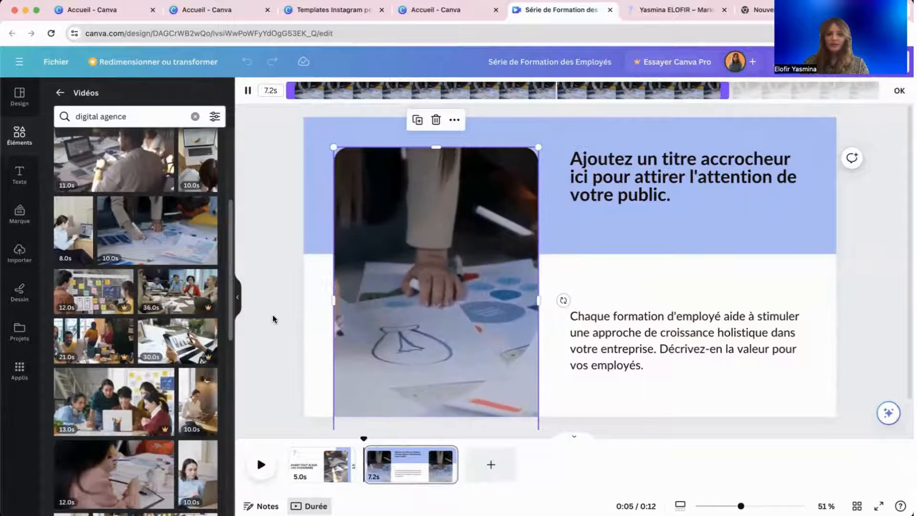
{"action": "left_click", "coordinate": [315, 306]}
{"action": "left_click", "coordinate": [635, 191]}
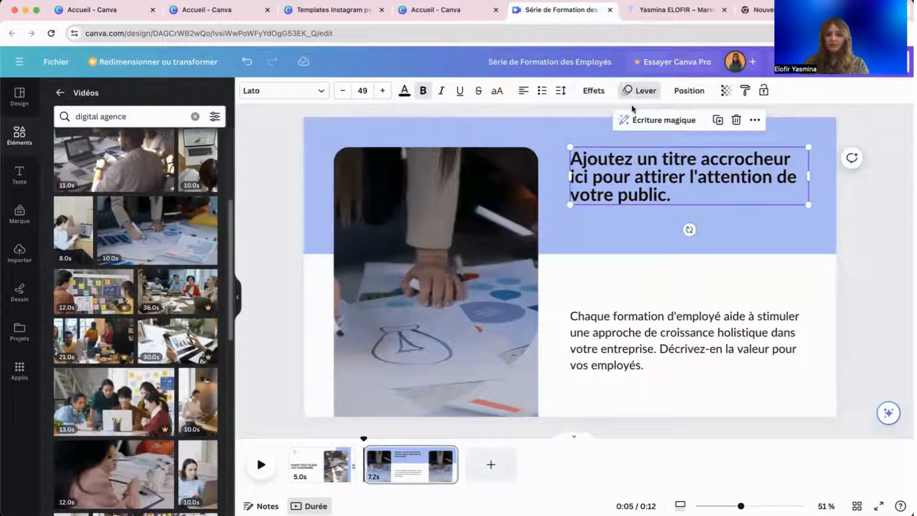
{"action": "key", "text": "super+alt+p"}
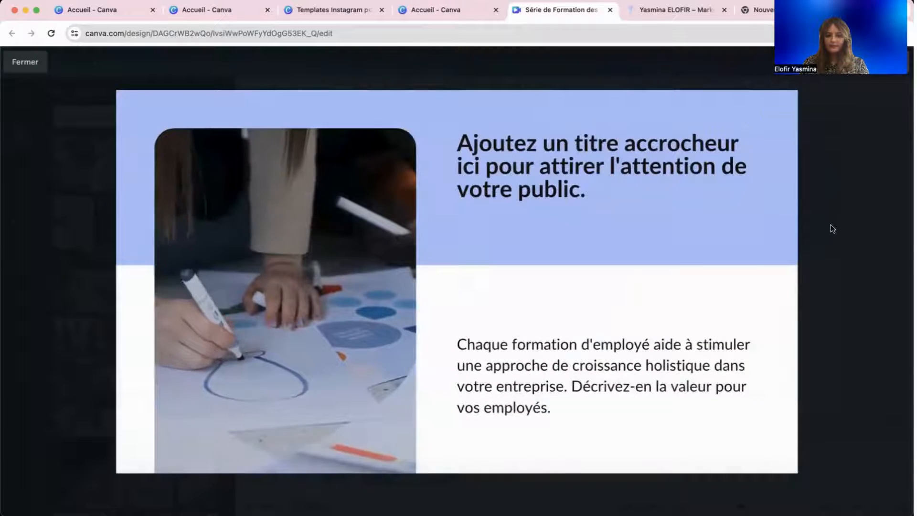
{"action": "key", "text": "Escape"}
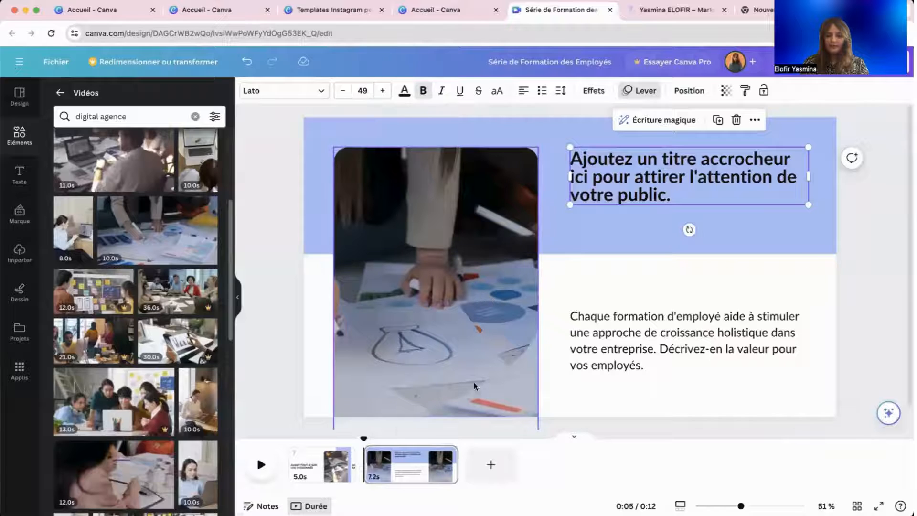
Add a slide-in transition between slides 1 and 2 and animate the title on entry and exit.
{"action": "left_click", "coordinate": [364, 474]}
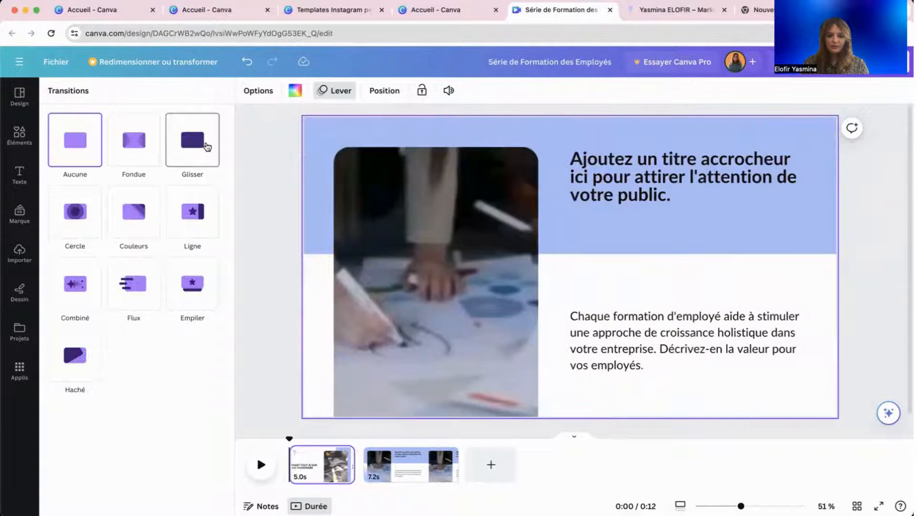
{"action": "left_click", "coordinate": [207, 157]}
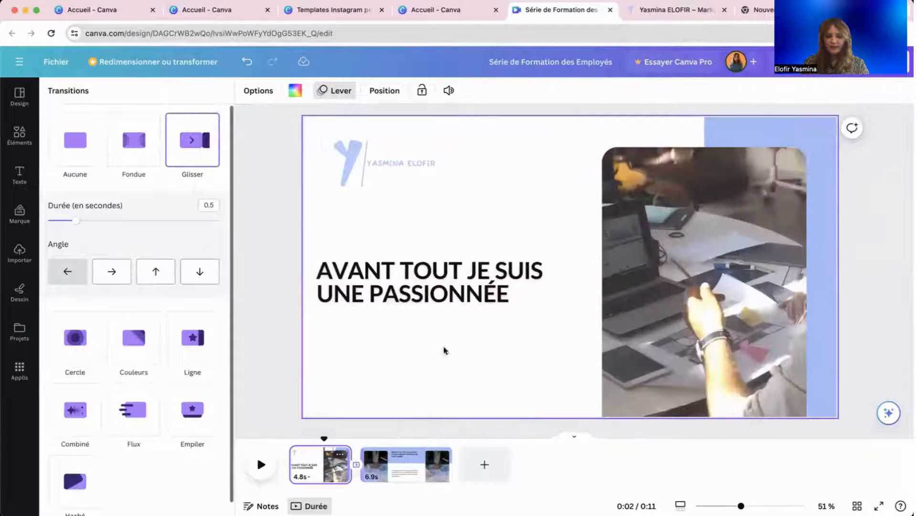
{"action": "left_click", "coordinate": [442, 298]}
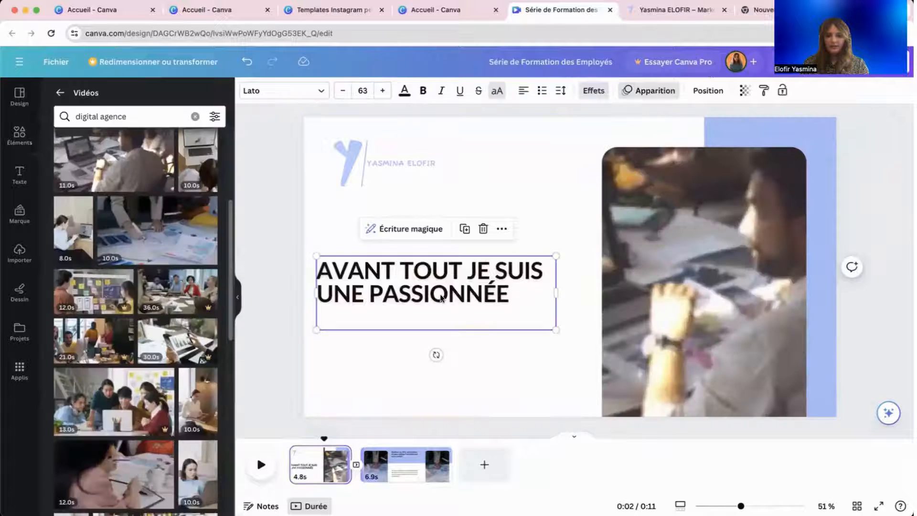
{"action": "left_click", "coordinate": [654, 91]}
{"action": "scroll", "coordinate": [164, 305], "scroll_direction": "down", "scroll_amount": 5}
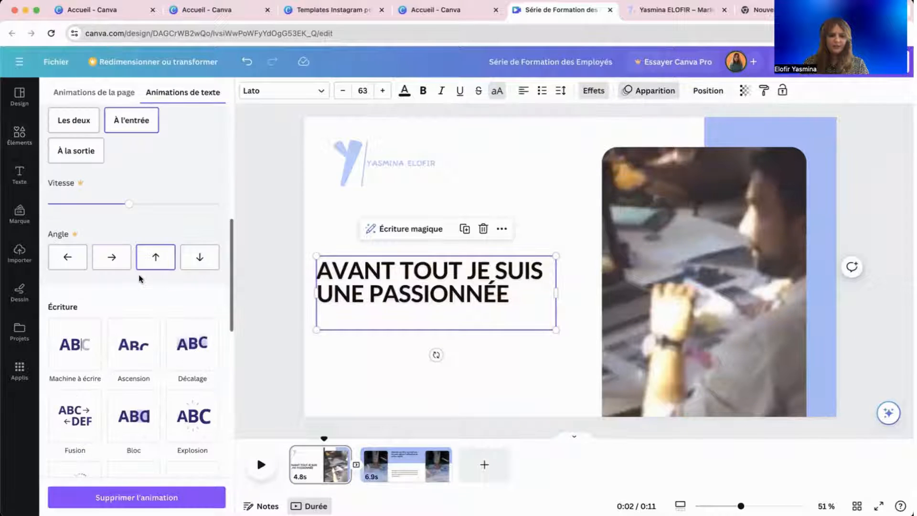
{"action": "left_click", "coordinate": [65, 122]}
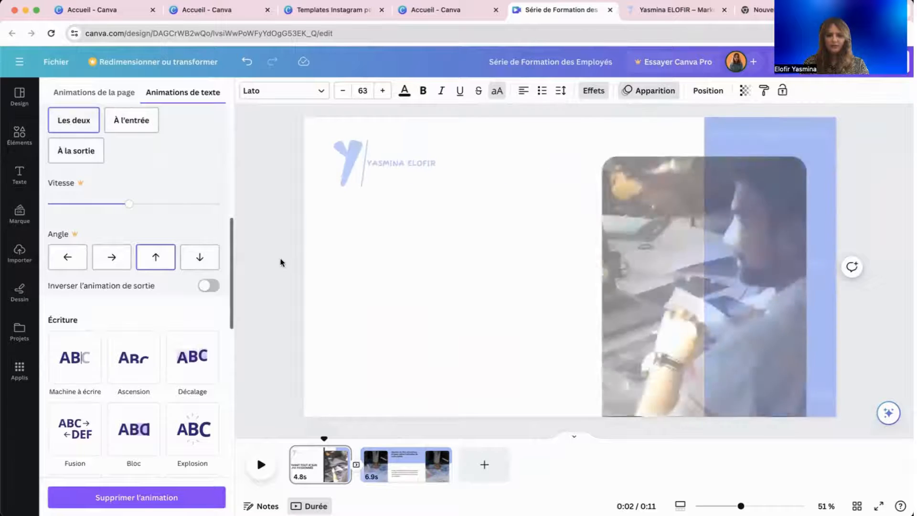
{"action": "left_click", "coordinate": [280, 262]}
Preview the whole video, then add a blank third page.
{"action": "left_click", "coordinate": [825, 62]}
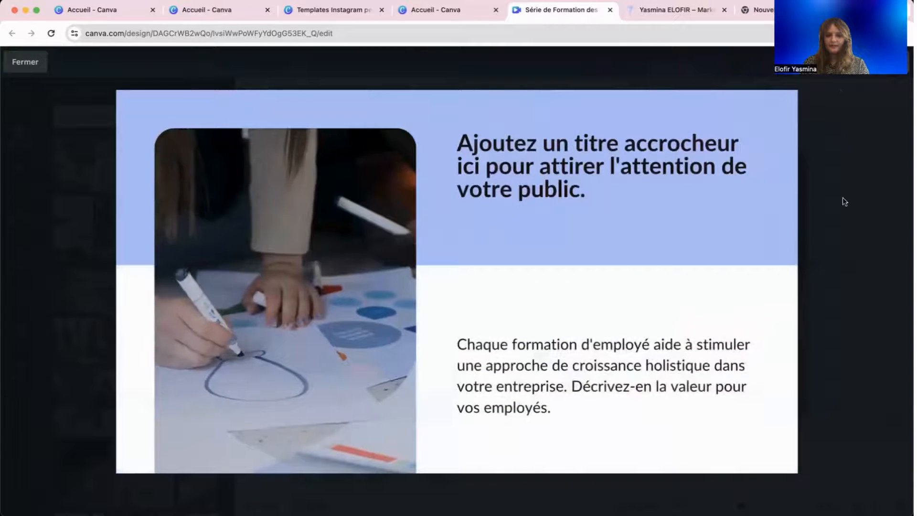
{"action": "key", "text": "Escape"}
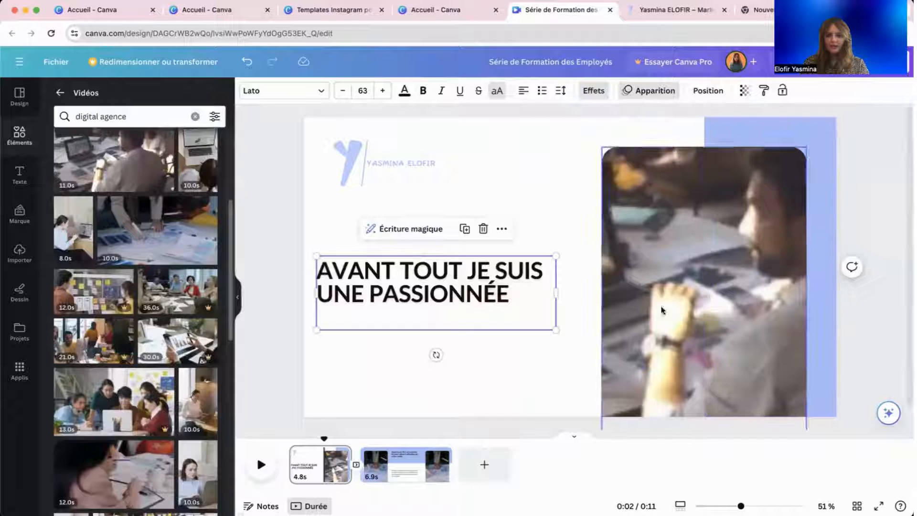
{"action": "left_click", "coordinate": [485, 465]}
{"action": "left_click", "coordinate": [513, 456]}
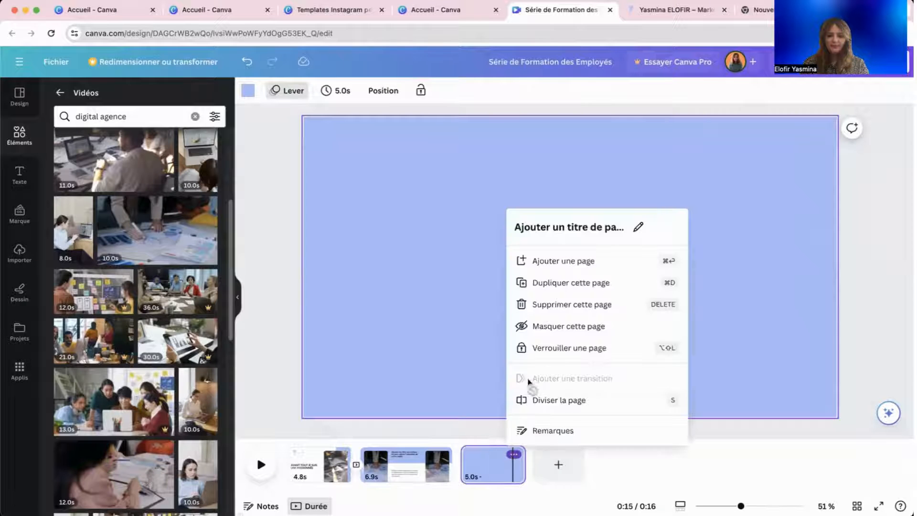
Delete the blank third page and pick the third slide of the Jaune Net Numérique Formation template.
{"action": "left_click", "coordinate": [554, 297]}
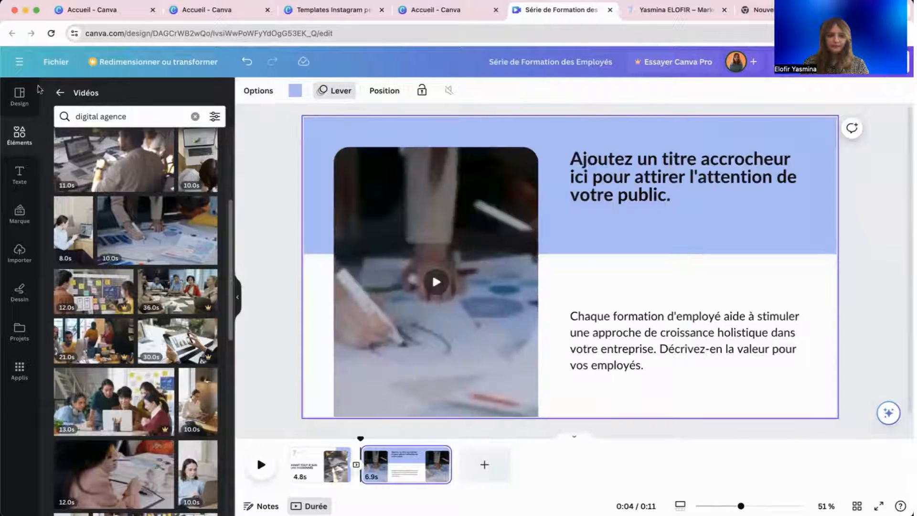
{"action": "left_click", "coordinate": [19, 95]}
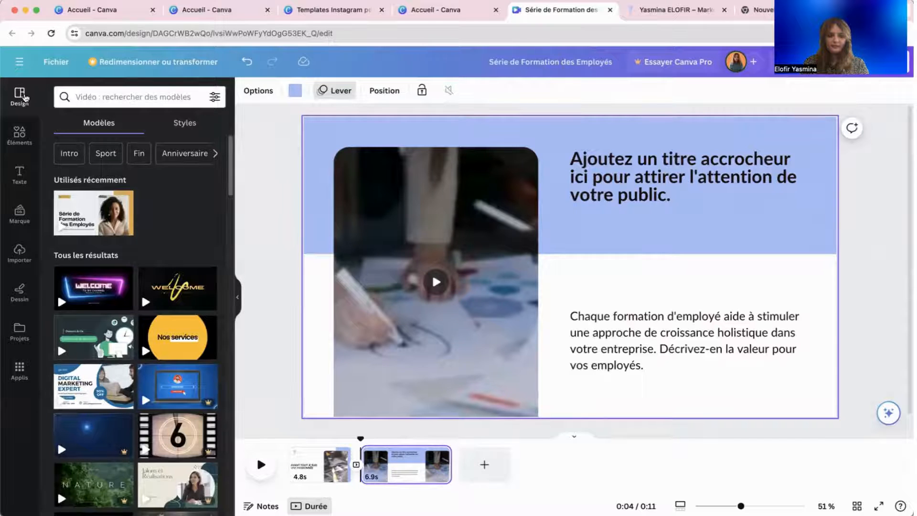
{"action": "left_click", "coordinate": [77, 215]}
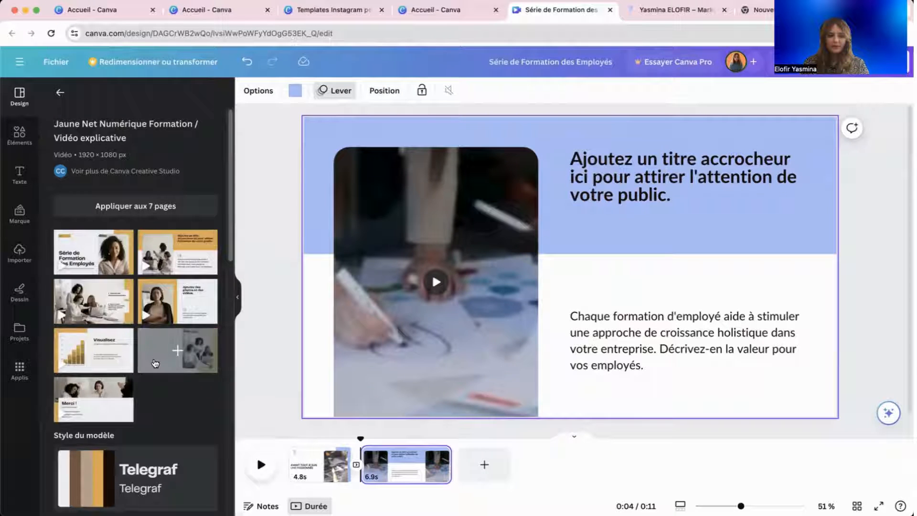
{"action": "left_click", "coordinate": [112, 309]}
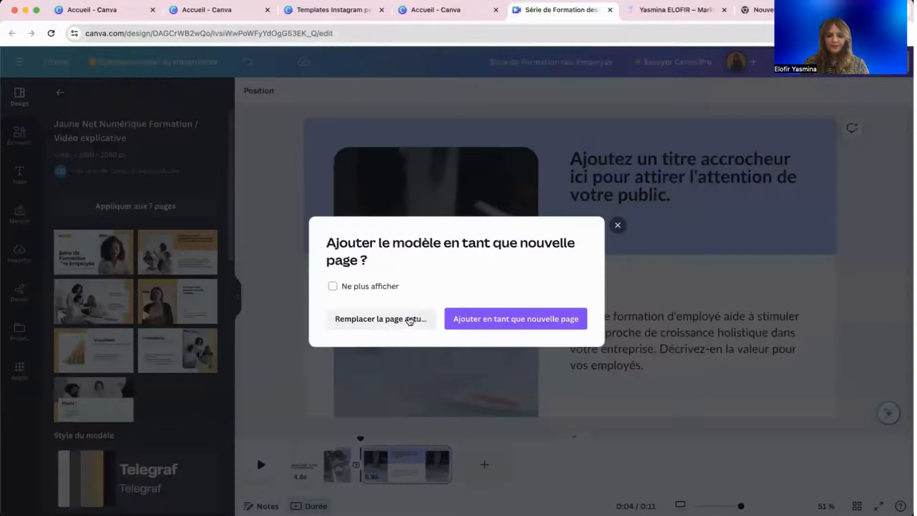
Add the team-photo tips slide and the Merci ! slide as pages 3 and 4, then select page 3's background.
{"action": "left_click", "coordinate": [459, 319]}
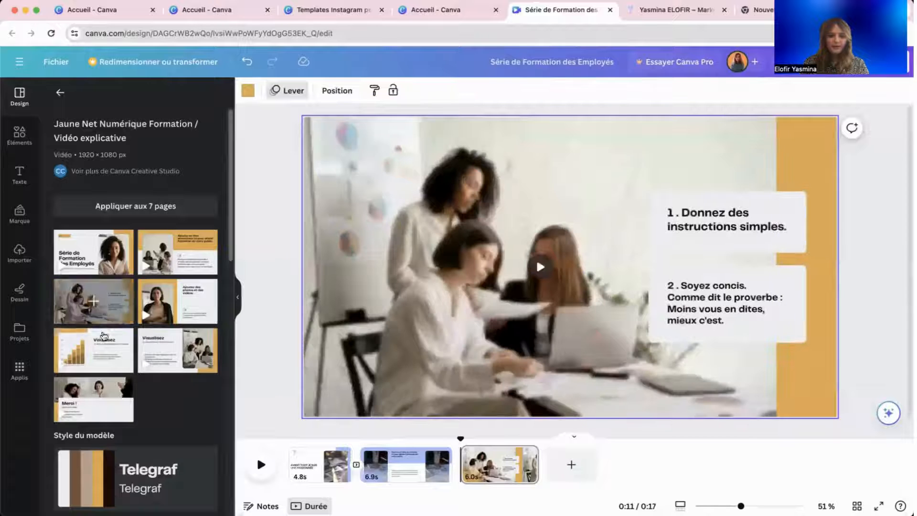
{"action": "left_click", "coordinate": [109, 410]}
{"action": "left_click", "coordinate": [515, 317]}
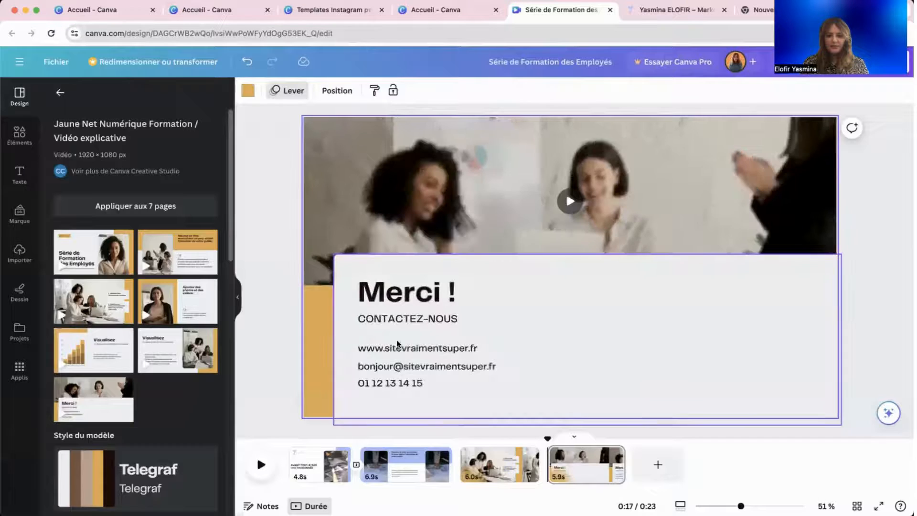
{"action": "left_click", "coordinate": [508, 462]}
{"action": "left_click", "coordinate": [726, 251]}
{"action": "left_click", "coordinate": [726, 282]}
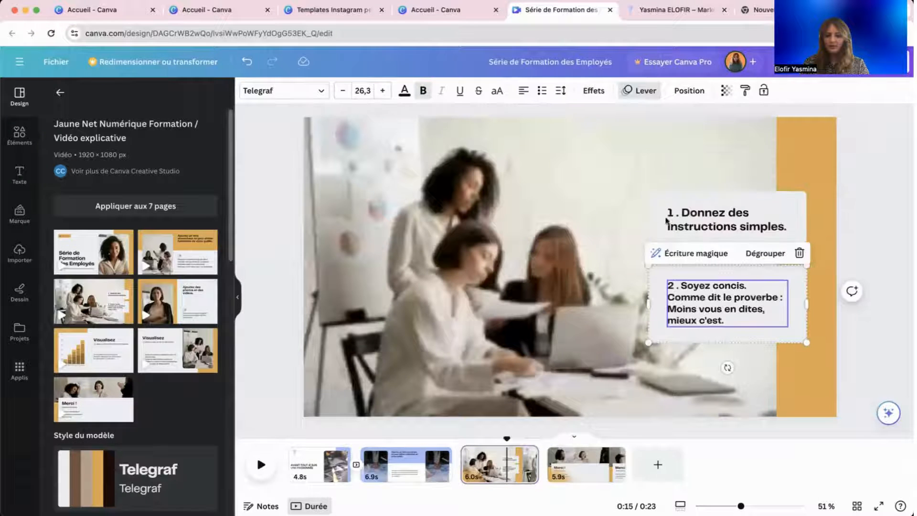
{"action": "left_click", "coordinate": [808, 173]}
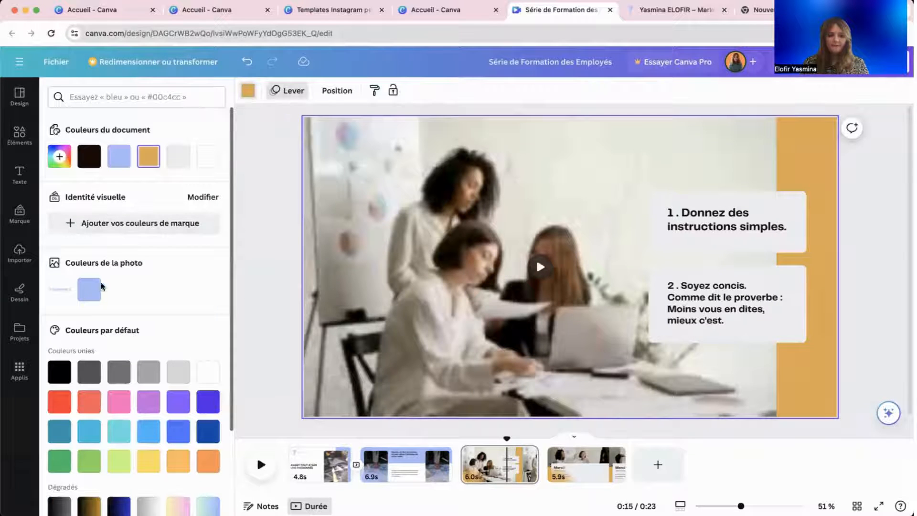
Turn page 3's background lavender and browse the uploaded videos and images.
{"action": "left_click", "coordinate": [89, 289]}
{"action": "left_click", "coordinate": [502, 203]}
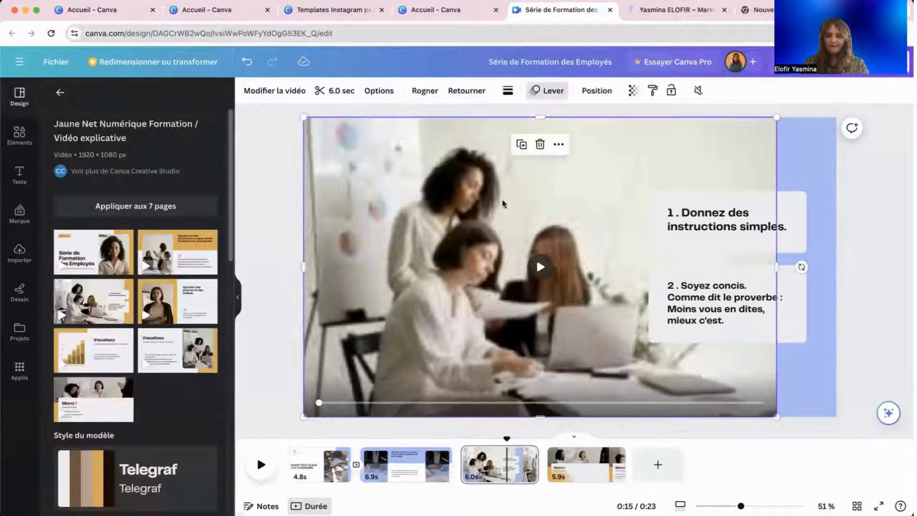
{"action": "left_click", "coordinate": [58, 95]}
{"action": "left_click", "coordinate": [33, 133]}
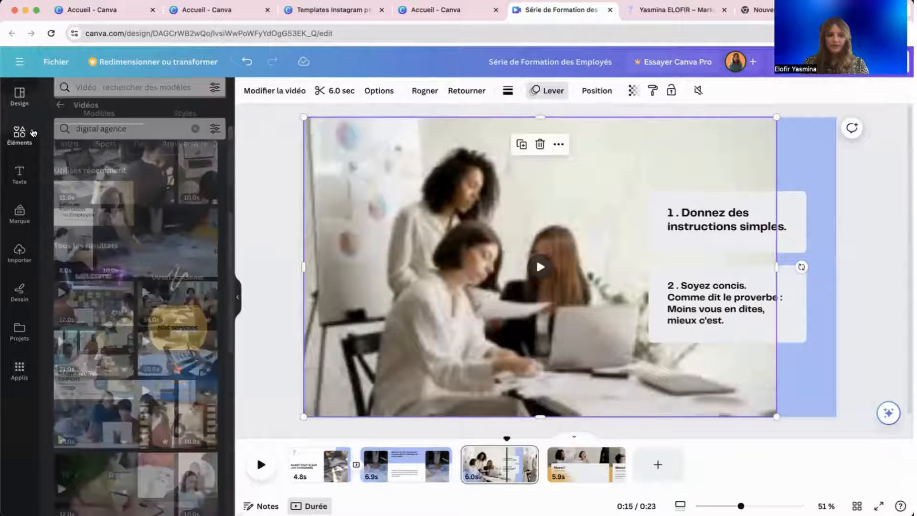
{"action": "left_click", "coordinate": [22, 252]}
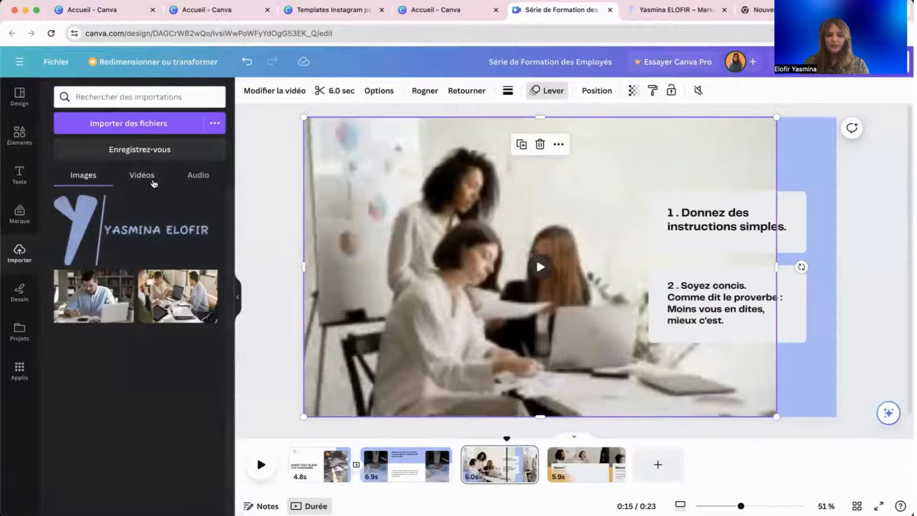
{"action": "left_click", "coordinate": [143, 176]}
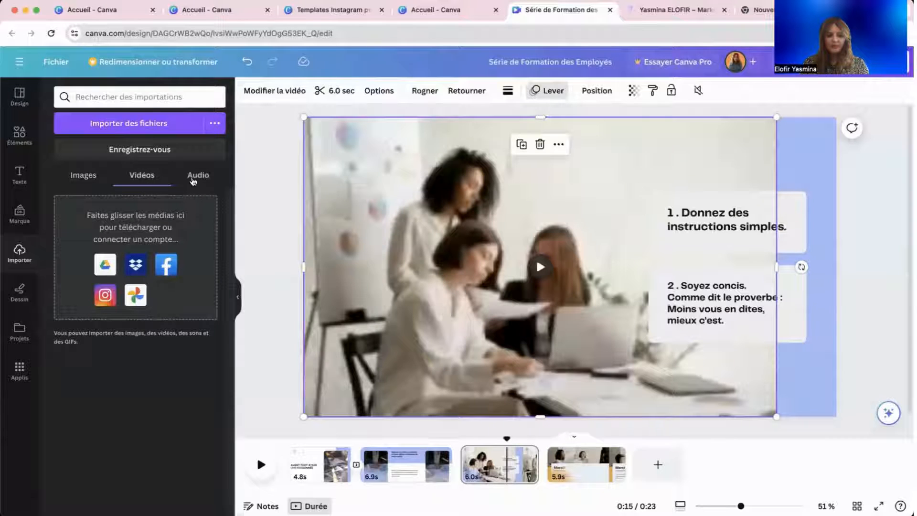
{"action": "left_click", "coordinate": [83, 175]}
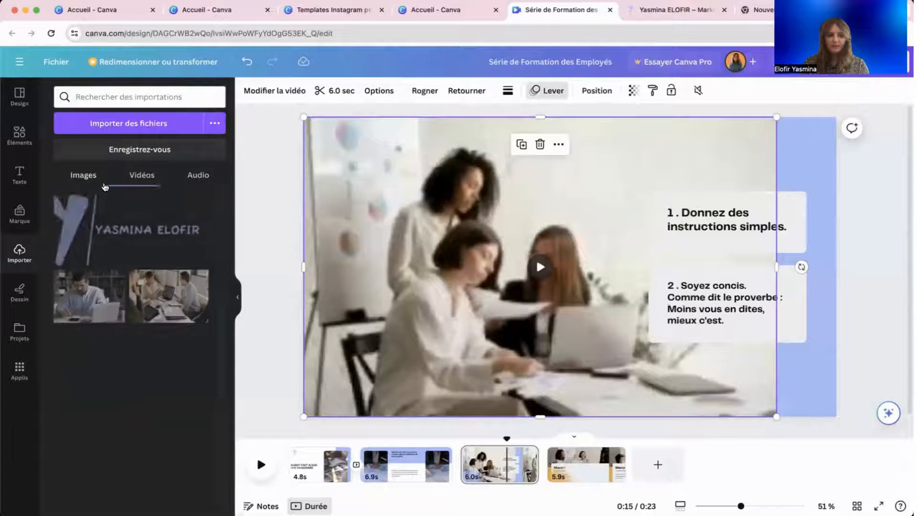
Fill the first instruction box white, undoing an accidental white text colour.
{"action": "left_click", "coordinate": [686, 243]}
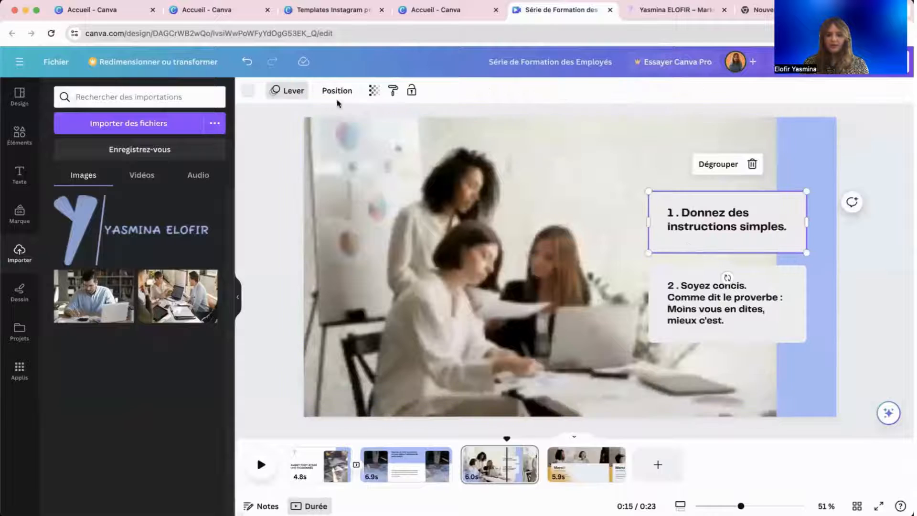
{"action": "left_click", "coordinate": [248, 90]}
{"action": "left_click", "coordinate": [207, 156]}
{"action": "left_click", "coordinate": [702, 285]}
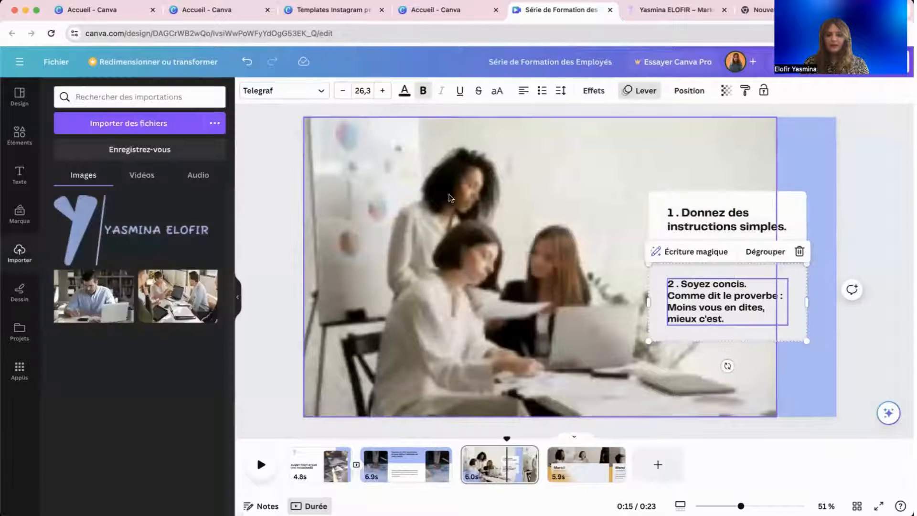
{"action": "left_click", "coordinate": [404, 91]}
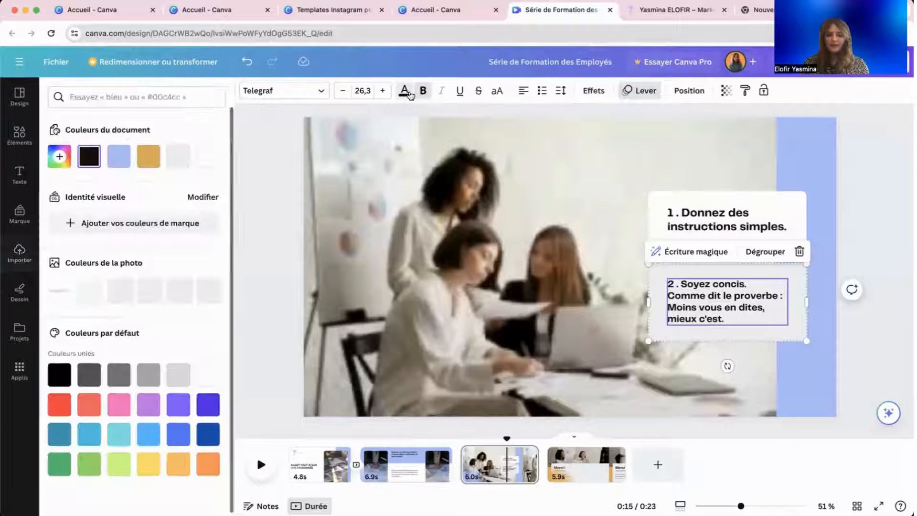
{"action": "left_click", "coordinate": [217, 156]}
{"action": "left_click", "coordinate": [216, 156]}
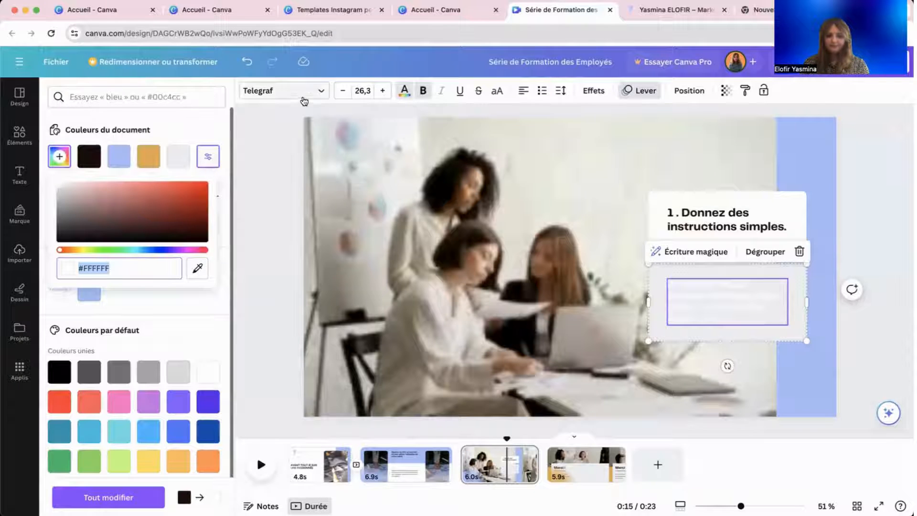
{"action": "left_click", "coordinate": [249, 63]}
Set the instruction text font to Lato.
{"action": "left_click", "coordinate": [257, 90]}
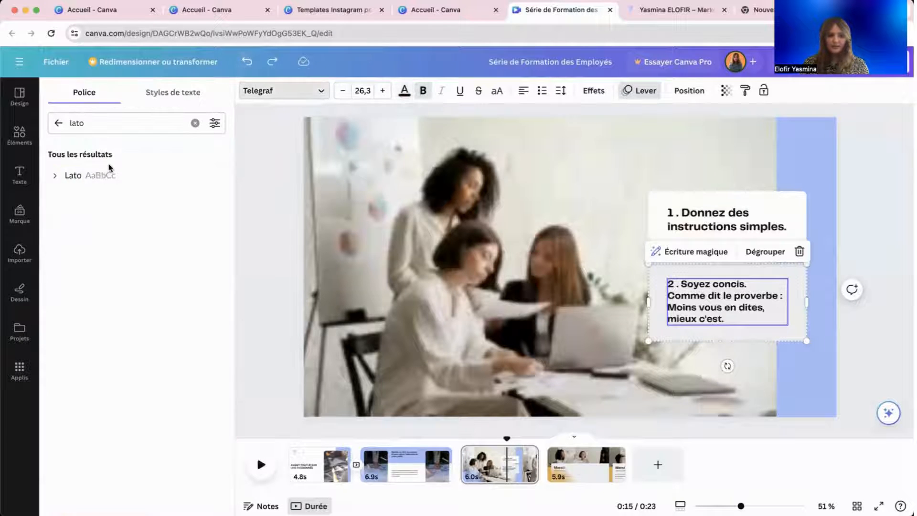
{"action": "left_click", "coordinate": [109, 175]}
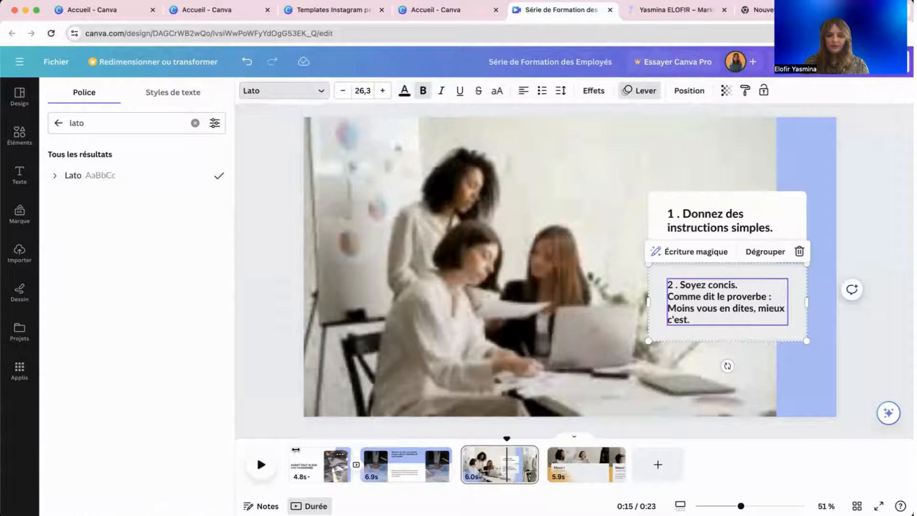
{"action": "left_click", "coordinate": [274, 289]}
{"action": "left_click", "coordinate": [757, 283]}
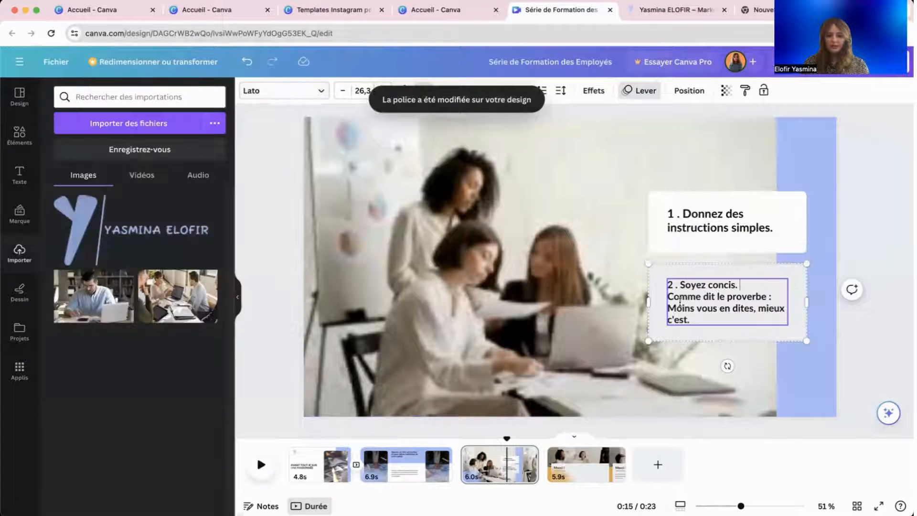
{"action": "left_click", "coordinate": [553, 320]}
Fill the second instruction box white, then show the Merci ! page.
{"action": "left_click", "coordinate": [663, 270]}
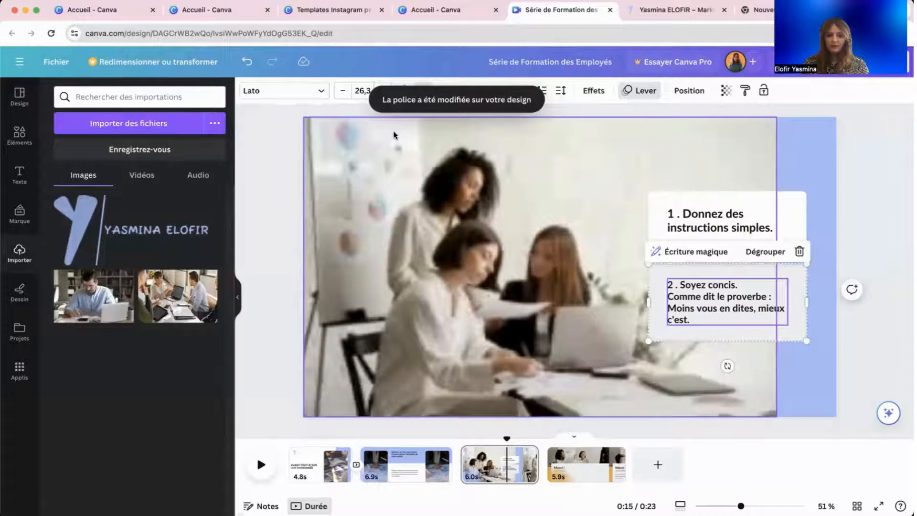
{"action": "left_click", "coordinate": [663, 272]}
{"action": "left_click", "coordinate": [248, 90]}
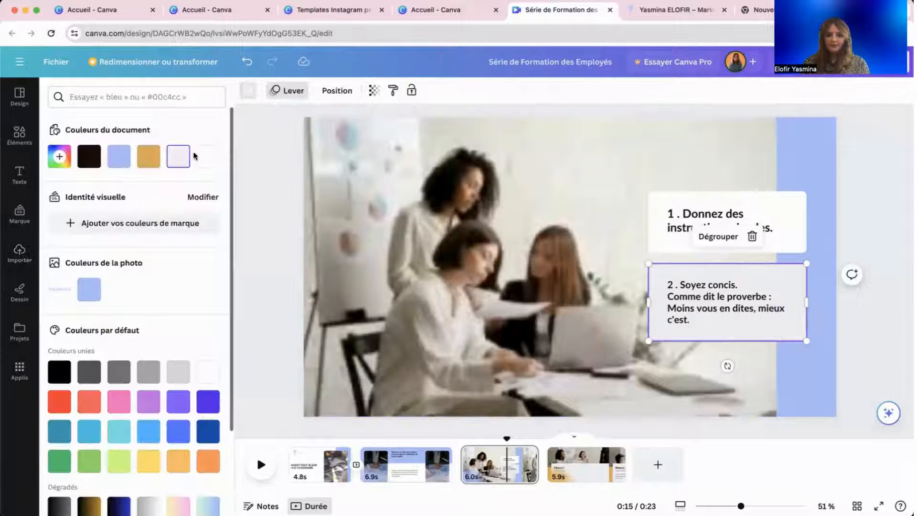
{"action": "left_click", "coordinate": [201, 156]}
{"action": "left_click", "coordinate": [508, 244]}
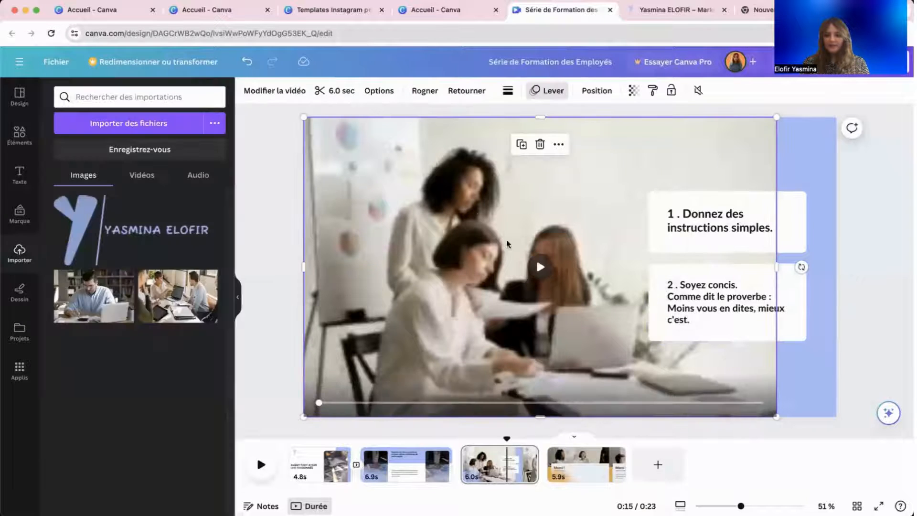
{"action": "left_click", "coordinate": [272, 193]}
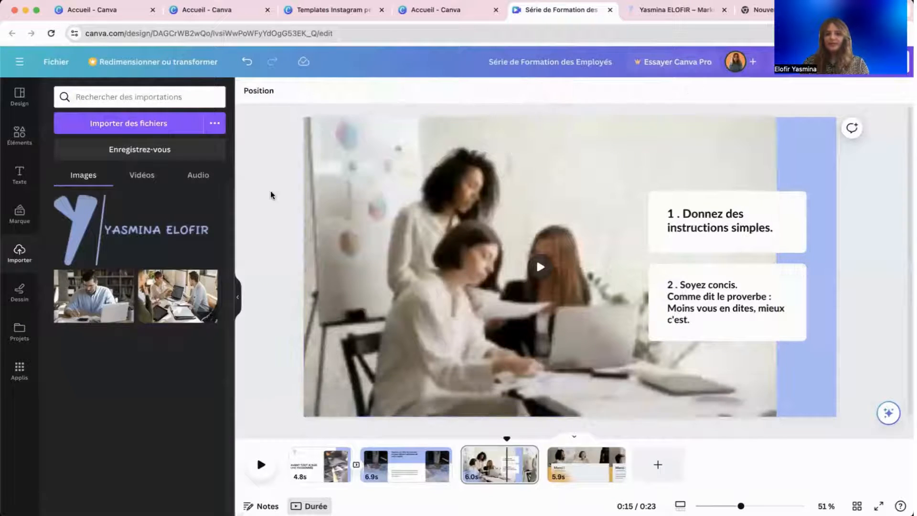
{"action": "left_click", "coordinate": [575, 474]}
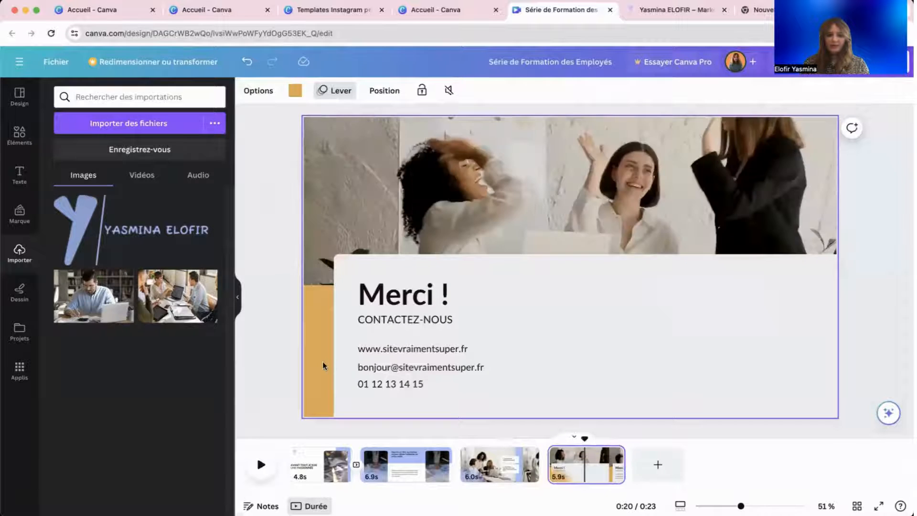
Make the Merci ! slide's side strip light blue and its contact box white.
{"action": "left_click", "coordinate": [295, 90]}
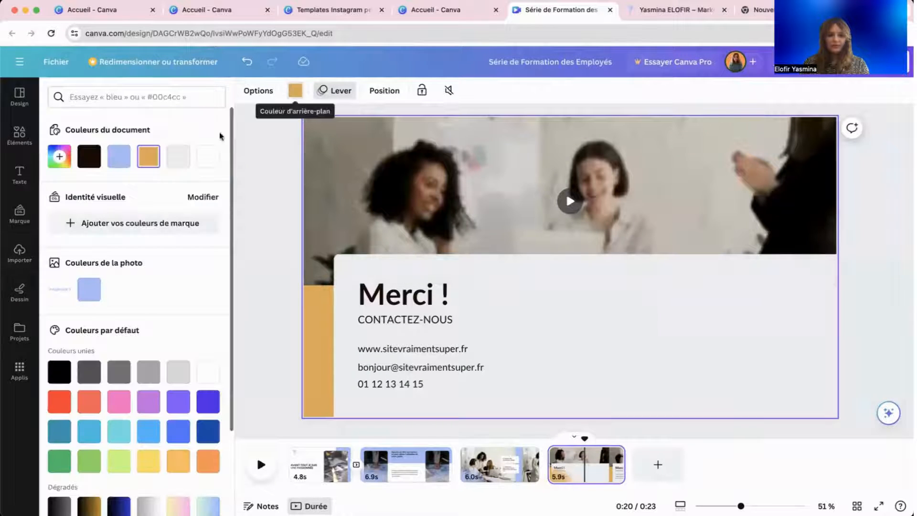
{"action": "left_click", "coordinate": [119, 158]}
{"action": "left_click", "coordinate": [520, 292]}
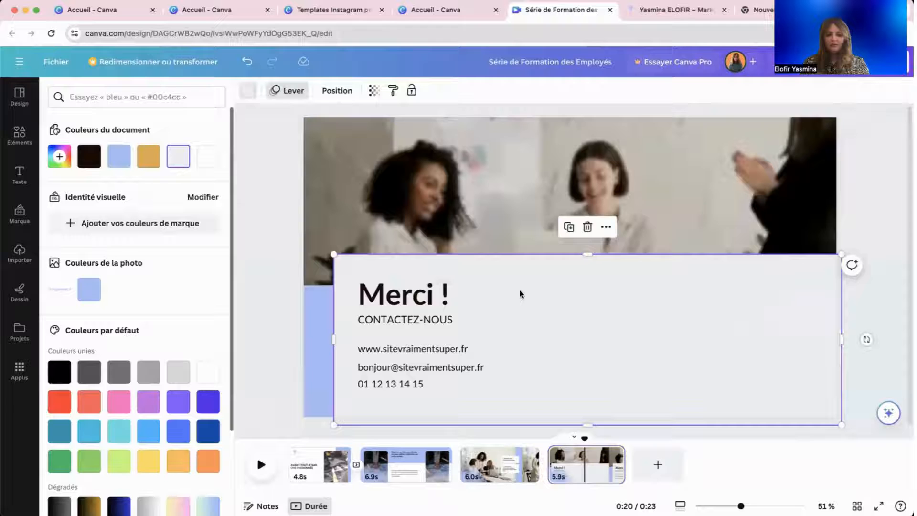
{"action": "left_click", "coordinate": [248, 93]}
{"action": "left_click", "coordinate": [247, 93]}
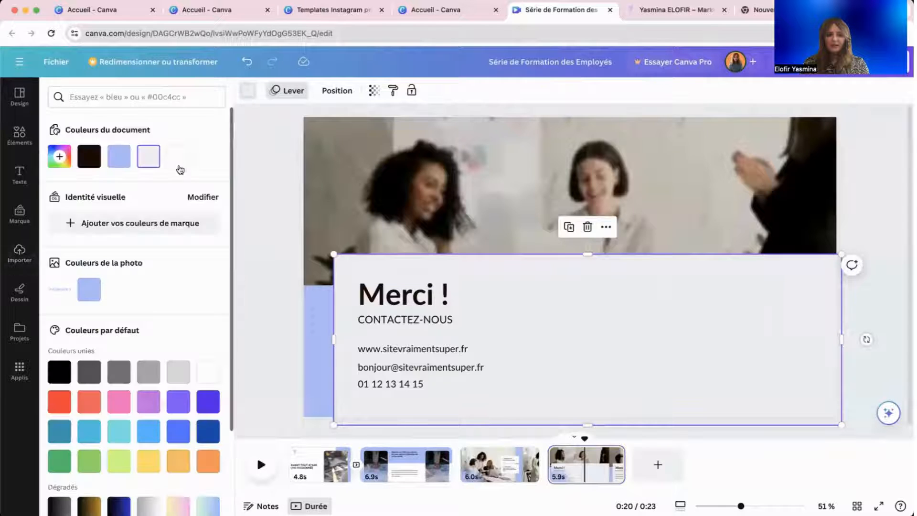
{"action": "left_click", "coordinate": [178, 156]}
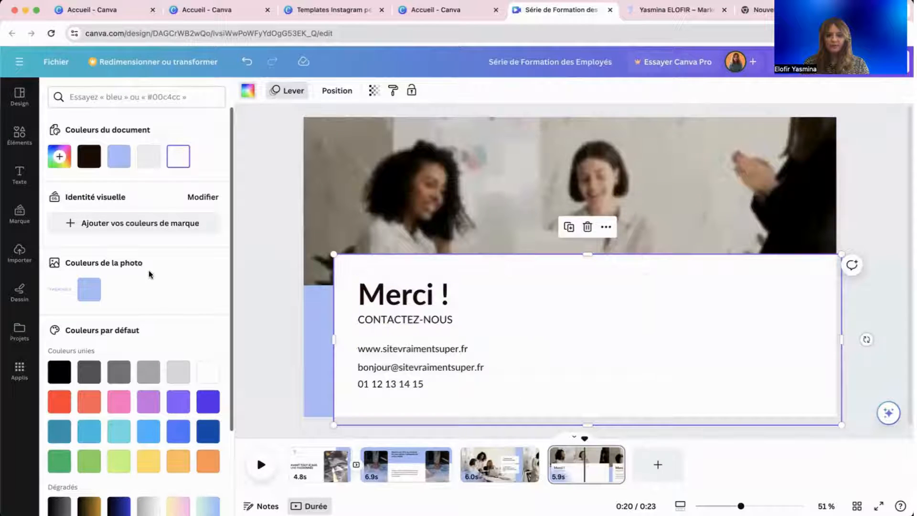
{"action": "left_click", "coordinate": [268, 257]}
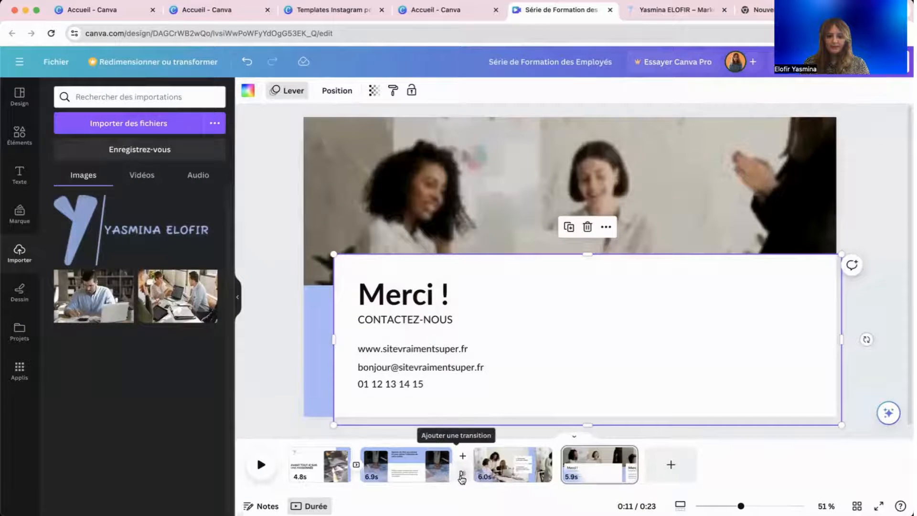
Add a Glisser transition between pages 2 and 3, matching the one after page 1.
{"action": "left_click", "coordinate": [461, 473]}
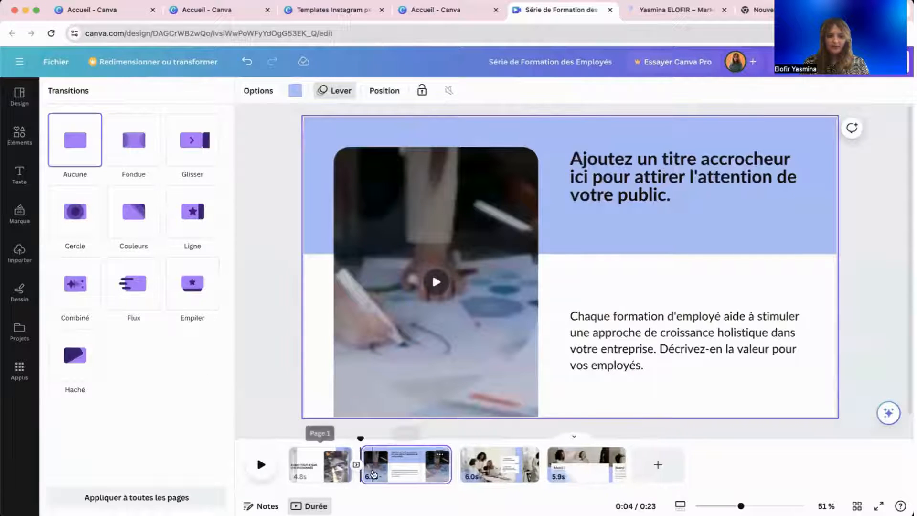
{"action": "left_click", "coordinate": [357, 467]}
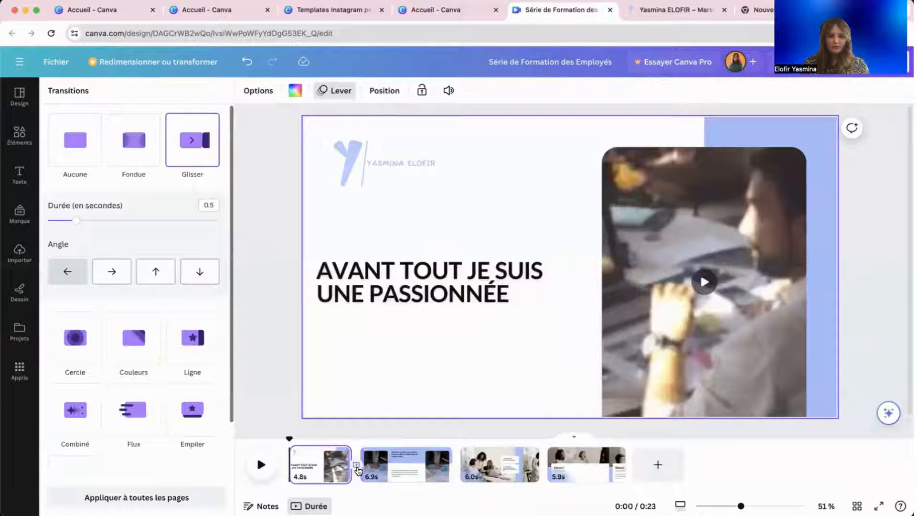
{"action": "left_click", "coordinate": [459, 473]}
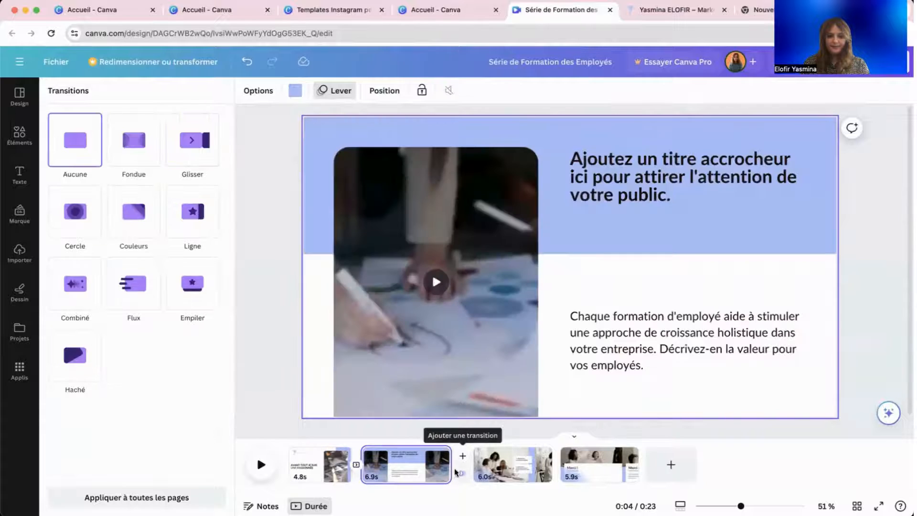
{"action": "left_click", "coordinate": [192, 139]}
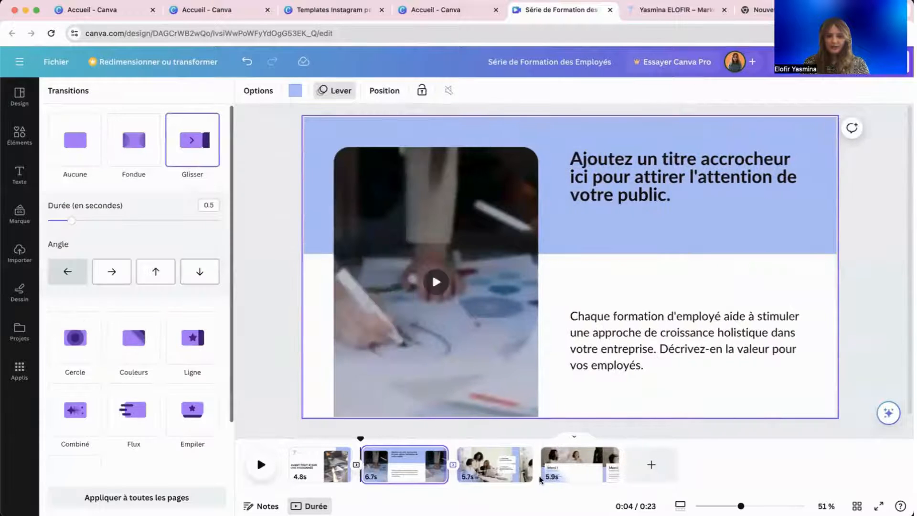
{"action": "mouse_move", "coordinate": [540, 480]}
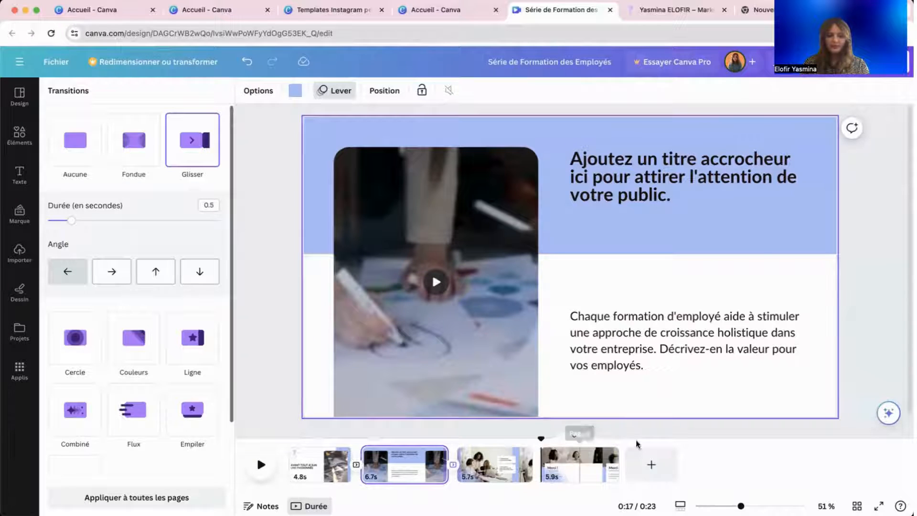
{"action": "left_click", "coordinate": [574, 468]}
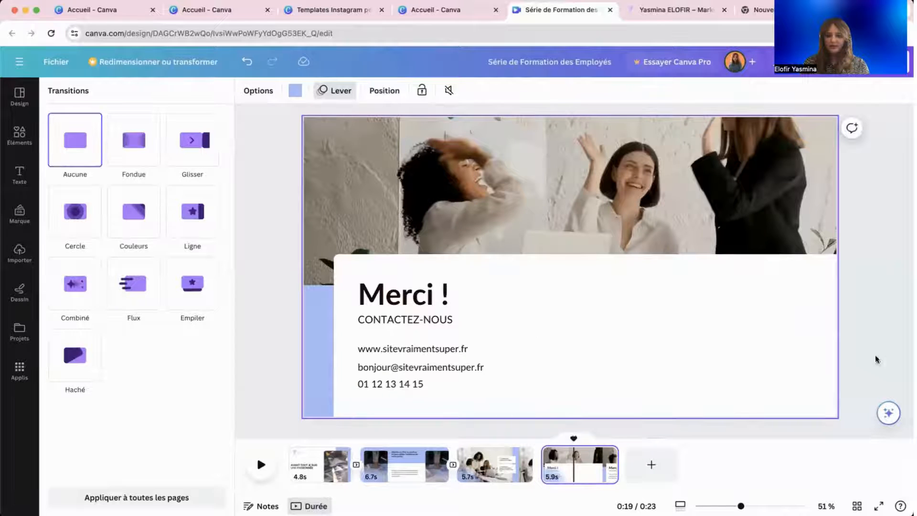
Search the graphics library for 'digital'.
{"action": "left_click", "coordinate": [9, 128]}
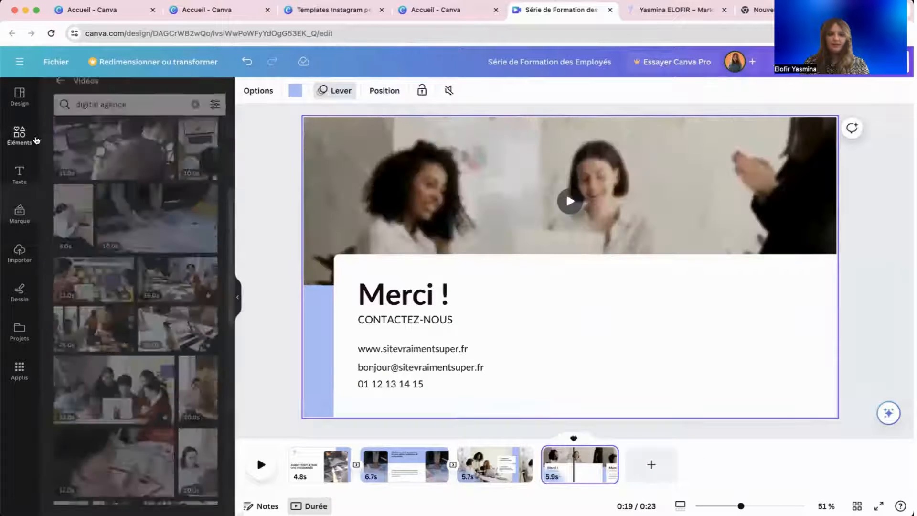
{"action": "left_click", "coordinate": [60, 93]}
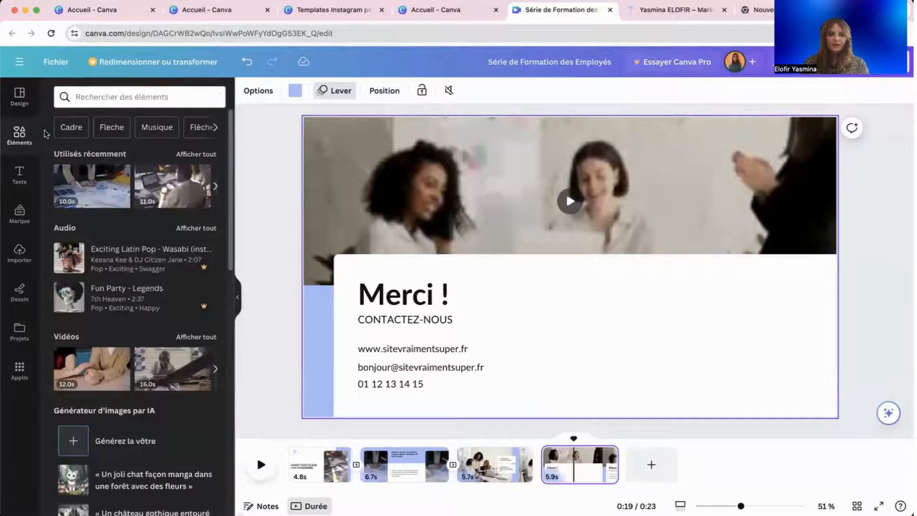
{"action": "left_click", "coordinate": [96, 90]}
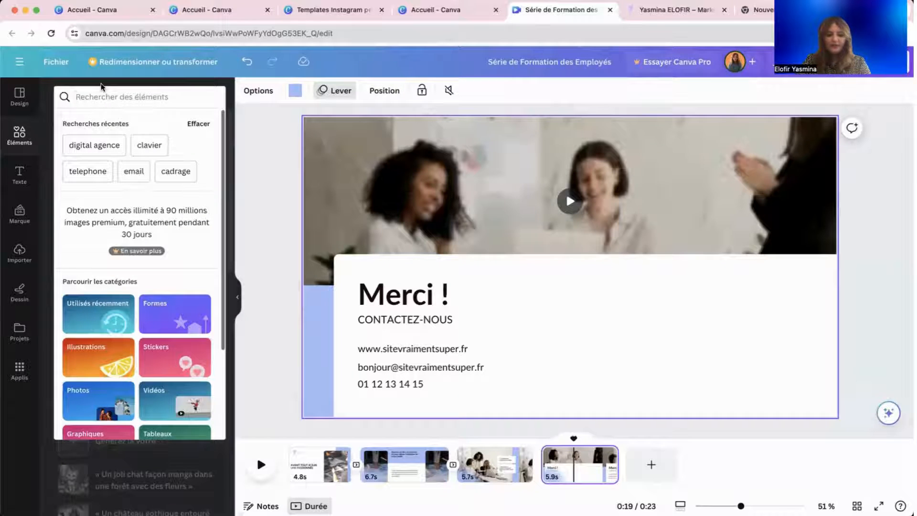
{"action": "type", "text": "c"}
{"action": "key", "text": "BackSpace"}
{"action": "type", "text": "c"}
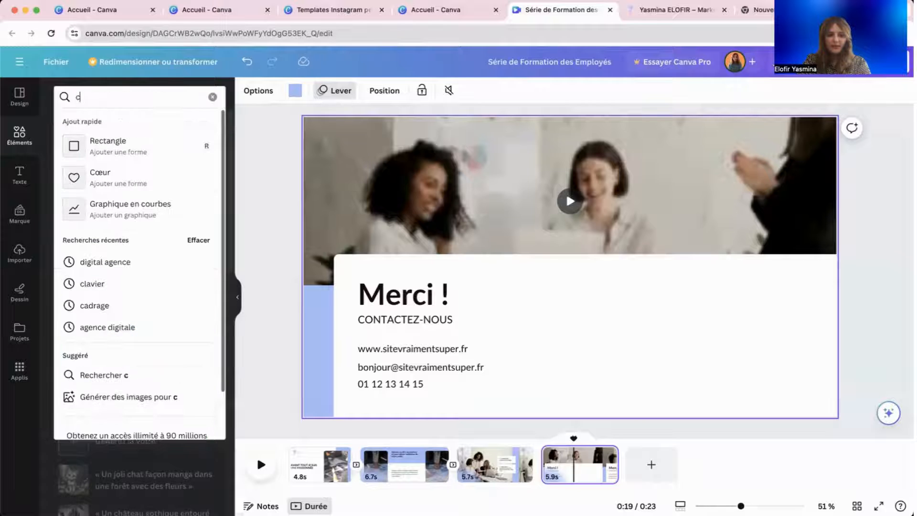
{"action": "key", "text": "BackSpace"}
{"action": "type", "text": "figit"}
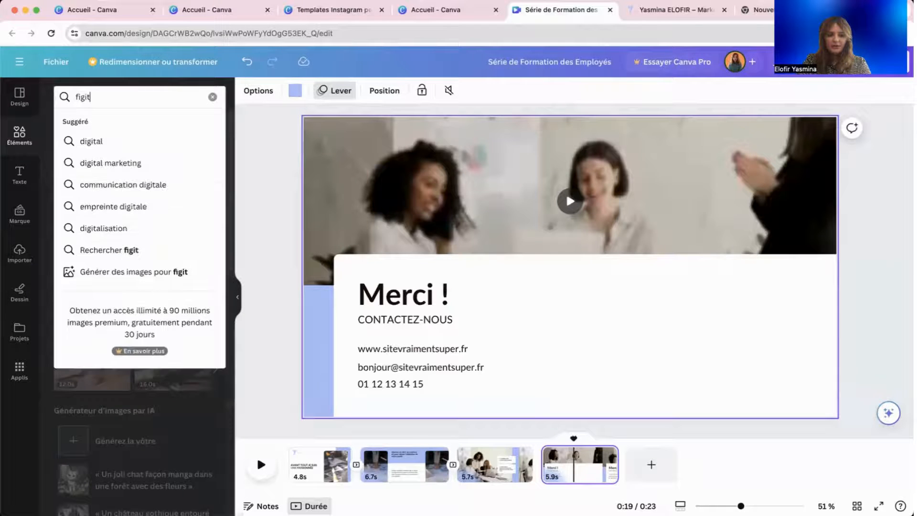
{"action": "key", "text": "BackSpace"}
{"action": "key", "text": "BackSpace"}
{"action": "type", "text": "digi"}
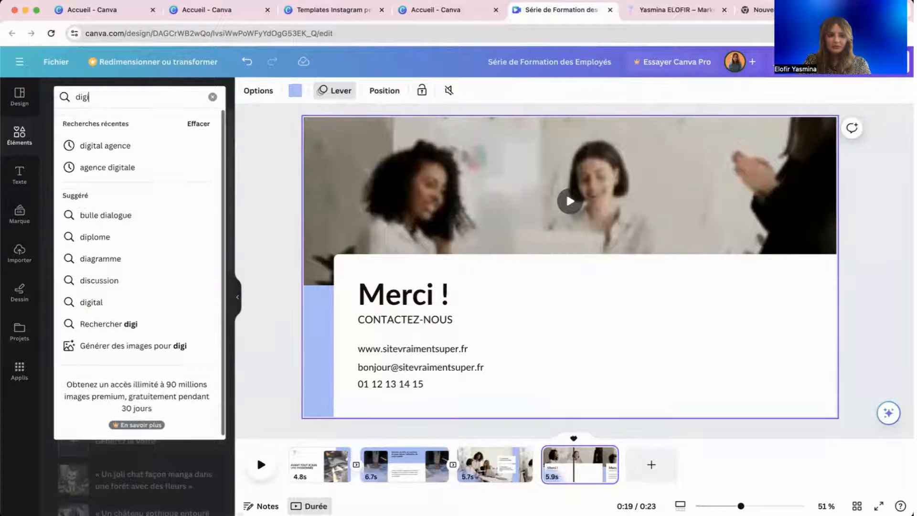
{"action": "type", "text": "tal"}
{"action": "key", "text": "Return"}
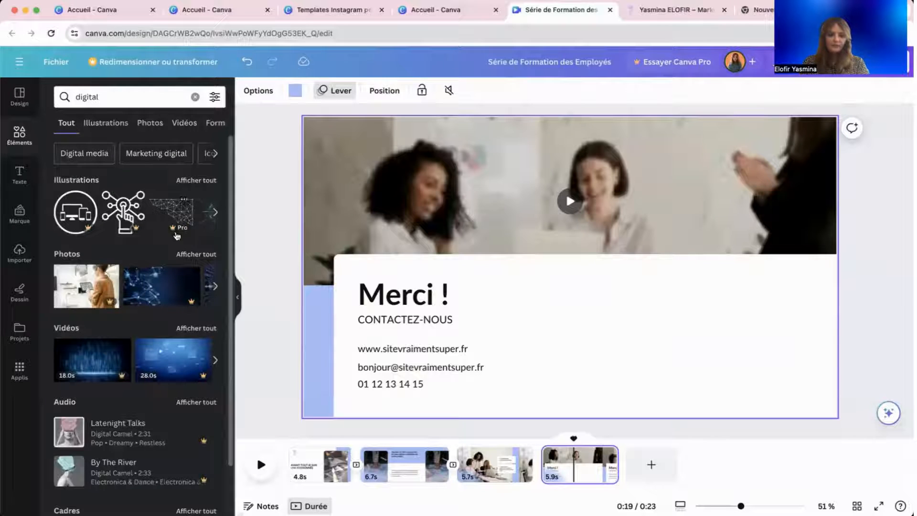
Filter the results to Illustrations and scroll through them.
{"action": "scroll", "coordinate": [183, 262], "scroll_direction": "down", "scroll_amount": 1}
{"action": "scroll", "coordinate": [182, 262], "scroll_direction": "up", "scroll_amount": 1}
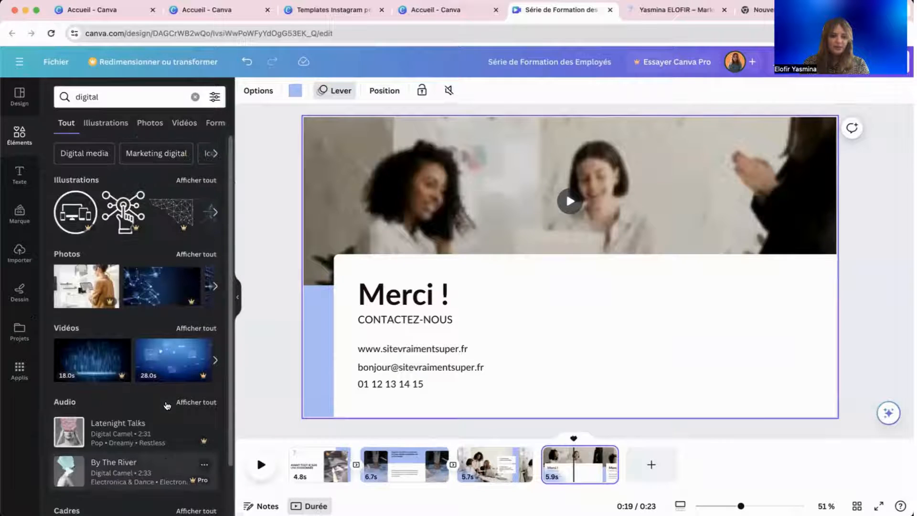
{"action": "left_click", "coordinate": [112, 121]}
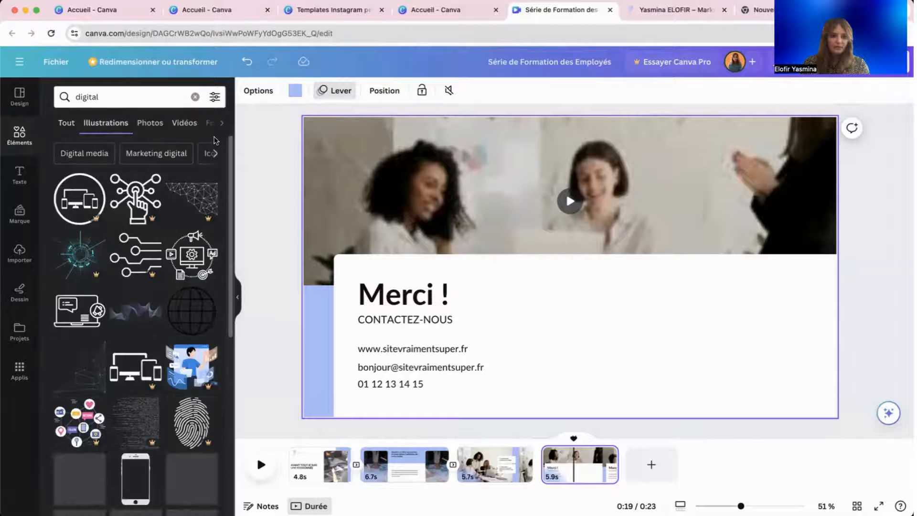
{"action": "scroll", "coordinate": [181, 232], "scroll_direction": "down", "scroll_amount": 5}
{"action": "scroll", "coordinate": [181, 232], "scroll_direction": "down", "scroll_amount": 3}
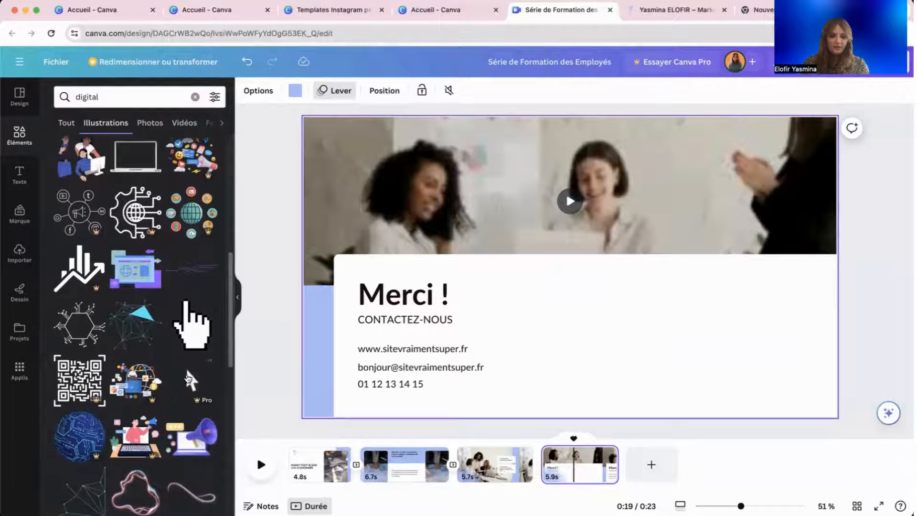
{"action": "scroll", "coordinate": [195, 266], "scroll_direction": "down", "scroll_amount": 5}
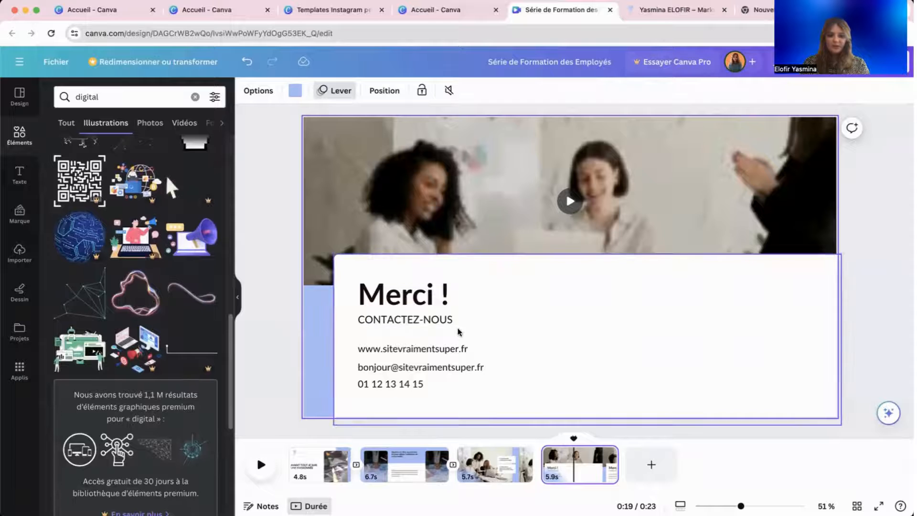
{"action": "scroll", "coordinate": [209, 385], "scroll_direction": "down", "scroll_amount": 8}
{"action": "scroll", "coordinate": [209, 384], "scroll_direction": "down", "scroll_amount": 10}
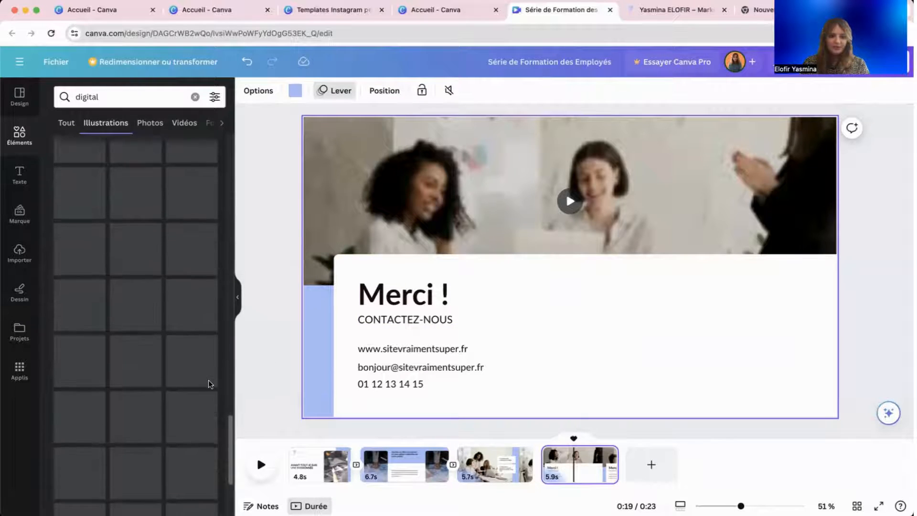
{"action": "scroll", "coordinate": [208, 381], "scroll_direction": "down", "scroll_amount": 1}
{"action": "scroll", "coordinate": [209, 385], "scroll_direction": "down", "scroll_amount": 1}
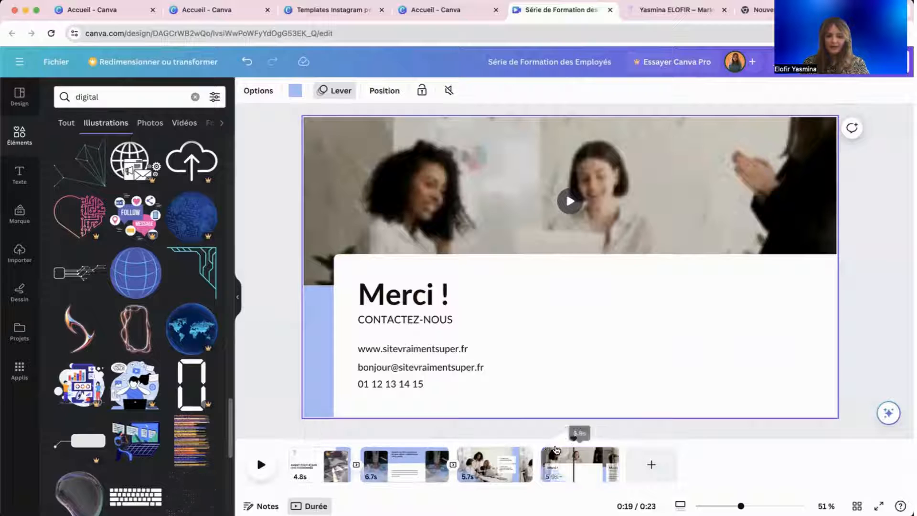
Rewind to the start and add a Flux transition between pages 3 and 4.
{"action": "left_click_drag", "start_coordinate": [576, 438], "coordinate": [289, 438]}
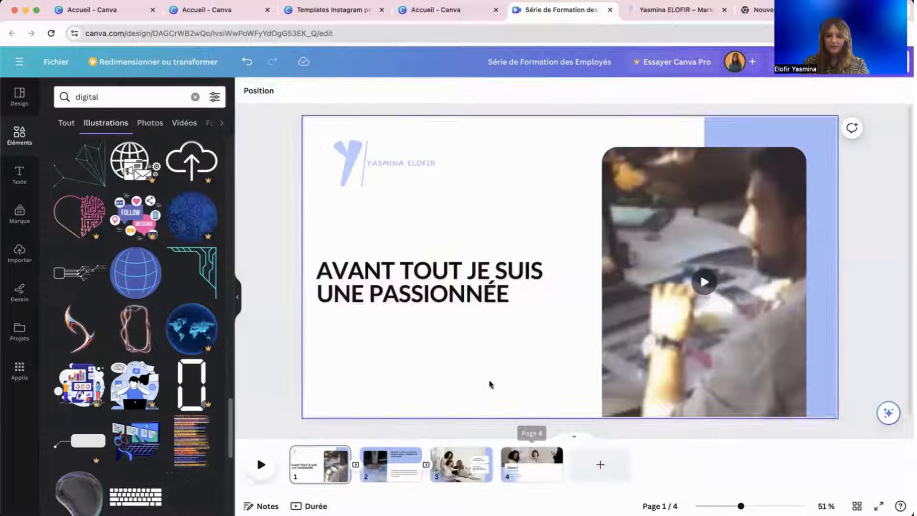
{"action": "left_click", "coordinate": [497, 473]}
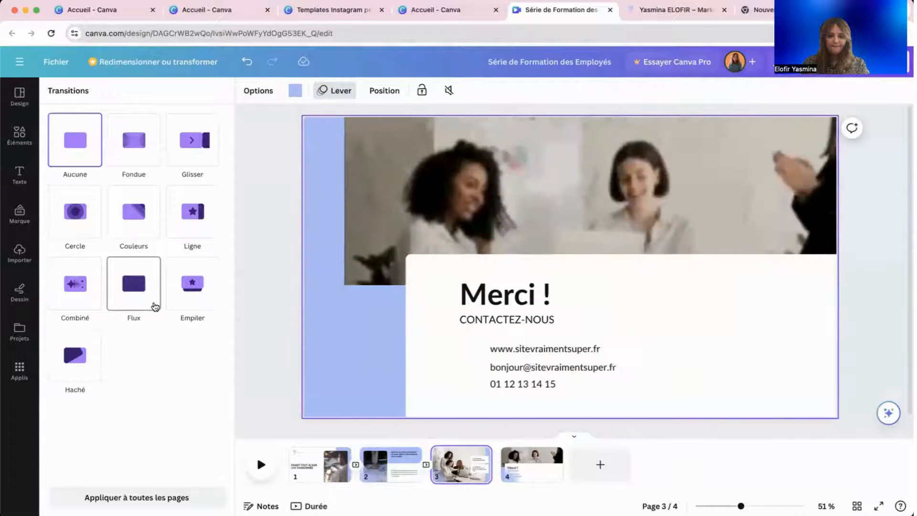
{"action": "left_click", "coordinate": [155, 306]}
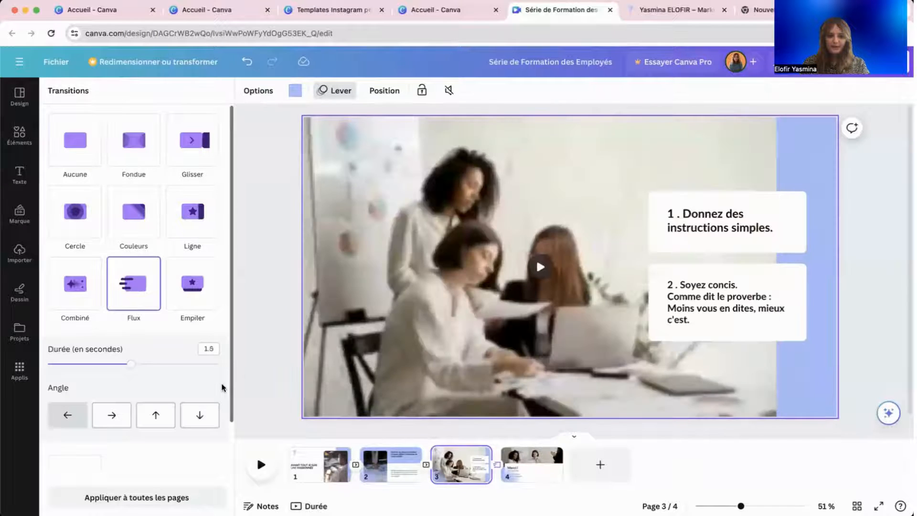
{"action": "left_click", "coordinate": [250, 379]}
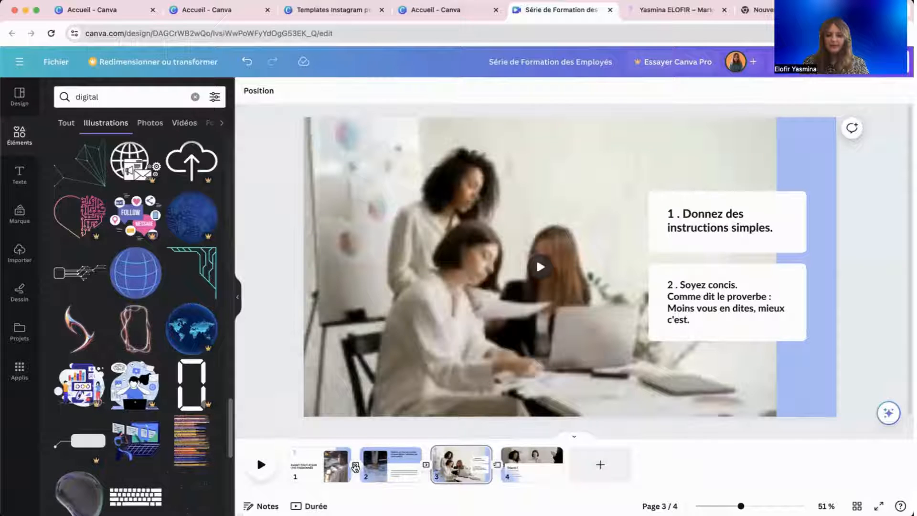
Review pages 1 through 4, ending on the Merci ! slide.
{"action": "left_click", "coordinate": [315, 473]}
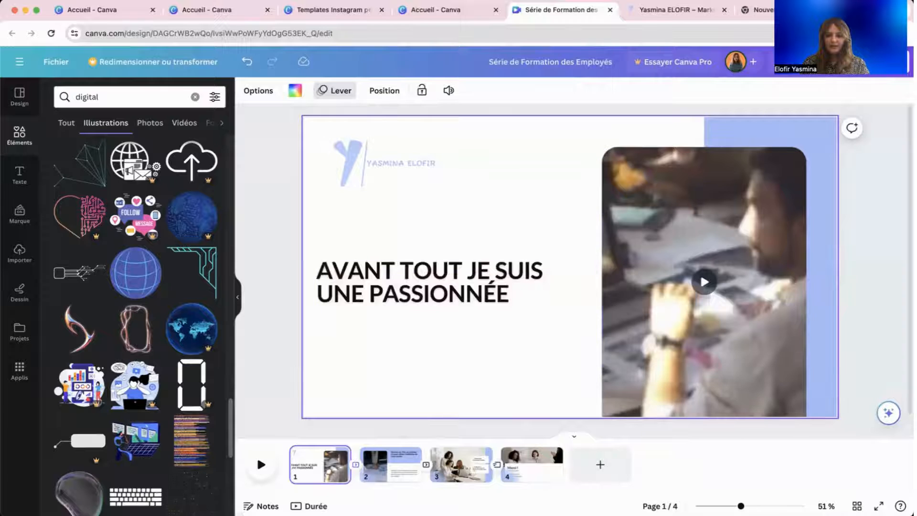
{"action": "left_click", "coordinate": [390, 464]}
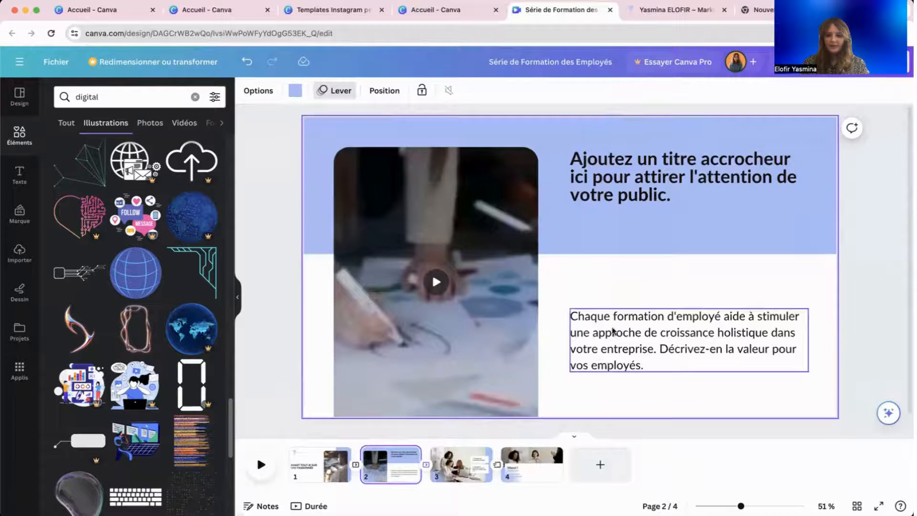
{"action": "left_click", "coordinate": [461, 463]}
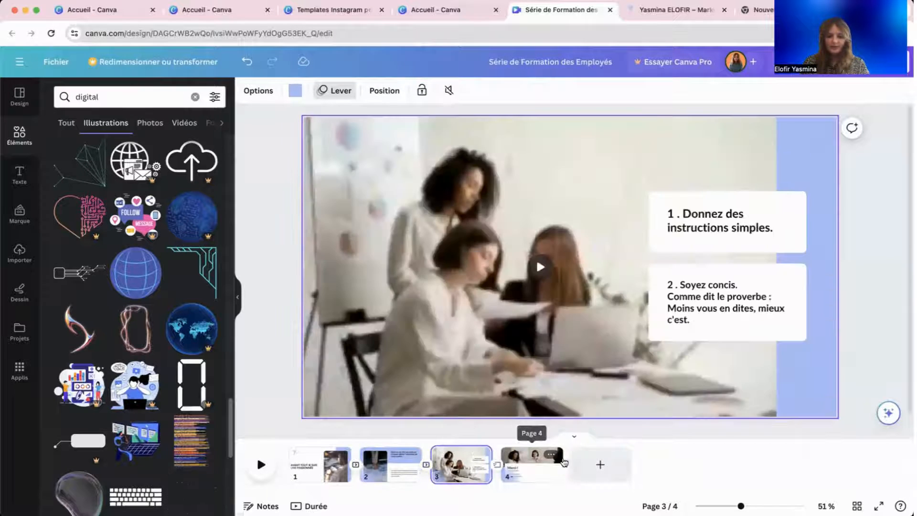
{"action": "left_click", "coordinate": [553, 472]}
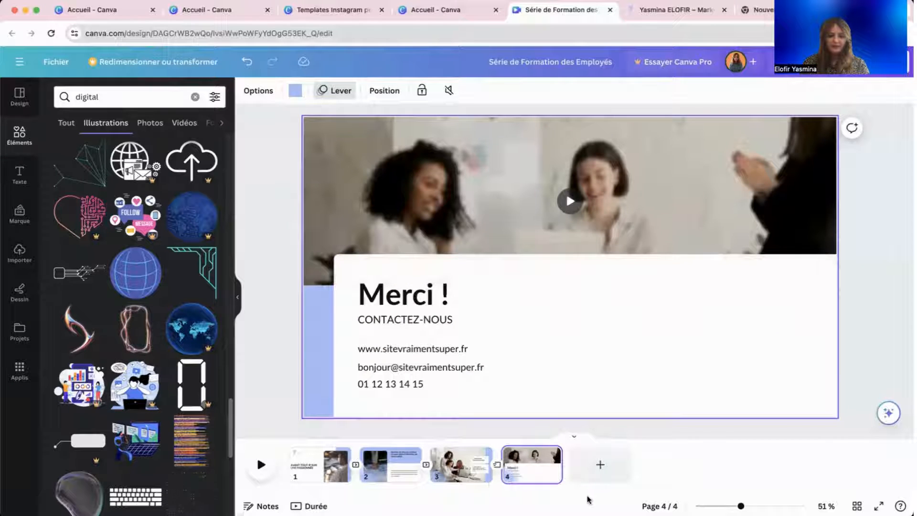
Clear the digital search and browse the full audio library, previewing tracks.
{"action": "left_click", "coordinate": [194, 98]}
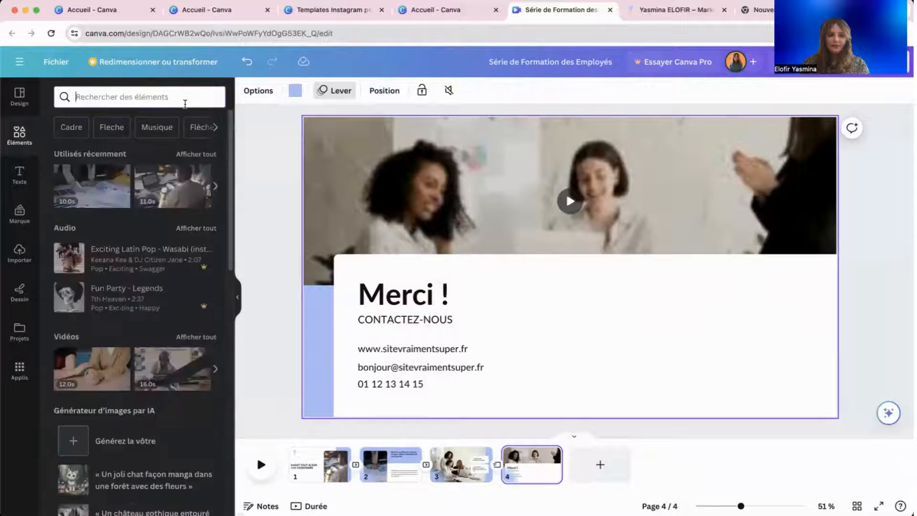
{"action": "left_click", "coordinate": [184, 230]}
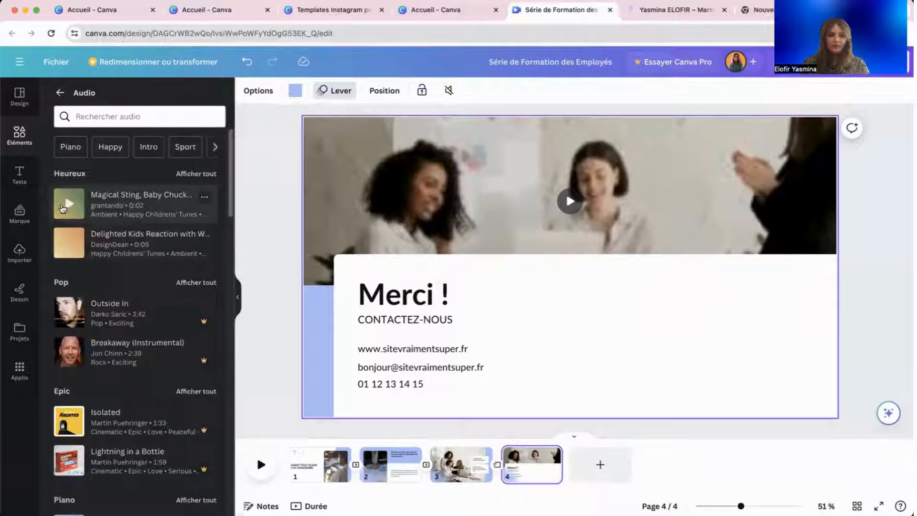
{"action": "left_click", "coordinate": [68, 244]}
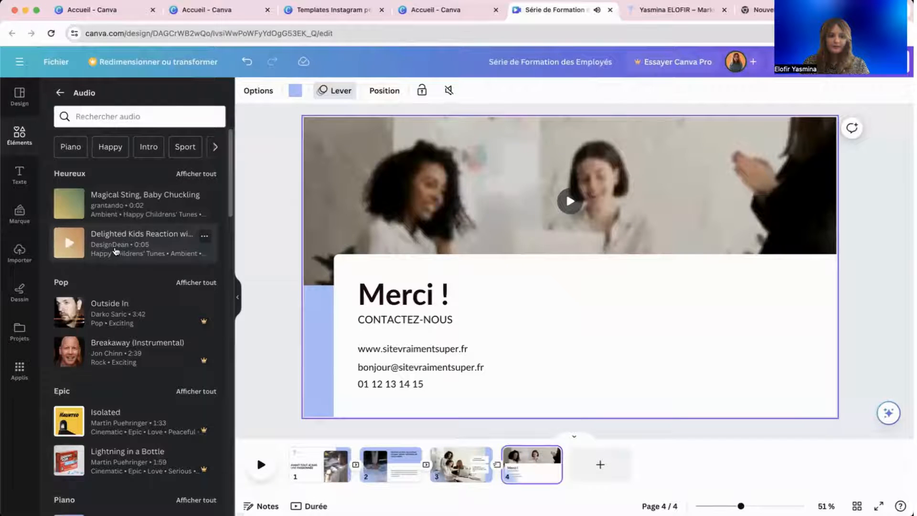
{"action": "scroll", "coordinate": [116, 250], "scroll_direction": "down", "scroll_amount": 8}
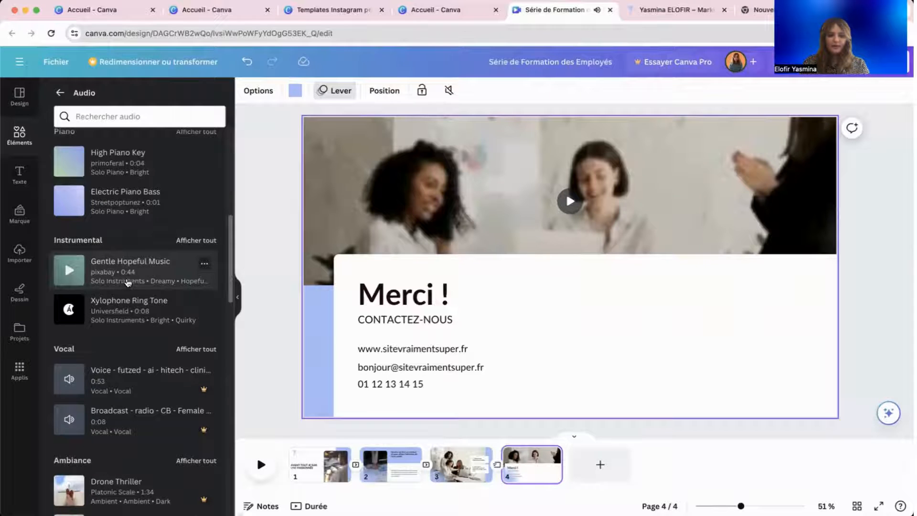
{"action": "scroll", "coordinate": [127, 282], "scroll_direction": "down", "scroll_amount": 10}
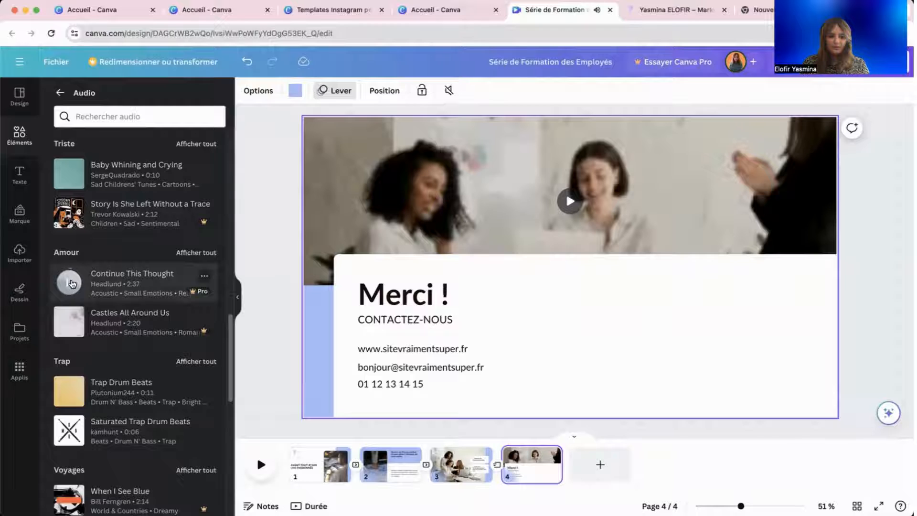
{"action": "scroll", "coordinate": [119, 283], "scroll_direction": "down", "scroll_amount": 5}
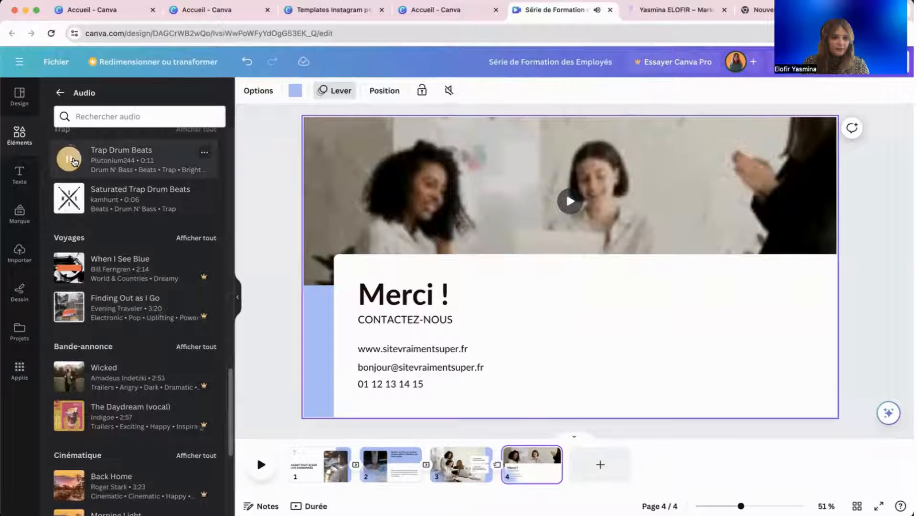
{"action": "scroll", "coordinate": [88, 217], "scroll_direction": "down", "scroll_amount": 5}
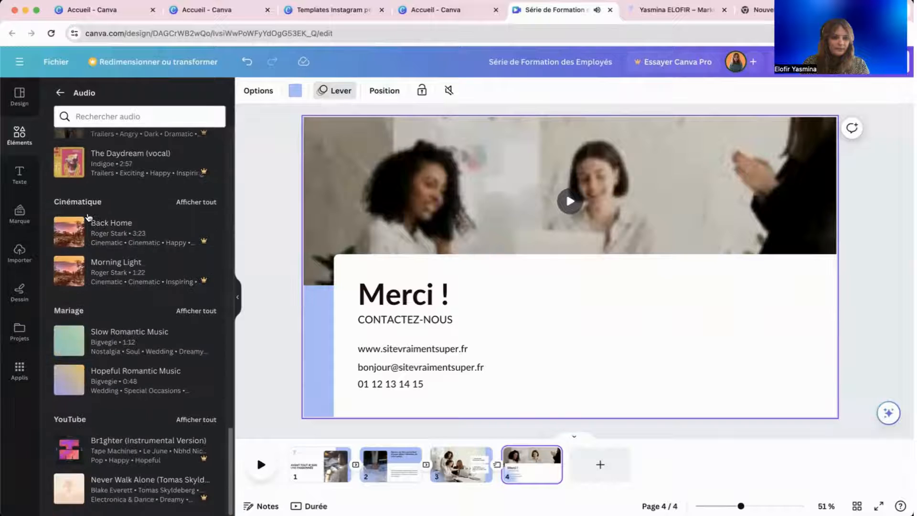
{"action": "scroll", "coordinate": [88, 217], "scroll_direction": "up", "scroll_amount": 10}
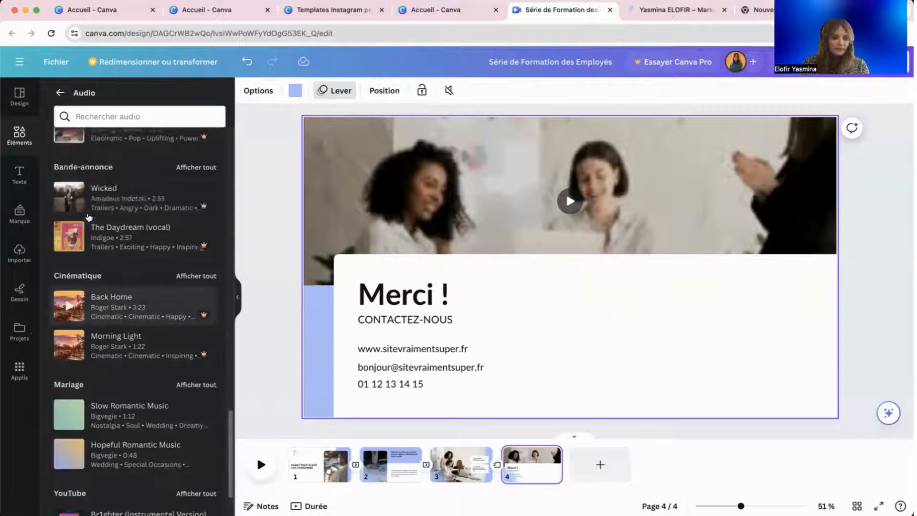
Preview tracks in the Heureux category and add Upbeat Lively Music to the timeline.
{"action": "left_click", "coordinate": [204, 175]}
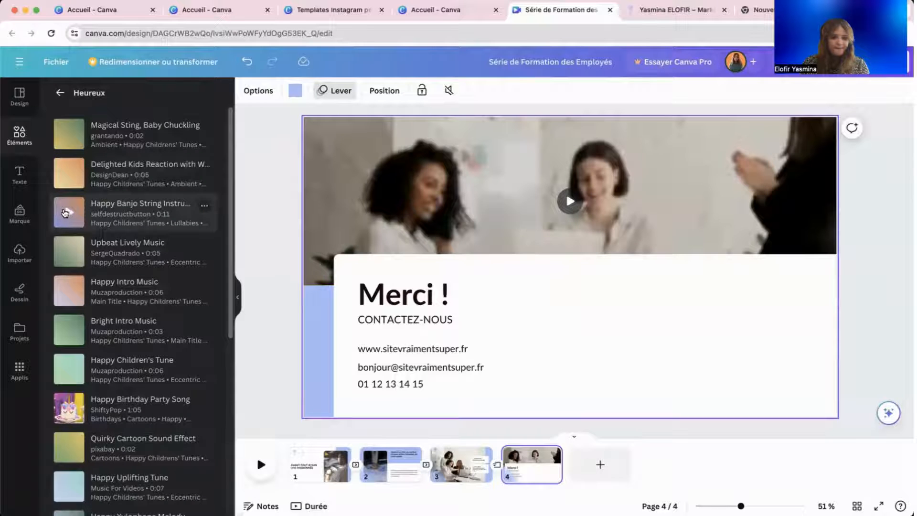
{"action": "left_click", "coordinate": [67, 213]}
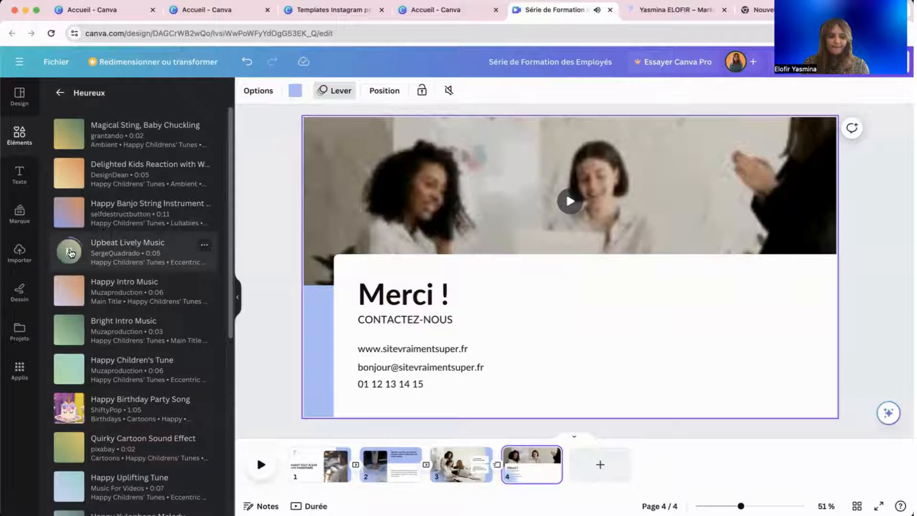
{"action": "left_click", "coordinate": [142, 246]}
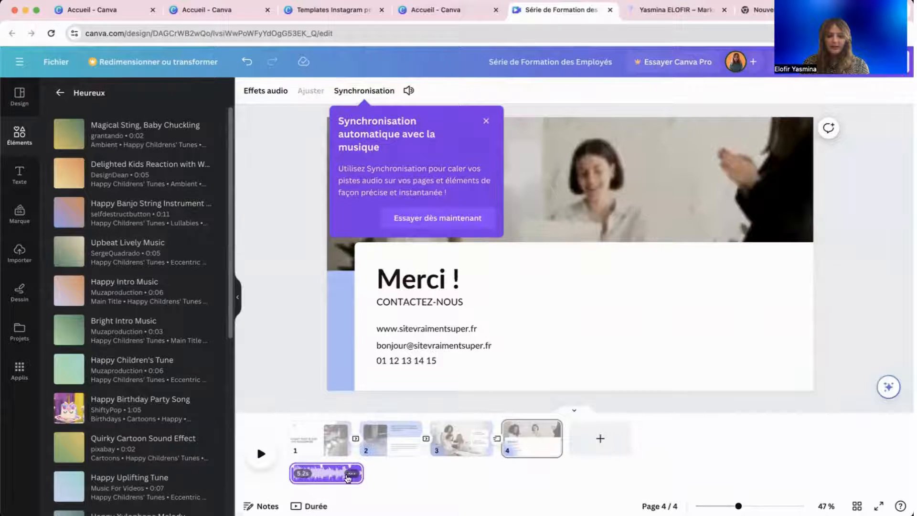
Move Upbeat Lively Music under page 2, then delete it and the Happy Intro Music track.
{"action": "left_click_drag", "start_coordinate": [349, 475], "coordinate": [305, 473]}
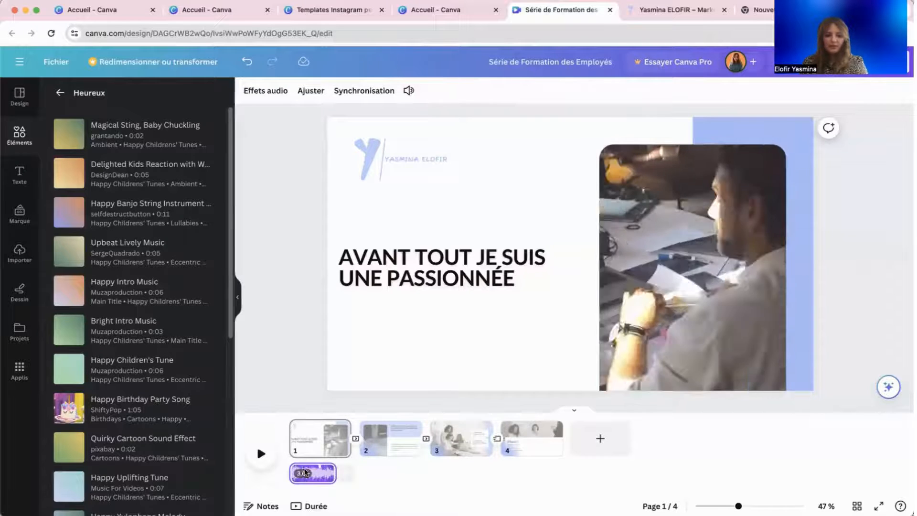
{"action": "key", "text": "Delete"}
{"action": "left_click", "coordinate": [124, 302]}
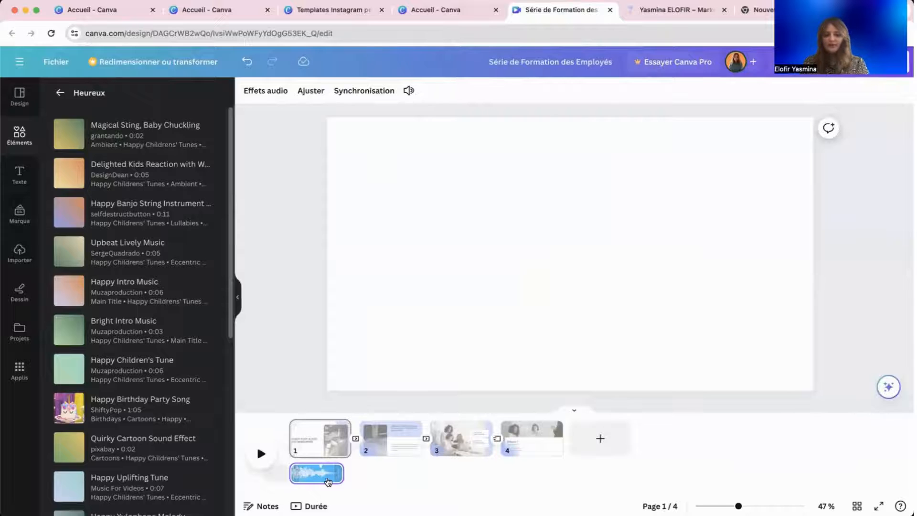
{"action": "key", "text": "Delete"}
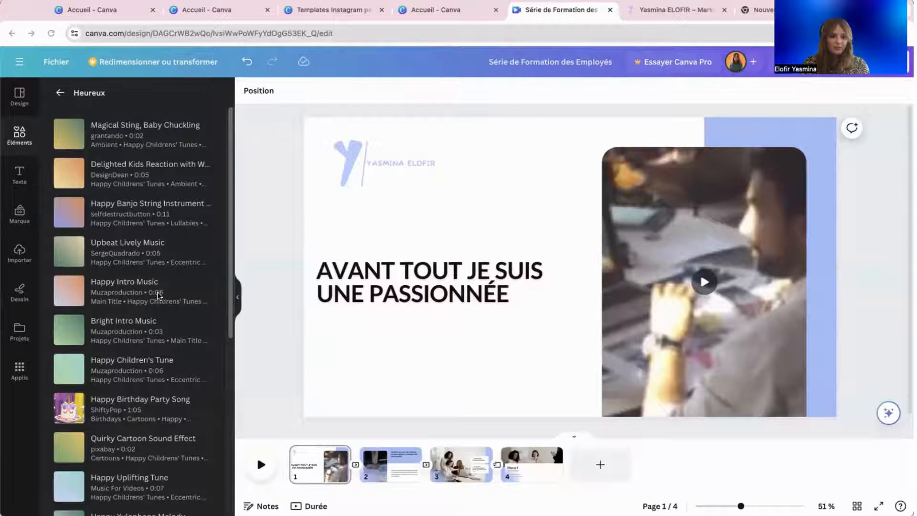
Go back to the main Elements library and reopen the full Audio library.
{"action": "scroll", "coordinate": [157, 291], "scroll_direction": "down", "scroll_amount": 5}
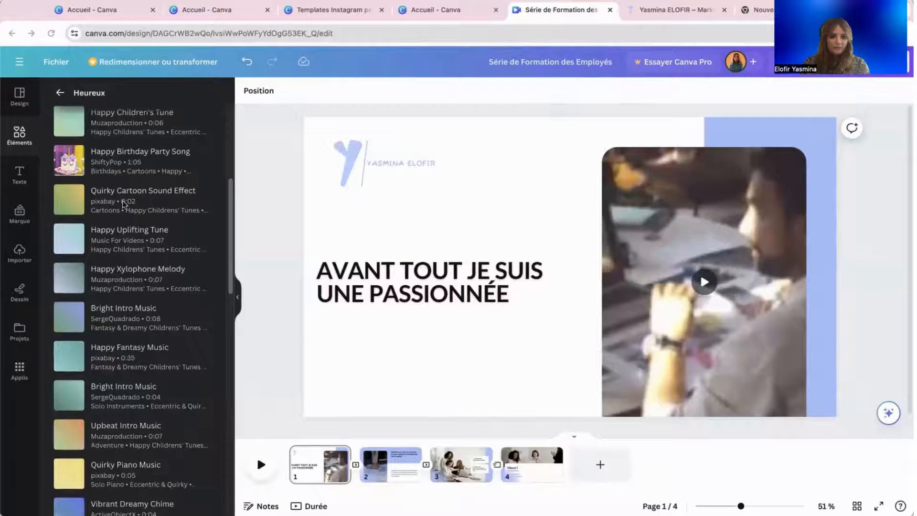
{"action": "scroll", "coordinate": [150, 296], "scroll_direction": "down", "scroll_amount": 10}
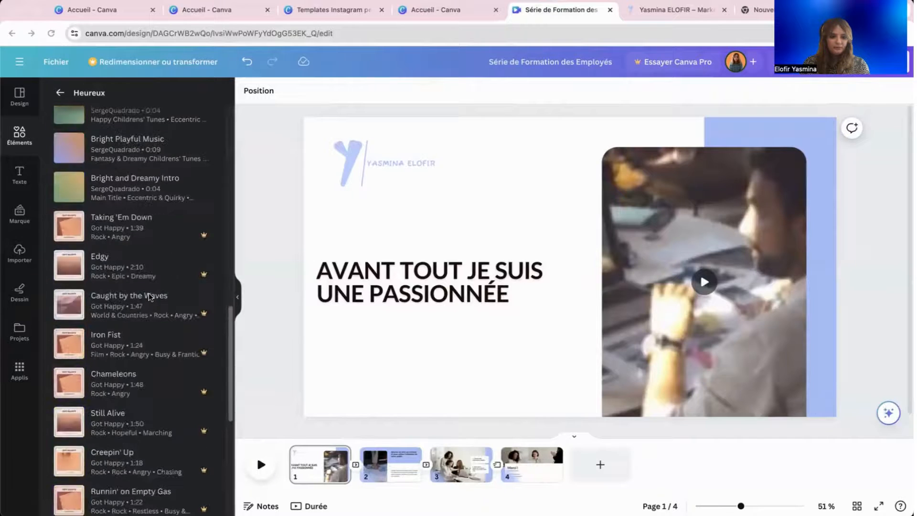
{"action": "scroll", "coordinate": [148, 292], "scroll_direction": "up", "scroll_amount": 15}
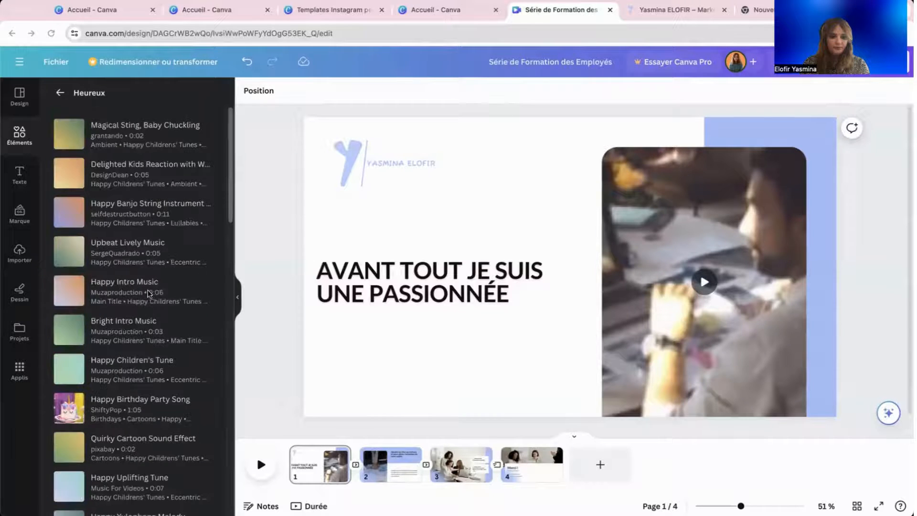
{"action": "left_click", "coordinate": [60, 94]}
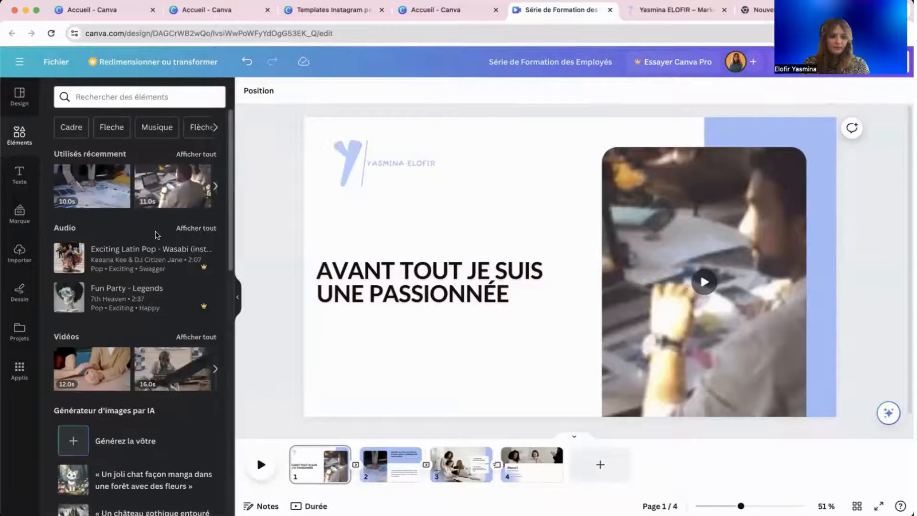
{"action": "scroll", "coordinate": [171, 407], "scroll_direction": "down", "scroll_amount": 8}
{"action": "scroll", "coordinate": [132, 327], "scroll_direction": "up", "scroll_amount": 2}
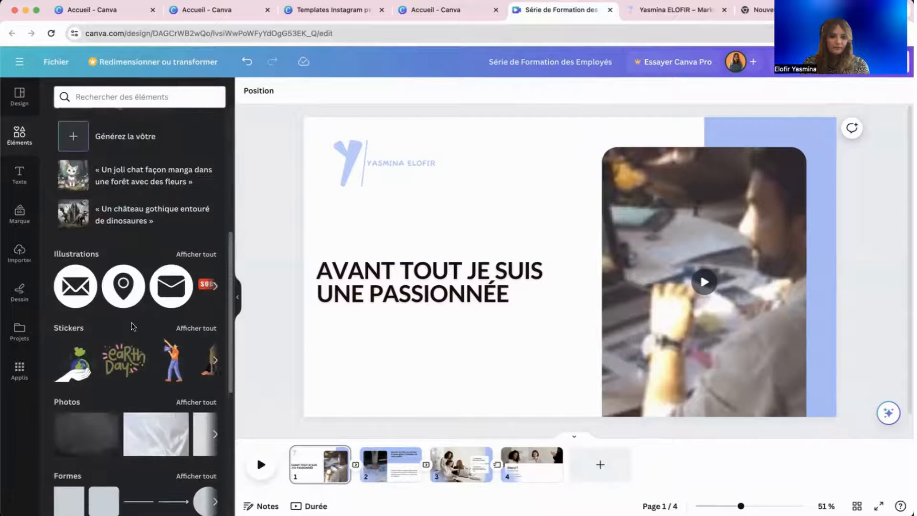
{"action": "scroll", "coordinate": [133, 327], "scroll_direction": "up", "scroll_amount": 2}
{"action": "scroll", "coordinate": [132, 326], "scroll_direction": "down", "scroll_amount": 12}
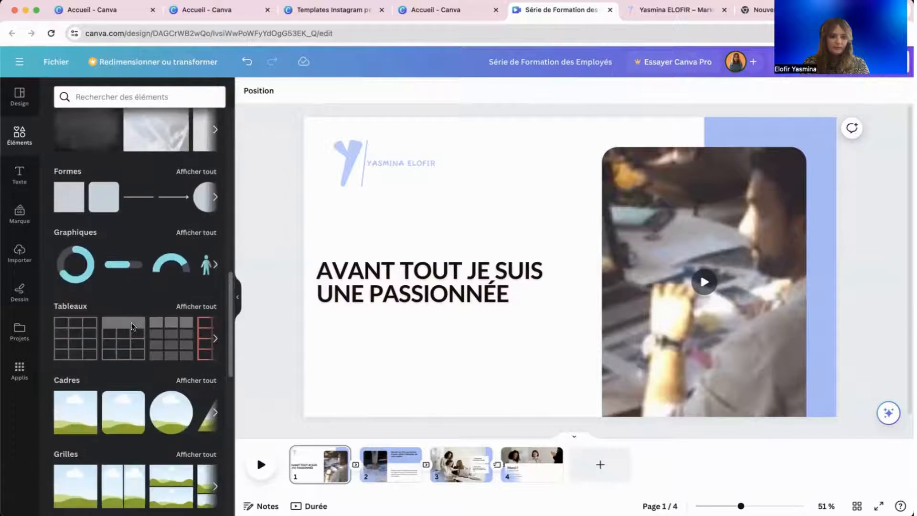
{"action": "scroll", "coordinate": [132, 327], "scroll_direction": "up", "scroll_amount": 12}
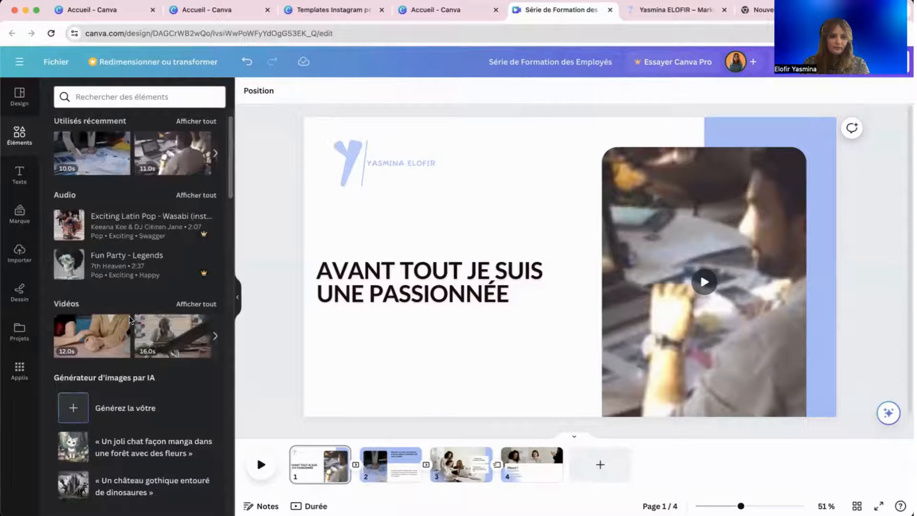
{"action": "scroll", "coordinate": [200, 238], "scroll_direction": "up", "scroll_amount": 1}
{"action": "left_click", "coordinate": [199, 235]}
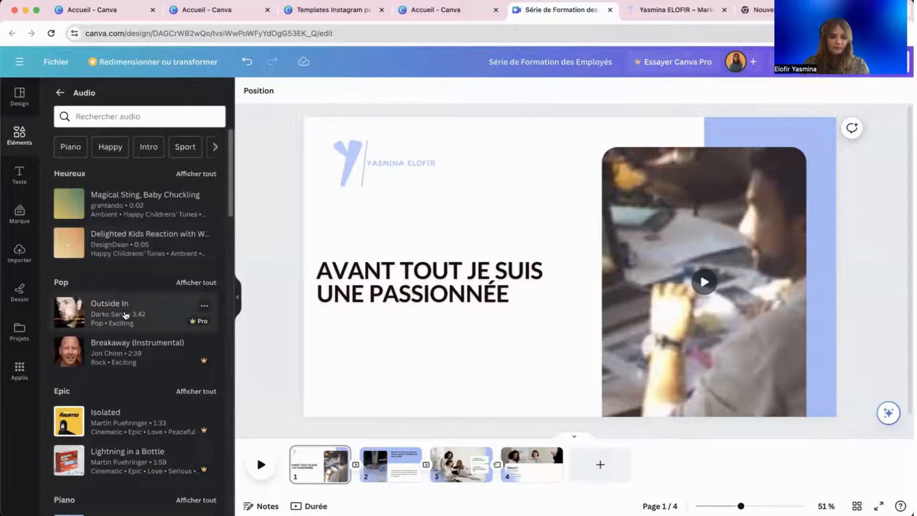
Add High Piano Key and delete the duplicate audio clips, keeping one 4-second track.
{"action": "scroll", "coordinate": [119, 315], "scroll_direction": "down", "scroll_amount": 5}
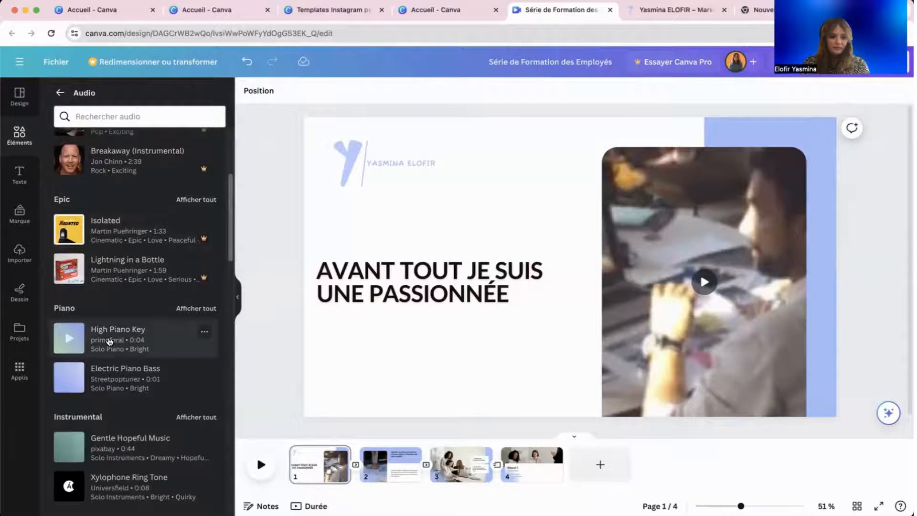
{"action": "left_click", "coordinate": [109, 340]}
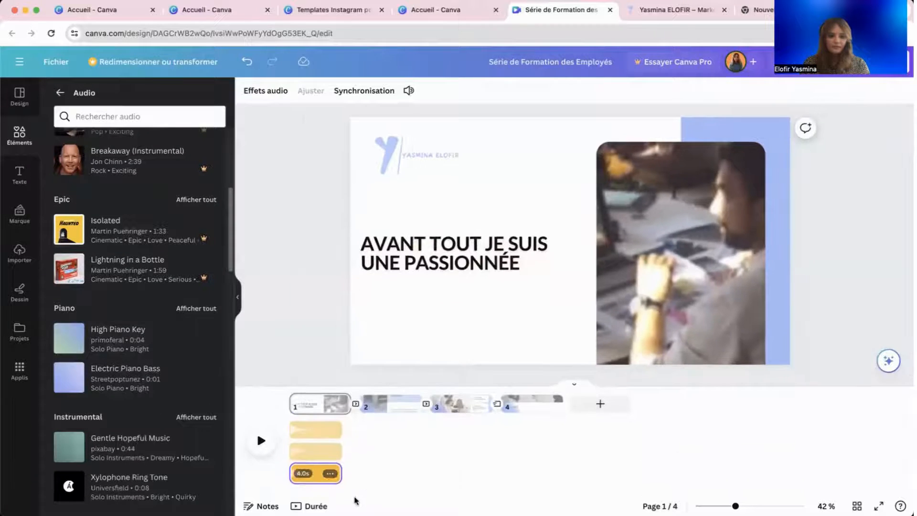
{"action": "key", "text": "Delete"}
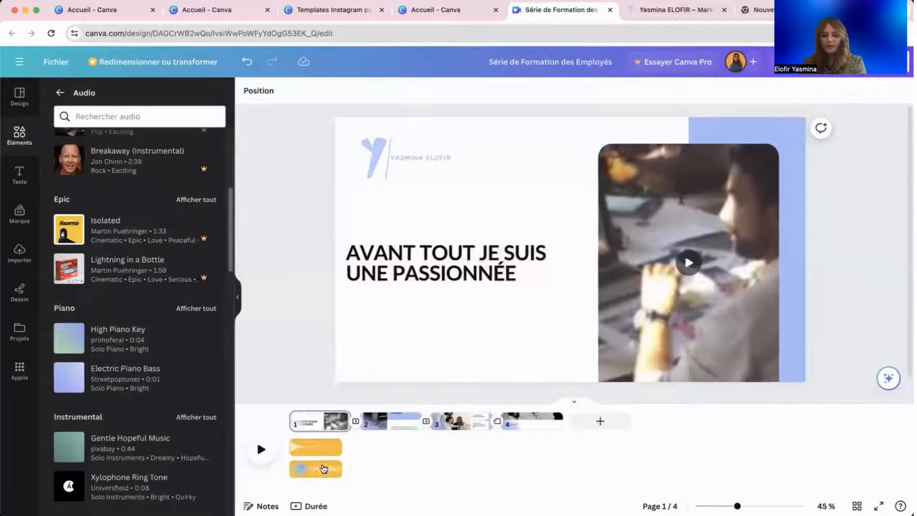
{"action": "left_click", "coordinate": [324, 470]}
{"action": "key", "text": "Delete"}
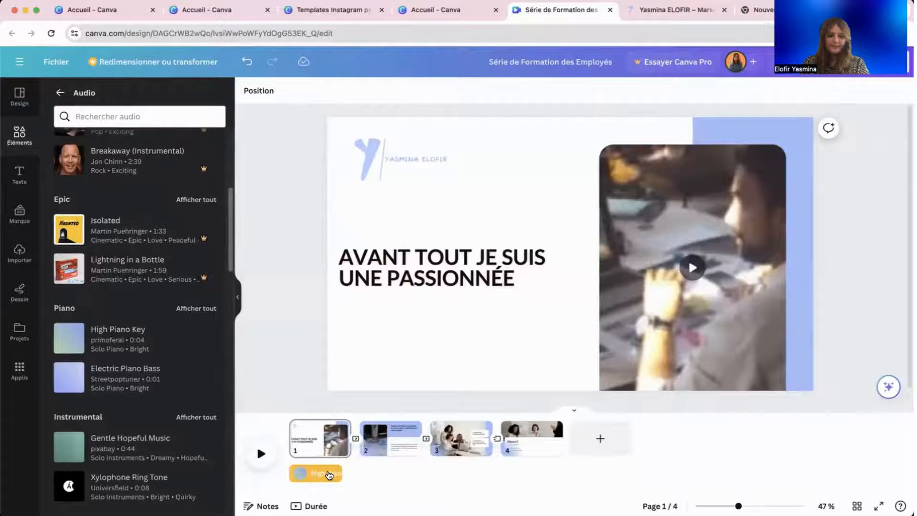
{"action": "left_click", "coordinate": [329, 476]}
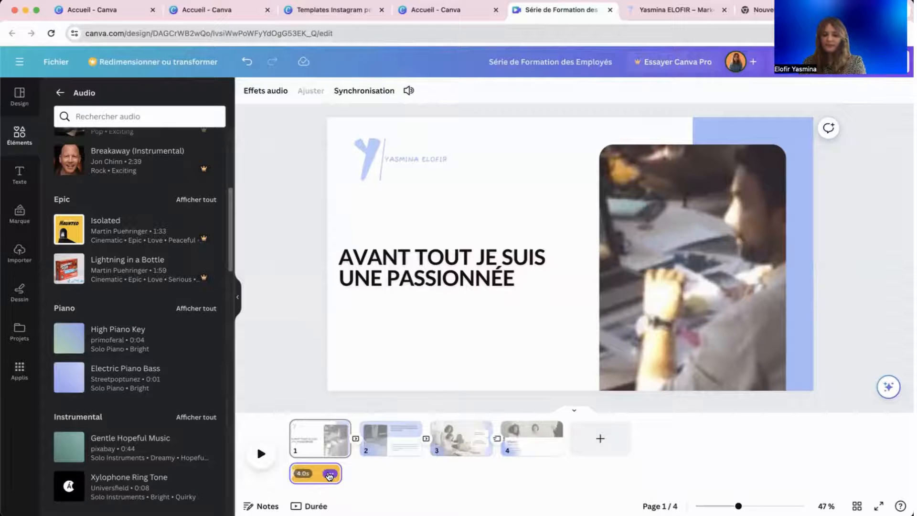
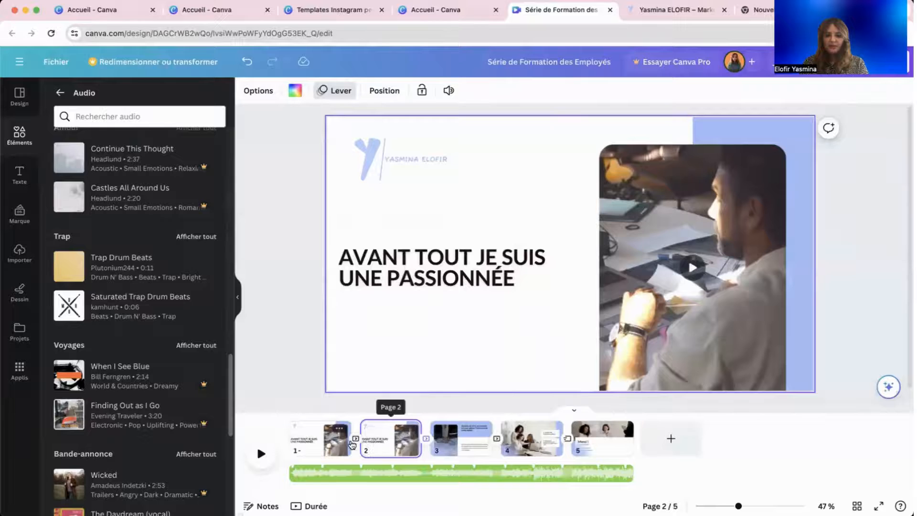
Remove the transition between pages 1 and 2 by setting it to Aucune.
{"action": "left_click", "coordinate": [355, 437]}
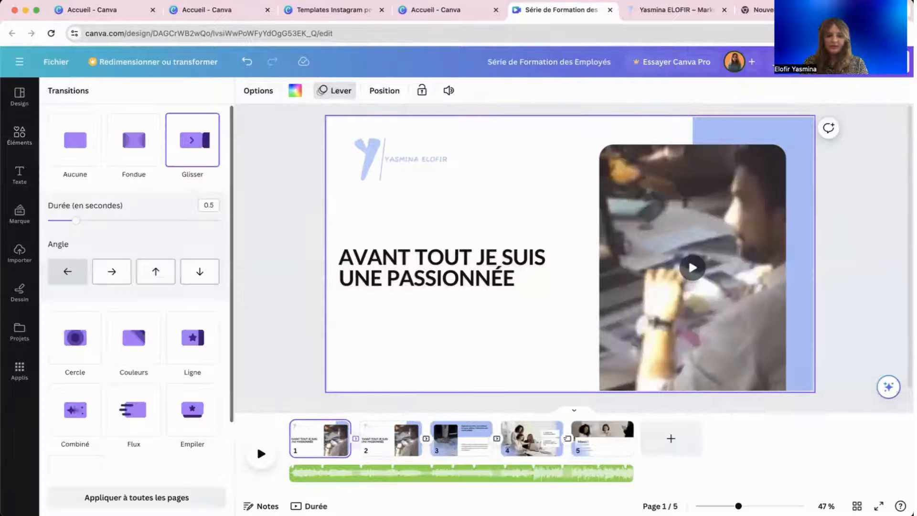
{"action": "left_click", "coordinate": [75, 140]}
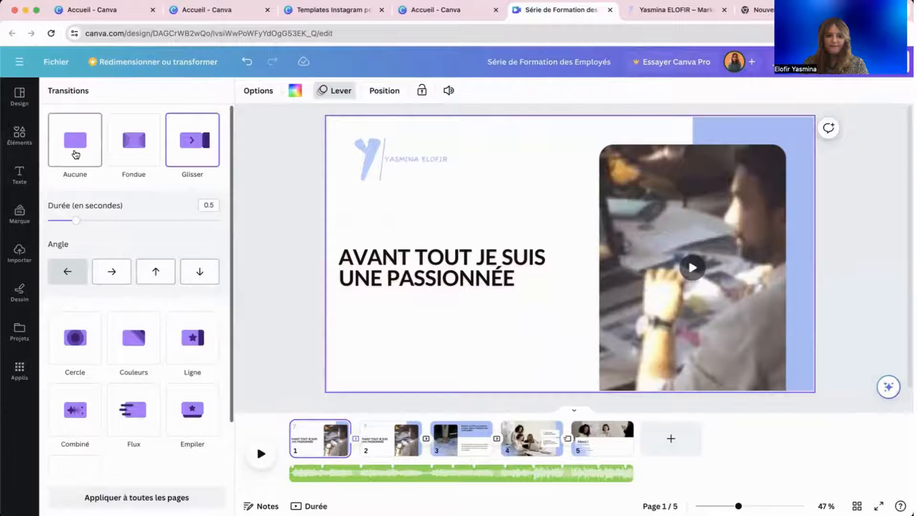
{"action": "left_click", "coordinate": [282, 345]}
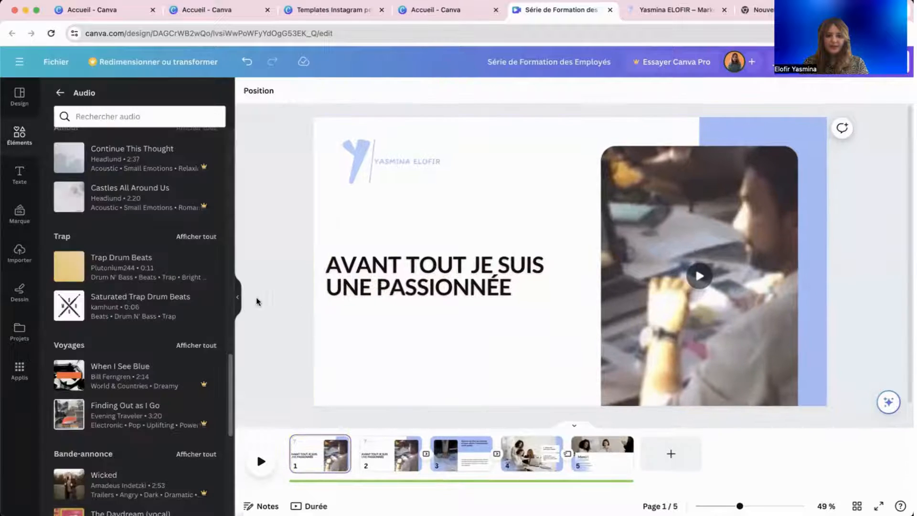
Add an envelope illustration from Éléments to the first slide.
{"action": "left_click", "coordinate": [32, 179]}
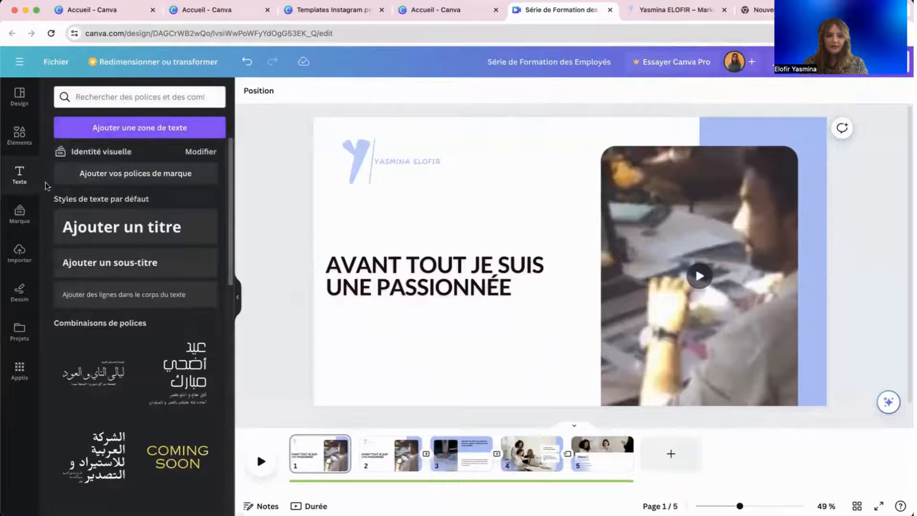
{"action": "left_click", "coordinate": [28, 137]}
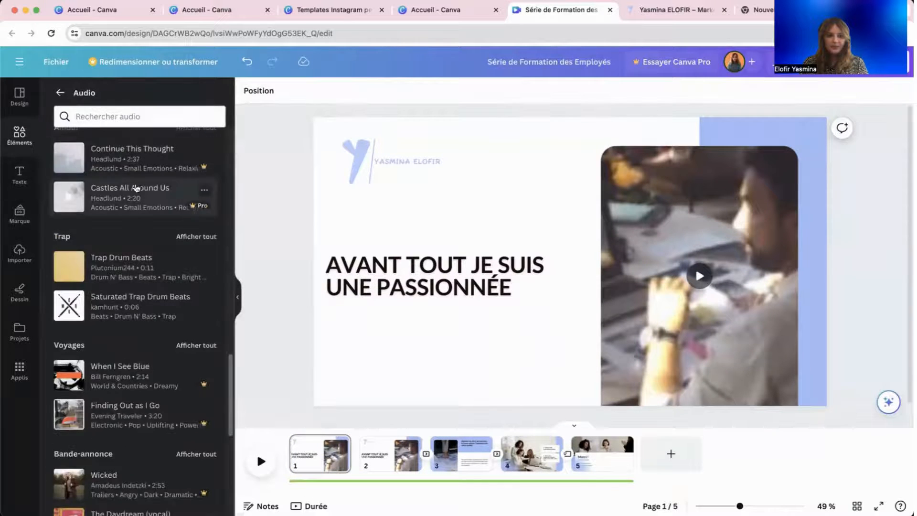
{"action": "left_click", "coordinate": [62, 90]}
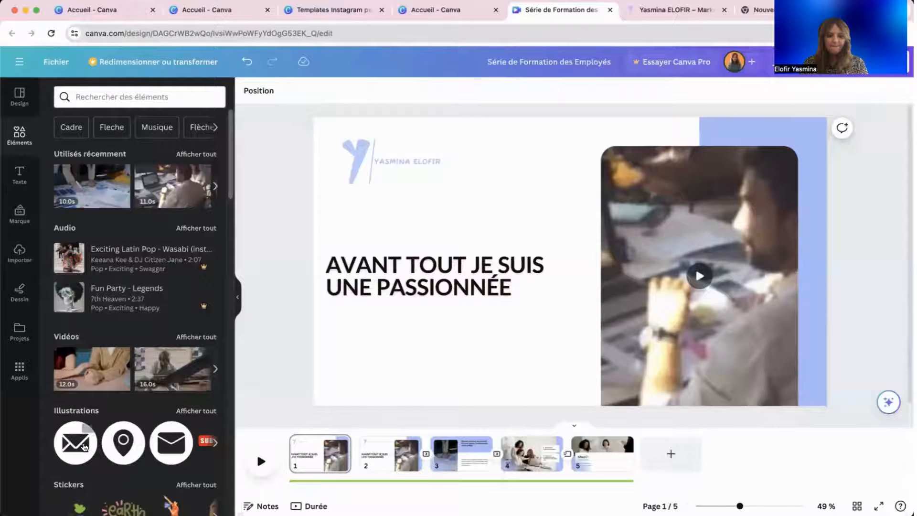
{"action": "left_click", "coordinate": [77, 439]}
Move the envelope below the title, make it lavender and smaller, then delete it.
{"action": "left_click_drag", "start_coordinate": [572, 271], "coordinate": [453, 353]}
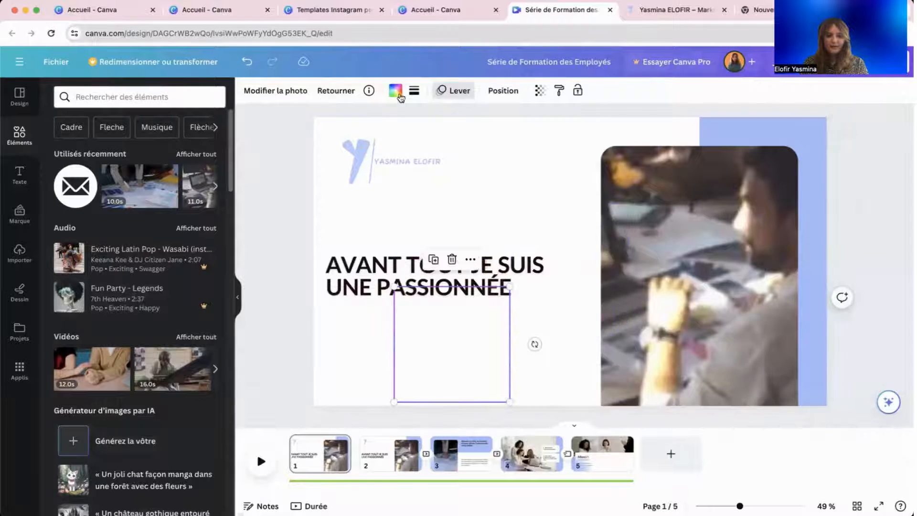
{"action": "left_click", "coordinate": [395, 90]}
{"action": "left_click", "coordinate": [118, 156]}
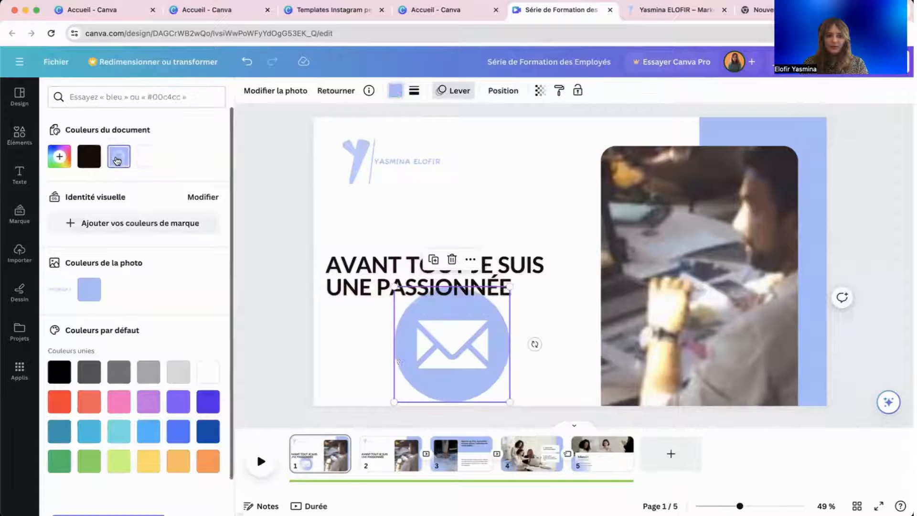
{"action": "left_click_drag", "start_coordinate": [509, 402], "coordinate": [462, 368]}
{"action": "left_click_drag", "start_coordinate": [424, 330], "coordinate": [424, 357]}
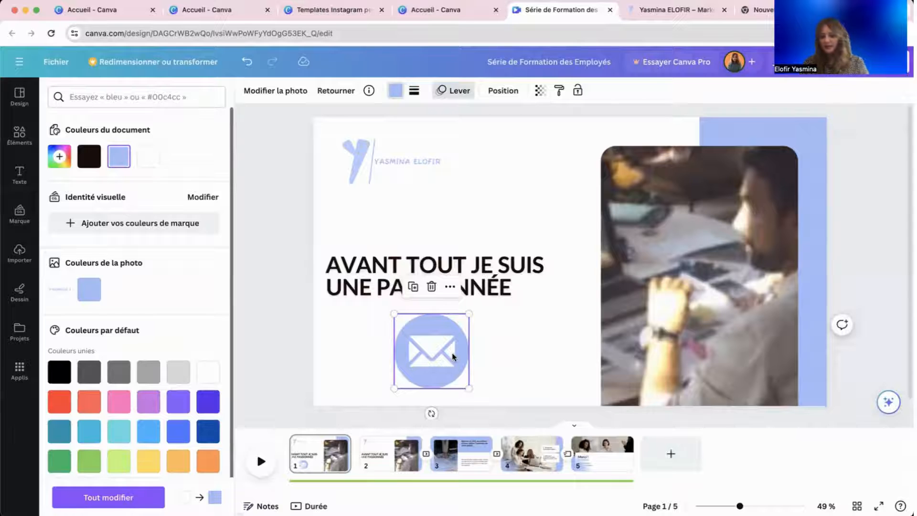
{"action": "key", "text": "Delete"}
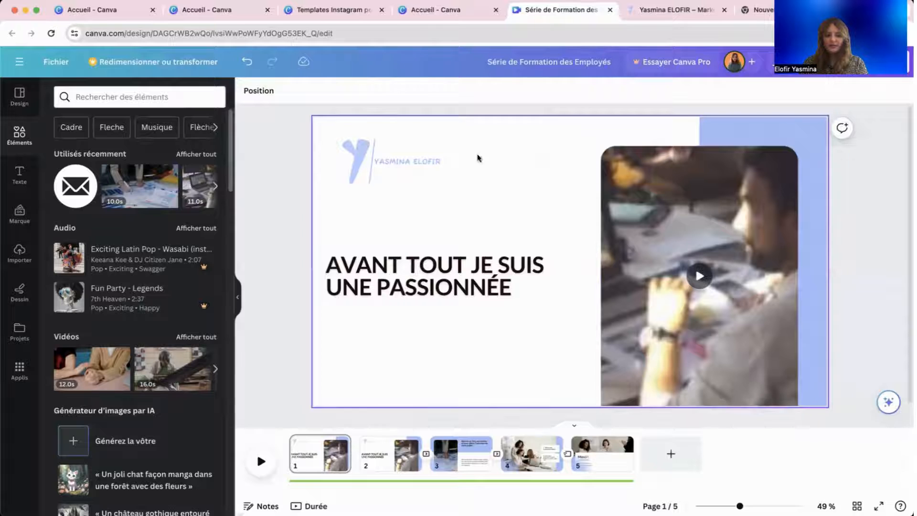
Rename the design to 'post video promo' and open the sharing options.
{"action": "scroll", "coordinate": [149, 233], "scroll_direction": "down", "scroll_amount": 5}
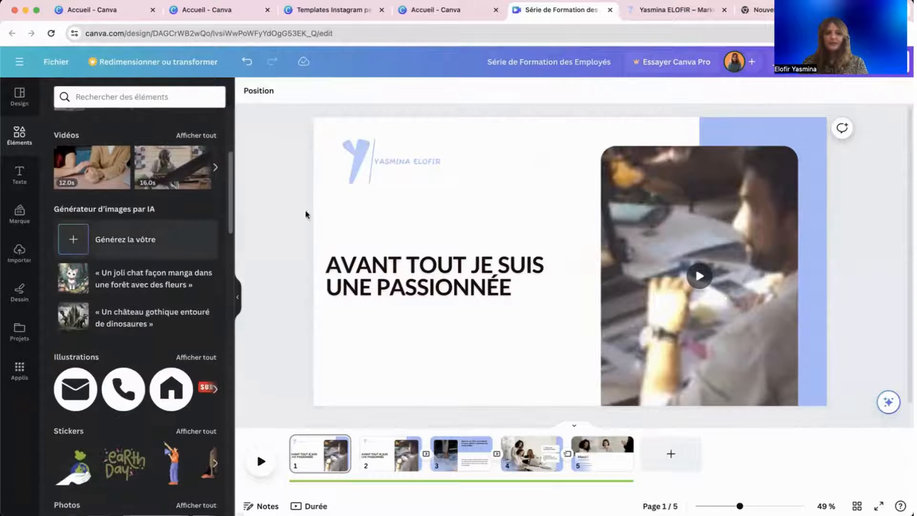
{"action": "left_click", "coordinate": [543, 73]}
{"action": "type", "text": "post video promo"}
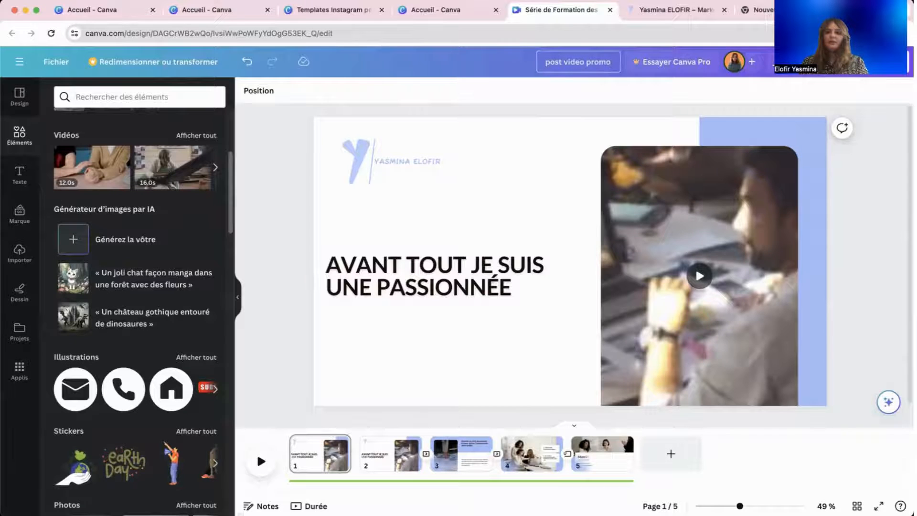
{"action": "left_click", "coordinate": [840, 62]}
Check the MP4 download page selection, keeping all 5 pages, then open Canva's main menu.
{"action": "left_click", "coordinate": [808, 336]}
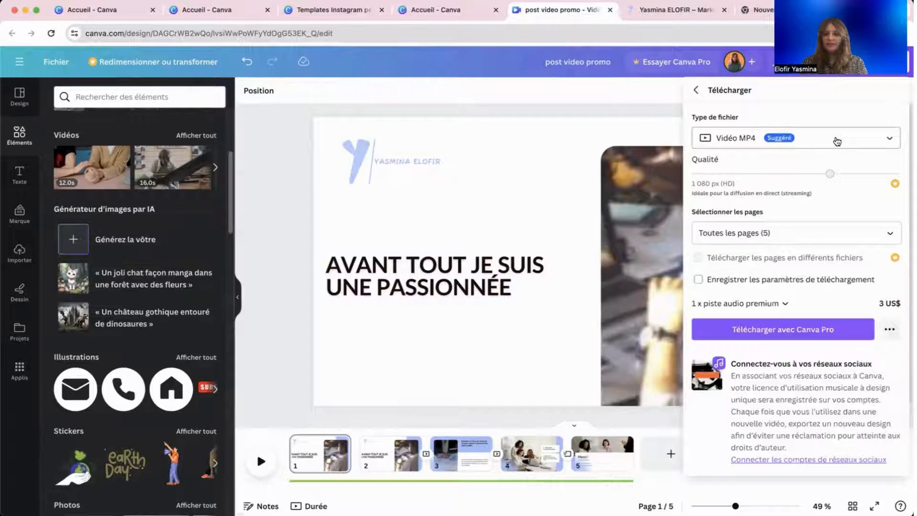
{"action": "left_click", "coordinate": [783, 236]}
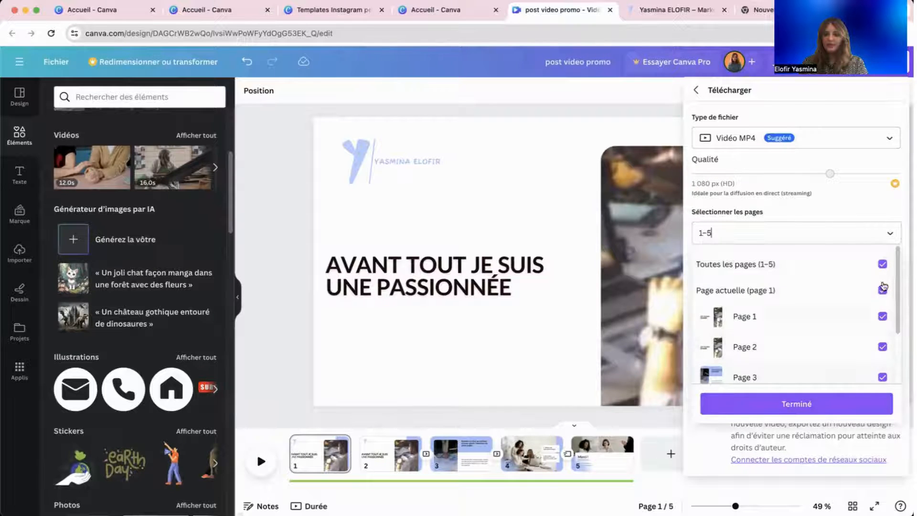
{"action": "left_click", "coordinate": [882, 377]}
{"action": "left_click", "coordinate": [882, 347]}
{"action": "left_click", "coordinate": [882, 347]}
{"action": "left_click", "coordinate": [882, 377]}
{"action": "left_click", "coordinate": [828, 402]}
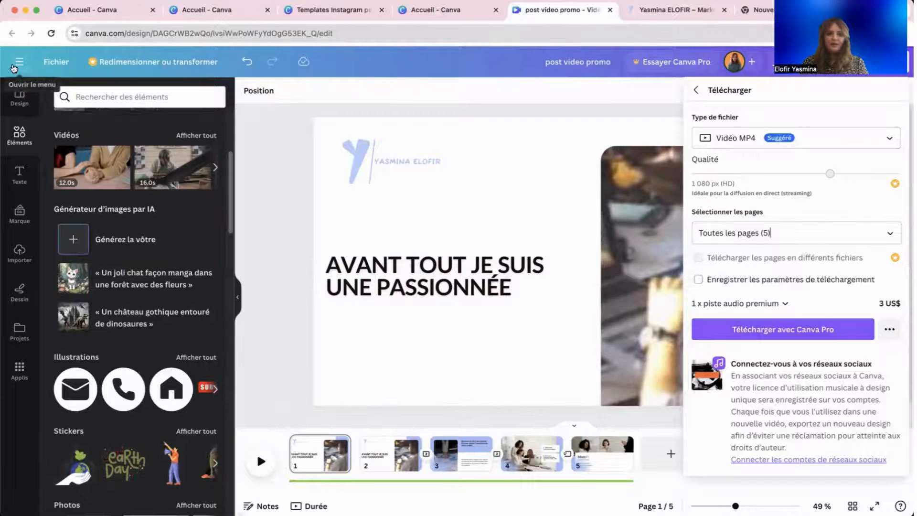
{"action": "left_click", "coordinate": [19, 62]}
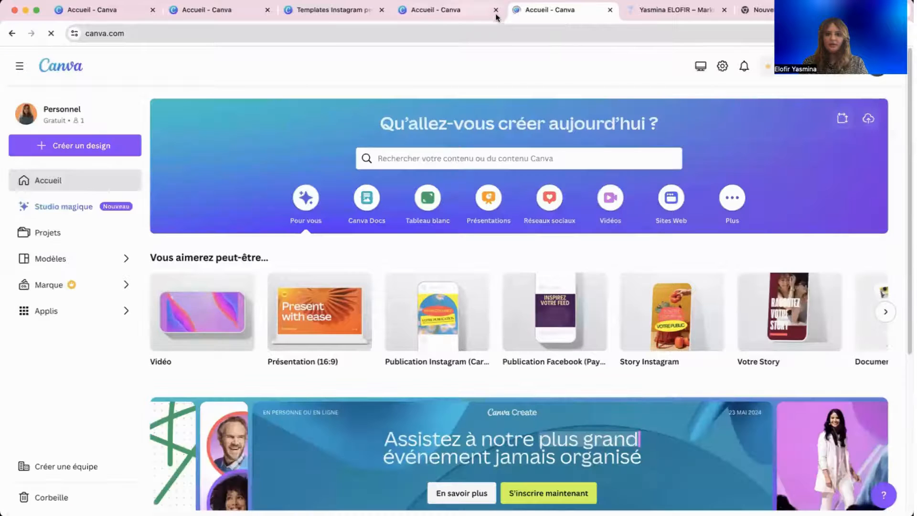
Close the three extra Canva tabs and check who can access post video promo.
{"action": "left_click", "coordinate": [496, 10]}
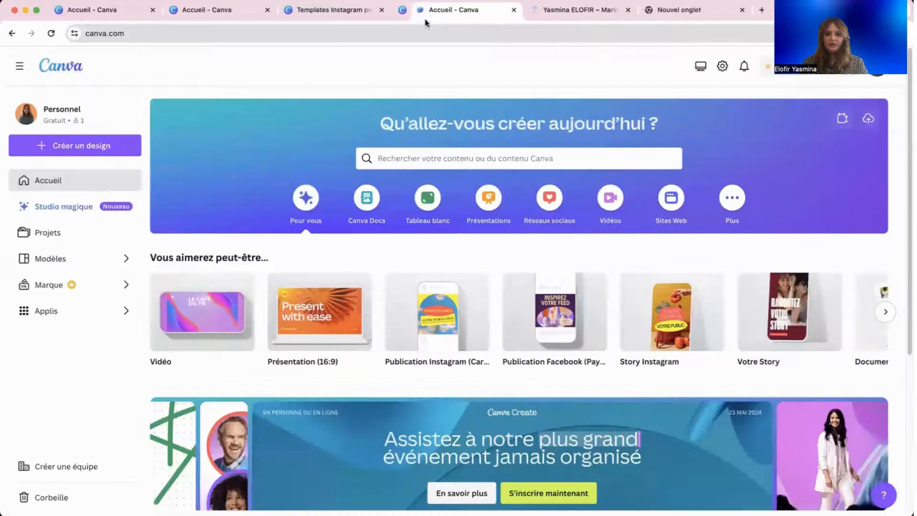
{"action": "left_click", "coordinate": [381, 10]}
{"action": "left_click", "coordinate": [266, 11]}
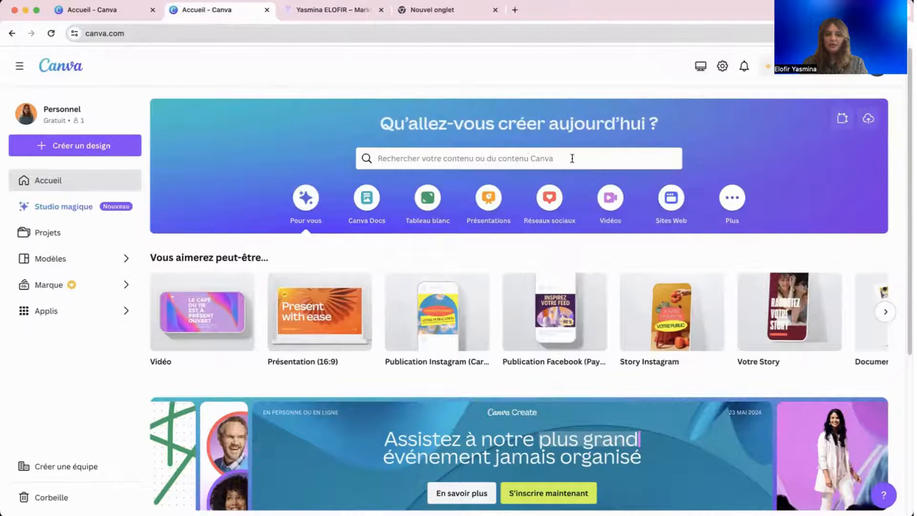
{"action": "scroll", "coordinate": [606, 167], "scroll_direction": "down", "scroll_amount": 5}
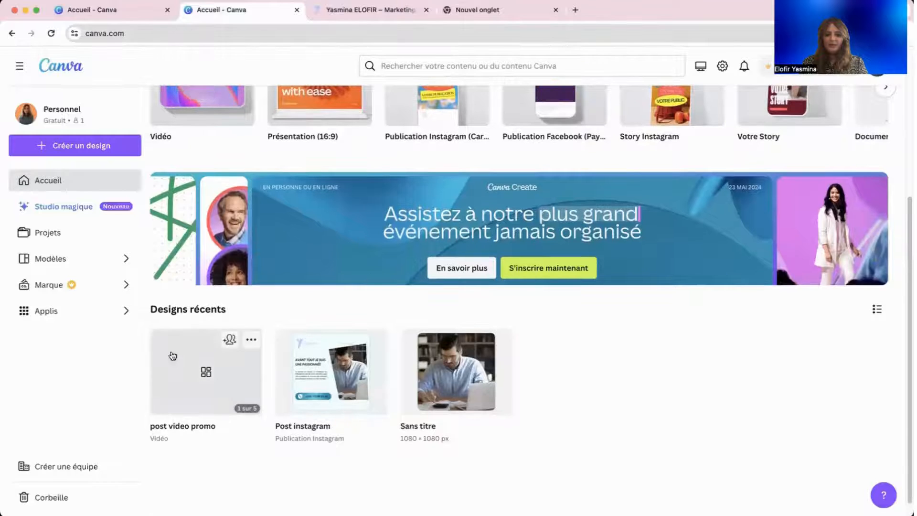
{"action": "left_click", "coordinate": [229, 340]}
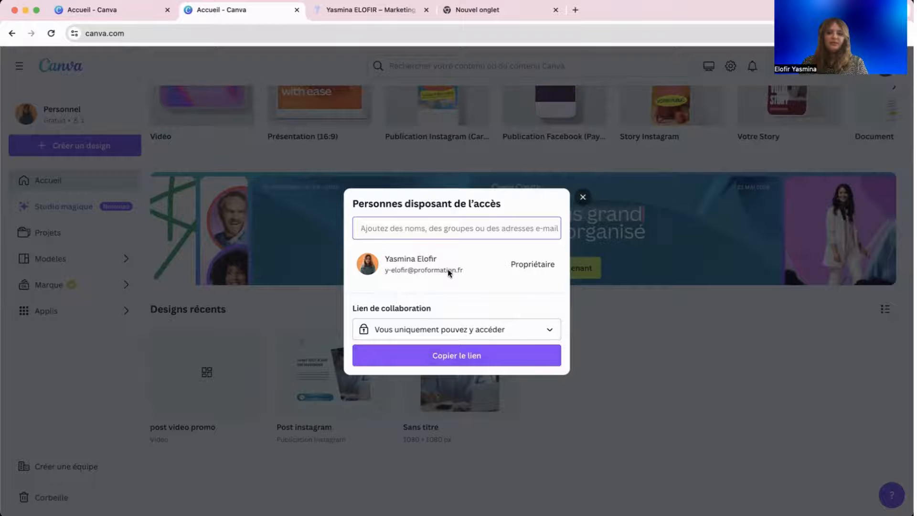
{"action": "left_click", "coordinate": [581, 198]}
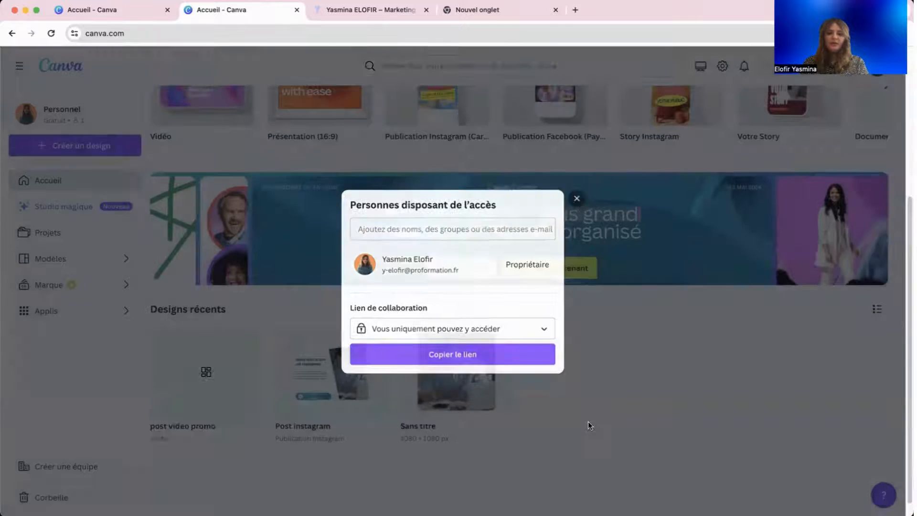
Browse the suggested design formats and start a blank Présentation (16:9).
{"action": "scroll", "coordinate": [587, 449], "scroll_direction": "up", "scroll_amount": 5}
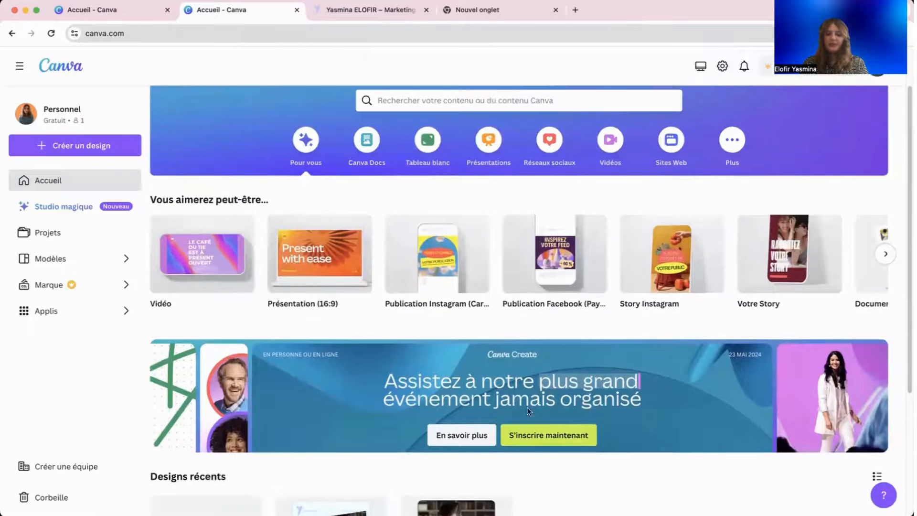
{"action": "left_click", "coordinate": [885, 254]}
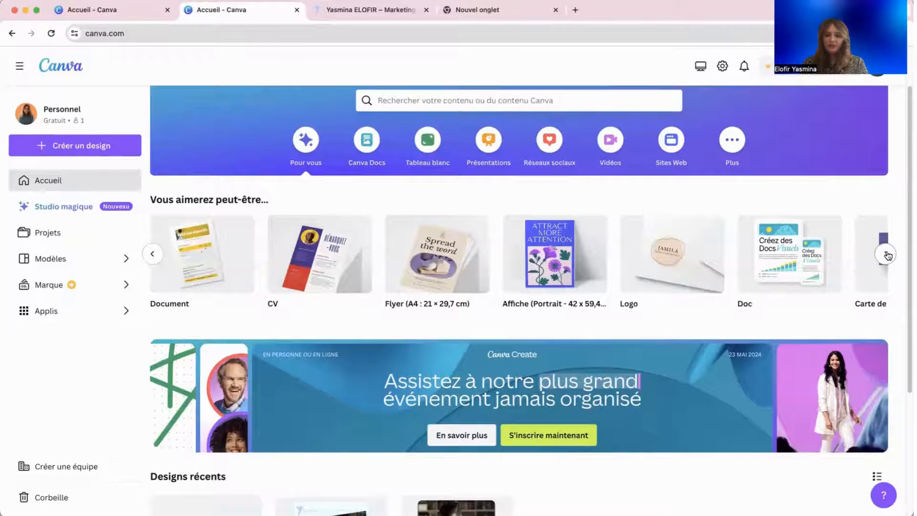
{"action": "left_click", "coordinate": [888, 254]}
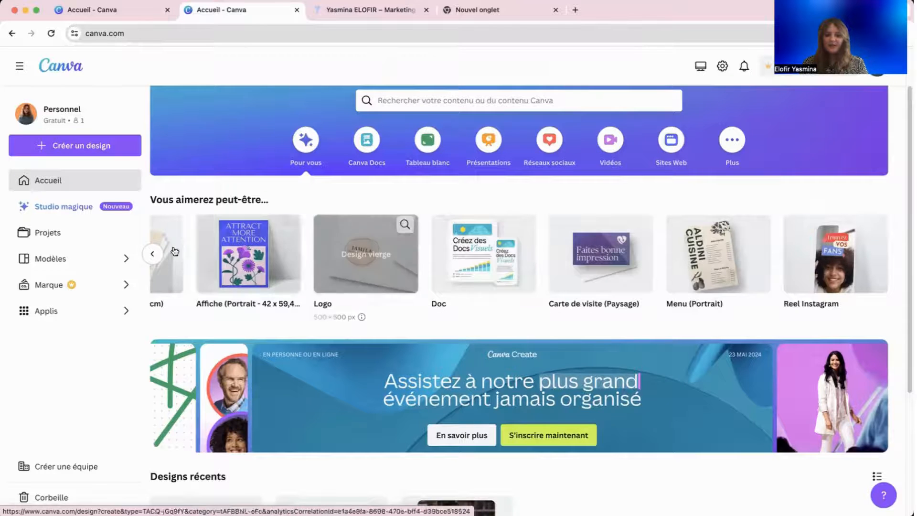
{"action": "left_click", "coordinate": [153, 254]}
{"action": "left_click", "coordinate": [153, 254]}
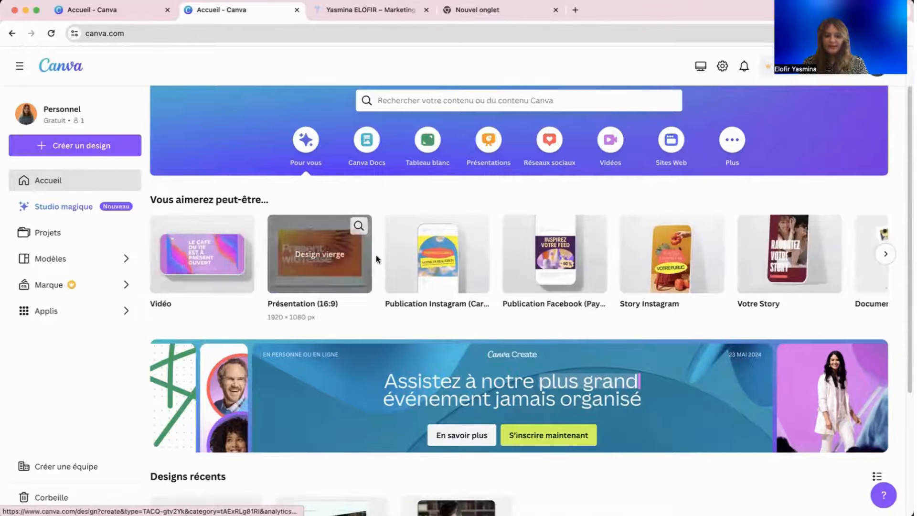
{"action": "scroll", "coordinate": [377, 259], "scroll_direction": "down", "scroll_amount": 4}
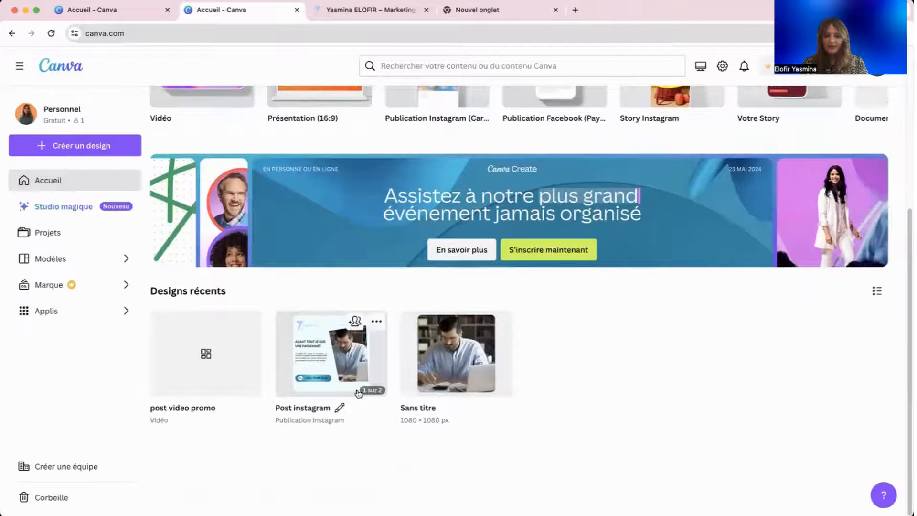
{"action": "scroll", "coordinate": [358, 274], "scroll_direction": "up", "scroll_amount": 4}
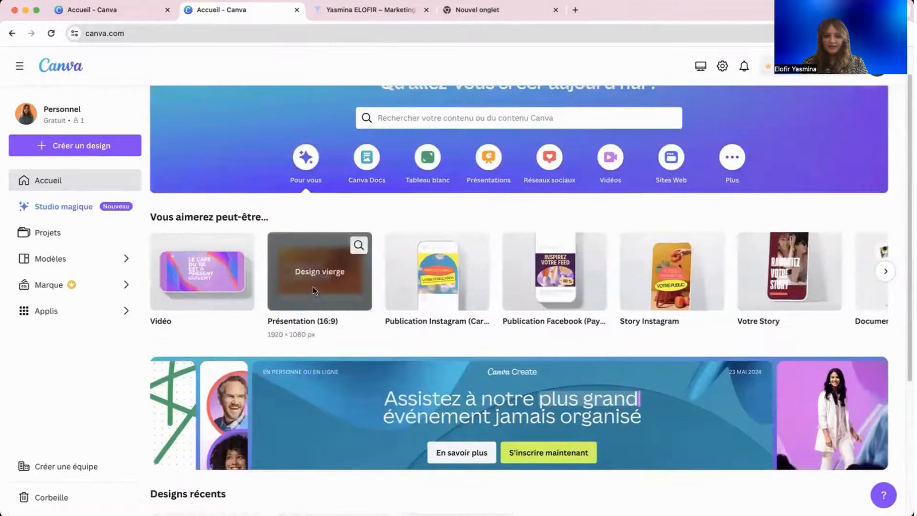
{"action": "left_click", "coordinate": [357, 274]}
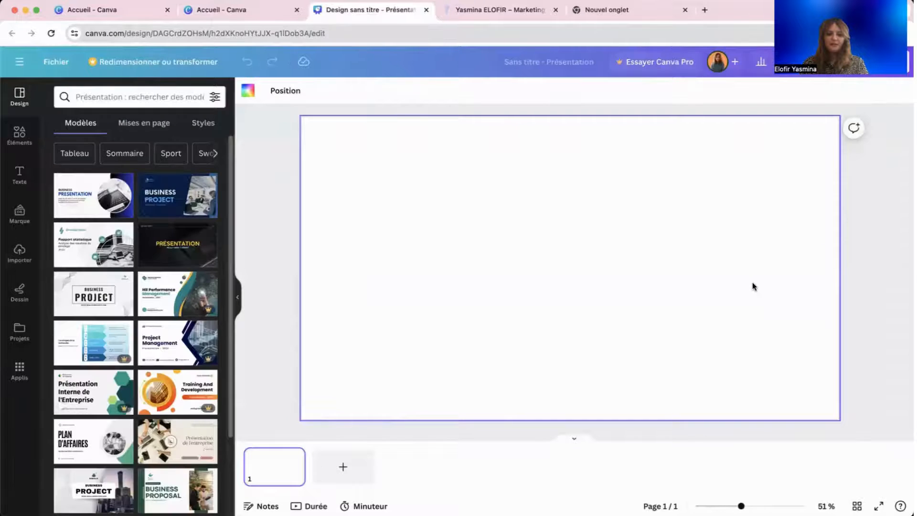
Rerun the AGENCE DIGITALE template search and open the Red Modern Business Marketing Agency template.
{"action": "left_click", "coordinate": [133, 101]}
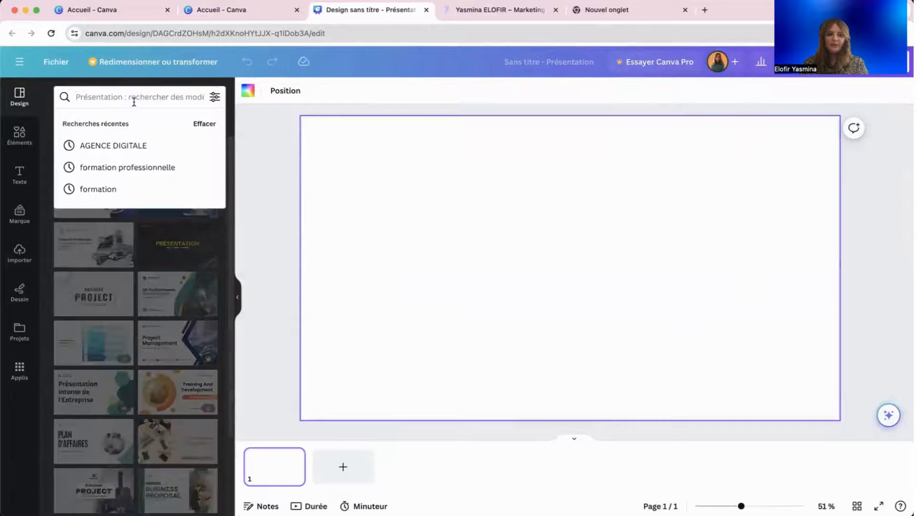
{"action": "left_click", "coordinate": [136, 145]}
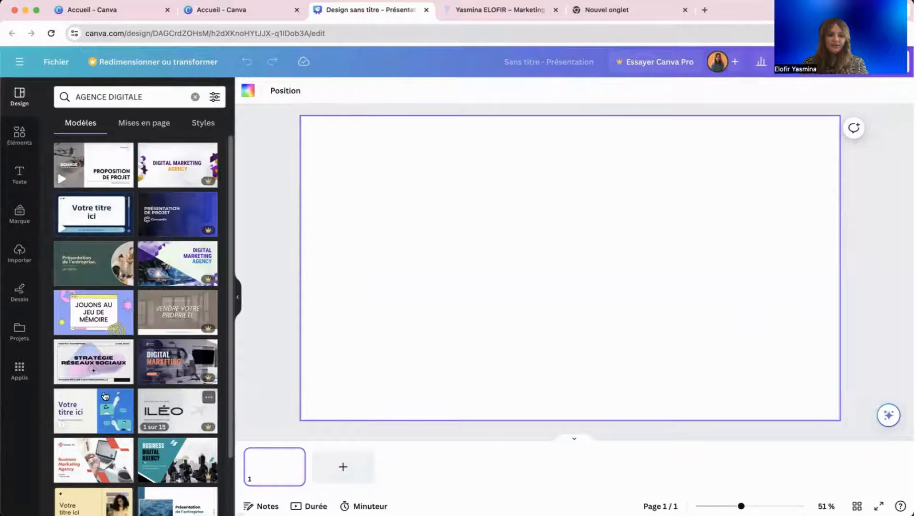
{"action": "left_click", "coordinate": [114, 472]}
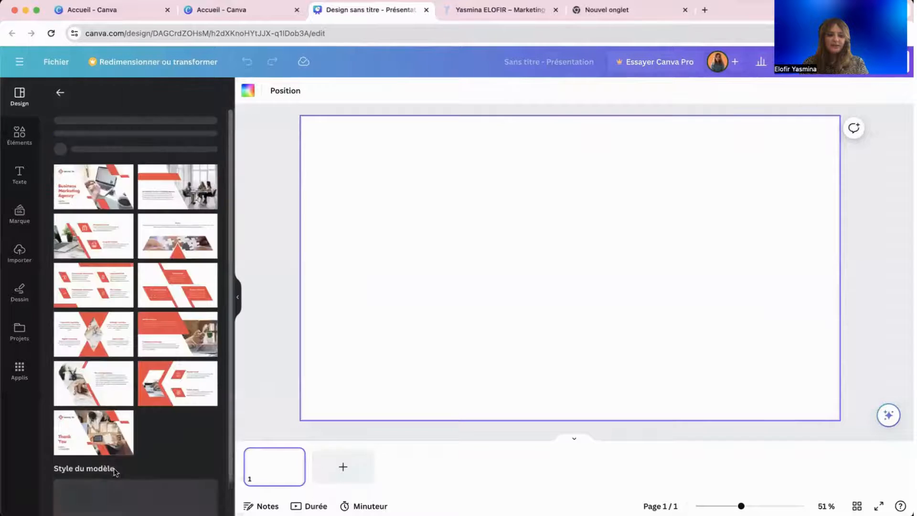
{"action": "scroll", "coordinate": [116, 273], "scroll_direction": "down", "scroll_amount": 3}
{"action": "scroll", "coordinate": [116, 273], "scroll_direction": "up", "scroll_amount": 3}
{"action": "scroll", "coordinate": [119, 287], "scroll_direction": "down", "scroll_amount": 3}
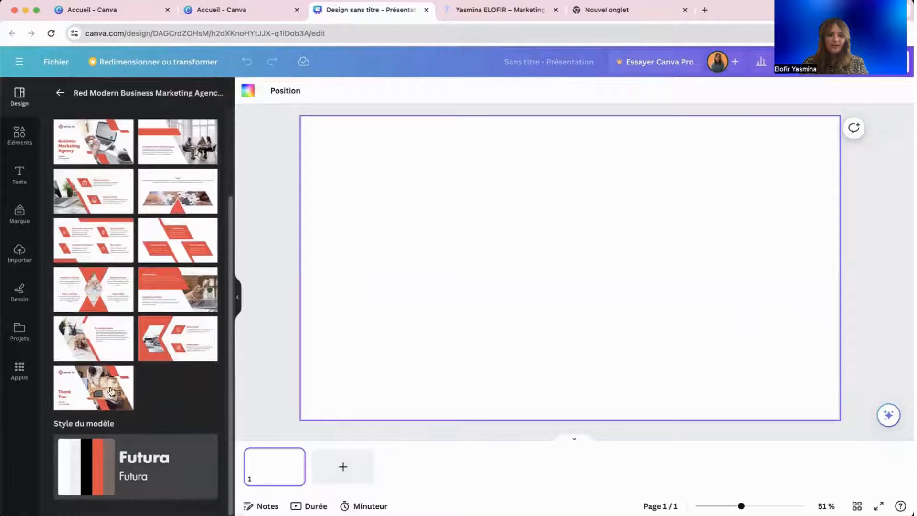
Apply the Futura style, clear page 1, and fill it with the Business Marketing Agency title page.
{"action": "left_click", "coordinate": [139, 484]}
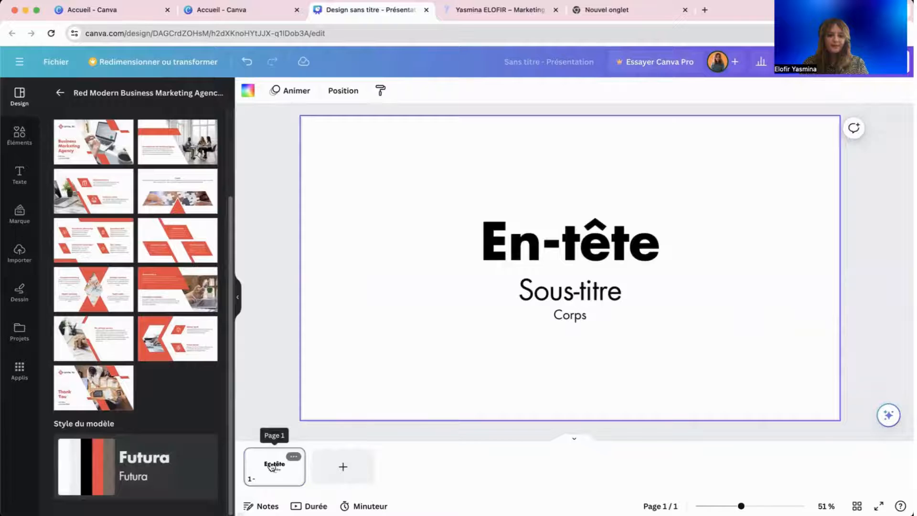
{"action": "left_click", "coordinate": [294, 456]}
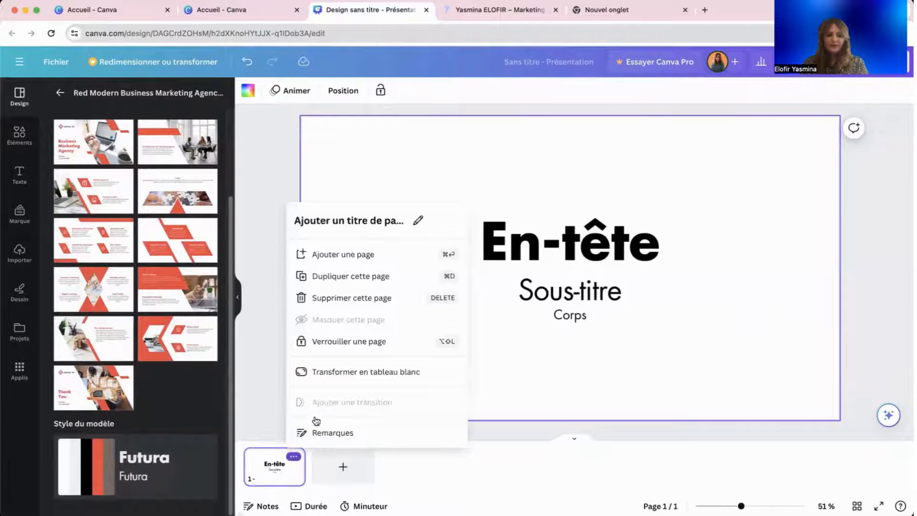
{"action": "left_click", "coordinate": [309, 299]}
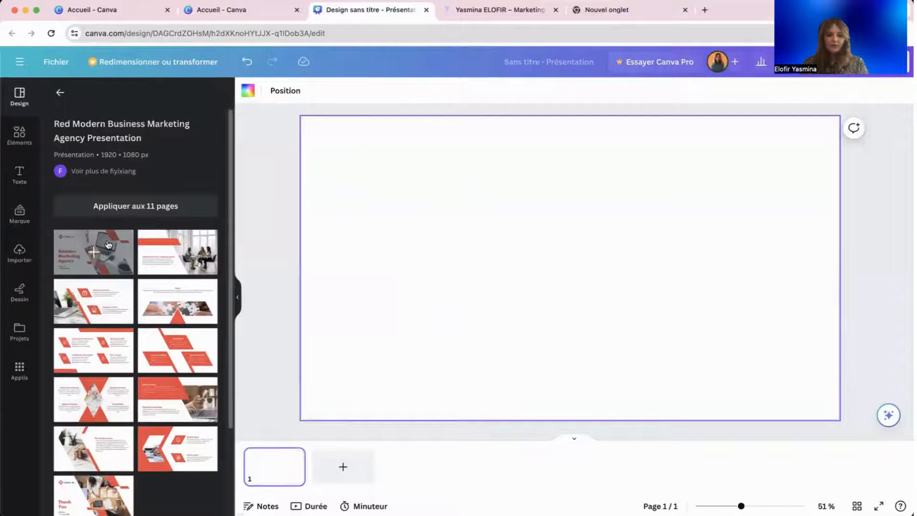
{"action": "left_click", "coordinate": [108, 244]}
Replace the Larana, Inc. text and red flower logo with the uploaded name logo at top-left.
{"action": "left_click", "coordinate": [403, 165]}
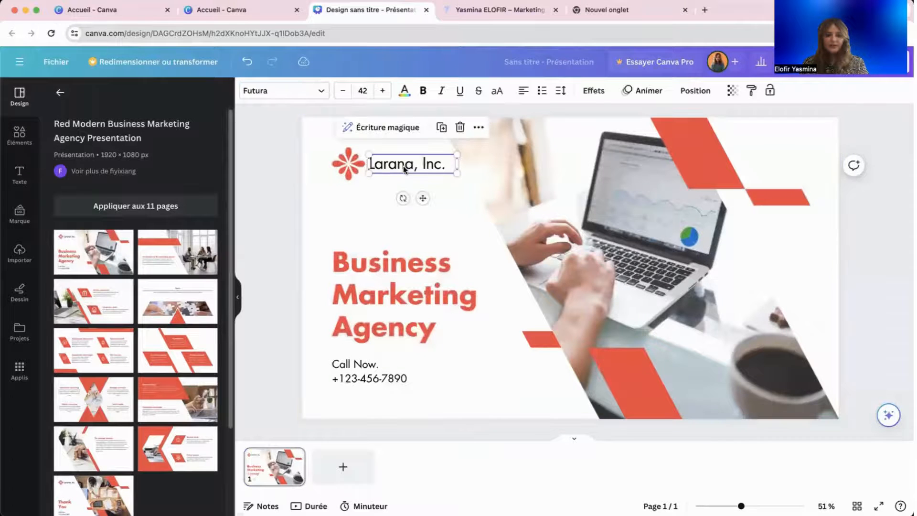
{"action": "key", "text": "Delete"}
{"action": "left_click", "coordinate": [336, 170]}
{"action": "key", "text": "Delete"}
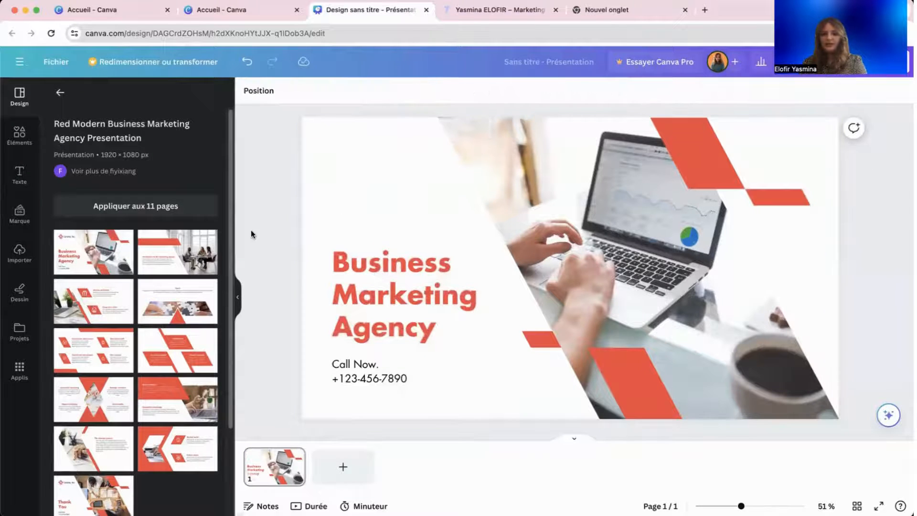
{"action": "left_click", "coordinate": [19, 251]}
{"action": "left_click", "coordinate": [129, 230]}
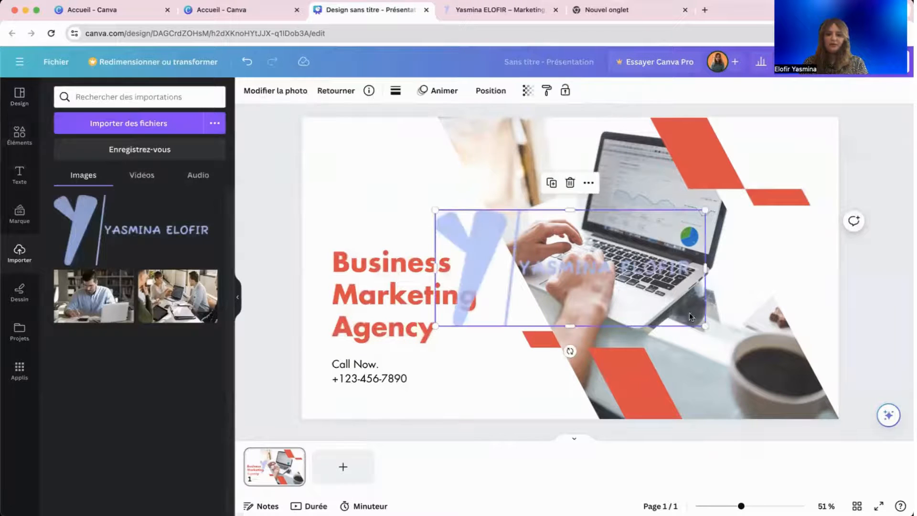
{"action": "left_click_drag", "start_coordinate": [701, 326], "coordinate": [386, 184]}
Add a blank second page to the presentation.
{"action": "left_click", "coordinate": [395, 284]}
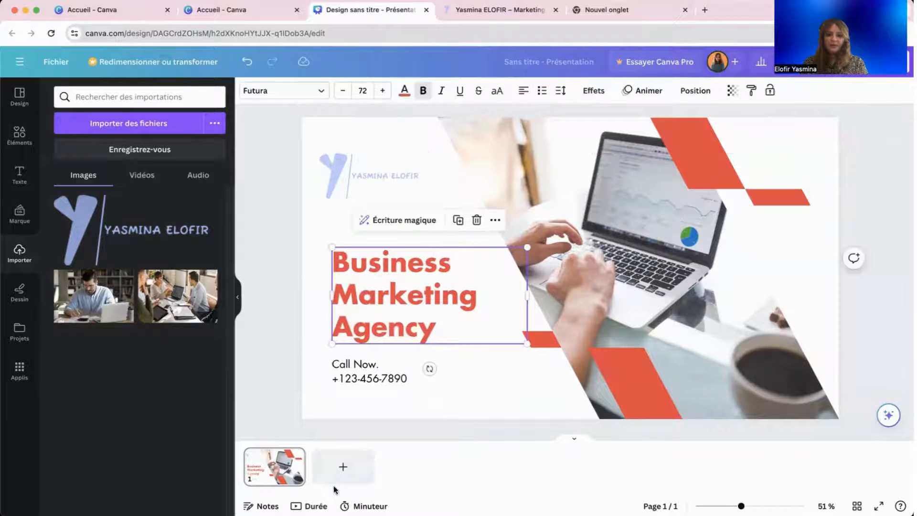
{"action": "left_click", "coordinate": [337, 467]}
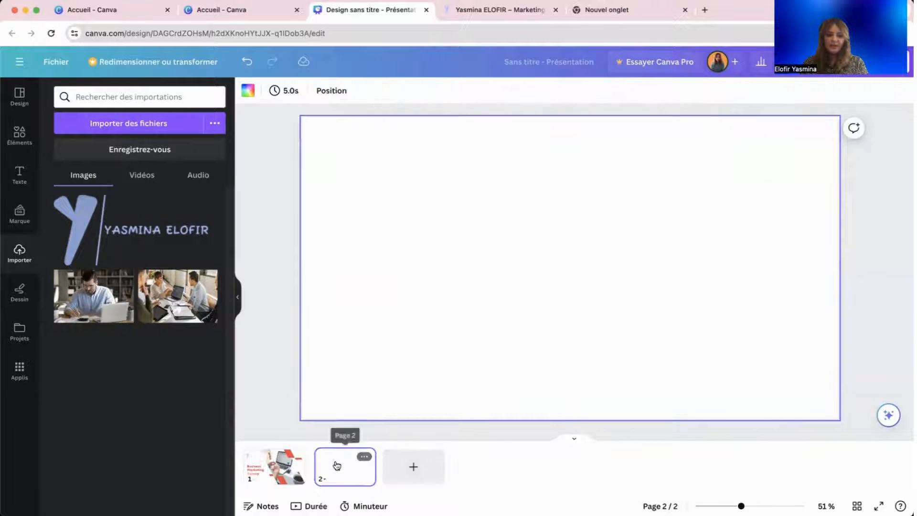
{"action": "left_click", "coordinate": [9, 143]}
Apply the template's Introduction to the marketing agency page to page 2.
{"action": "left_click", "coordinate": [20, 96]}
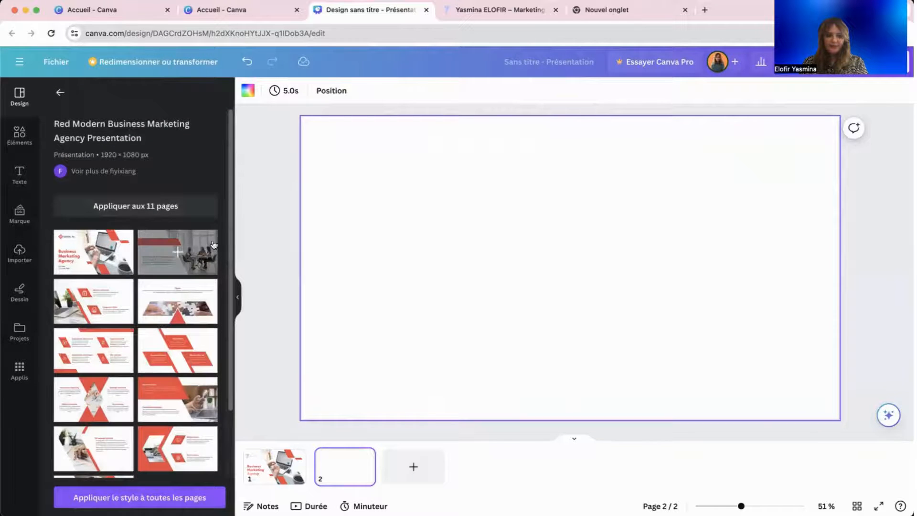
{"action": "left_click", "coordinate": [203, 251]}
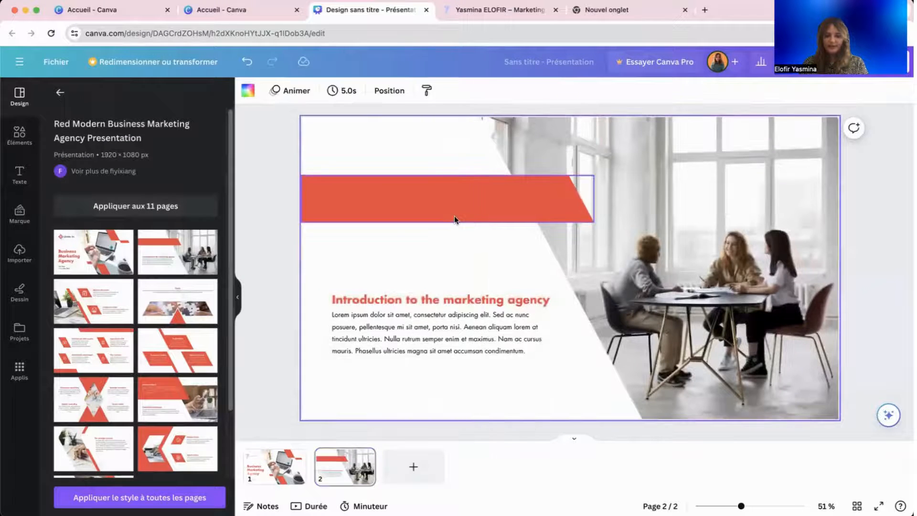
{"action": "left_click", "coordinate": [354, 185]}
{"action": "left_click", "coordinate": [462, 317]}
{"action": "left_click", "coordinate": [462, 302]}
{"action": "left_click", "coordinate": [463, 332]}
Resize the red banner to width 935, nudge the team photo, and shift the banner slightly up.
{"action": "left_click", "coordinate": [537, 200]}
{"action": "mouse_move", "coordinate": [592, 220]}
{"action": "left_mouse_down"}
{"action": "mouse_move", "coordinate": [571, 206]}
{"action": "mouse_move", "coordinate": [604, 223]}
{"action": "left_mouse_up"}
{"action": "left_click_drag", "start_coordinate": [641, 258], "coordinate": [634, 255]}
{"action": "left_click", "coordinate": [424, 369]}
{"action": "left_click", "coordinate": [685, 291]}
{"action": "left_click_drag", "start_coordinate": [684, 291], "coordinate": [693, 294]}
{"action": "left_click", "coordinate": [377, 300]}
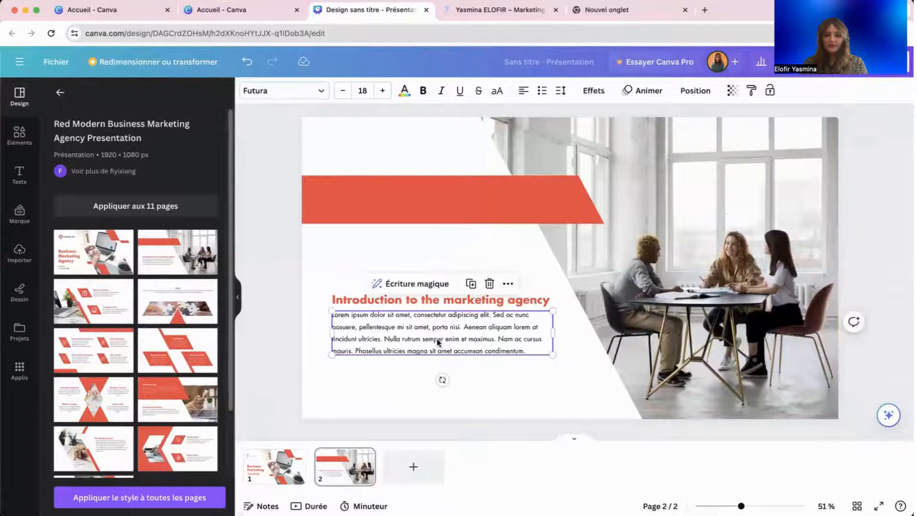
{"action": "left_click", "coordinate": [524, 343]}
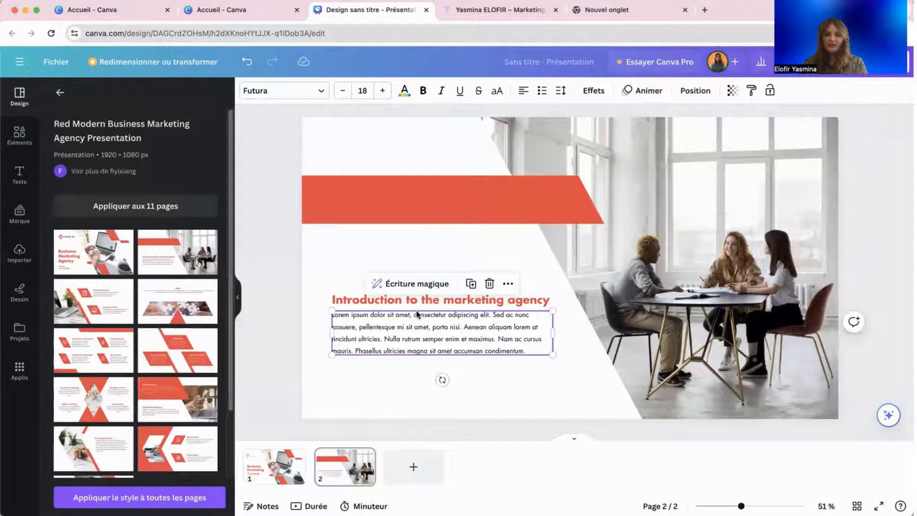
{"action": "mouse_move", "coordinate": [314, 210]}
{"action": "left_mouse_down"}
{"action": "mouse_move", "coordinate": [324, 210]}
{"action": "mouse_move", "coordinate": [314, 209]}
{"action": "left_mouse_up"}
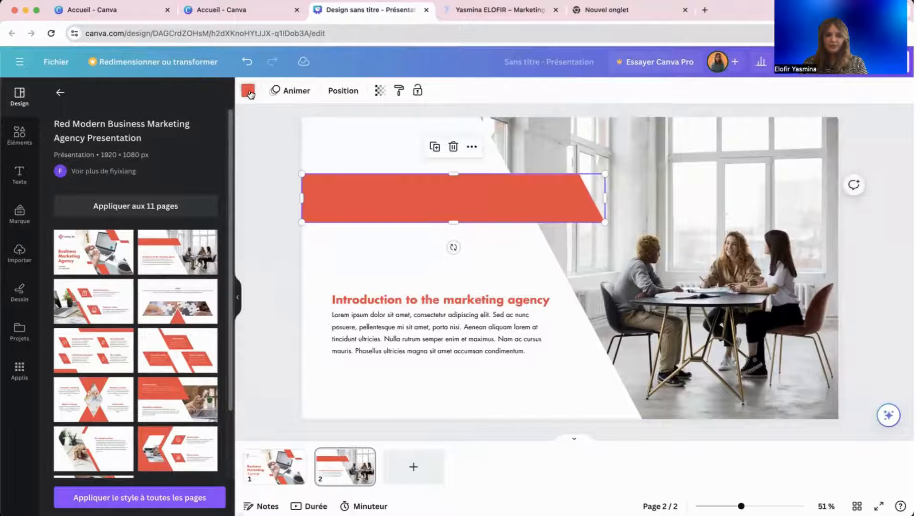
Recolour the page 2 banner with the light blue photo swatch.
{"action": "left_click", "coordinate": [249, 92]}
{"action": "left_click", "coordinate": [95, 323]}
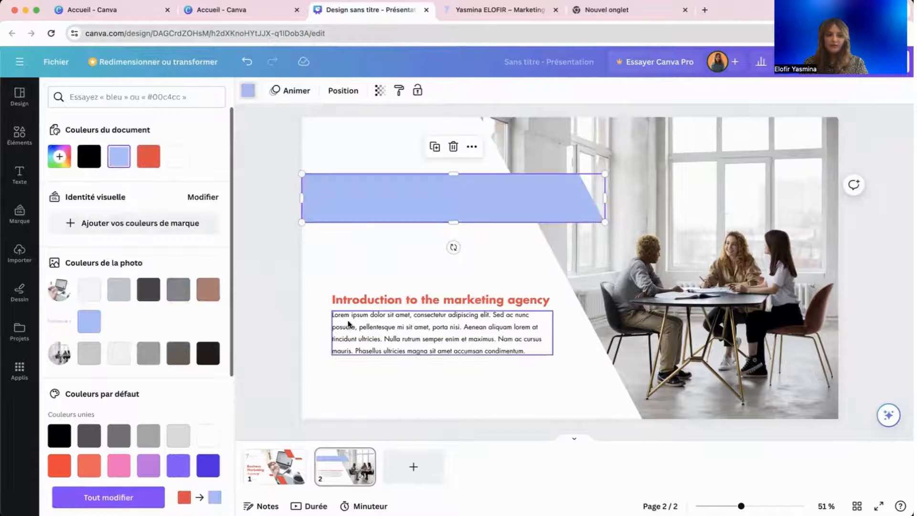
{"action": "left_click", "coordinate": [345, 319]}
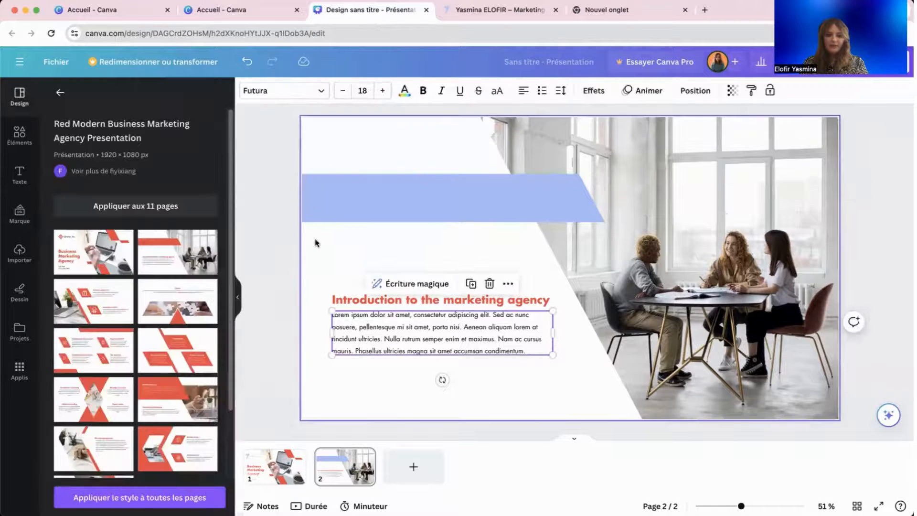
{"action": "left_click", "coordinate": [274, 477]}
Change the heading font to Lato and replace Futura with Lato across the design.
{"action": "left_click", "coordinate": [381, 308]}
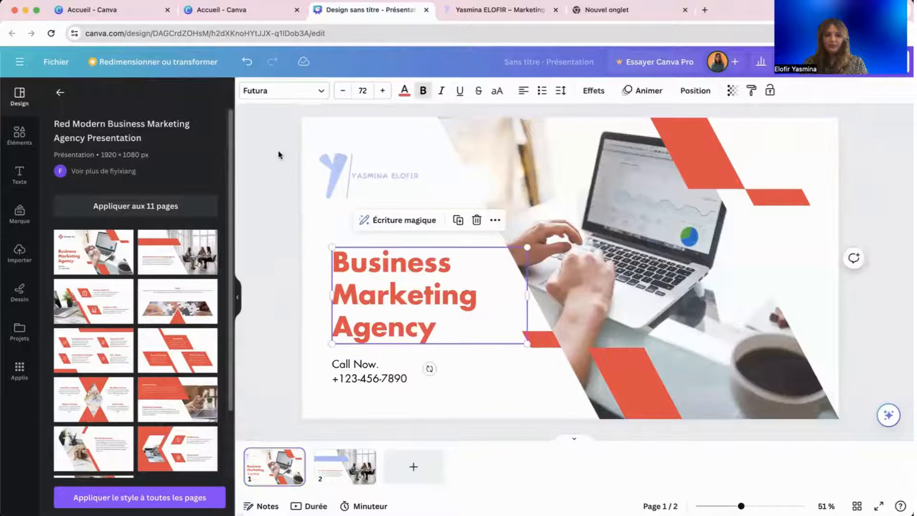
{"action": "left_click", "coordinate": [297, 88]}
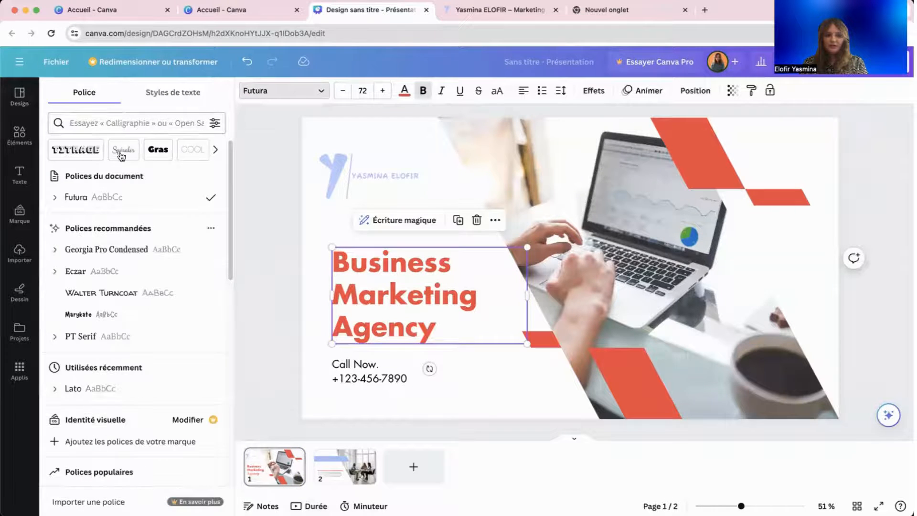
{"action": "left_click", "coordinate": [129, 120]}
{"action": "type", "text": "l"}
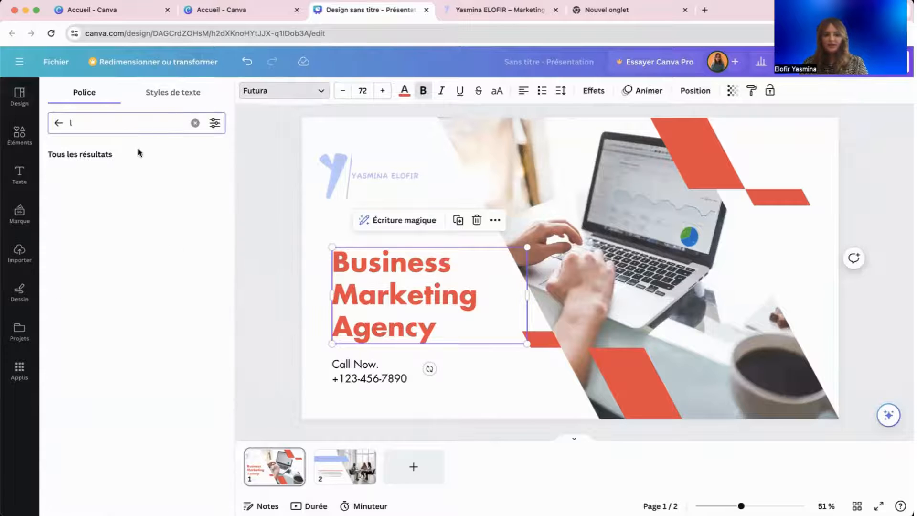
{"action": "key", "text": "BackSpace"}
{"action": "left_click", "coordinate": [98, 197]}
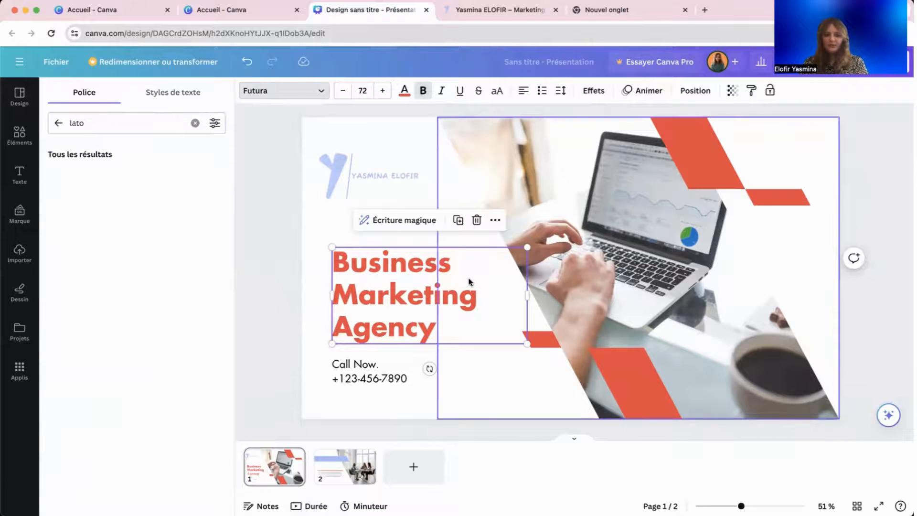
{"action": "left_click", "coordinate": [121, 181]}
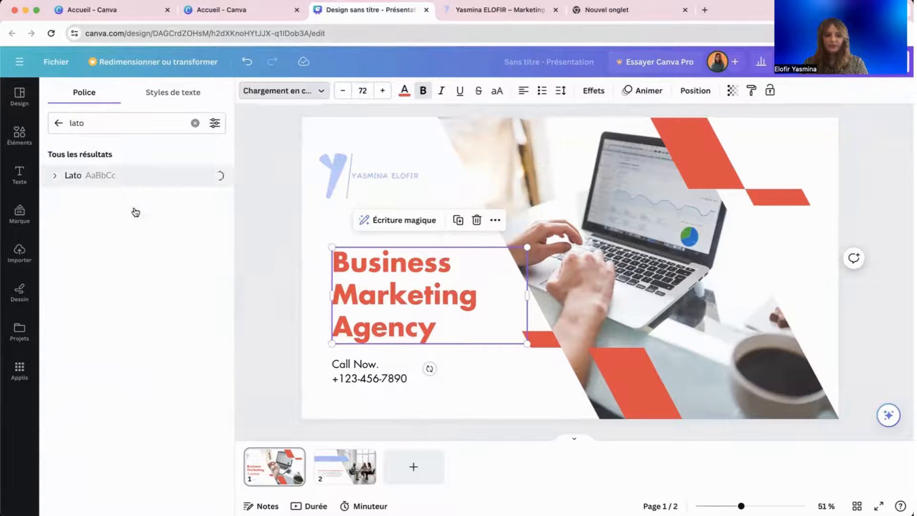
{"action": "left_click", "coordinate": [119, 497]}
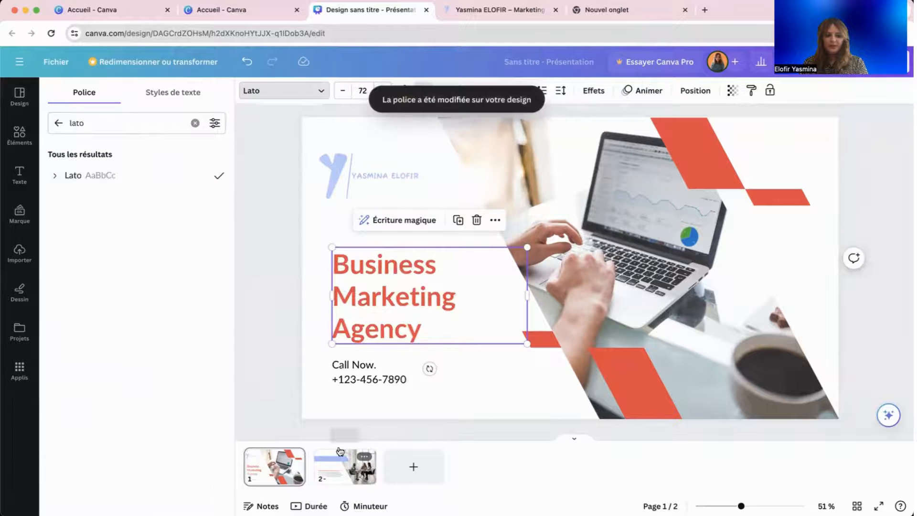
Make the Business Marketing Agency heading on page 1 light blue.
{"action": "left_click", "coordinate": [345, 466]}
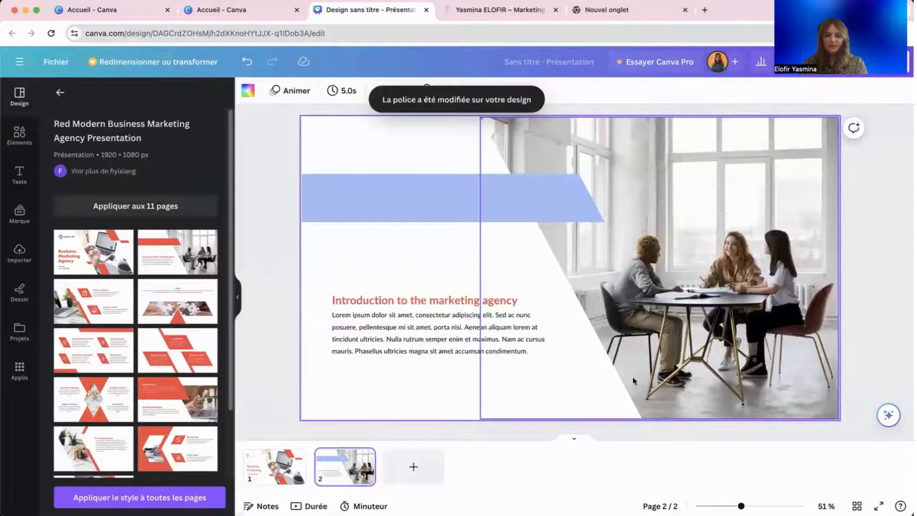
{"action": "left_click", "coordinate": [595, 367]}
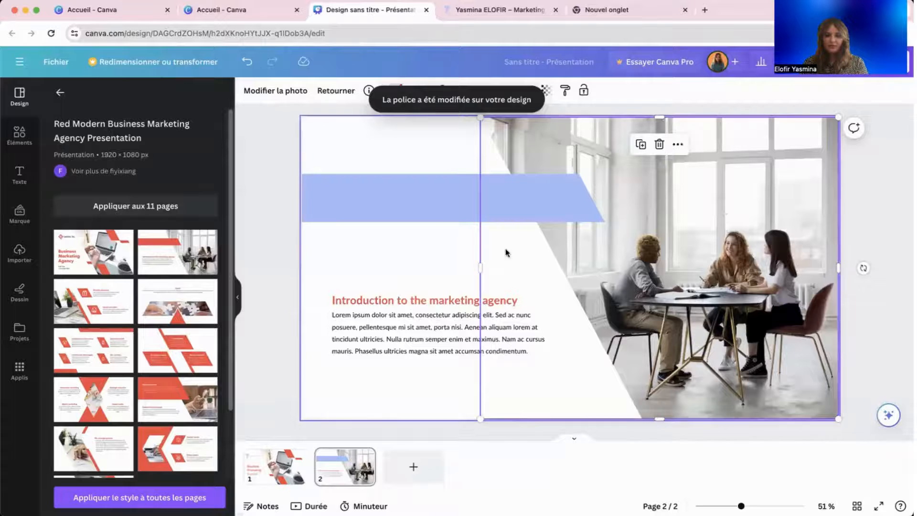
{"action": "left_click", "coordinate": [430, 305]}
{"action": "left_click", "coordinate": [274, 465]}
{"action": "left_click", "coordinate": [392, 296]}
{"action": "left_click", "coordinate": [406, 90]}
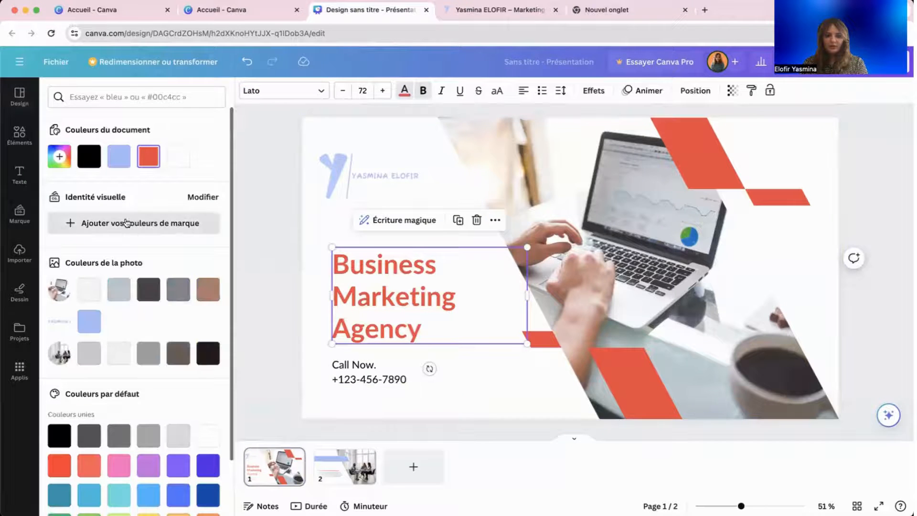
{"action": "left_click", "coordinate": [119, 156]}
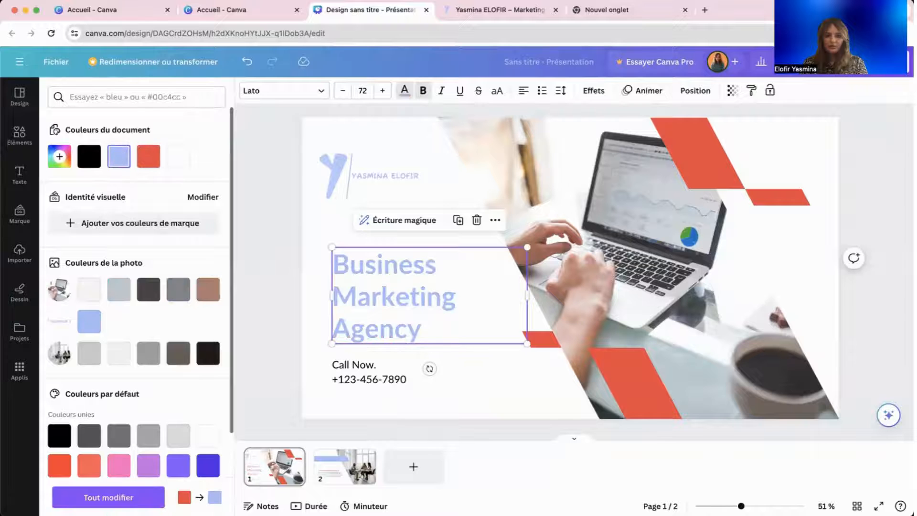
Review the page 2 heading and photo, then return to page 1.
{"action": "left_click", "coordinate": [349, 477]}
{"action": "left_click", "coordinate": [423, 299]}
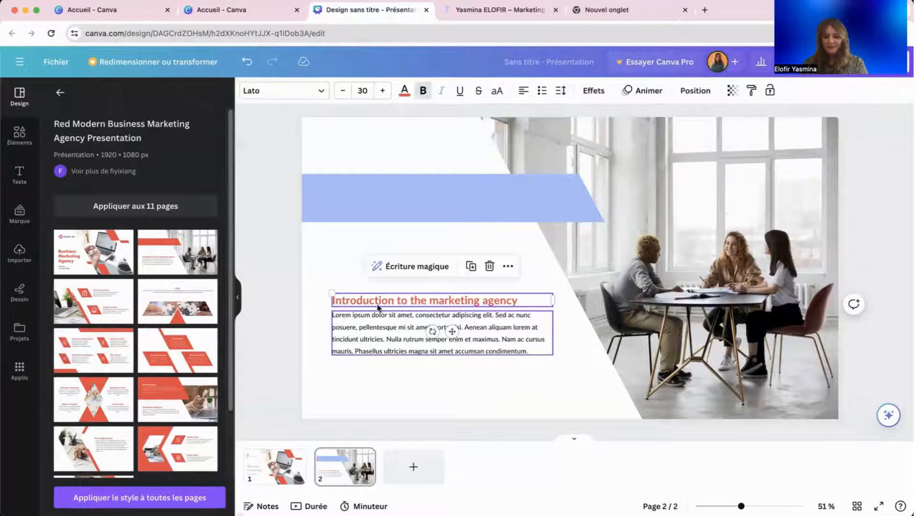
{"action": "left_click", "coordinate": [733, 271]}
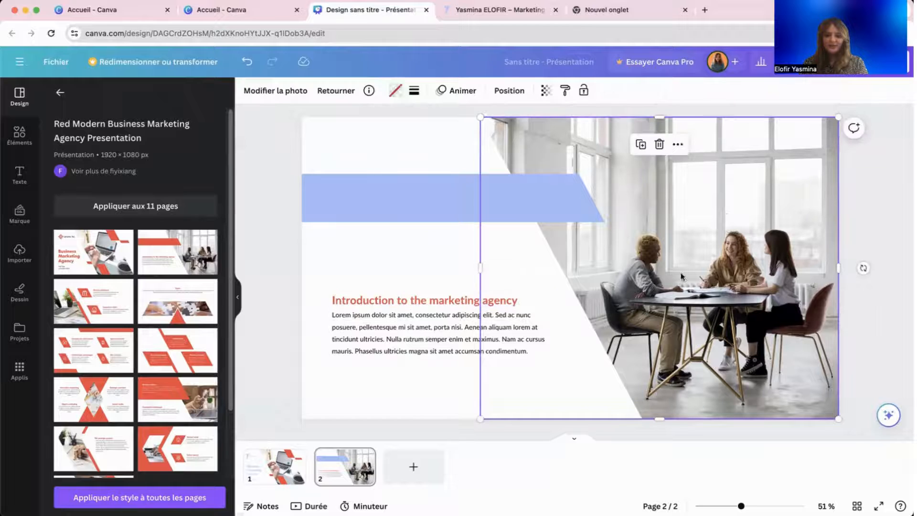
{"action": "left_click", "coordinate": [279, 457]}
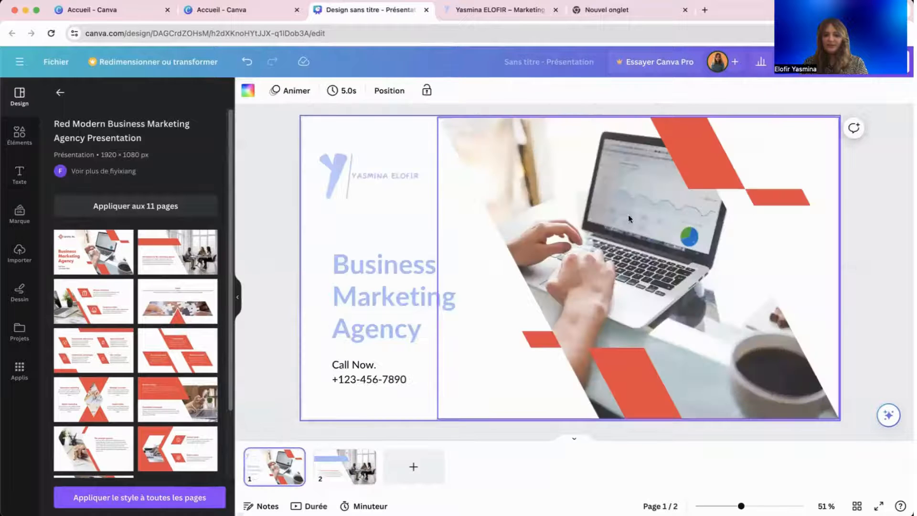
Add a third page filled with the template's Mission statement layout.
{"action": "left_click", "coordinate": [164, 372]}
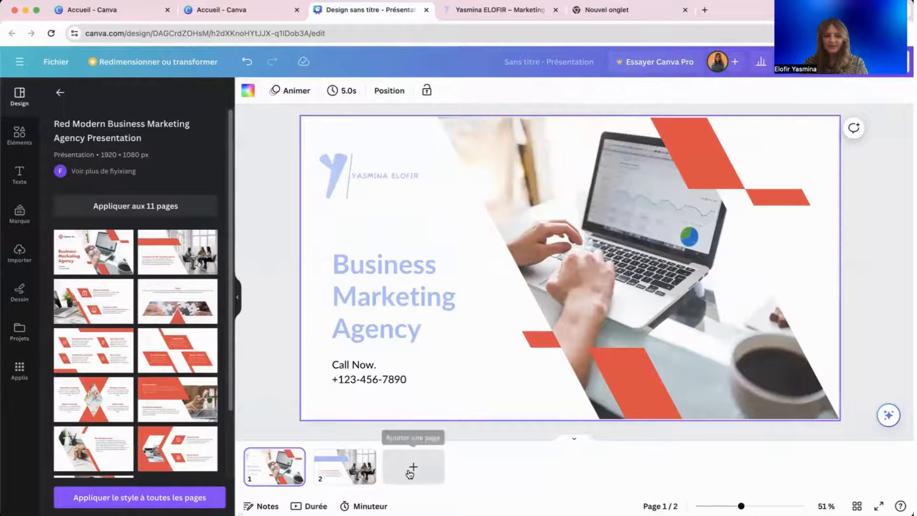
{"action": "left_click", "coordinate": [93, 301]}
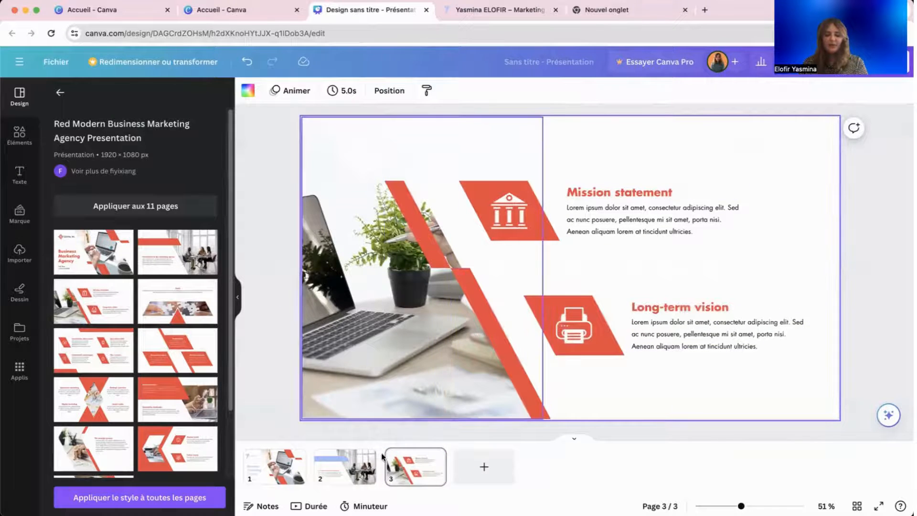
{"action": "left_click", "coordinate": [287, 479]}
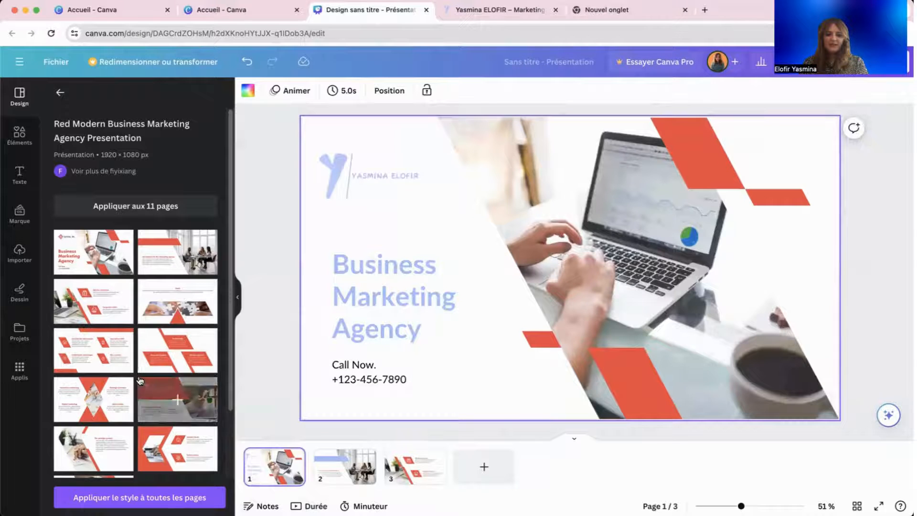
Add a fourth page with the Testimonials layout, then step back to the introduction slide.
{"action": "left_click", "coordinate": [484, 467]}
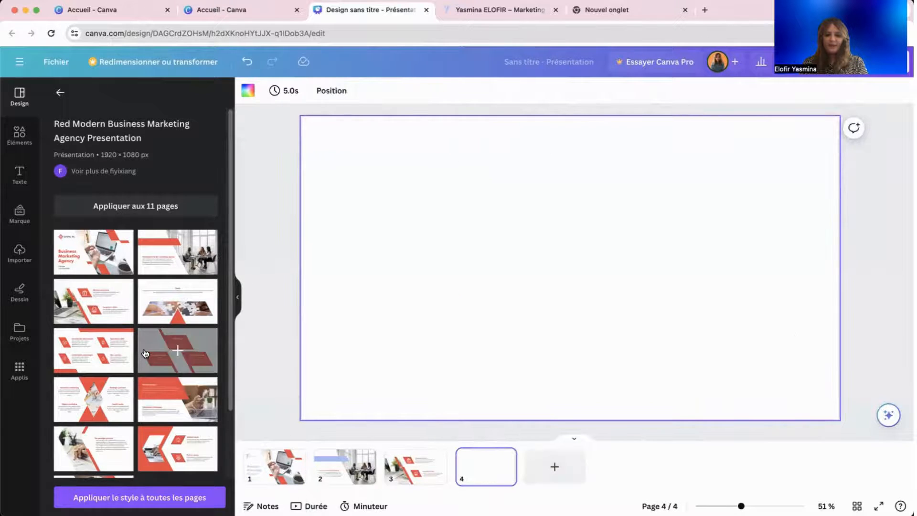
{"action": "left_click", "coordinate": [178, 350]}
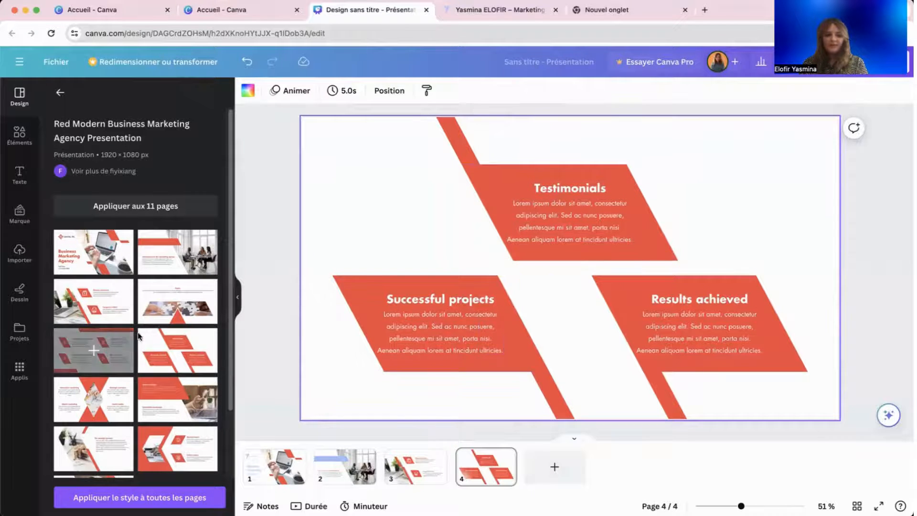
{"action": "scroll", "coordinate": [142, 329], "scroll_direction": "down", "scroll_amount": 5}
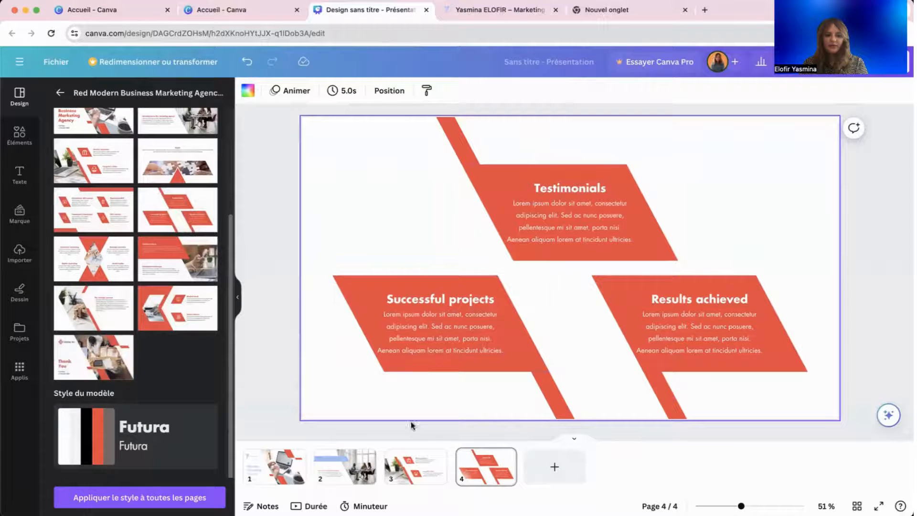
{"action": "key", "text": "Left"}
{"action": "key", "text": "Left"}
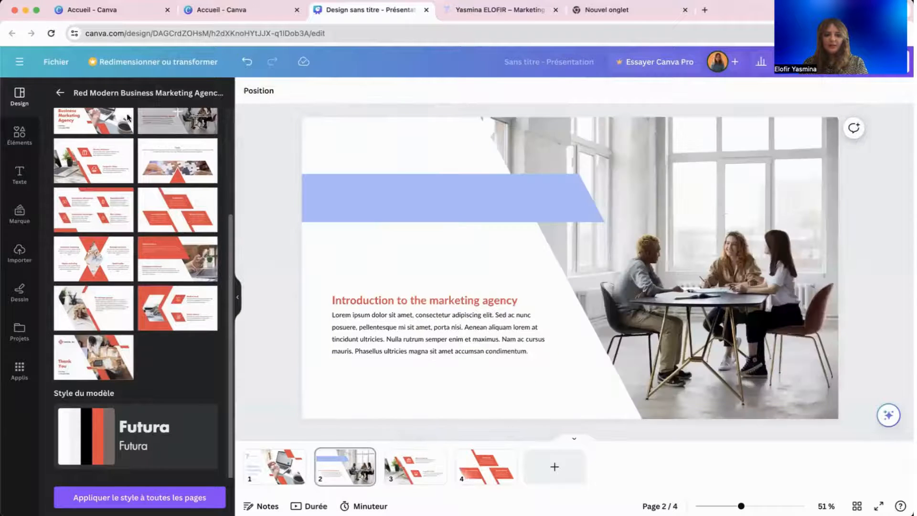
Refine the AGENCE DIGITALE template search with 'strategie' and scroll through the results.
{"action": "left_click", "coordinate": [57, 95]}
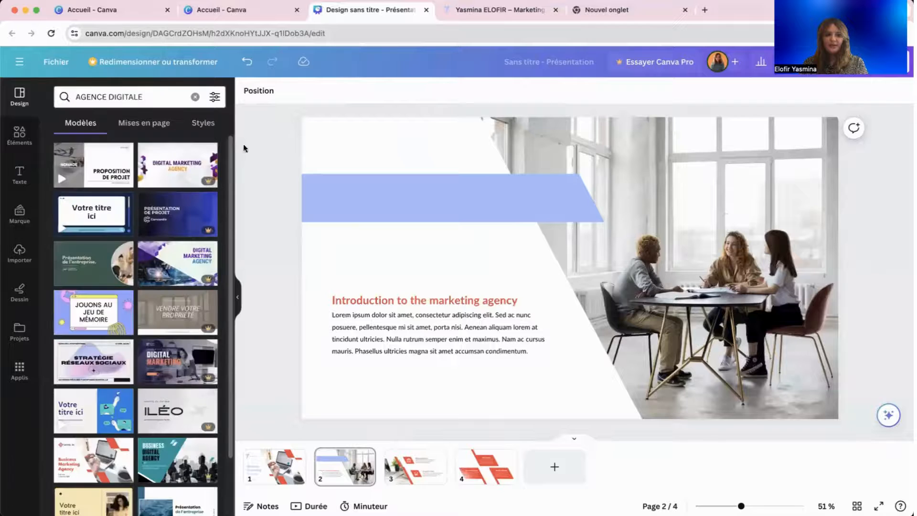
{"action": "left_click", "coordinate": [159, 92]}
{"action": "type", "text": "strategoe"}
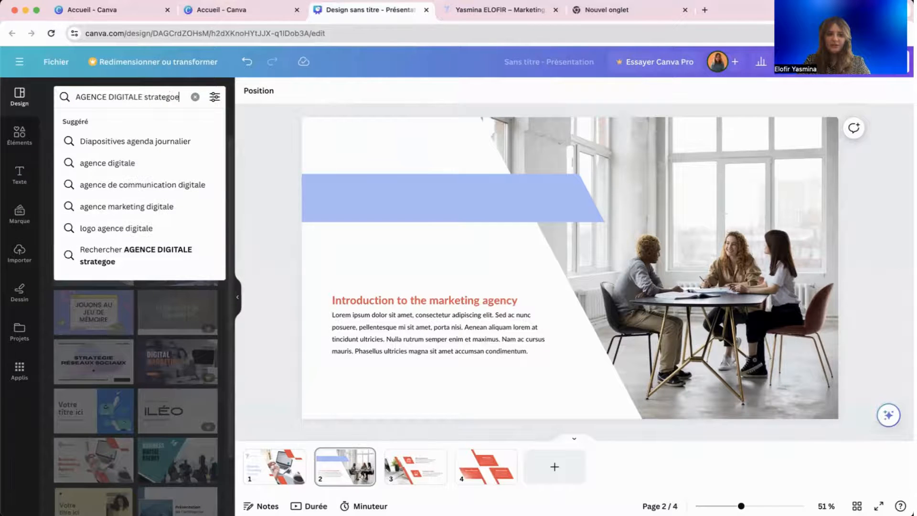
{"action": "type", "text": "e"}
{"action": "key", "text": "Return"}
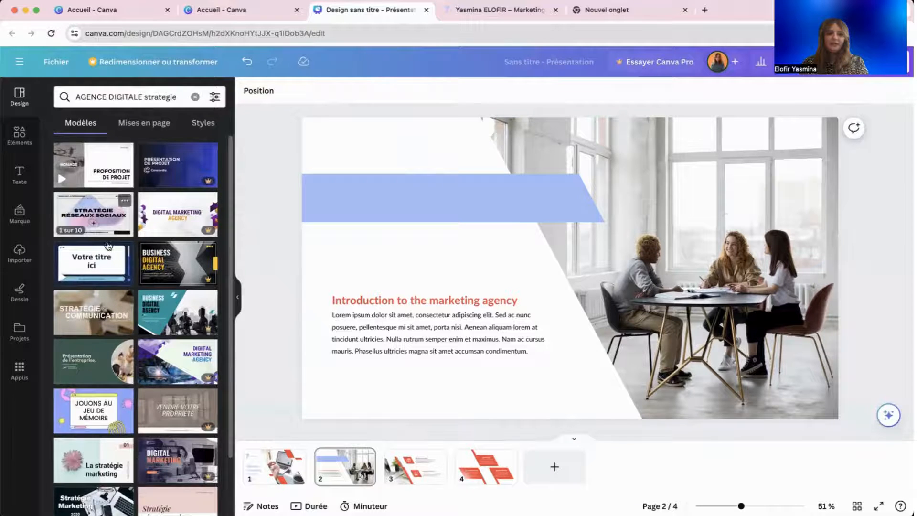
{"action": "scroll", "coordinate": [197, 292], "scroll_direction": "down", "scroll_amount": 6}
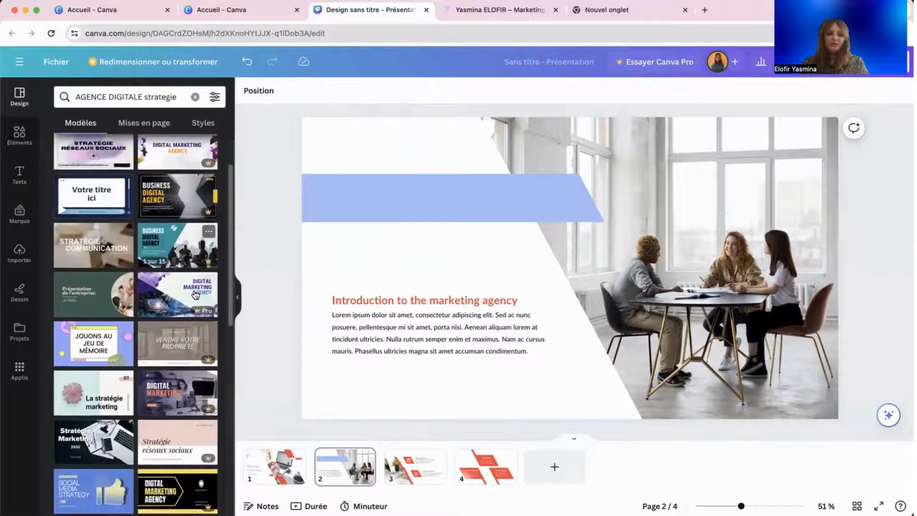
{"action": "scroll", "coordinate": [197, 292], "scroll_direction": "down", "scroll_amount": 5}
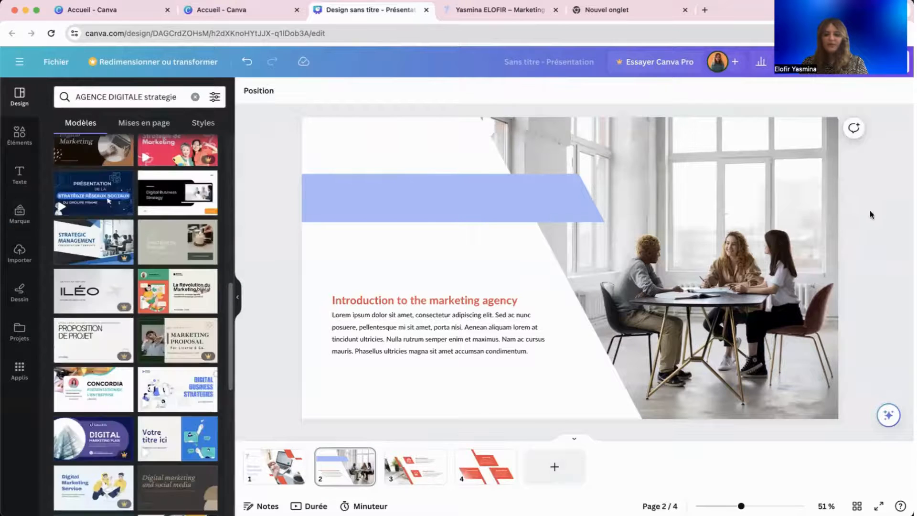
{"action": "left_click", "coordinate": [348, 319]}
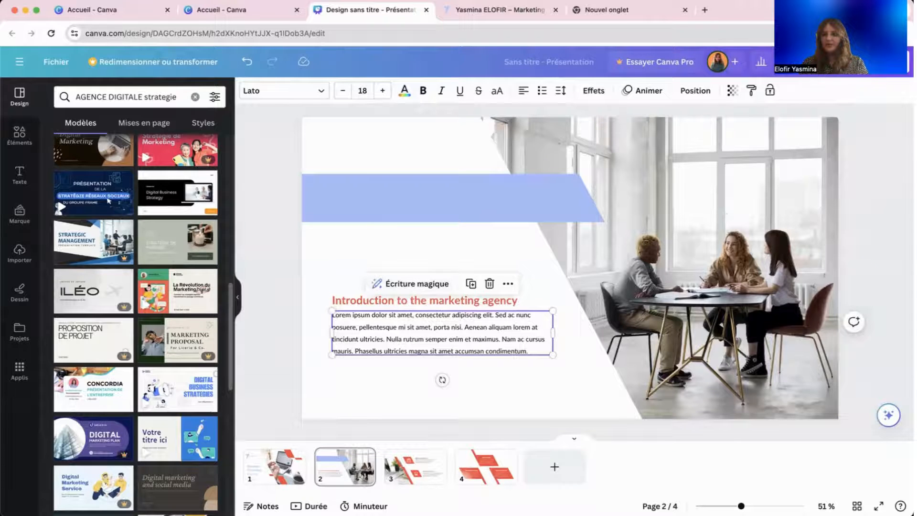
Open the design's download options and check the available file types.
{"action": "left_click", "coordinate": [840, 62]}
{"action": "left_click", "coordinate": [767, 336]}
{"action": "left_click", "coordinate": [745, 138]}
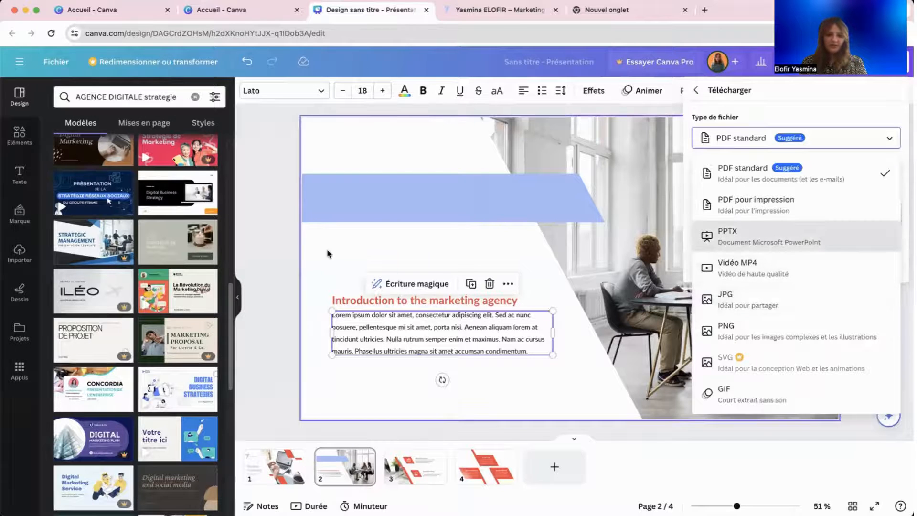
Close the download panel, view the uploaded files with the logo, and open the main menu.
{"action": "left_click", "coordinate": [367, 254]}
{"action": "left_click", "coordinate": [20, 253]}
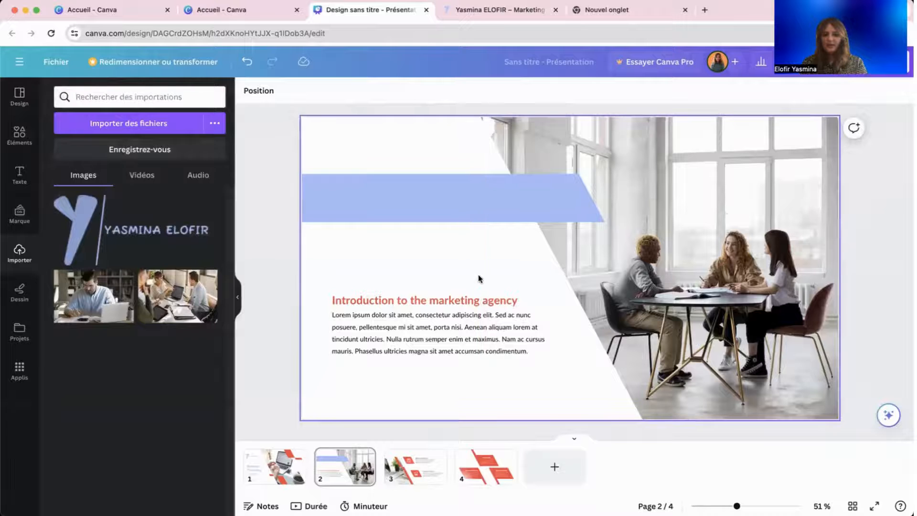
{"action": "left_click", "coordinate": [19, 61]}
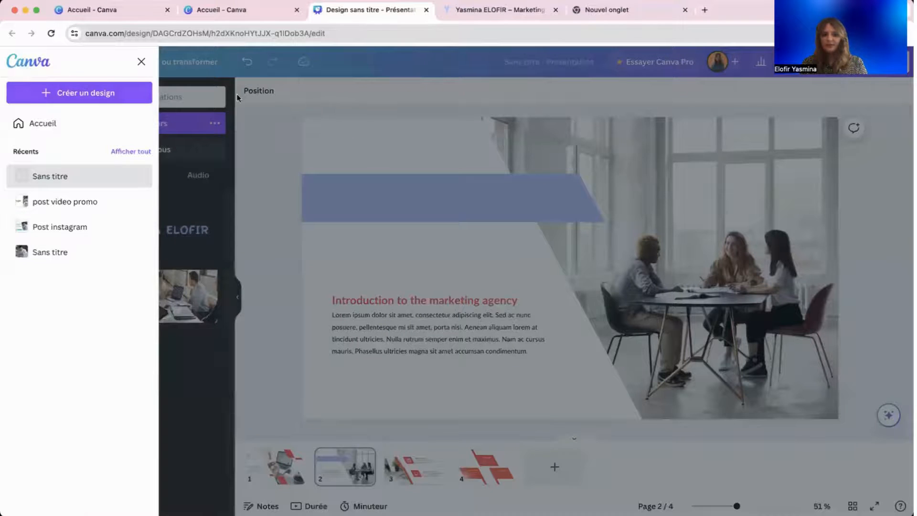
Return to the Canva home page and scroll through the recent designs.
{"action": "left_click", "coordinate": [47, 66]}
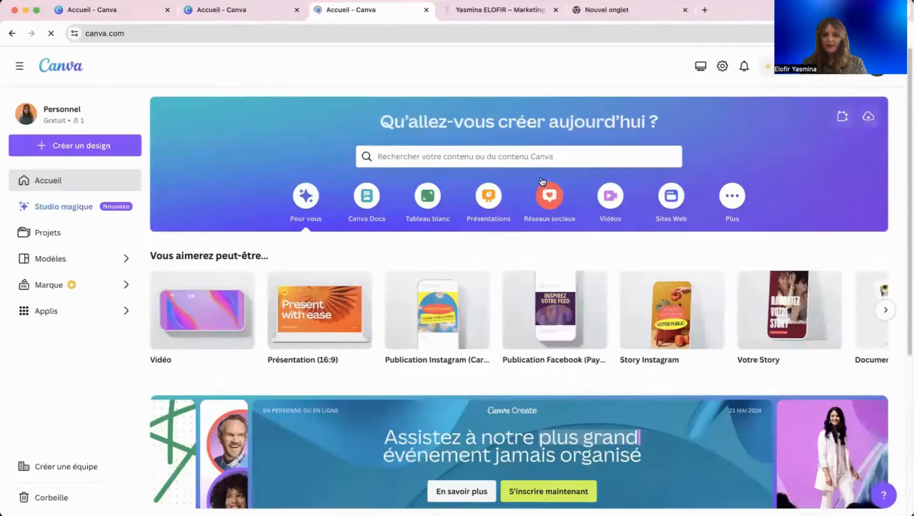
{"action": "scroll", "coordinate": [542, 175], "scroll_direction": "down", "scroll_amount": 5}
{"action": "scroll", "coordinate": [542, 172], "scroll_direction": "up", "scroll_amount": 5}
{"action": "scroll", "coordinate": [543, 172], "scroll_direction": "down", "scroll_amount": 5}
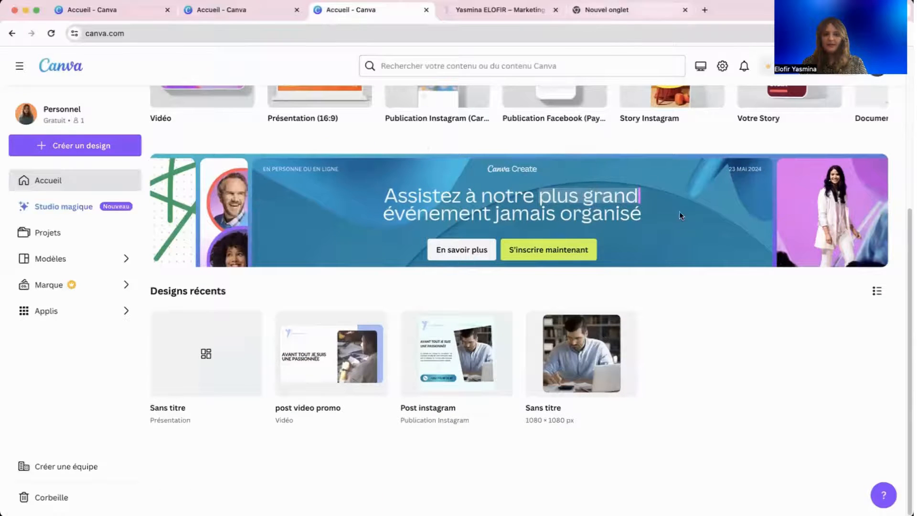
{"action": "scroll", "coordinate": [691, 210], "scroll_direction": "up", "scroll_amount": 5}
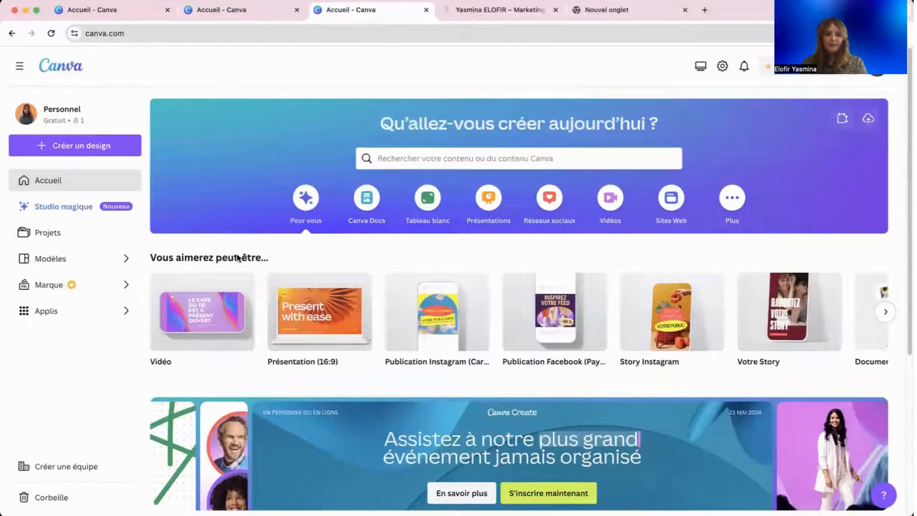
{"action": "scroll", "coordinate": [437, 335], "scroll_direction": "down", "scroll_amount": 5}
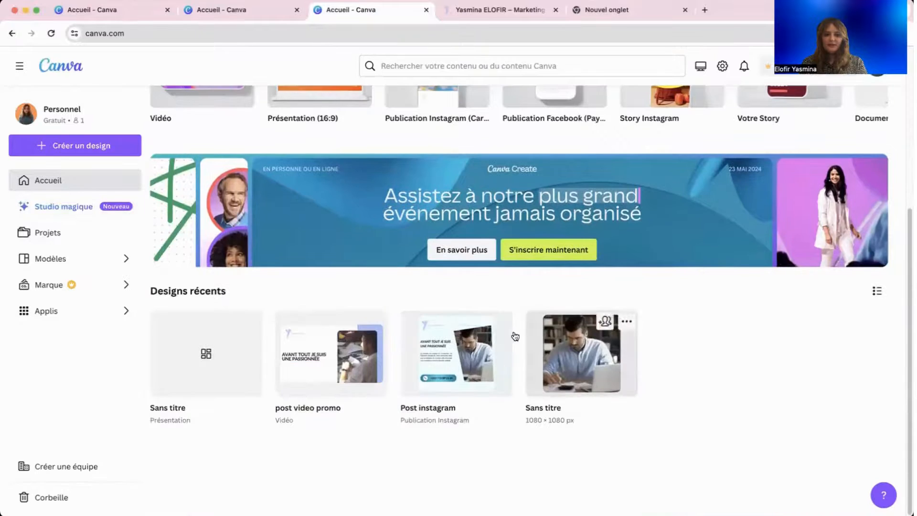
{"action": "left_click", "coordinate": [172, 406]}
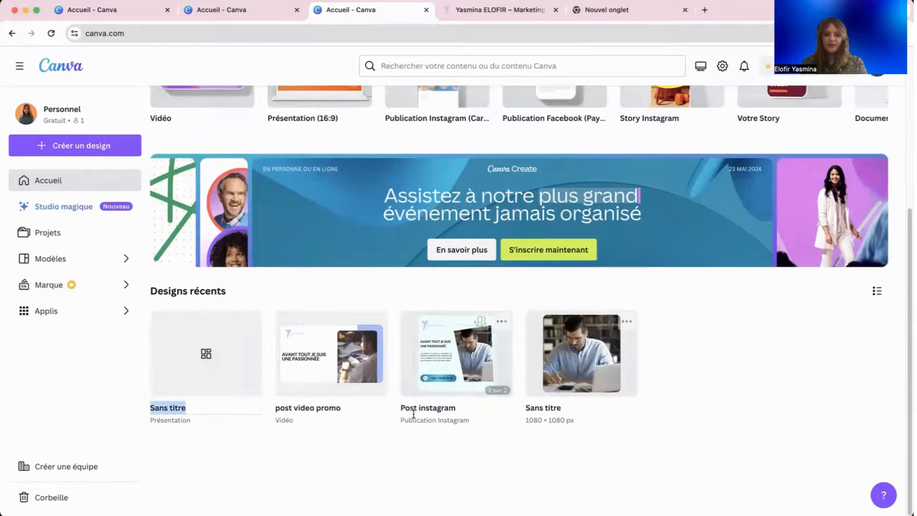
{"action": "scroll", "coordinate": [391, 208], "scroll_direction": "up", "scroll_amount": 4}
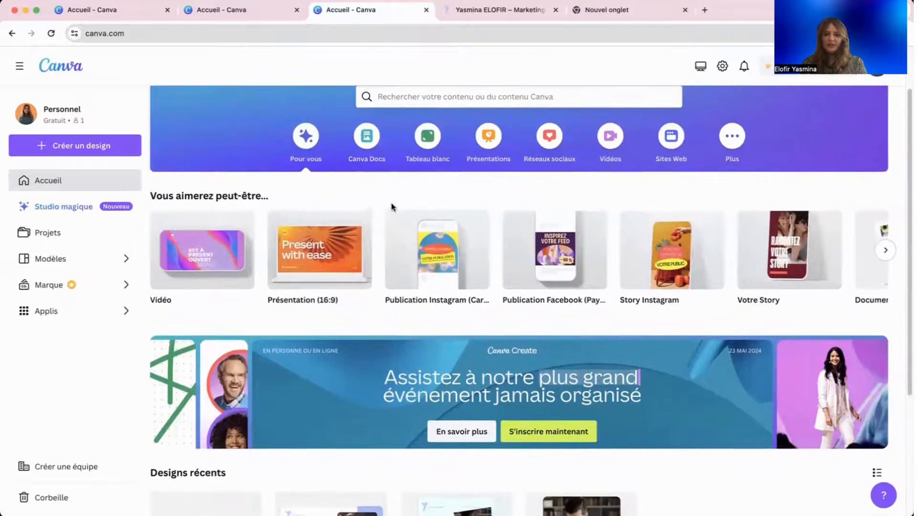
Browse the Sites Web category's website types and choose the retail website design.
{"action": "left_click", "coordinate": [667, 140]}
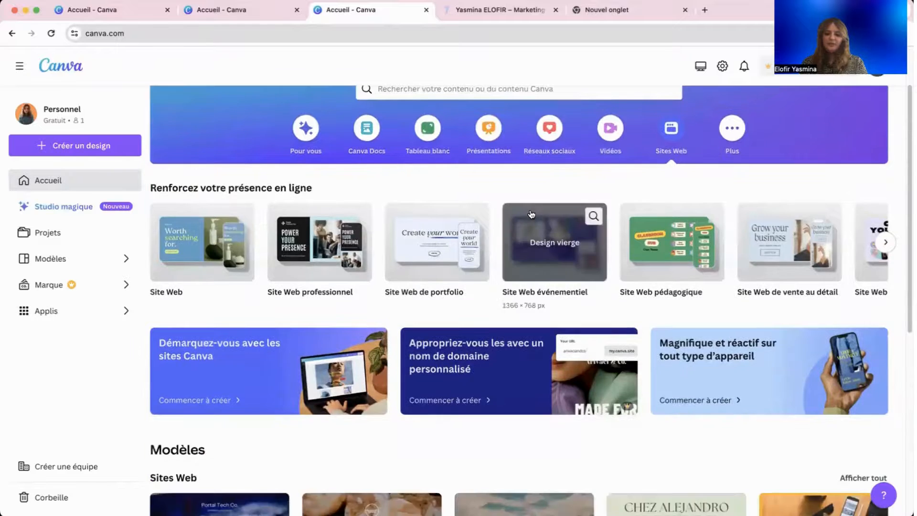
{"action": "scroll", "coordinate": [529, 214], "scroll_direction": "down", "scroll_amount": 4}
{"action": "scroll", "coordinate": [529, 210], "scroll_direction": "down", "scroll_amount": 3}
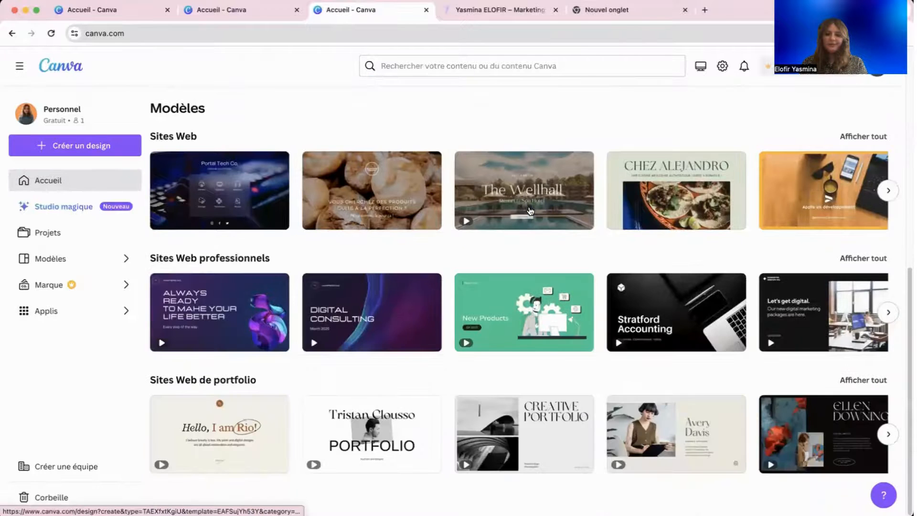
{"action": "scroll", "coordinate": [529, 211], "scroll_direction": "up", "scroll_amount": 7}
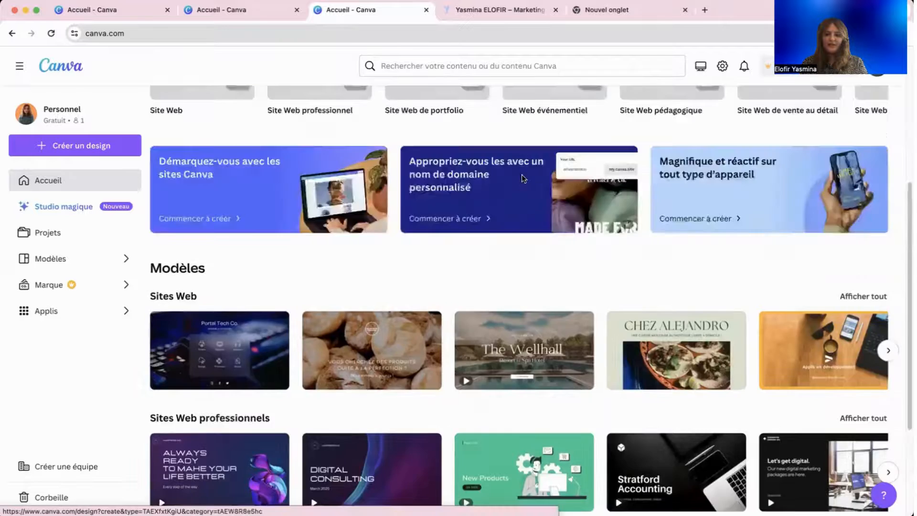
{"action": "mouse_move", "coordinate": [666, 325]}
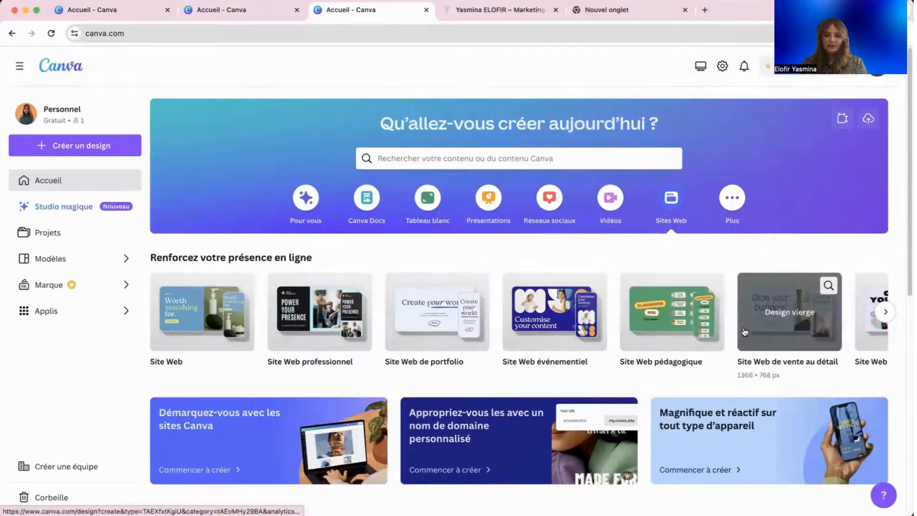
{"action": "scroll", "coordinate": [541, 299], "scroll_direction": "down", "scroll_amount": 9}
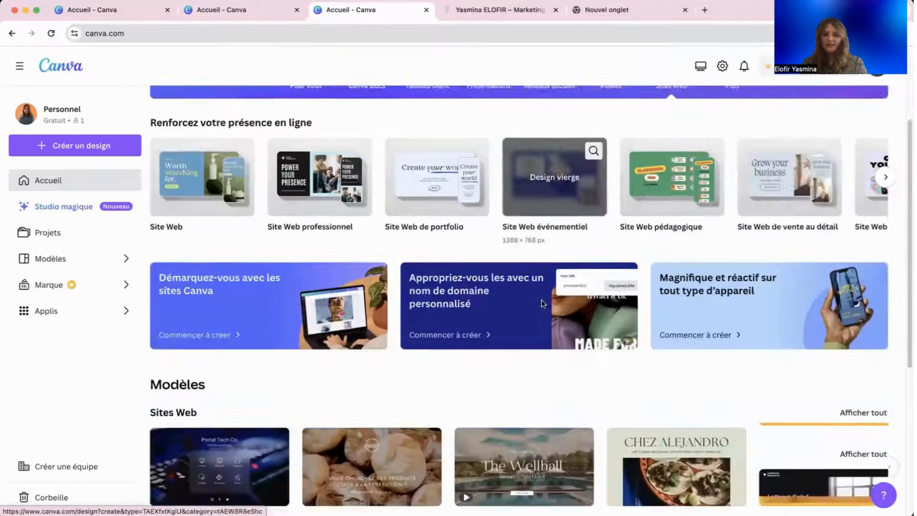
{"action": "scroll", "coordinate": [528, 296], "scroll_direction": "up", "scroll_amount": 9}
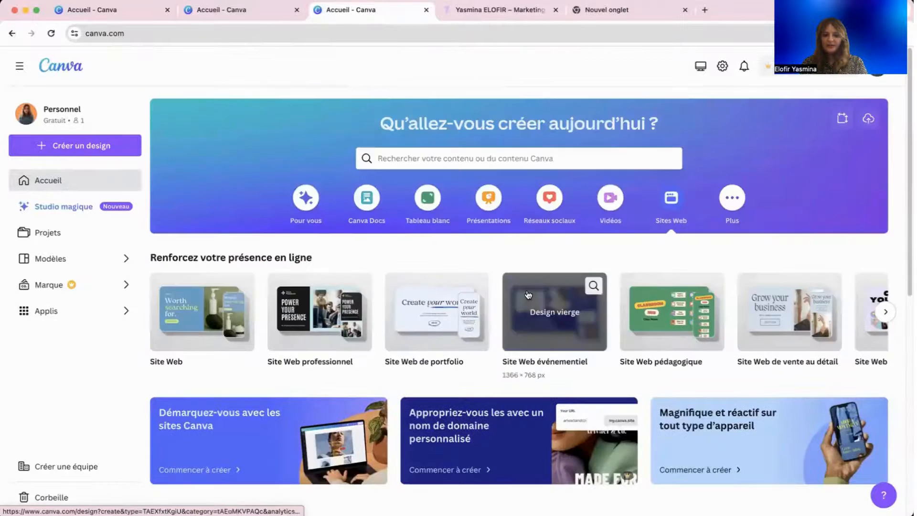
{"action": "scroll", "coordinate": [240, 237], "scroll_direction": "down", "scroll_amount": 9}
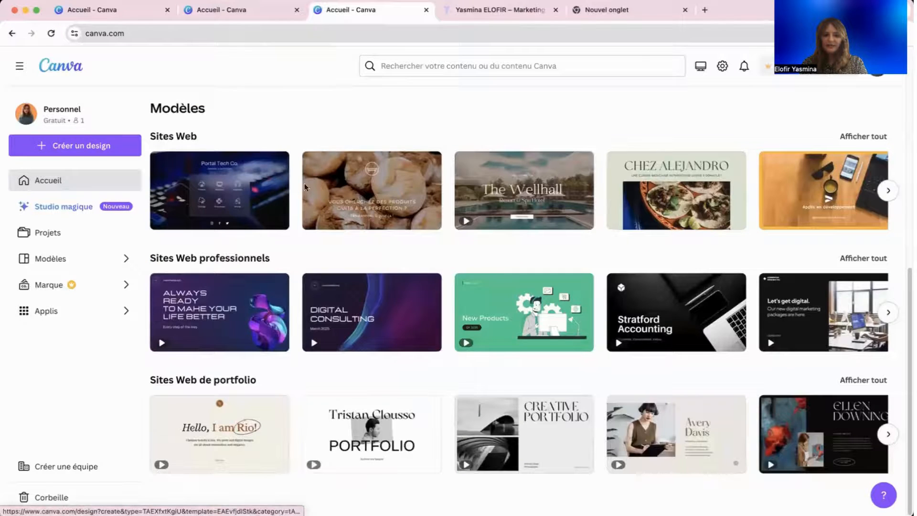
{"action": "scroll", "coordinate": [795, 214], "scroll_direction": "up", "scroll_amount": 9}
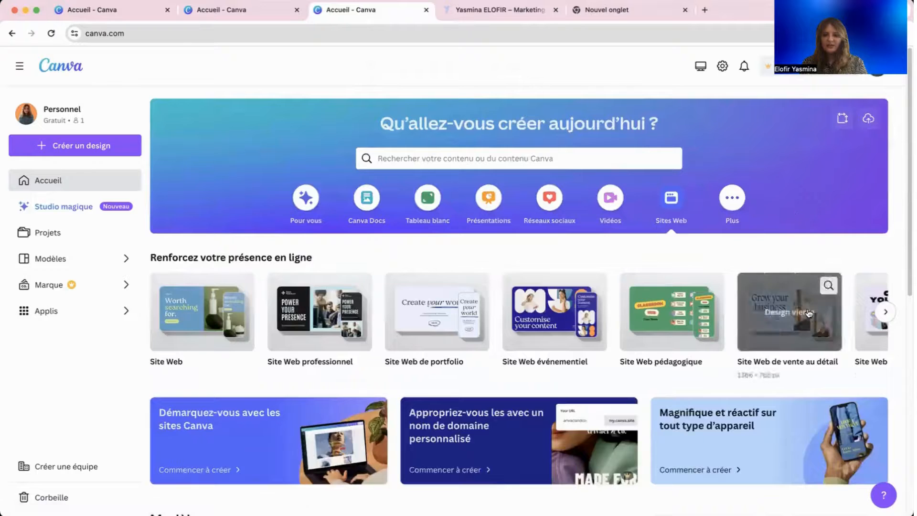
{"action": "left_click", "coordinate": [885, 312]}
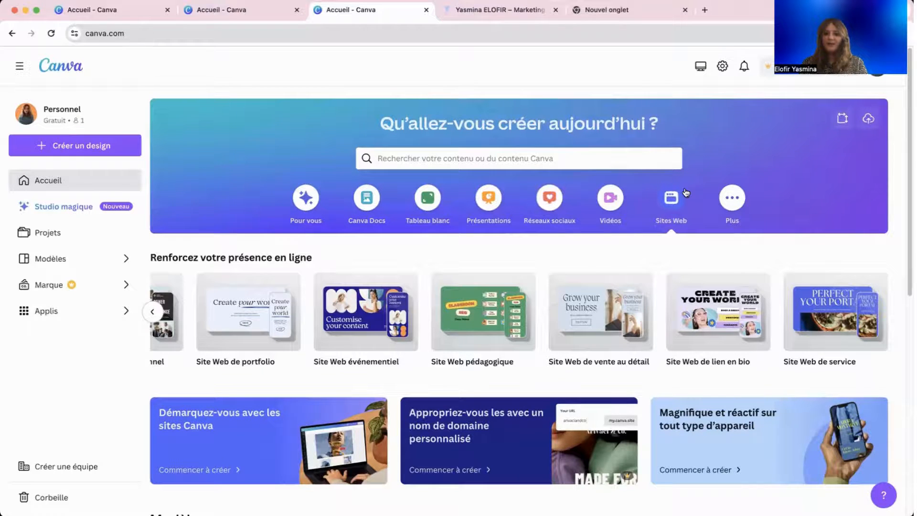
{"action": "left_click", "coordinate": [583, 316]}
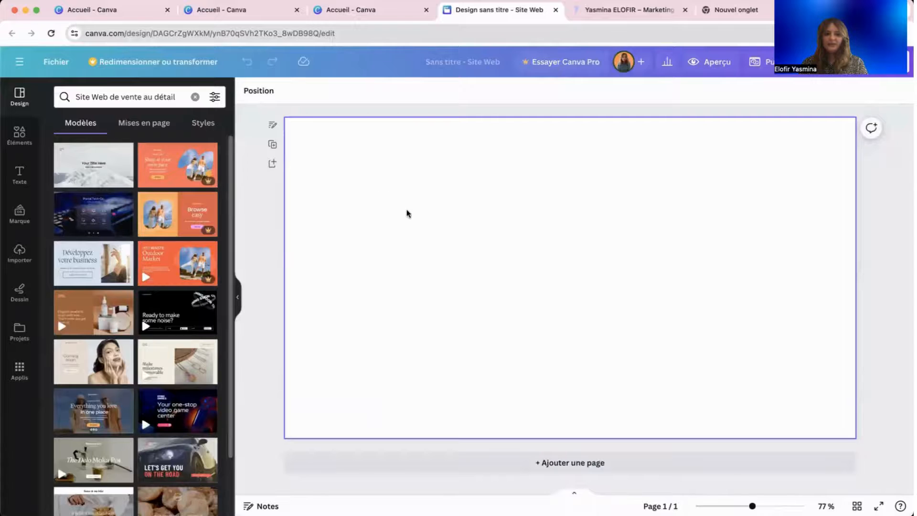
Preview the Home Page Website template, try its Pro page, and dismiss the Pro trial offer.
{"action": "left_click", "coordinate": [178, 164]}
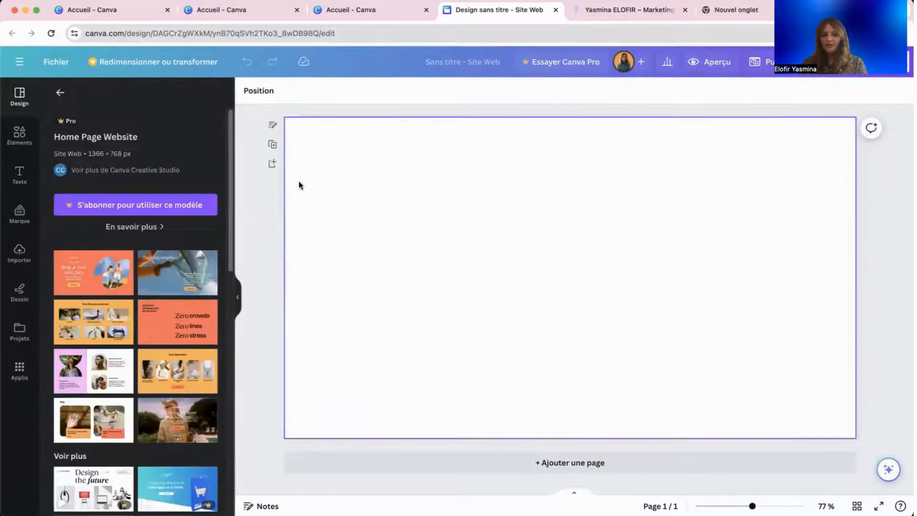
{"action": "left_click", "coordinate": [92, 320]}
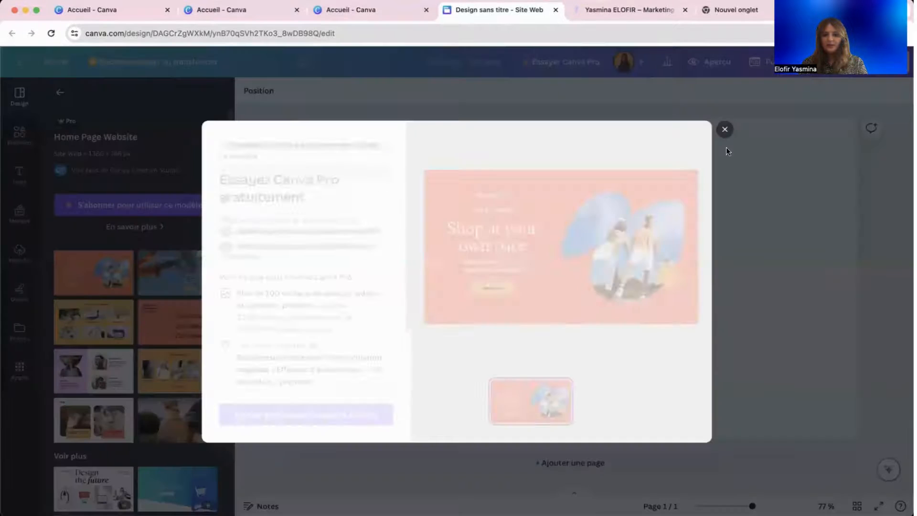
{"action": "left_click", "coordinate": [725, 129]}
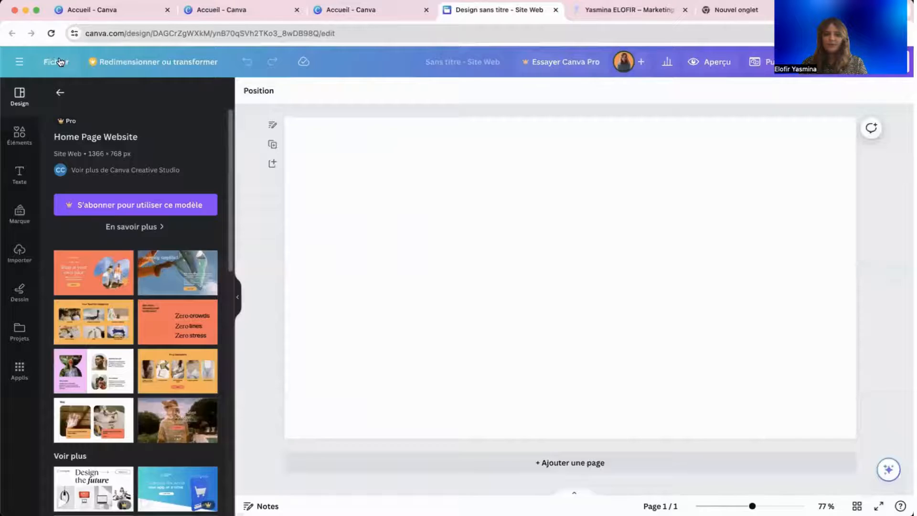
{"action": "left_click", "coordinate": [44, 65]}
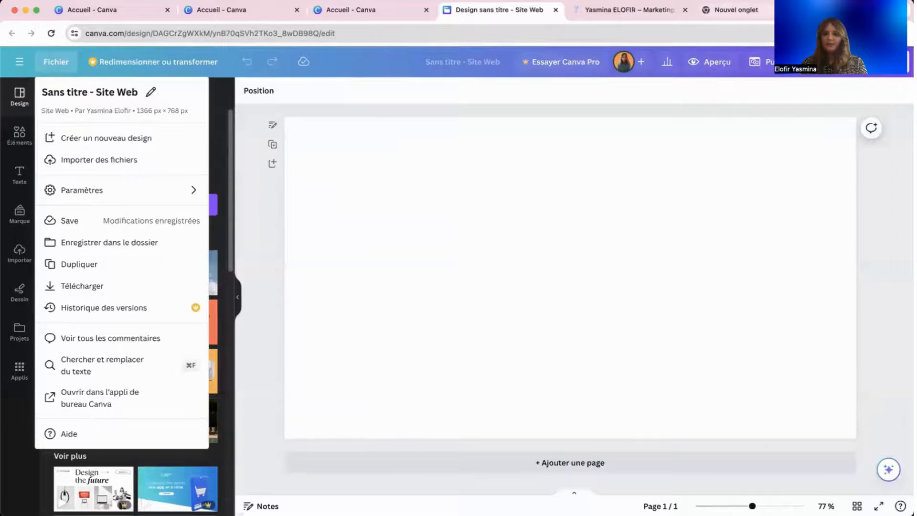
Search Google for 'figma' in a new browser tab.
{"action": "left_click", "coordinate": [750, 14]}
{"action": "key", "text": "super+l"}
{"action": "type", "text": "fg"}
{"action": "key", "text": "BackSpace"}
{"action": "type", "text": "igma"}
{"action": "key", "text": "Return"}
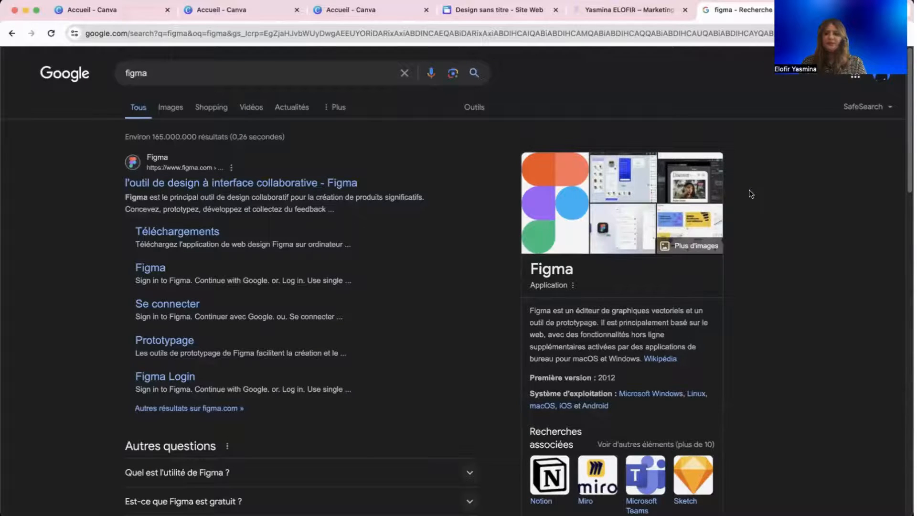
Open the official Figma site and sign in with the Google account.
{"action": "left_click", "coordinate": [355, 184]}
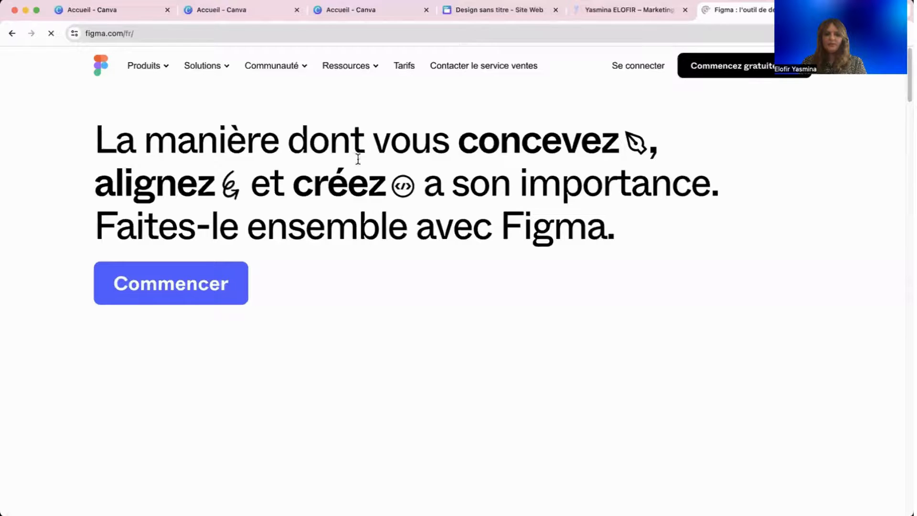
{"action": "left_click", "coordinate": [199, 294]}
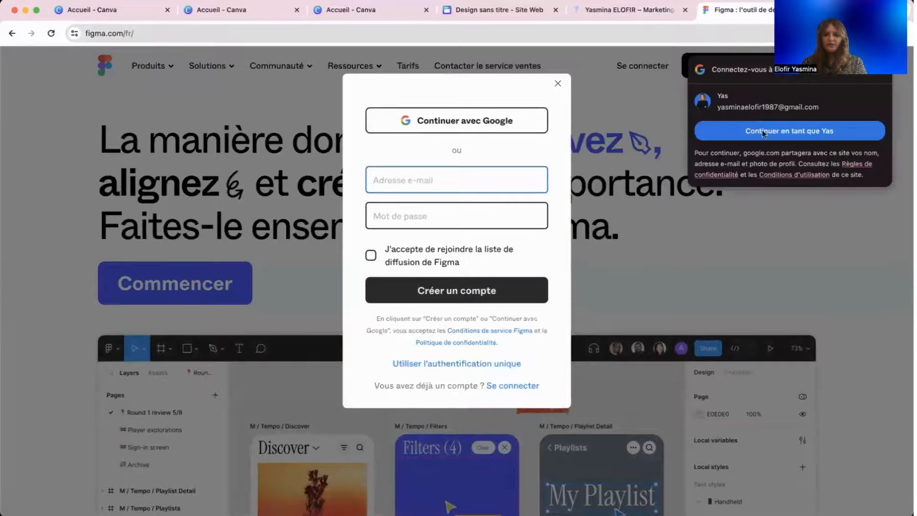
{"action": "left_click", "coordinate": [761, 128]}
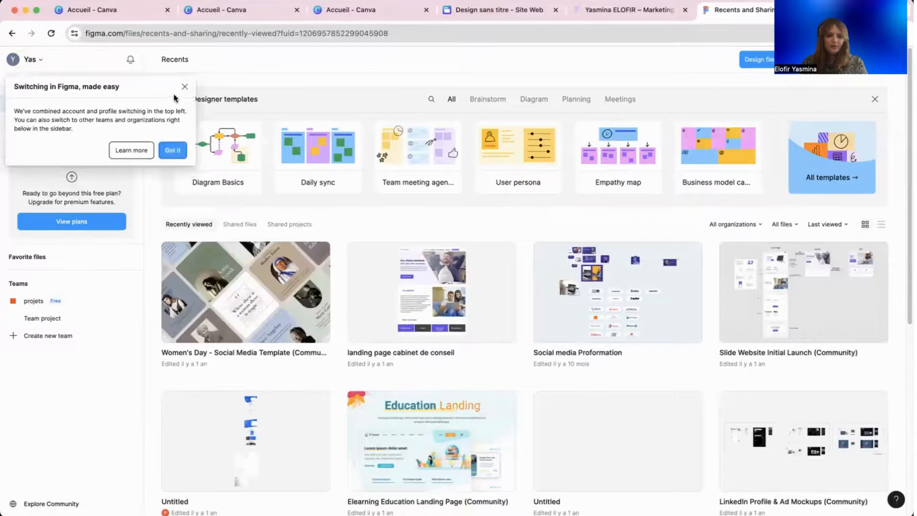
{"action": "left_click", "coordinate": [184, 88]}
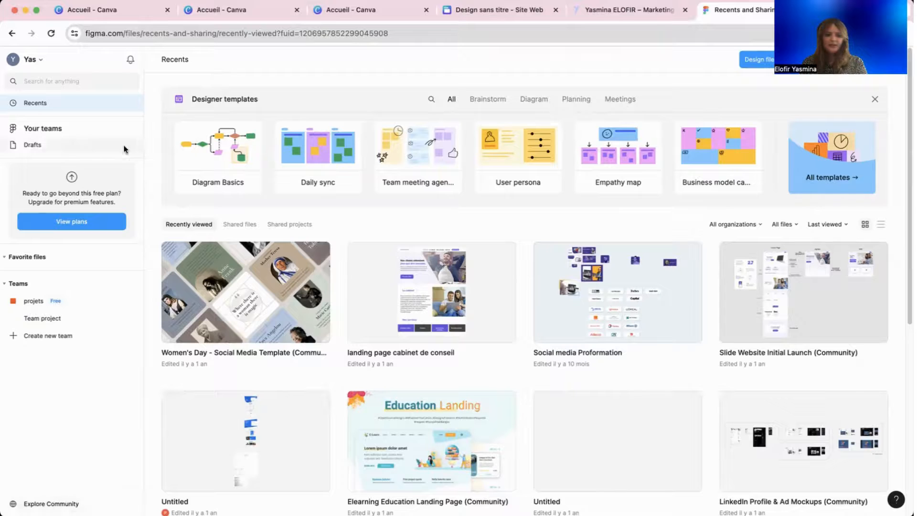
Open the blank Untitled design file from Recents.
{"action": "left_click", "coordinate": [756, 57]}
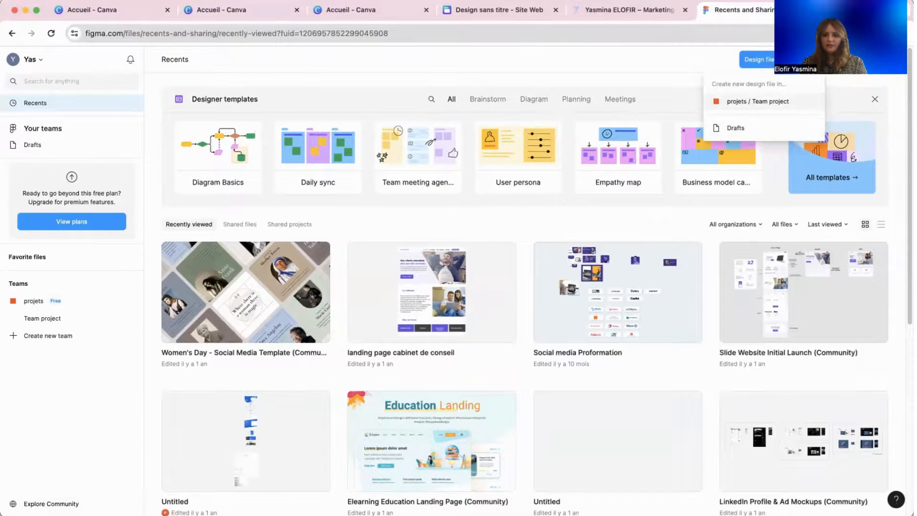
{"action": "left_click", "coordinate": [745, 101]}
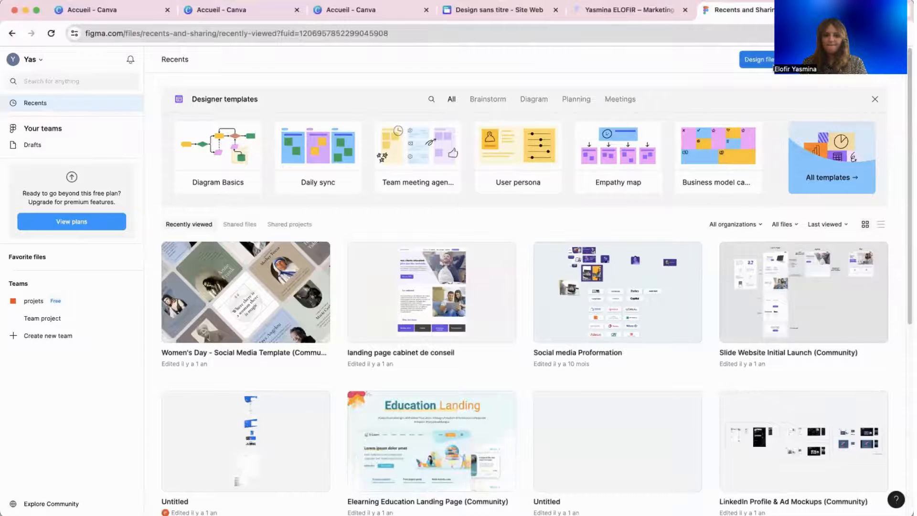
{"action": "scroll", "coordinate": [608, 467], "scroll_direction": "down", "scroll_amount": 1}
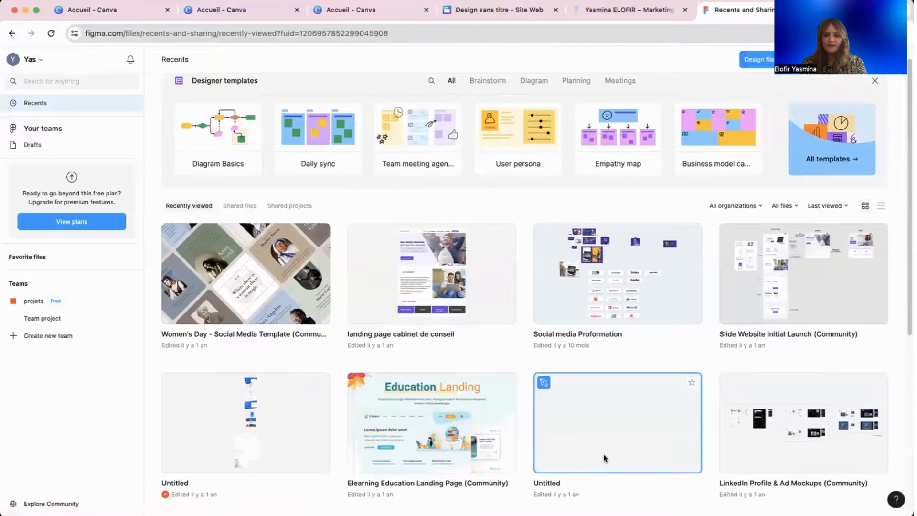
{"action": "left_click", "coordinate": [588, 390]}
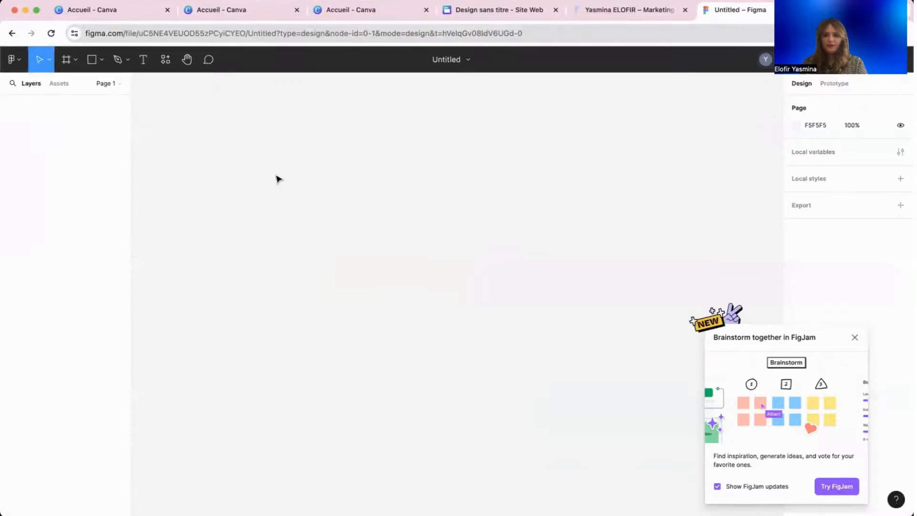
Draw a 572×580 rectangle and round its corners to radius 76.
{"action": "left_click", "coordinate": [854, 338]}
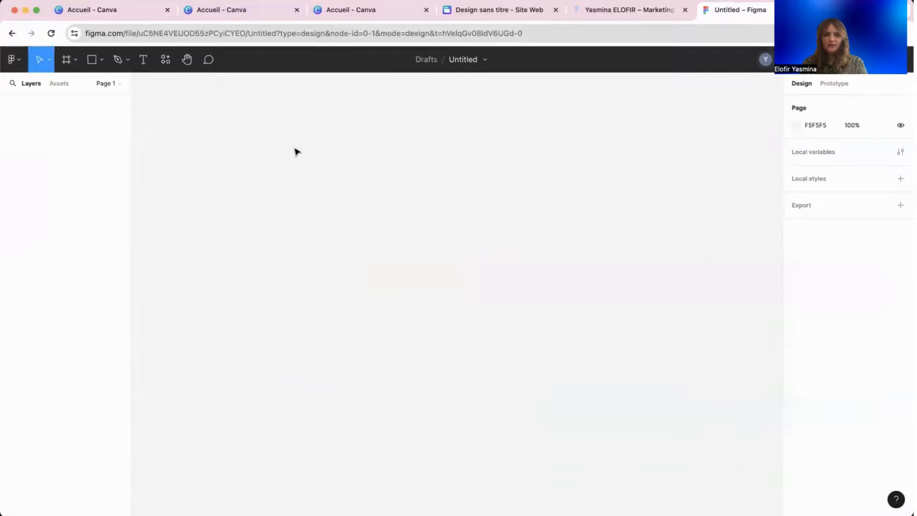
{"action": "left_click", "coordinate": [102, 60]}
{"action": "left_click", "coordinate": [103, 82]}
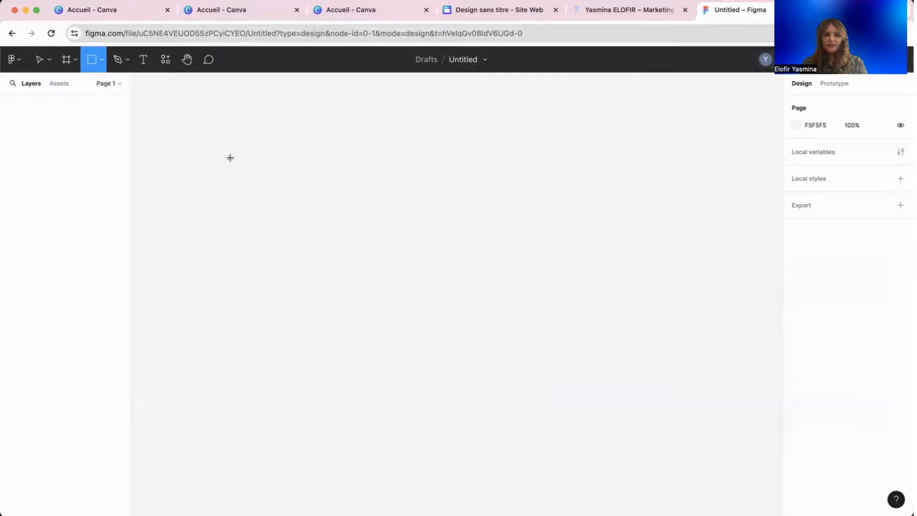
{"action": "left_click_drag", "start_coordinate": [238, 139], "coordinate": [549, 454]}
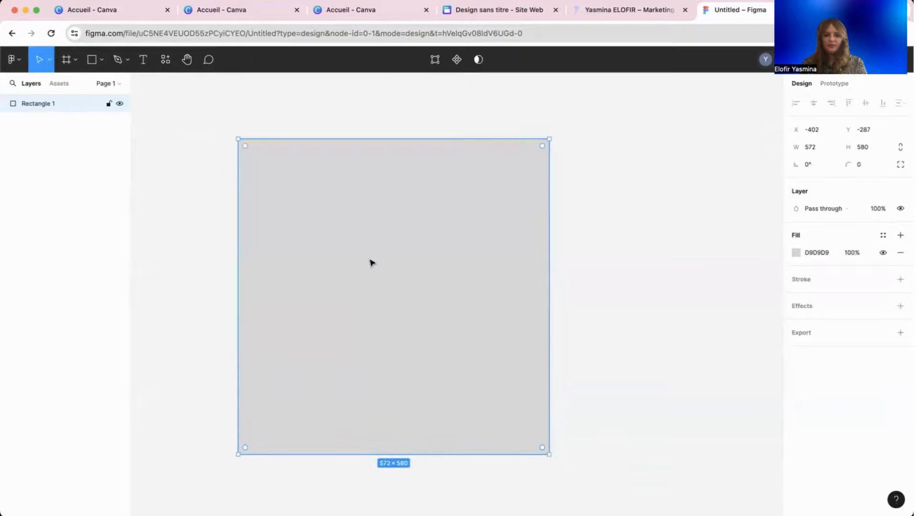
{"action": "left_click", "coordinate": [170, 191]}
{"action": "left_click", "coordinate": [364, 229]}
{"action": "left_click_drag", "start_coordinate": [245, 146], "coordinate": [266, 198]}
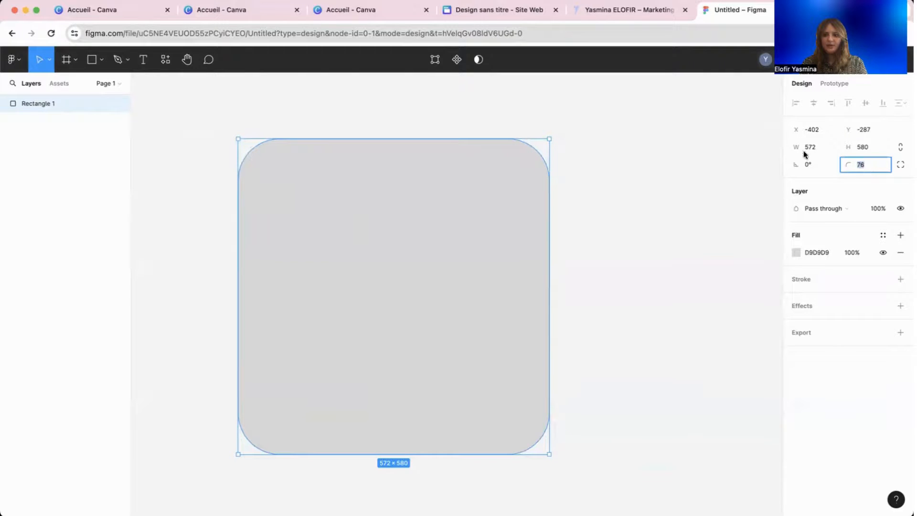
Fill the rectangle dark red 6D0D0D.
{"action": "left_click", "coordinate": [795, 254]}
{"action": "mouse_move", "coordinate": [767, 261]}
{"action": "left_mouse_down"}
{"action": "mouse_move", "coordinate": [774, 240]}
{"action": "mouse_move", "coordinate": [774, 253]}
{"action": "left_mouse_up"}
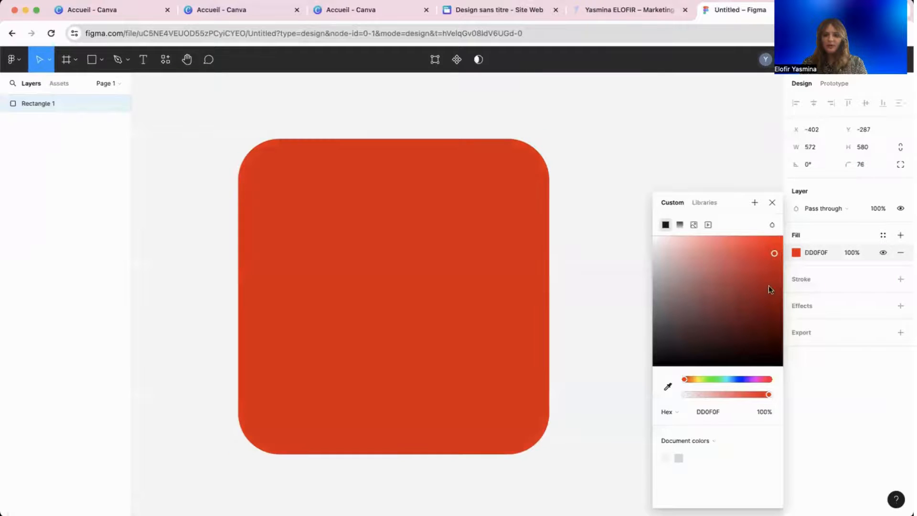
{"action": "left_click", "coordinate": [767, 309]}
{"action": "left_click", "coordinate": [599, 296]}
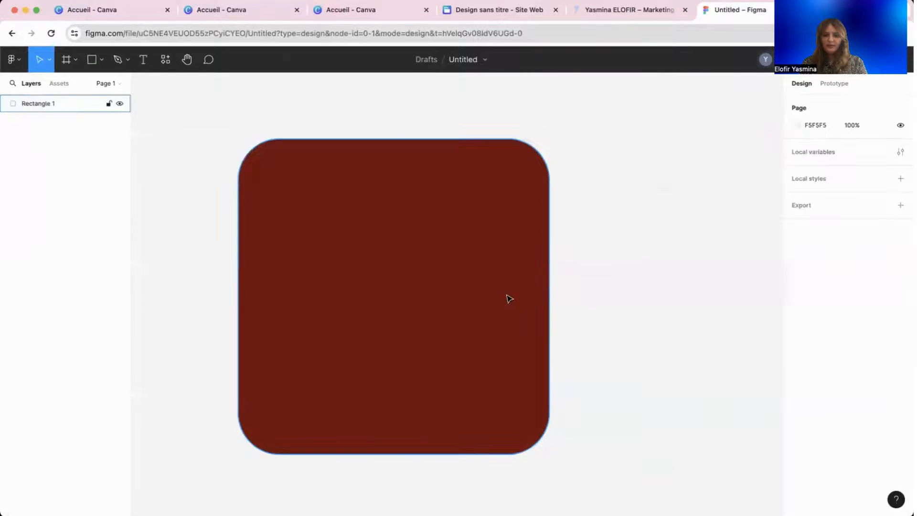
Add an empty text box across the top of the rectangle.
{"action": "left_click", "coordinate": [487, 296]}
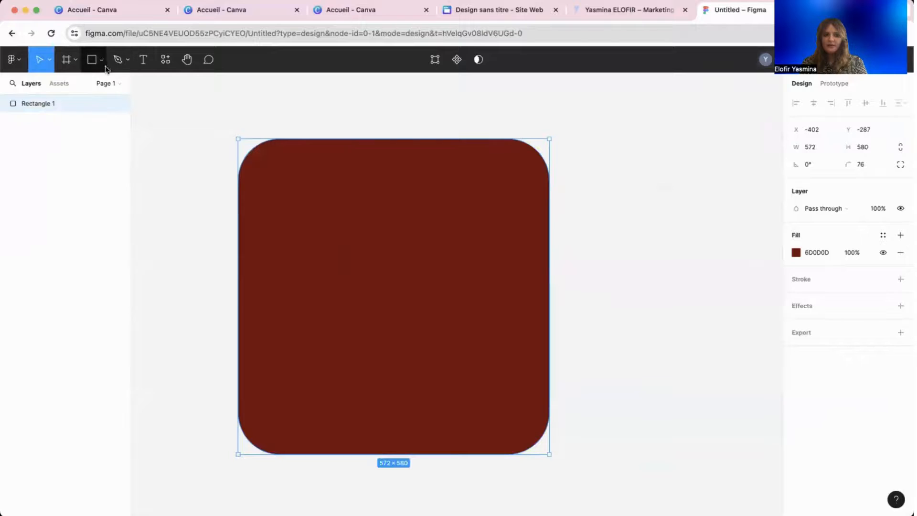
{"action": "left_click", "coordinate": [139, 65]}
{"action": "left_click_drag", "start_coordinate": [289, 167], "coordinate": [487, 236]}
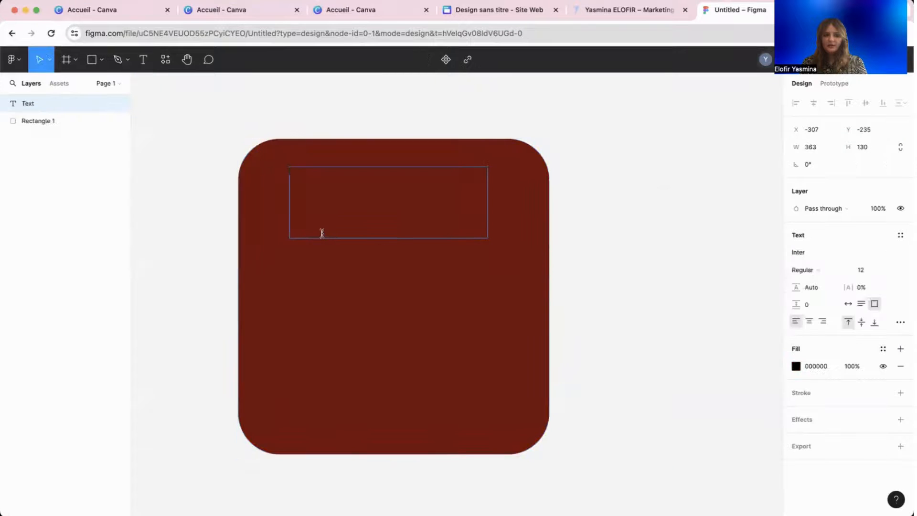
Type 'texte' and make it size 40, white, and centred.
{"action": "type", "text": "texte"}
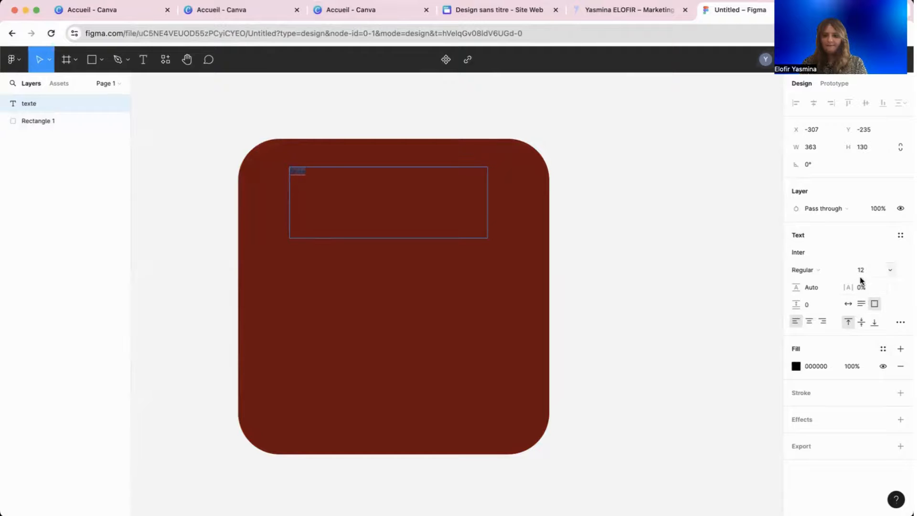
{"action": "left_click", "coordinate": [891, 271]}
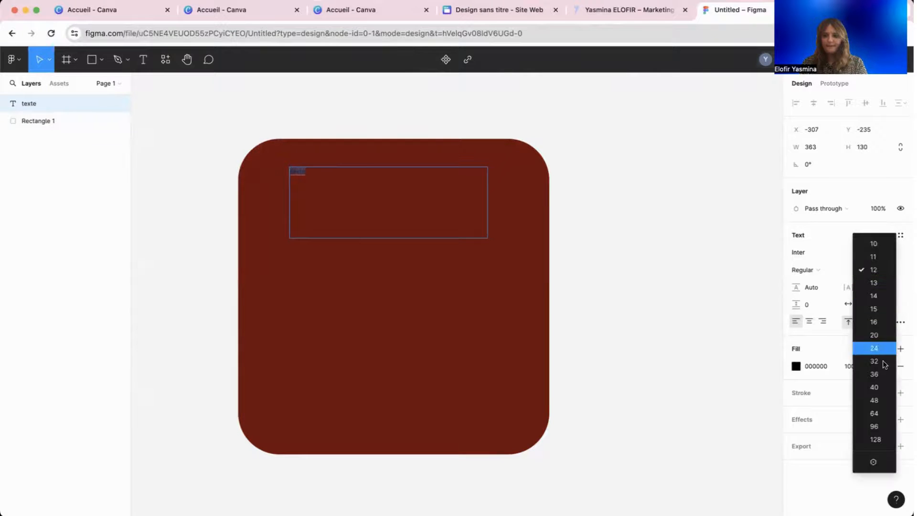
{"action": "left_click", "coordinate": [874, 387]}
{"action": "double_click", "coordinate": [341, 184]}
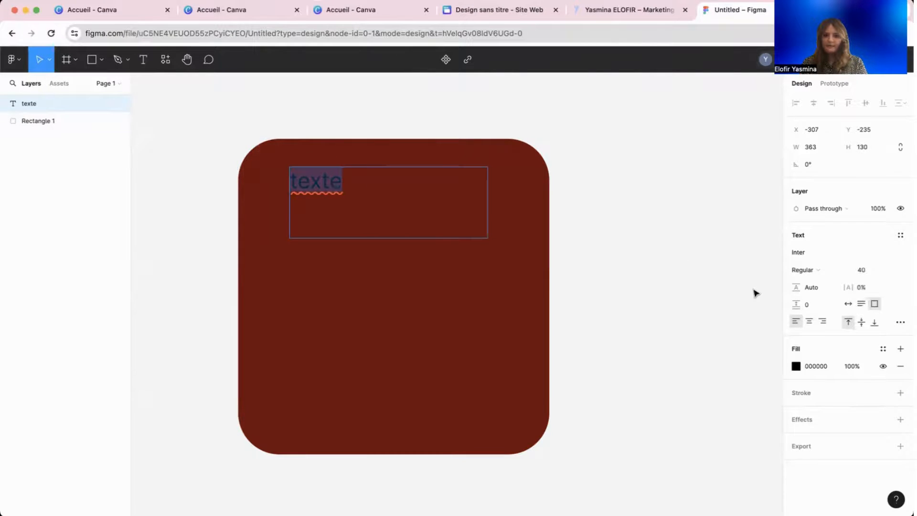
{"action": "left_click", "coordinate": [797, 366]}
{"action": "left_click_drag", "start_coordinate": [683, 264], "coordinate": [618, 209]}
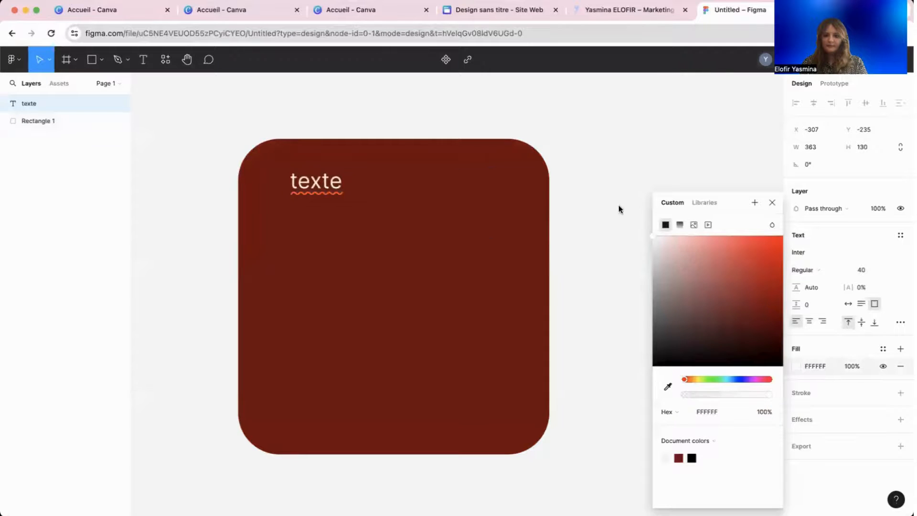
{"action": "double_click", "coordinate": [307, 169]}
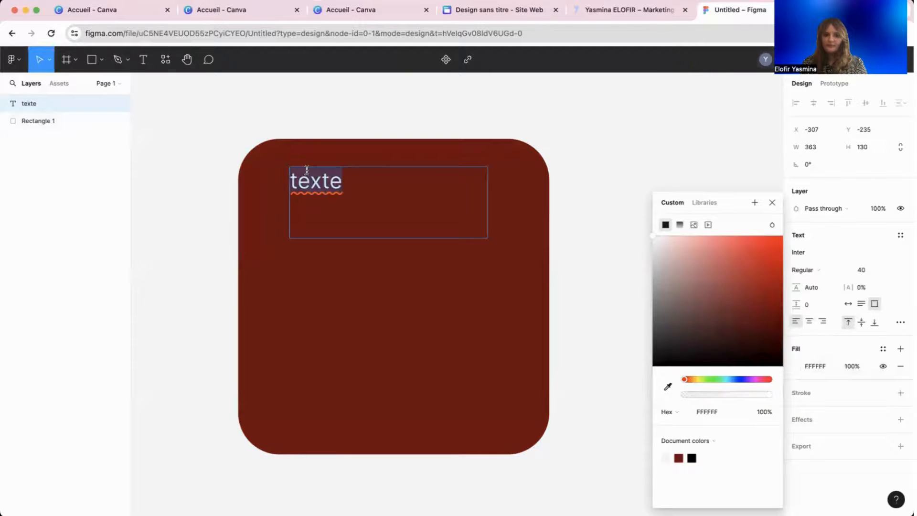
{"action": "left_click", "coordinate": [810, 323]}
{"action": "key", "text": "Escape"}
Fit the text box, keep the text above the rectangle, tweak its rounding, then return to Canva's website templates.
{"action": "left_click_drag", "start_coordinate": [385, 237], "coordinate": [382, 194]}
{"action": "left_click", "coordinate": [443, 248]}
{"action": "left_click", "coordinate": [58, 111]}
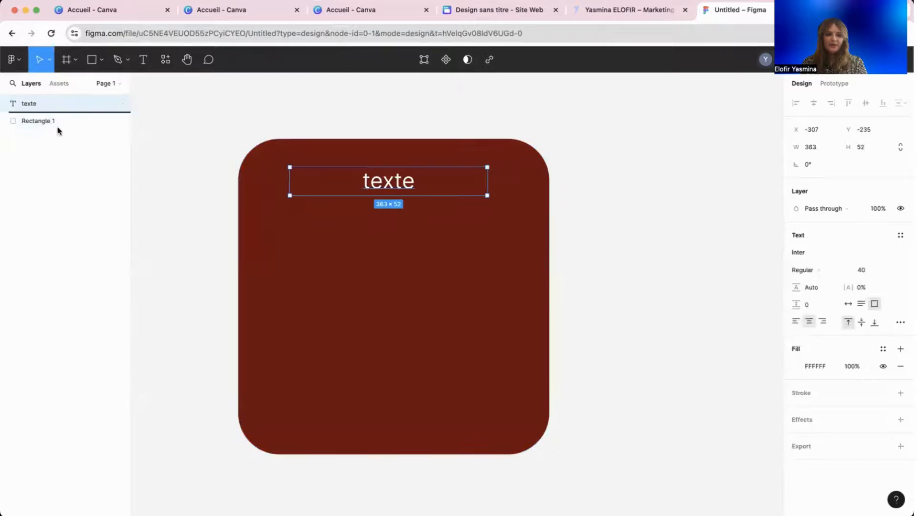
{"action": "left_click_drag", "start_coordinate": [58, 112], "coordinate": [55, 136]}
{"action": "left_click_drag", "start_coordinate": [55, 102], "coordinate": [55, 135]}
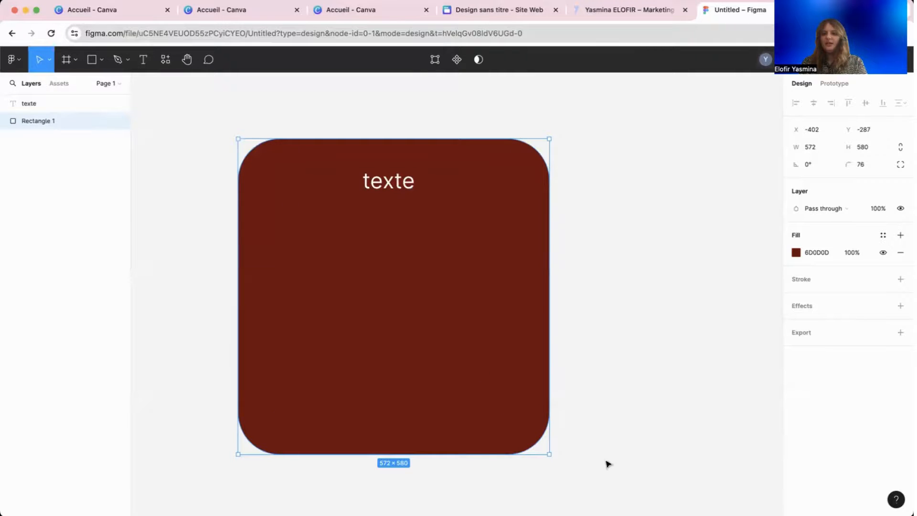
{"action": "left_click_drag", "start_coordinate": [508, 416], "coordinate": [510, 436]}
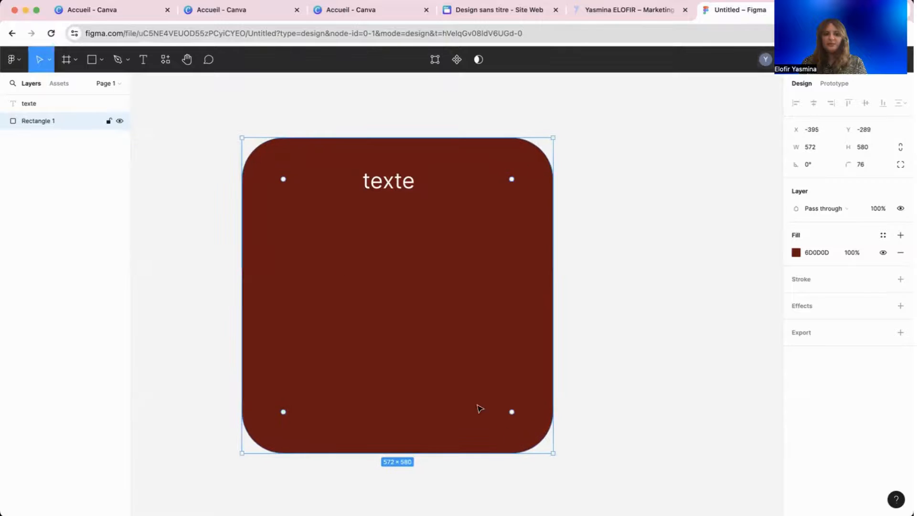
{"action": "left_click", "coordinate": [127, 59]}
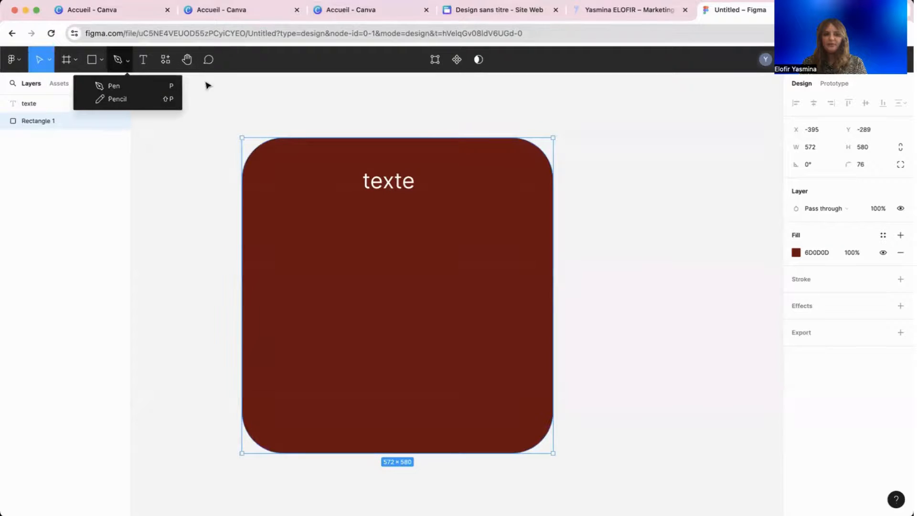
{"action": "left_click_drag", "start_coordinate": [283, 180], "coordinate": [275, 172]}
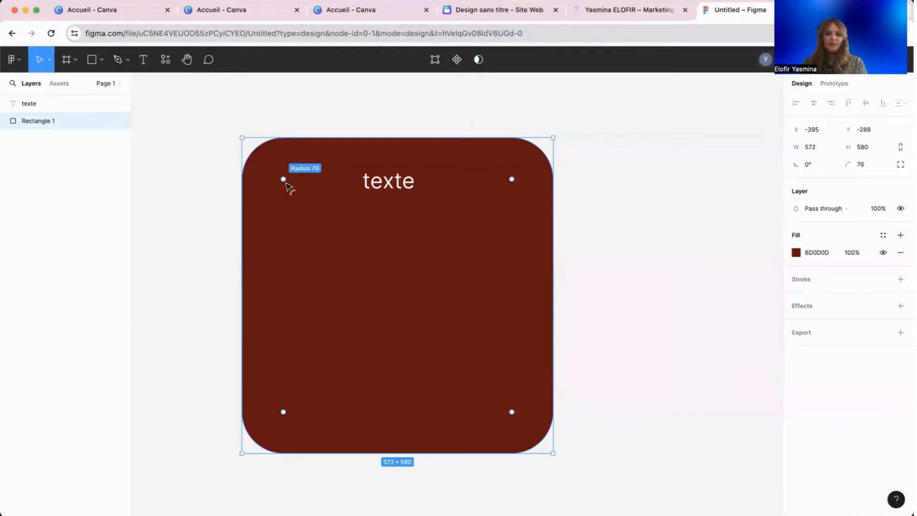
{"action": "left_click", "coordinate": [205, 207]}
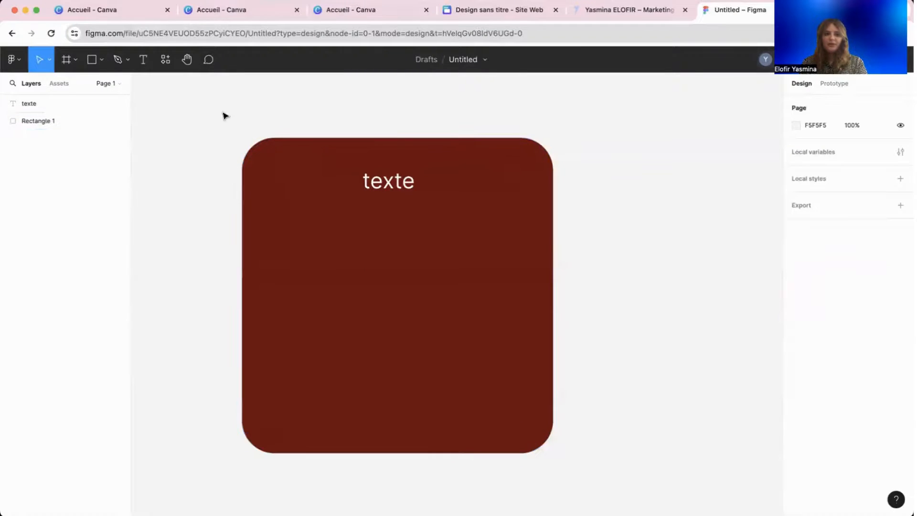
{"action": "left_click", "coordinate": [371, 14]}
{"action": "left_click", "coordinate": [320, 305]}
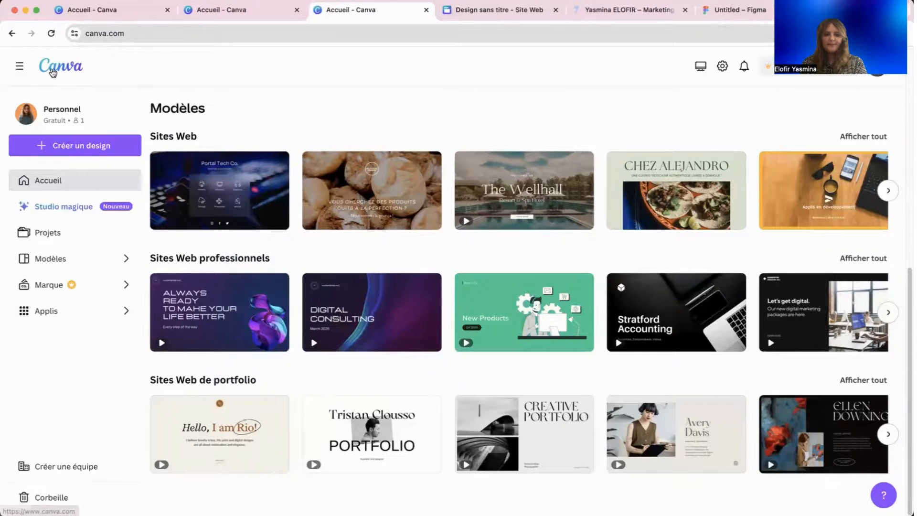
Open the recent Post instagram design and inspect its photo of the man working.
{"action": "left_click", "coordinate": [20, 69]}
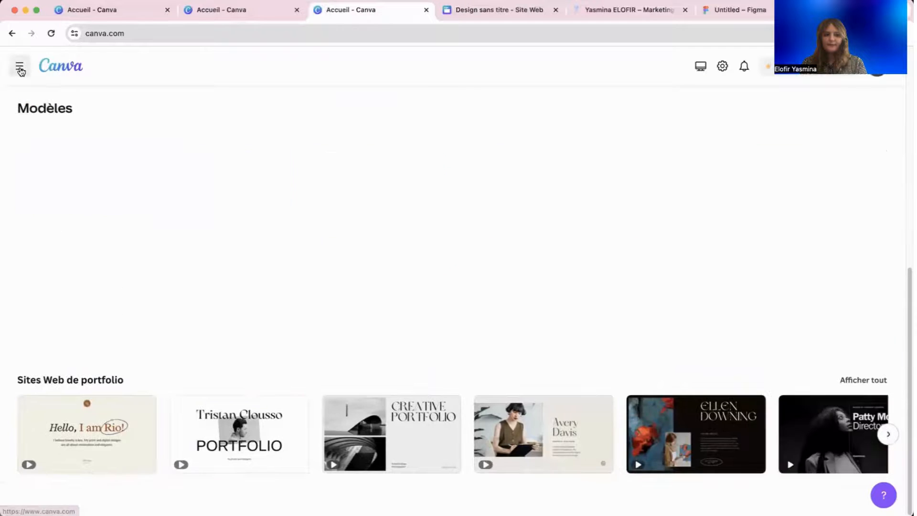
{"action": "left_click", "coordinate": [250, 14]}
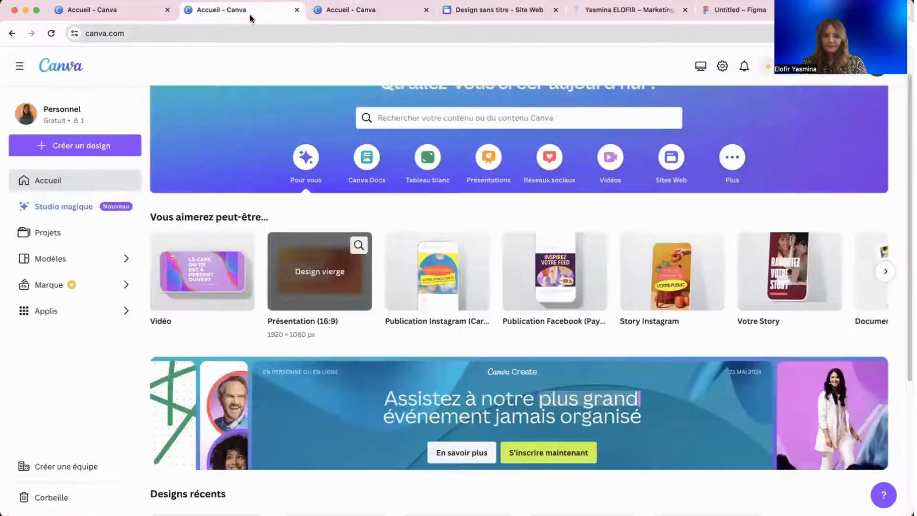
{"action": "scroll", "coordinate": [466, 390], "scroll_direction": "down", "scroll_amount": 5}
{"action": "left_click", "coordinate": [592, 385]}
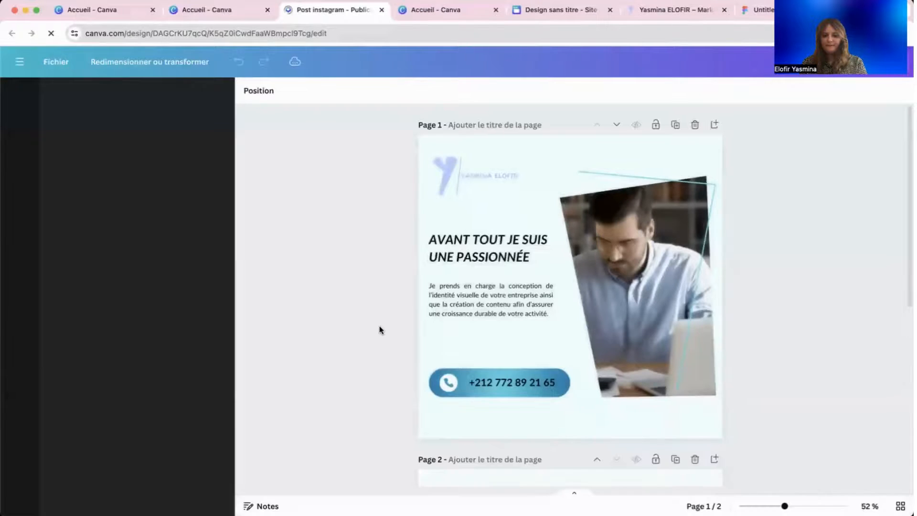
{"action": "left_click", "coordinate": [563, 212]}
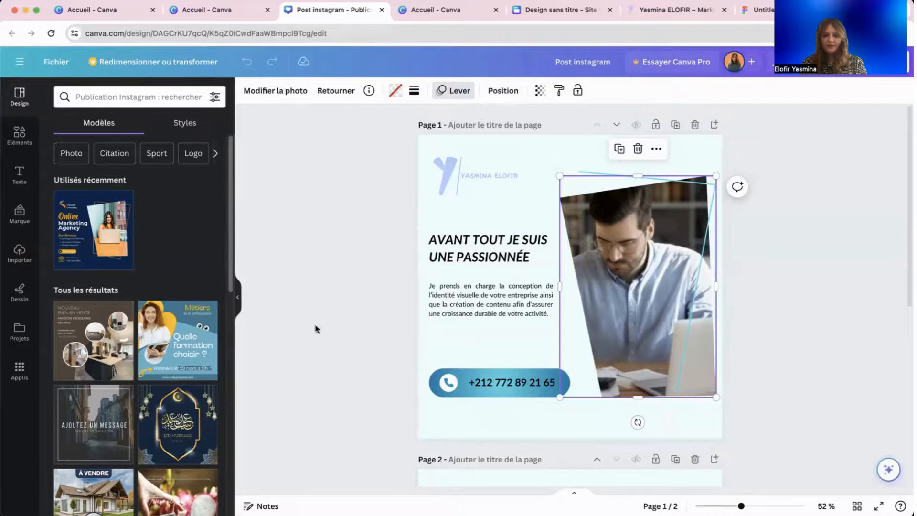
{"action": "left_click", "coordinate": [275, 247]}
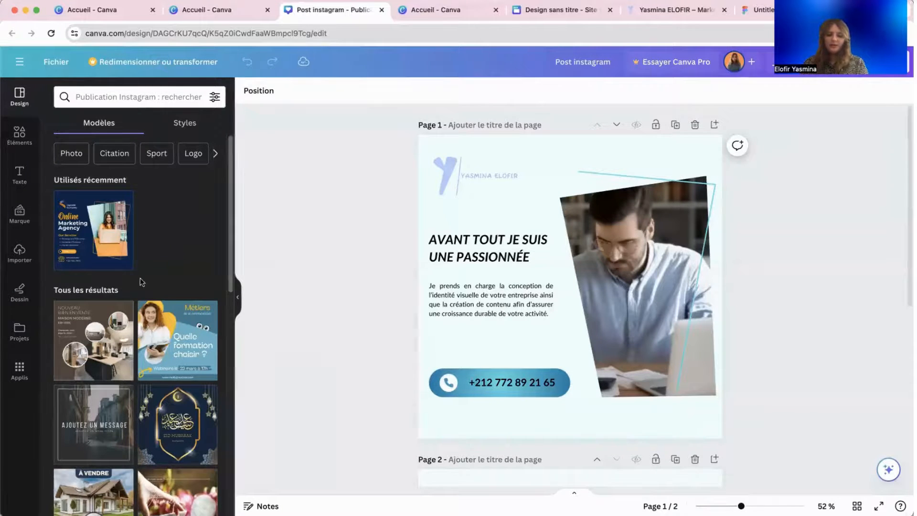
Scroll through the Modèles panel and canvas, then open the main navigation menu.
{"action": "scroll", "coordinate": [337, 411], "scroll_direction": "down", "scroll_amount": 5}
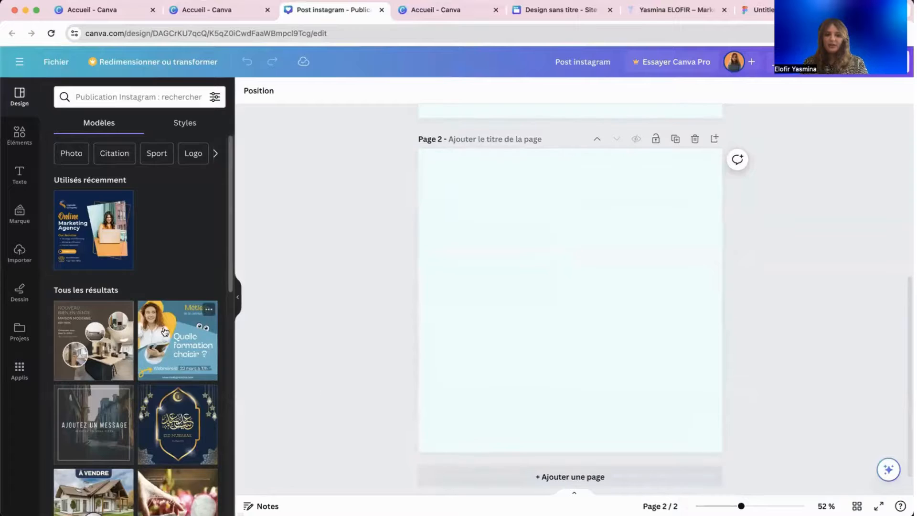
{"action": "scroll", "coordinate": [102, 349], "scroll_direction": "down", "scroll_amount": 15}
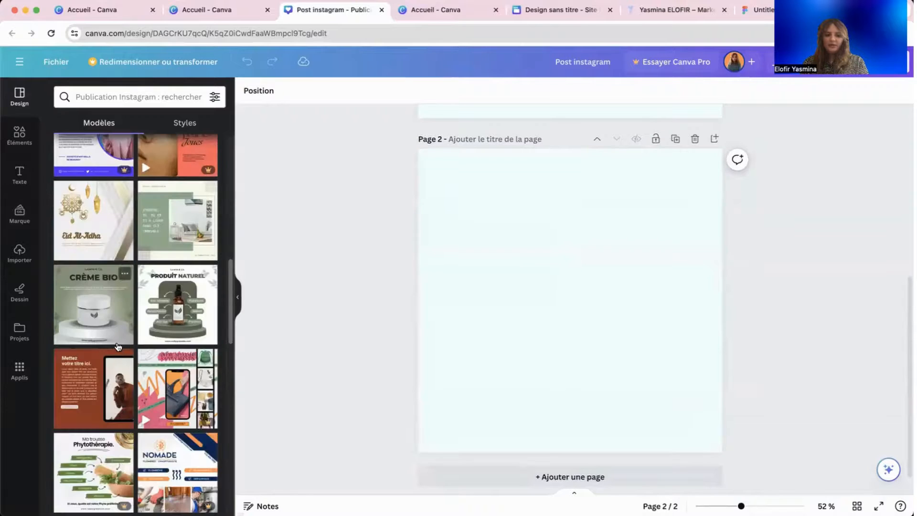
{"action": "scroll", "coordinate": [118, 347], "scroll_direction": "up", "scroll_amount": 2}
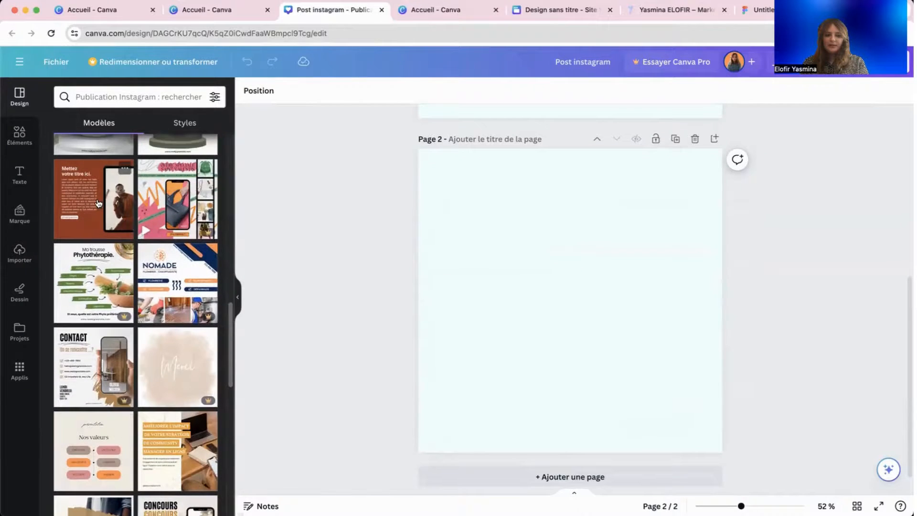
{"action": "scroll", "coordinate": [145, 271], "scroll_direction": "down", "scroll_amount": 10}
{"action": "scroll", "coordinate": [85, 298], "scroll_direction": "down", "scroll_amount": 5}
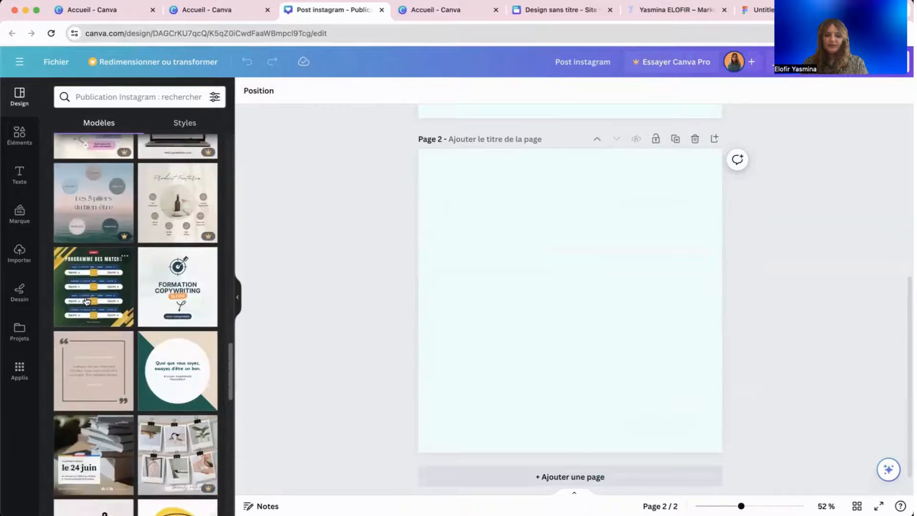
{"action": "scroll", "coordinate": [86, 298], "scroll_direction": "down", "scroll_amount": 2}
{"action": "scroll", "coordinate": [92, 295], "scroll_direction": "down", "scroll_amount": 5}
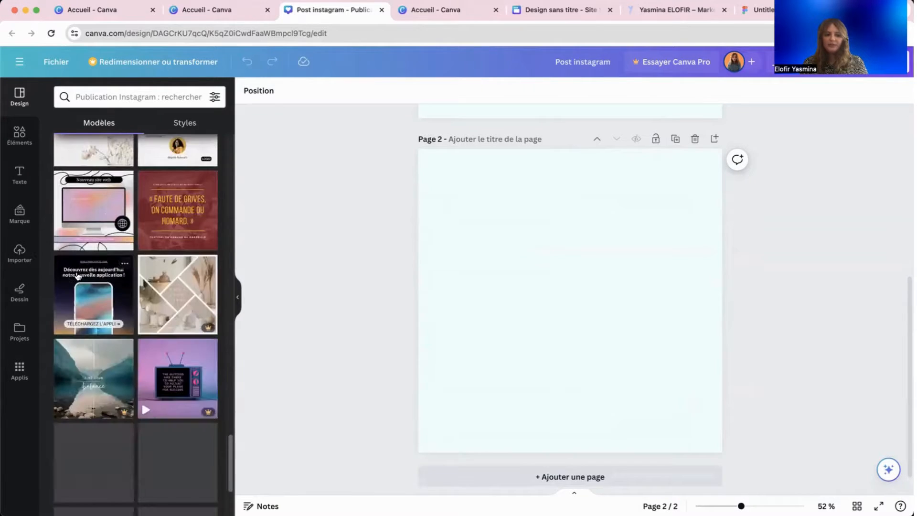
{"action": "scroll", "coordinate": [71, 306], "scroll_direction": "down", "scroll_amount": 4}
{"action": "scroll", "coordinate": [200, 392], "scroll_direction": "down", "scroll_amount": 5}
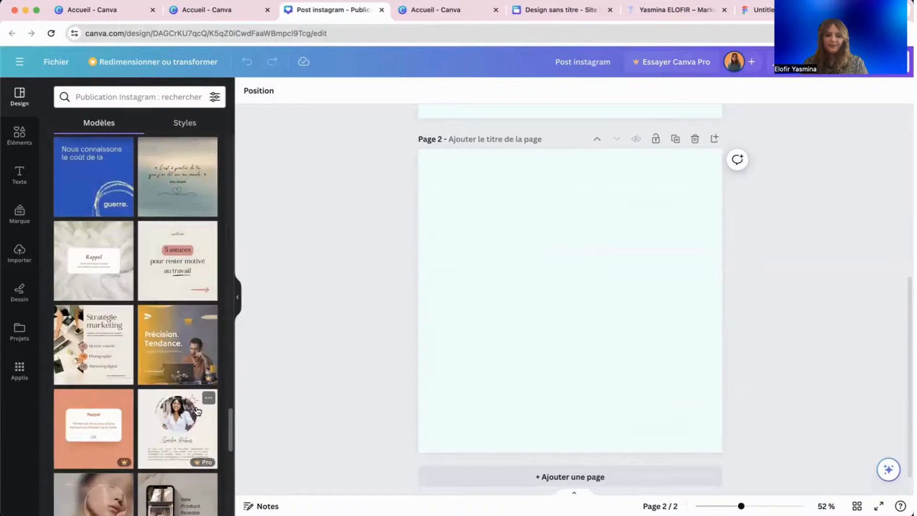
{"action": "scroll", "coordinate": [192, 396], "scroll_direction": "up", "scroll_amount": 2}
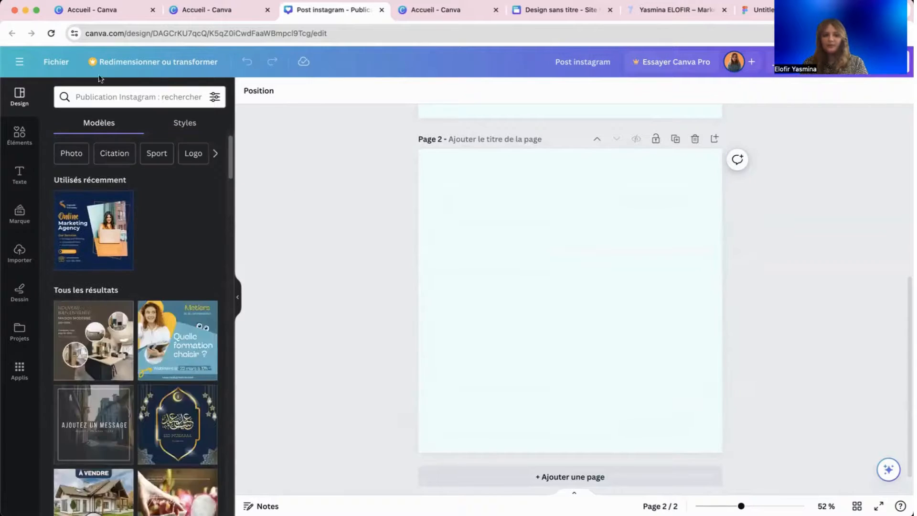
{"action": "scroll", "coordinate": [333, 240], "scroll_direction": "up", "scroll_amount": 1}
{"action": "scroll", "coordinate": [333, 240], "scroll_direction": "up", "scroll_amount": 5}
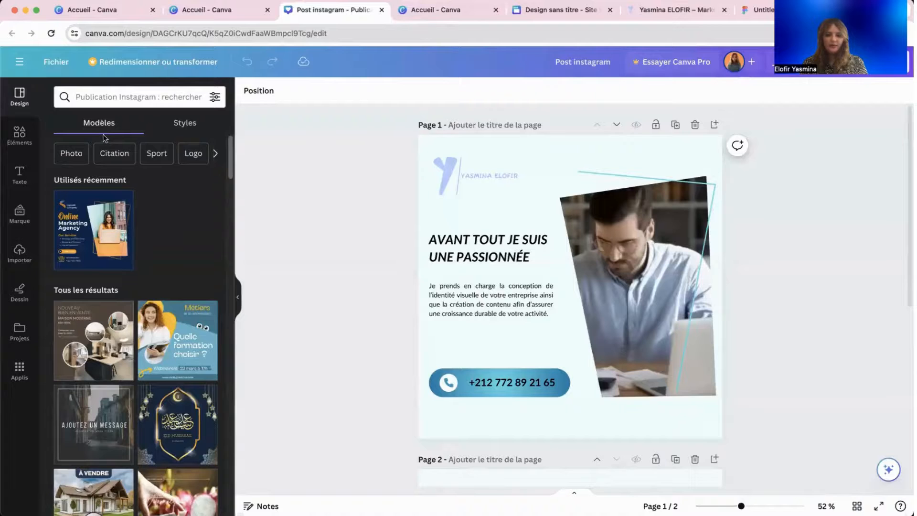
{"action": "left_click", "coordinate": [20, 62]}
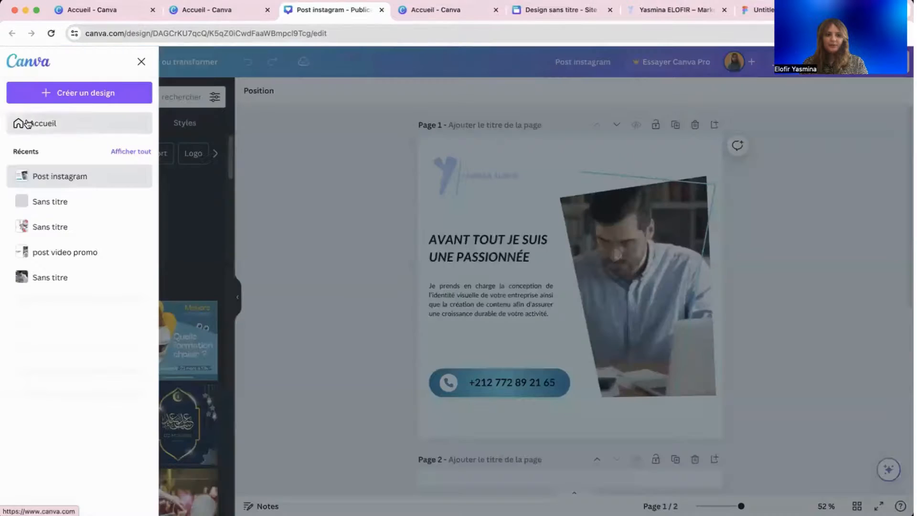
Go to the home page and browse all Canva Docs templates.
{"action": "left_click", "coordinate": [27, 122]}
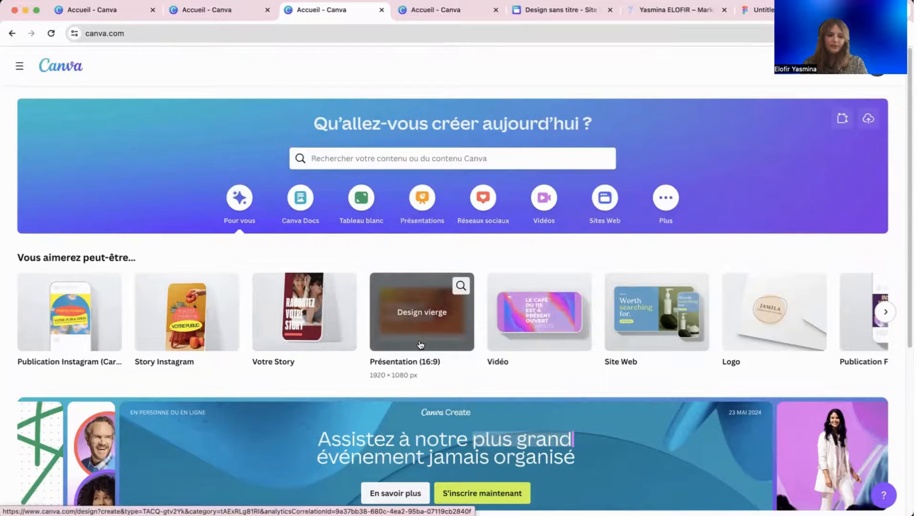
{"action": "left_click", "coordinate": [885, 312]}
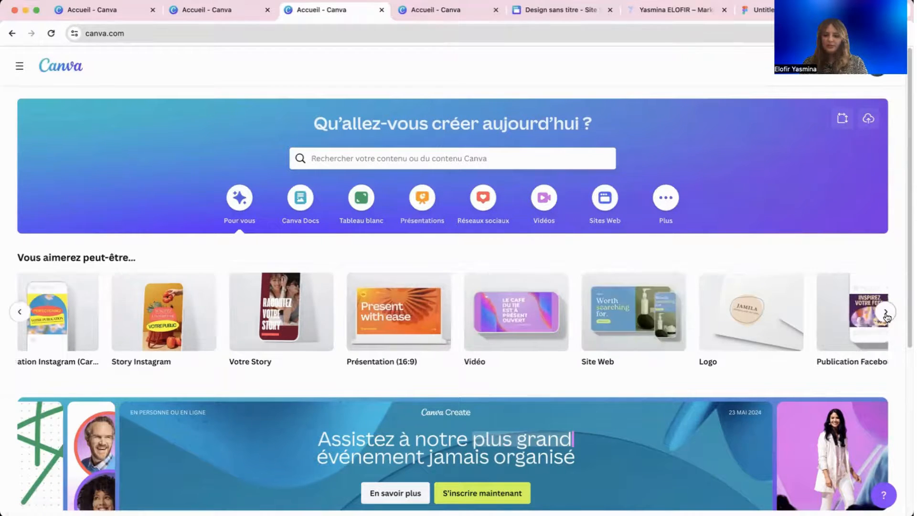
{"action": "left_click", "coordinate": [885, 312]}
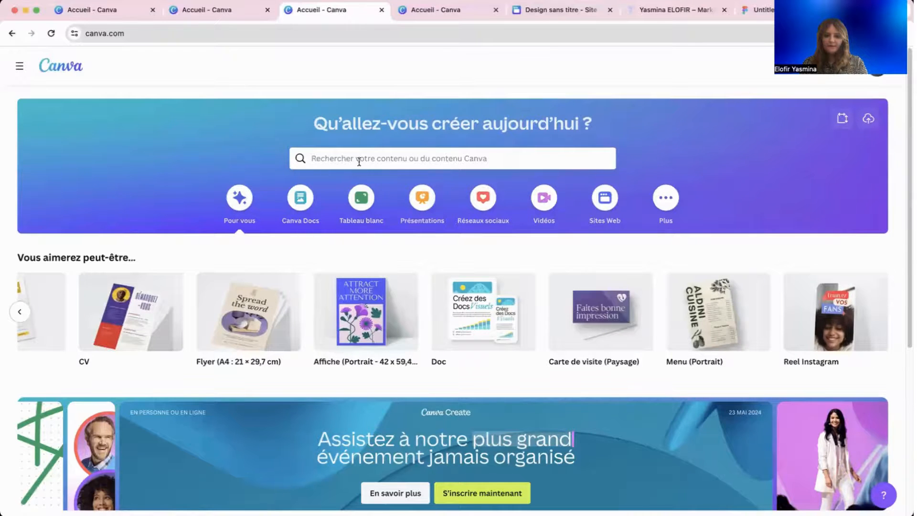
{"action": "left_click", "coordinate": [299, 197]}
{"action": "scroll", "coordinate": [485, 267], "scroll_direction": "down", "scroll_amount": 5}
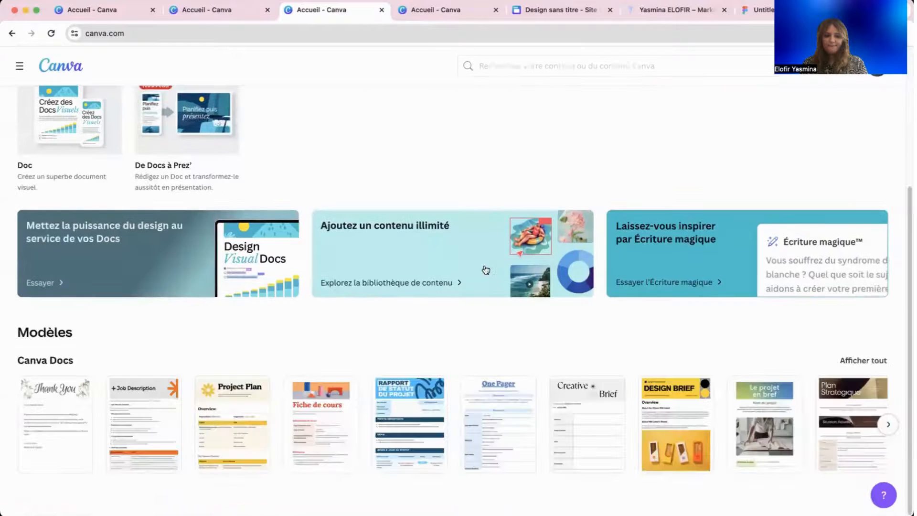
{"action": "left_click", "coordinate": [850, 361]}
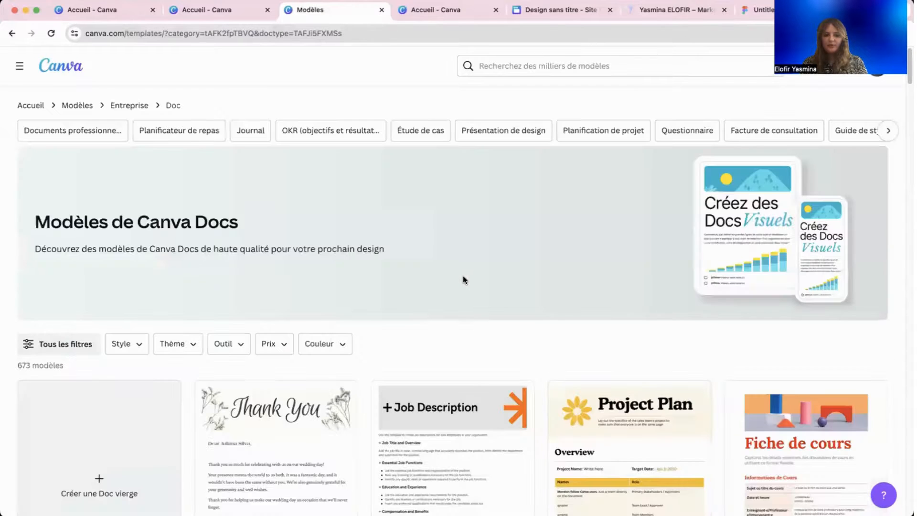
{"action": "scroll", "coordinate": [458, 282], "scroll_direction": "down", "scroll_amount": 8}
{"action": "scroll", "coordinate": [453, 286], "scroll_direction": "down", "scroll_amount": 6}
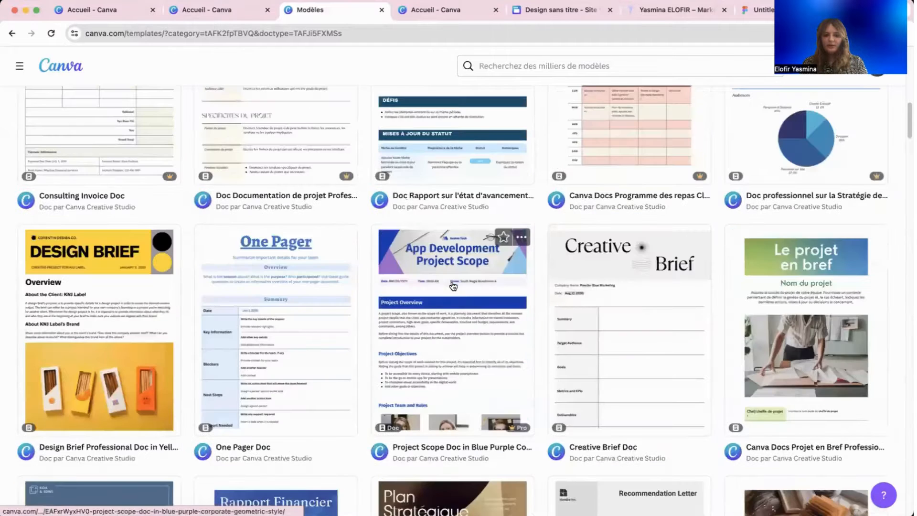
{"action": "scroll", "coordinate": [453, 286], "scroll_direction": "down", "scroll_amount": 5}
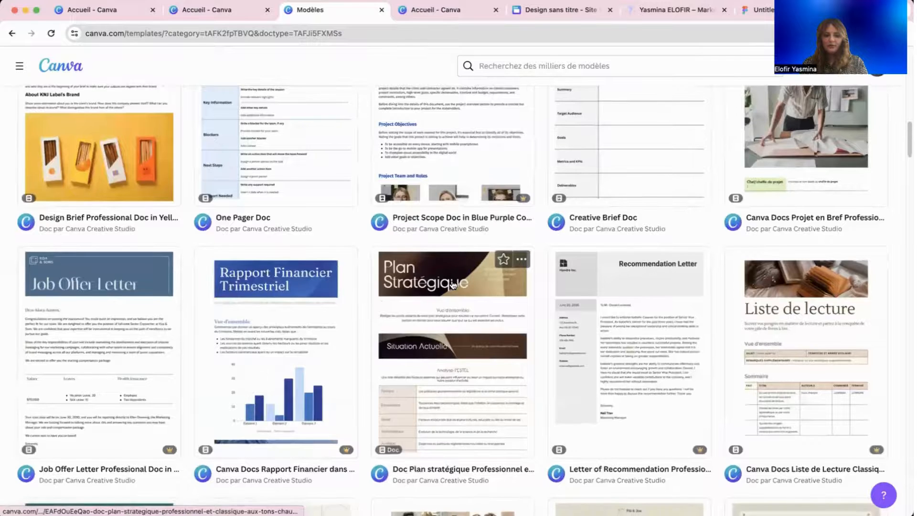
{"action": "scroll", "coordinate": [452, 282], "scroll_direction": "up", "scroll_amount": 10}
{"action": "scroll", "coordinate": [450, 281], "scroll_direction": "up", "scroll_amount": 5}
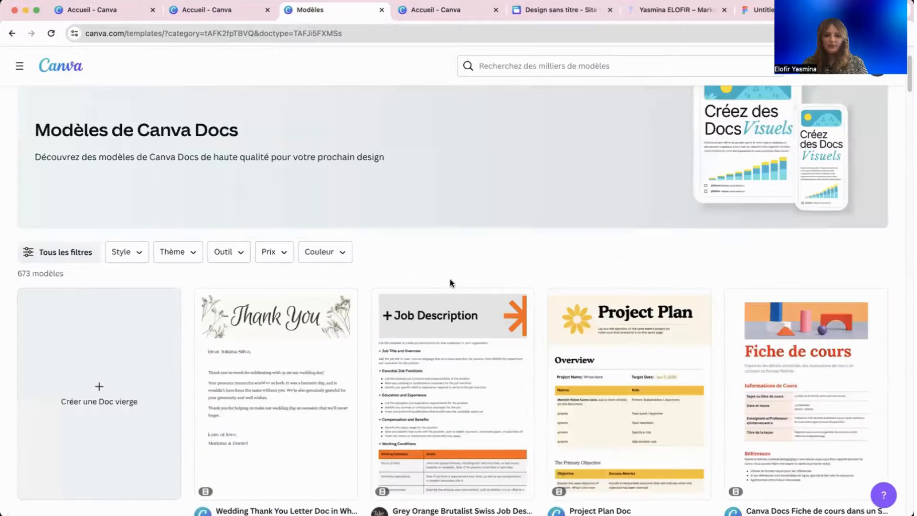
Search templates for 'devis' and customize the beige and black minimalist DEVIS template.
{"action": "left_click", "coordinate": [522, 64]}
{"action": "type", "text": "devis"}
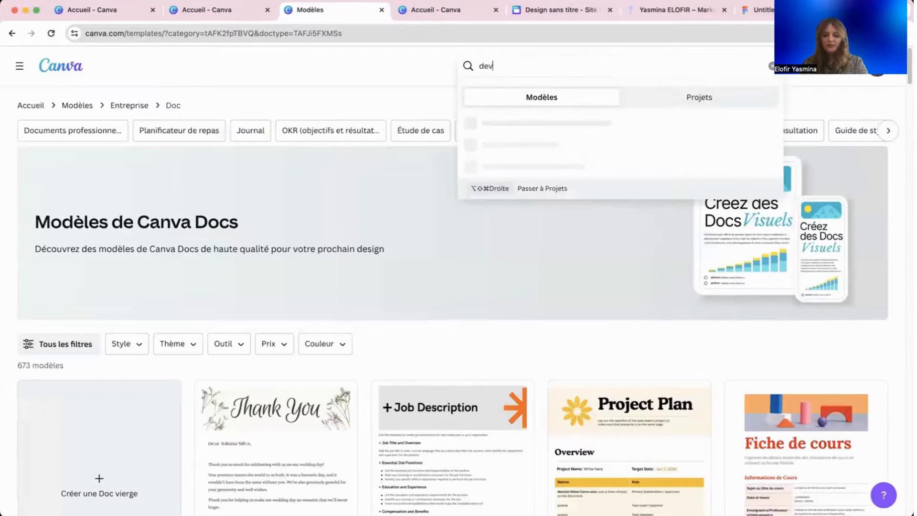
{"action": "key", "text": "Return"}
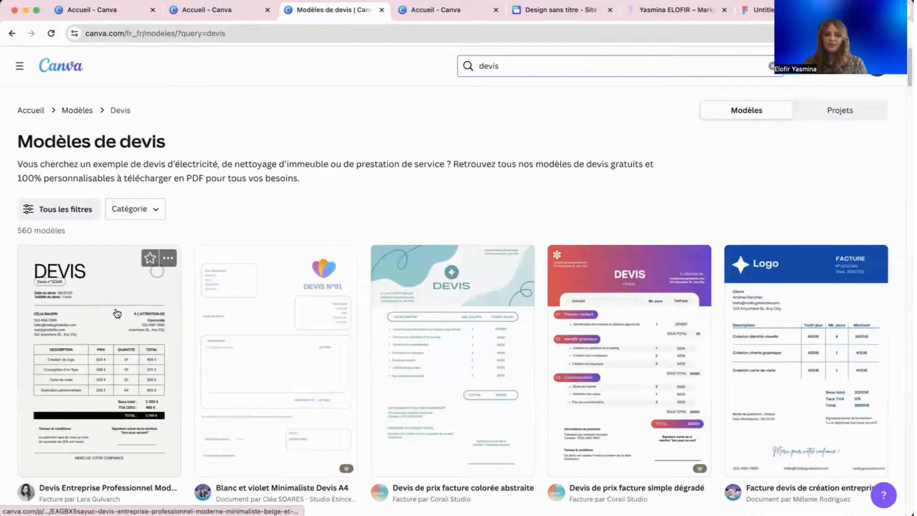
{"action": "left_click", "coordinate": [116, 314]}
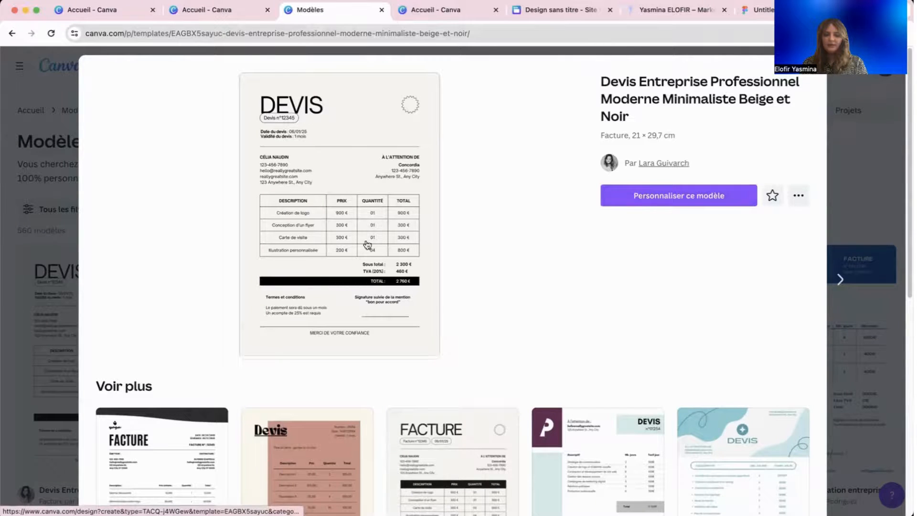
{"action": "left_click", "coordinate": [668, 202]}
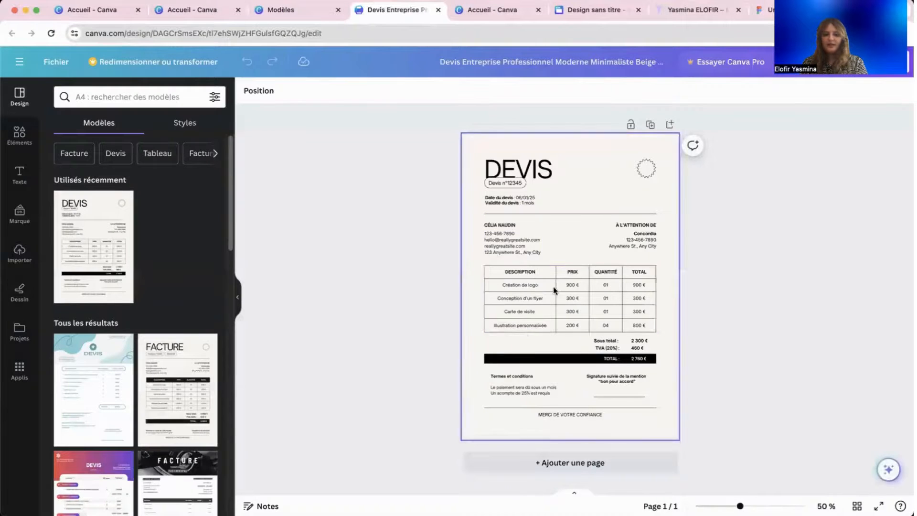
Try adding a line below the date block, then delete it.
{"action": "left_click", "coordinate": [470, 176]}
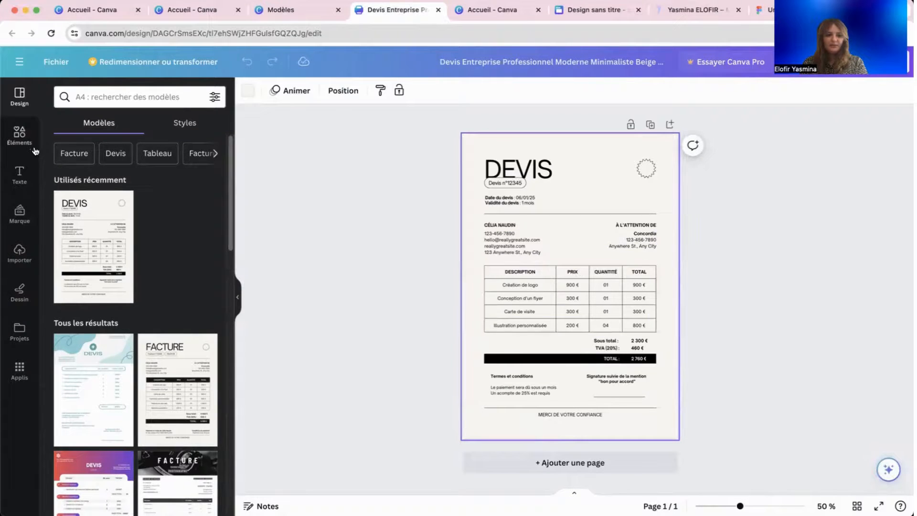
{"action": "left_click", "coordinate": [519, 272]}
{"action": "left_click", "coordinate": [360, 247]}
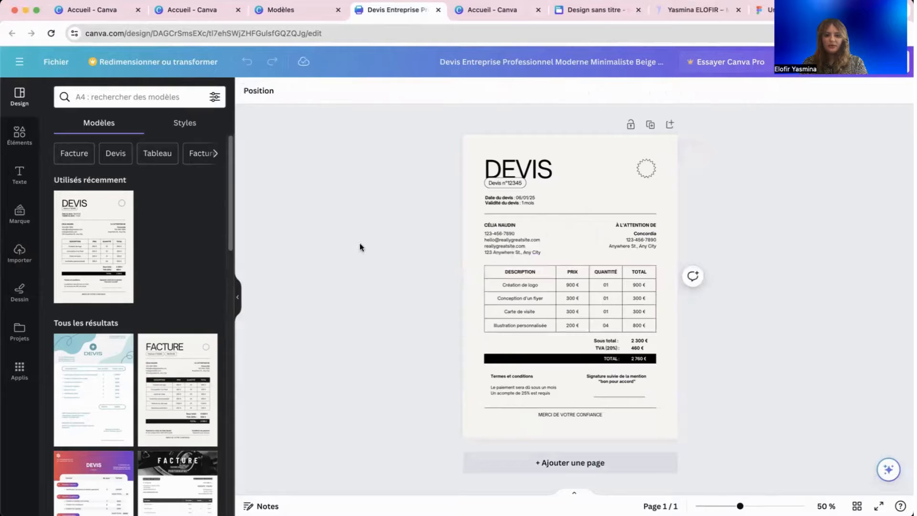
{"action": "left_click", "coordinate": [19, 134]}
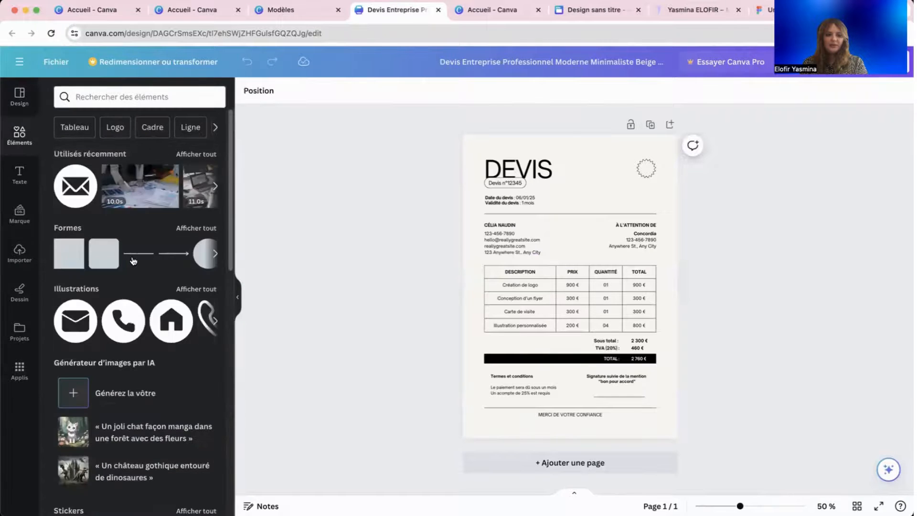
{"action": "left_click", "coordinate": [138, 253]}
{"action": "left_click_drag", "start_coordinate": [571, 288], "coordinate": [580, 196]}
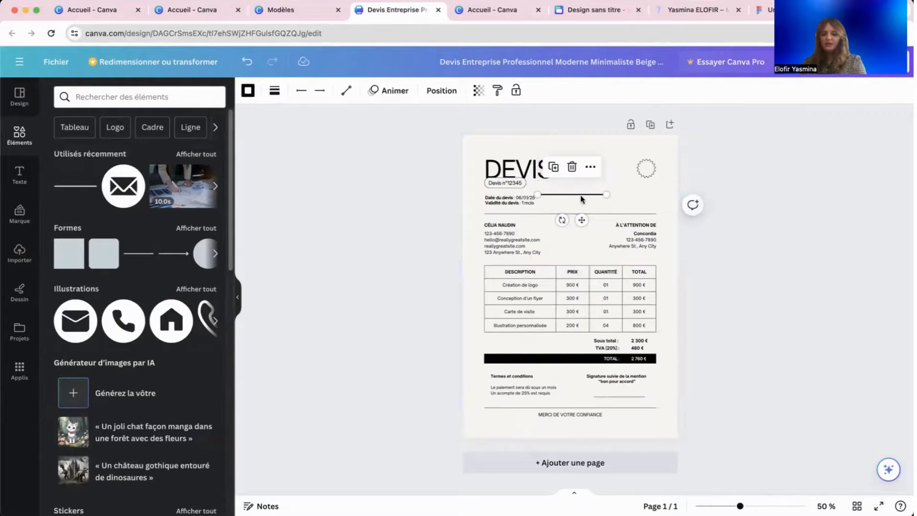
{"action": "key", "text": "Delete"}
Search the elements library for 'tableau' and look over the table styles.
{"action": "left_click", "coordinate": [21, 137]}
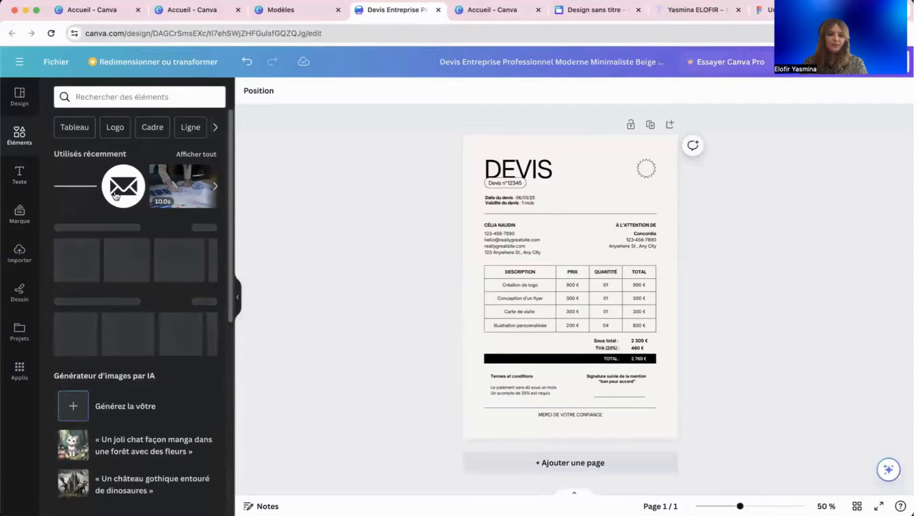
{"action": "left_click", "coordinate": [126, 97]}
{"action": "type", "text": "tableau"}
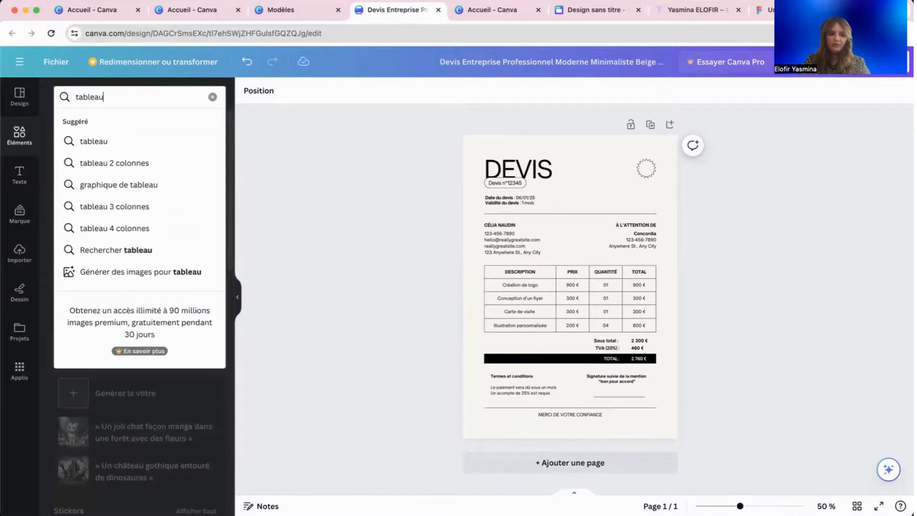
{"action": "key", "text": "Return"}
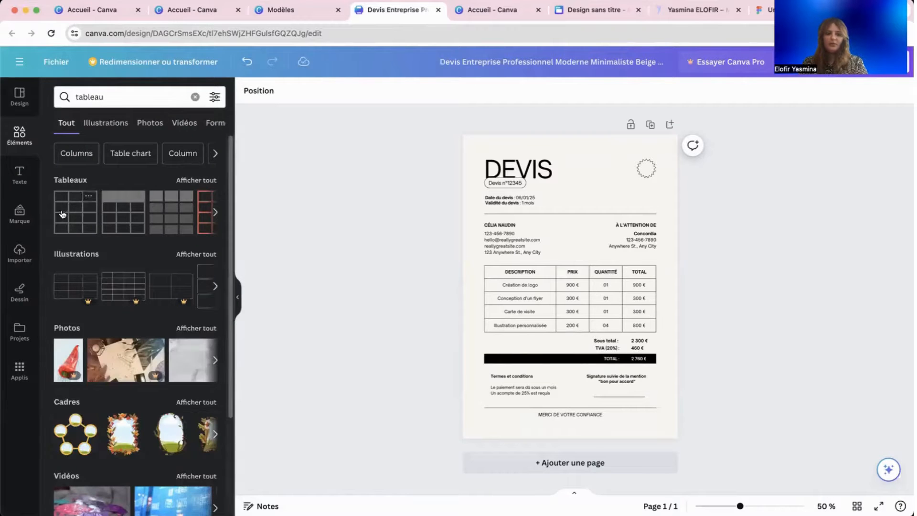
{"action": "left_click", "coordinate": [196, 180]}
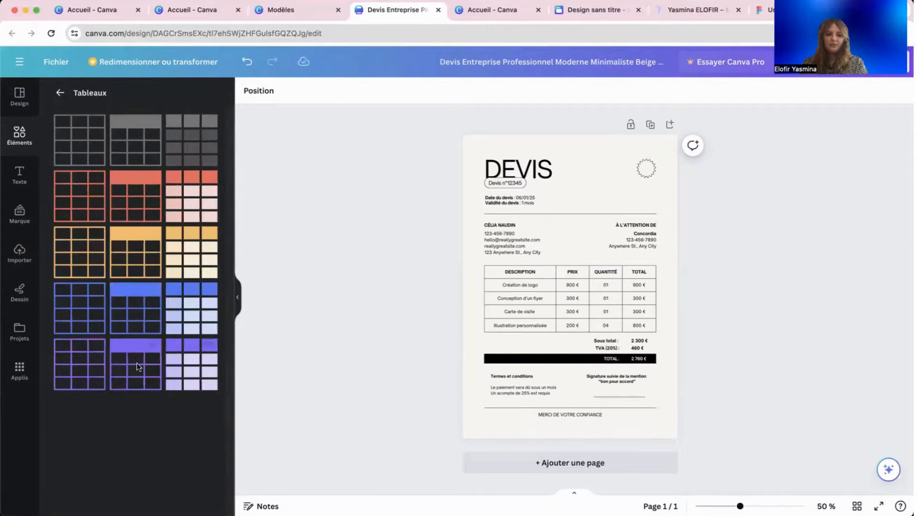
{"action": "left_click", "coordinate": [59, 94]}
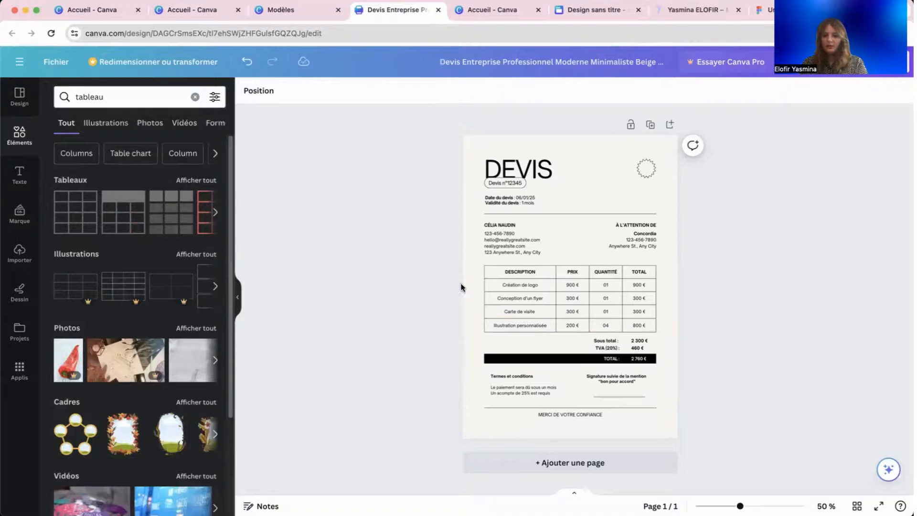
Switch the page background to white and place the uploaded logo beside the DEVIS heading.
{"action": "left_click", "coordinate": [492, 224]}
{"action": "left_click", "coordinate": [494, 165]}
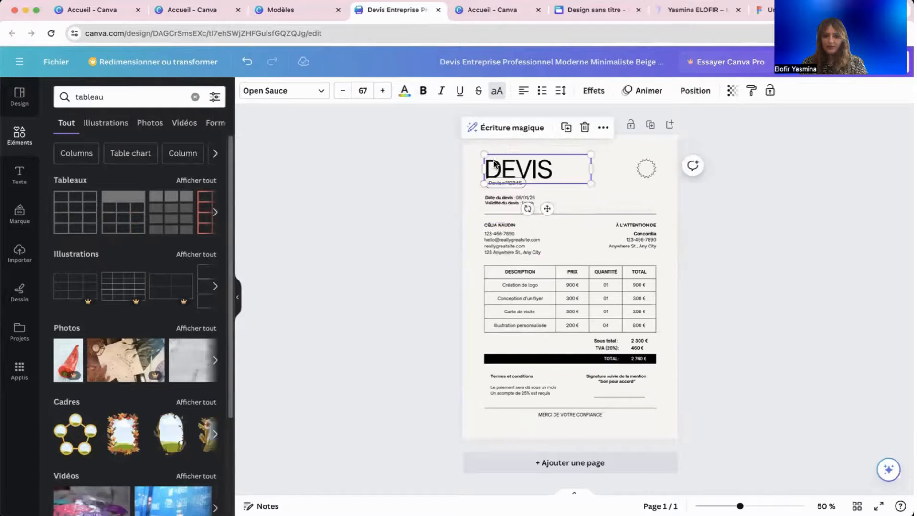
{"action": "left_click", "coordinate": [500, 184]}
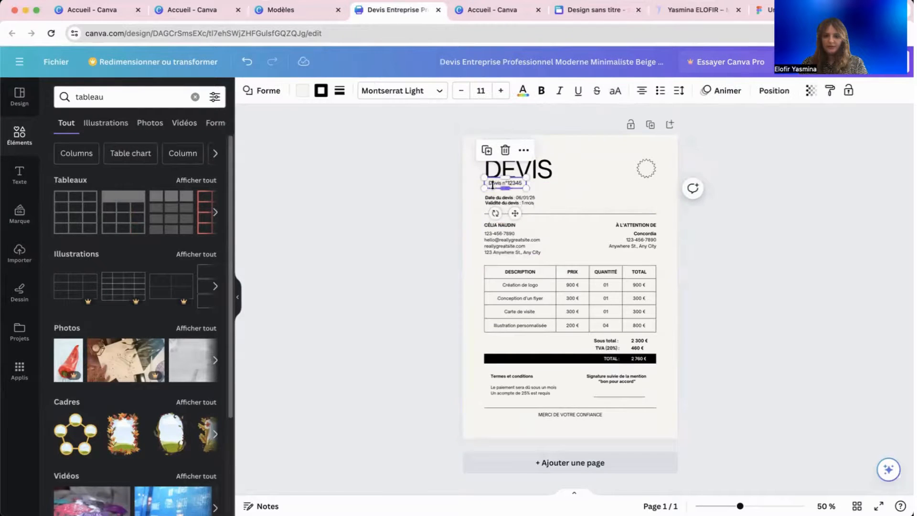
{"action": "left_click", "coordinate": [596, 172]}
{"action": "left_click", "coordinate": [253, 90]}
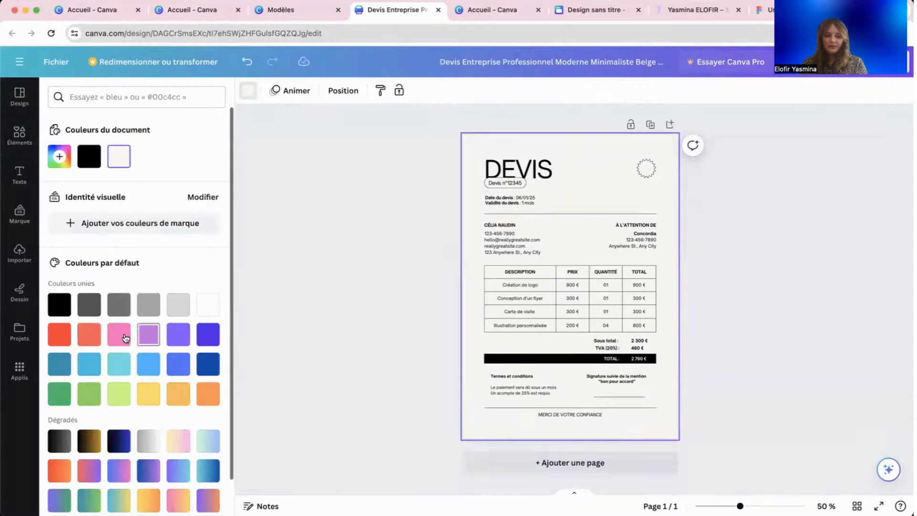
{"action": "left_click", "coordinate": [119, 364]}
{"action": "left_click", "coordinate": [207, 302]}
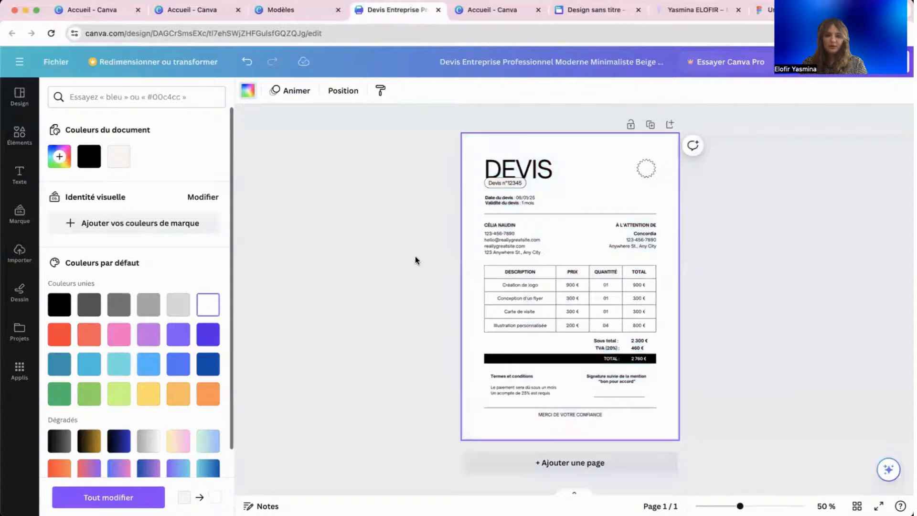
{"action": "left_click", "coordinate": [277, 224]}
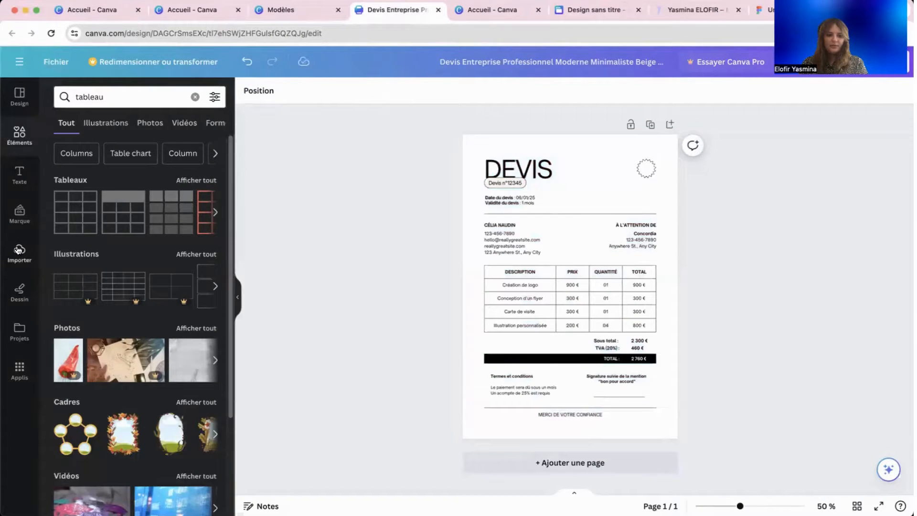
{"action": "left_click", "coordinate": [18, 250]}
{"action": "left_click", "coordinate": [131, 230]}
Move the logo to the top right beside DEVIS and shrink it to fit.
{"action": "left_click_drag", "start_coordinate": [592, 291], "coordinate": [646, 173]}
{"action": "left_click", "coordinate": [647, 168]}
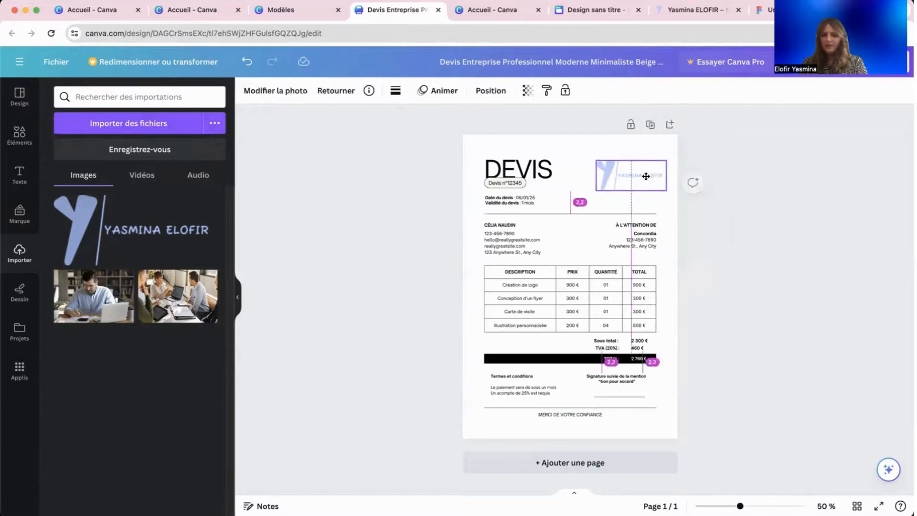
{"action": "left_click", "coordinate": [273, 173]}
{"action": "left_click", "coordinate": [255, 98]}
{"action": "left_click", "coordinate": [355, 168]}
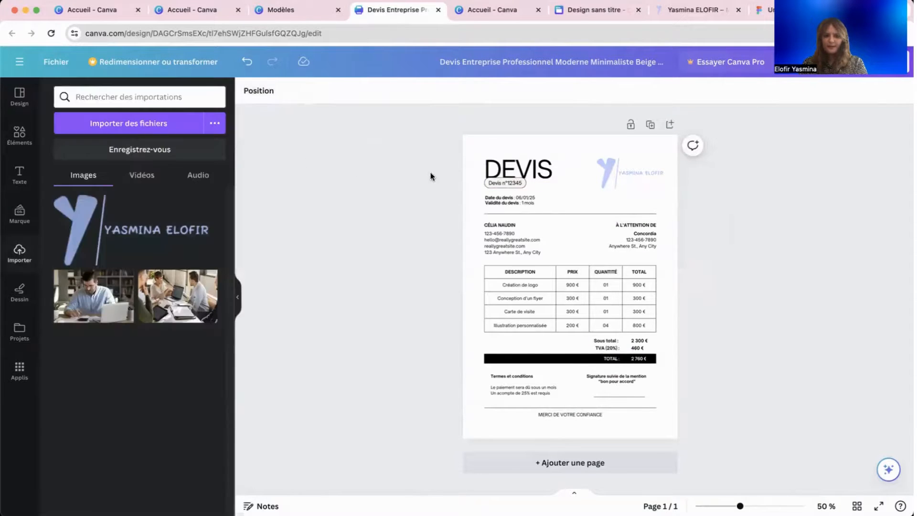
Change the DEVIS title font to Lato and apply it to all matching text.
{"action": "left_click", "coordinate": [534, 169]}
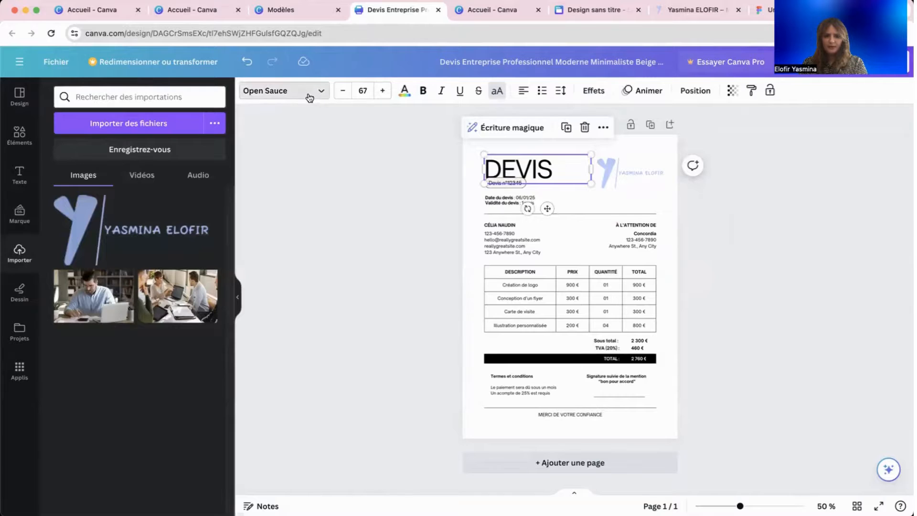
{"action": "left_click", "coordinate": [282, 91]}
{"action": "type", "text": "lato"}
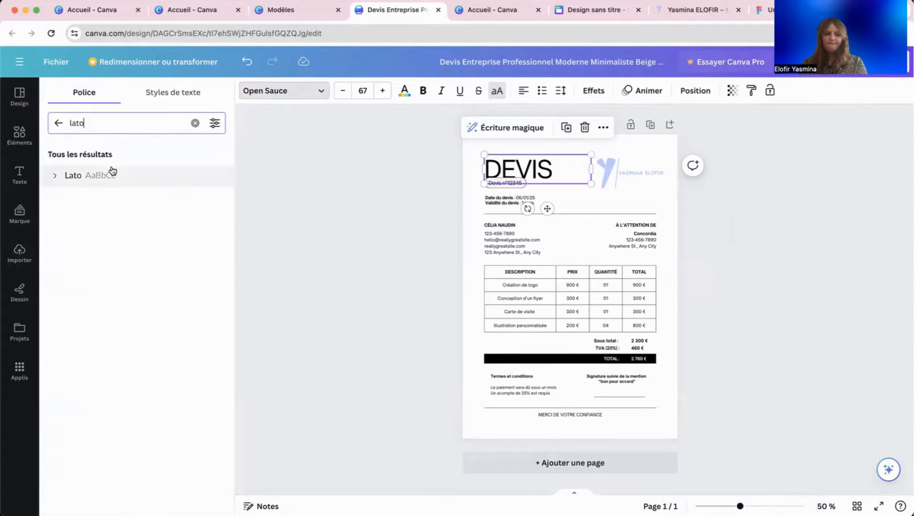
{"action": "left_click", "coordinate": [115, 175]}
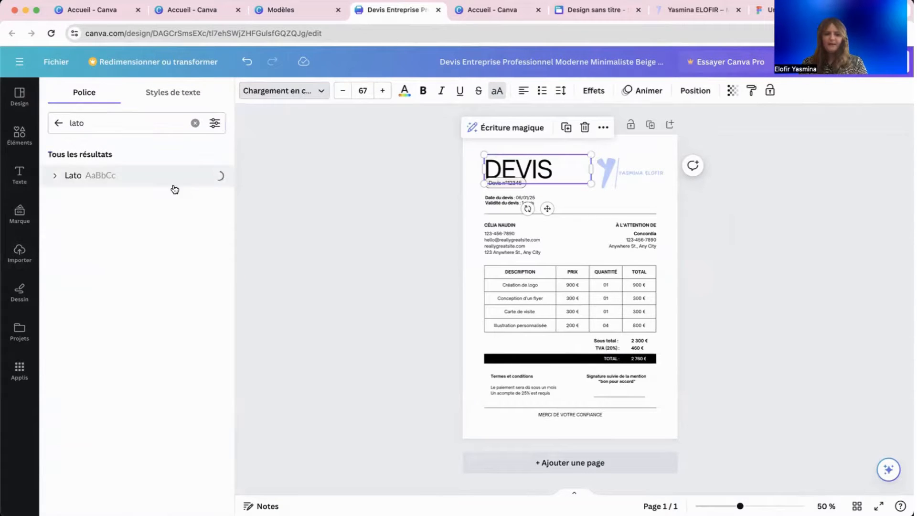
{"action": "left_click", "coordinate": [108, 499]}
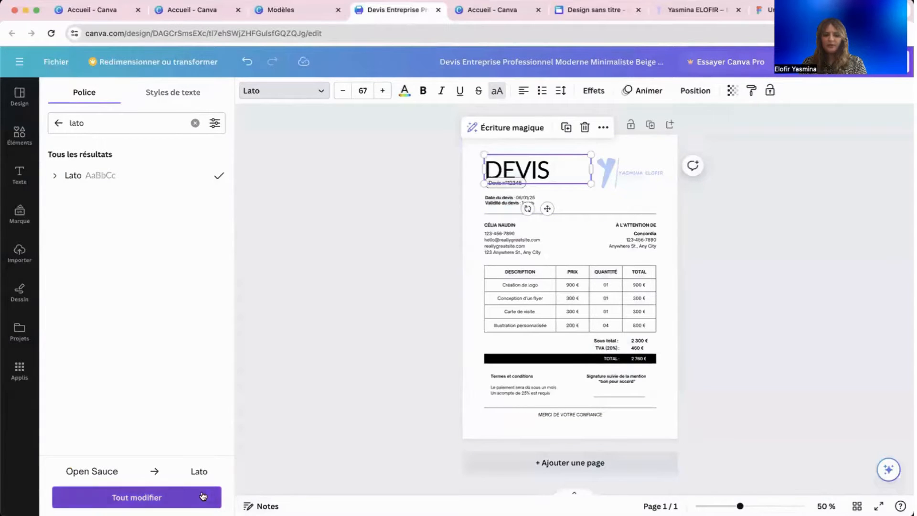
Colour the DEVIS title with the logo's light blue (lavender).
{"action": "left_click", "coordinate": [348, 231]}
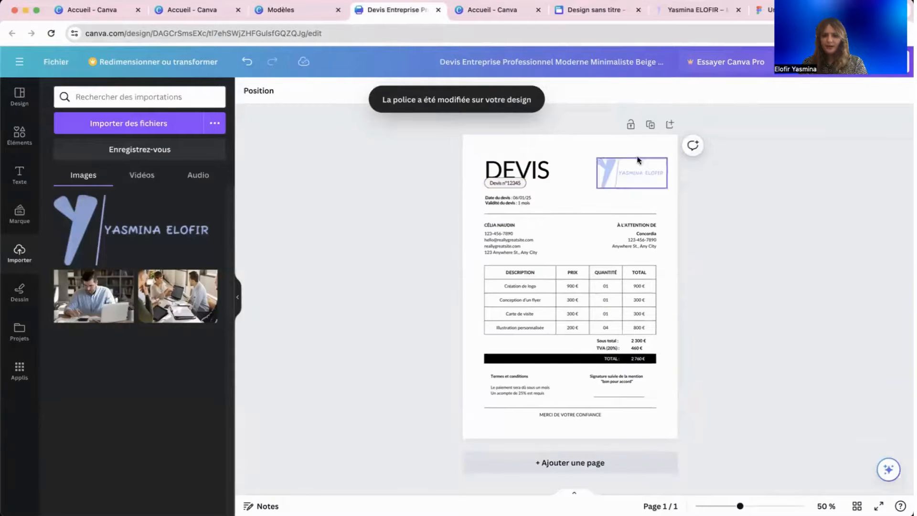
{"action": "left_click", "coordinate": [527, 167]}
{"action": "left_click", "coordinate": [403, 91]}
{"action": "left_click", "coordinate": [89, 288]}
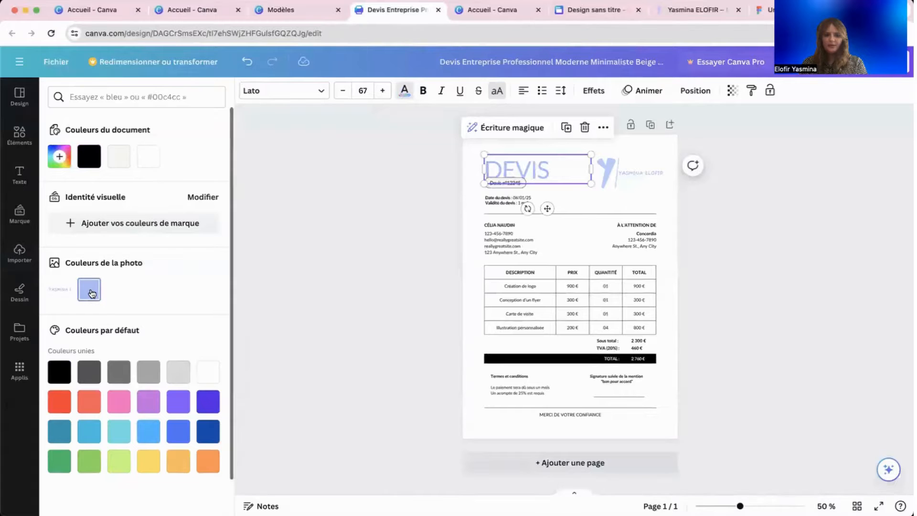
{"action": "left_click", "coordinate": [402, 296]}
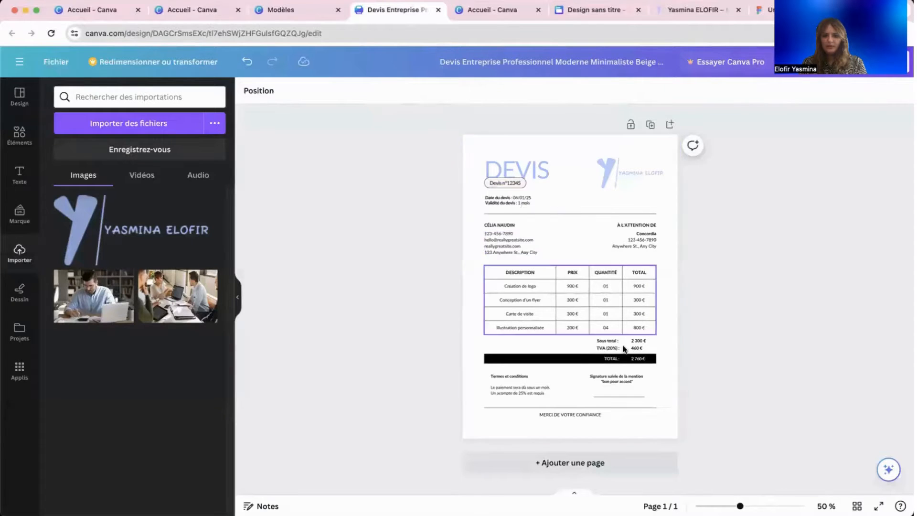
Replace the first description cell's text with 'fffff'.
{"action": "left_click", "coordinate": [505, 285]}
{"action": "left_click", "coordinate": [506, 284]}
{"action": "left_click", "coordinate": [509, 285]}
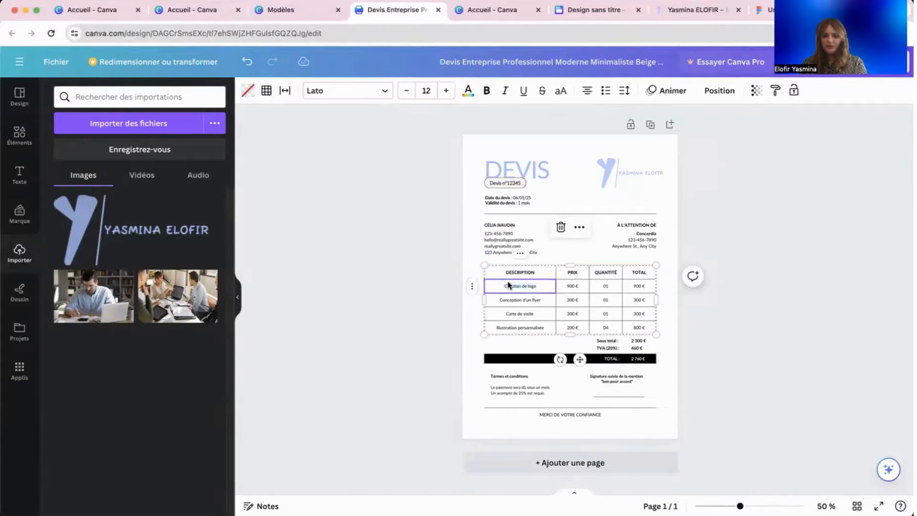
{"action": "type", "text": "fffff"}
{"action": "key", "text": "Return"}
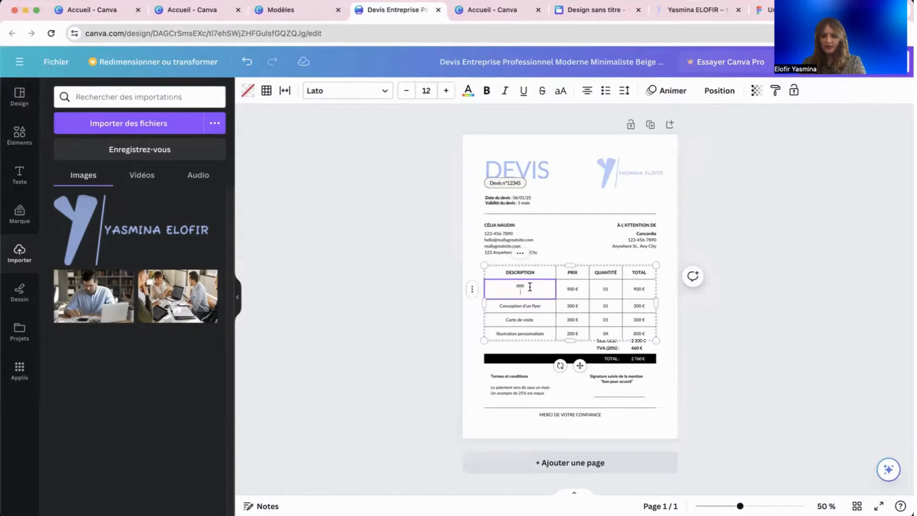
{"action": "key", "text": "Return"}
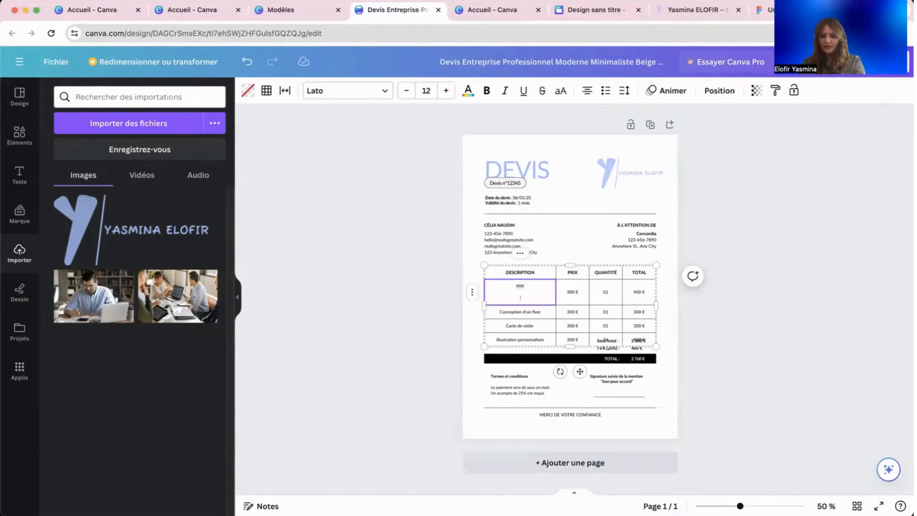
{"action": "key", "text": "BackSpace"}
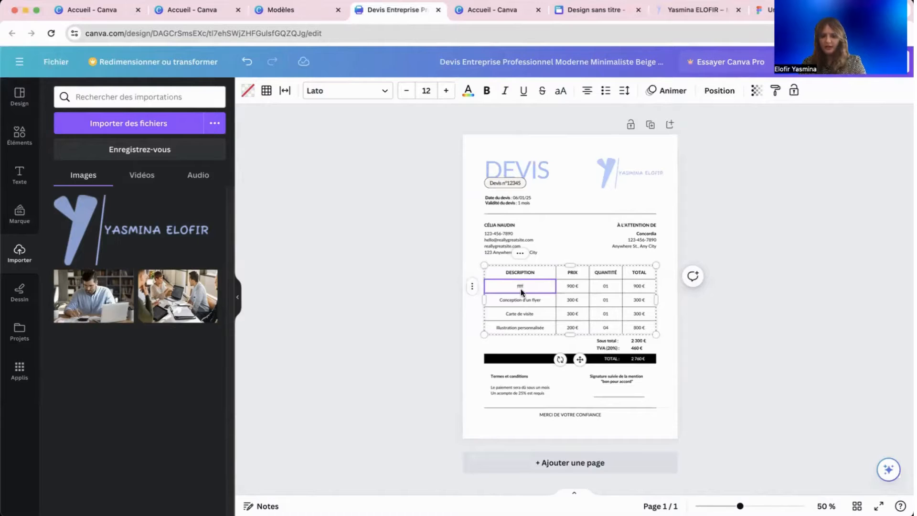
Fill the black TOTAL bar with the light blue (lavender).
{"action": "left_click", "coordinate": [526, 357]}
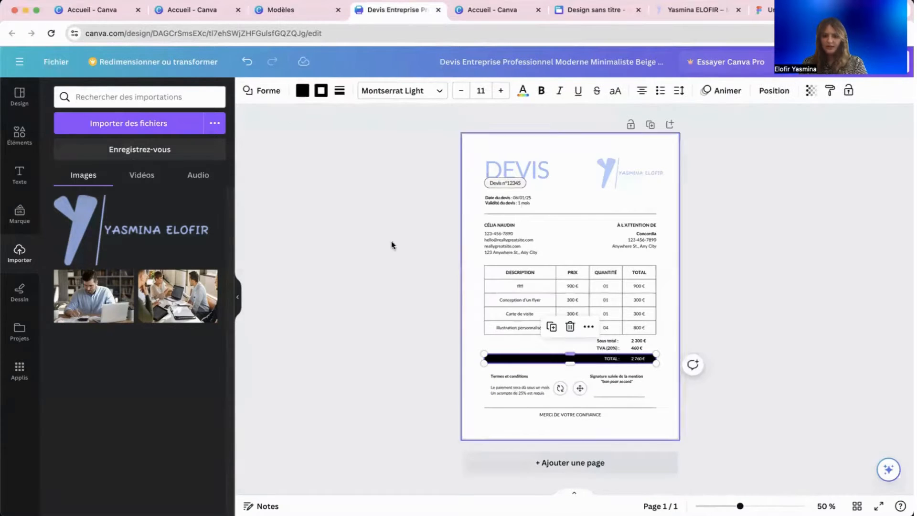
{"action": "left_click", "coordinate": [301, 90]}
{"action": "left_click", "coordinate": [140, 157]}
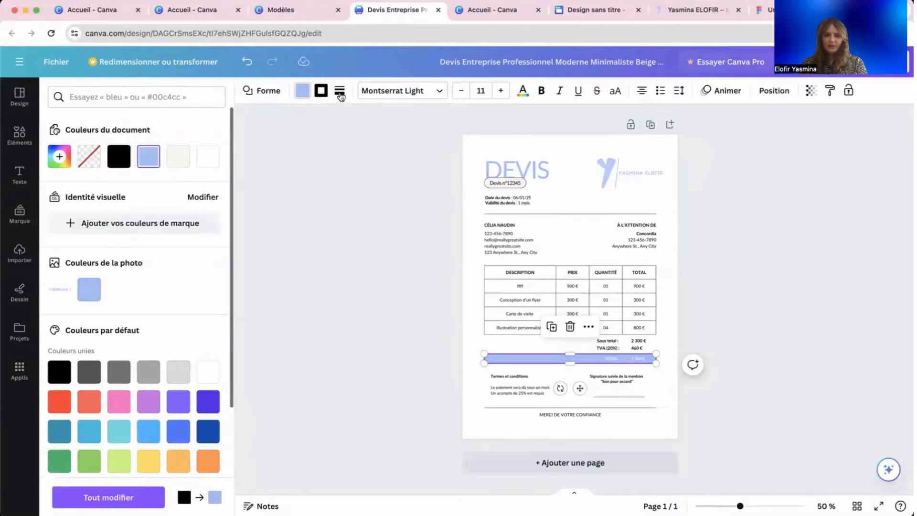
Dismiss the border style and colour panels, then zoom in and out to check the quote.
{"action": "left_click", "coordinate": [340, 93]}
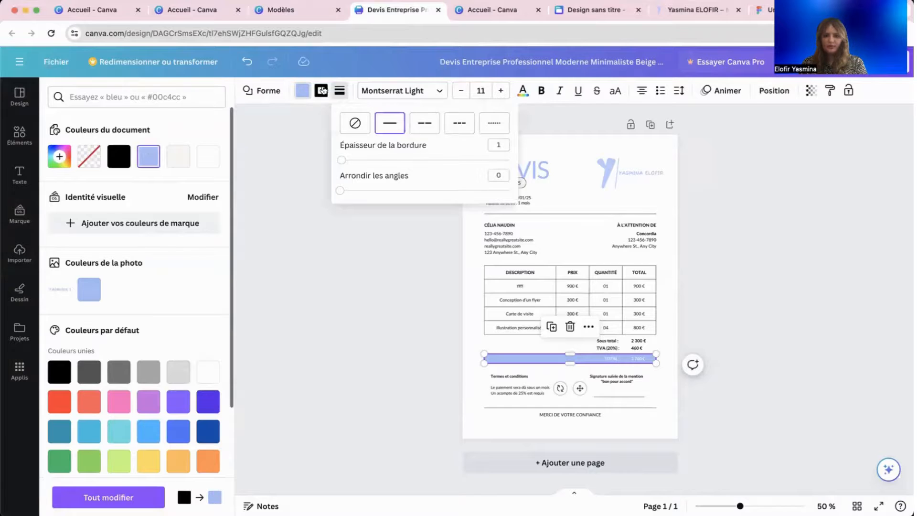
{"action": "left_click", "coordinate": [236, 299]}
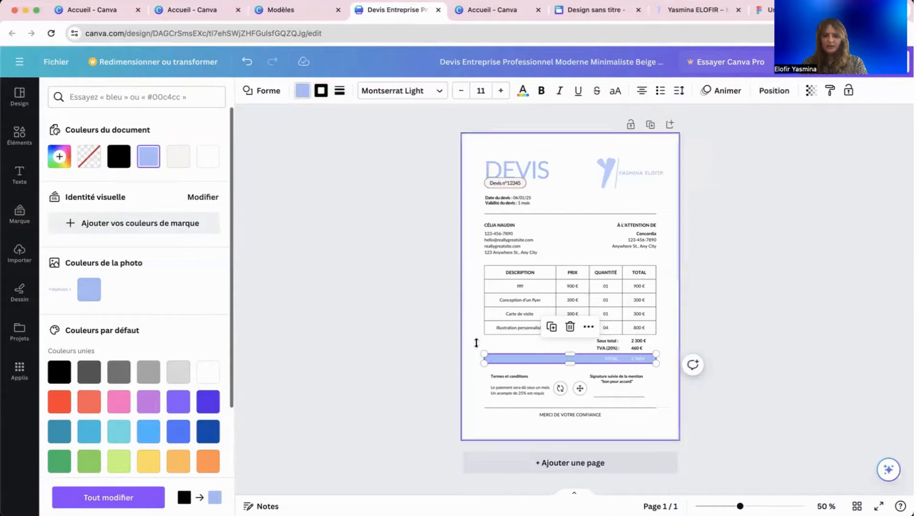
{"action": "key", "text": "Escape"}
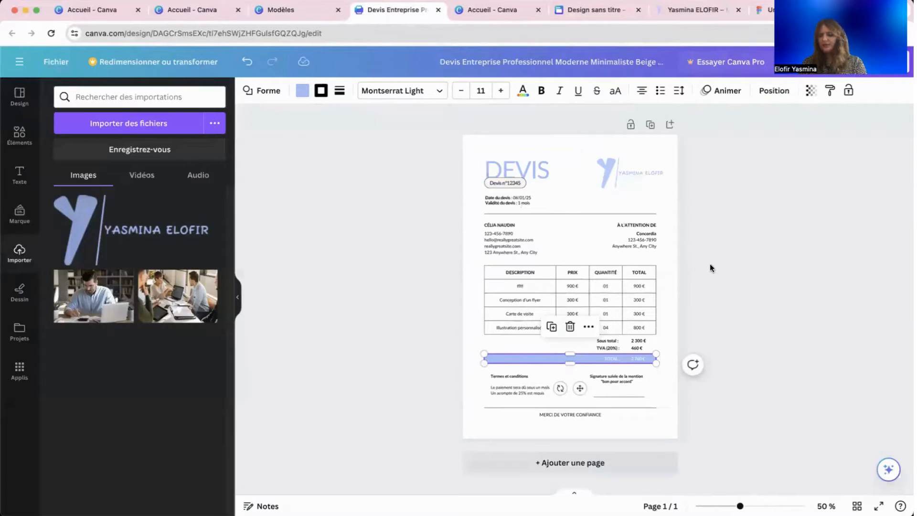
{"action": "scroll", "coordinate": [710, 266], "scroll_direction": "up", "scroll_amount": 5}
{"action": "scroll", "coordinate": [710, 267], "scroll_direction": "down", "scroll_amount": 2}
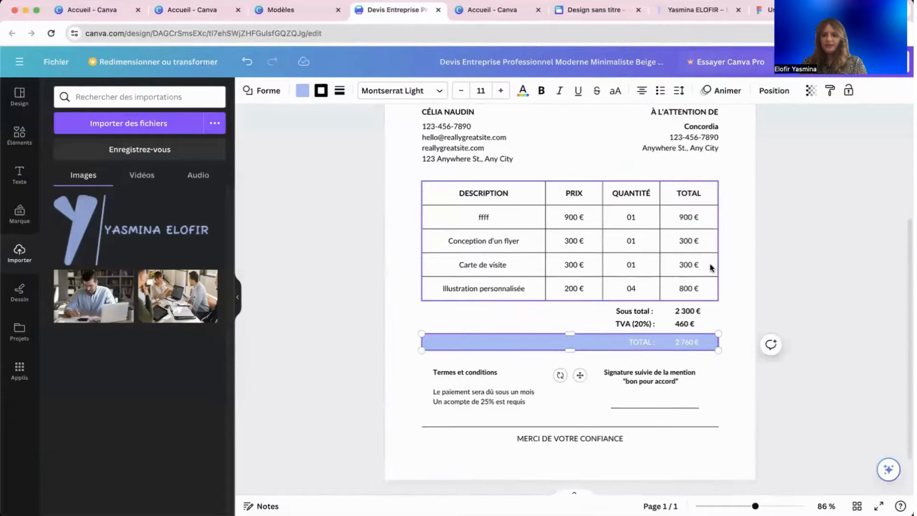
{"action": "scroll", "coordinate": [710, 264], "scroll_direction": "down", "scroll_amount": 2}
{"action": "scroll", "coordinate": [709, 264], "scroll_direction": "up", "scroll_amount": 4}
{"action": "scroll", "coordinate": [709, 264], "scroll_direction": "down", "scroll_amount": 3}
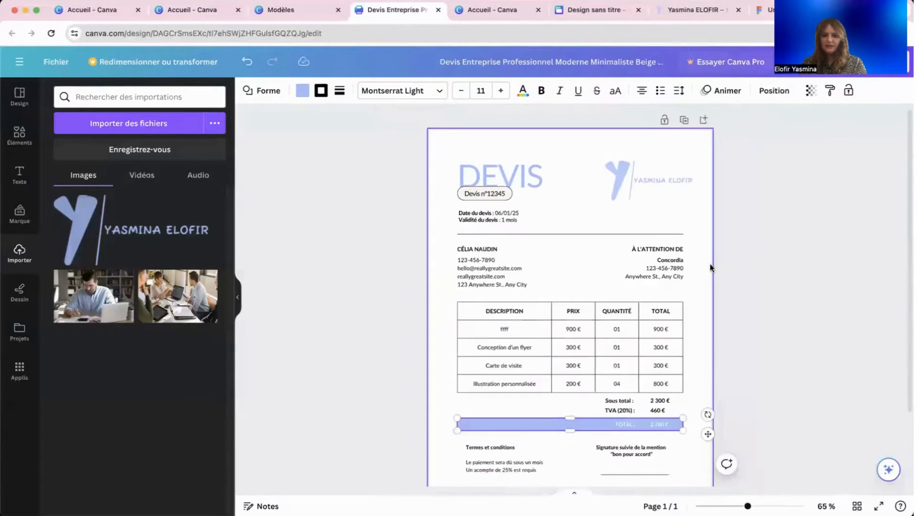
{"action": "scroll", "coordinate": [709, 263], "scroll_direction": "down", "scroll_amount": 2}
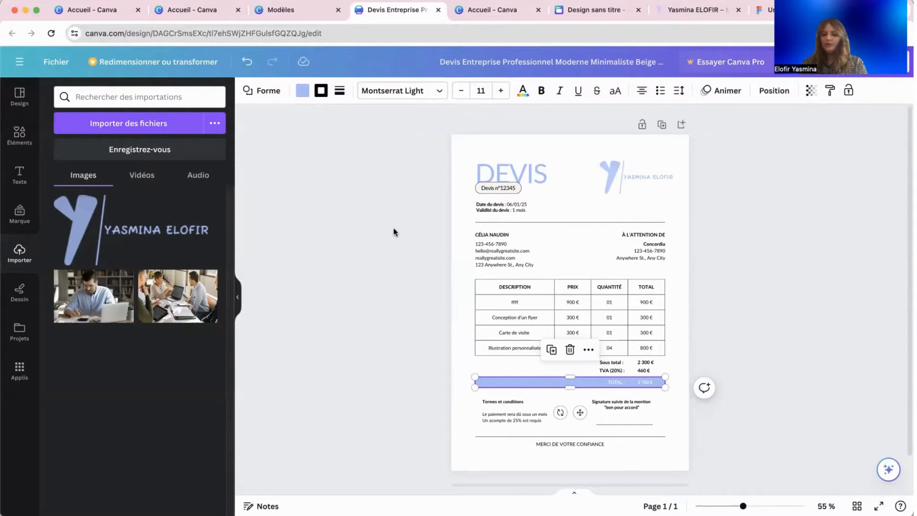
Go to the Canva home page (Accueil) via the main menu and browse it.
{"action": "left_click", "coordinate": [20, 61]}
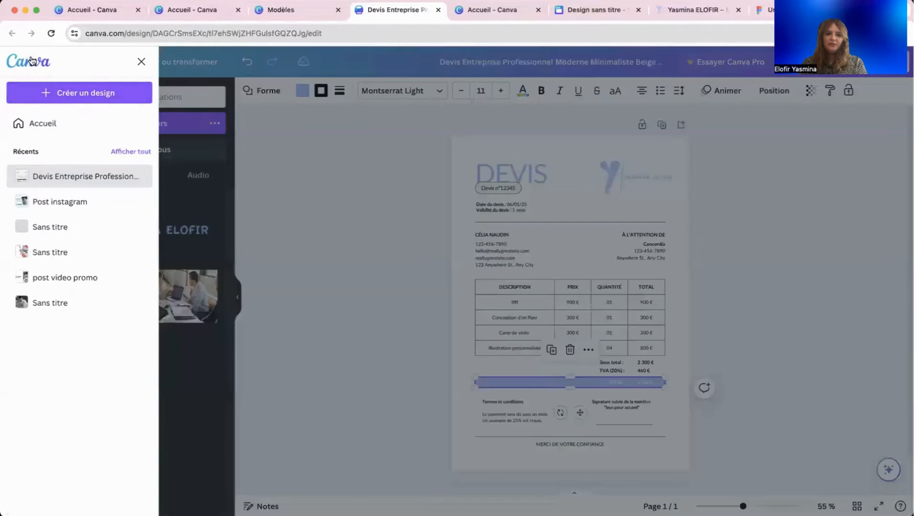
{"action": "left_click", "coordinate": [43, 123]}
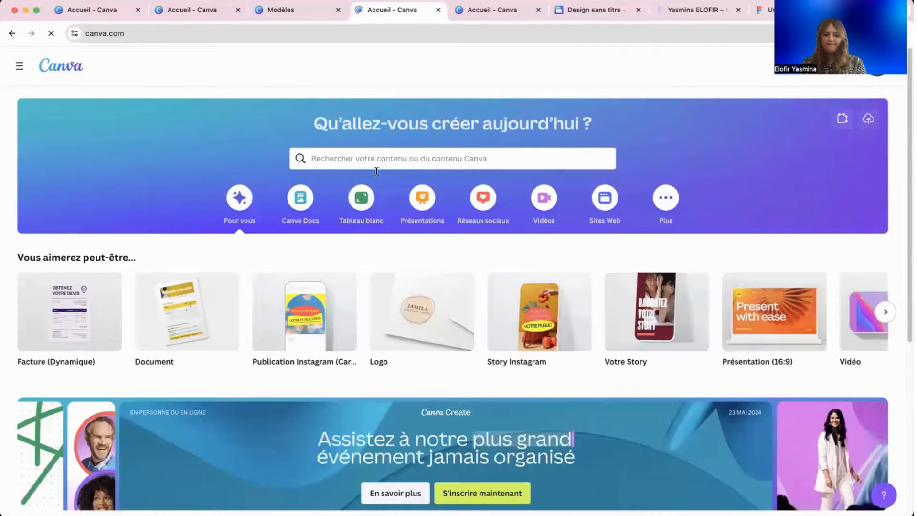
{"action": "scroll", "coordinate": [353, 167], "scroll_direction": "down", "scroll_amount": 5}
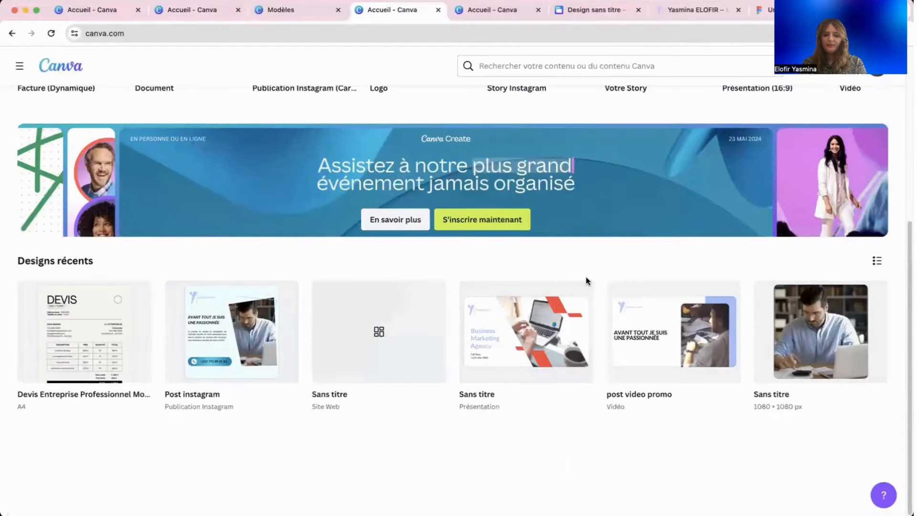
{"action": "scroll", "coordinate": [588, 277], "scroll_direction": "up", "scroll_amount": 5}
{"action": "scroll", "coordinate": [590, 281], "scroll_direction": "down", "scroll_amount": 1}
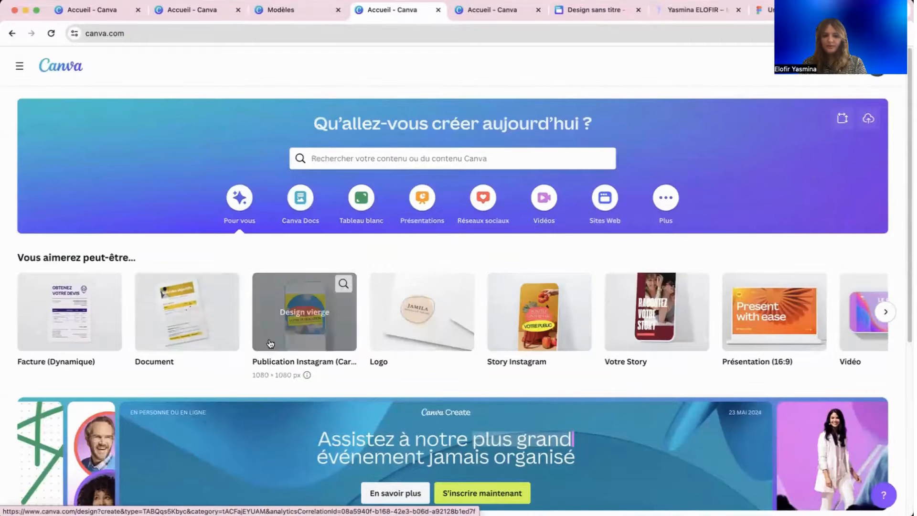
Start a blank logo design and apply the Digital. marketing agency template.
{"action": "left_click", "coordinate": [401, 344]}
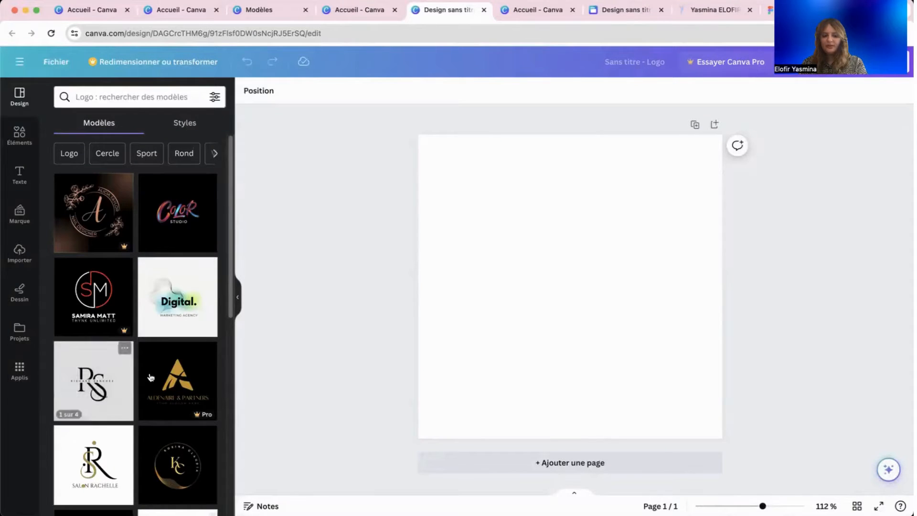
{"action": "scroll", "coordinate": [150, 377], "scroll_direction": "down", "scroll_amount": 6}
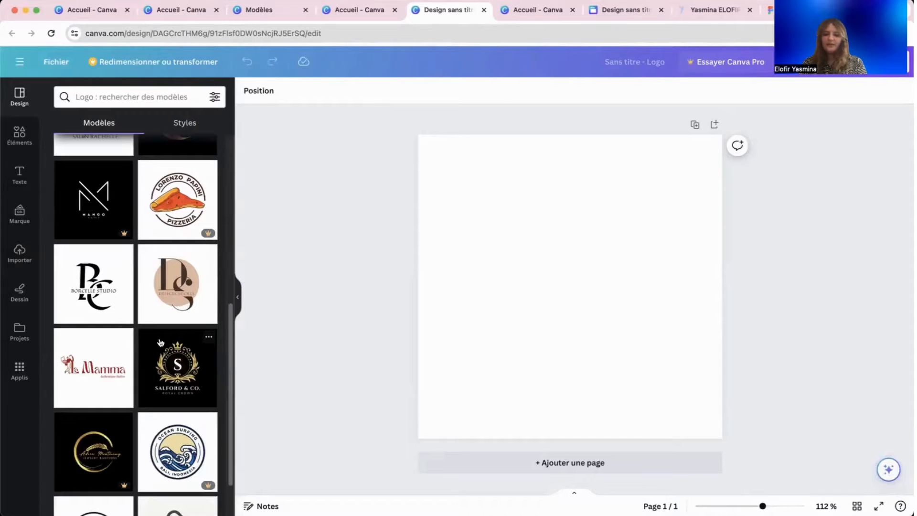
{"action": "scroll", "coordinate": [162, 335], "scroll_direction": "up", "scroll_amount": 10}
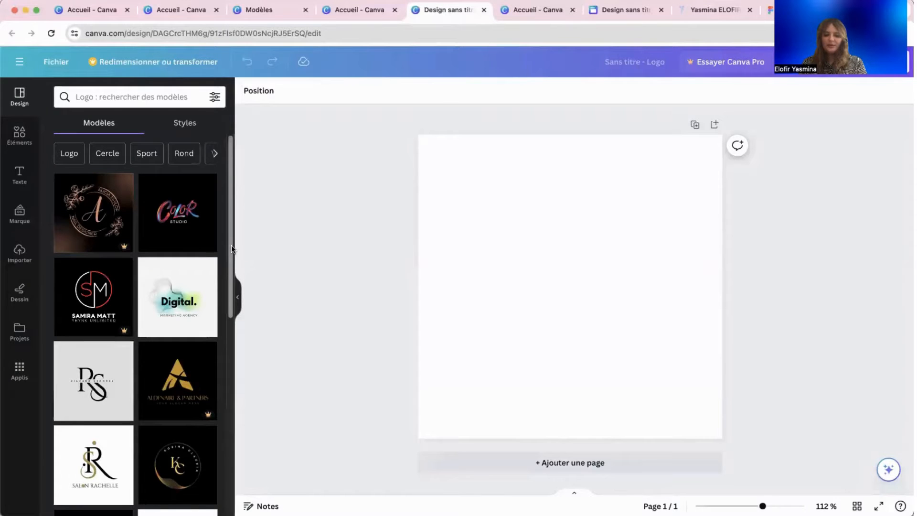
{"action": "left_click", "coordinate": [194, 301]}
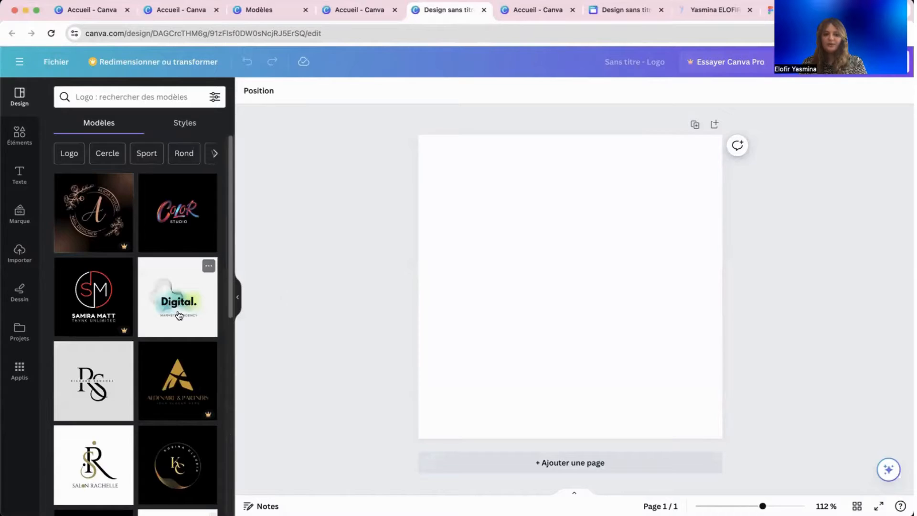
{"action": "left_click", "coordinate": [178, 313]}
Move the wave graphic, gradient and MARKETING AGENCY tagline slightly lower.
{"action": "left_click", "coordinate": [545, 312]}
{"action": "mouse_move", "coordinate": [477, 282]}
{"action": "left_mouse_down"}
{"action": "mouse_move", "coordinate": [399, 235]}
{"action": "mouse_move", "coordinate": [493, 221]}
{"action": "mouse_move", "coordinate": [454, 297]}
{"action": "mouse_move", "coordinate": [479, 270]}
{"action": "left_mouse_up"}
{"action": "left_click_drag", "start_coordinate": [530, 333], "coordinate": [528, 339]}
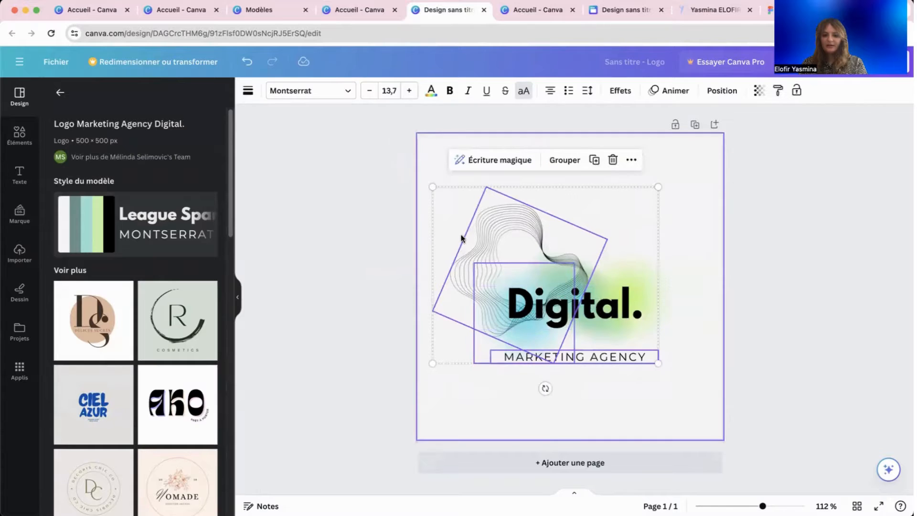
{"action": "left_click_drag", "start_coordinate": [530, 240], "coordinate": [532, 254]}
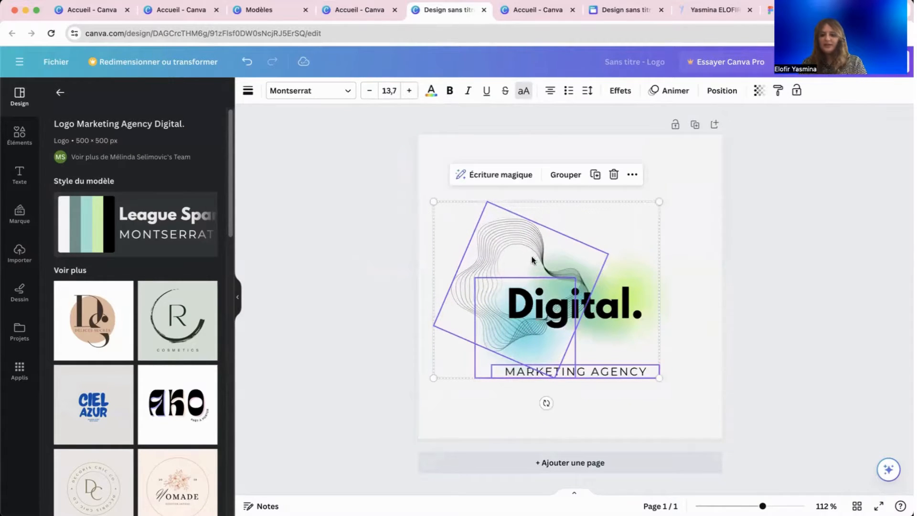
{"action": "left_click", "coordinate": [349, 313]}
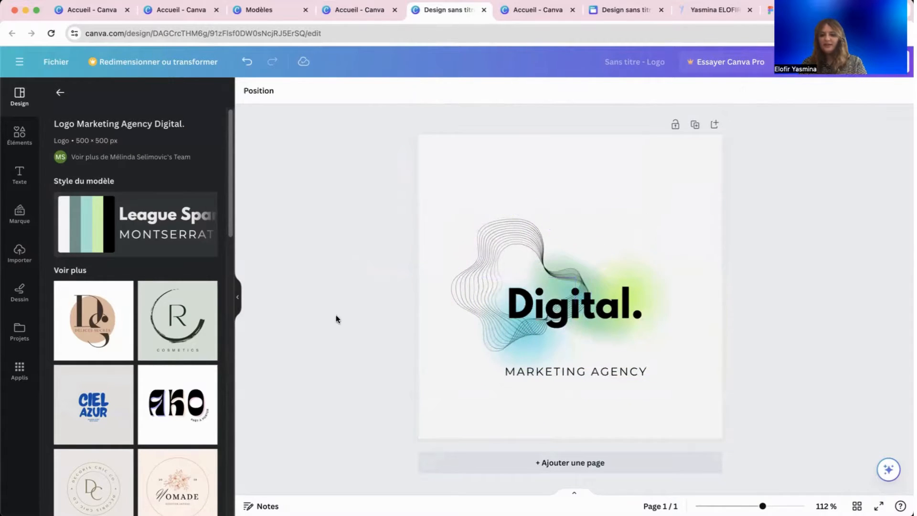
Leave the logo editor for the Canva home page (Accueil) and browse recent designs.
{"action": "left_click", "coordinate": [51, 64]}
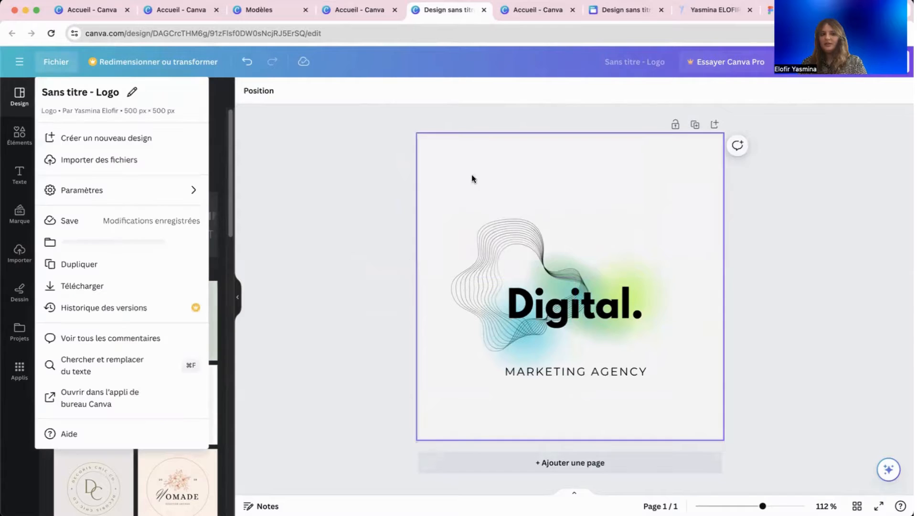
{"action": "left_click", "coordinate": [15, 66]}
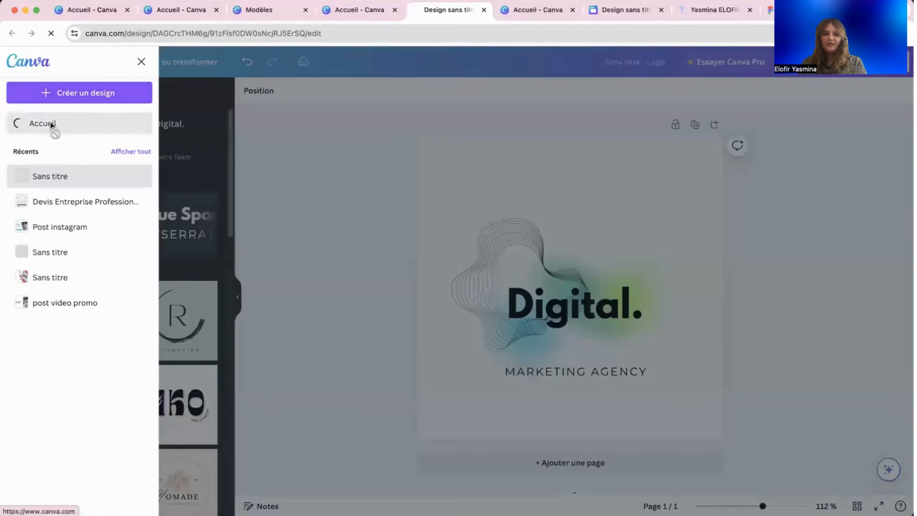
{"action": "left_click", "coordinate": [52, 126]}
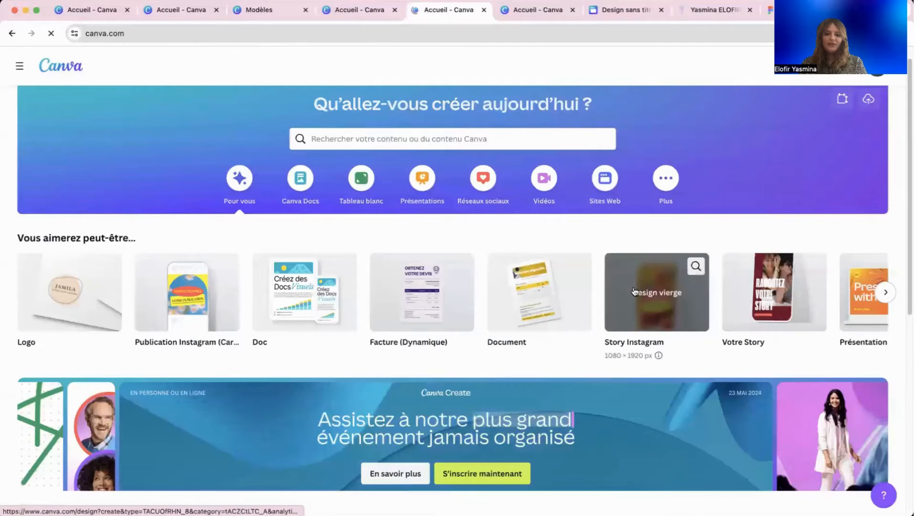
{"action": "scroll", "coordinate": [634, 291], "scroll_direction": "down", "scroll_amount": 7}
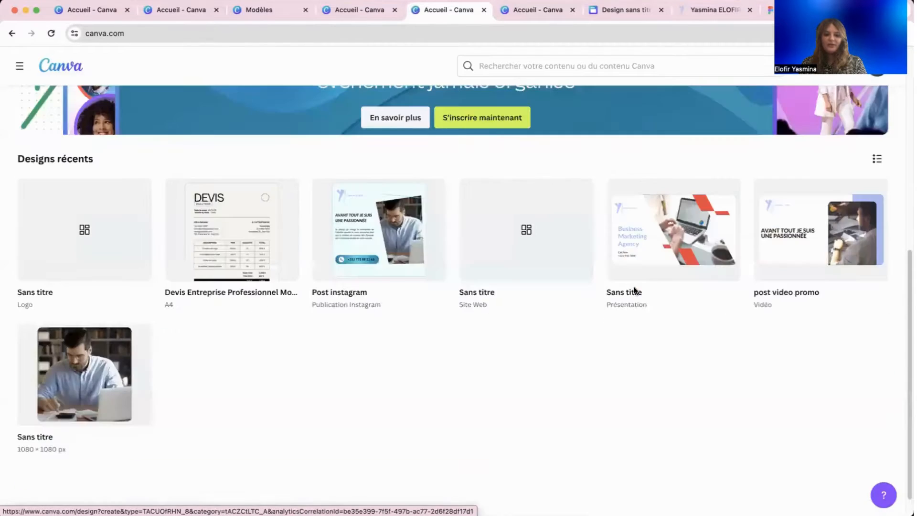
{"action": "scroll", "coordinate": [634, 290], "scroll_direction": "up", "scroll_amount": 4}
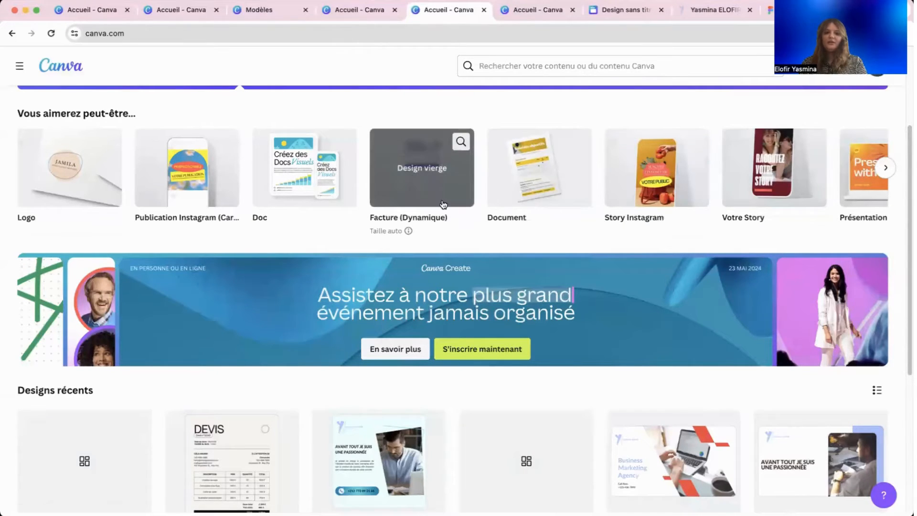
{"action": "scroll", "coordinate": [514, 262], "scroll_direction": "up", "scroll_amount": 3}
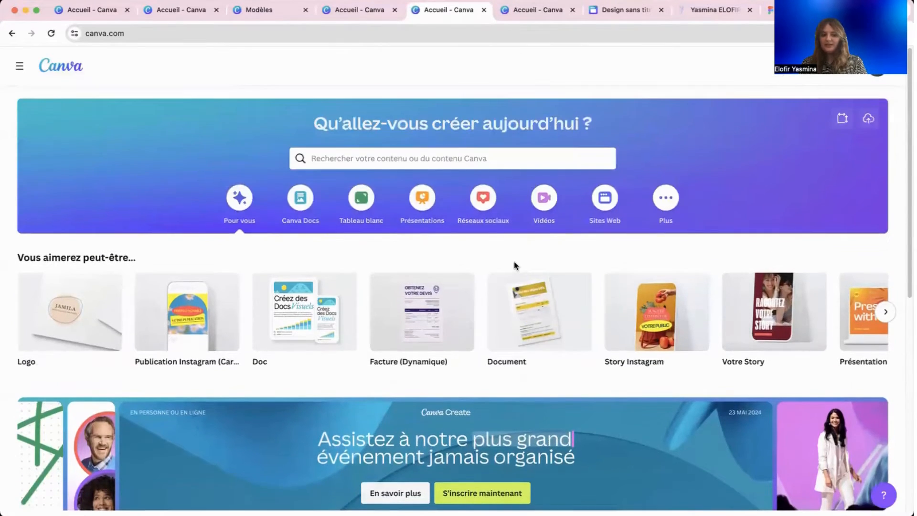
{"action": "scroll", "coordinate": [514, 261], "scroll_direction": "down", "scroll_amount": 6}
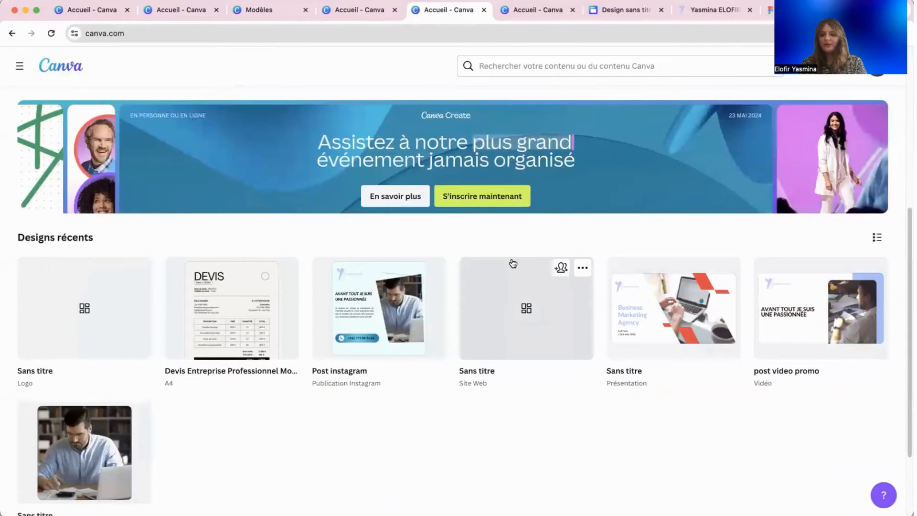
{"action": "scroll", "coordinate": [511, 263], "scroll_direction": "up", "scroll_amount": 4}
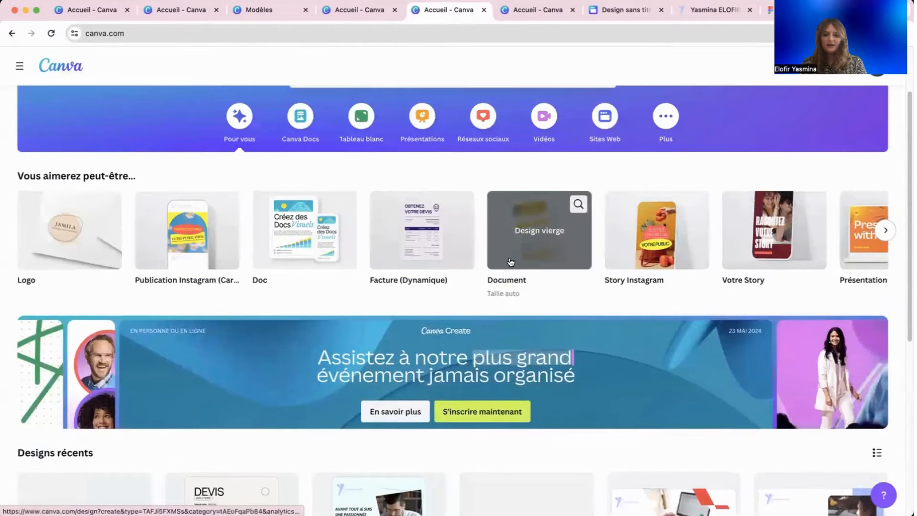
{"action": "scroll", "coordinate": [504, 257], "scroll_direction": "up", "scroll_amount": 2}
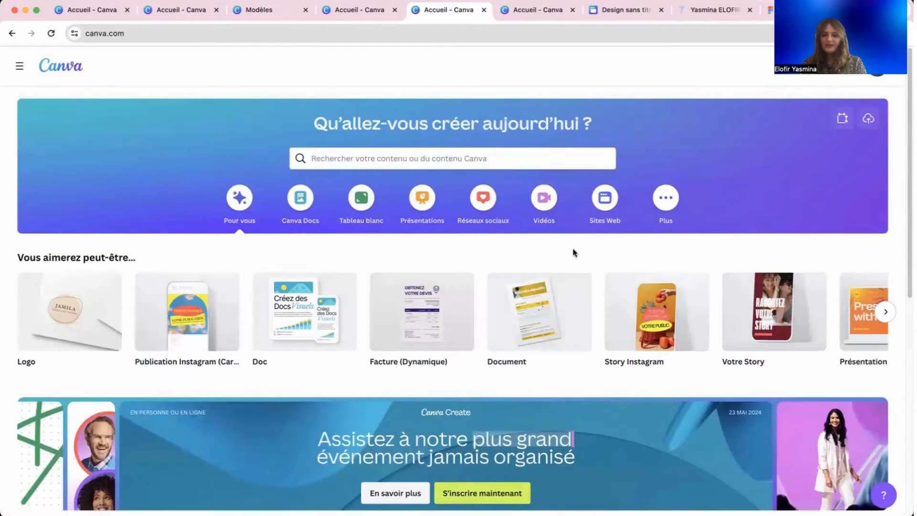
Start a new Reel Instagram design from the suggested design types.
{"action": "left_click", "coordinate": [886, 313]}
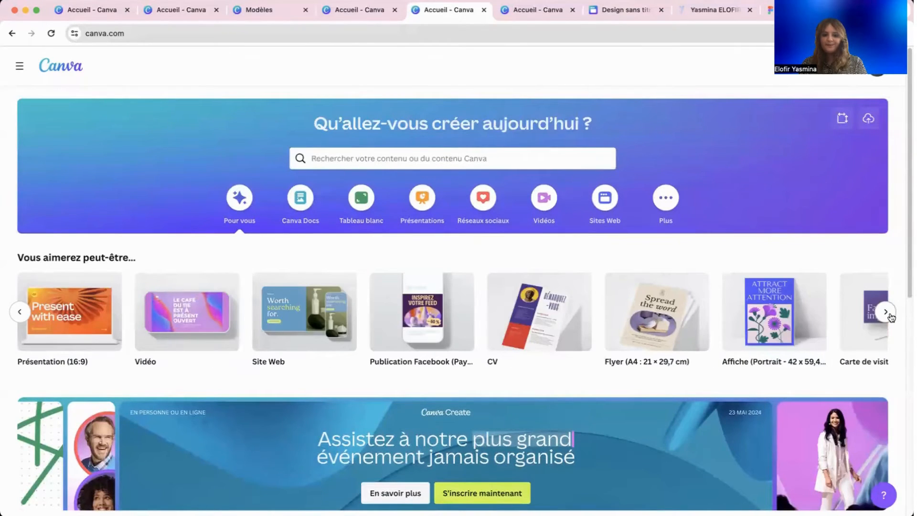
{"action": "left_click", "coordinate": [889, 314]}
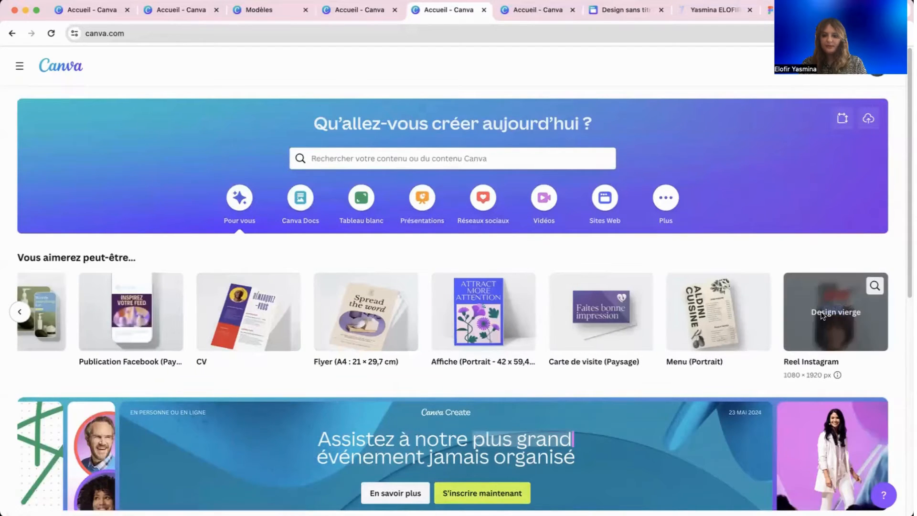
{"action": "left_click", "coordinate": [839, 339]}
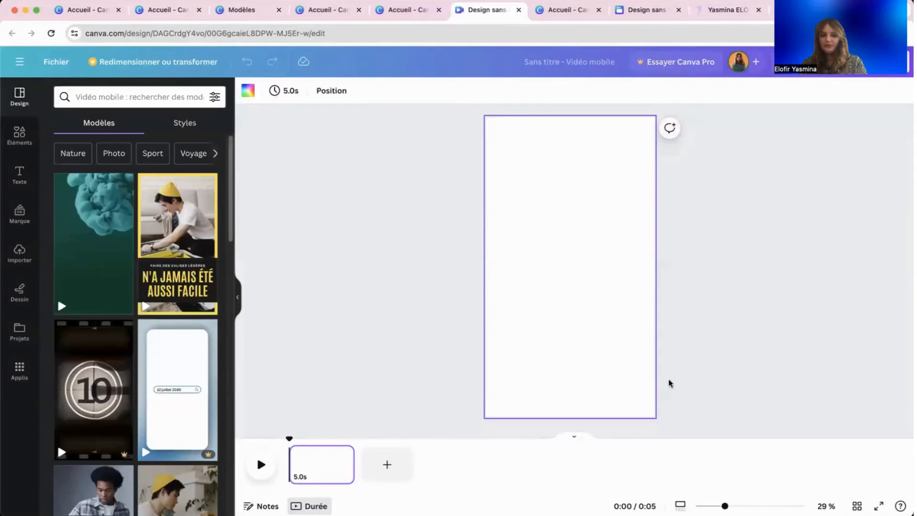
{"action": "left_click", "coordinate": [462, 281]}
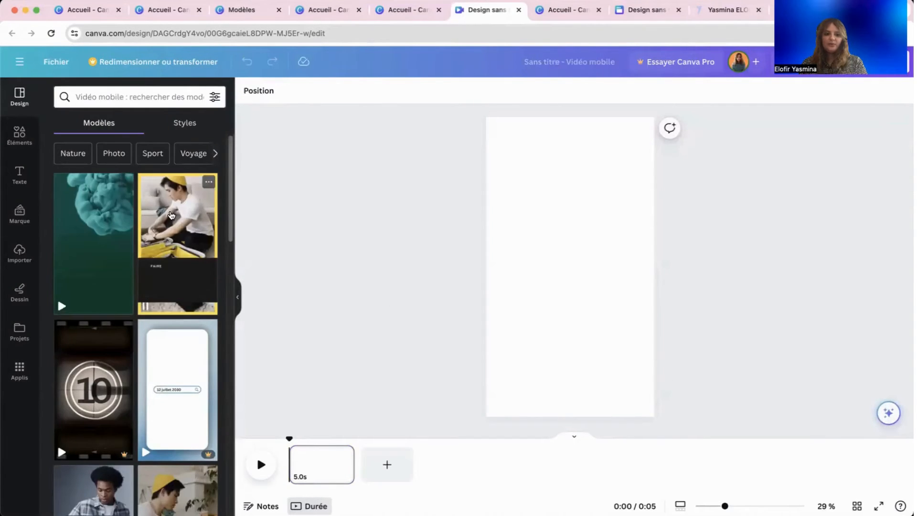
Apply the first page of the yellow-and-black suitcase video template, keeping the clip uncropped.
{"action": "left_click", "coordinate": [178, 224]}
{"action": "left_click", "coordinate": [123, 277]}
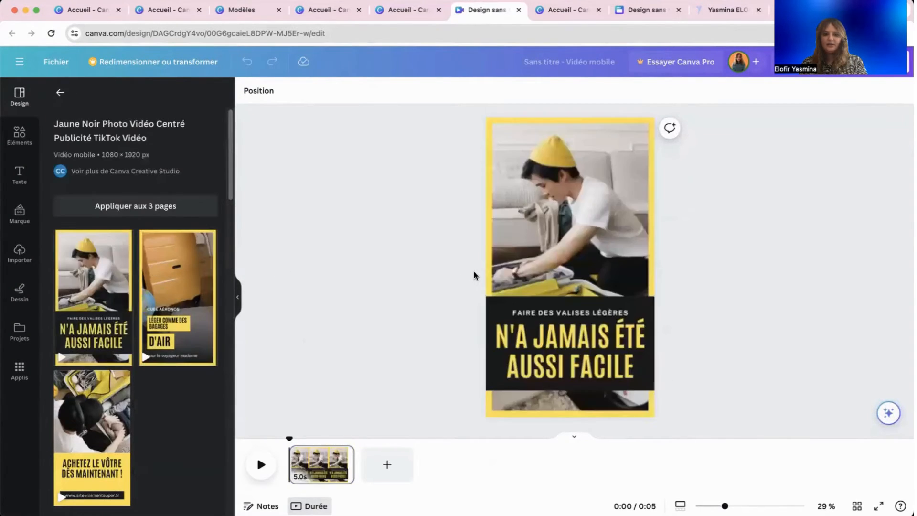
{"action": "left_click", "coordinate": [549, 239]}
{"action": "double_click", "coordinate": [627, 190]}
{"action": "left_click", "coordinate": [342, 242]}
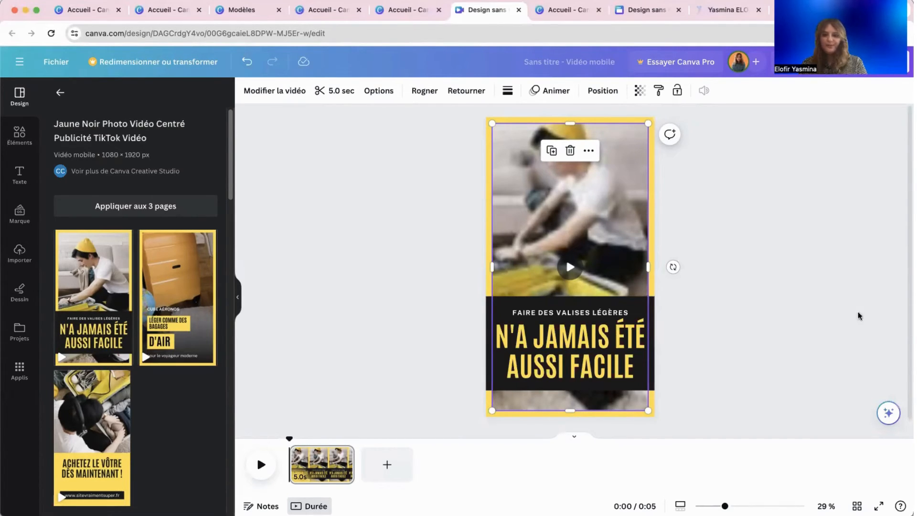
Go back from the video editor to the Canva home page via the main menu.
{"action": "left_click", "coordinate": [55, 63]}
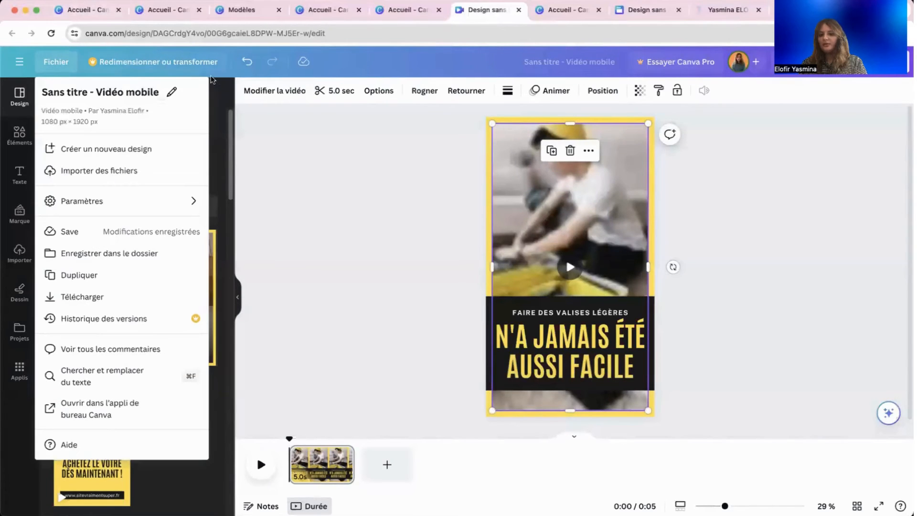
{"action": "left_click", "coordinate": [20, 62]}
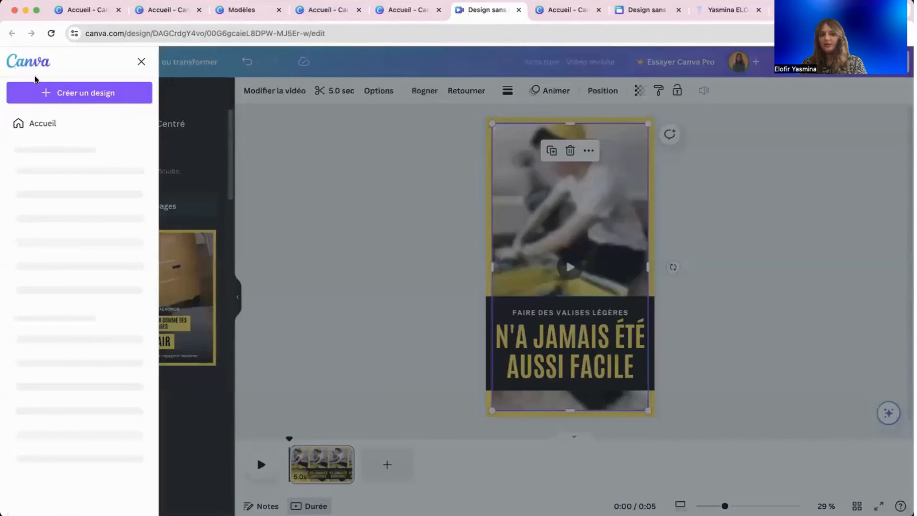
{"action": "left_click", "coordinate": [31, 70]}
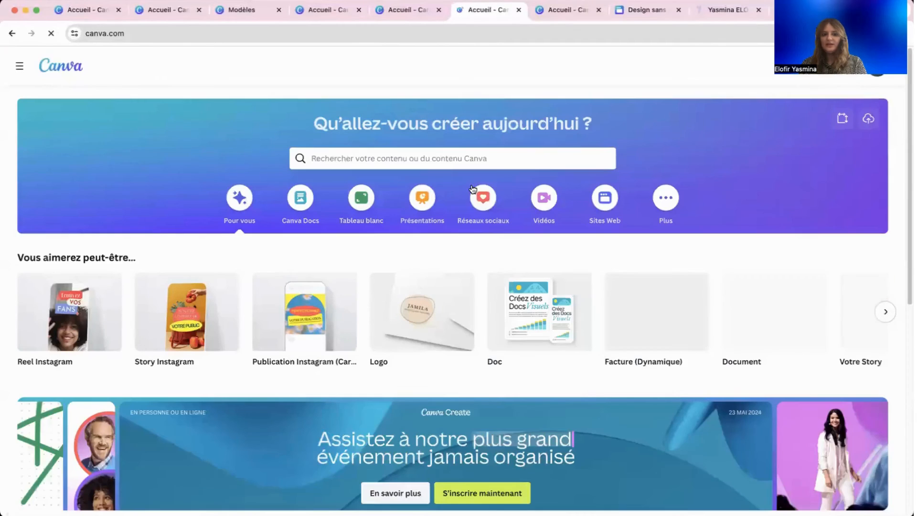
{"action": "scroll", "coordinate": [555, 183], "scroll_direction": "down", "scroll_amount": 8}
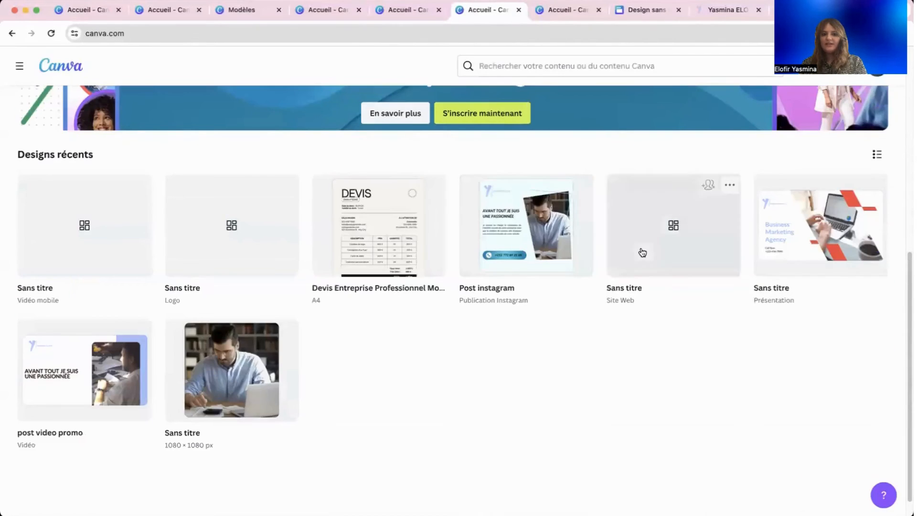
{"action": "scroll", "coordinate": [500, 254], "scroll_direction": "up", "scroll_amount": 8}
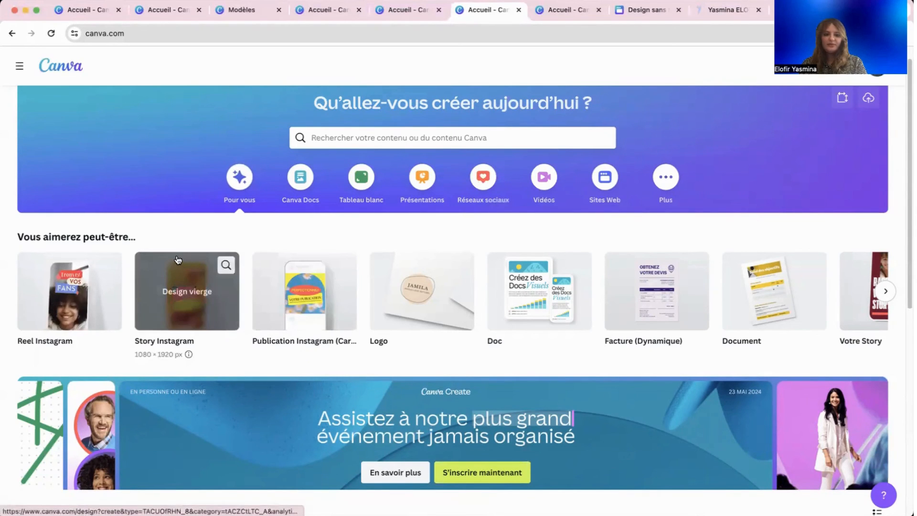
Page through the suggested design types and scroll down to Designs récents.
{"action": "scroll", "coordinate": [712, 316], "scroll_direction": "down", "scroll_amount": 1}
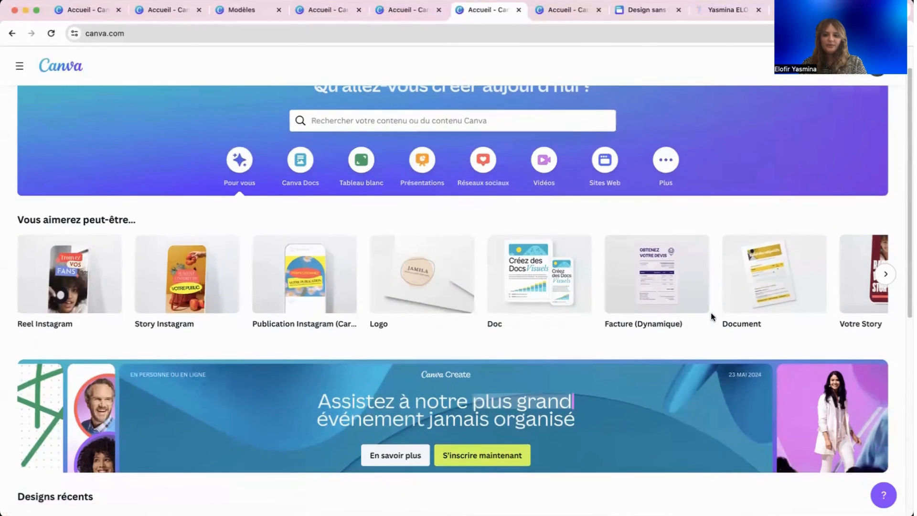
{"action": "left_click", "coordinate": [885, 274]}
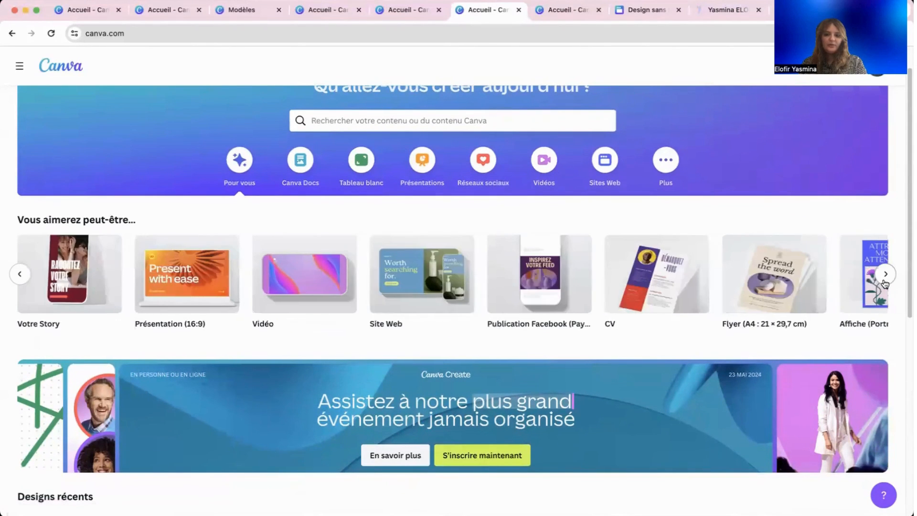
{"action": "left_click", "coordinate": [885, 277]}
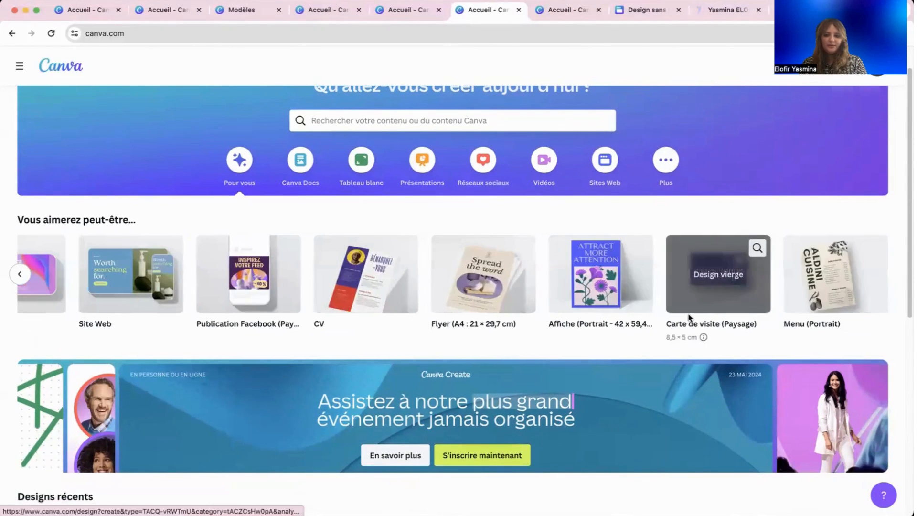
{"action": "scroll", "coordinate": [688, 315], "scroll_direction": "down", "scroll_amount": 6}
{"action": "scroll", "coordinate": [689, 308], "scroll_direction": "down", "scroll_amount": 1}
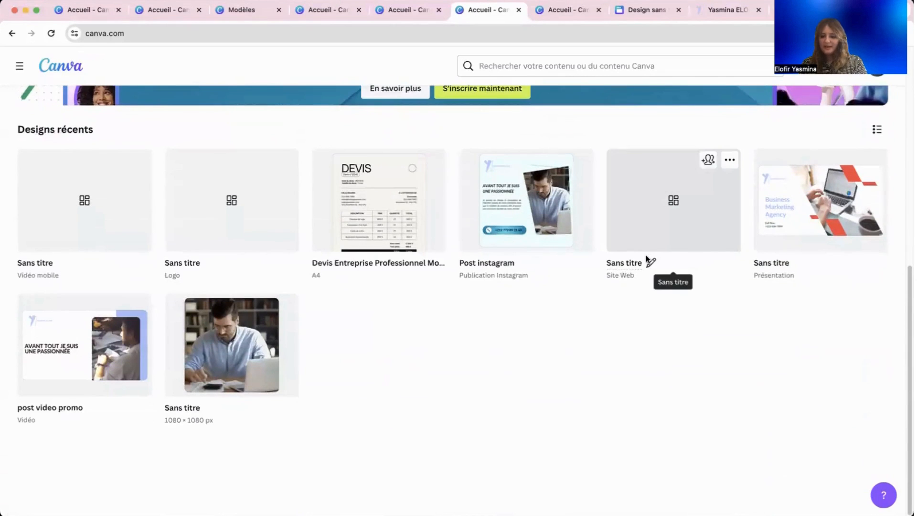